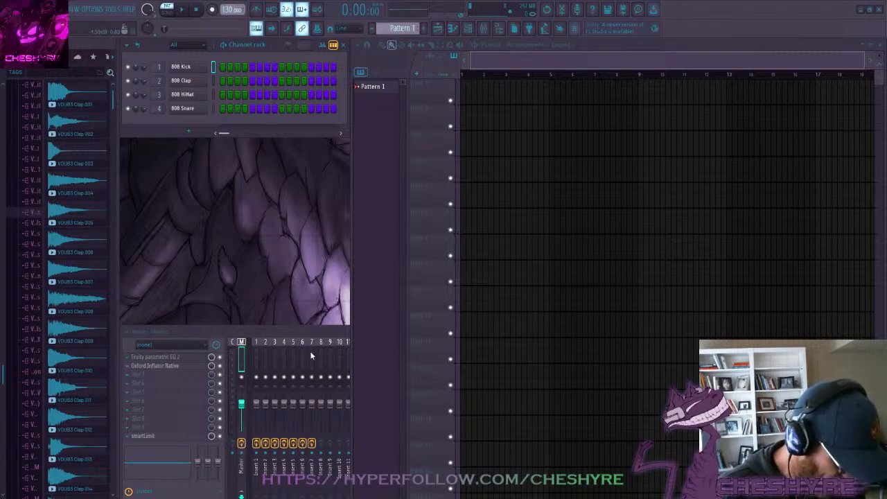
# Widen the sample browser and its folder tree column so the folder names are readable
pyautogui.click(46, 132)
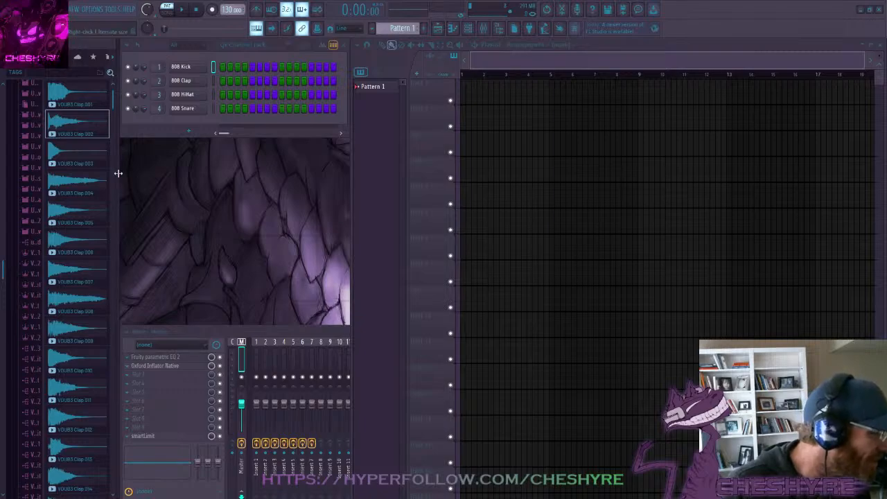
pyautogui.moveTo(118, 173); pyautogui.dragTo(172, 178)
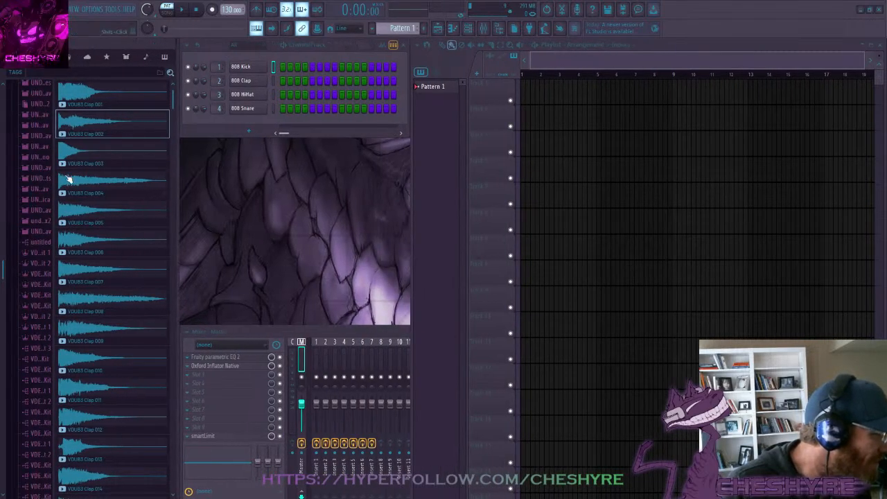
pyautogui.moveTo(59, 181); pyautogui.dragTo(96, 179)
# Collapse the Packs folder under Audio Samples and open Legacy > Drums > Dance in the second top-level Packs folder
pyautogui.scroll(15, 55, 186)
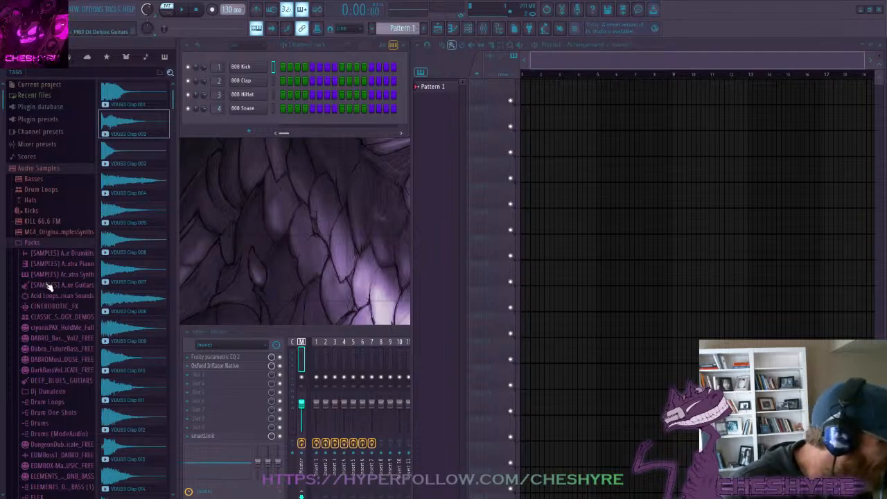
pyautogui.click(40, 244)
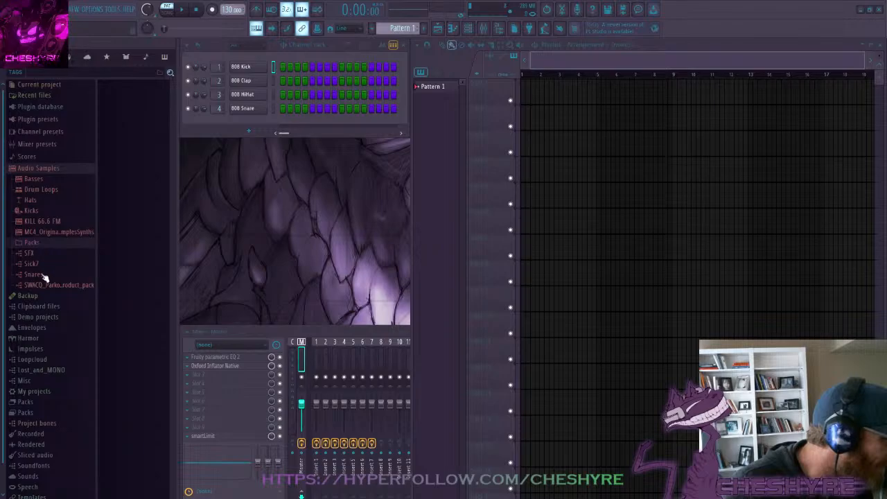
pyautogui.scroll(-1, 48, 299)
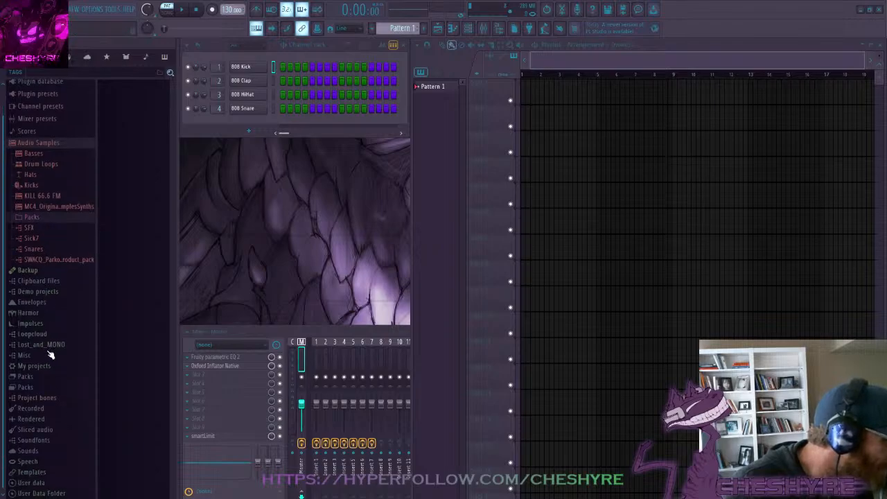
pyautogui.click(40, 380)
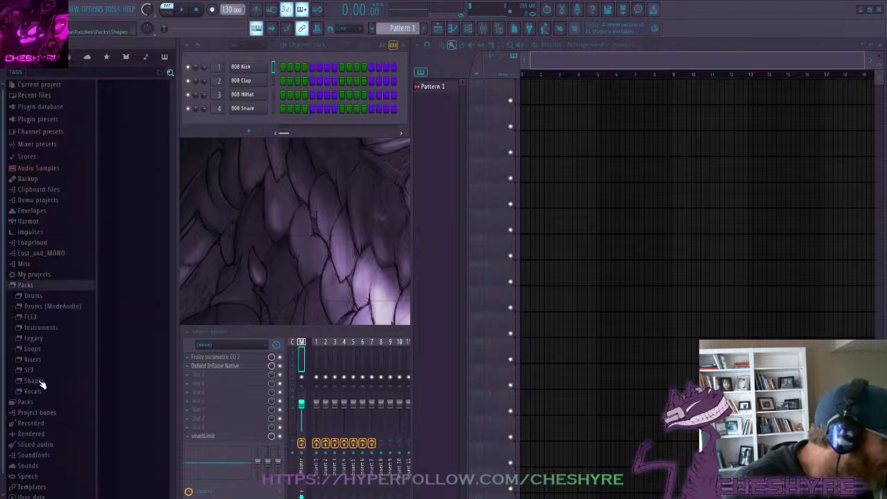
pyautogui.click(38, 288)
pyautogui.click(39, 297)
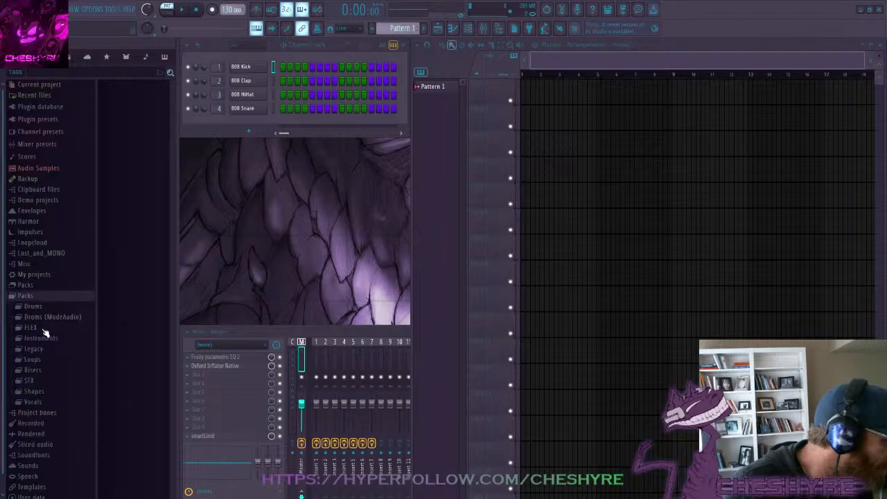
pyautogui.click(33, 349)
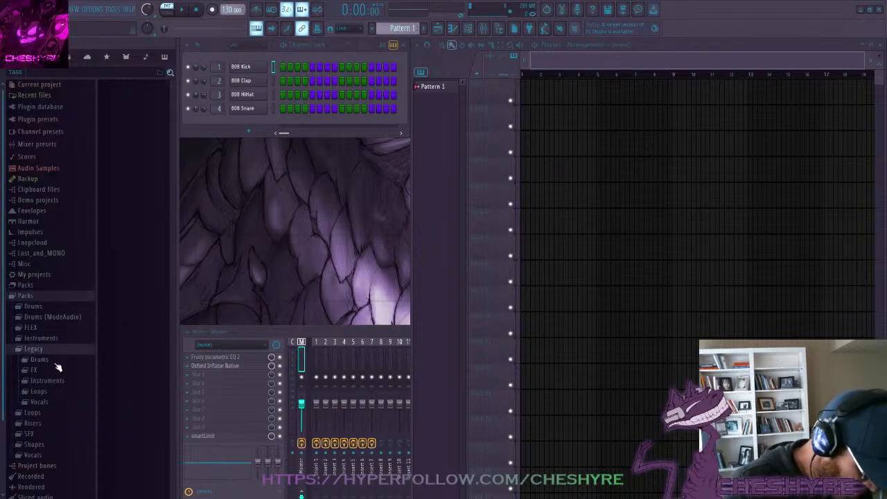
pyautogui.click(40, 360)
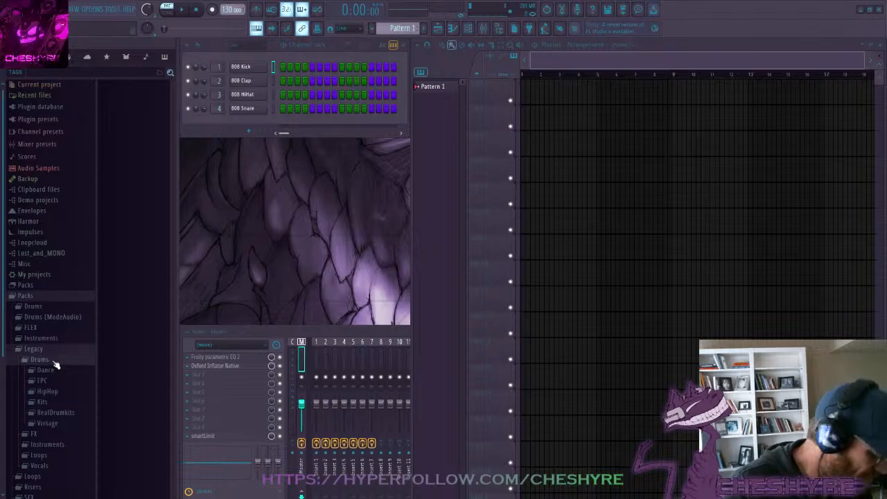
pyautogui.click(54, 371)
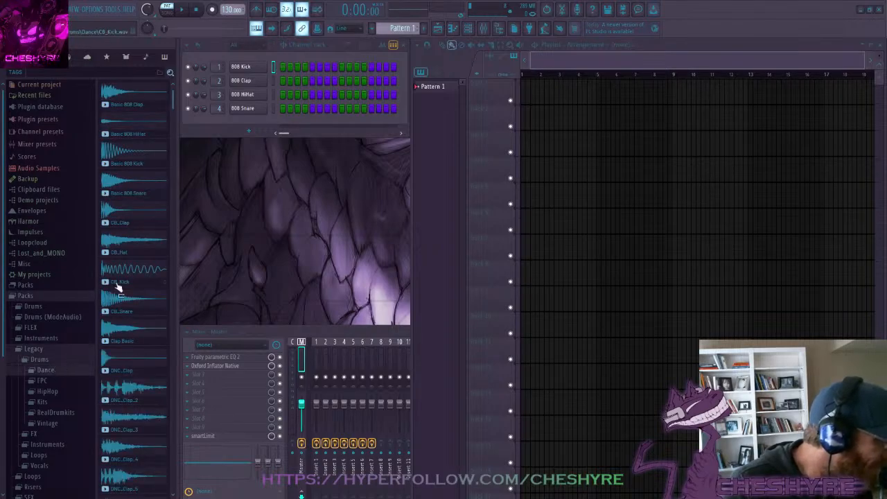
# Audition the Basic 808 and CB clap, hat, kick and snare samples in the Dance folder
pyautogui.scroll(-5, 131, 247)
pyautogui.scroll(6, 138, 262)
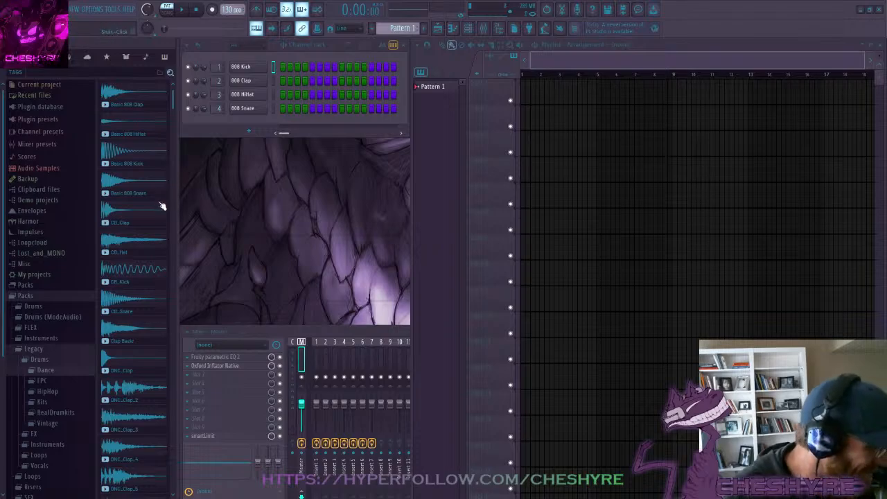
pyautogui.click(150, 97)
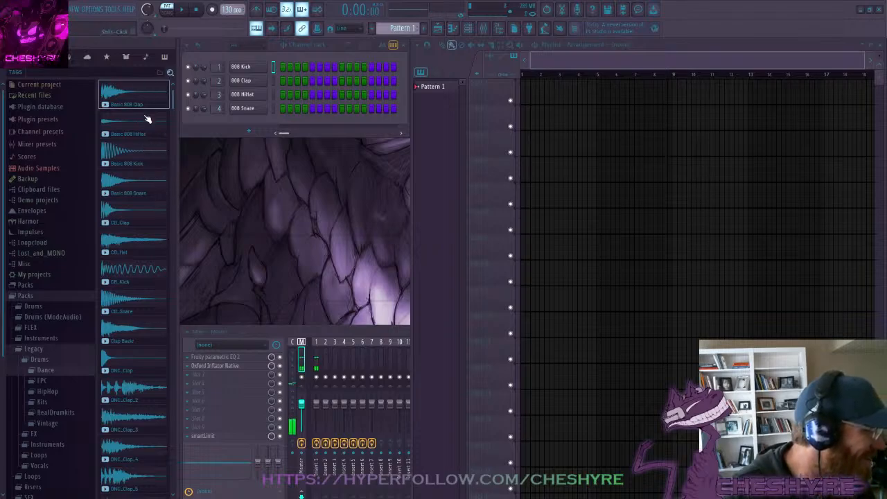
pyautogui.click(147, 124)
pyautogui.click(148, 154)
pyautogui.click(151, 186)
pyautogui.click(151, 212)
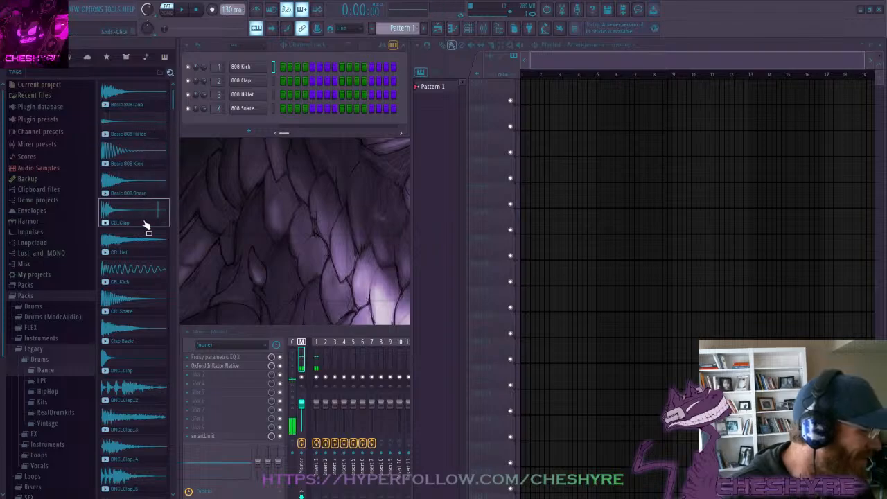
pyautogui.click(147, 255)
pyautogui.click(147, 281)
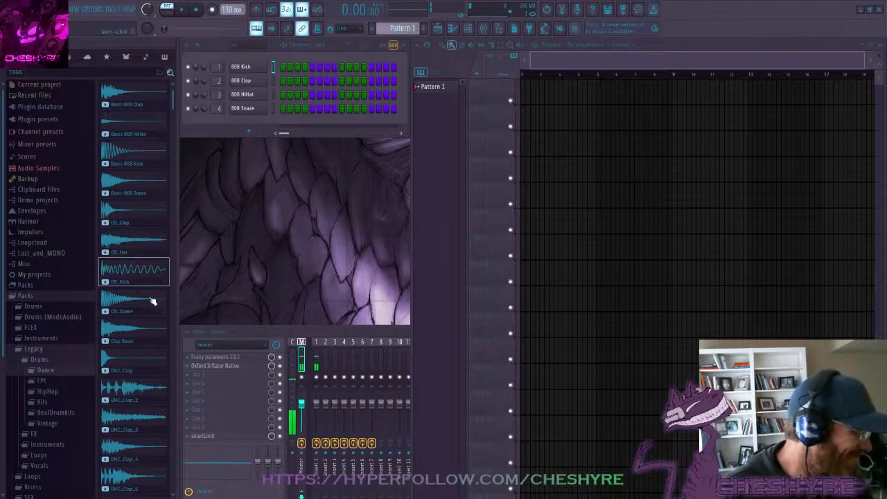
pyautogui.click(147, 310)
# Audition Clap Basic, the DNC_Clap samples, DNC_ClubKick and DNC_Crash
pyautogui.click(147, 338)
pyautogui.click(147, 360)
pyautogui.click(147, 388)
pyautogui.scroll(-3, 142, 371)
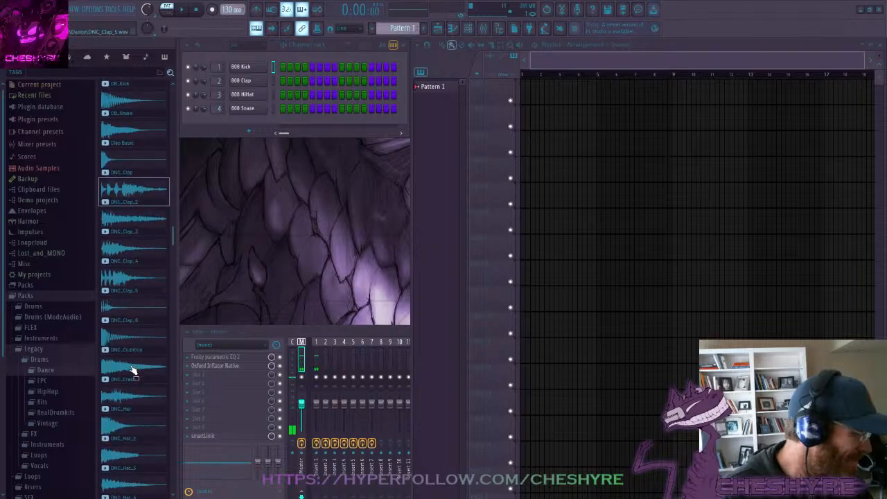
pyautogui.click(143, 224)
pyautogui.click(144, 250)
pyautogui.click(144, 279)
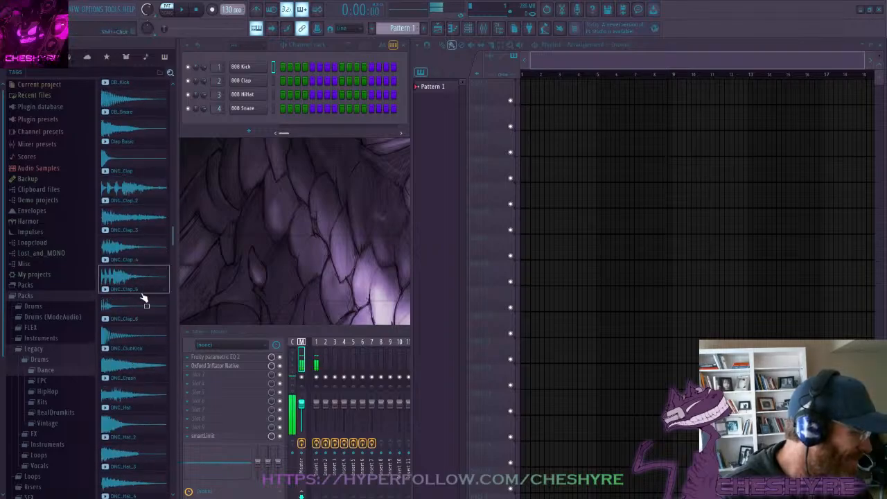
pyautogui.click(144, 309)
pyautogui.click(145, 338)
pyautogui.click(147, 361)
# Audition the four DNC_Hat samples in the Dance folder
pyautogui.scroll(-3, 146, 360)
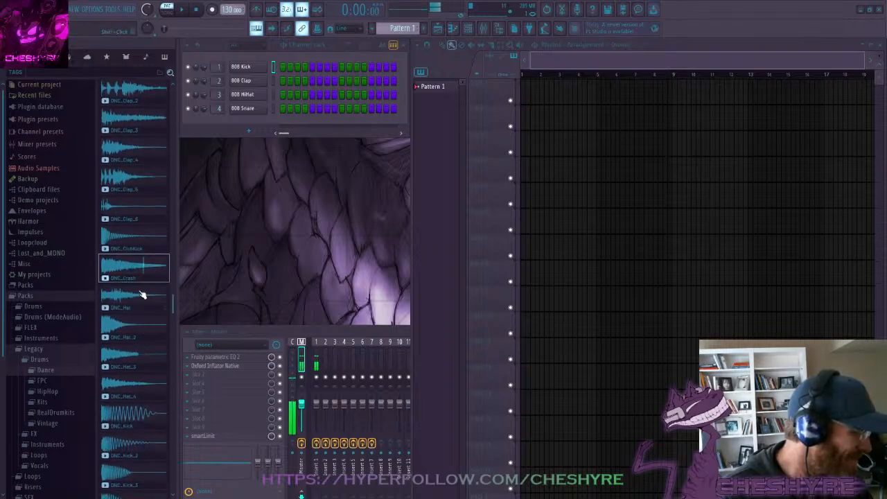
pyautogui.click(144, 298)
pyautogui.click(145, 334)
pyautogui.click(147, 357)
pyautogui.click(147, 386)
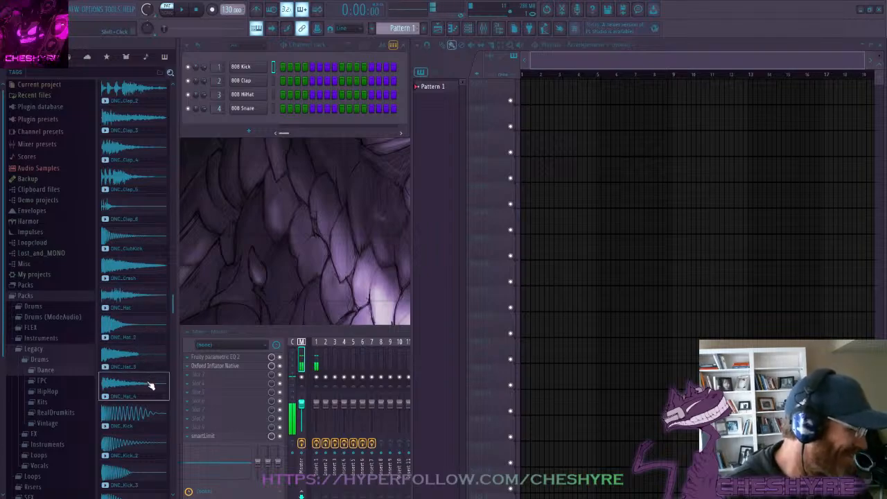
# Preview DNC_Kick and DNC_Kick_2, and add DNC_Kick to the channel rack as a new channel
pyautogui.click(146, 416)
pyautogui.scroll(-3, 142, 388)
pyautogui.click(138, 347)
pyautogui.click(141, 325)
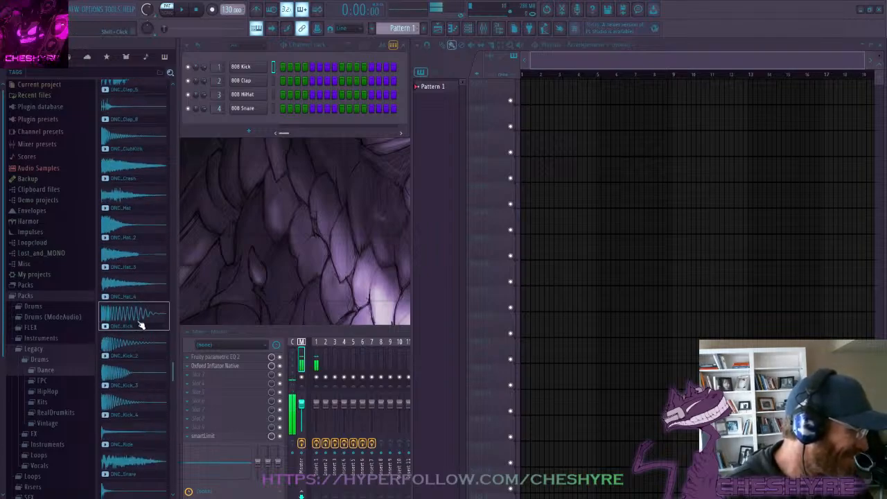
pyautogui.moveTo(139, 322); pyautogui.dragTo(140, 327)
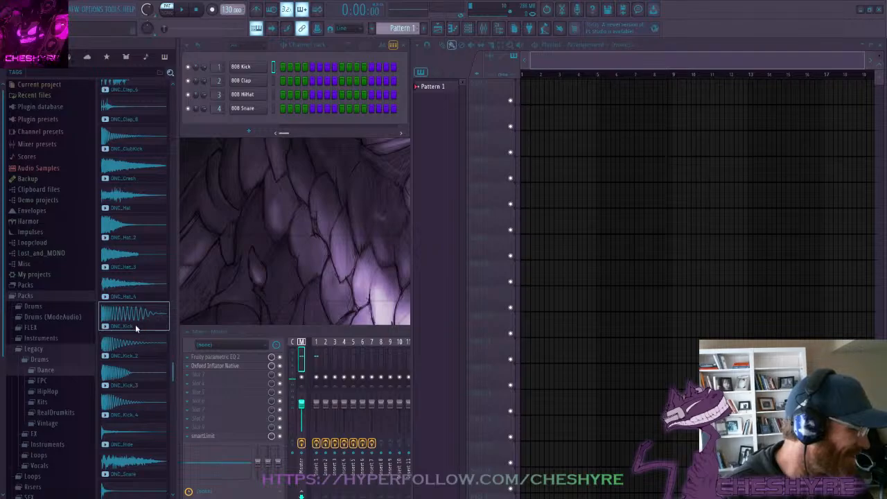
pyautogui.middleClick(150, 304)
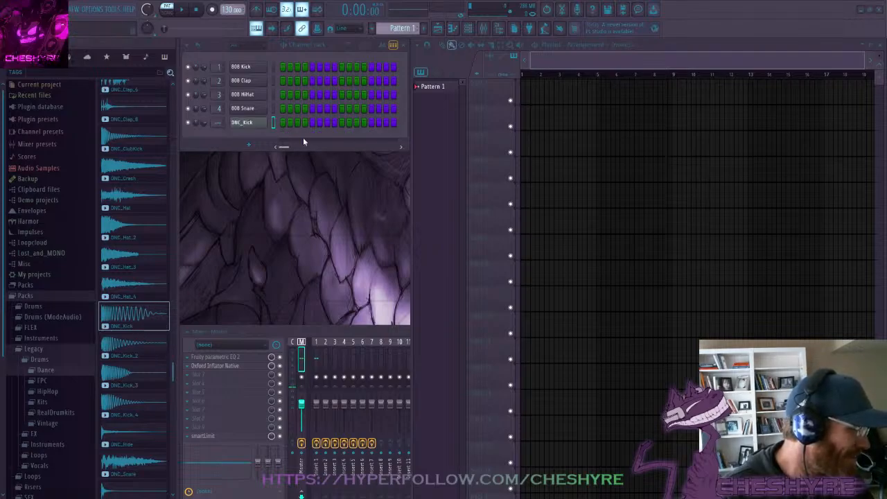
# Preview DNC_Kick_2 and DNC_Kick_3, and add DNC_Kick_3 to the channel rack below DNC_Kick
pyautogui.click(135, 346)
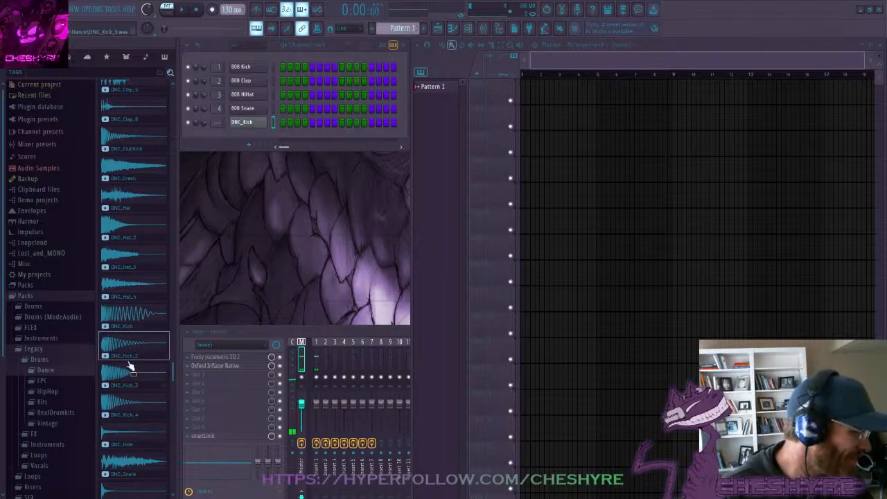
pyautogui.click(133, 372)
pyautogui.moveTo(136, 383); pyautogui.dragTo(136, 386)
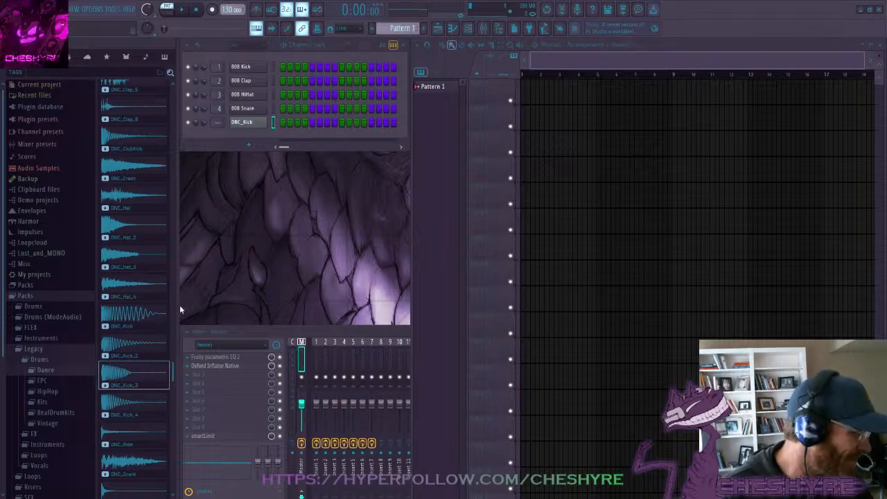
pyautogui.moveTo(179, 305); pyautogui.dragTo(180, 304)
# Audition DNC_Kick_4, DNC_Ride and the first DNC snares, and add DNC_Snare_2 to the channel rack
pyautogui.click(143, 405)
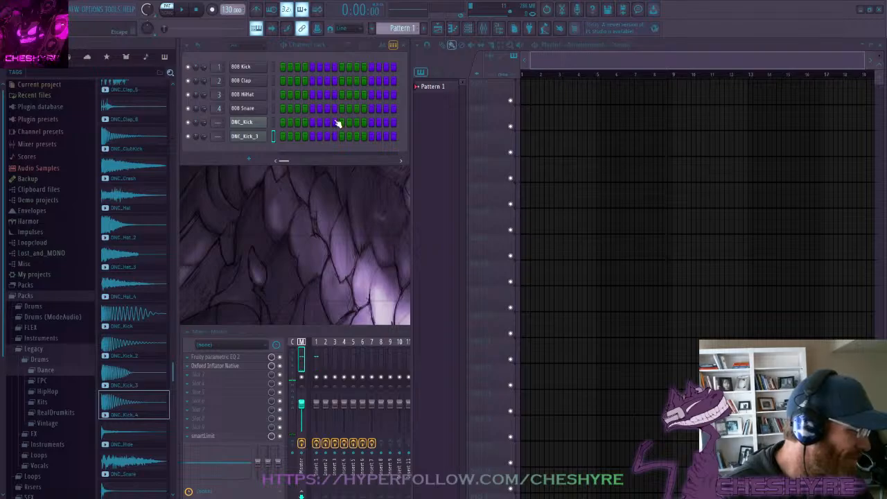
pyautogui.click(154, 433)
pyautogui.scroll(-4, 153, 374)
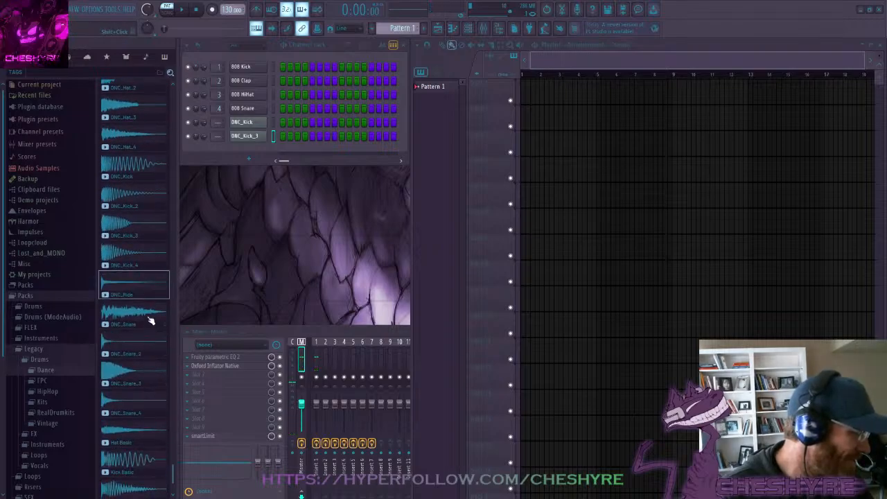
pyautogui.click(150, 321)
pyautogui.click(144, 340)
pyautogui.click(147, 376)
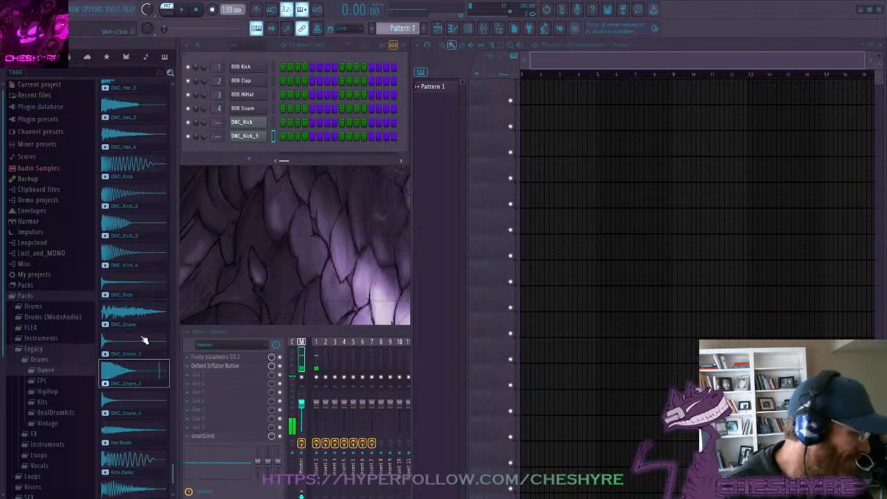
pyautogui.click(144, 341)
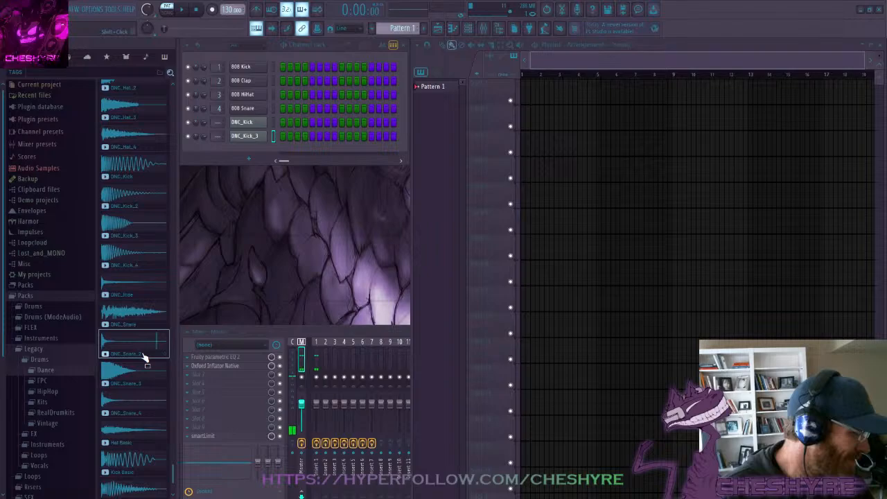
pyautogui.click(164, 309)
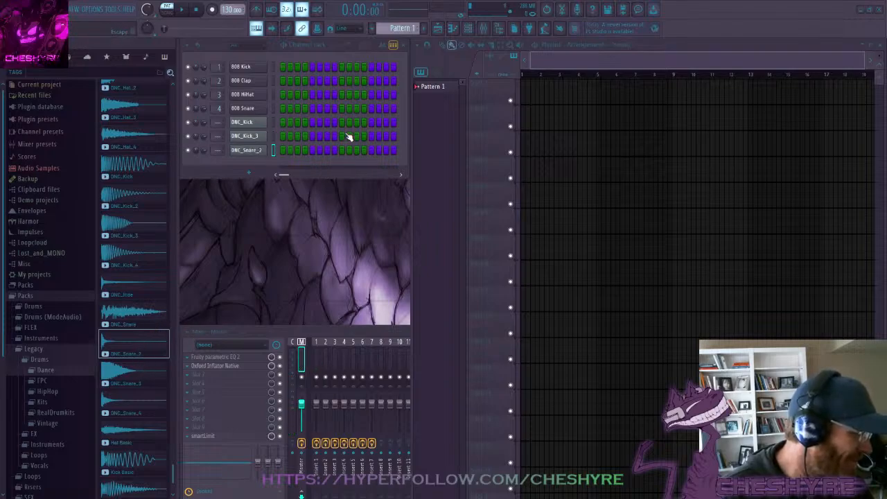
# Audition the remaining DNC snares and the Basic hat, kick and snare, and add Kick Basic to the channel rack
pyautogui.click(147, 374)
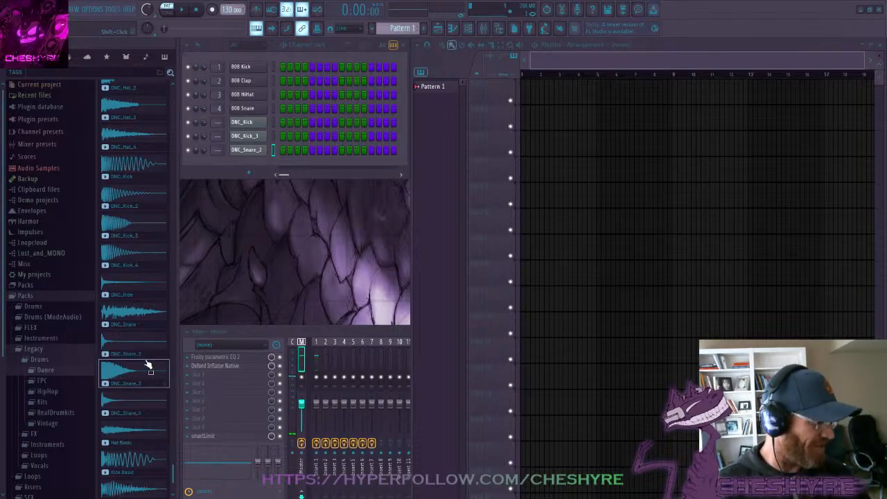
pyautogui.scroll(-1, 147, 352)
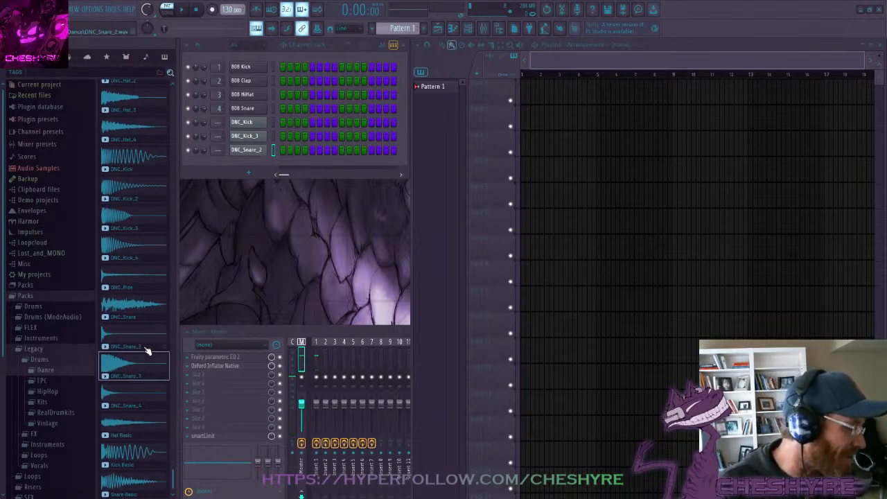
pyautogui.click(144, 395)
pyautogui.click(146, 425)
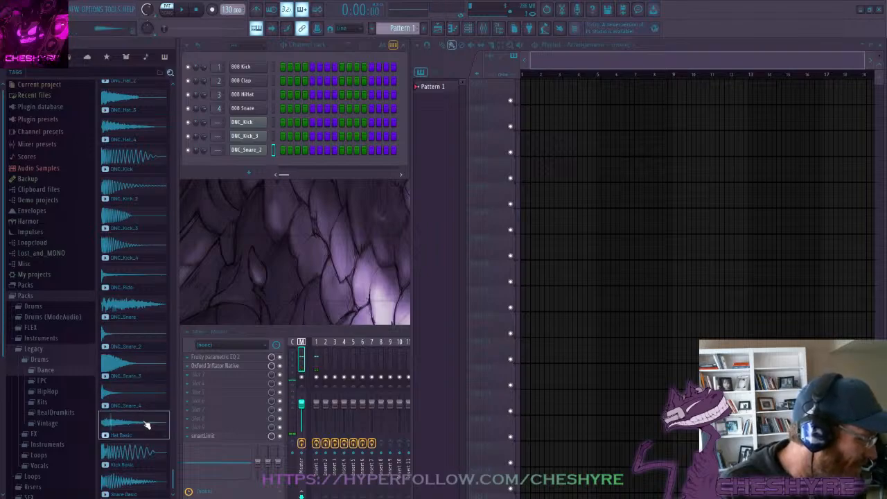
pyautogui.click(148, 456)
pyautogui.click(143, 479)
pyautogui.click(148, 461)
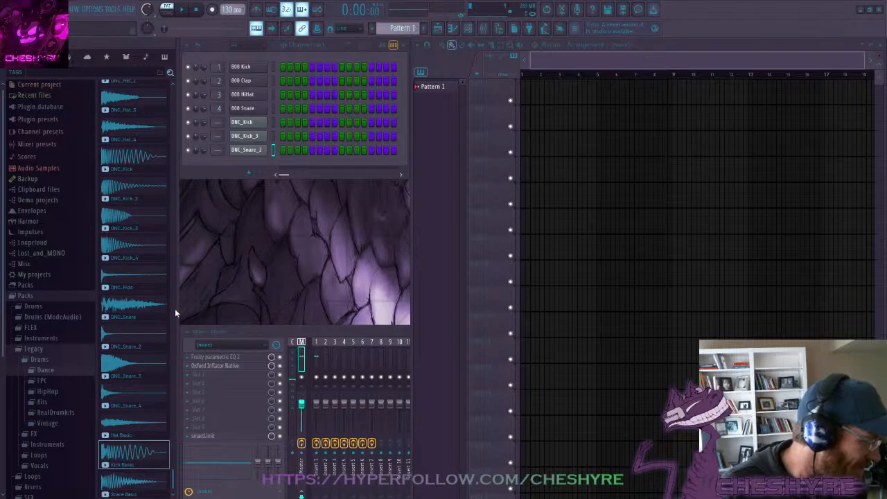
pyautogui.moveTo(178, 306); pyautogui.dragTo(242, 164)
# Preview Snare Basic and add it to the channel rack below Kick Basic
pyautogui.click(149, 480)
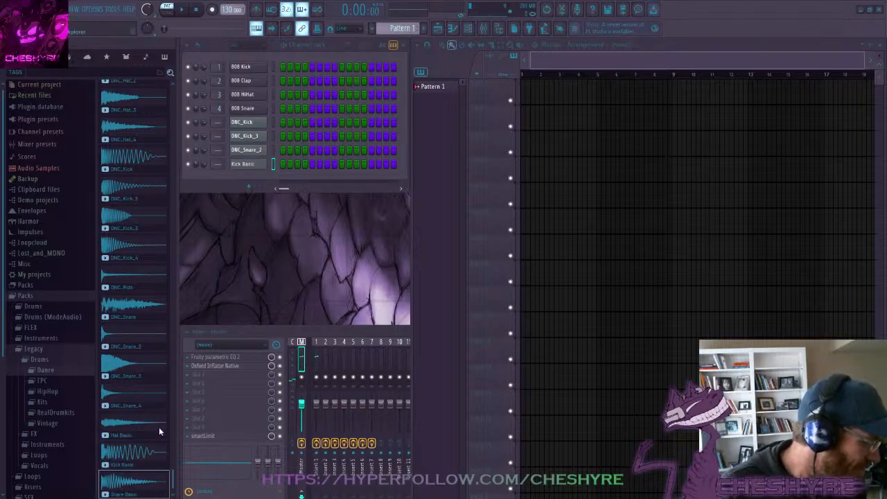
pyautogui.moveTo(171, 307); pyautogui.dragTo(244, 174)
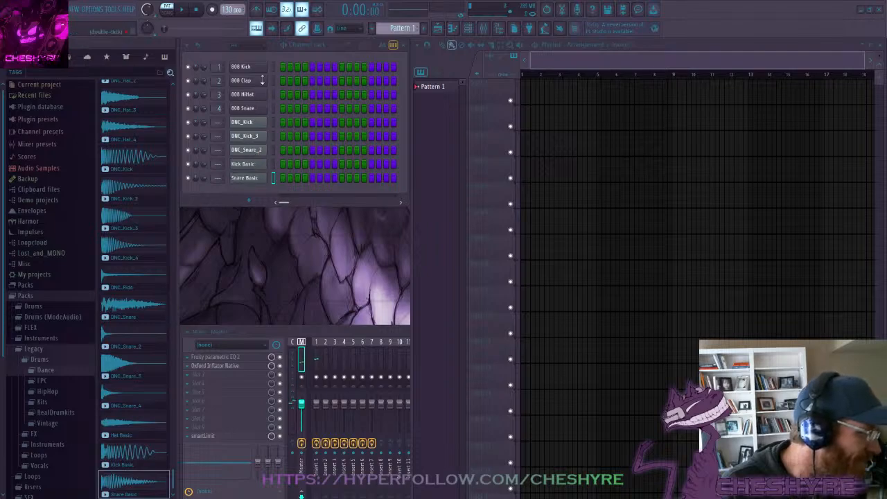
pyautogui.scroll(1, 268, 55)
pyautogui.scroll(8, 170, 151)
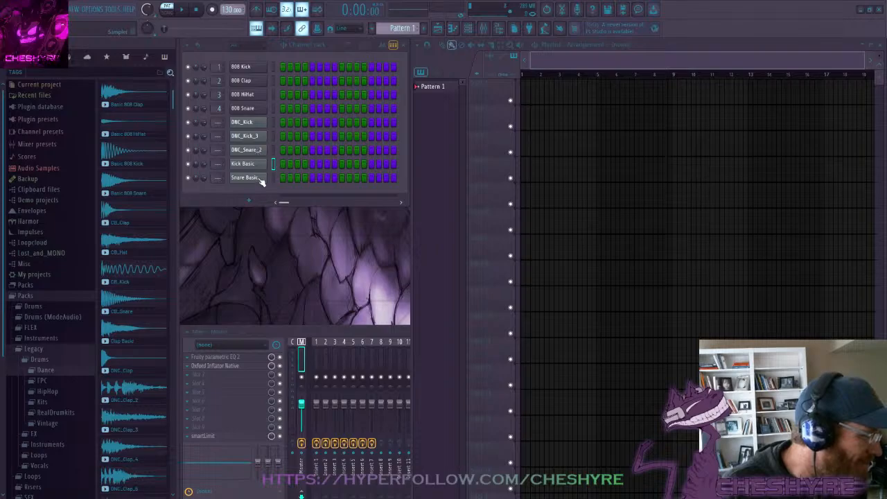
# Preview Basic 808 Clap and Basic 808 HiHat, and add Basic 808 HiHat to the channel rack below Snare Basic
pyautogui.click(141, 104)
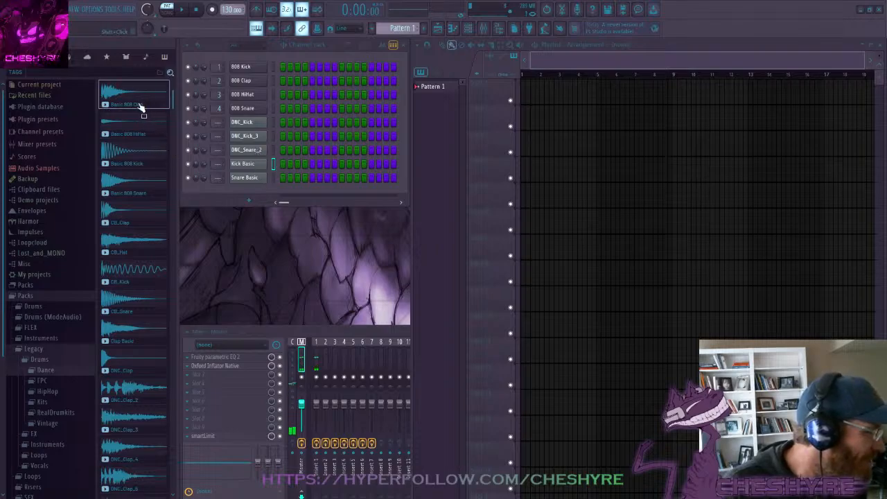
pyautogui.click(144, 121)
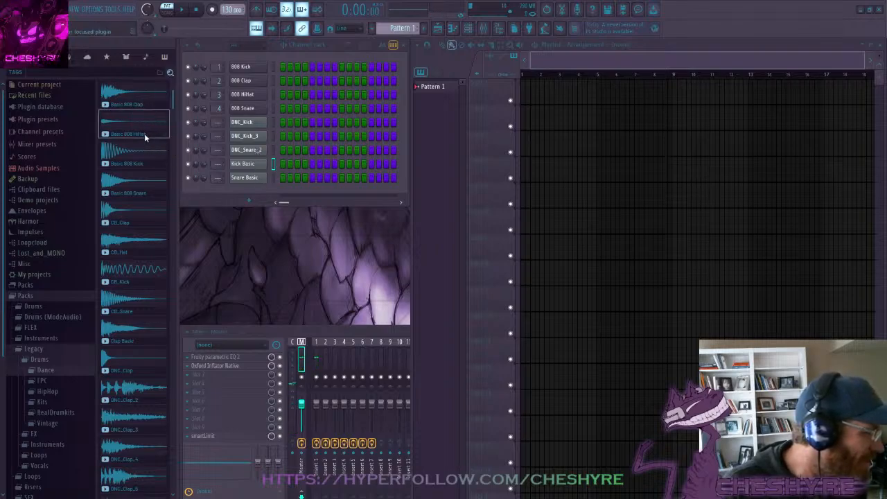
pyautogui.moveTo(144, 133); pyautogui.dragTo(155, 151)
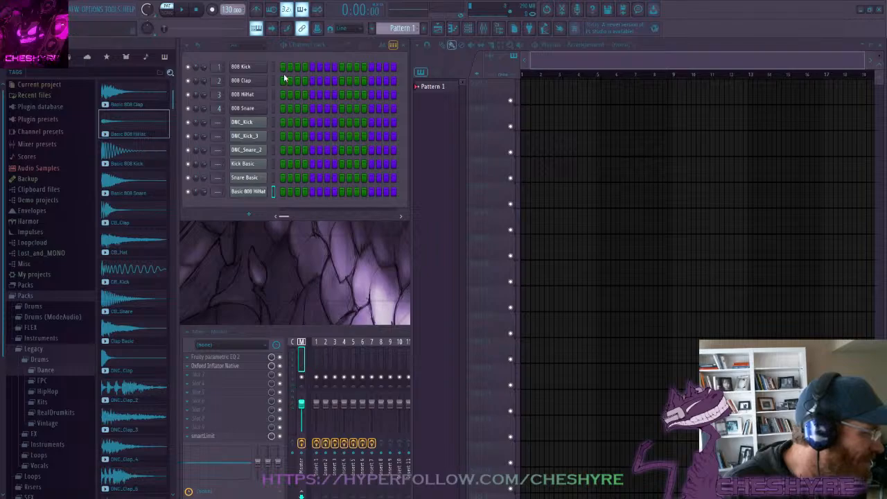
# Audition Basic 808 Kick, Basic 808 Snare, the CB clap, hat, kick and snare, and Clap Basic
pyautogui.click(144, 155)
pyautogui.click(139, 183)
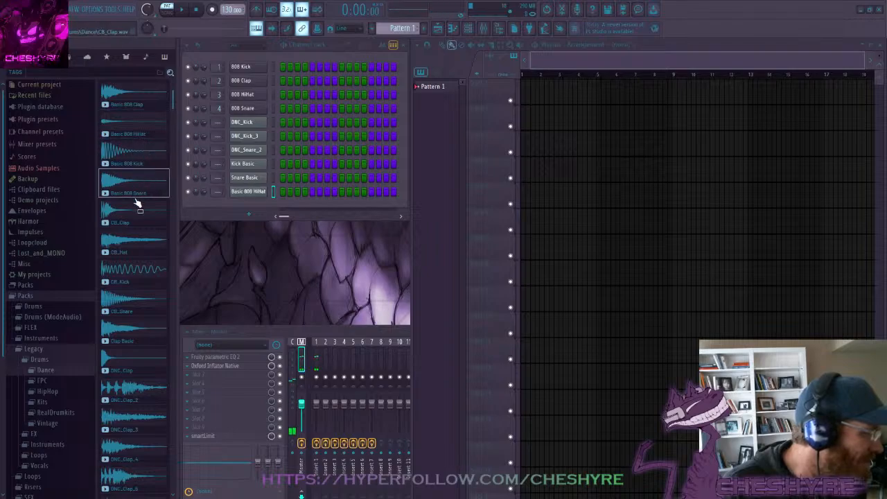
pyautogui.click(135, 211)
pyautogui.click(138, 246)
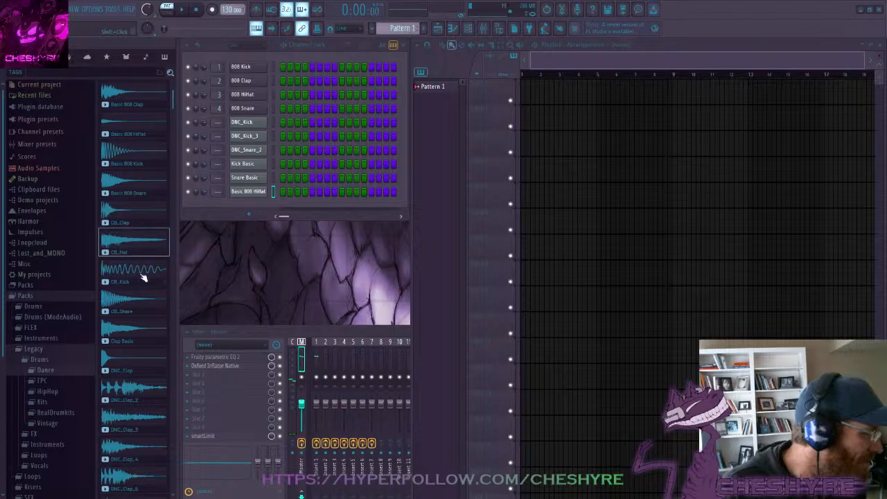
pyautogui.click(138, 270)
pyautogui.click(135, 301)
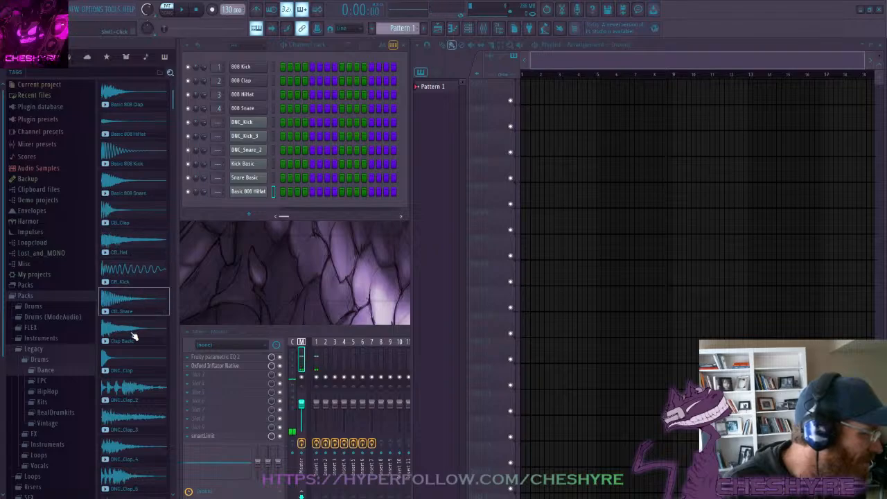
pyautogui.click(138, 333)
# Audition DNC_Clap through DNC_Clap_5, and add DNC_Clap_3 to the channel rack below Basic 808 HiHat
pyautogui.scroll(-5, 139, 336)
pyautogui.click(141, 211)
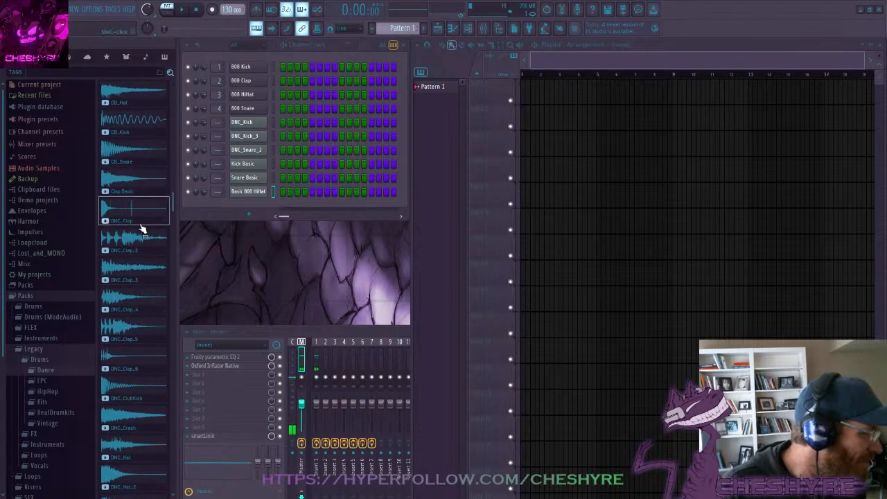
pyautogui.click(140, 236)
pyautogui.click(139, 274)
pyautogui.click(142, 297)
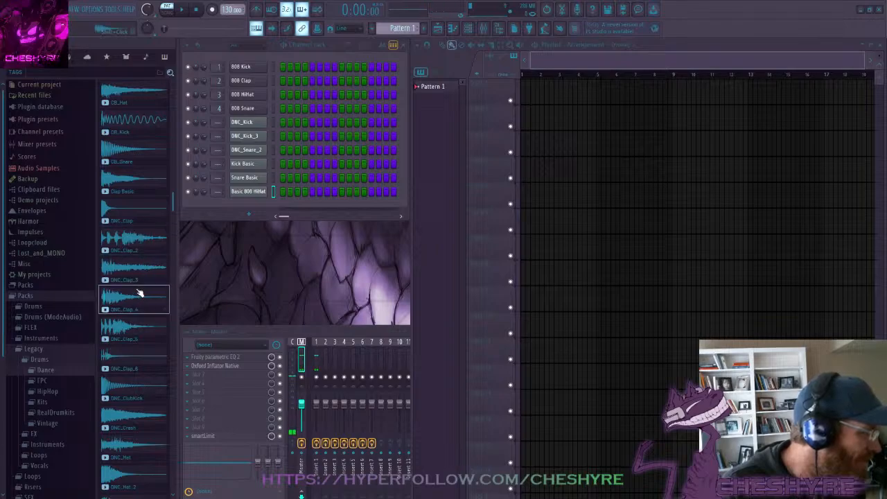
pyautogui.scroll(-3, 139, 277)
pyautogui.click(142, 172)
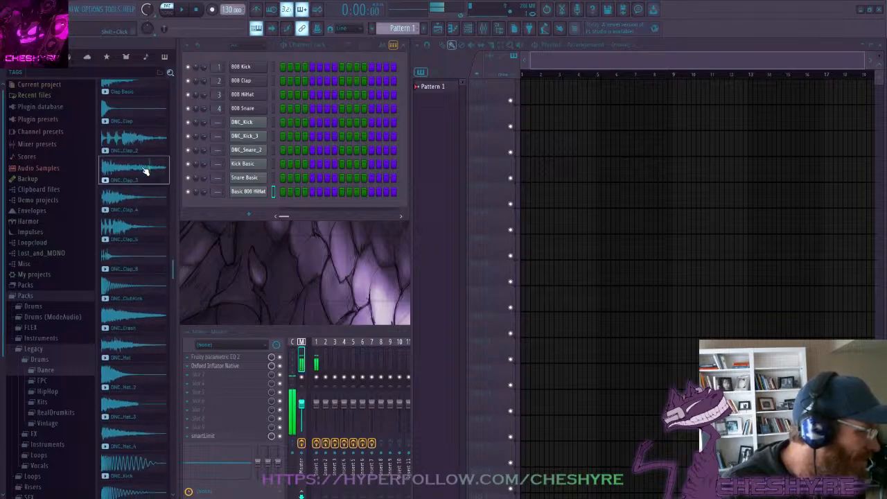
pyautogui.click(138, 225)
pyautogui.click(137, 174)
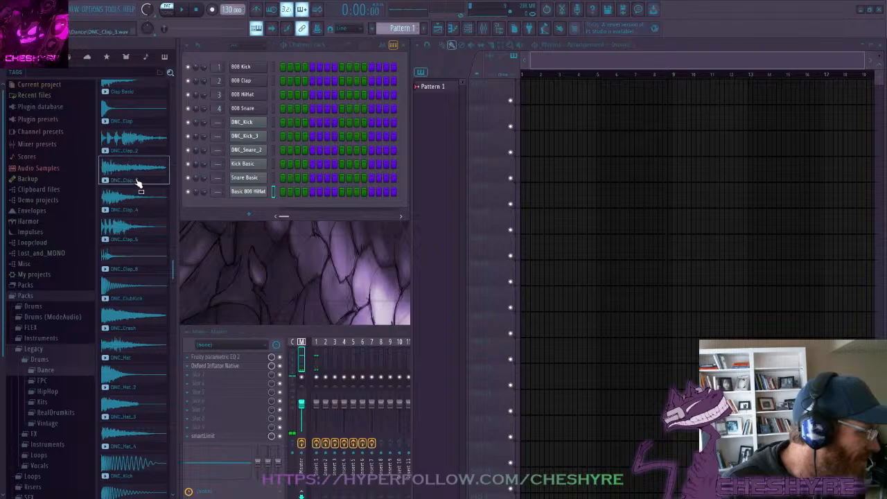
pyautogui.doubleClick(139, 181)
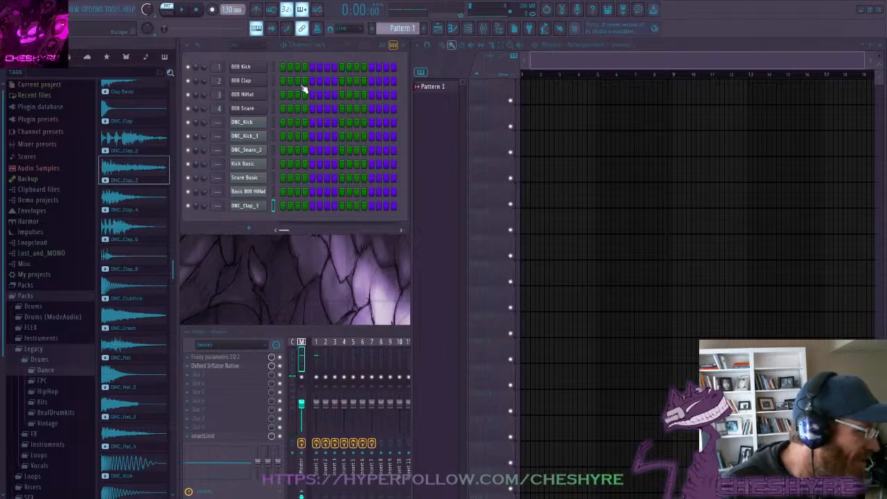
# Audition the last DNC claps, DNC_ClubKick, DNC_Crash and the DNC hats, and add DNC_Hat to the channel rack
pyautogui.click(138, 228)
pyautogui.click(146, 258)
pyautogui.click(147, 286)
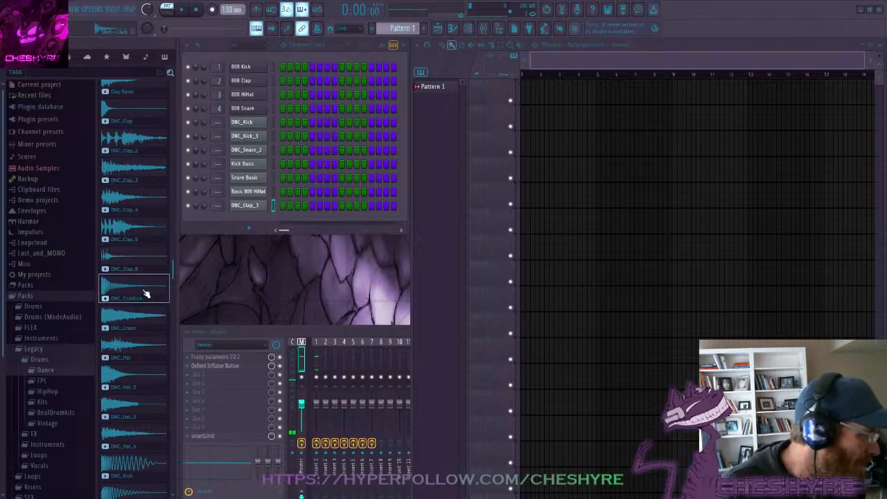
pyautogui.click(146, 324)
pyautogui.click(142, 348)
pyautogui.scroll(-3, 144, 346)
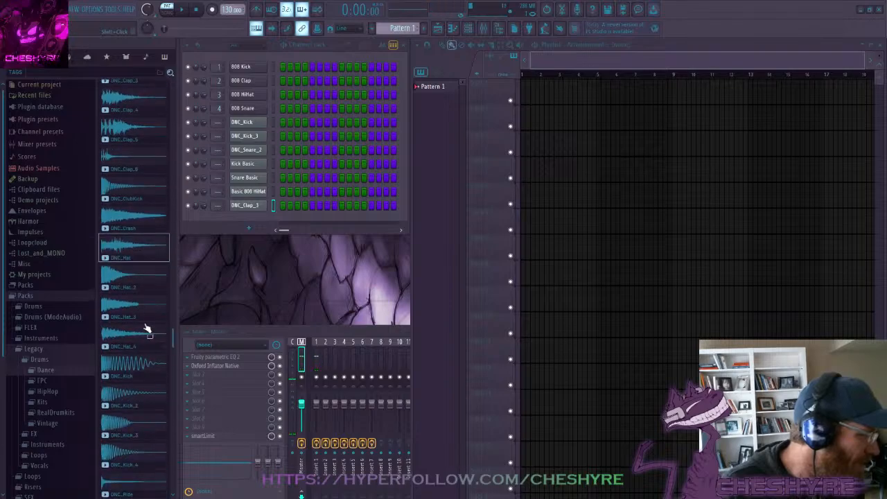
pyautogui.click(147, 278)
pyautogui.click(144, 307)
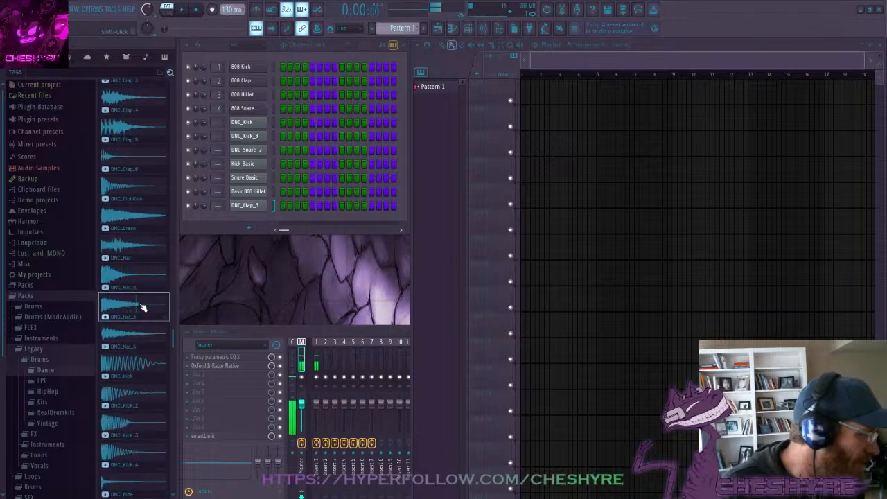
pyautogui.click(138, 256)
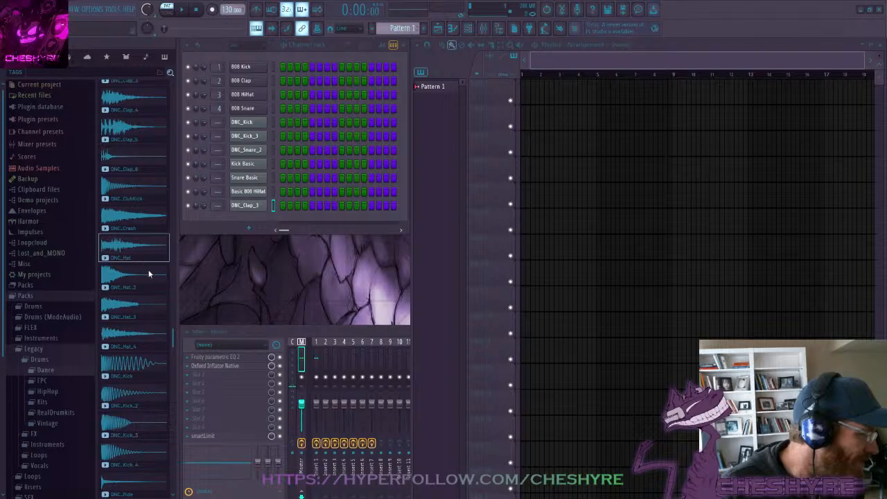
pyautogui.click(148, 272)
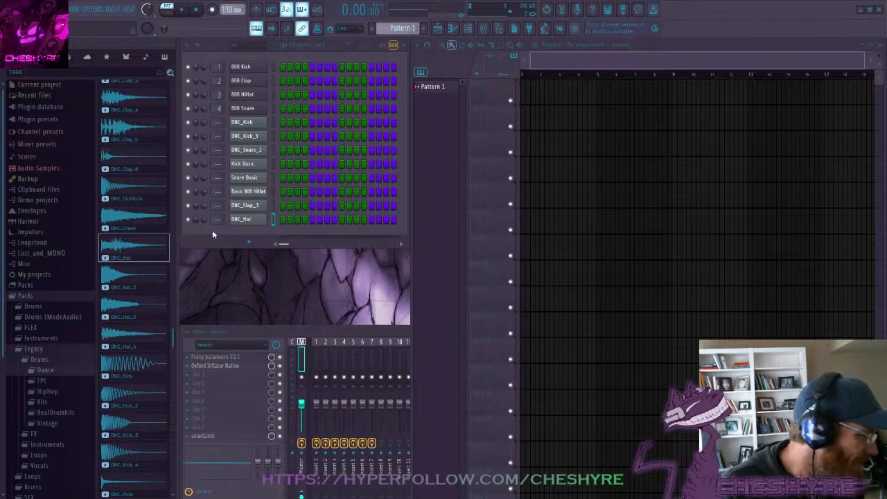
# Audition DNC_Hat_4, the four DNC kicks, DNC_Ride, DNC_Snare and DNC_Snare_2 in the Dance folder
pyautogui.click(143, 326)
pyautogui.click(139, 367)
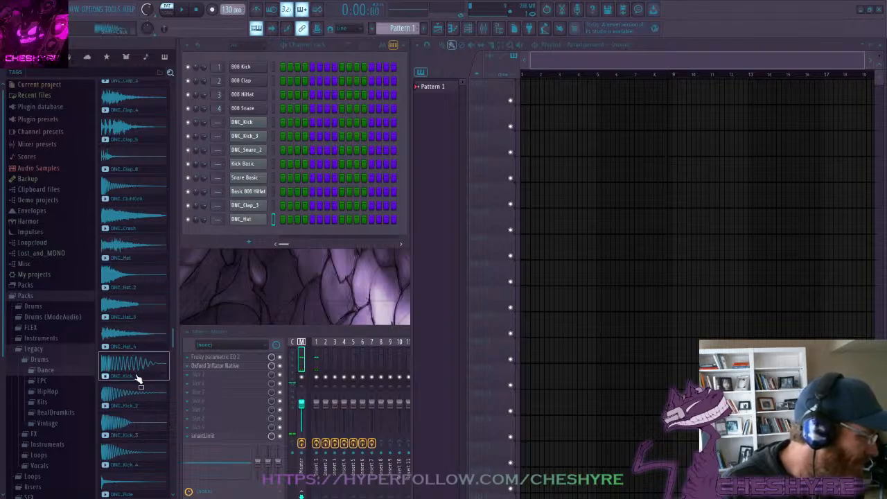
pyautogui.click(141, 395)
pyautogui.click(141, 433)
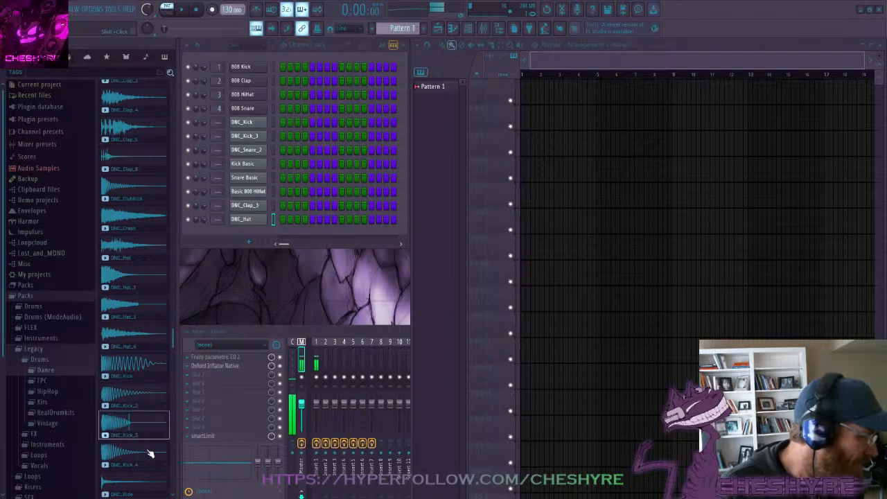
pyautogui.click(151, 454)
pyautogui.scroll(-3, 157, 391)
pyautogui.click(139, 341)
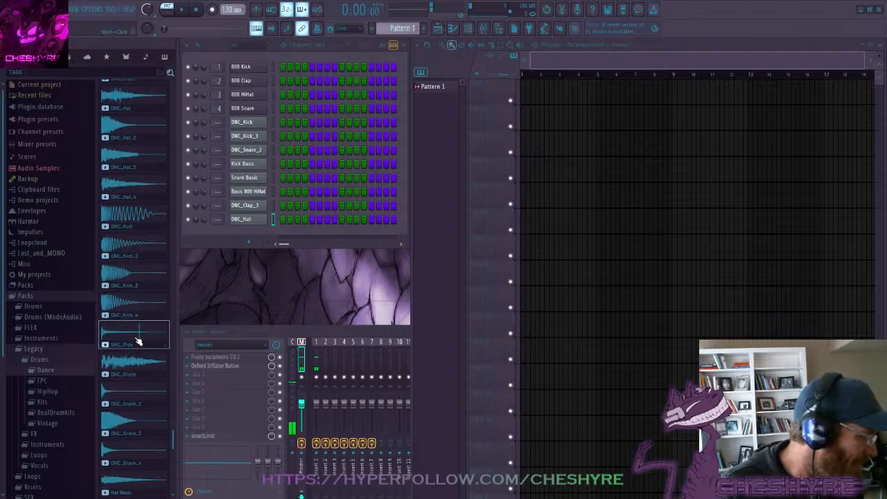
pyautogui.click(140, 367)
pyautogui.click(142, 394)
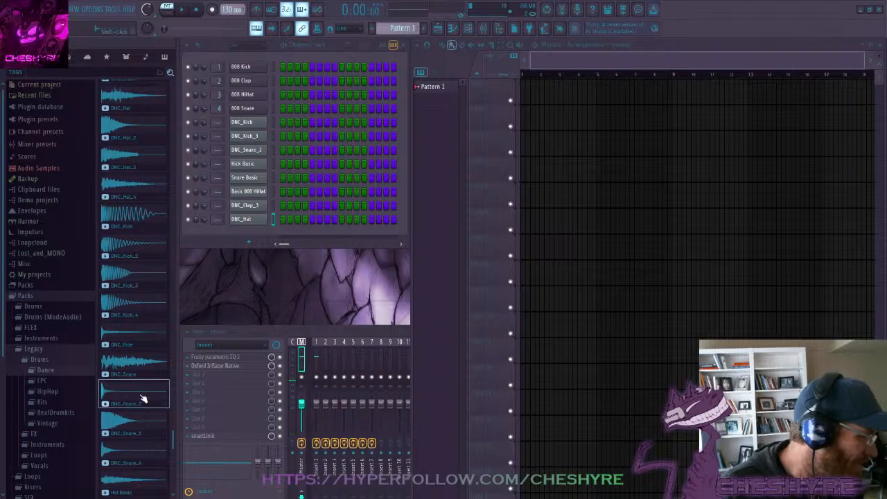
pyautogui.click(139, 396)
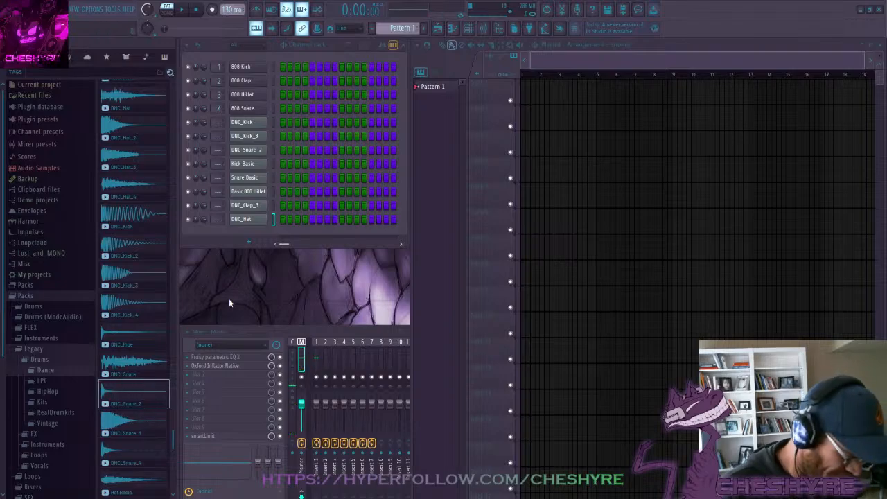
# Delete the default 808 Snare, 808 HiHat, 808 Clap and 808 Kick channels from the channel rack
pyautogui.click(255, 109)
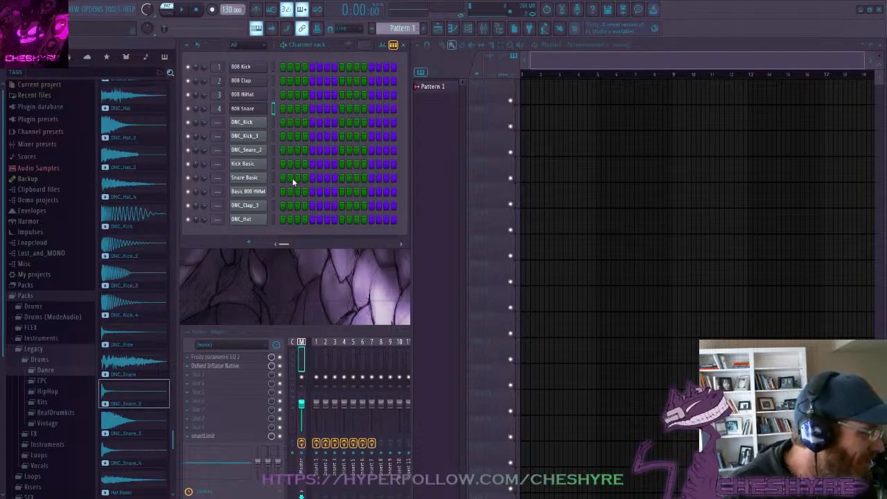
pyautogui.hotkey('alt', 'Delete')
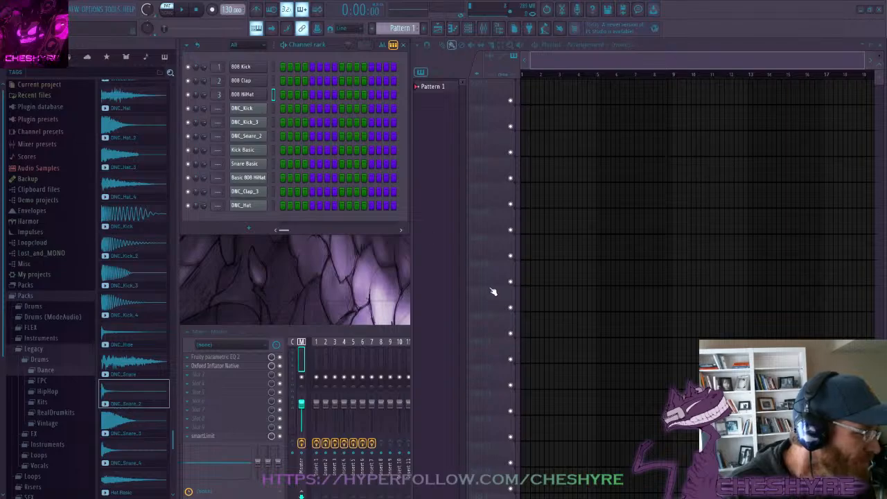
pyautogui.hotkey('alt', 'Delete')
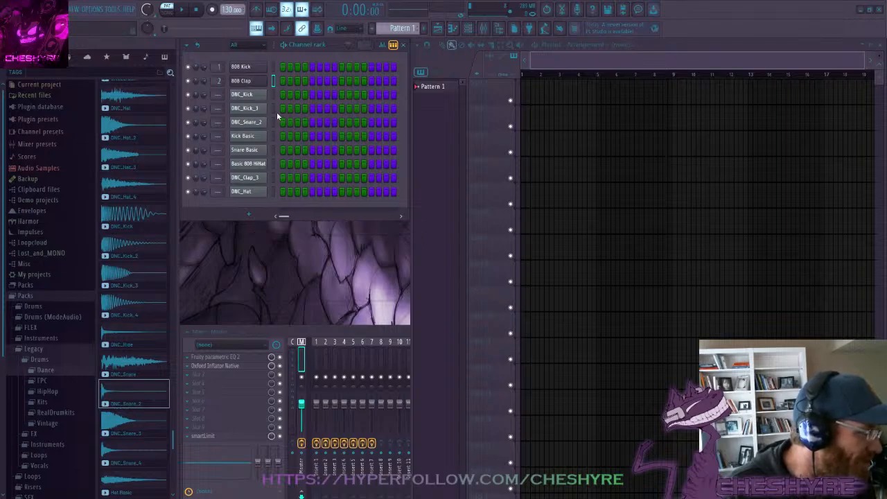
pyautogui.hotkey('alt', 'Delete')
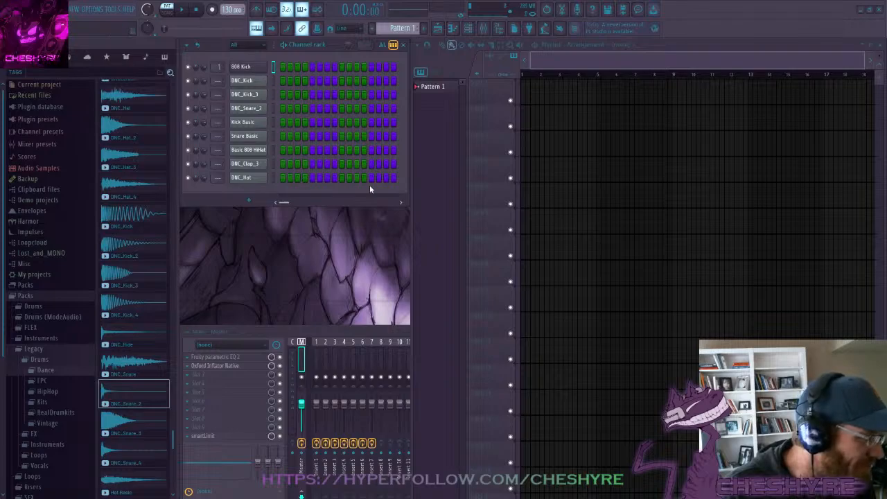
pyautogui.hotkey('alt', 'Delete')
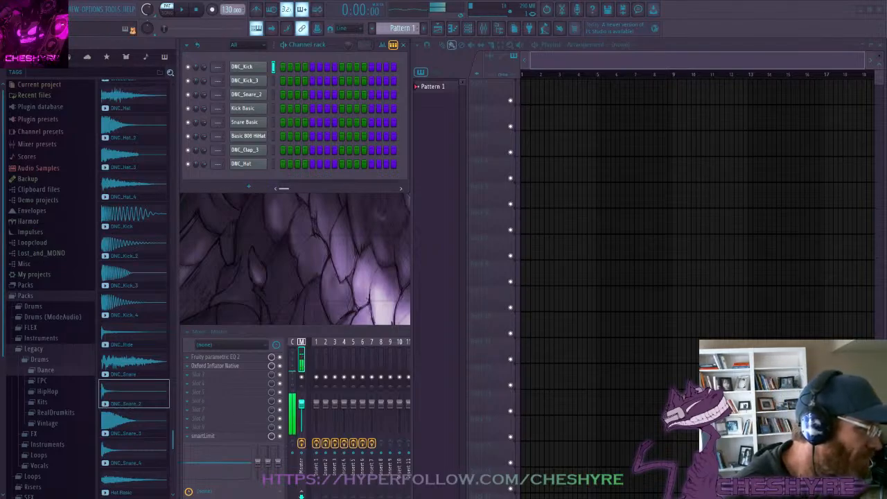
# Listen to the loaded kick, snare, hat and clap channels one after another in the channel rack
pyautogui.click(273, 81)
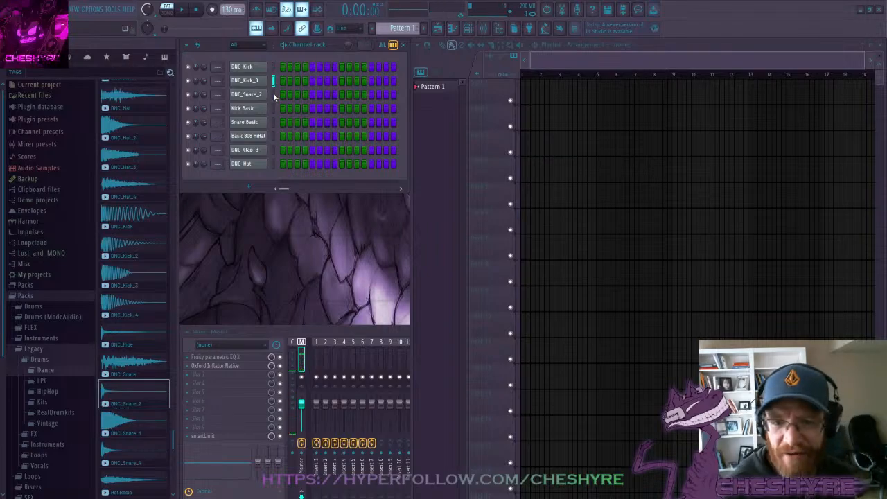
pyautogui.click(273, 97)
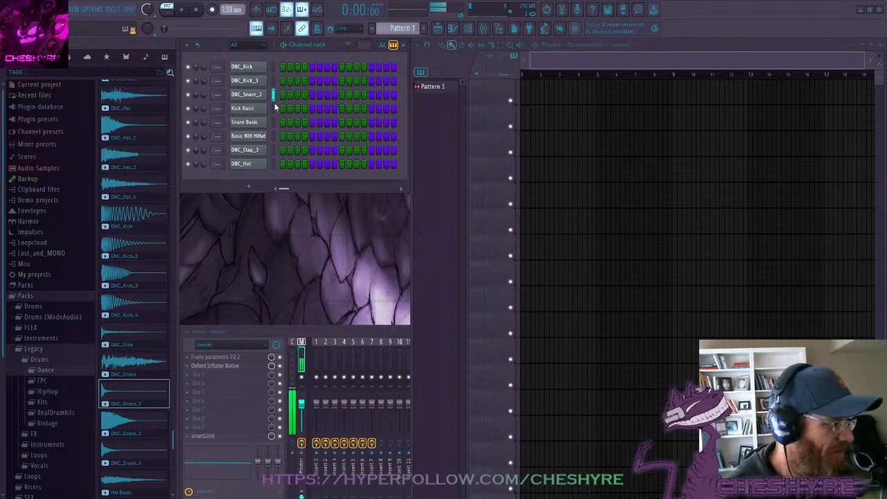
pyautogui.click(274, 124)
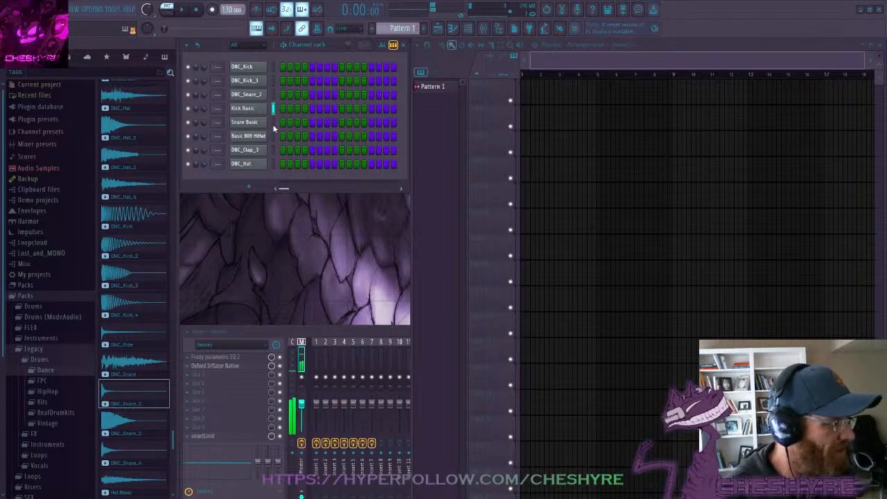
pyautogui.click(273, 137)
pyautogui.click(273, 152)
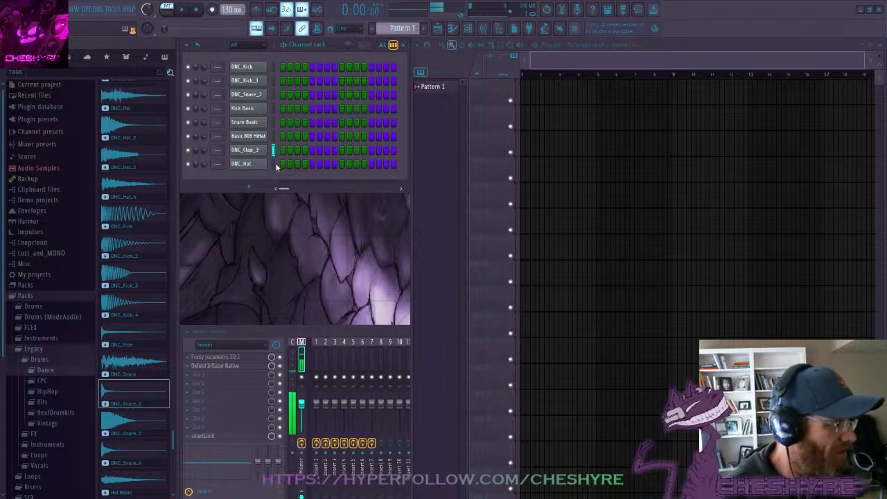
pyautogui.click(274, 165)
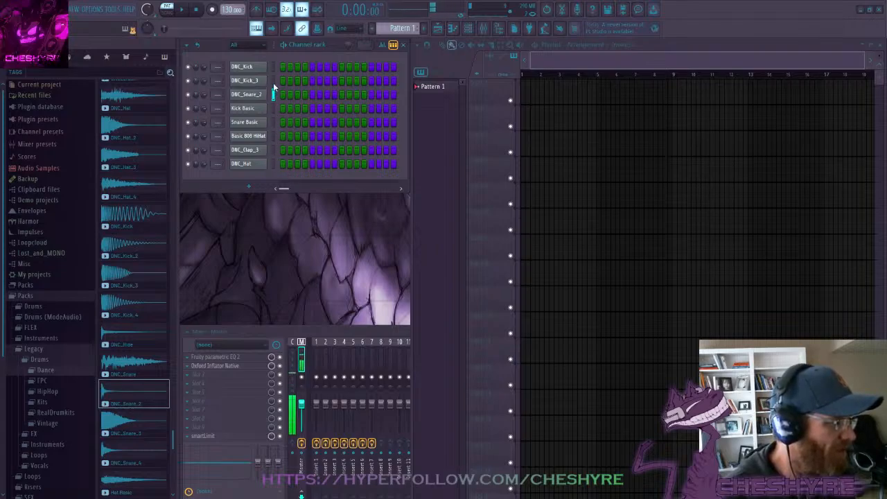
pyautogui.click(273, 82)
pyautogui.click(275, 108)
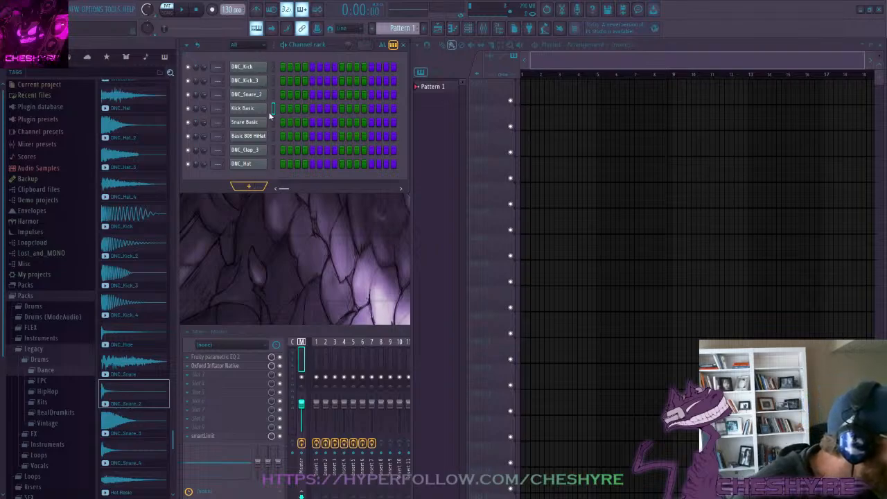
# Add an instrument channel below DNC_Hat, trying SimSynth and BassAcoustic and settling on BassGruffy
pyautogui.click(269, 164)
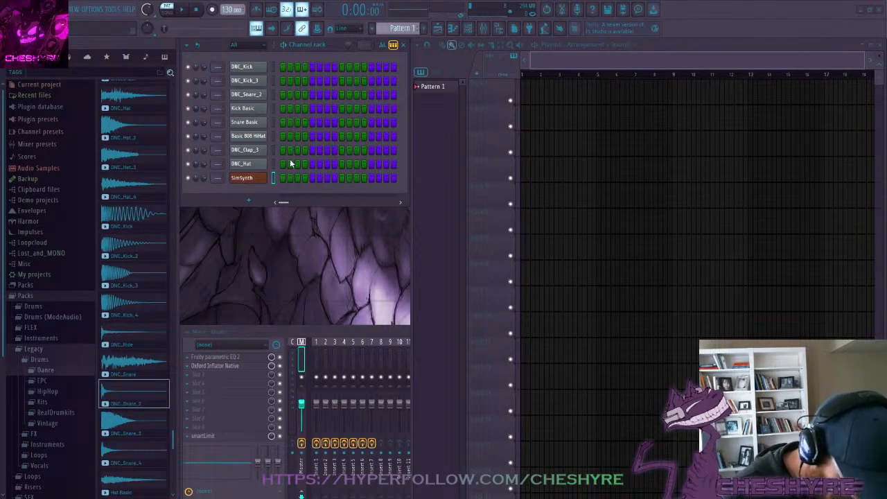
pyautogui.click(304, 113)
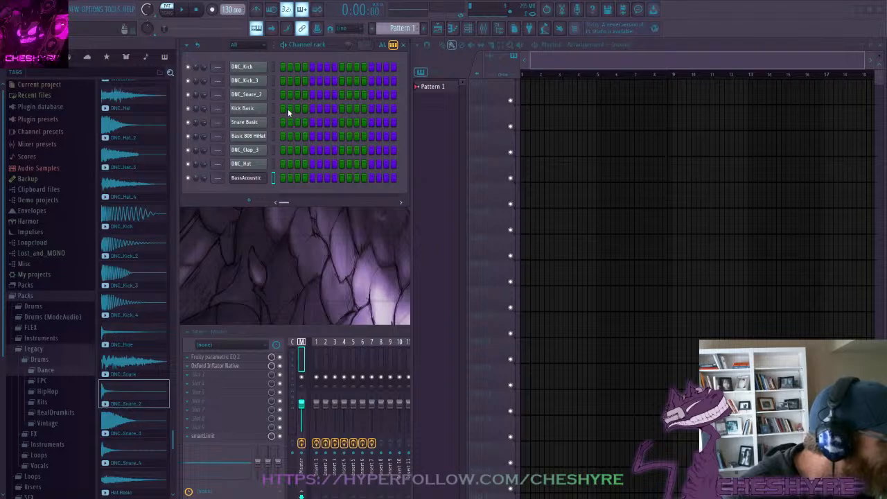
pyautogui.click(318, 52)
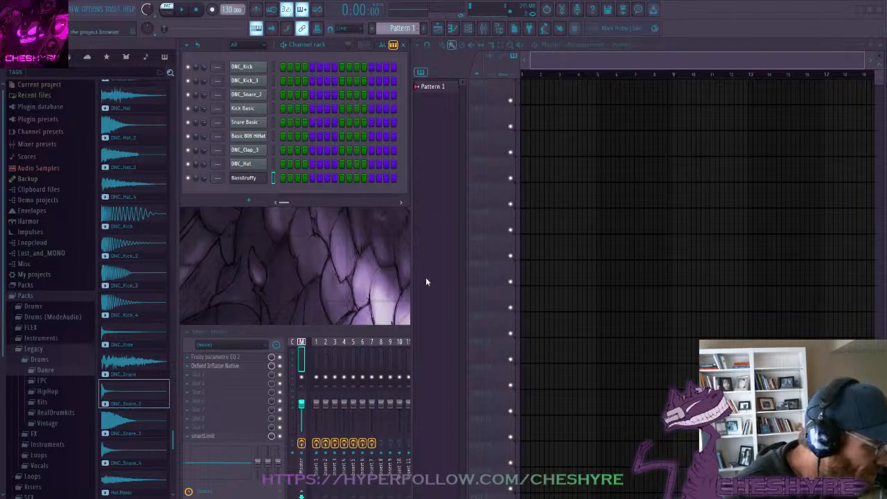
# Add BassMoog, Modified, Guitar harmonics and Phased instrument channels below BassGruffy, closing the SimSynth editor
pyautogui.press('Return')
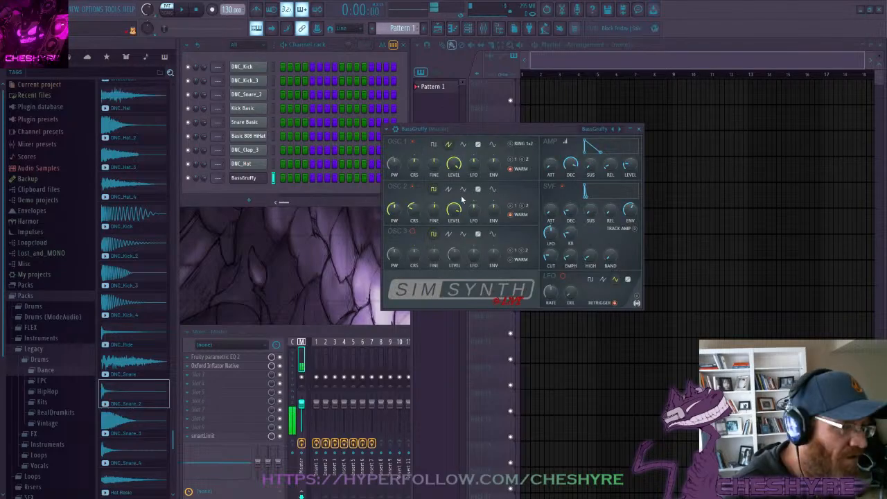
pyautogui.moveTo(477, 128); pyautogui.dragTo(424, 119)
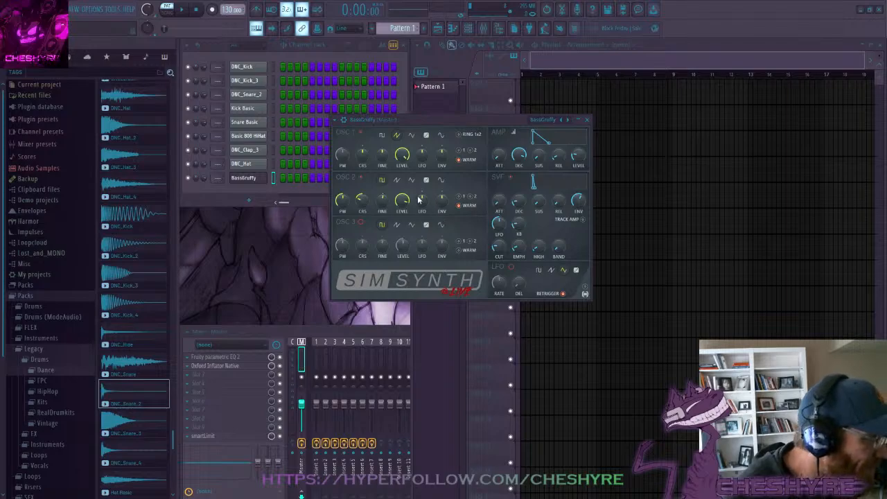
pyautogui.click(255, 202)
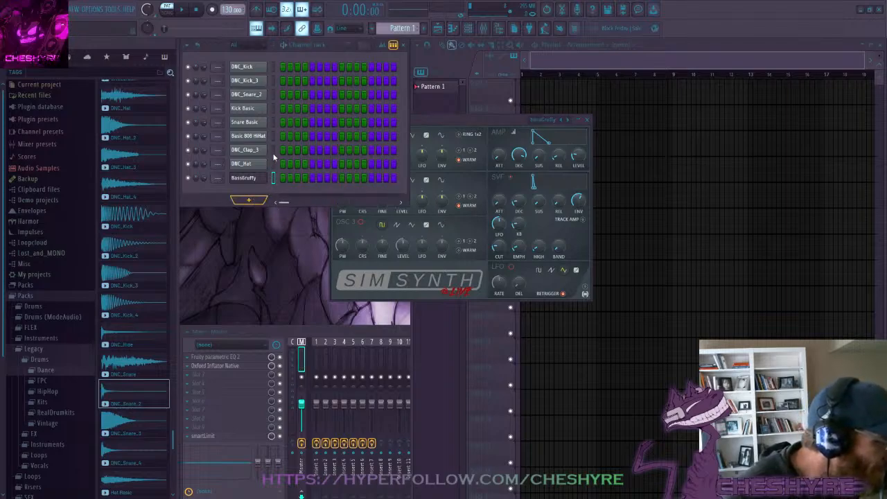
pyautogui.click(402, 159)
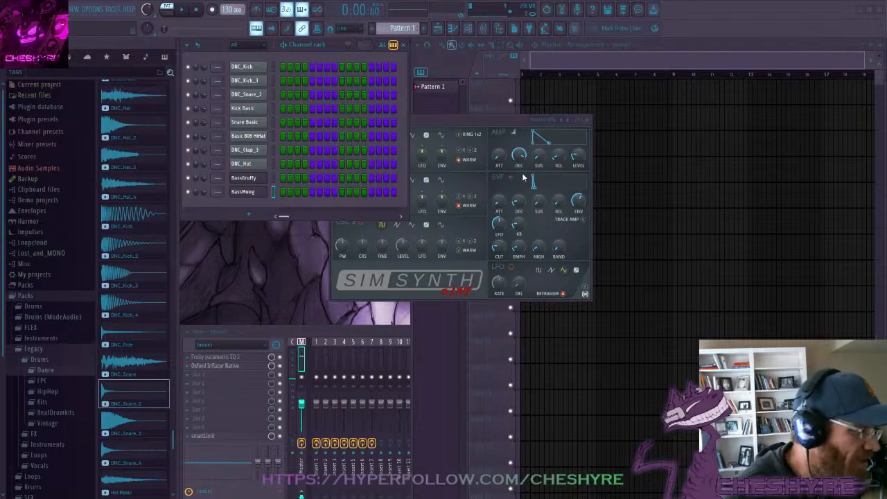
pyautogui.moveTo(493, 119); pyautogui.dragTo(555, 129)
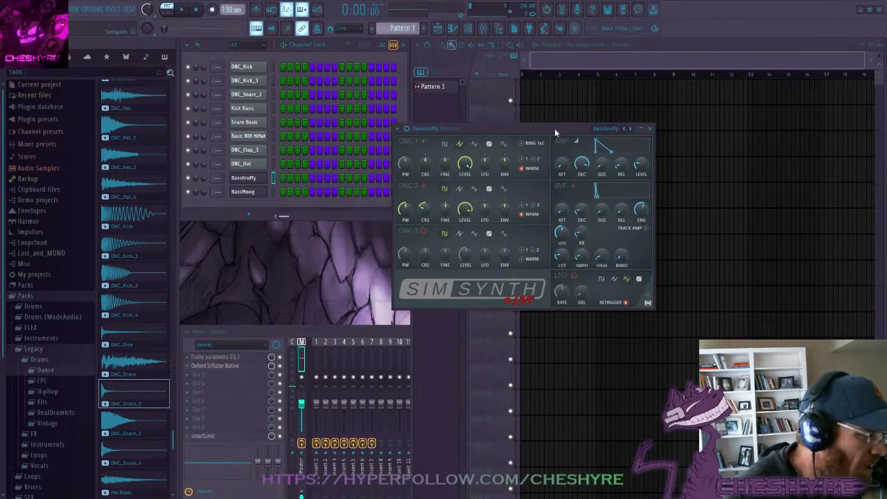
pyautogui.click(648, 131)
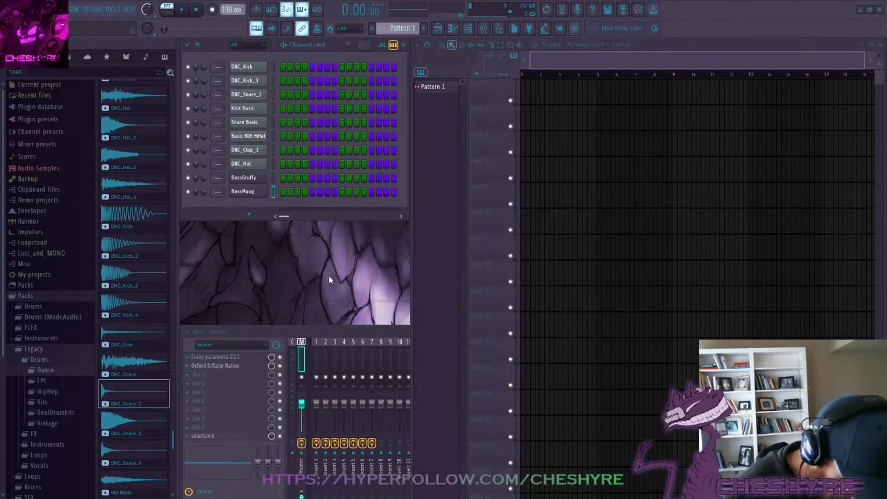
pyautogui.click(271, 179)
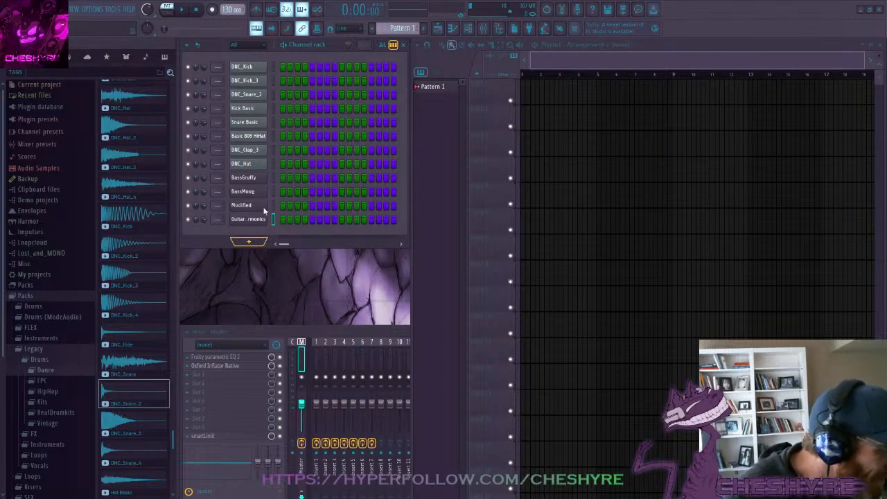
pyautogui.click(273, 176)
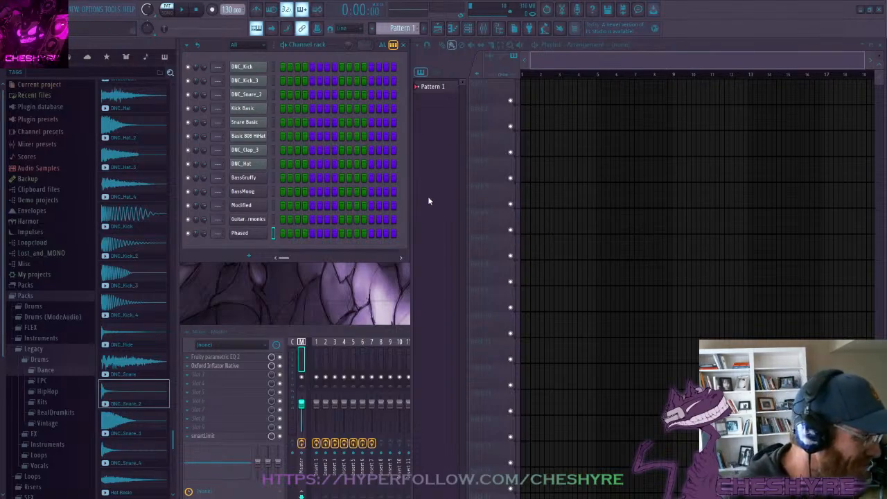
# Audition the BassGruffy, BassMoog, Modified, Guitar harmonics and Phased channels one after another, returning to Guitar harmonics
pyautogui.click(274, 177)
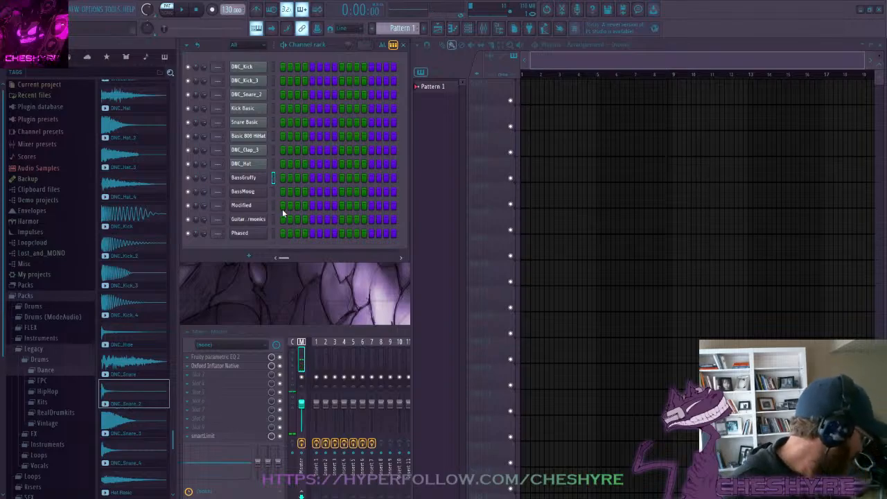
pyautogui.click(274, 192)
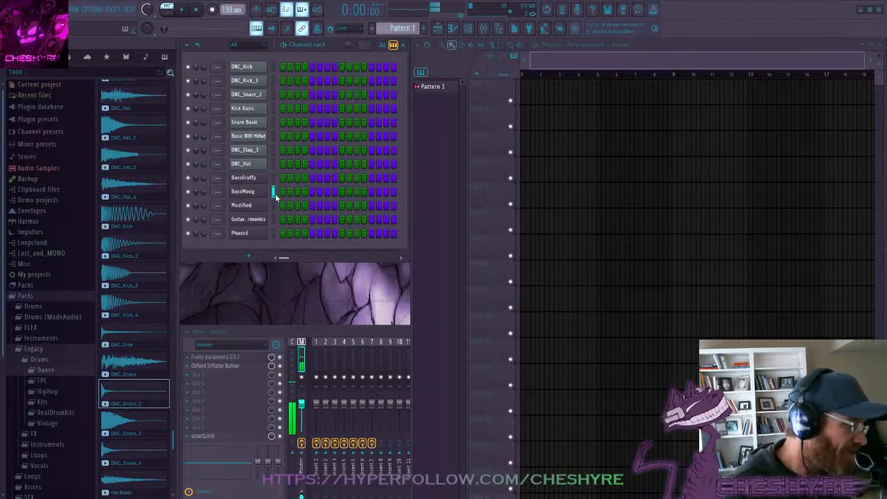
pyautogui.click(274, 206)
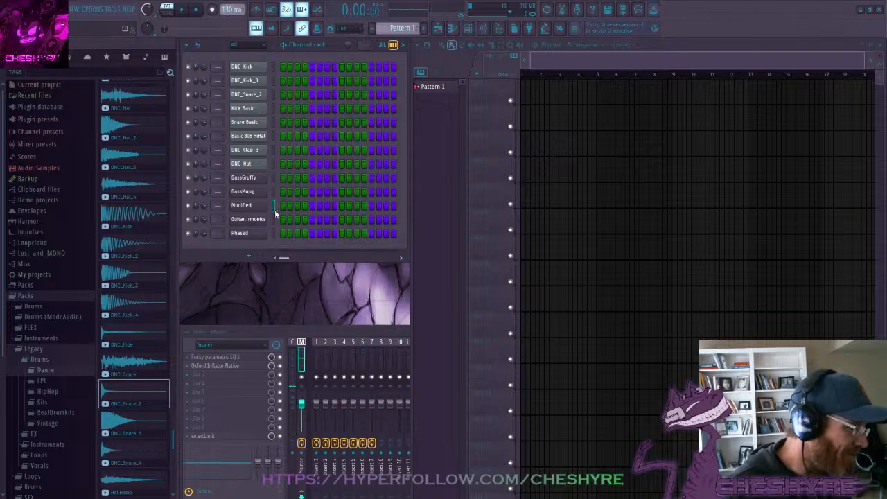
pyautogui.click(274, 219)
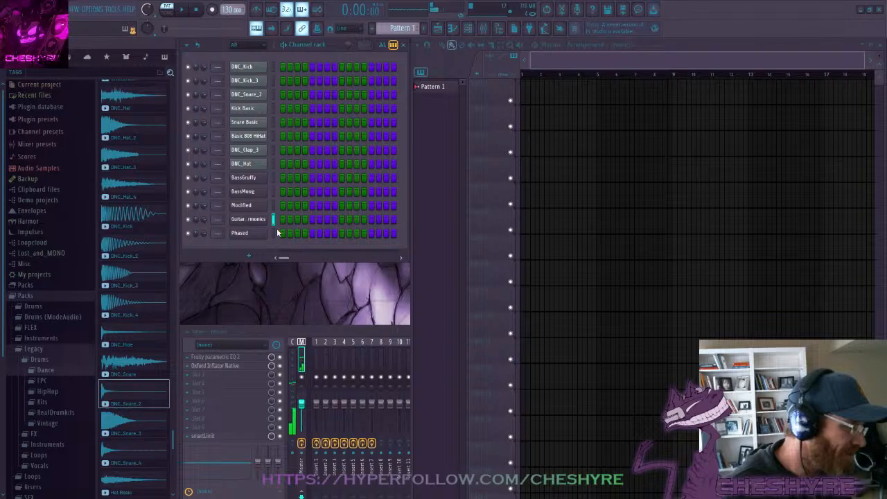
pyautogui.click(274, 234)
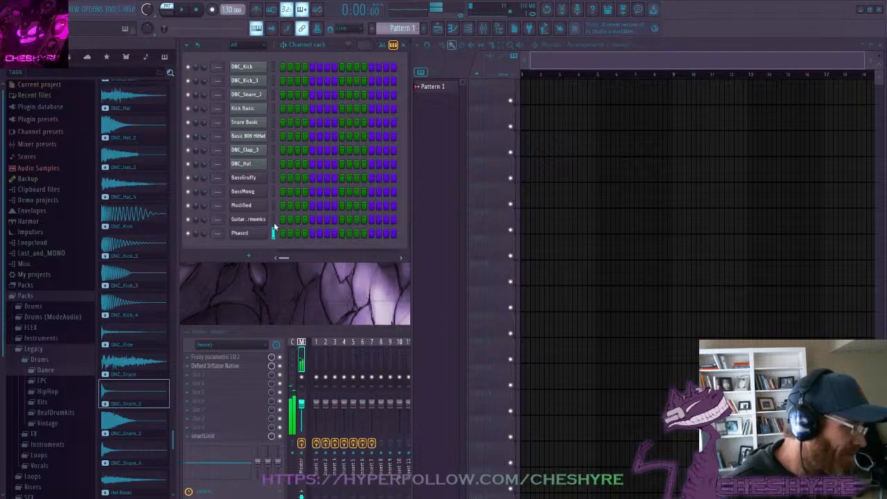
pyautogui.click(274, 221)
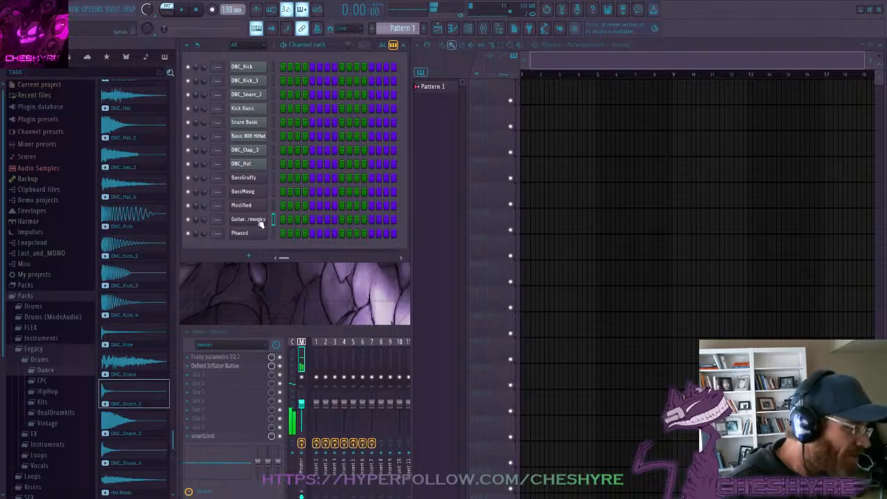
# Open the piano roll for Guitar harmonics and place a D4 note at the start of bar 1
pyautogui.press('F7')
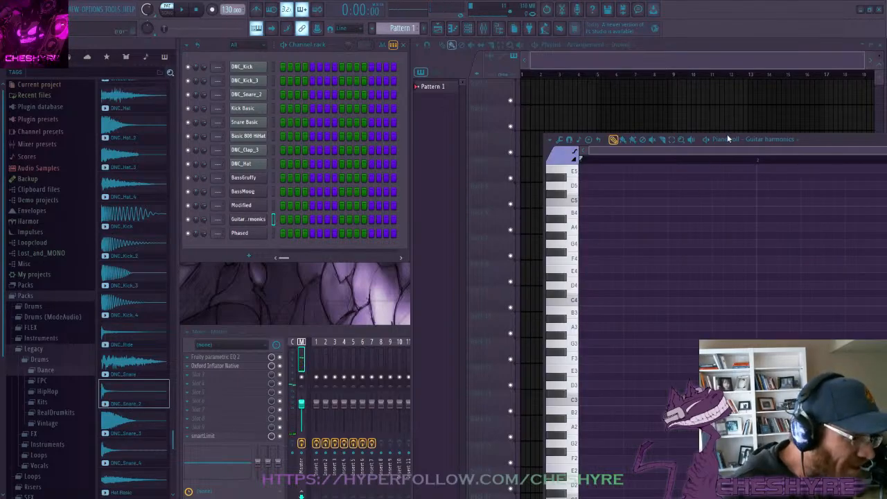
pyautogui.moveTo(812, 136); pyautogui.dragTo(457, 82)
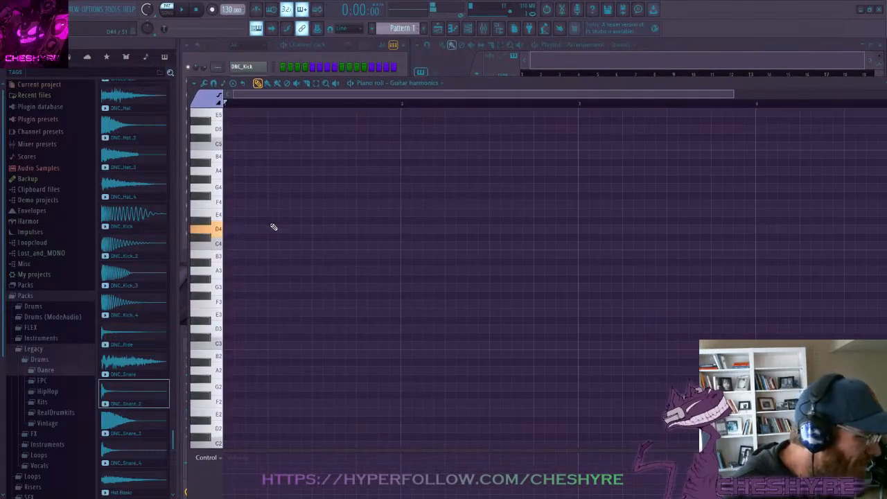
pyautogui.scroll(-2, 255, 109)
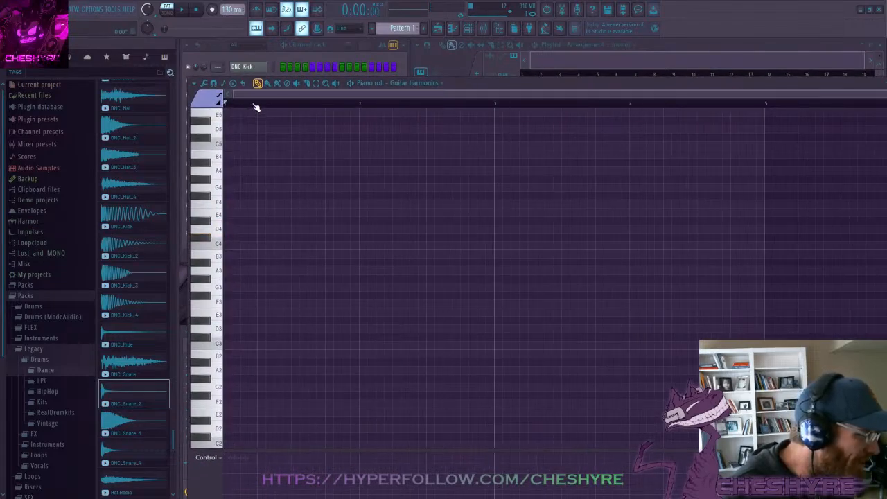
pyautogui.click(232, 229)
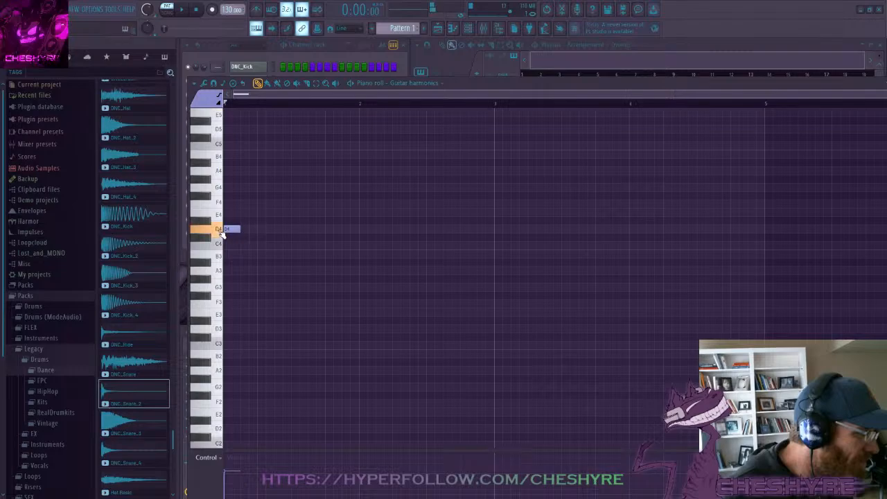
# Try out follow-up pitches and add E4 on beat 3, F4 on beat 4 and C5 at the start of bar 2
pyautogui.press('x')
pyautogui.press('c')
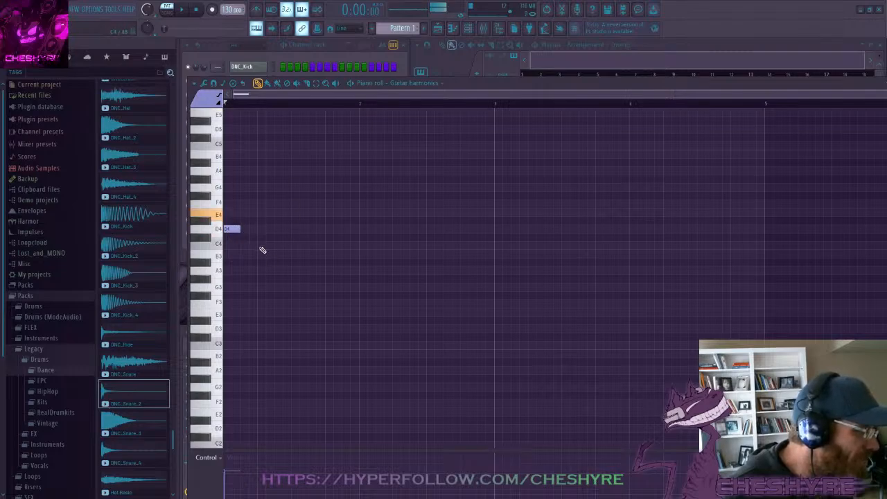
pyautogui.press('v')
pyautogui.press('x')
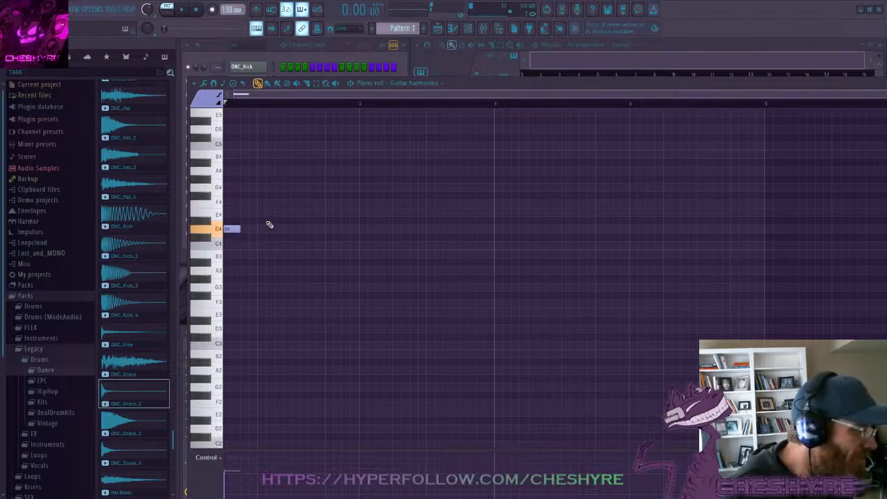
pyautogui.press('x')
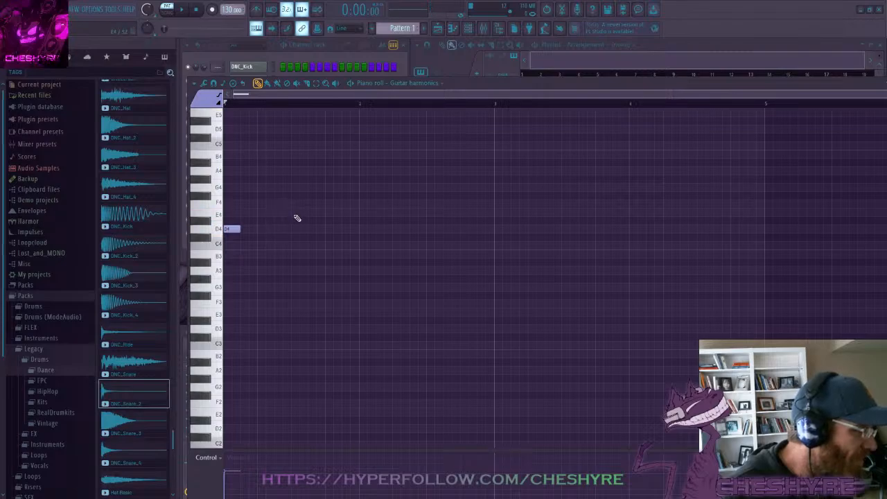
pyautogui.click(294, 212)
pyautogui.click(327, 204)
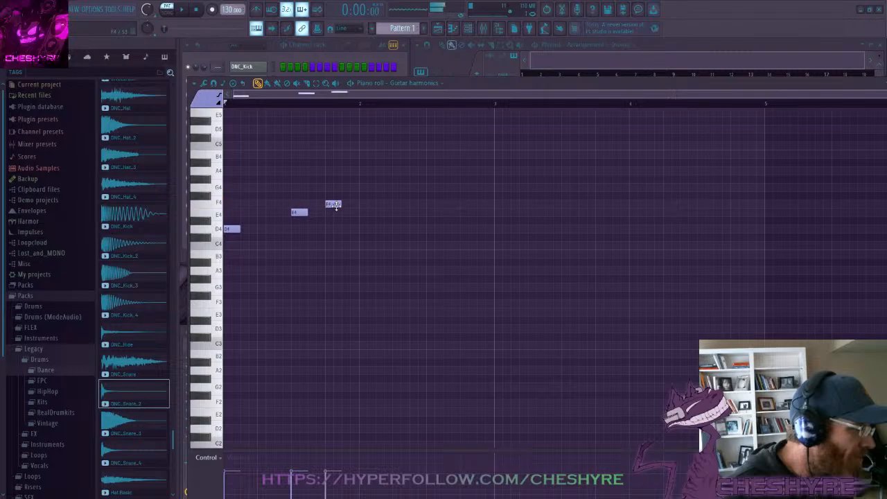
pyautogui.press('q')
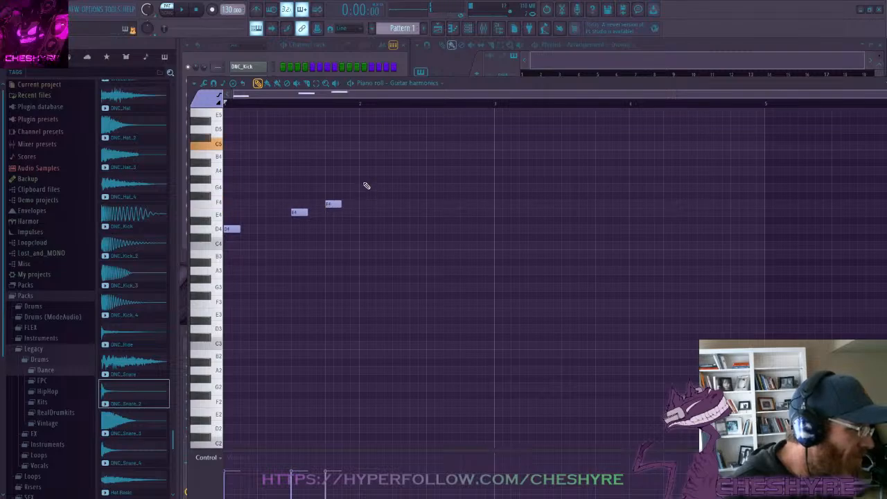
pyautogui.click(364, 147)
# Play back the four-note Guitar harmonics melody from the start to check it
pyautogui.click(181, 9)
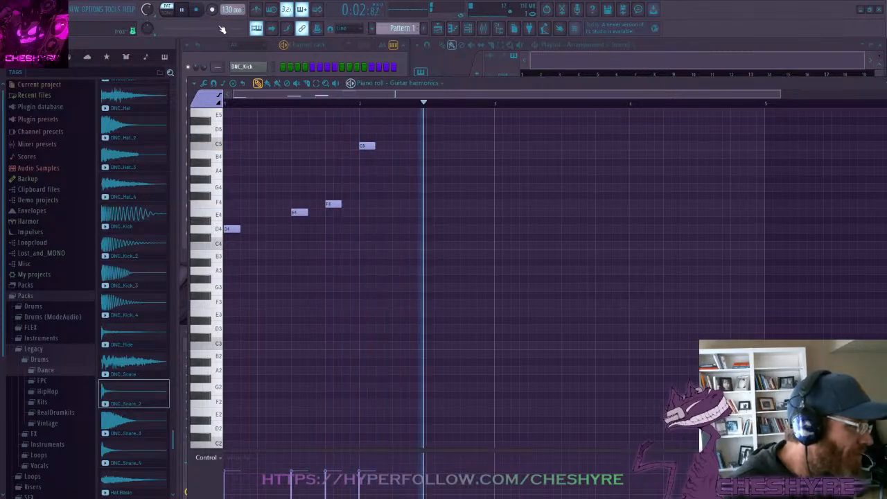
pyautogui.press('space')
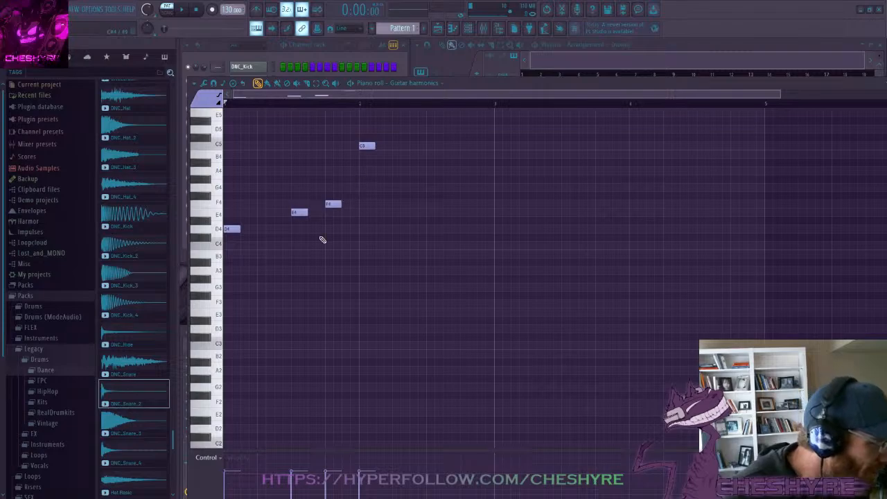
pyautogui.press('space')
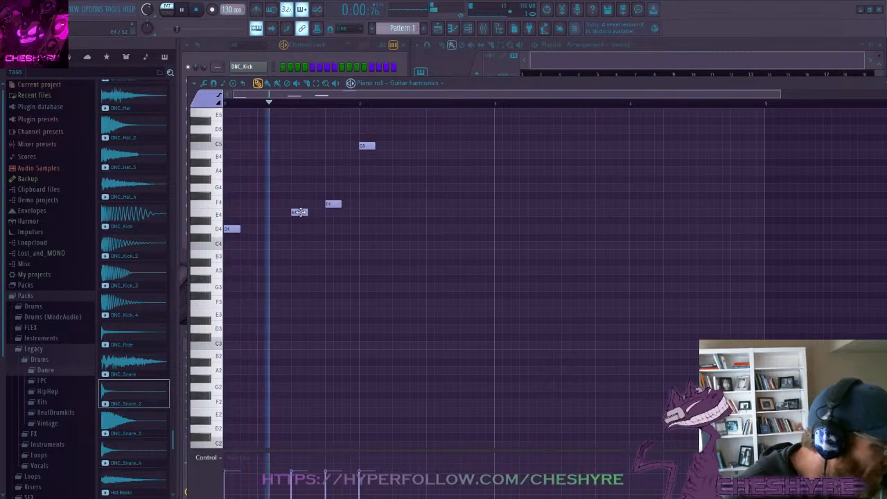
pyautogui.press('space')
# Replace the C5 at bar 2 with D4, add E4 and F4 on beats 3 and 4, and place D4 at bar 3
pyautogui.click(331, 204)
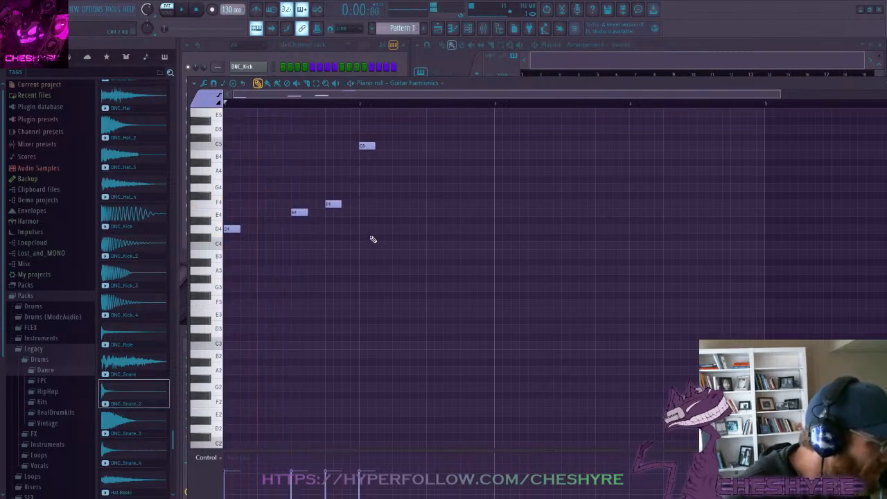
pyautogui.click(363, 231)
pyautogui.rightClick(371, 146)
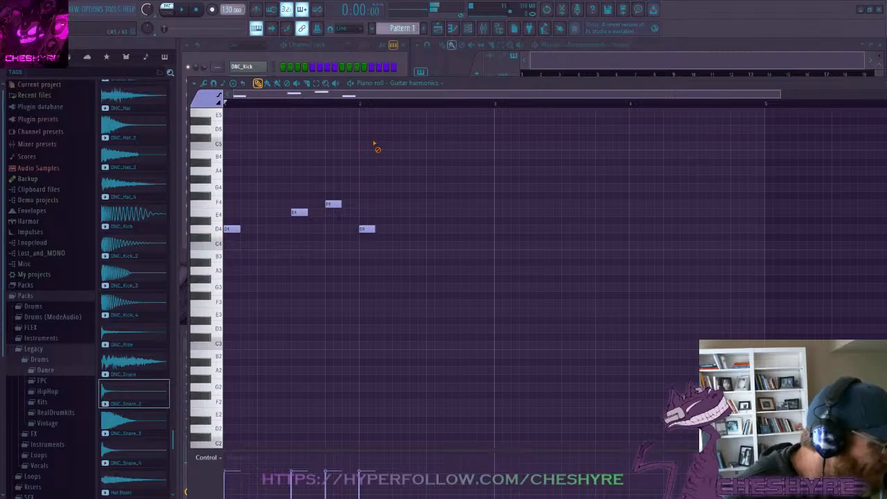
pyautogui.click(430, 212)
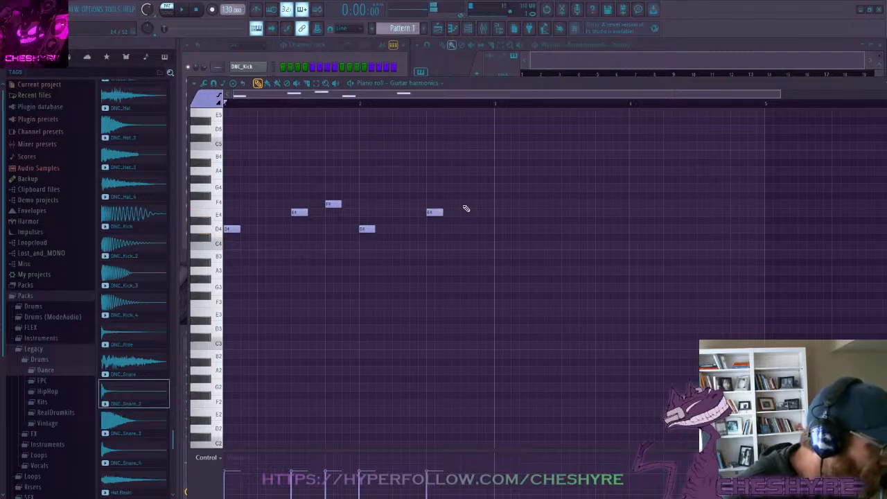
pyautogui.click(465, 205)
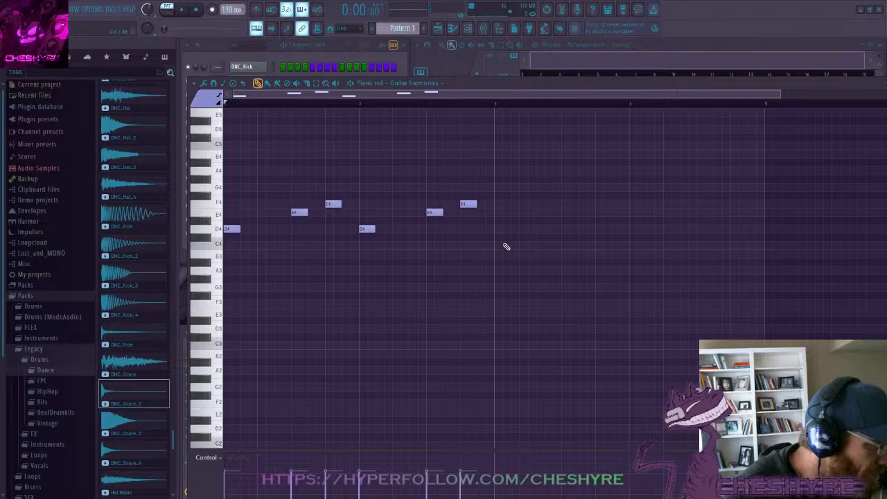
pyautogui.click(499, 232)
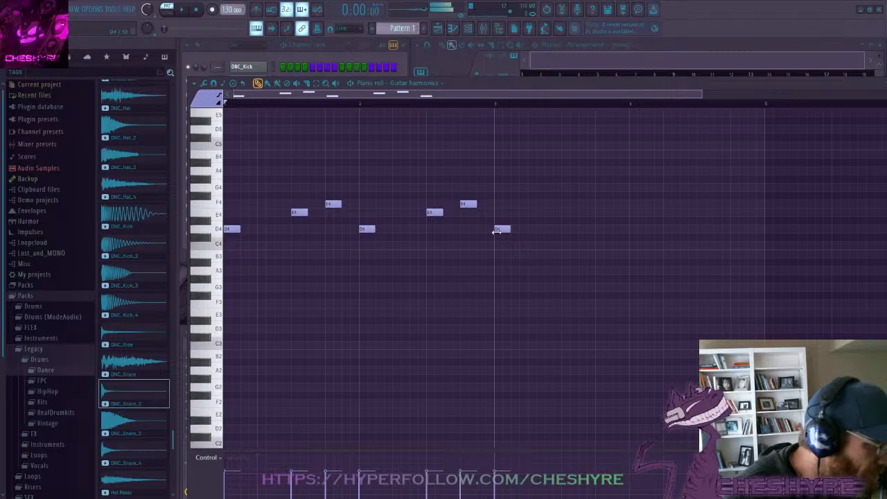
# Try an E4 note in the middle of bar 3, remove it and play back from bar 3
pyautogui.click(565, 215)
pyautogui.rightClick(579, 213)
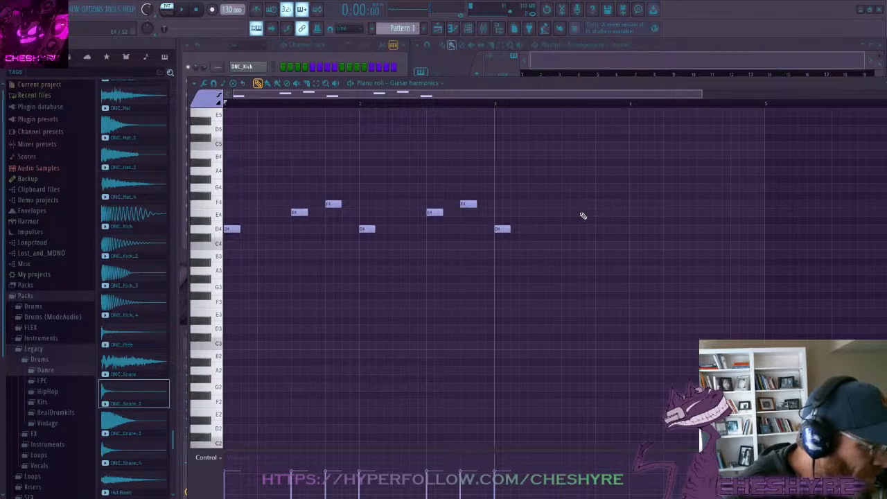
pyautogui.click(495, 104)
pyautogui.press('space')
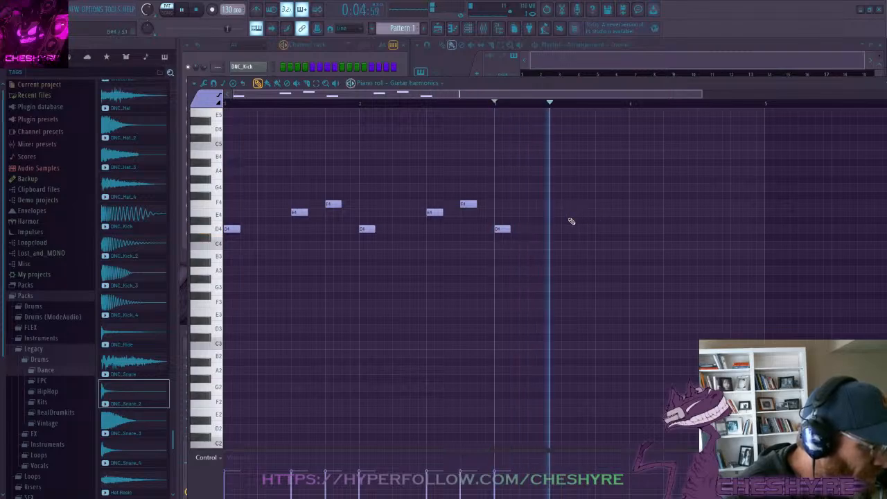
pyautogui.press('space')
# Add E4 half a beat before beat 3 of bar 3, F4 on beat 3 and G#4 on beat 4
pyautogui.click(552, 213)
pyautogui.click(566, 204)
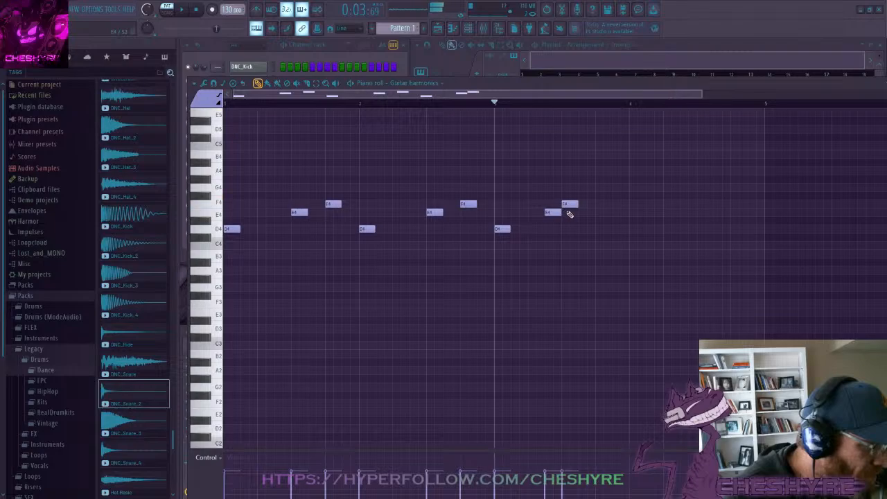
pyautogui.press('space')
pyautogui.press('space')
pyautogui.click(604, 172)
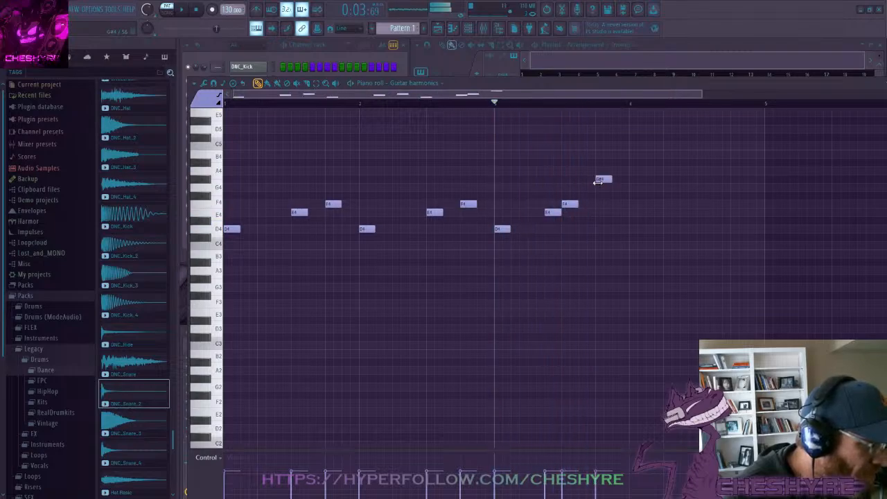
# Raise the G#4 on beat 4 of bar 3 to A4, add C5, G4 and A4 on beats 1, 3 and 4 of bar 4, and play back
pyautogui.press('space')
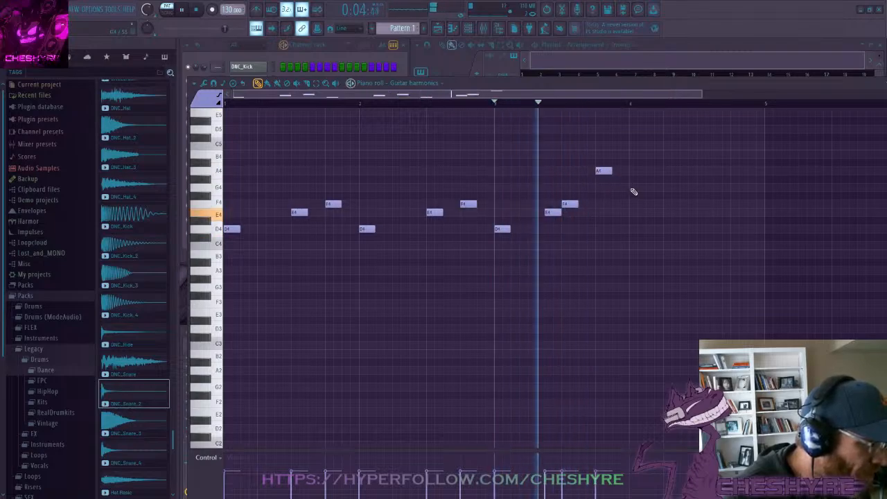
pyautogui.press('space')
pyautogui.click(631, 146)
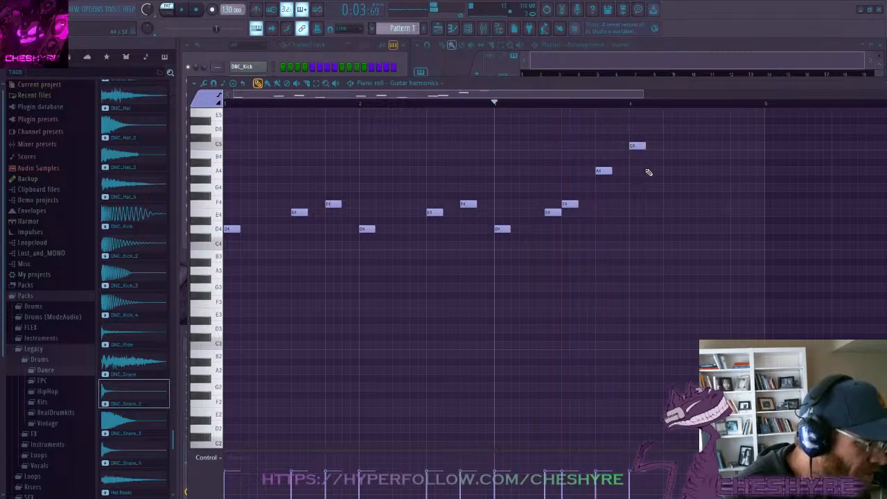
pyautogui.click(700, 187)
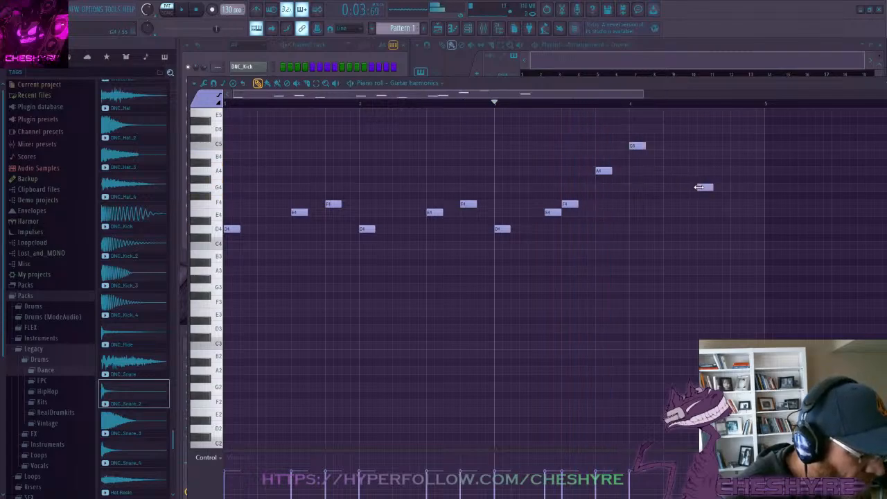
pyautogui.click(734, 170)
pyautogui.press('space')
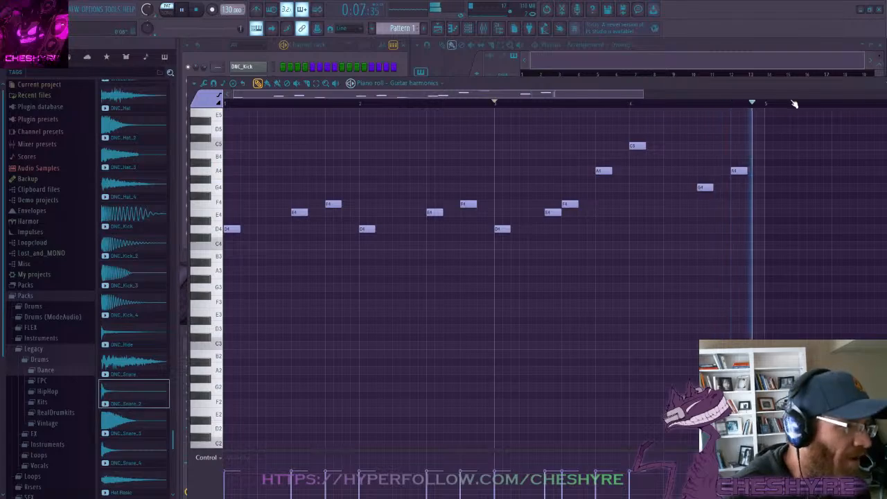
pyautogui.press('space')
# Close the Guitar harmonics piano roll and open an enlarged piano roll for the BassMoog channel, with playback reset to the start
pyautogui.moveTo(796, 85); pyautogui.dragTo(776, 100)
pyautogui.click(844, 96)
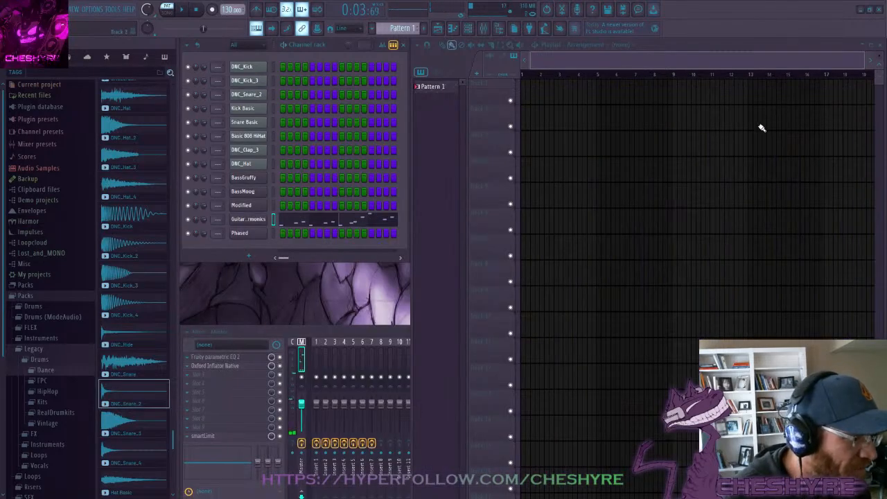
pyautogui.click(273, 234)
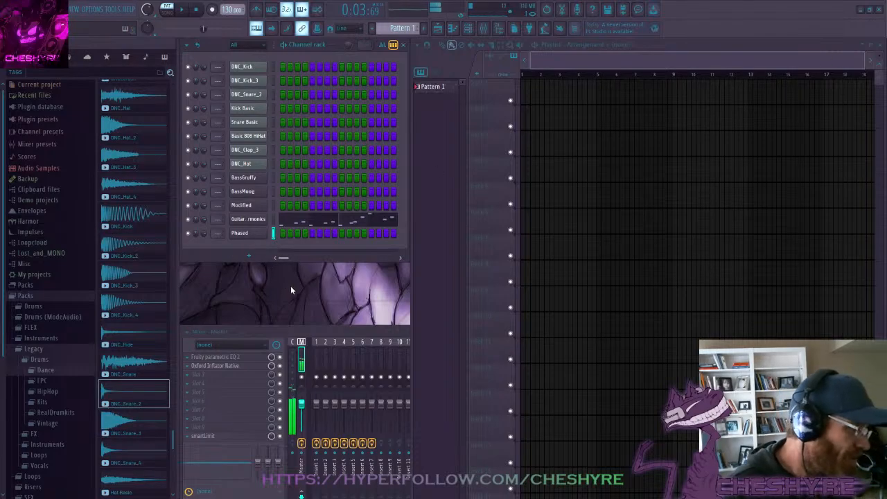
pyautogui.click(274, 192)
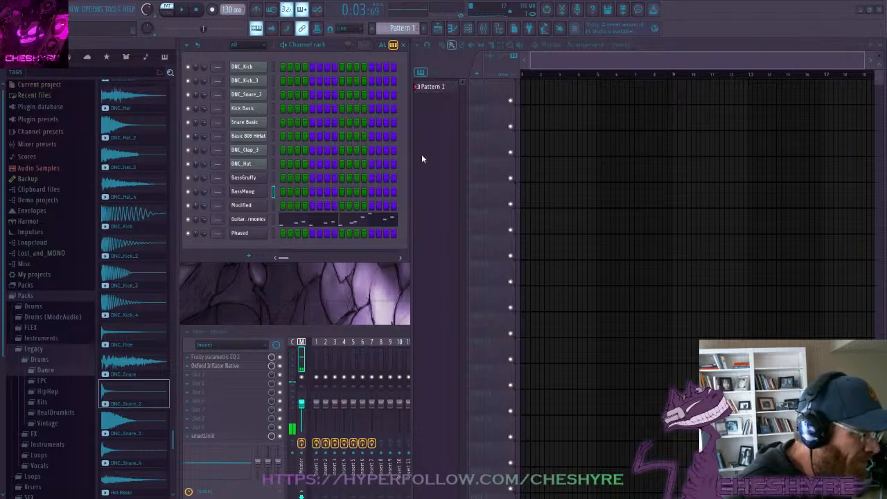
pyautogui.click(198, 10)
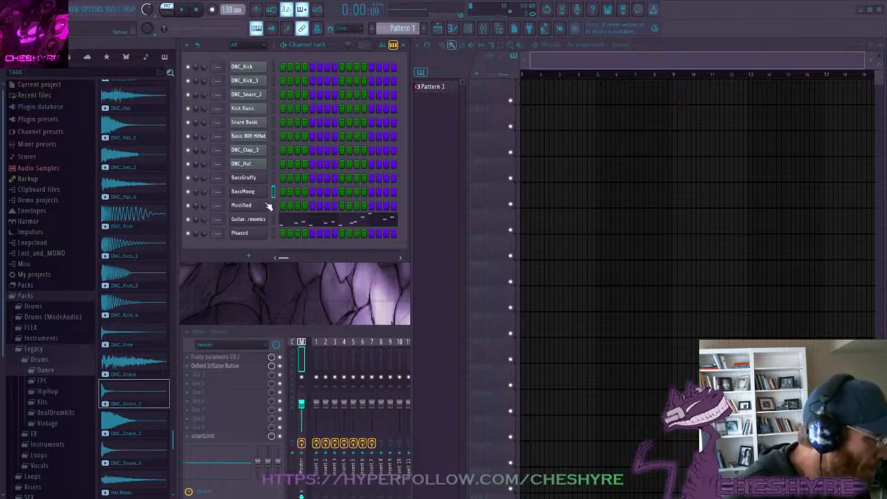
pyautogui.press('F7')
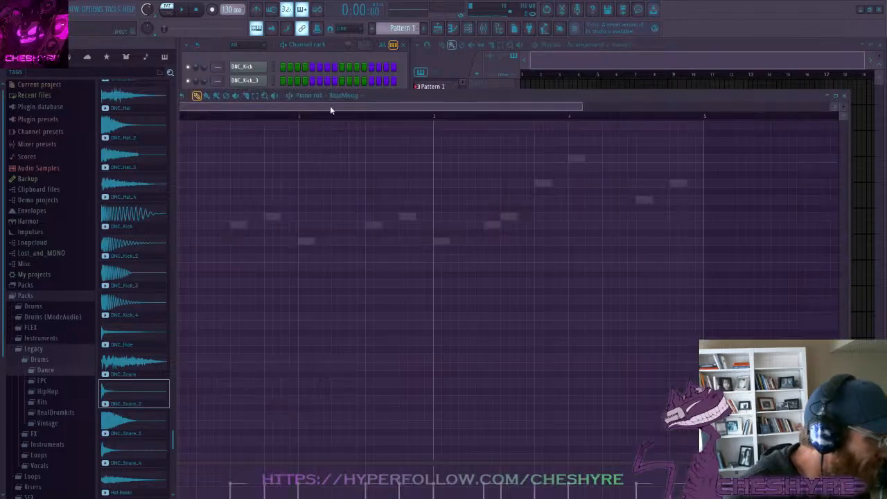
pyautogui.doubleClick(364, 95)
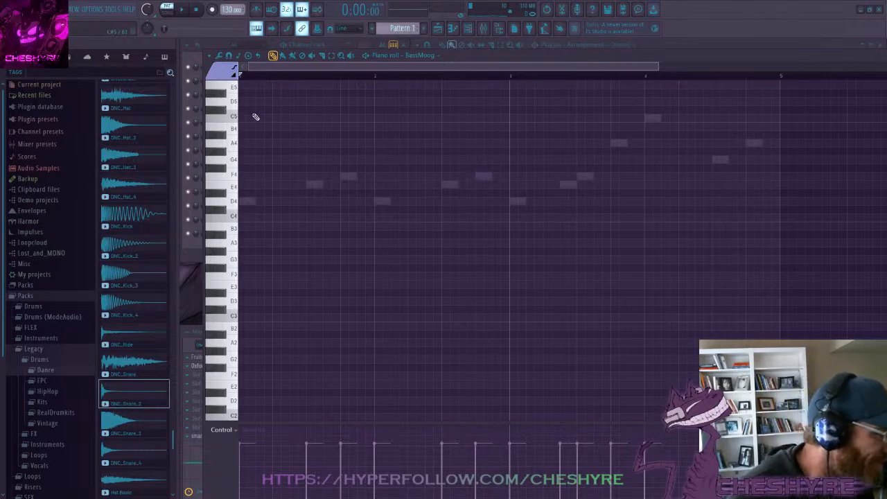
# Audition BassMoog notes across octaves 2 to 4, partly against the melody, to find a starting bass note
pyautogui.scroll(2, 258, 120)
pyautogui.scroll(-2, 266, 128)
pyautogui.press('space')
pyautogui.press('space')
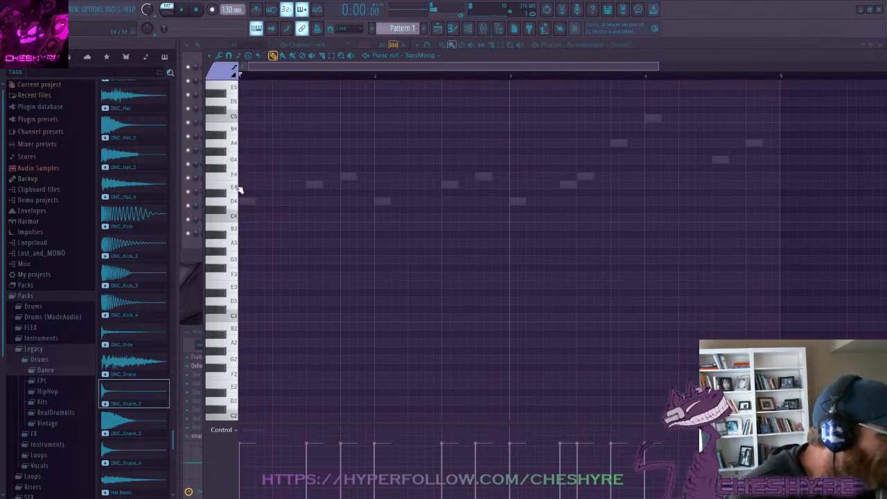
pyautogui.click(236, 198)
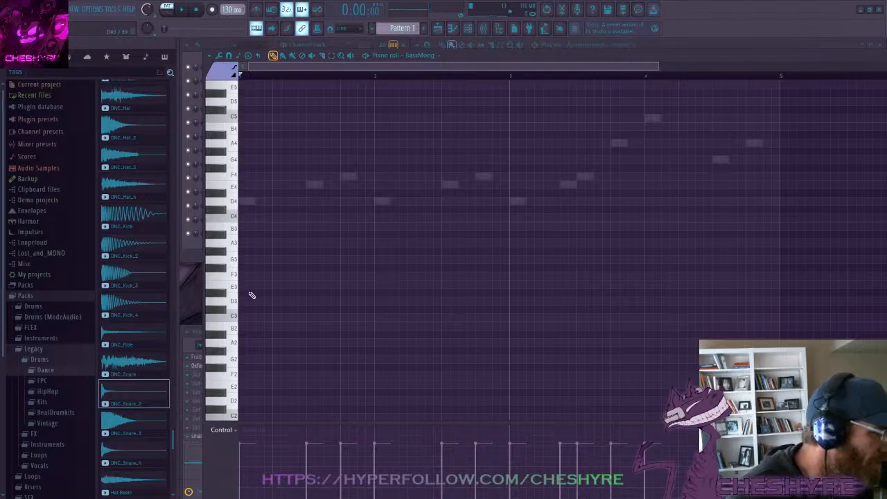
pyautogui.click(232, 286)
pyautogui.click(234, 262)
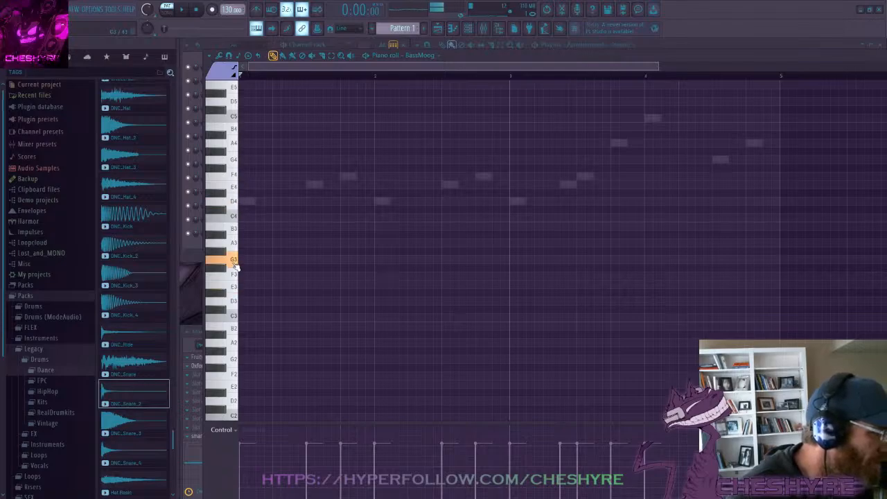
pyautogui.click(233, 360)
pyautogui.click(233, 341)
pyautogui.click(233, 324)
pyautogui.click(233, 310)
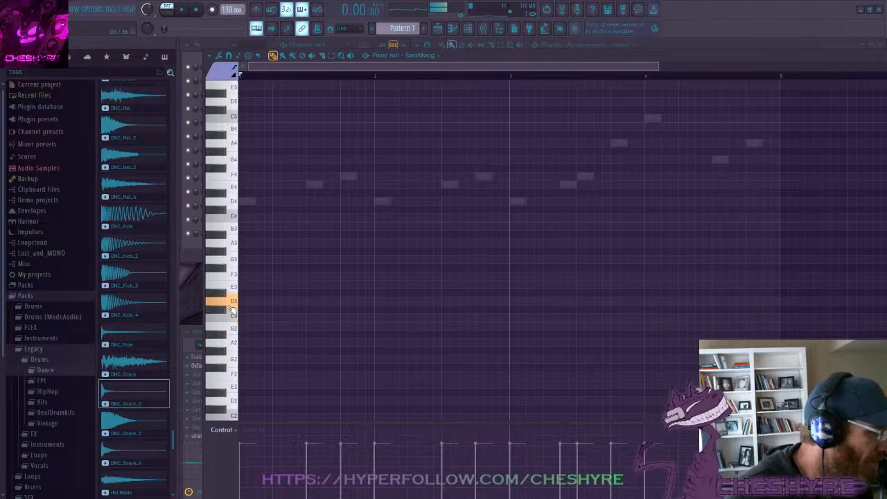
pyautogui.click(233, 267)
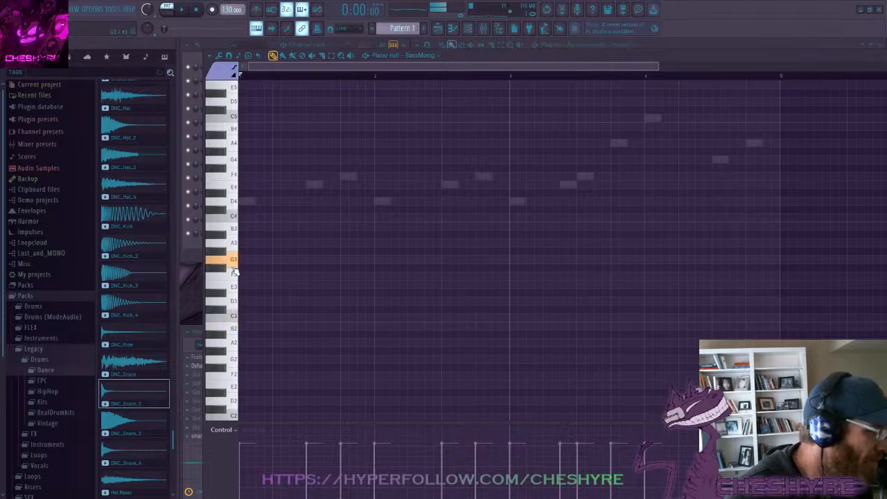
pyautogui.click(234, 262)
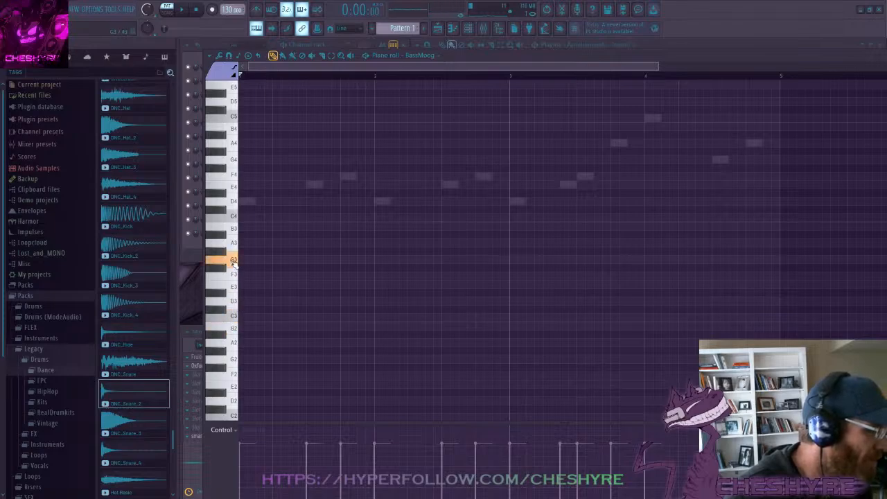
pyautogui.click(234, 262)
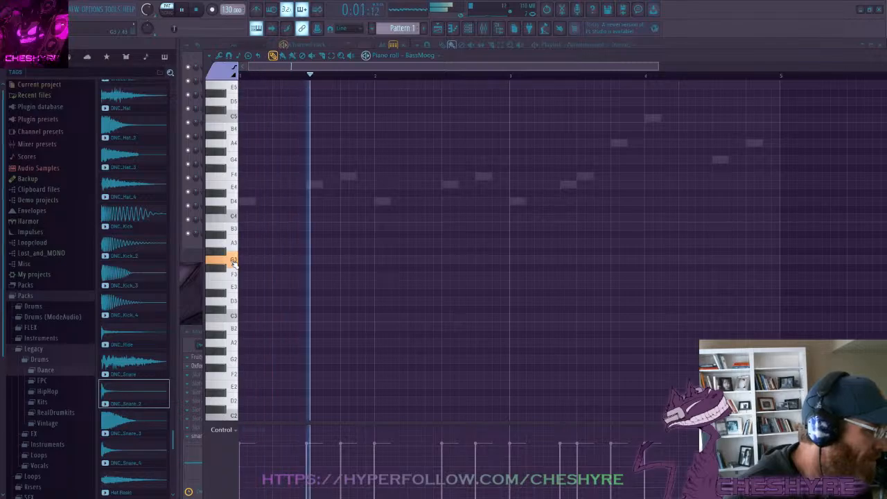
pyautogui.click(234, 285)
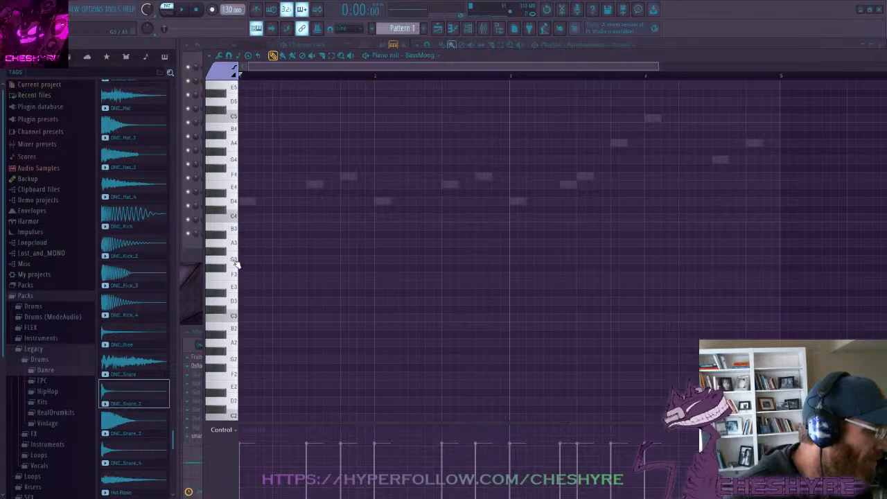
pyautogui.click(234, 276)
pyautogui.click(232, 289)
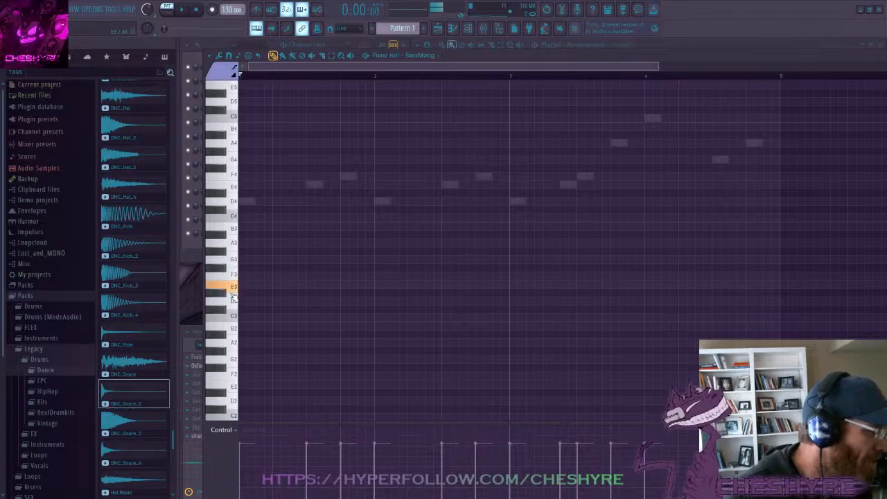
pyautogui.click(233, 302)
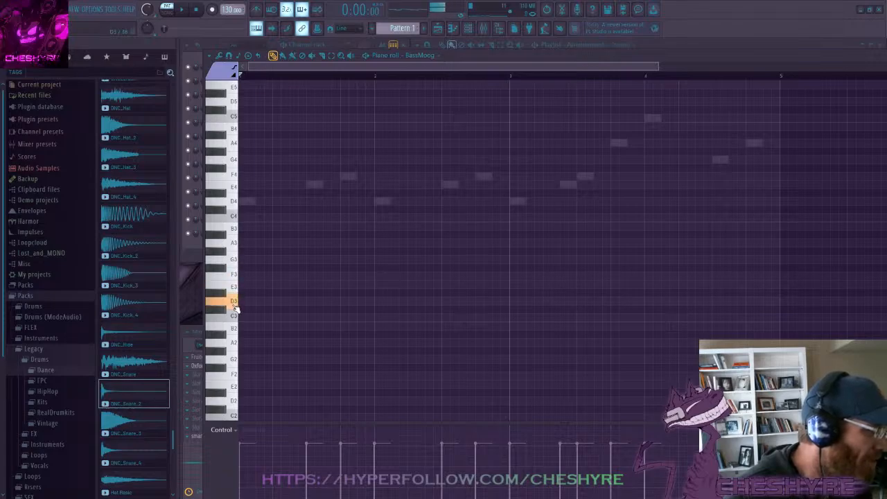
pyautogui.click(233, 201)
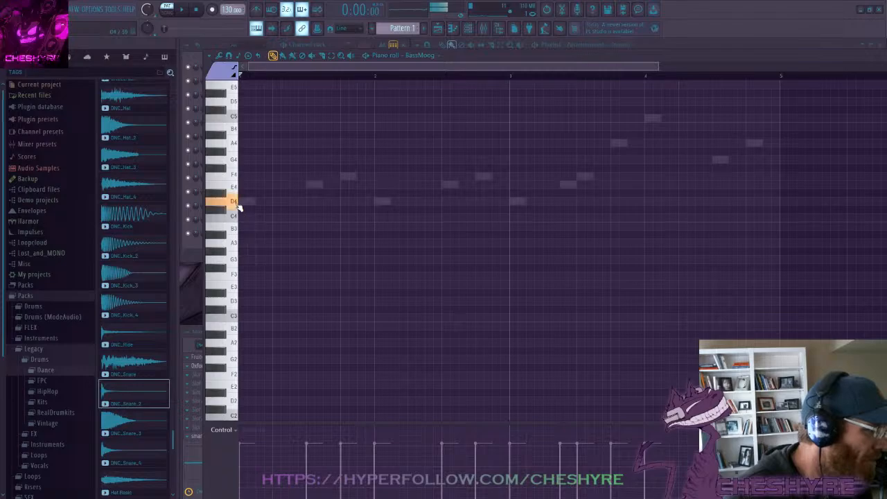
pyautogui.click(234, 300)
# Place three quarter-beat D3 notes in the BassMoog channel, half a beat apart from the start of bar 1, and play them back
pyautogui.click(244, 302)
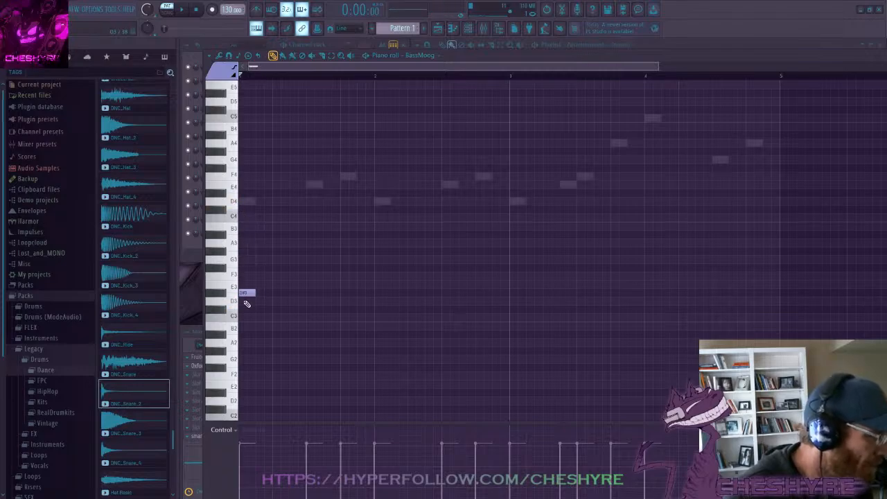
pyautogui.click(252, 285)
pyautogui.rightClick(253, 286)
pyautogui.moveTo(247, 293); pyautogui.dragTo(247, 308)
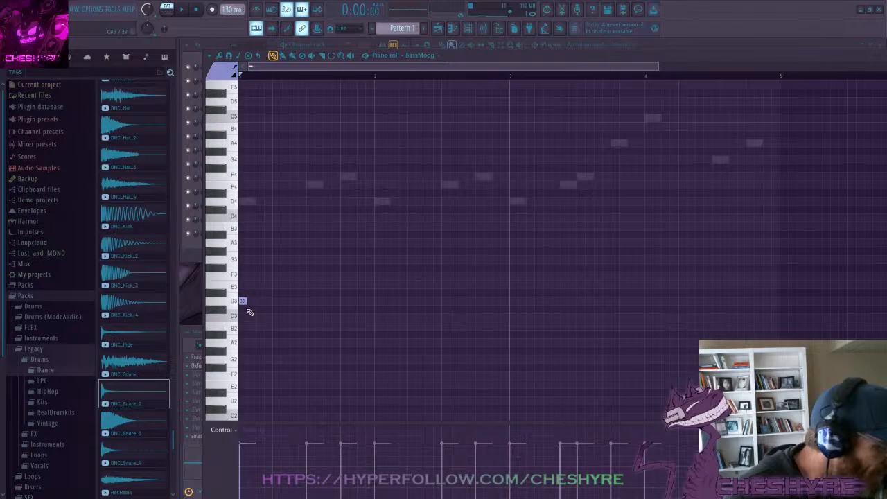
pyautogui.click(258, 301)
pyautogui.click(276, 301)
pyautogui.press('space')
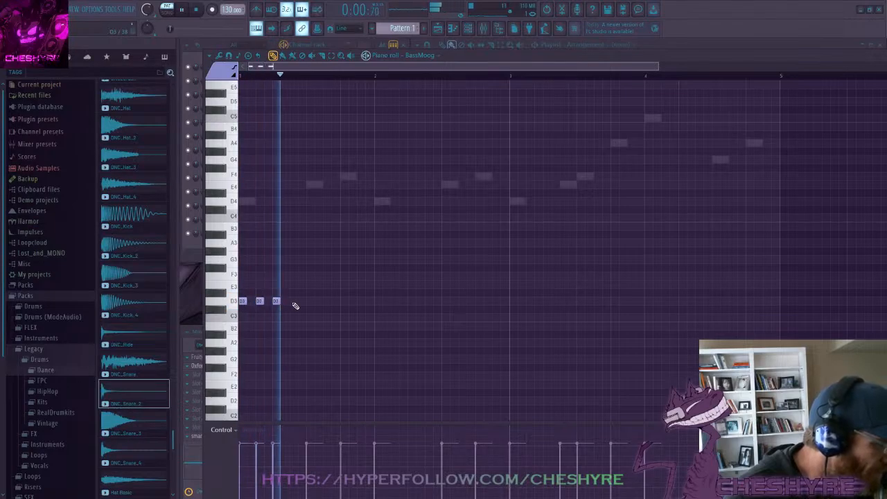
pyautogui.press('space')
# Lengthen the first two D3 bass notes to half a beat each and set the tempo to 150 BPM
pyautogui.click(260, 300)
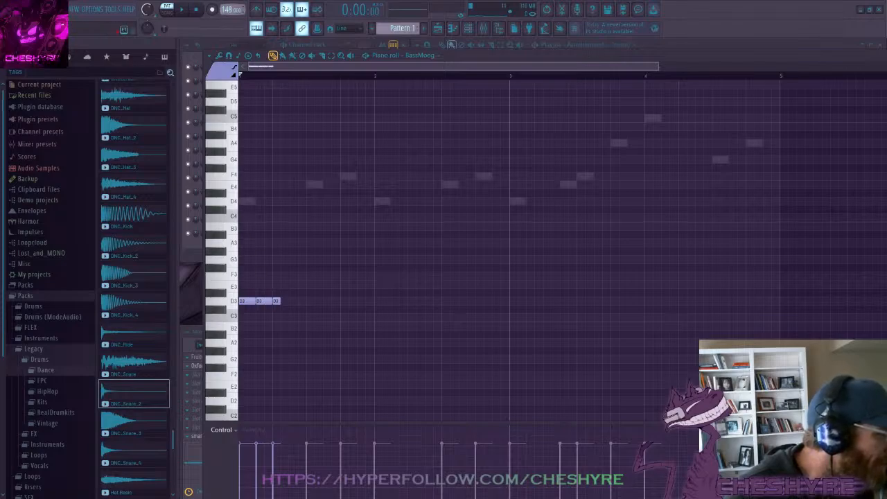
pyautogui.press('space')
pyautogui.press('space')
# Replace the short third D3 and fill the rest of bar 1 with half-beat D3 notes, playing the bass line back
pyautogui.rightClick(277, 302)
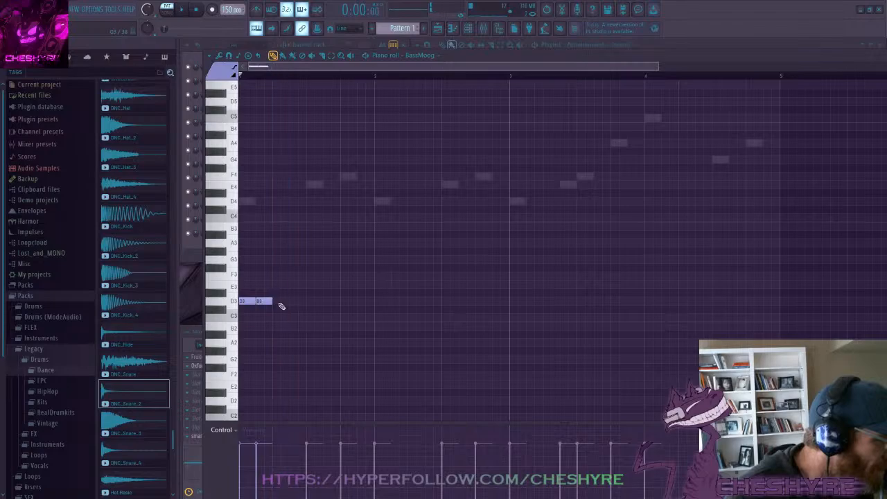
pyautogui.click(284, 302)
pyautogui.moveTo(291, 302); pyautogui.dragTo(283, 302)
pyautogui.click(297, 302)
pyautogui.press('space')
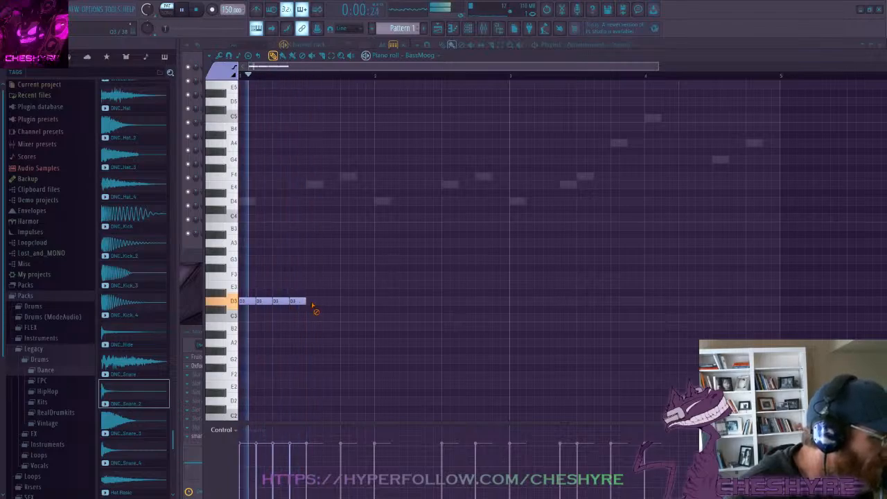
pyautogui.click(314, 302)
pyautogui.click(332, 302)
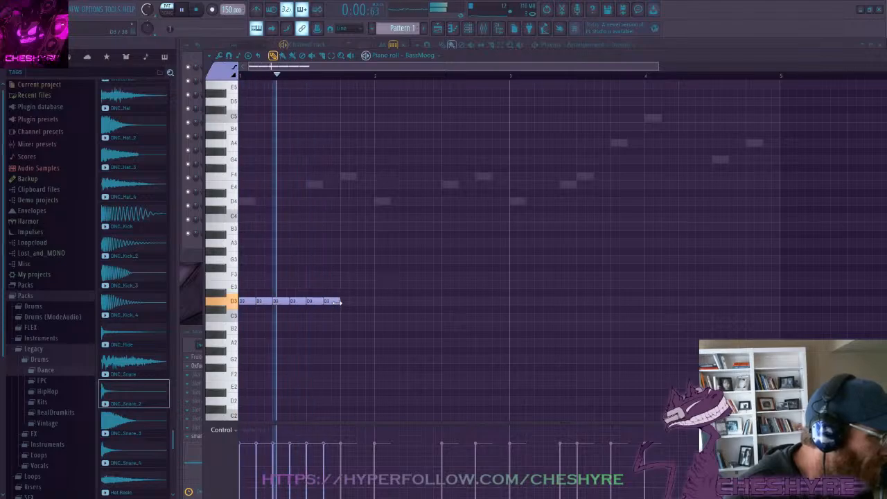
pyautogui.click(345, 302)
pyautogui.click(365, 302)
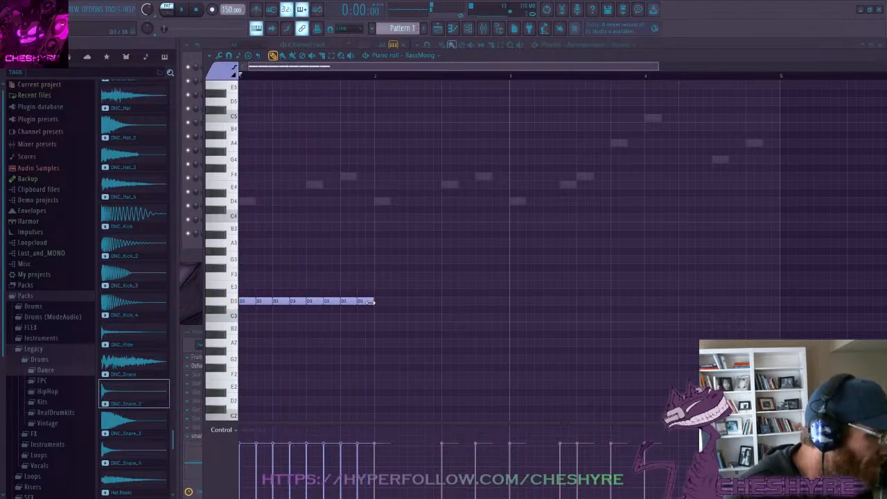
pyautogui.press('space')
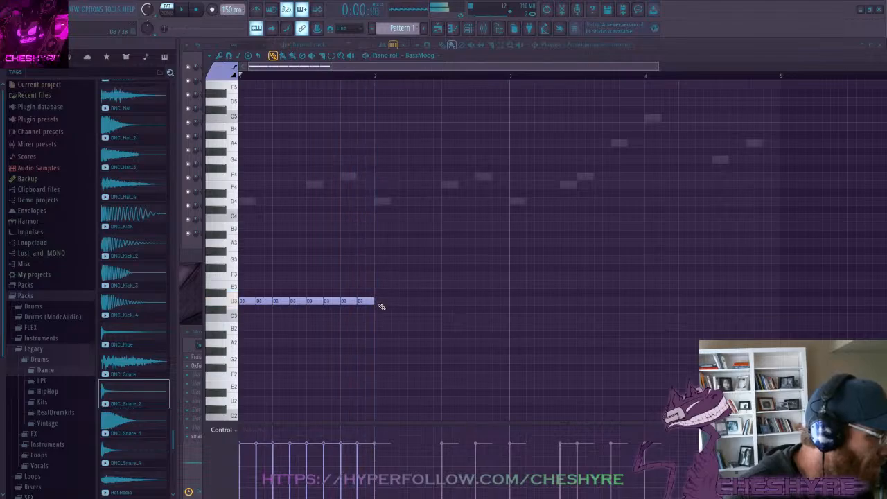
# Continue the bass line with four half-beat D3 notes over beats 1 and 2 of bar 2
pyautogui.click(386, 302)
pyautogui.click(393, 302)
pyautogui.click(418, 303)
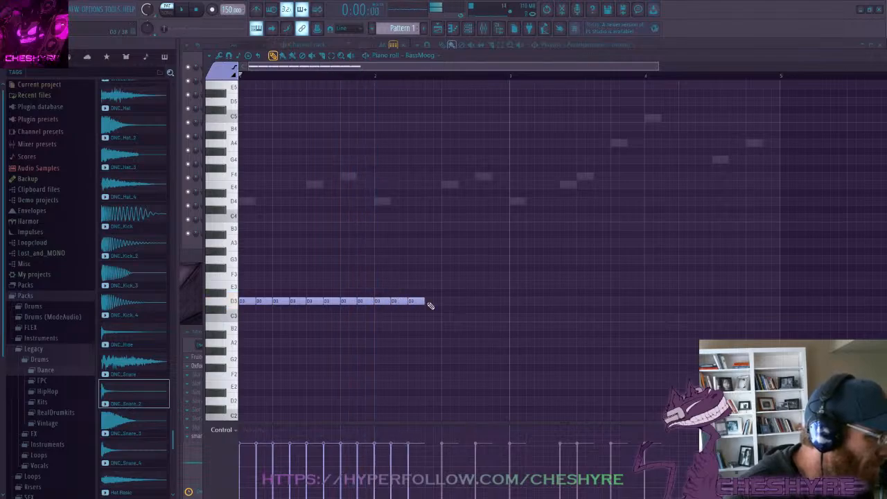
pyautogui.click(431, 302)
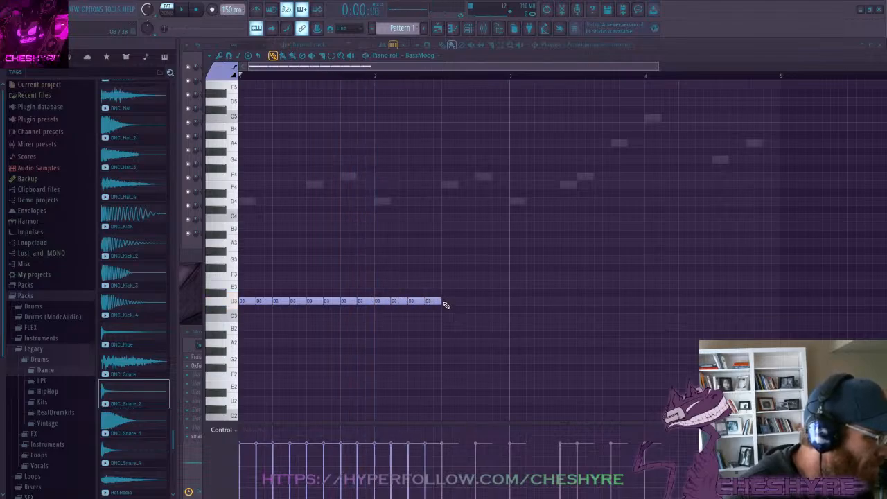
# Add four half-beat C3 notes over beats 3 and 4 of bar 2
pyautogui.click(448, 317)
pyautogui.click(464, 318)
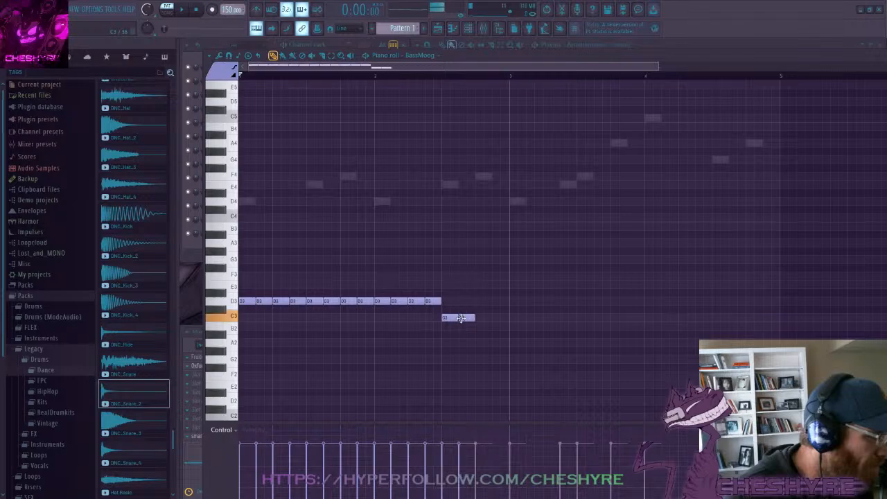
pyautogui.click(489, 318)
pyautogui.moveTo(489, 317); pyautogui.dragTo(481, 318)
pyautogui.click(498, 317)
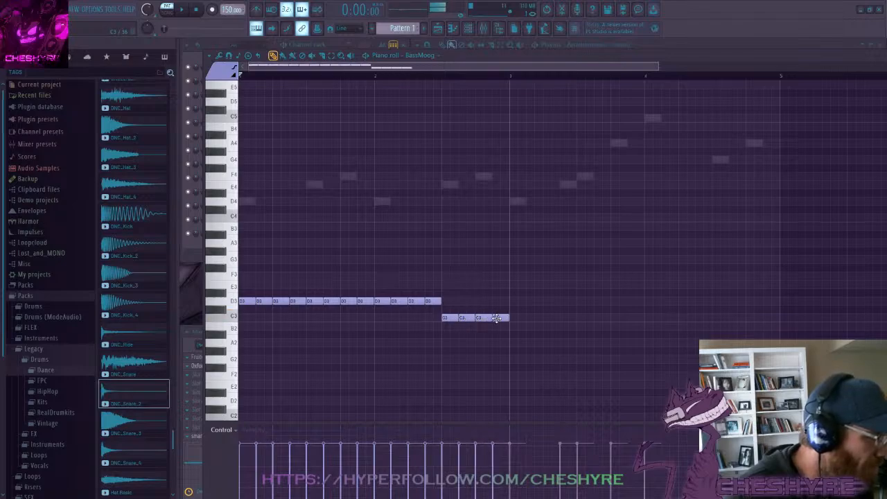
# Add four half-beat A#2 notes over beats 1 and 2 of bar 3
pyautogui.click(514, 334)
pyautogui.click(532, 338)
pyautogui.moveTo(529, 338); pyautogui.dragTo(542, 333)
pyautogui.click(552, 335)
pyautogui.click(569, 335)
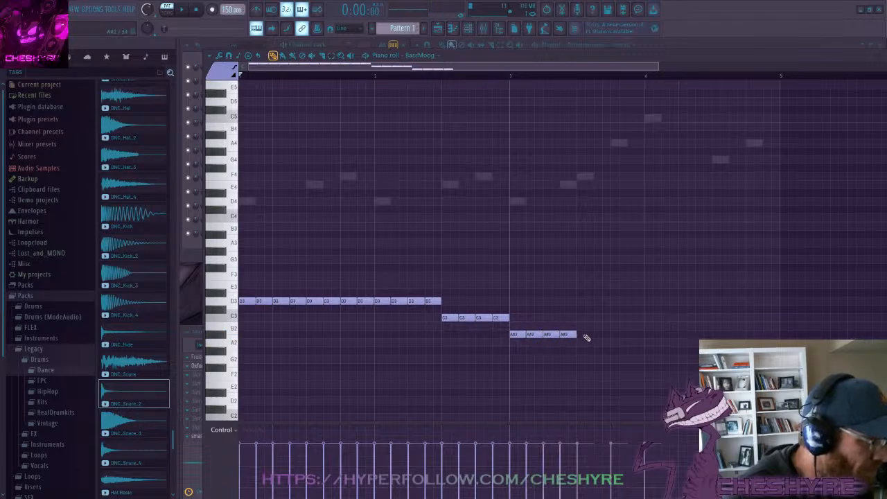
# Add four half-beat A#2 notes over beats 3 and 4 of bar 3, playing the bass line back
pyautogui.click(586, 335)
pyautogui.press('space')
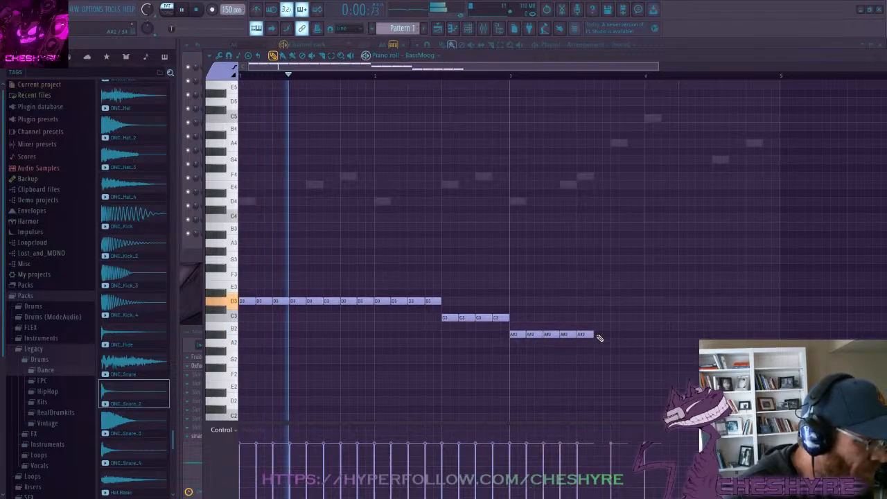
pyautogui.click(604, 335)
pyautogui.click(621, 335)
pyautogui.click(636, 335)
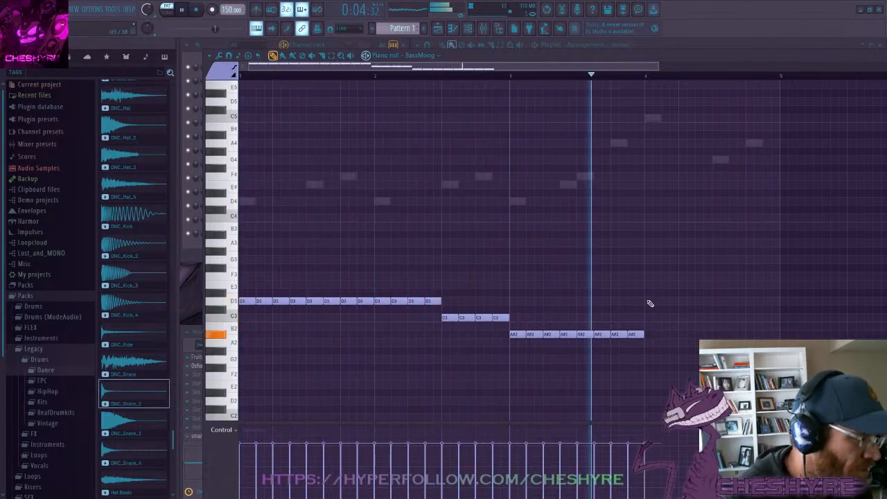
pyautogui.press('space')
# Fill bar 4 with half-beat notes F3, F3, G3, F3, E3, E3, F3 and E3, and play the pattern
pyautogui.click(645, 277)
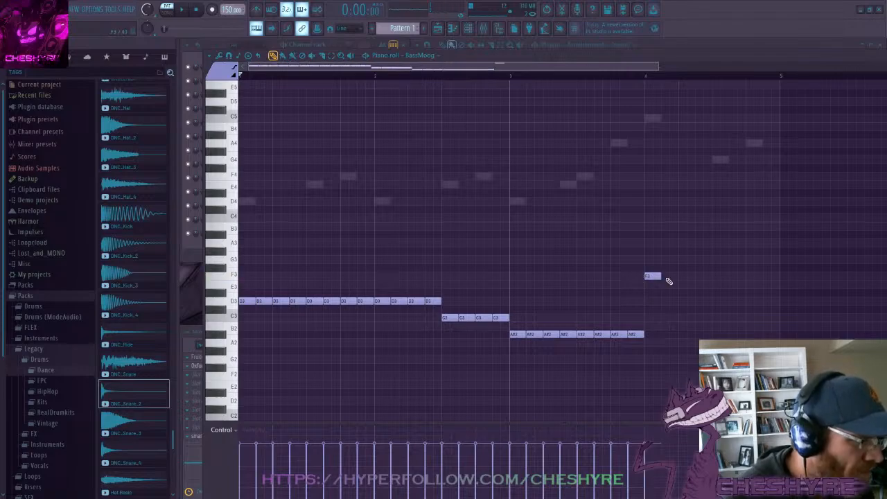
pyautogui.click(669, 276)
pyautogui.click(686, 260)
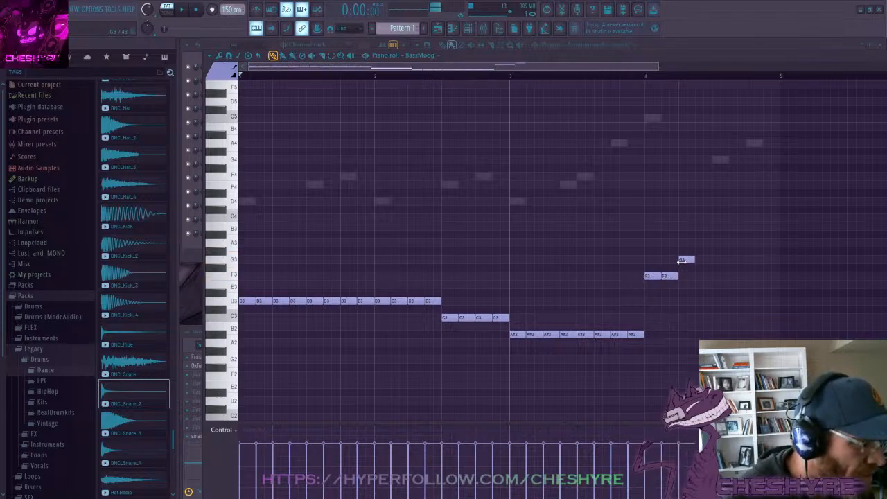
pyautogui.click(698, 276)
pyautogui.click(717, 284)
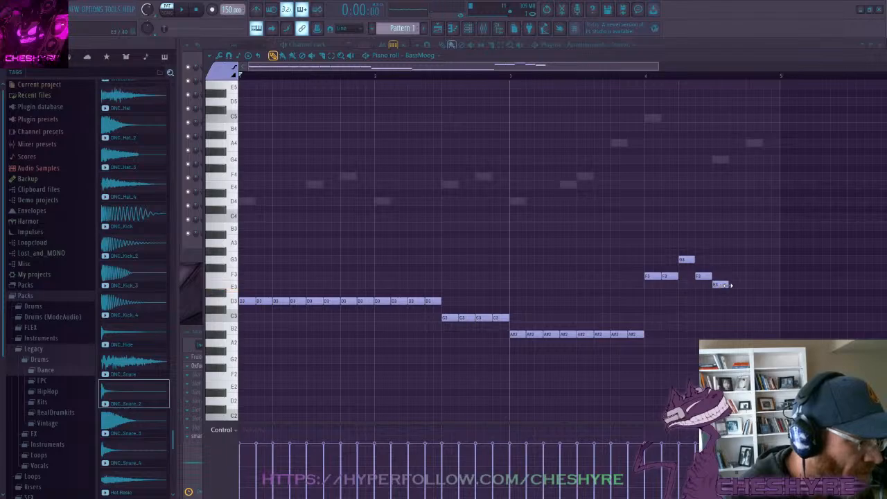
pyautogui.click(731, 285)
pyautogui.click(750, 276)
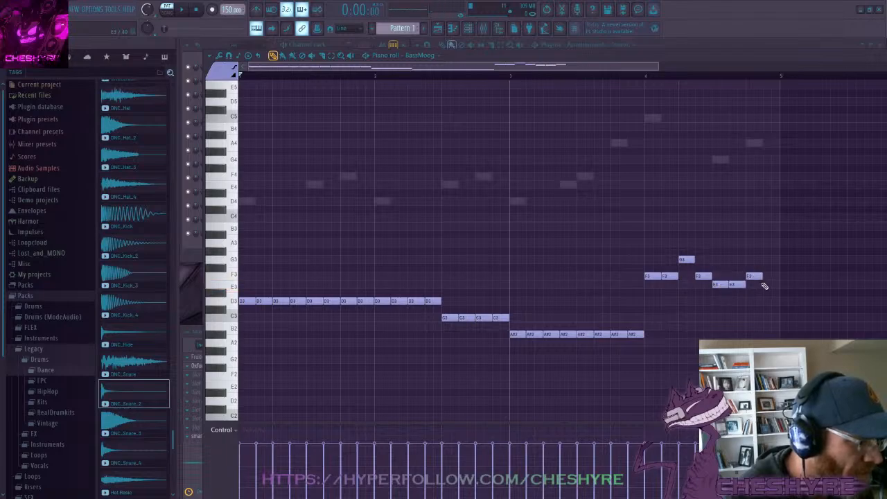
pyautogui.click(765, 285)
pyautogui.press('space')
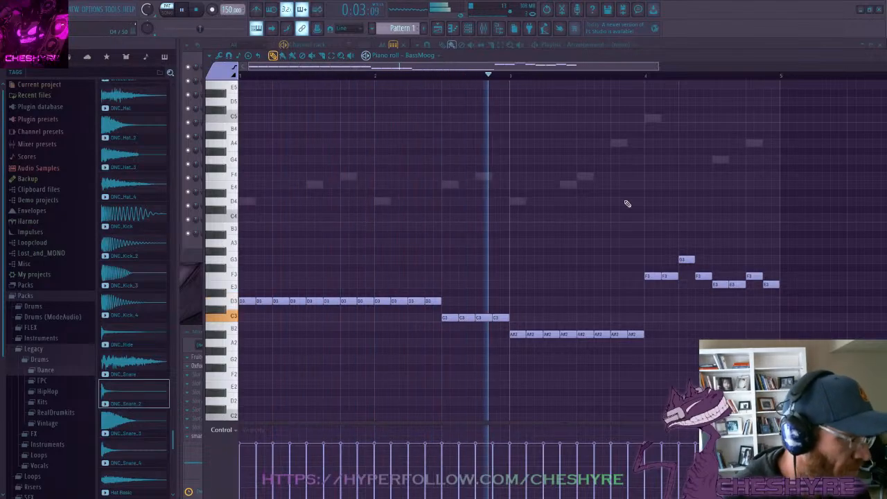
# Close the piano roll and mute the Guitar harmonics channel, playing the pattern with BassMoog selected
pyautogui.moveTo(735, 56); pyautogui.dragTo(670, 61)
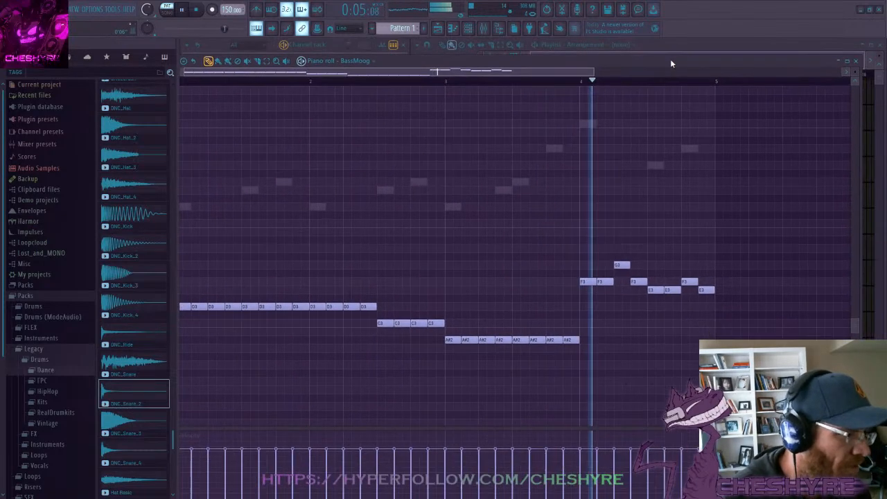
pyautogui.click(856, 61)
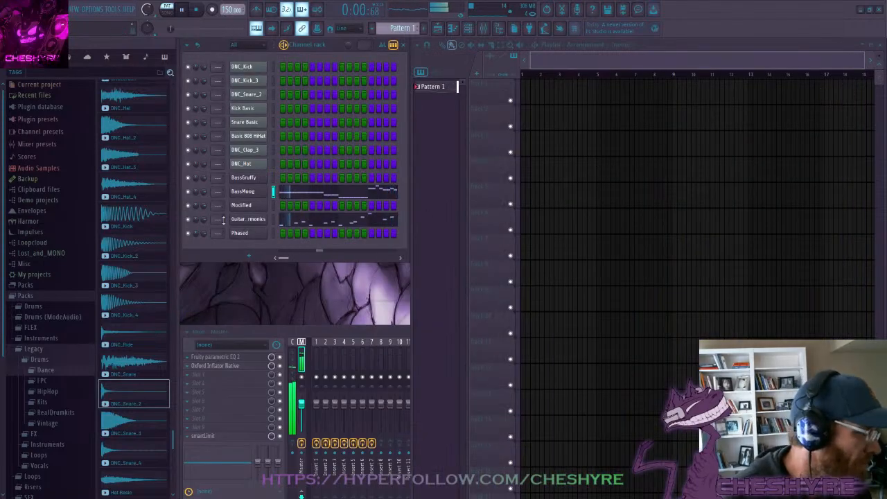
pyautogui.click(189, 192)
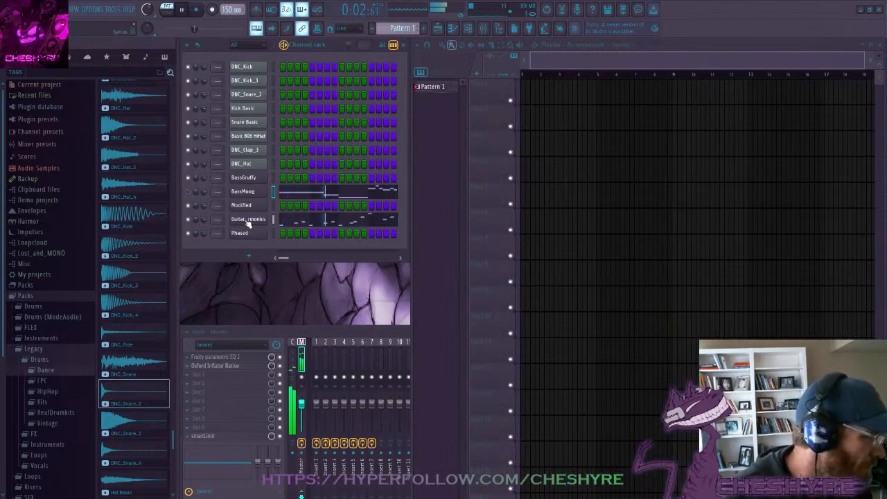
pyautogui.click(247, 221)
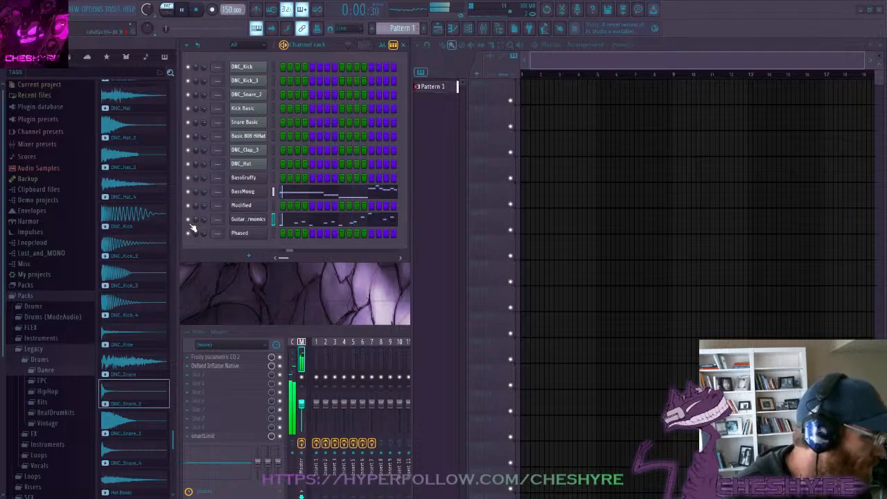
pyautogui.click(243, 192)
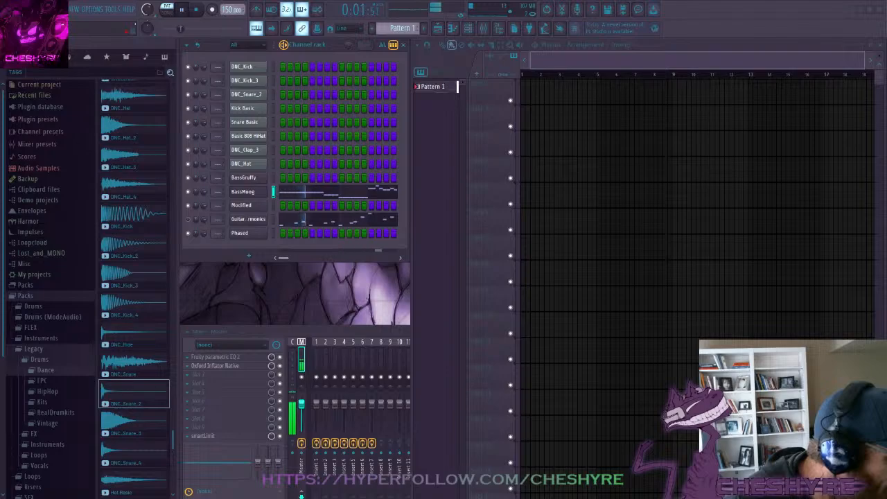
pyautogui.press('space')
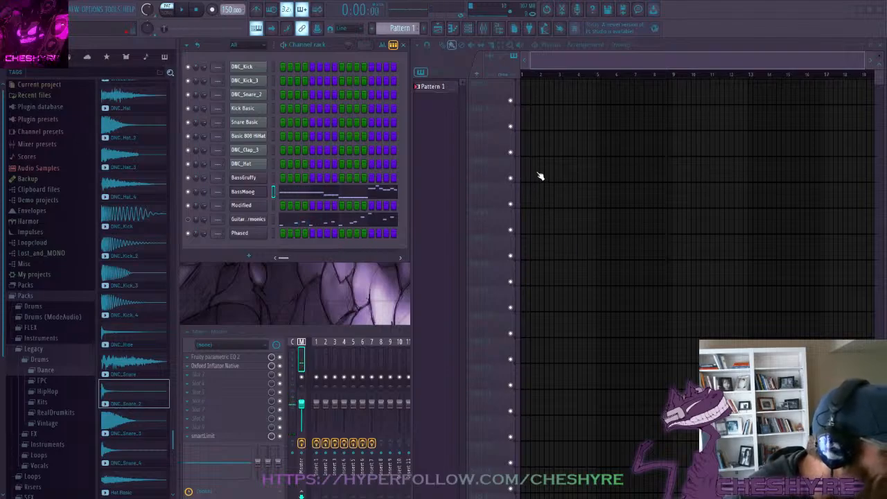
pyautogui.press('space')
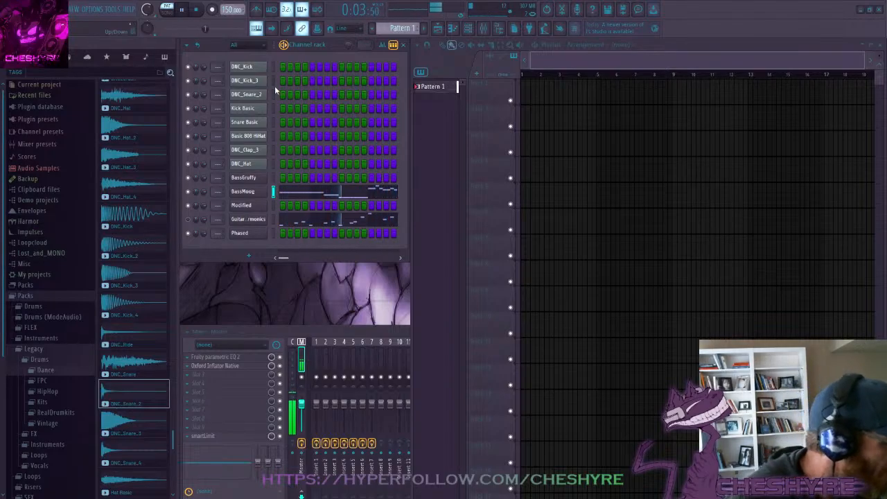
# Try the DNC_Kick, DNC_Kick_3 and Snare Basic channels during playback, settling on Kick Basic
pyautogui.click(273, 67)
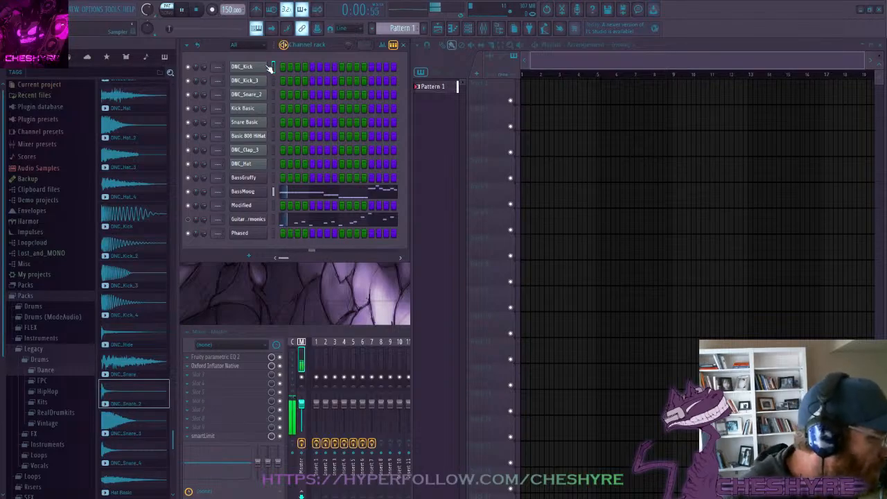
pyautogui.click(273, 81)
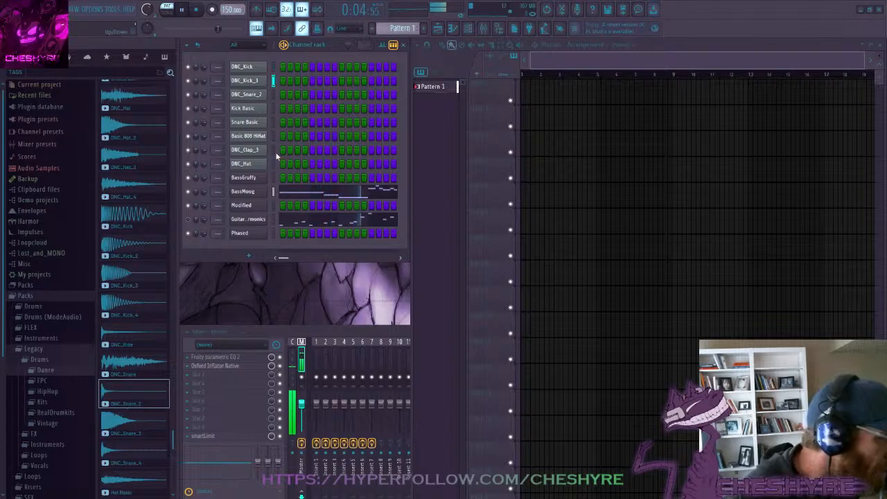
pyautogui.click(274, 124)
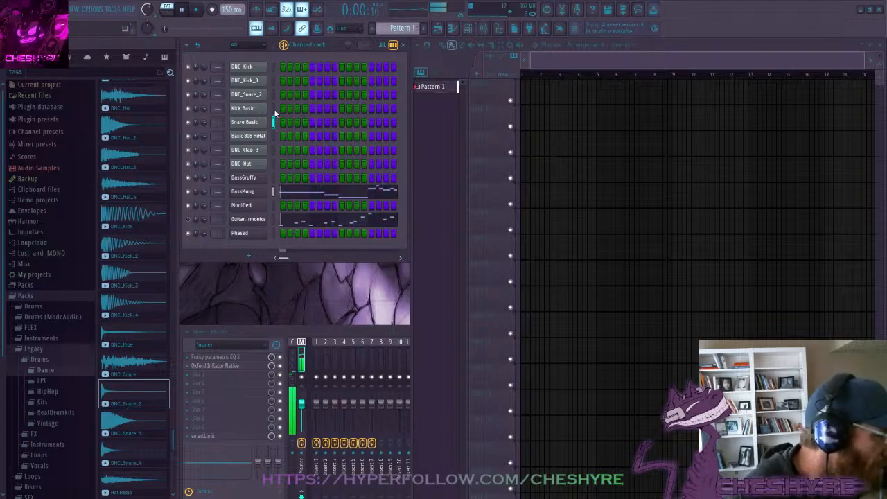
pyautogui.click(273, 109)
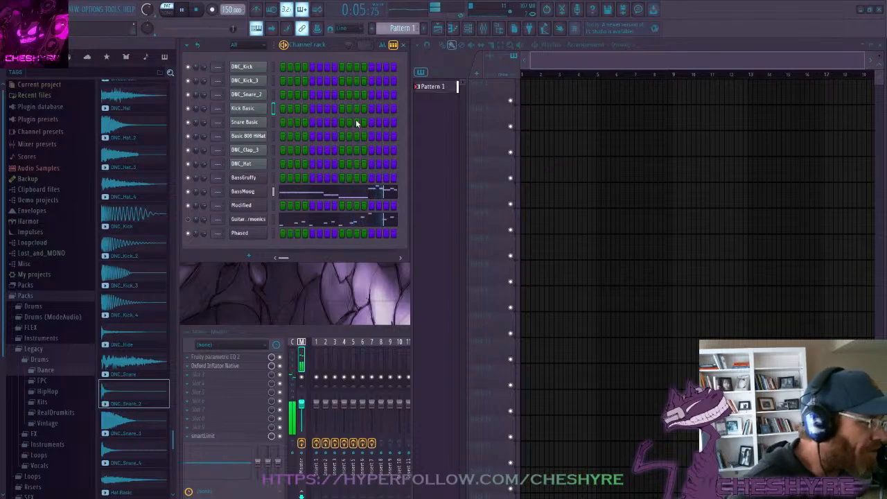
pyautogui.press('space')
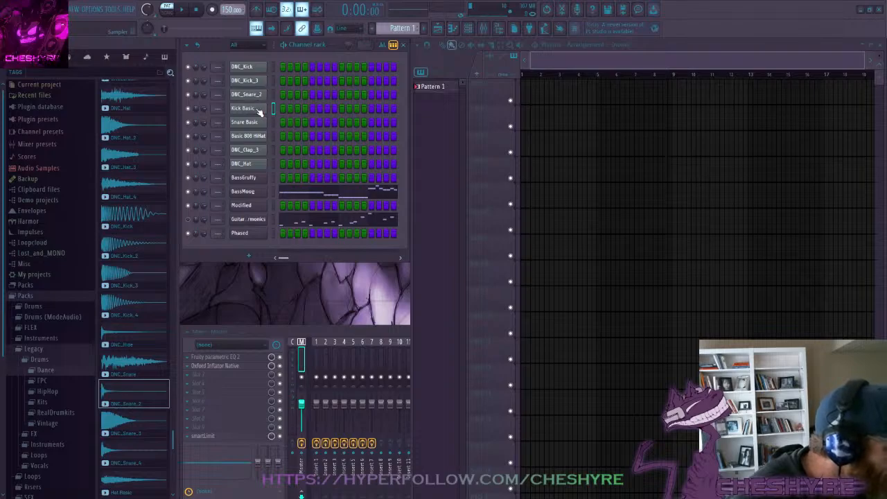
# Open the piano roll for the Kick Basic channel and maximize its window
pyautogui.press('F7')
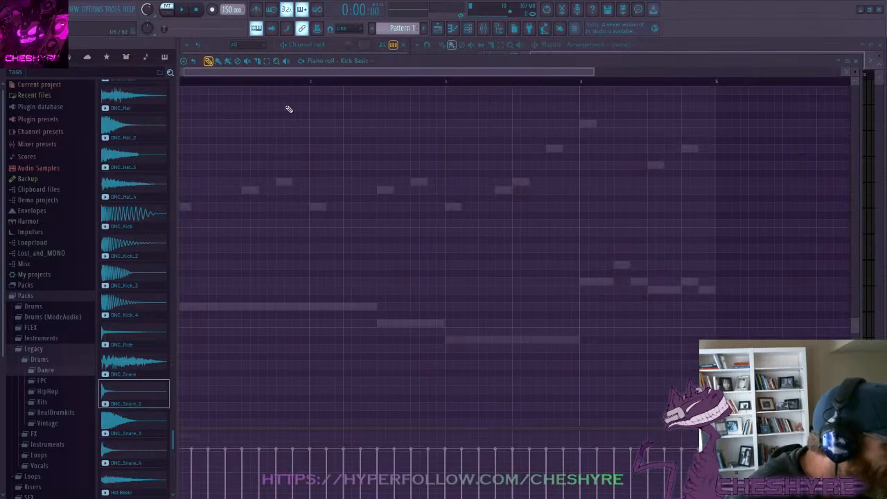
pyautogui.moveTo(448, 67); pyautogui.dragTo(465, 77)
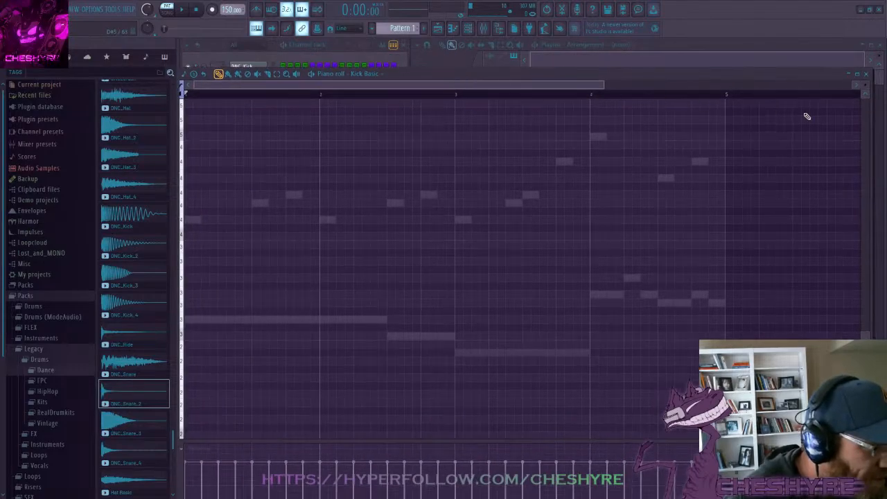
pyautogui.click(857, 74)
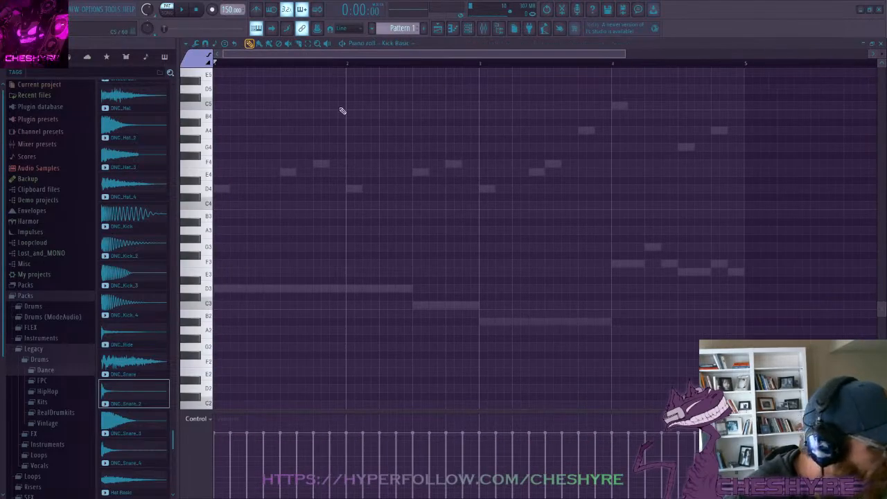
# Place half-beat C5 kick notes on beats 1 and 4 of bar 1, checking them in playback
pyautogui.click(221, 106)
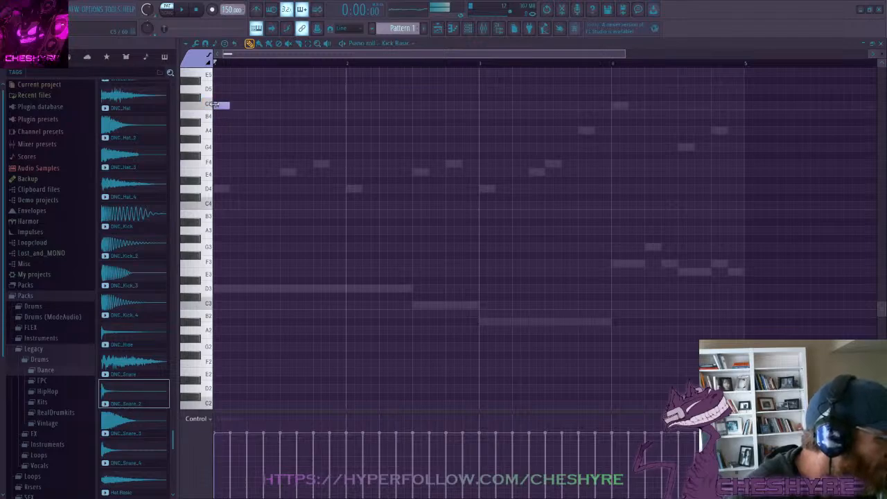
pyautogui.press('space')
pyautogui.press('space')
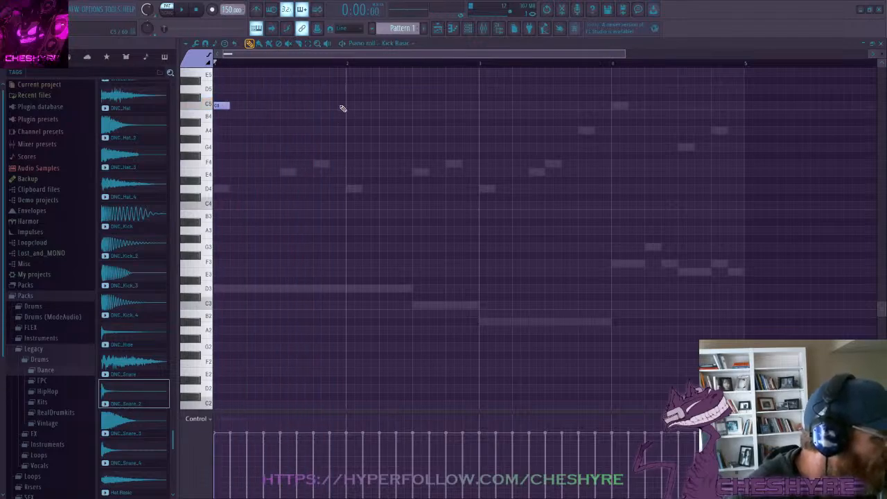
pyautogui.moveTo(317, 113); pyautogui.dragTo(317, 105)
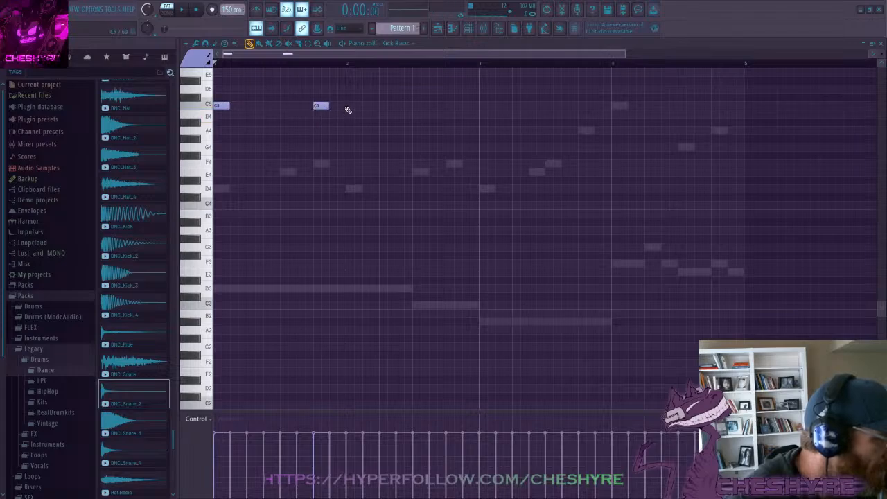
pyautogui.press('space')
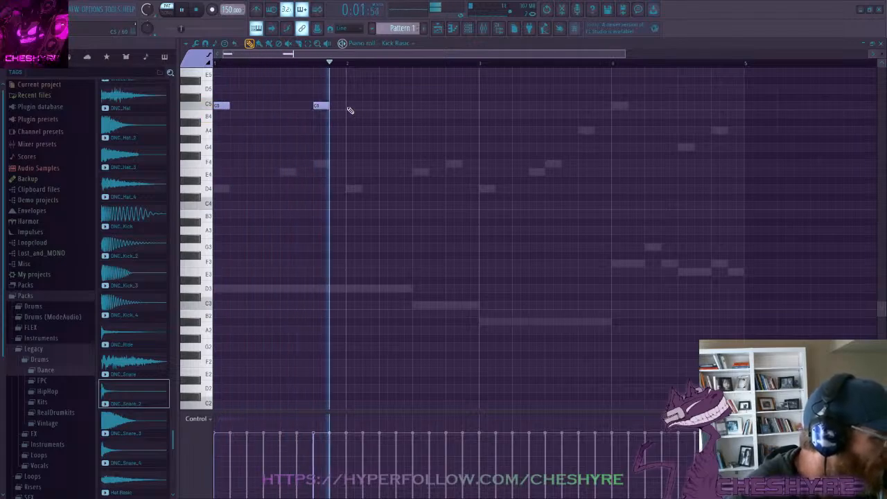
pyautogui.press('space')
pyautogui.press('space')
# Replace the beat 4 kick with a C5 note a half beat after it, trying and removing another on beat 1 of bar 2
pyautogui.rightClick(323, 105)
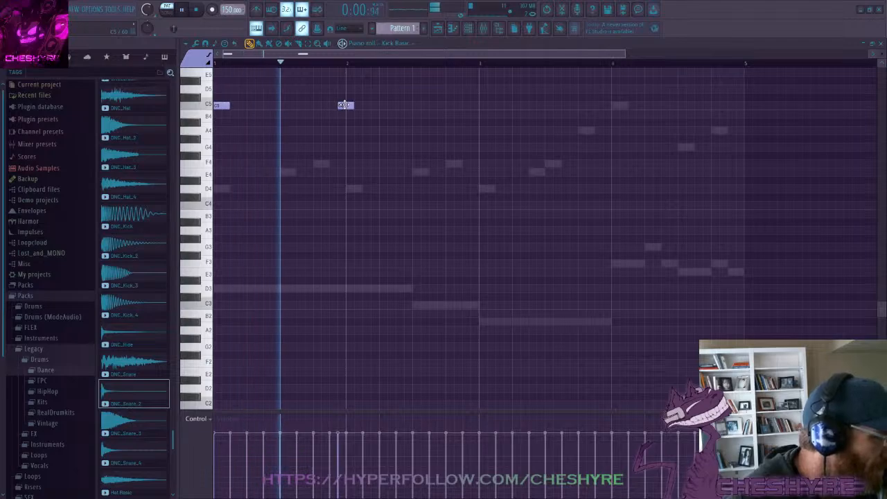
pyautogui.click(338, 106)
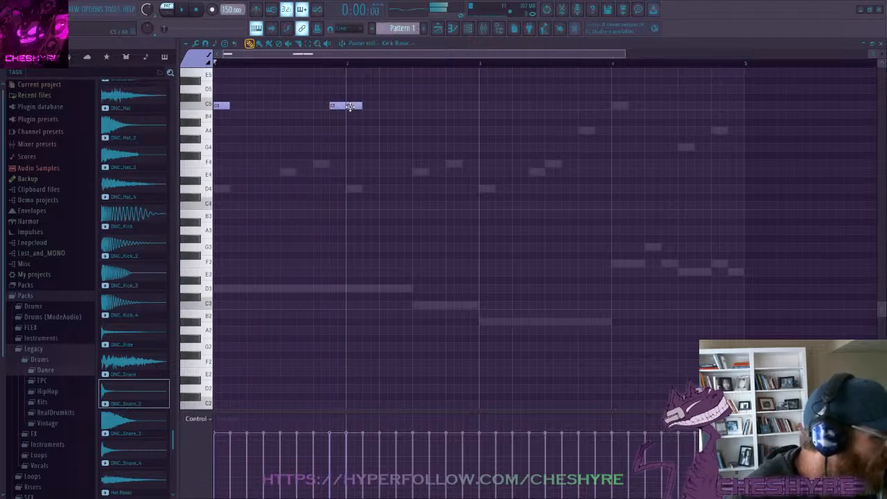
pyautogui.press('space')
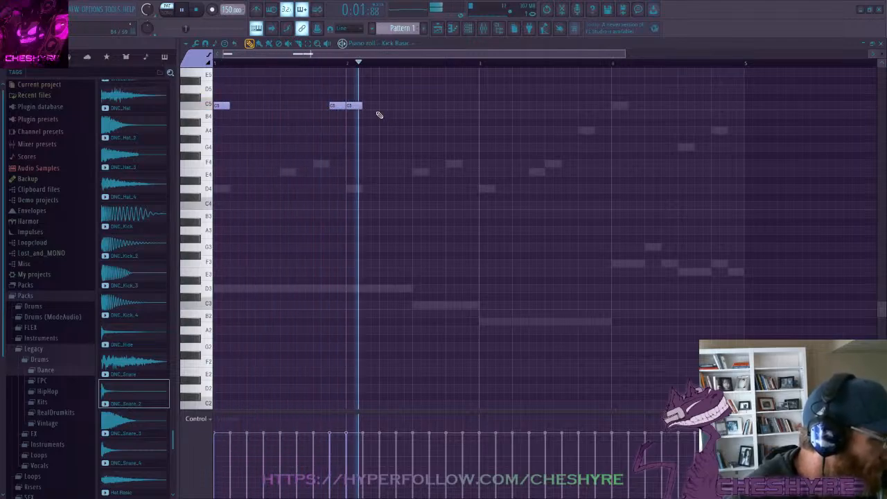
pyautogui.rightClick(354, 106)
pyautogui.press('space')
# Add half-beat C5 kicks on beat 2 of bar 2 and the half beat before it, playing the pattern back
pyautogui.click(381, 108)
pyautogui.press('space')
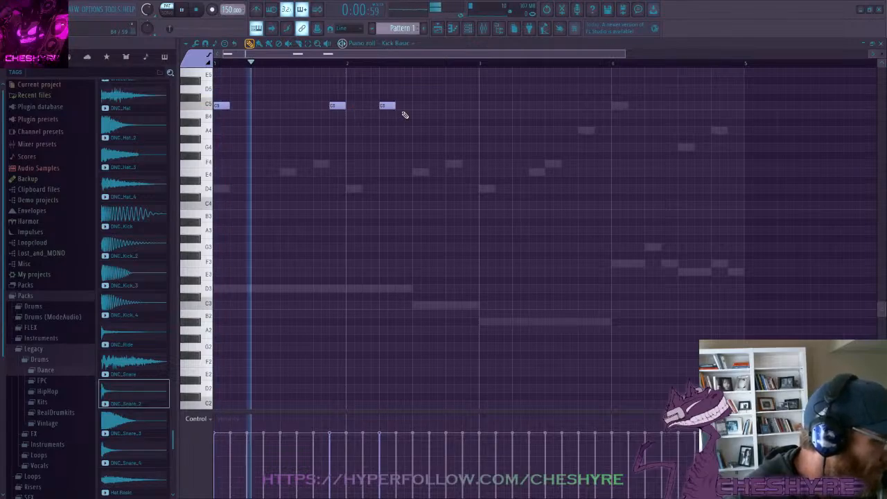
pyautogui.press('space')
pyautogui.click(366, 106)
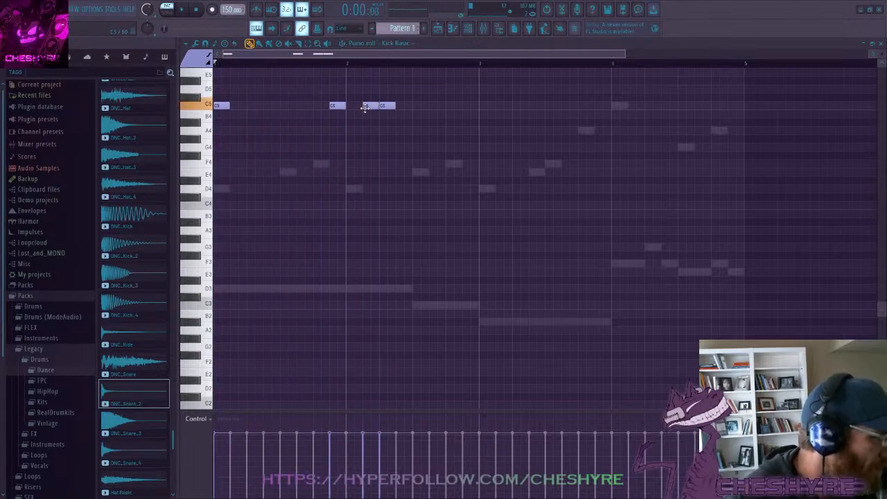
pyautogui.press('space')
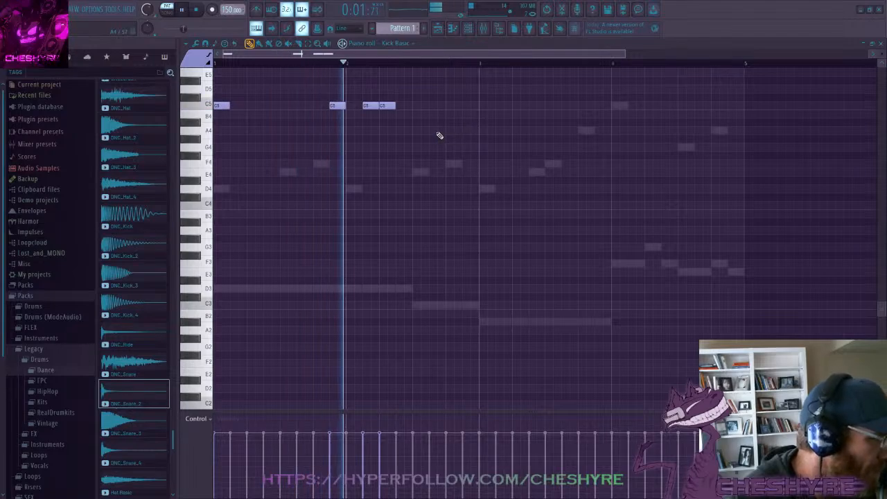
# Add half-beat C5 kicks on beat 1 of bar 3 and on beats 1 and 3 of bar 4
pyautogui.click(483, 106)
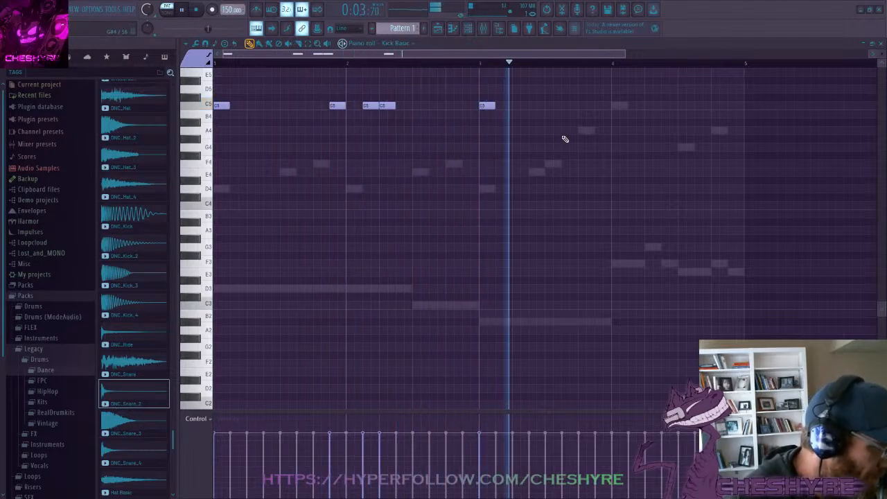
pyautogui.click(616, 106)
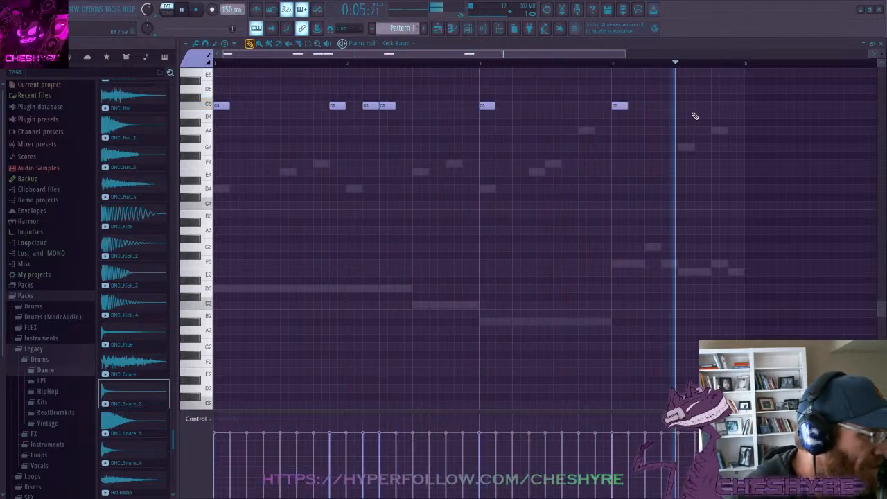
pyautogui.click(682, 106)
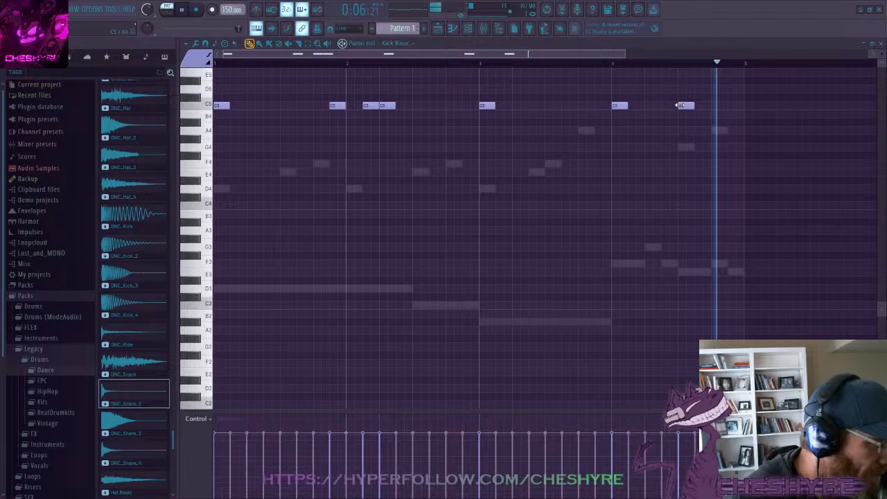
# Add half-beat C5 notes for DNC_Snare_2 on beat 3 of each of the four bars
pyautogui.click(881, 44)
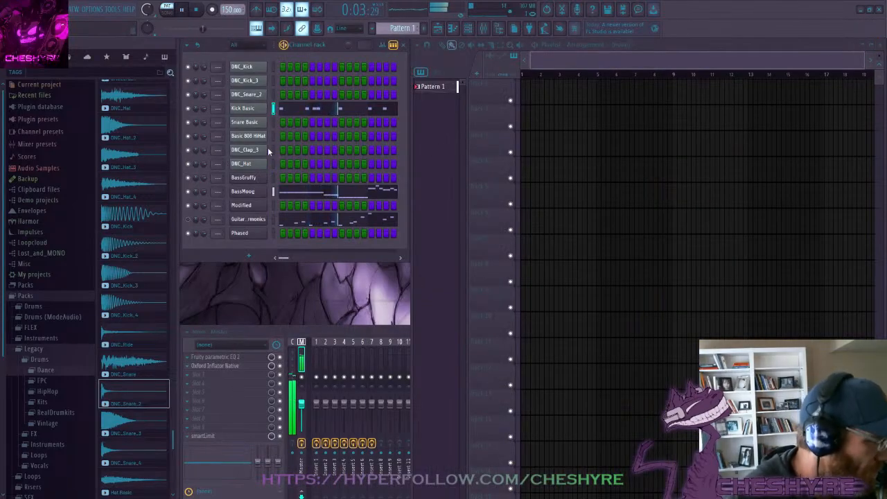
pyautogui.click(272, 95)
pyautogui.press('F7')
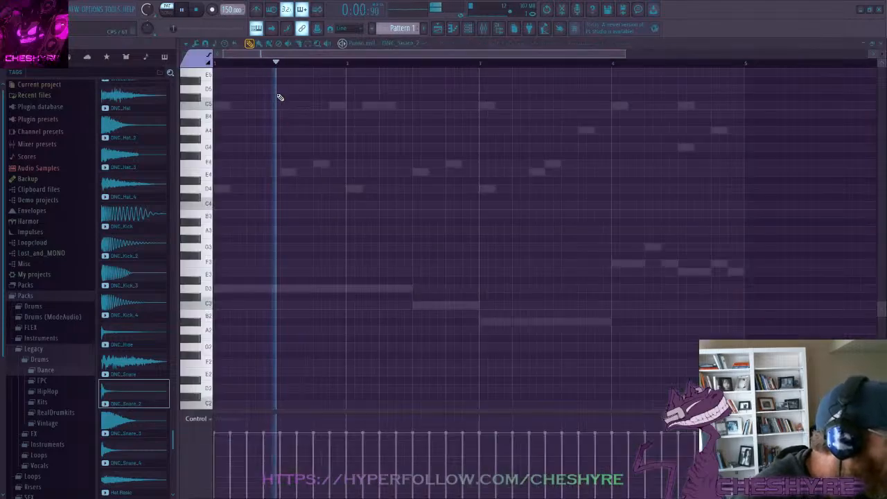
pyautogui.click(284, 105)
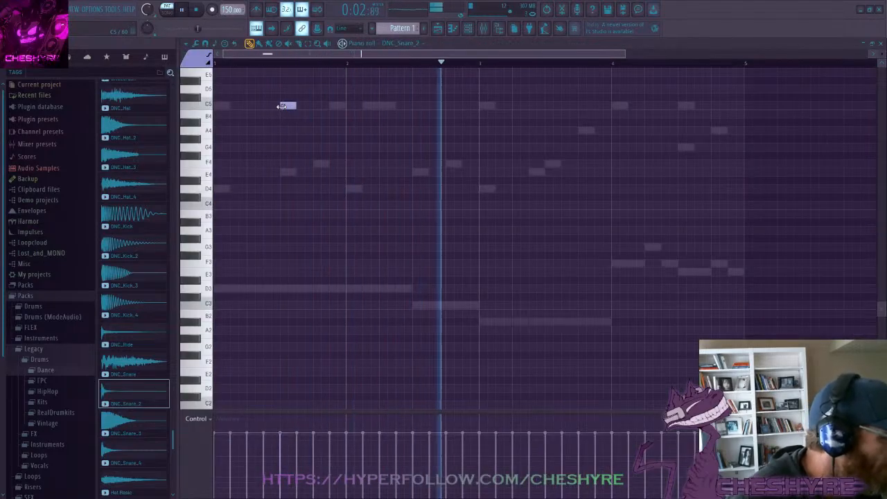
pyautogui.click(416, 106)
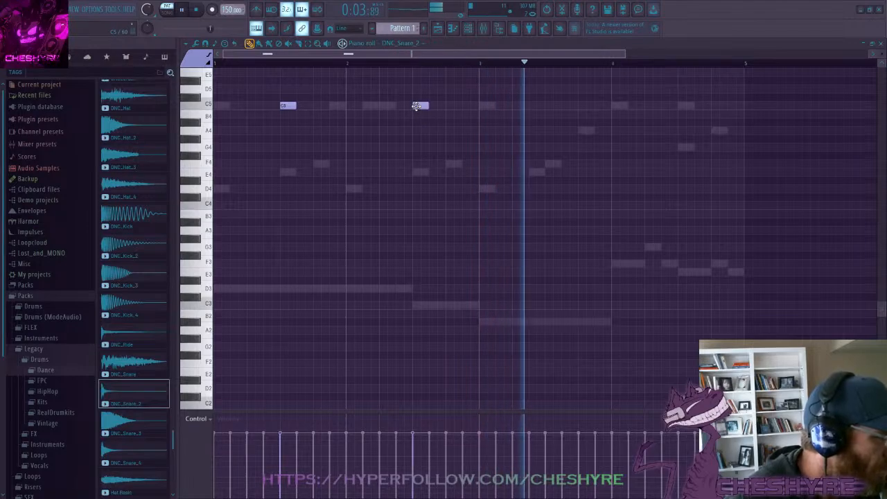
pyautogui.click(551, 105)
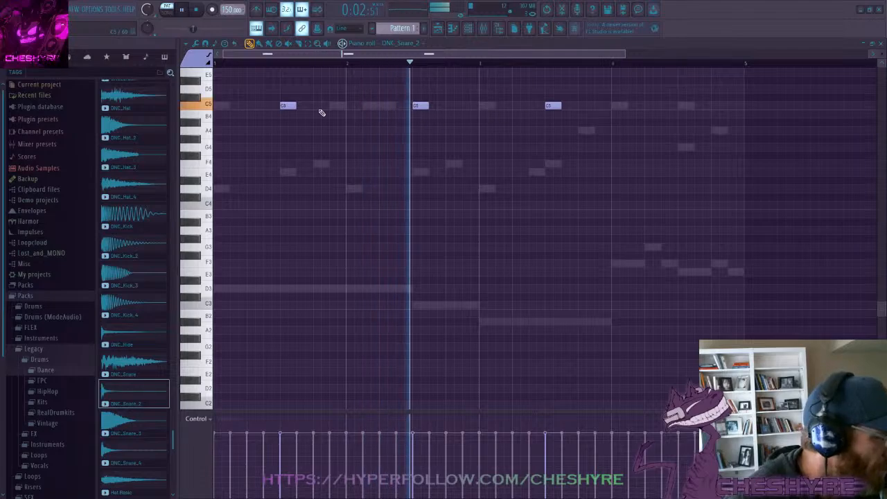
pyautogui.click(681, 106)
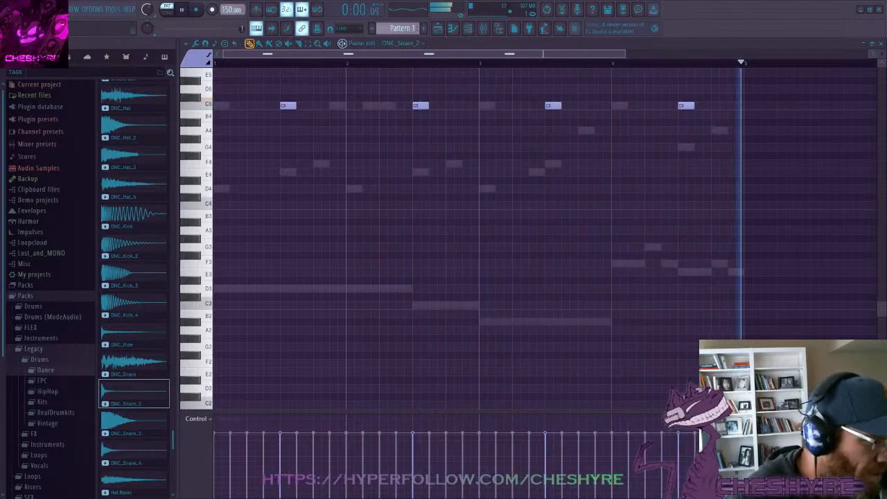
pyautogui.click(881, 43)
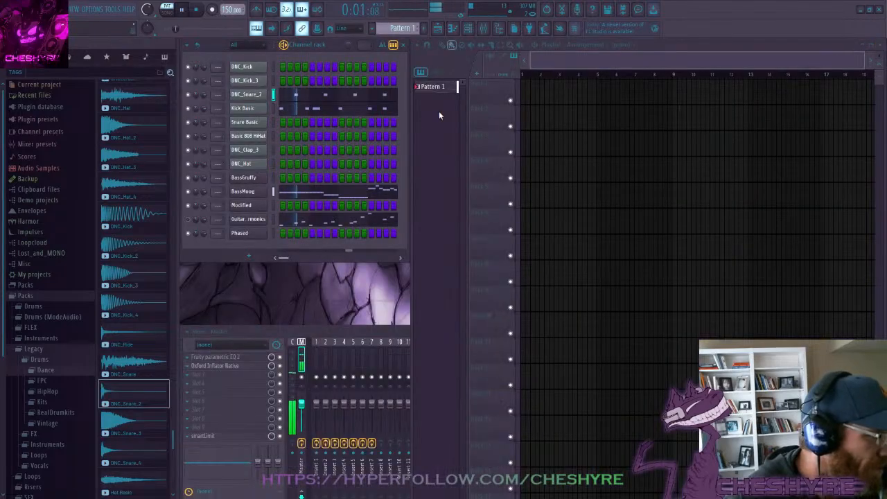
# Move the Kick Basic note on beat 3 of bar 4 half a beat earlier and add a C5 kick on beat 4
pyautogui.click(364, 108)
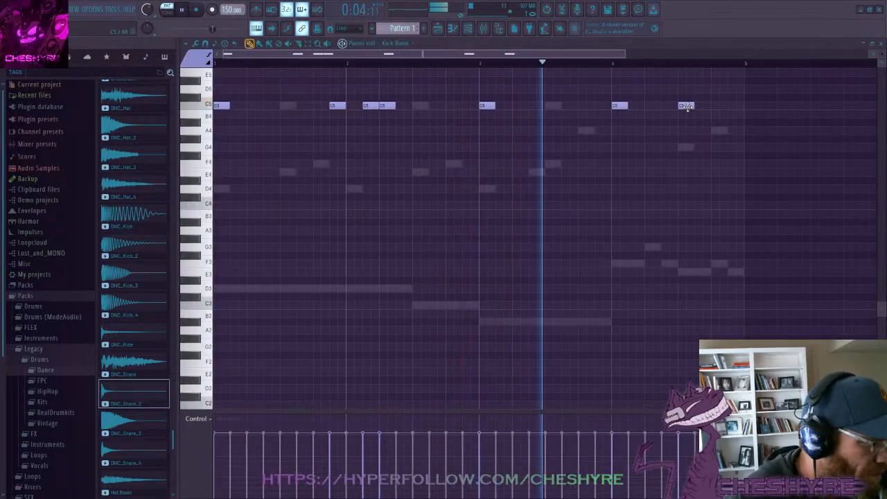
pyautogui.moveTo(687, 106); pyautogui.dragTo(671, 106)
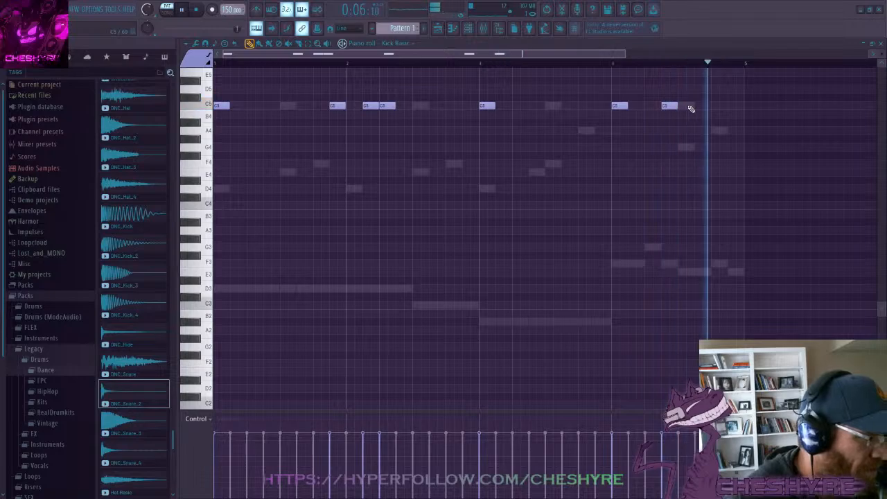
pyautogui.click(717, 107)
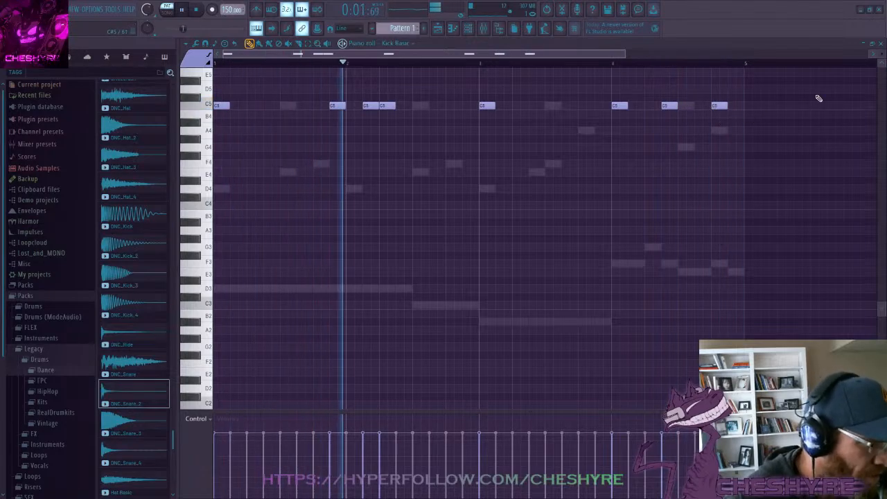
pyautogui.click(881, 43)
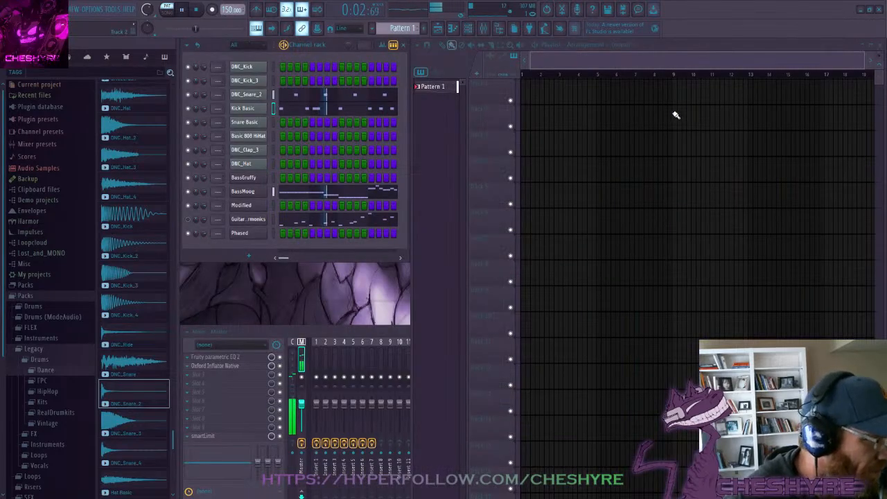
# Add half-beat C5 notes for Snare Basic on beat 3 of each of the four bars
pyautogui.click(283, 123)
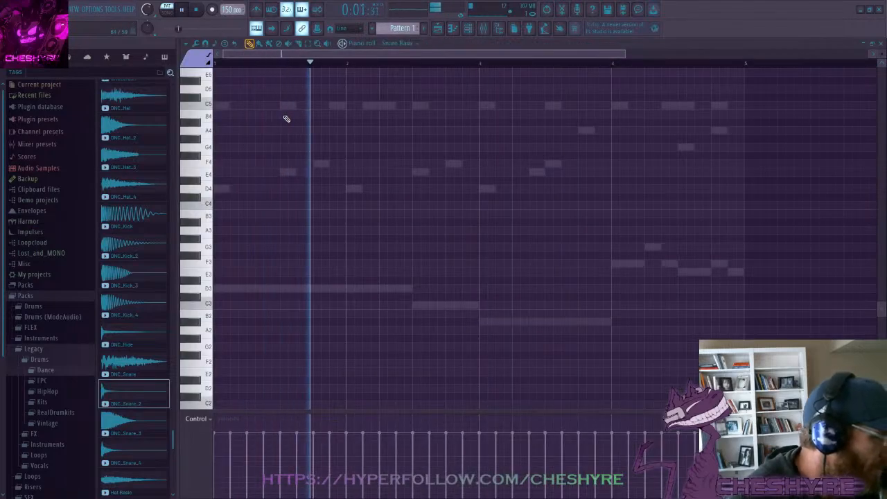
pyautogui.click(284, 106)
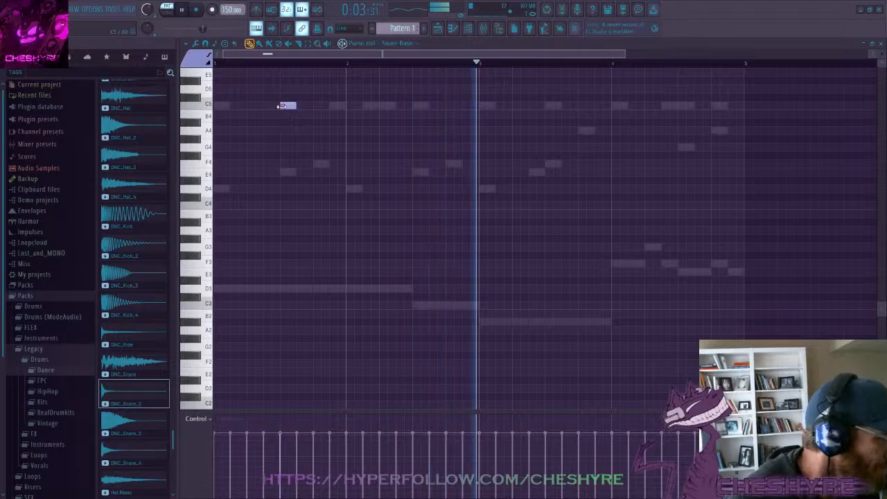
pyautogui.click(418, 106)
pyautogui.click(551, 106)
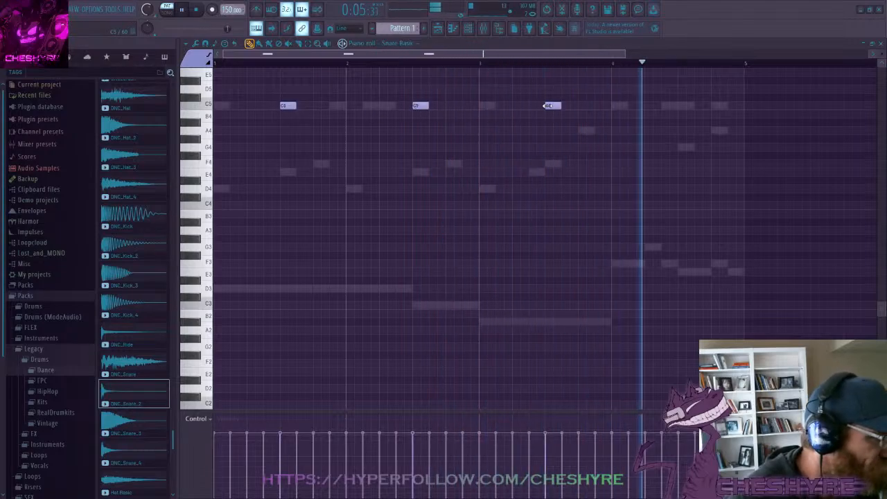
pyautogui.click(684, 106)
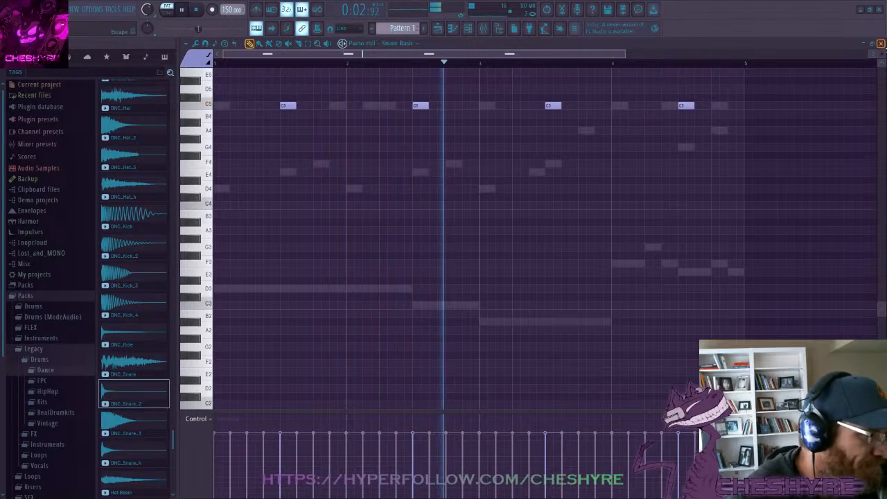
pyautogui.click(881, 43)
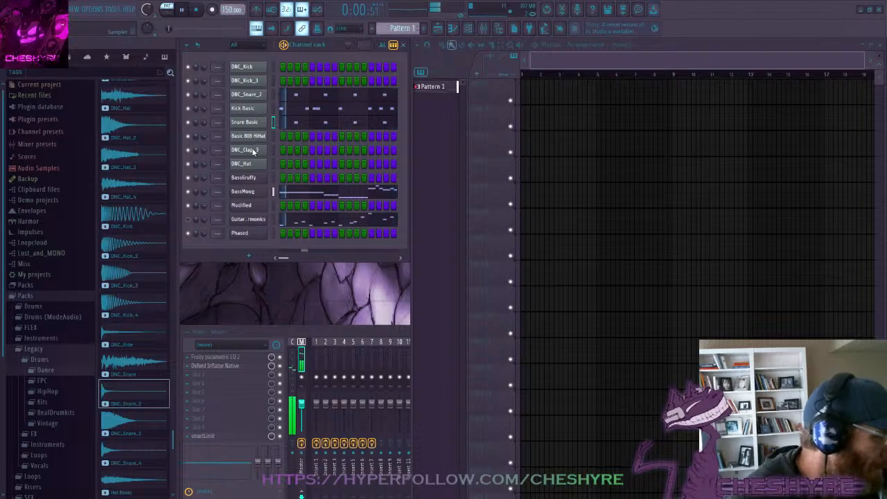
# Add half-beat C5 notes for DNC_Clap_3 on beat 3 of each of the four bars
pyautogui.click(274, 151)
pyautogui.press('F7')
pyautogui.click(287, 104)
pyautogui.click(416, 104)
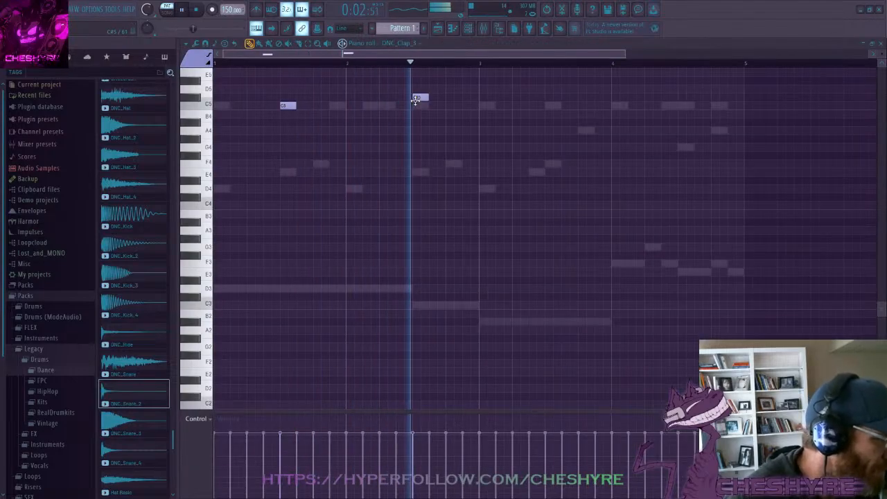
pyautogui.click(549, 105)
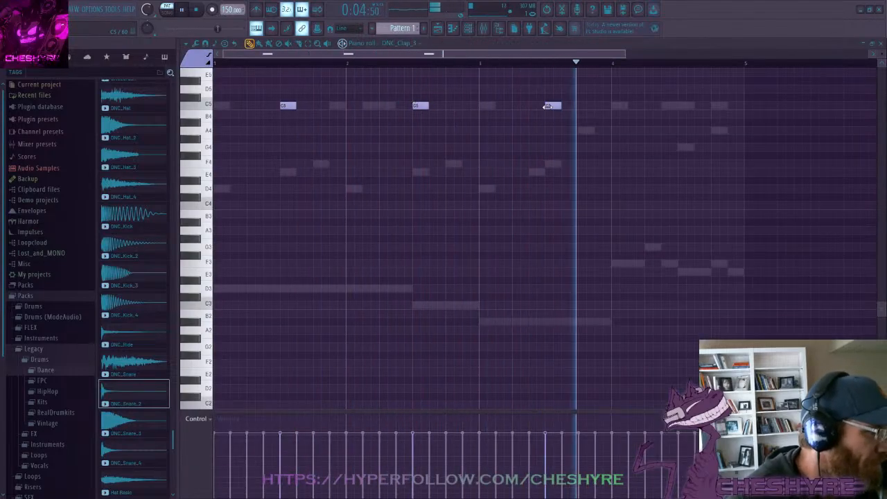
pyautogui.click(680, 106)
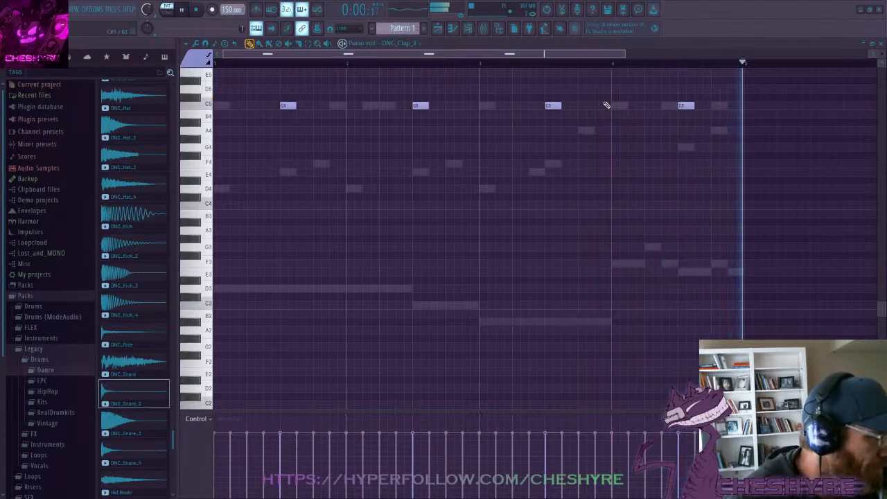
pyautogui.scroll(3, 330, 151)
pyautogui.scroll(-2, 321, 167)
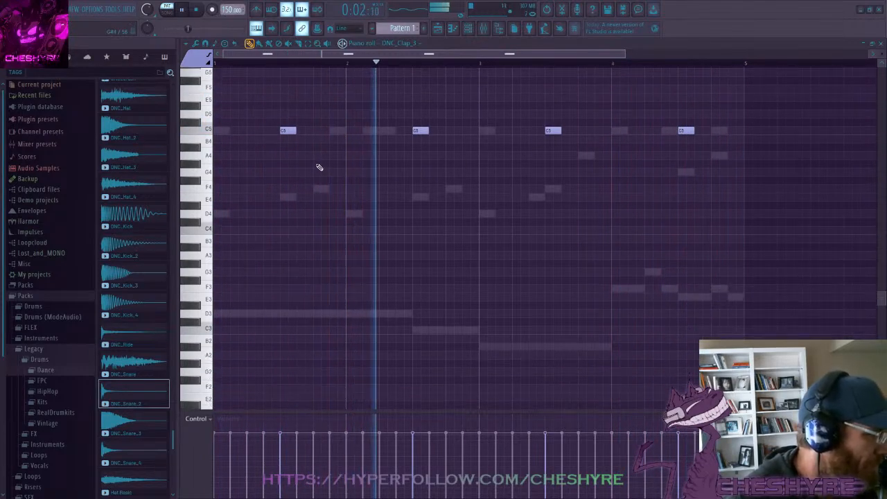
pyautogui.scroll(1, 322, 168)
pyautogui.click(881, 43)
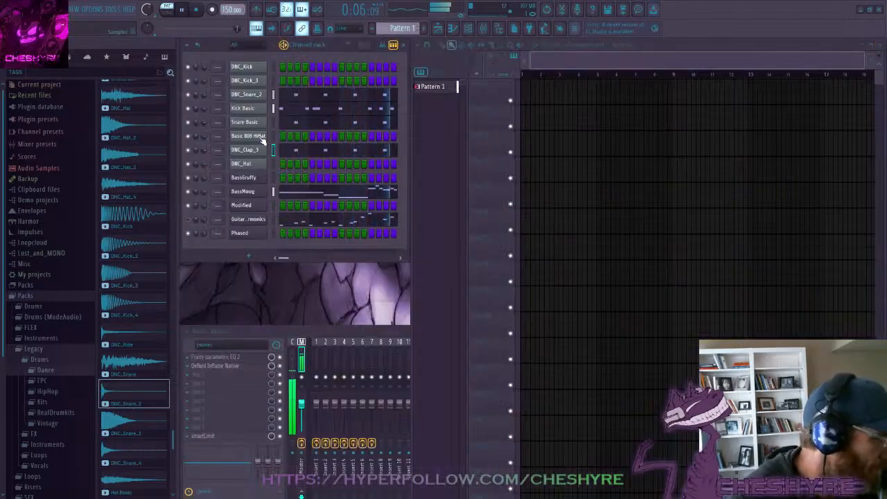
# Replace the DNC_Snare_2 note on beat 3 of bar 1 with C5 notes half a beat before and after it
pyautogui.click(296, 95)
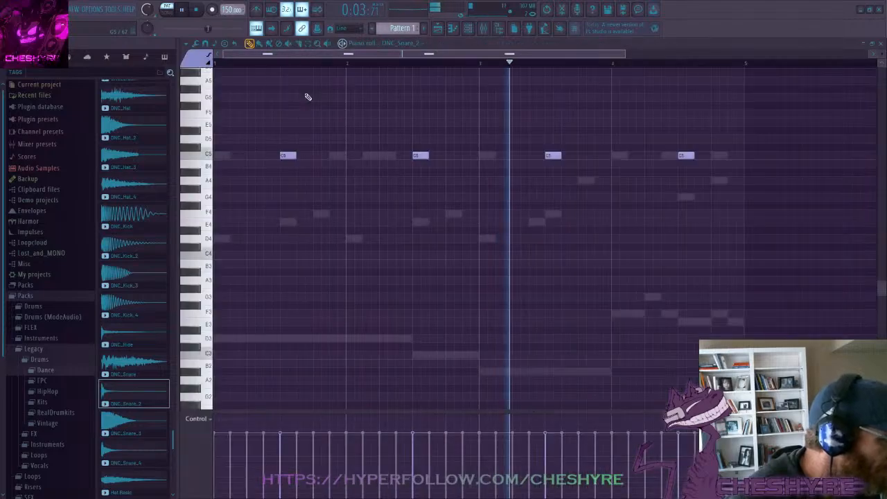
pyautogui.rightClick(262, 155)
pyautogui.click(259, 155)
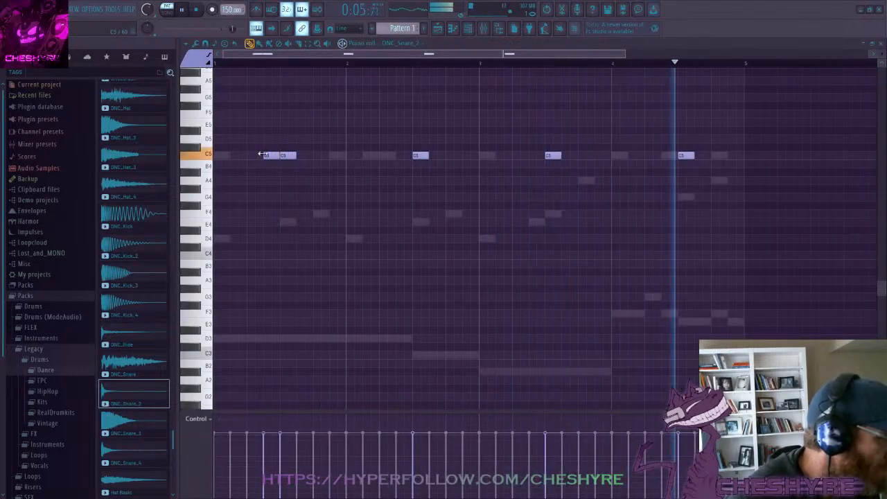
pyautogui.rightClick(287, 156)
pyautogui.click(298, 156)
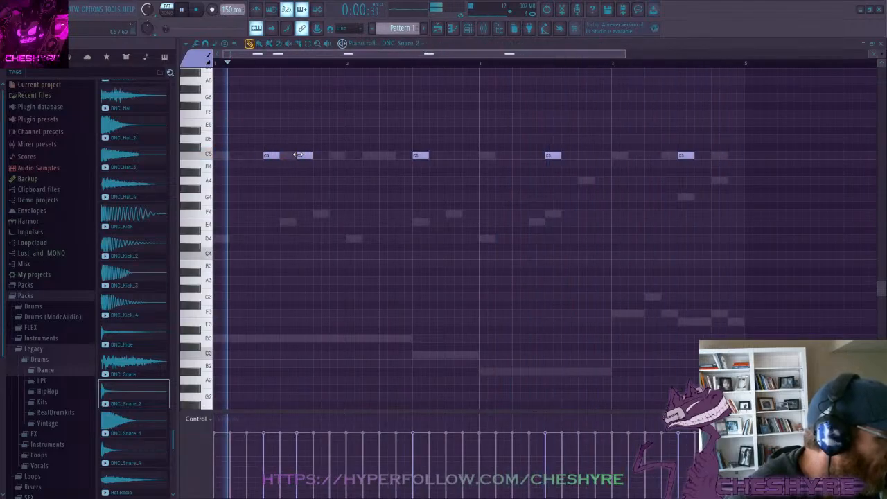
# Replace the DNC_Snare_2 note on beat 3 of bar 2 with a C5 note half a beat earlier
pyautogui.click(407, 157)
pyautogui.rightClick(426, 159)
pyautogui.click(416, 163)
pyautogui.rightClick(416, 156)
pyautogui.rightClick(418, 164)
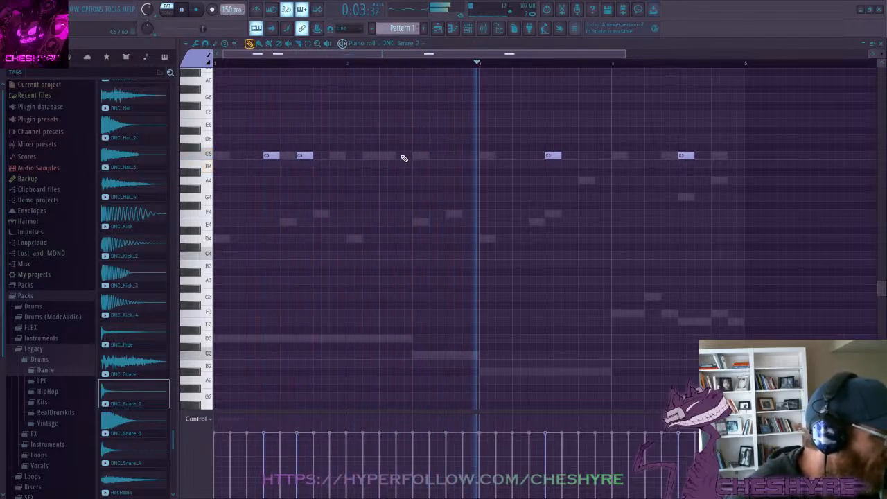
pyautogui.click(404, 157)
# Replace DNC_Snare_2's bar 3 note with C5 notes half a beat before and after beat 3, and shift bar 4's note half a beat later
pyautogui.click(533, 158)
pyautogui.rightClick(554, 158)
pyautogui.click(565, 156)
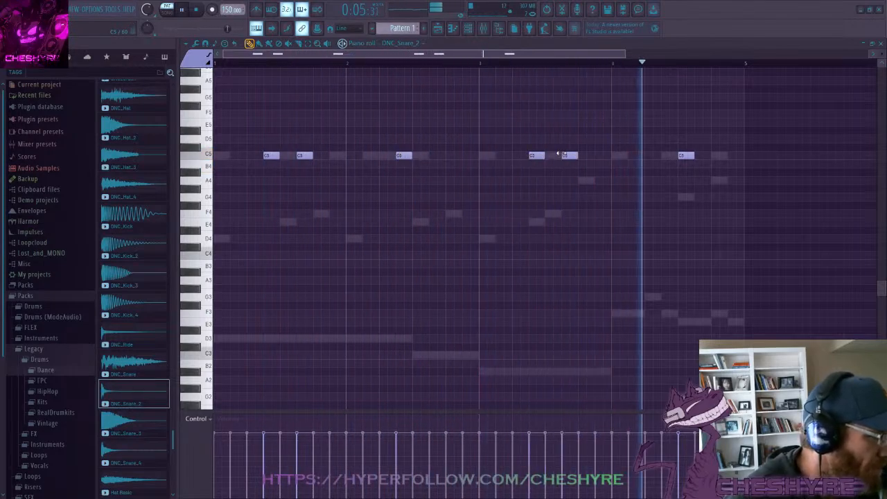
pyautogui.moveTo(682, 155); pyautogui.dragTo(697, 155)
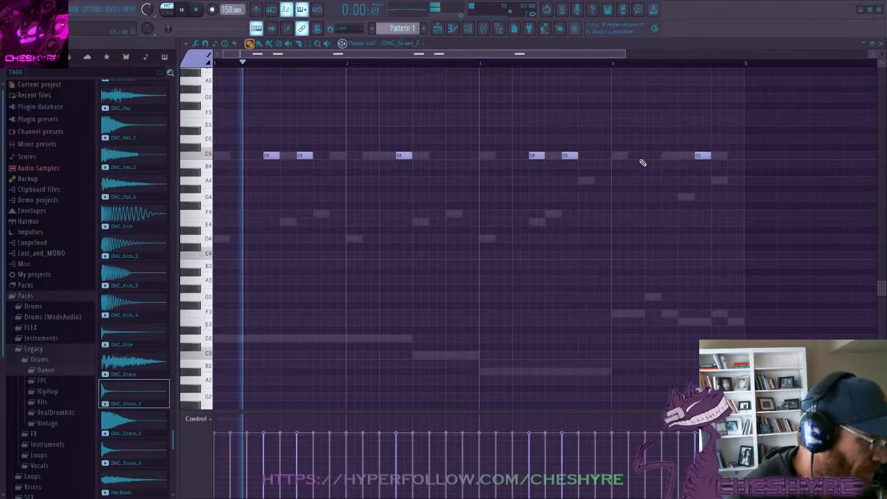
pyautogui.click(880, 44)
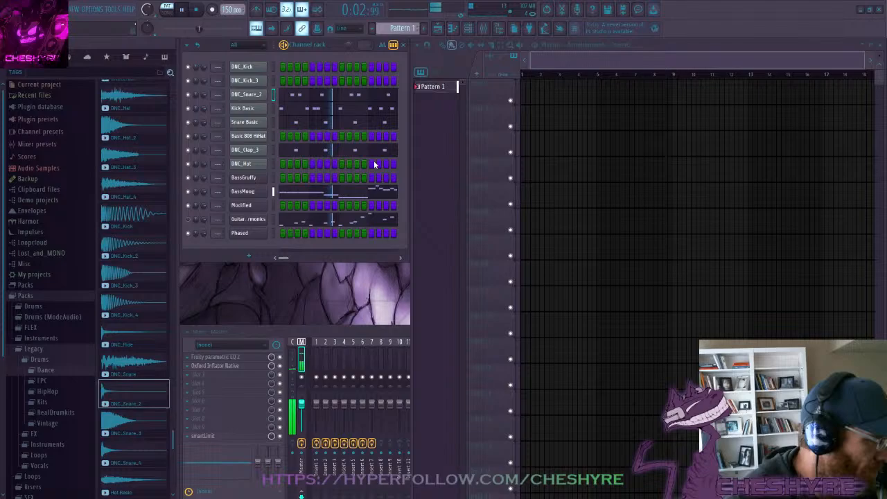
# Fill all four bars of Basic 808 HiHat with continuous quarter-beat C5 notes
pyautogui.click(273, 137)
pyautogui.press('F7')
pyautogui.click(211, 158)
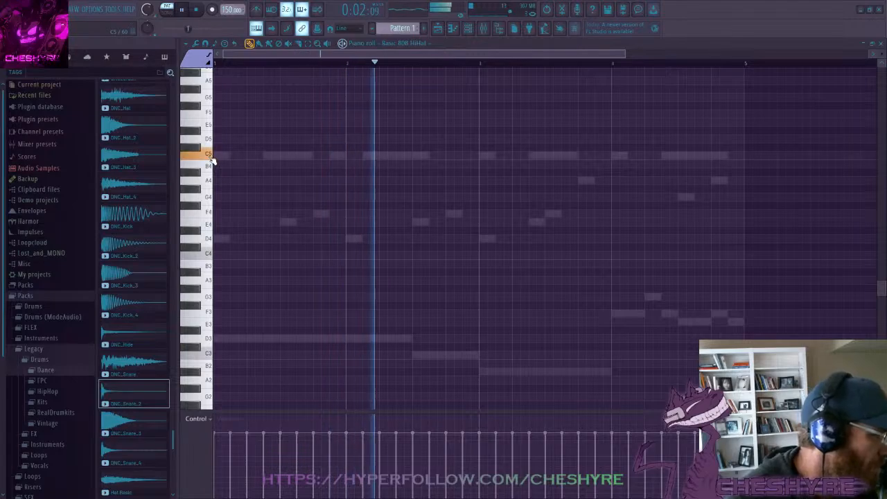
pyautogui.click(221, 157)
pyautogui.moveTo(228, 156); pyautogui.dragTo(220, 156)
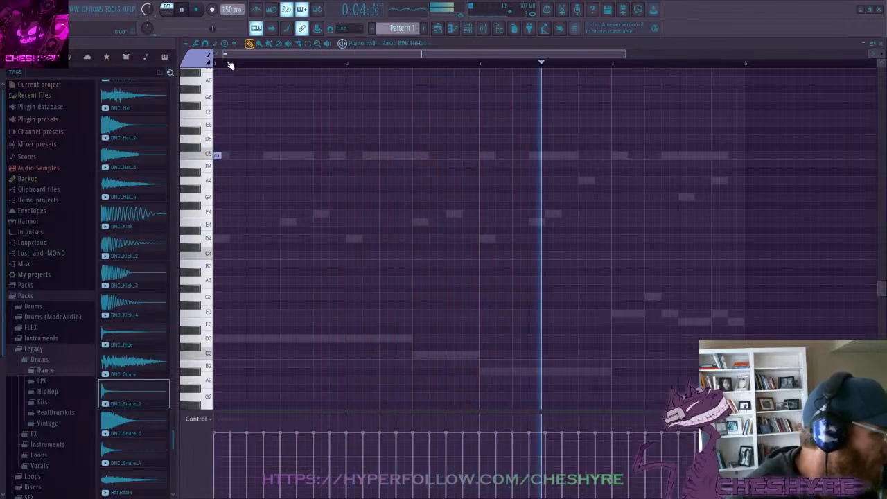
pyautogui.click(259, 44)
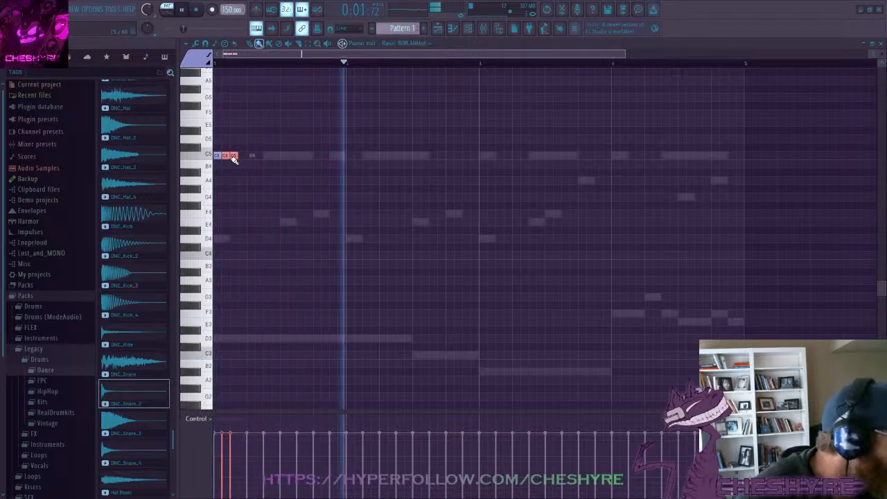
pyautogui.moveTo(231, 155); pyautogui.dragTo(739, 171)
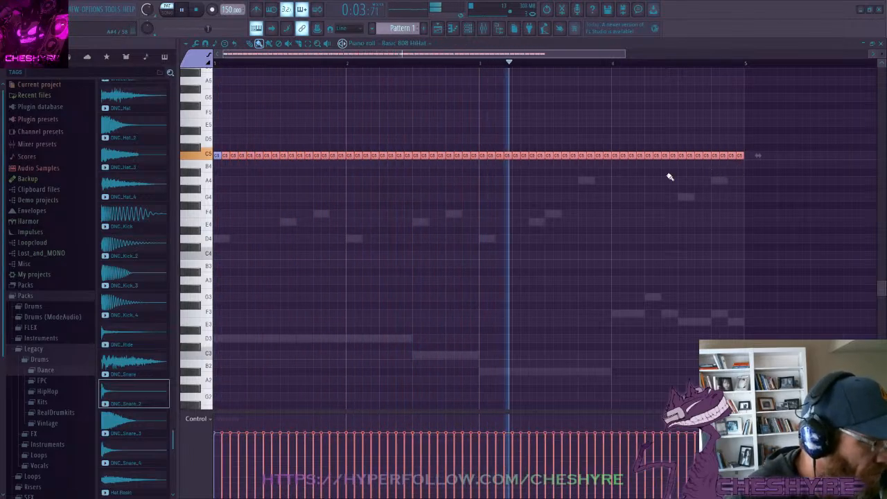
pyautogui.click(881, 43)
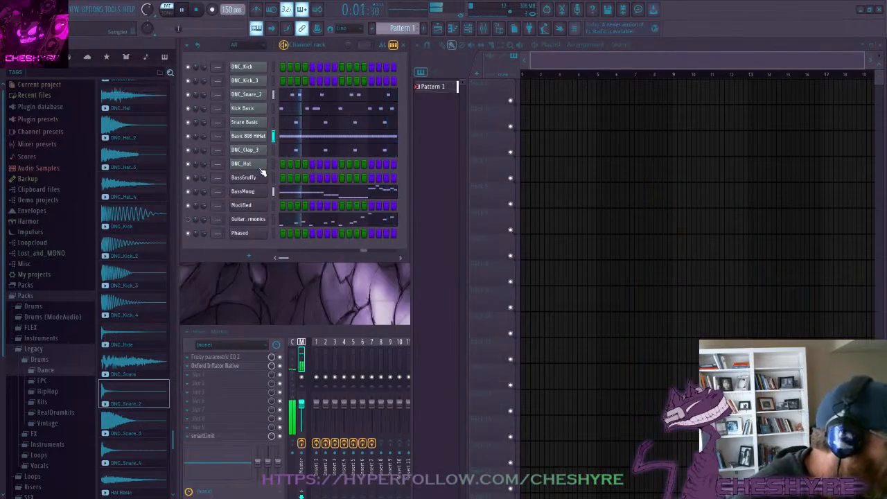
# Place C5 notes on all four off-beats of bars 1 and 3 for DNC_Hat
pyautogui.press('F7')
pyautogui.click(210, 159)
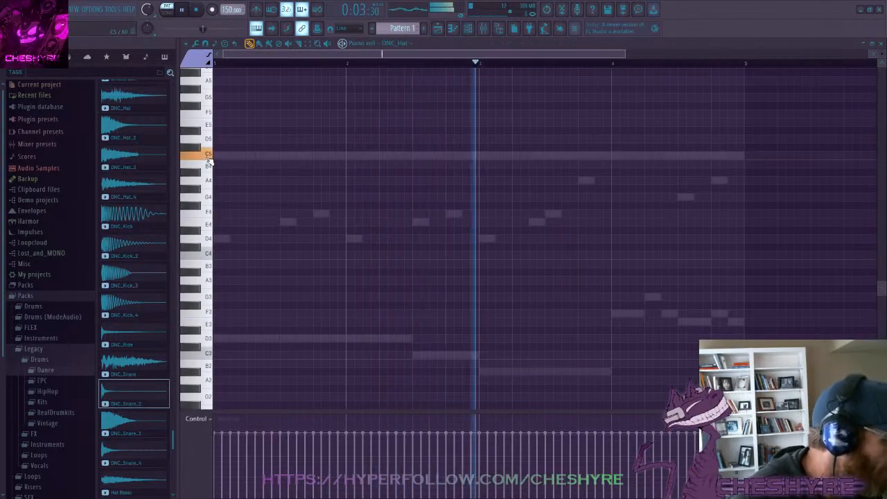
pyautogui.click(233, 155)
pyautogui.click(267, 156)
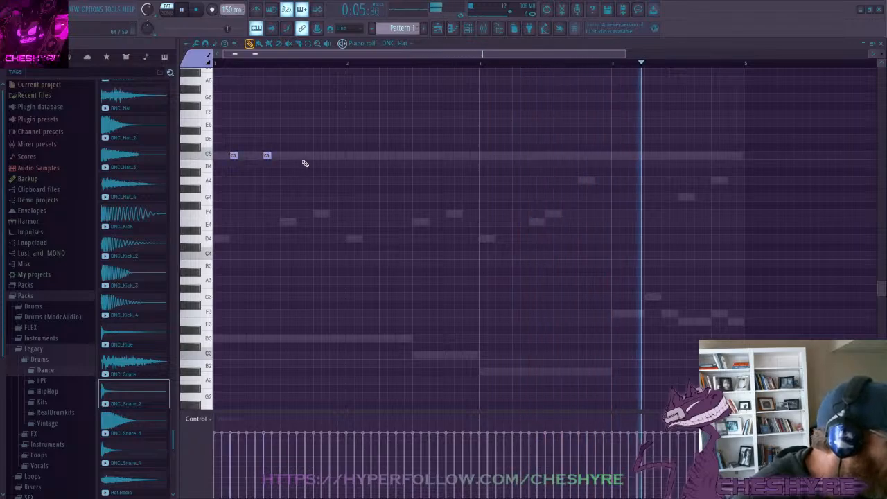
pyautogui.click(300, 156)
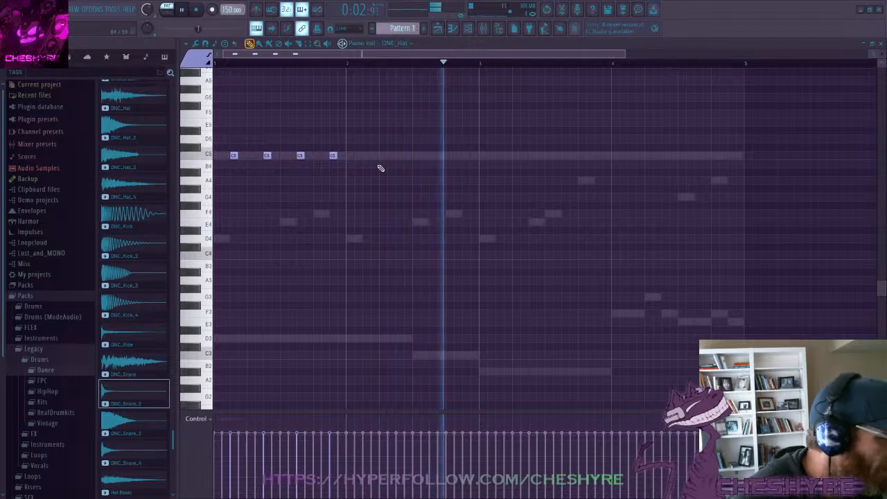
pyautogui.click(499, 155)
pyautogui.click(533, 156)
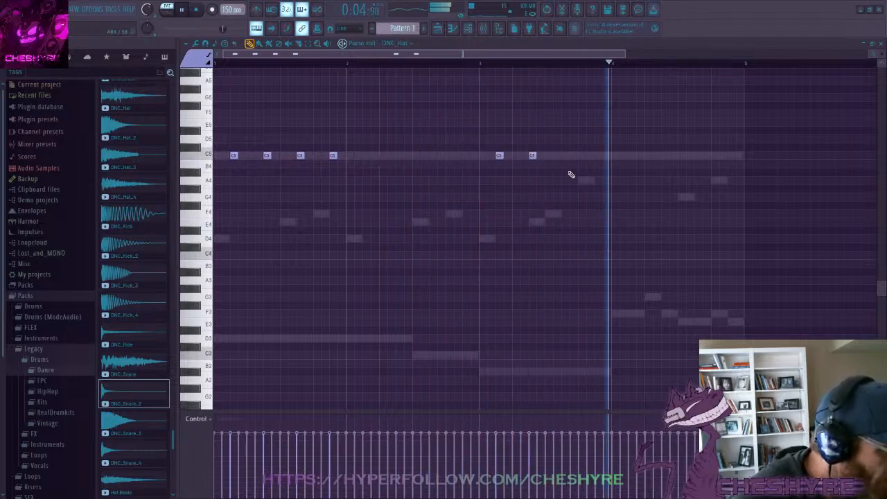
pyautogui.click(566, 155)
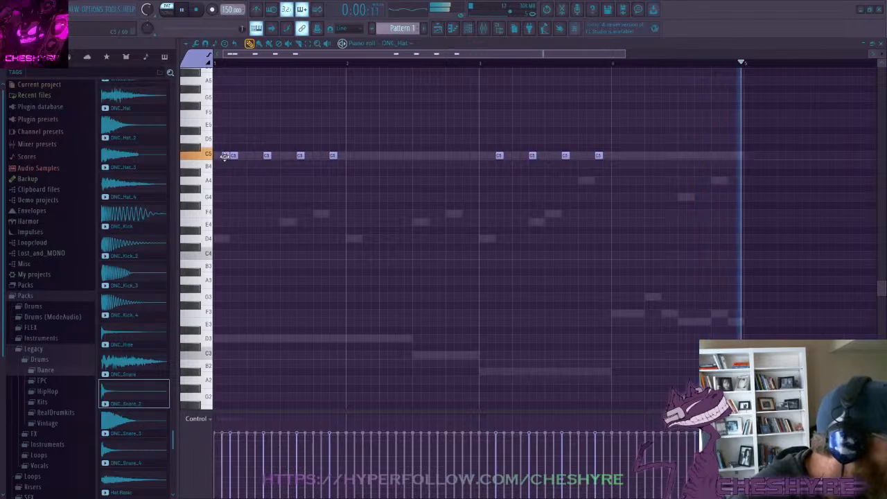
# Fill DNC_Hat's bar 2 with off-beat C5 notes and add a C5 a quarter beat after the start of bars 1, 2 and 3
pyautogui.click(225, 156)
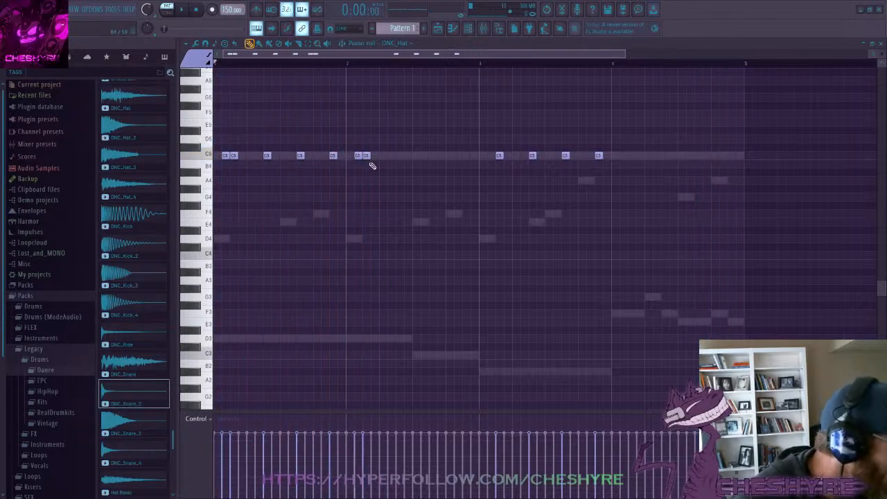
pyautogui.click(463, 158)
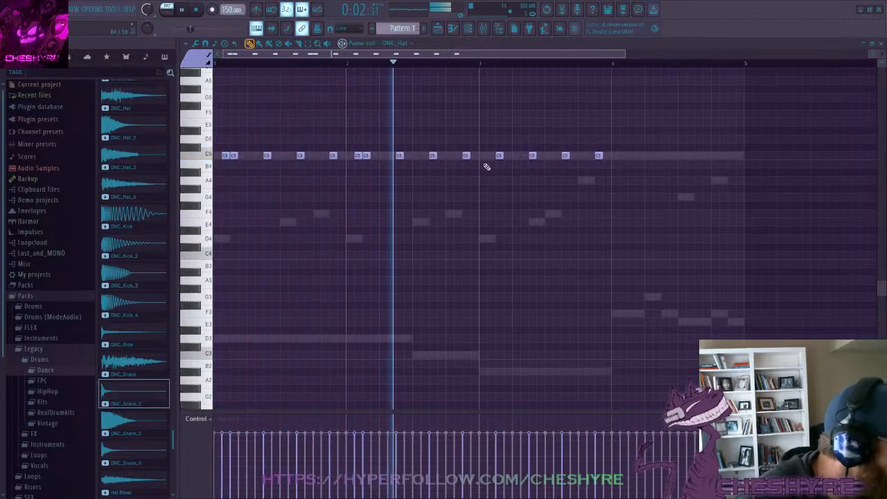
pyautogui.click(492, 158)
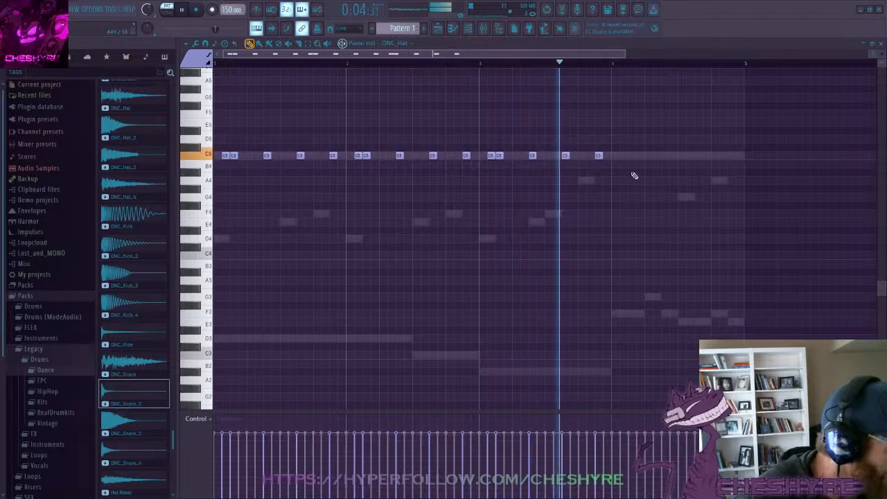
# Fill bar 4 of DNC_Hat with off-beat C5 notes plus one a quarter beat after the bar's start
pyautogui.click(631, 158)
pyautogui.click(624, 158)
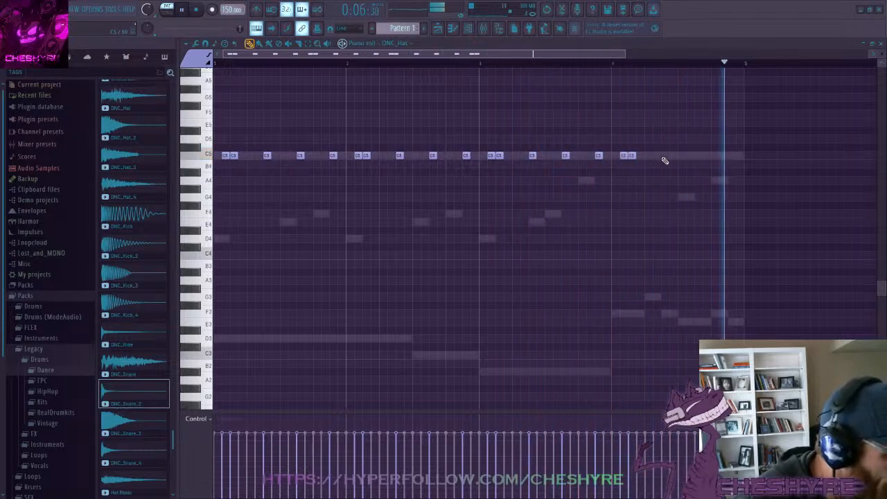
pyautogui.click(699, 158)
pyautogui.click(732, 158)
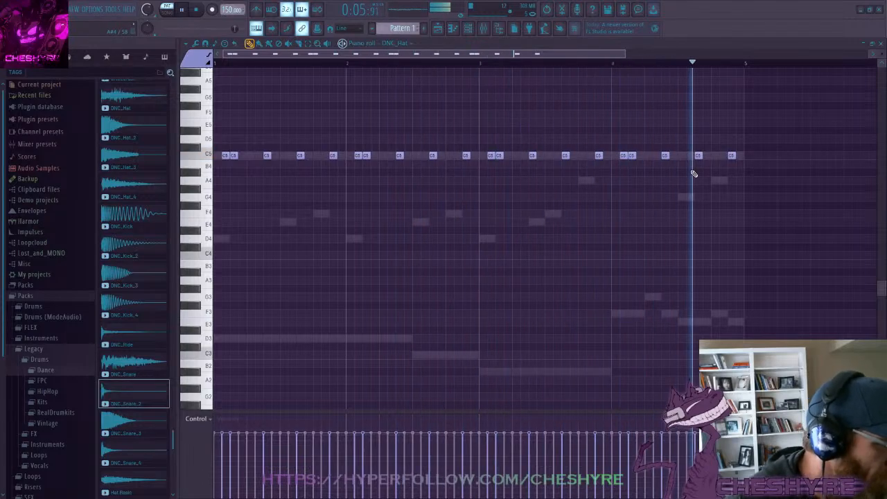
pyautogui.click(881, 44)
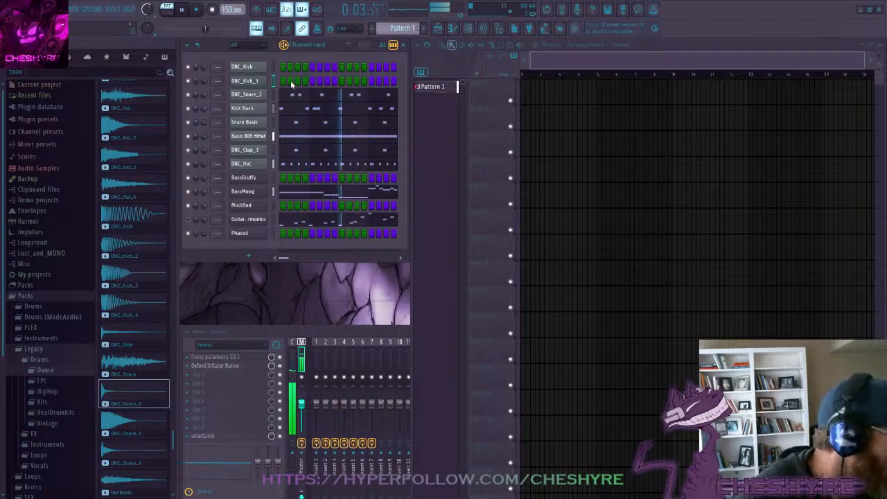
pyautogui.click(292, 84)
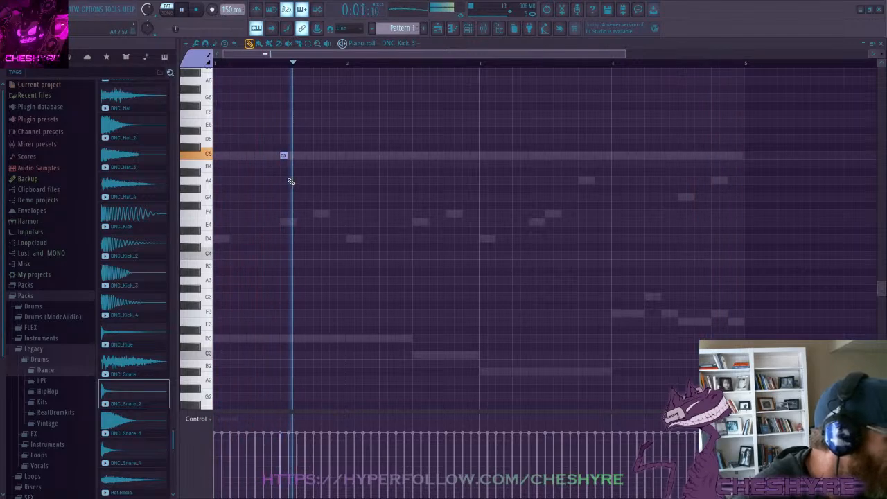
pyautogui.press('space')
pyautogui.scroll(3, 236, 114)
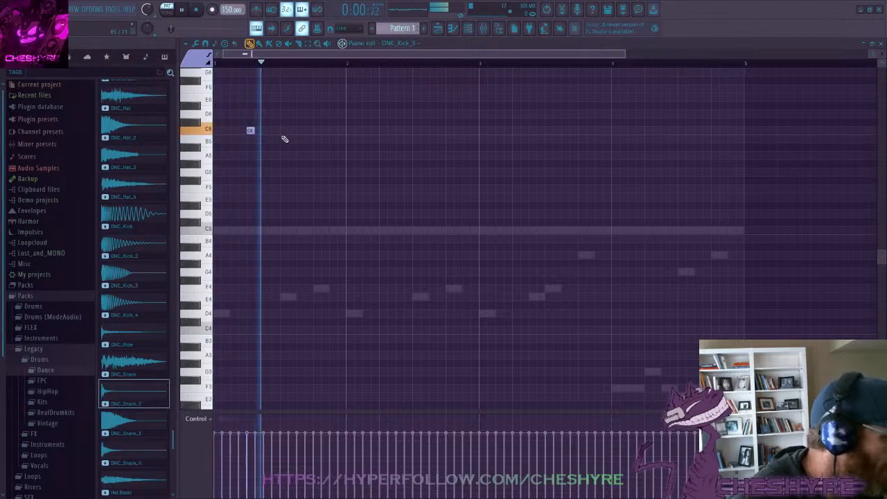
pyautogui.press('space')
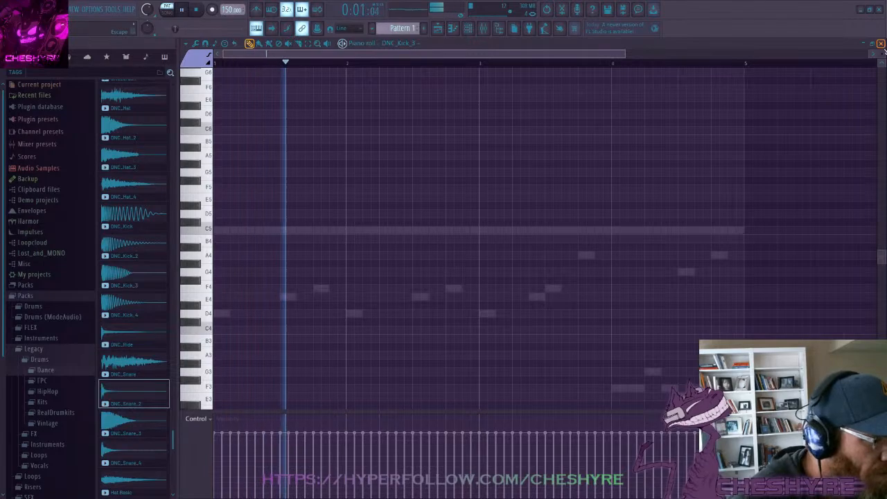
pyautogui.click(880, 43)
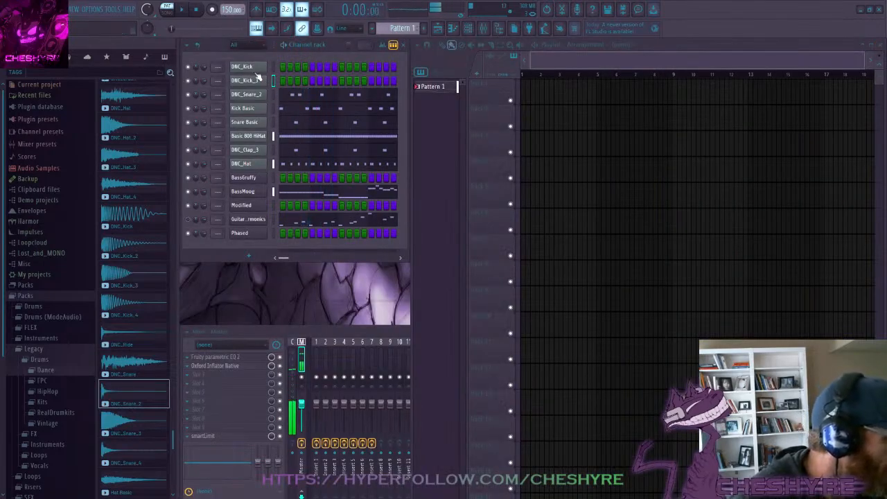
pyautogui.press('F7')
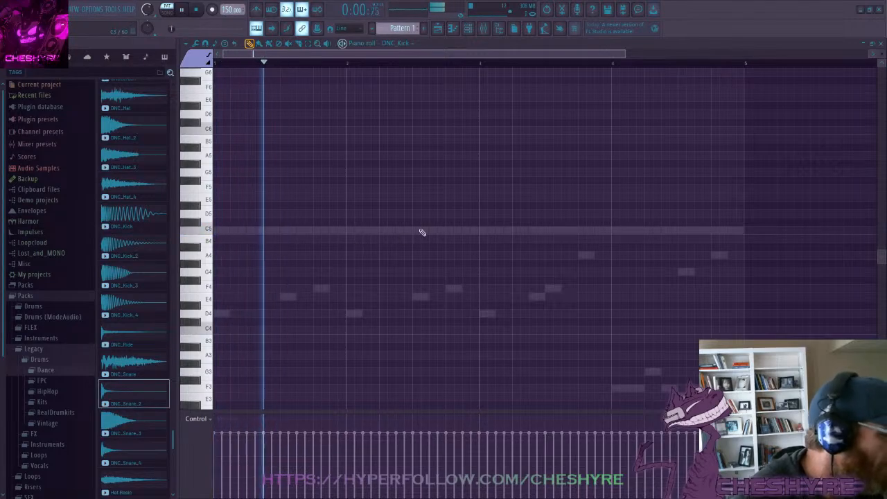
pyautogui.press('F7')
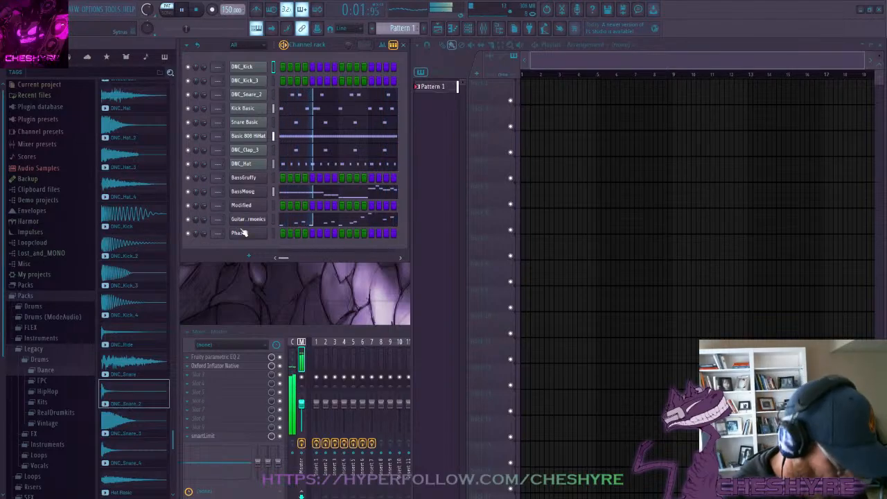
# Delete the D4 note at the start of bar 2 and the E4 and F4 notes in bar 3 of Guitar harmonics
pyautogui.click(319, 220)
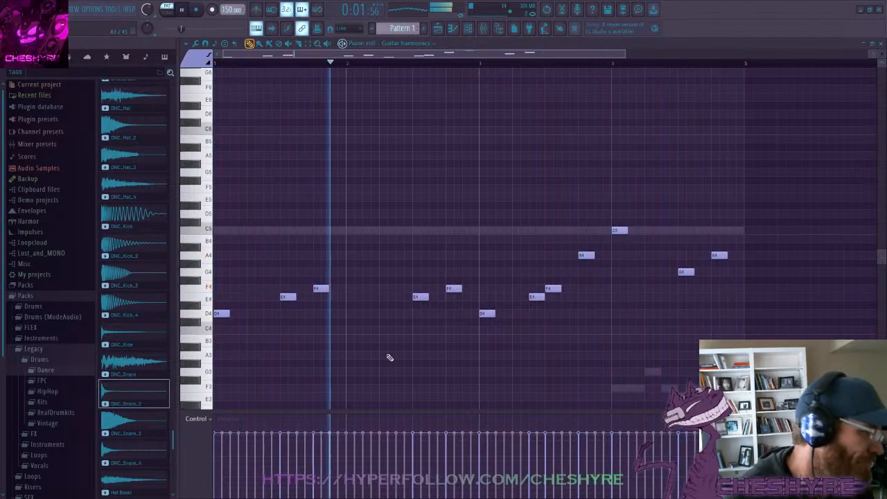
pyautogui.rightClick(539, 297)
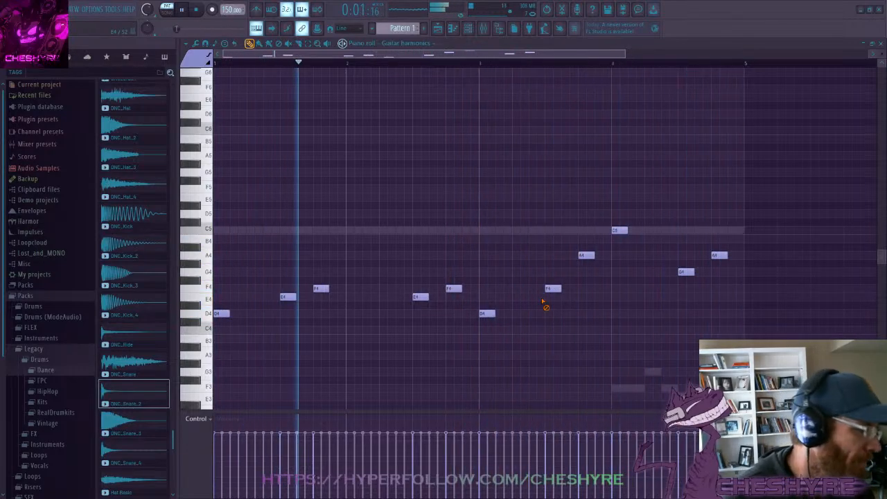
pyautogui.rightClick(553, 289)
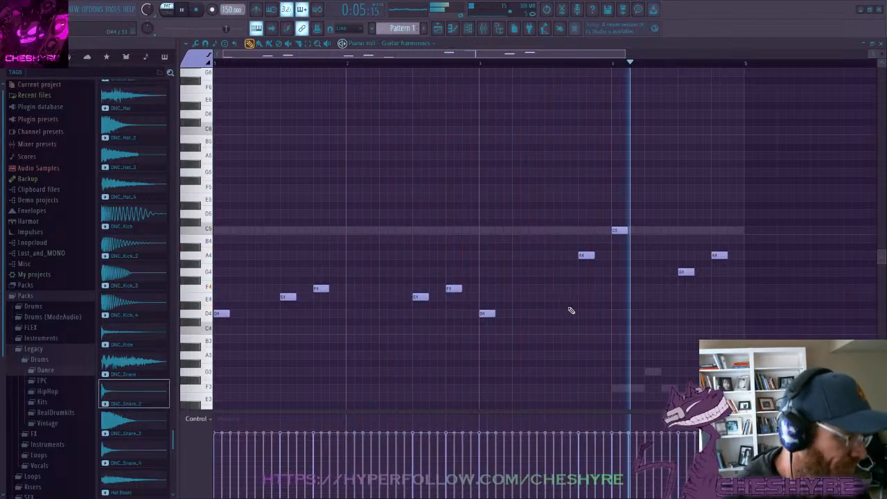
pyautogui.click(881, 44)
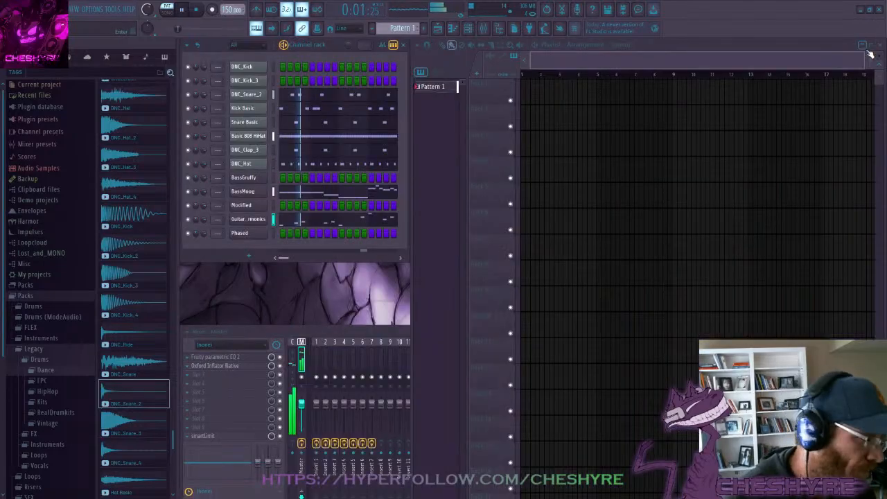
# Mute every channel except Modified and Guitar harmonics, and draw two-beat F5 and D5 notes at the start of bar 1 in Modified
pyautogui.rightClick(259, 206)
pyautogui.click(284, 210)
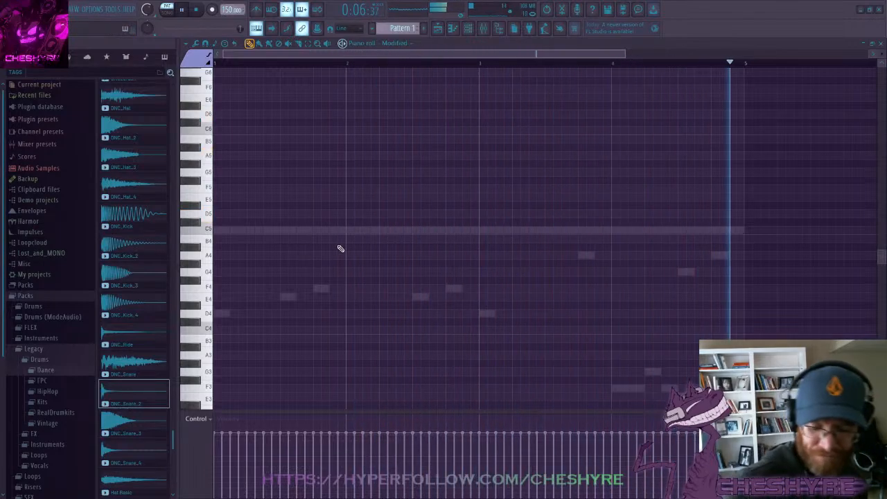
pyautogui.press('space')
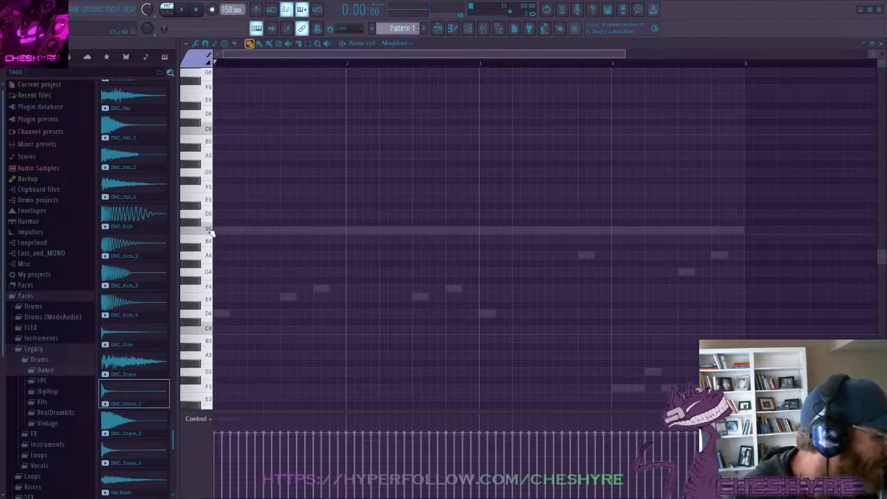
pyautogui.press('space')
pyautogui.click(881, 43)
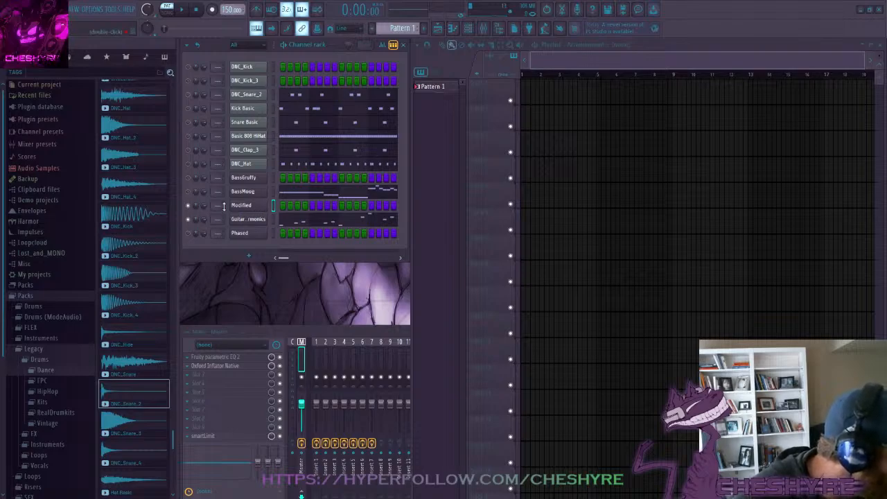
pyautogui.press('F7')
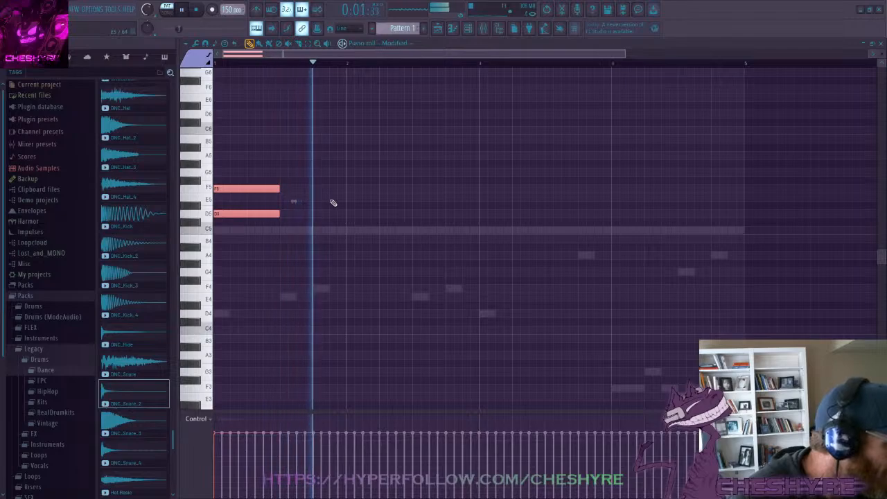
pyautogui.press('space')
# Add two-beat E5 and C5 notes on beat 3 of bar 2 in Modified
pyautogui.click(412, 198)
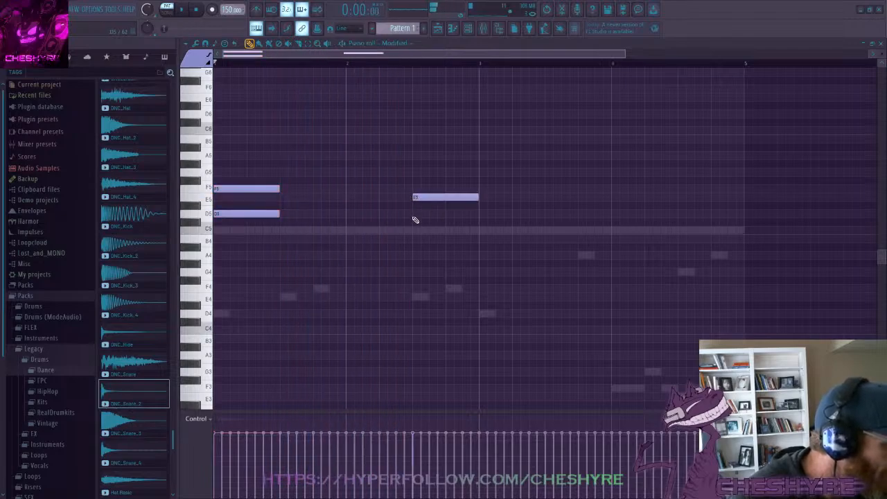
pyautogui.click(414, 222)
pyautogui.moveTo(414, 223); pyautogui.dragTo(416, 231)
pyautogui.press('space')
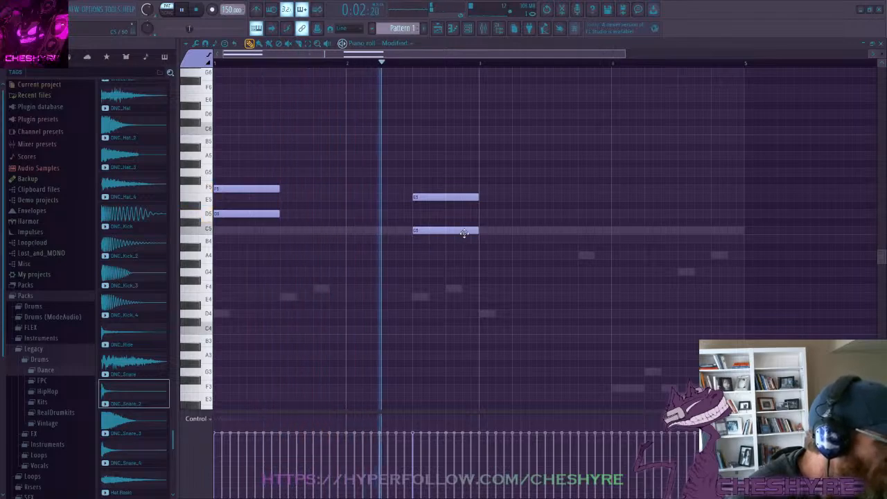
# Add two-beat D5 and A#4 notes at the start of bar 3 and E5 and C5 notes on beat 3 of bar 4 in Modified
pyautogui.press('space')
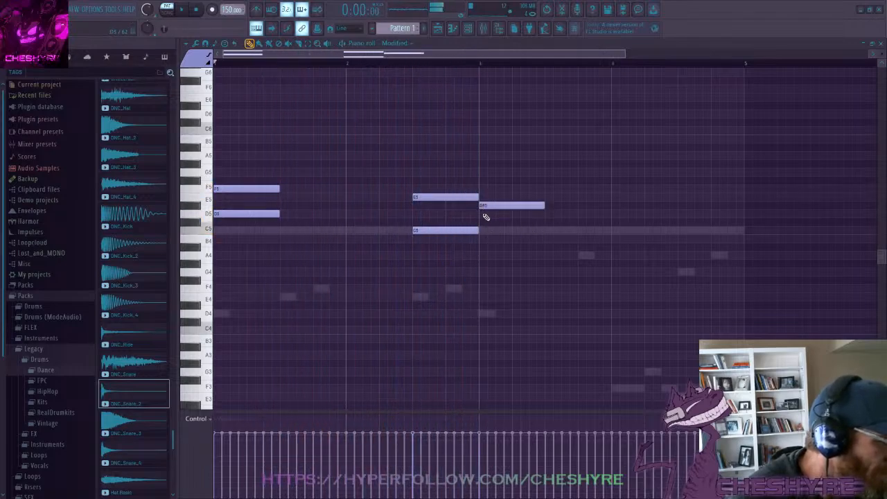
pyautogui.click(481, 247)
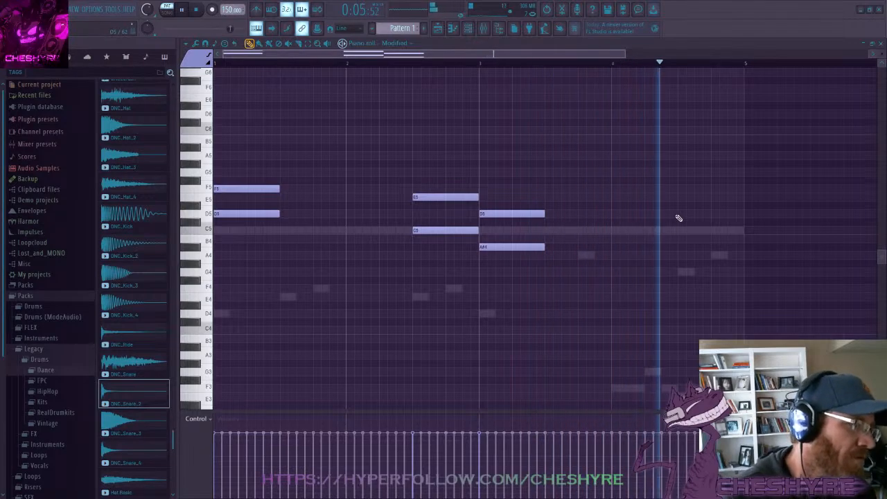
pyautogui.press('space')
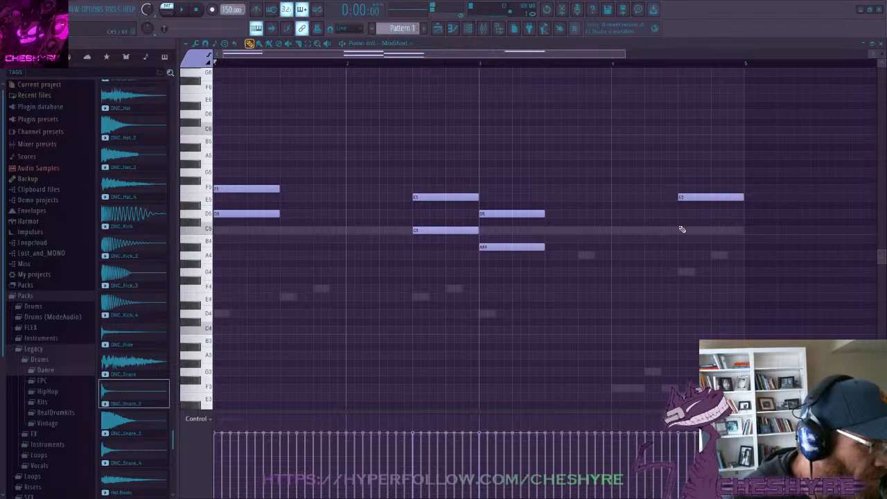
pyautogui.press('space')
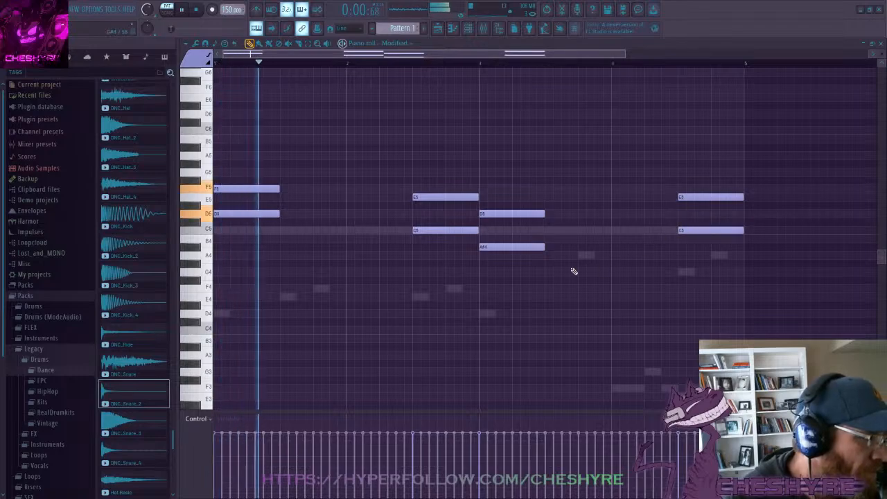
pyautogui.click(881, 44)
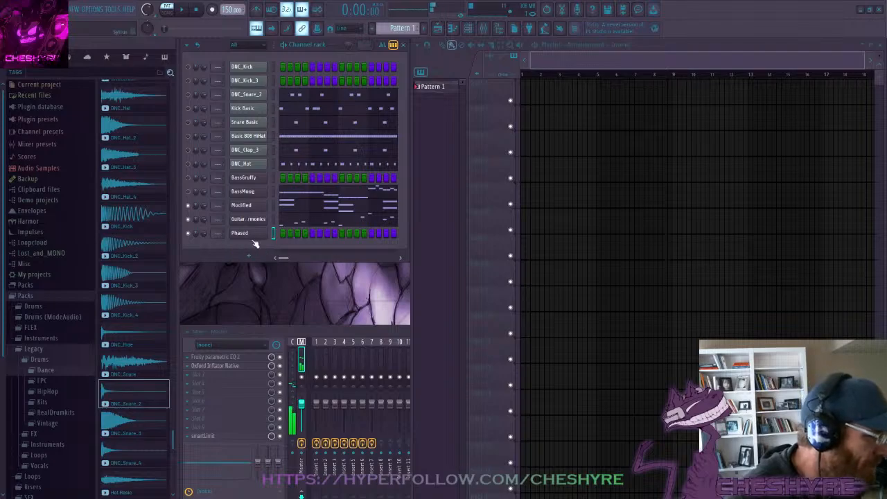
# Open Phased in the piano roll and draw a two-bar F5 note at bar 1 and a two-bar E5 note at bar 3
pyautogui.press('F7')
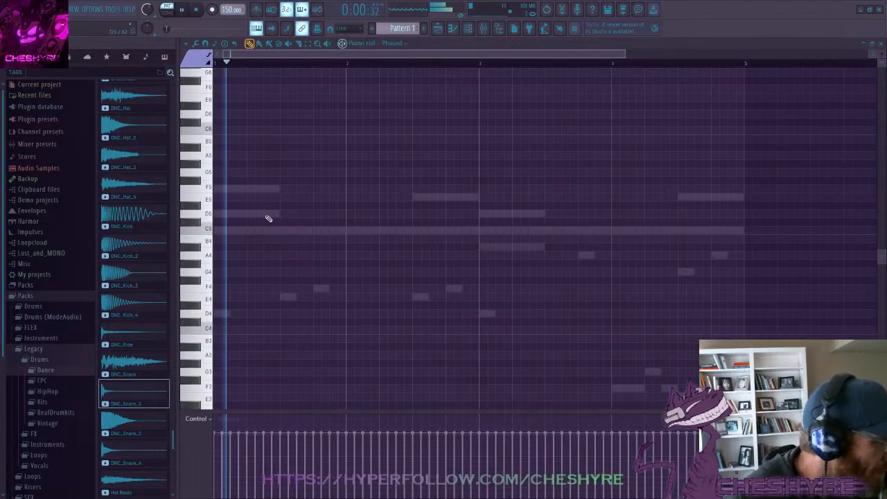
pyautogui.click(215, 189)
pyautogui.press('space')
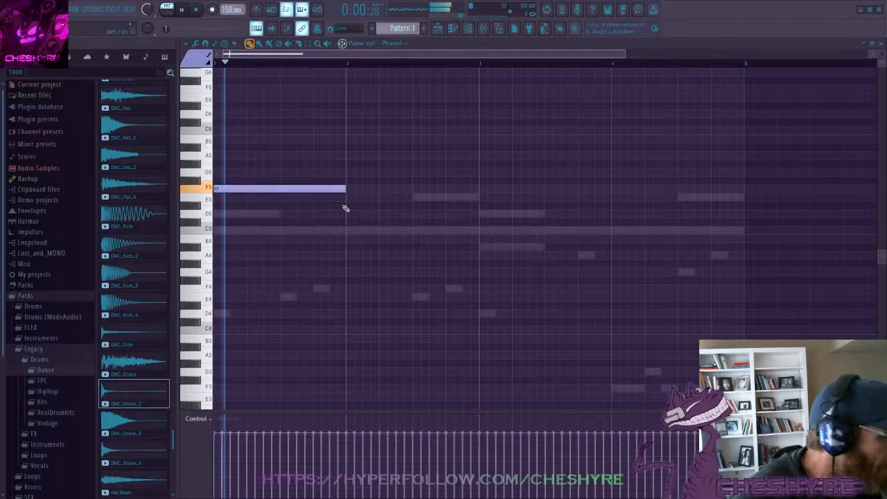
pyautogui.press('space')
pyautogui.moveTo(346, 193); pyautogui.dragTo(359, 195)
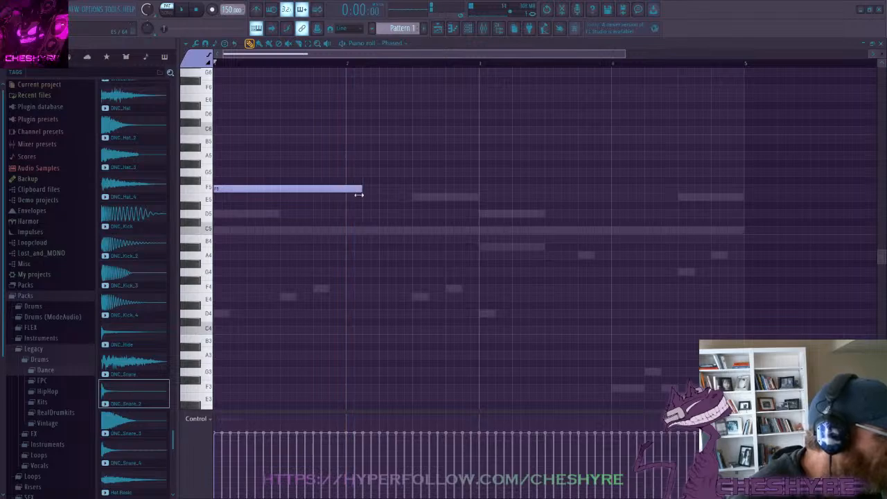
pyautogui.press('space')
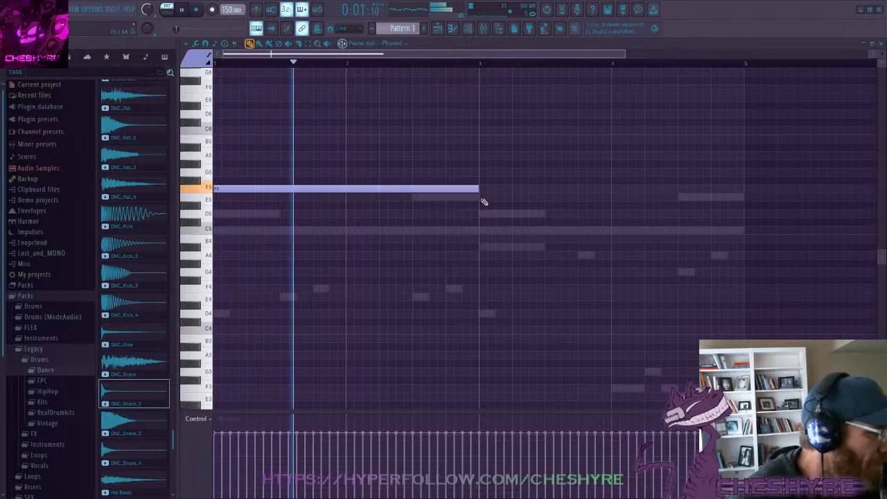
pyautogui.click(481, 199)
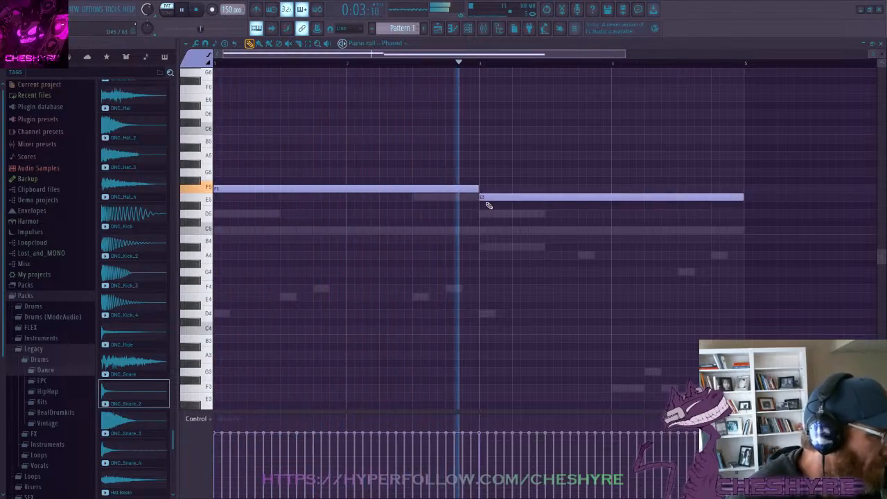
pyautogui.press('space')
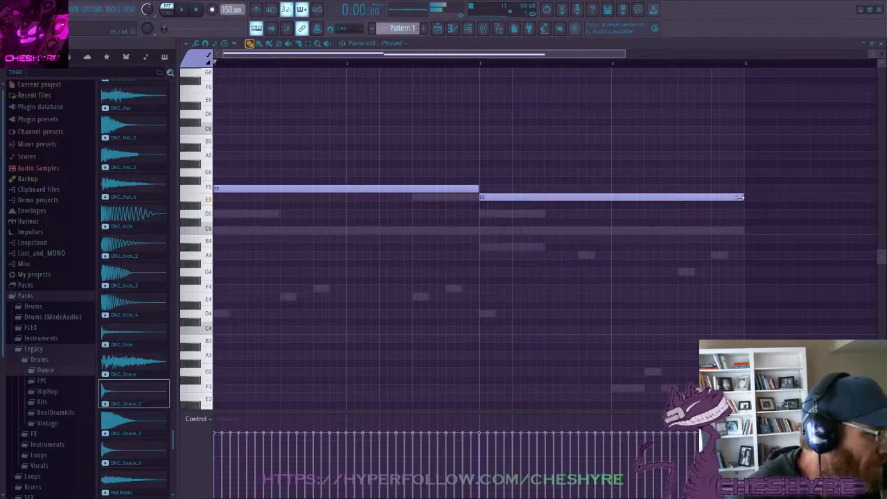
# Shorten the E5 note in bar 3 to one bar and add a one-bar D5 note at bar 4 in Phased
pyautogui.moveTo(743, 198); pyautogui.dragTo(603, 206)
pyautogui.click(612, 205)
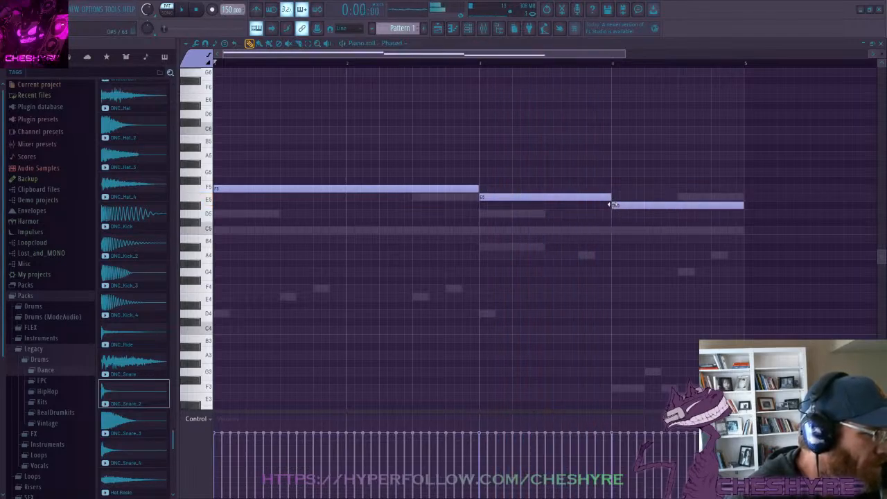
pyautogui.rightClick(610, 206)
pyautogui.click(612, 213)
pyautogui.press('space')
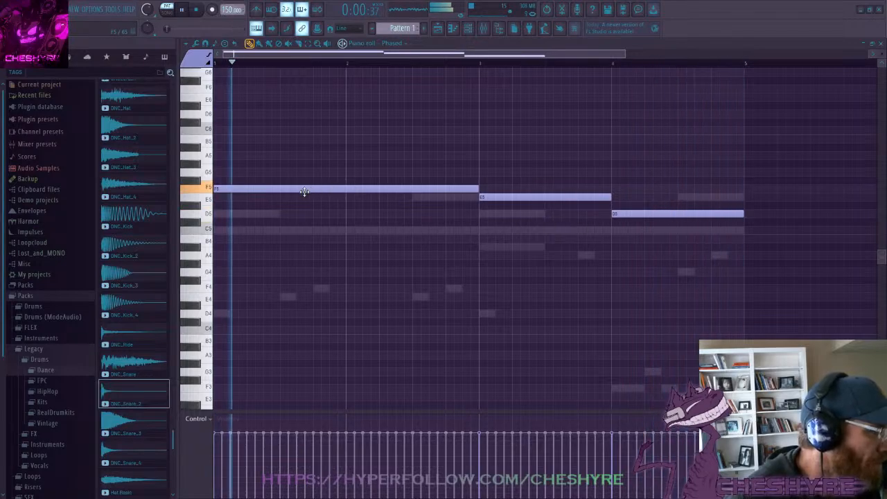
# Replace the long F5 note with a half-beat run of D5, E5, F5, A5, C6, A5, G5, F5 and D5 starting at bar 1
pyautogui.press('space')
pyautogui.moveTo(471, 189); pyautogui.dragTo(240, 201)
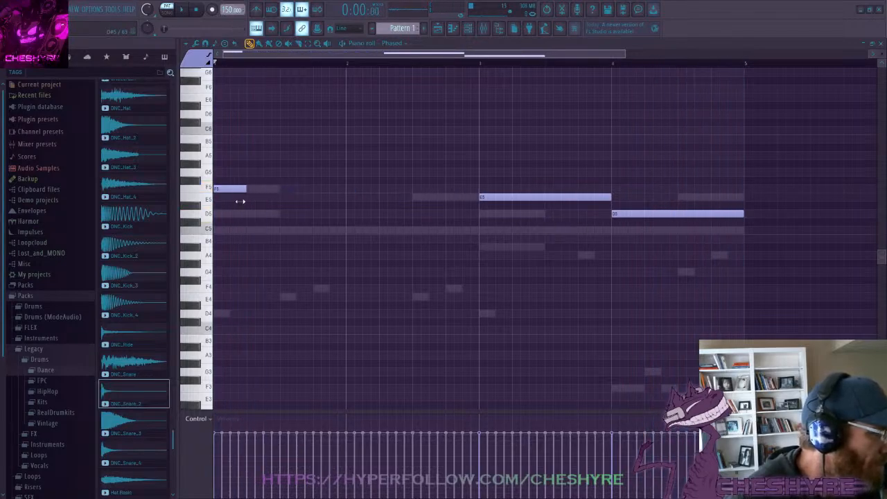
pyautogui.click(231, 164)
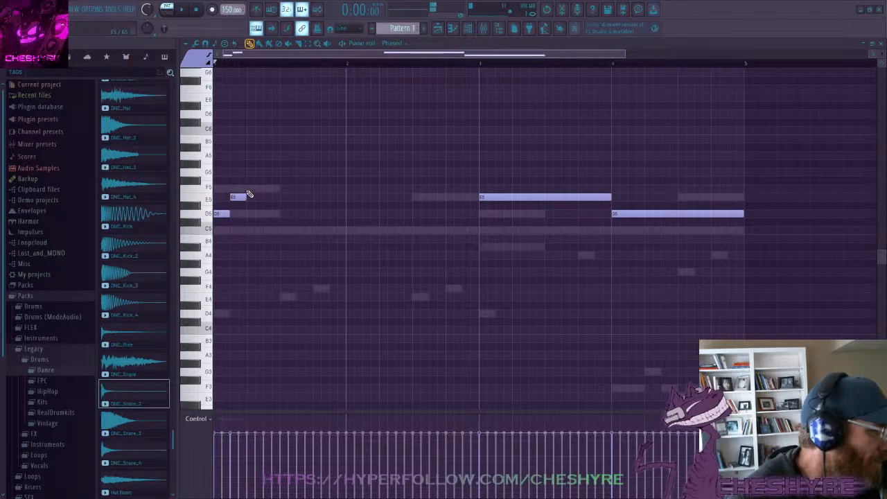
pyautogui.click(269, 164)
pyautogui.rightClick(271, 166)
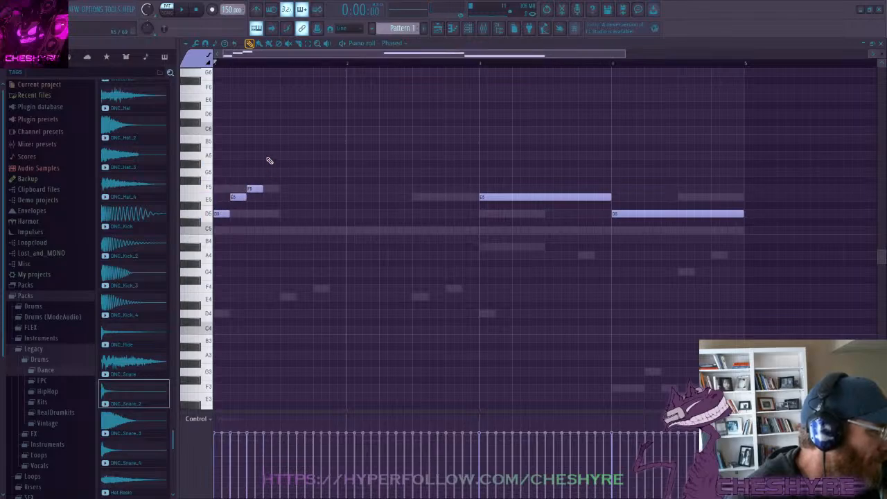
pyautogui.click(269, 156)
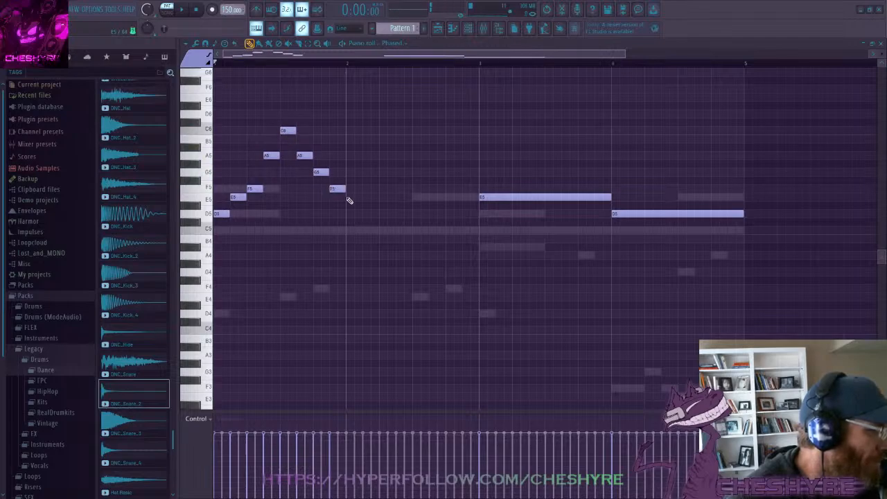
# Delete the long E5 and D5 notes in bars 3 and 4 and play back the pattern
pyautogui.rightClick(496, 200)
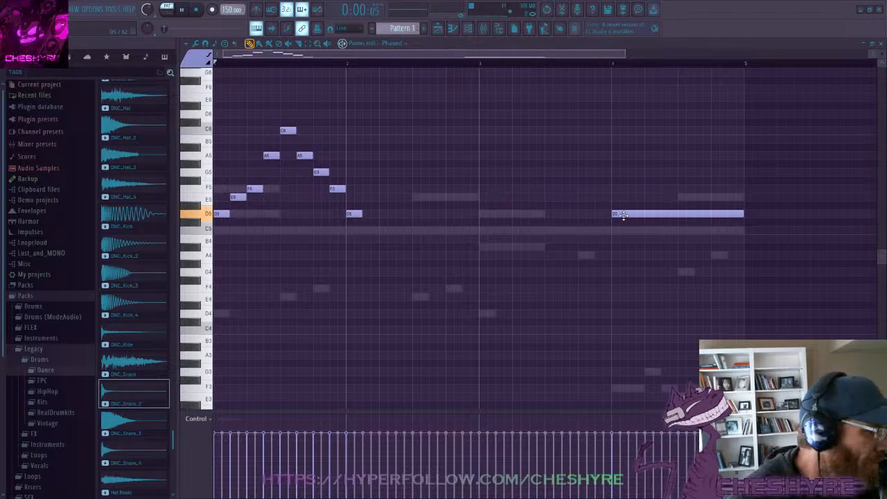
pyautogui.rightClick(624, 213)
pyautogui.press('space')
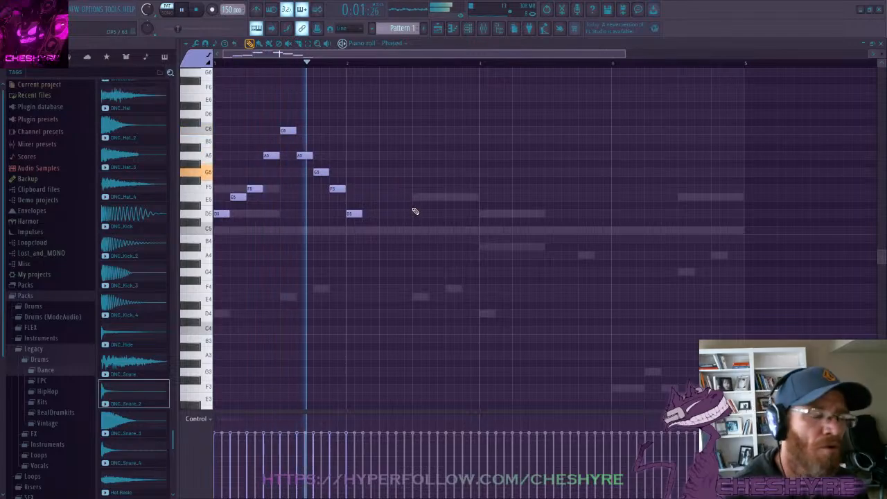
pyautogui.press('space')
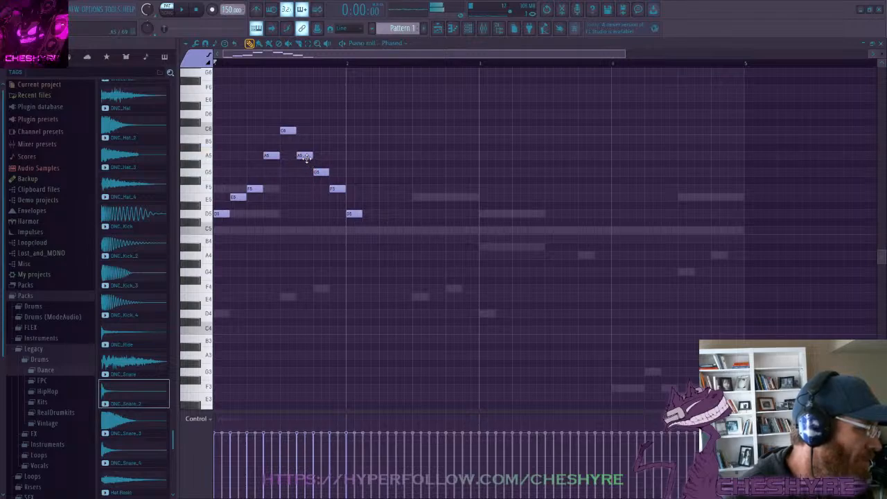
# Extend the C6, A5, G5 and F5 notes to one beat each and replace the closing D5 with a two-beat C5 on beat 3 of bar 2
pyautogui.press('space')
pyautogui.press('space')
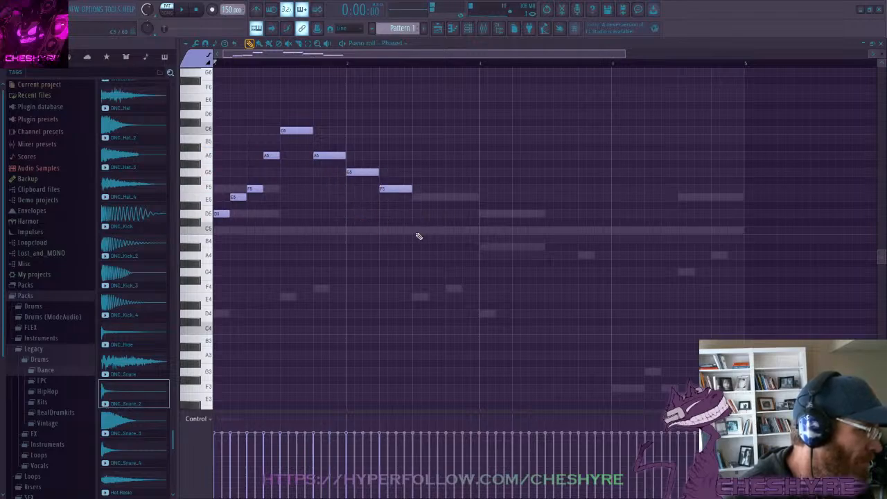
pyautogui.moveTo(413, 237); pyautogui.dragTo(477, 231)
pyautogui.press('space')
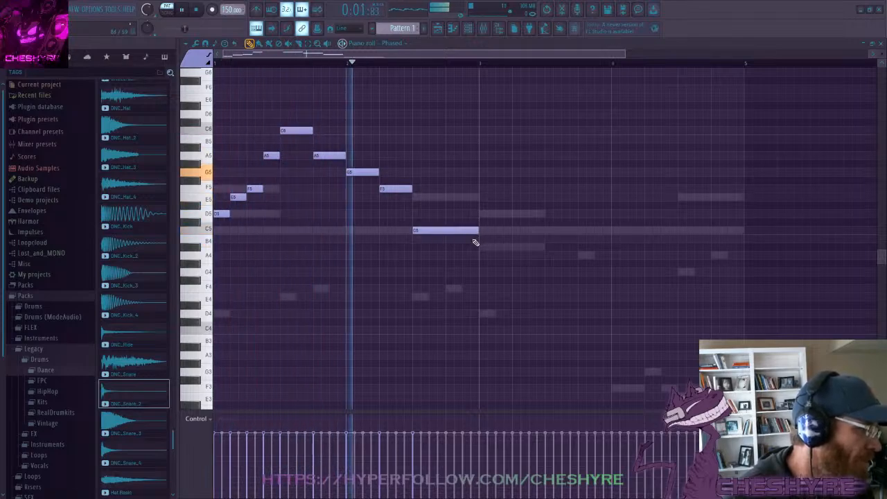
pyautogui.press('space')
# Add a one-bar A#4 note at the start of bar 3 in Phased
pyautogui.click(481, 254)
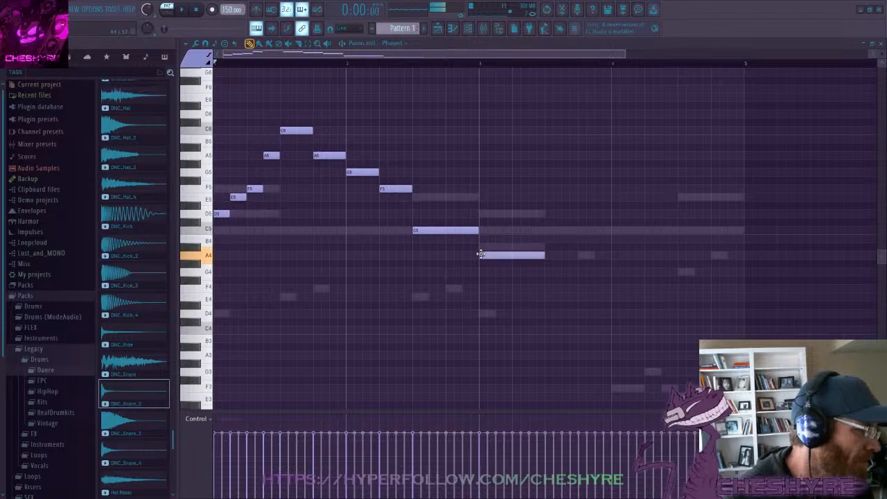
pyautogui.moveTo(481, 254); pyautogui.dragTo(481, 239)
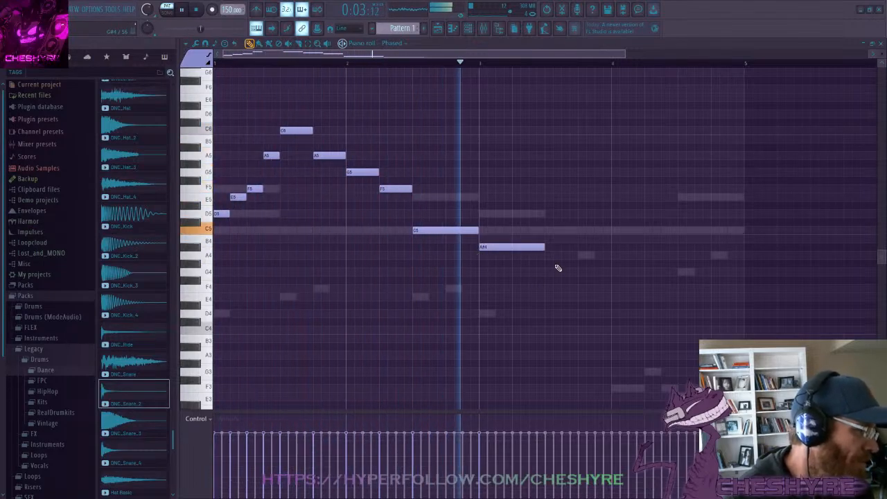
pyautogui.moveTo(548, 248); pyautogui.dragTo(615, 256)
pyautogui.press('space')
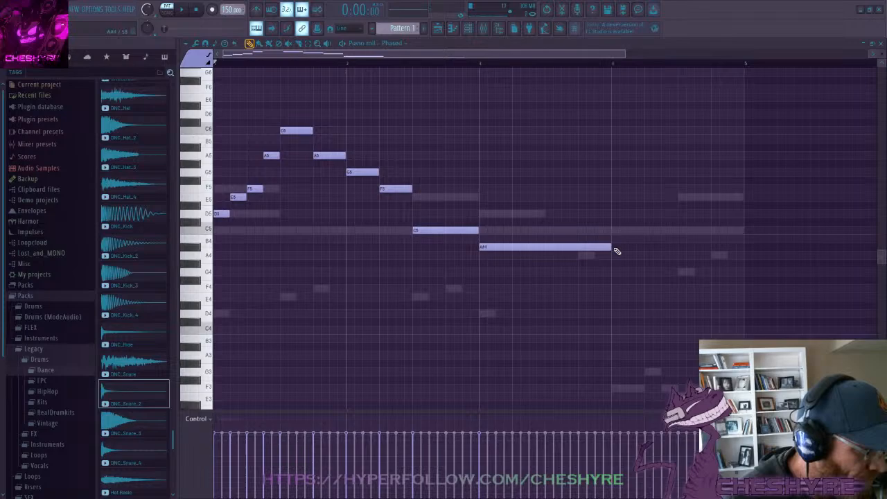
# Add a two-beat A#4 note at the start of bar 4 and a two-beat C5 note on beat 3 of bar 4
pyautogui.click(615, 247)
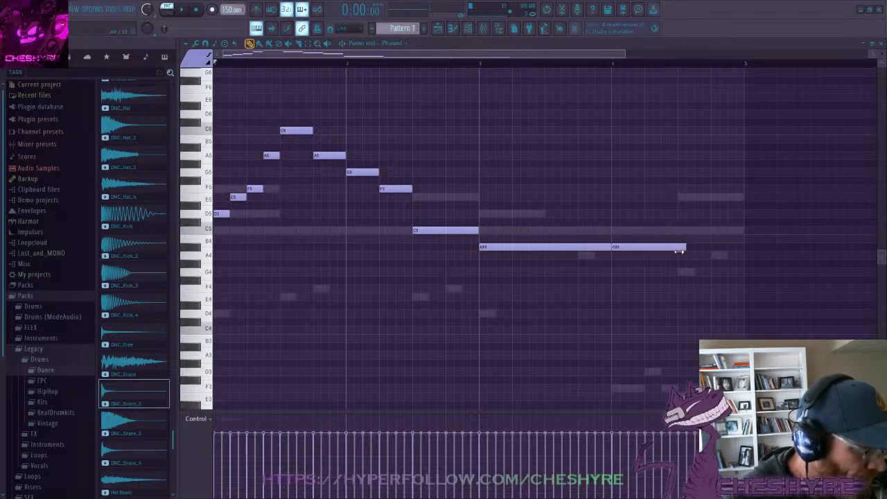
pyautogui.press('space')
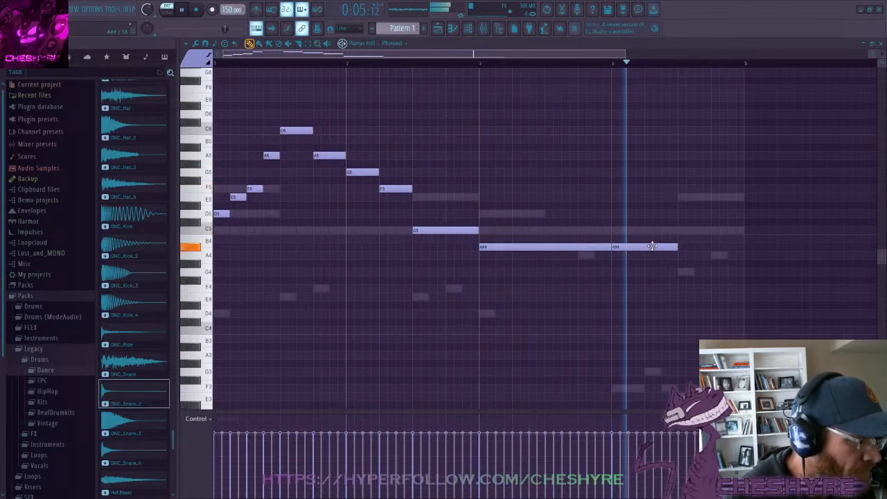
pyautogui.press('space')
pyautogui.click(678, 232)
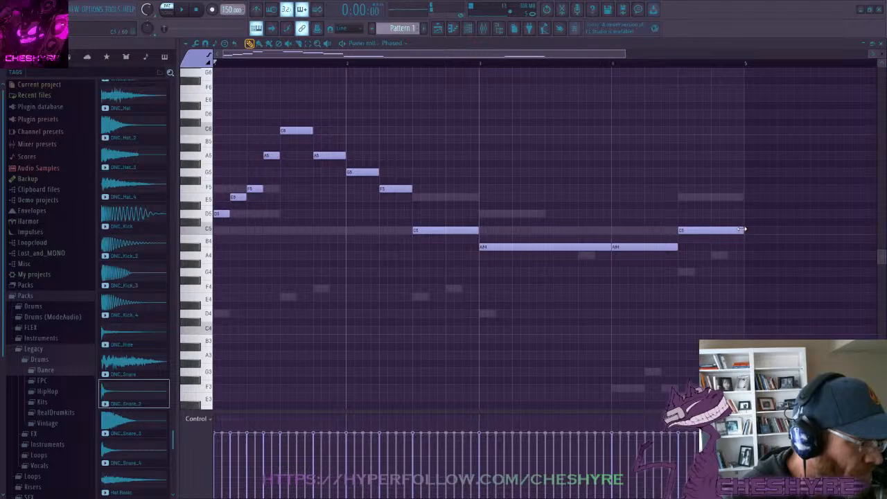
pyautogui.press('space')
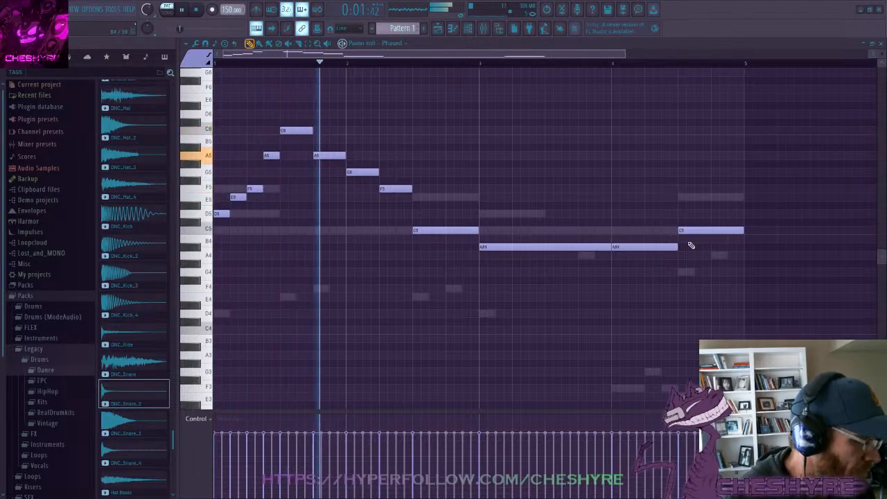
# Transpose all Phased notes up one octave and clear the selection
pyautogui.hotkey('ctrl', 'a')
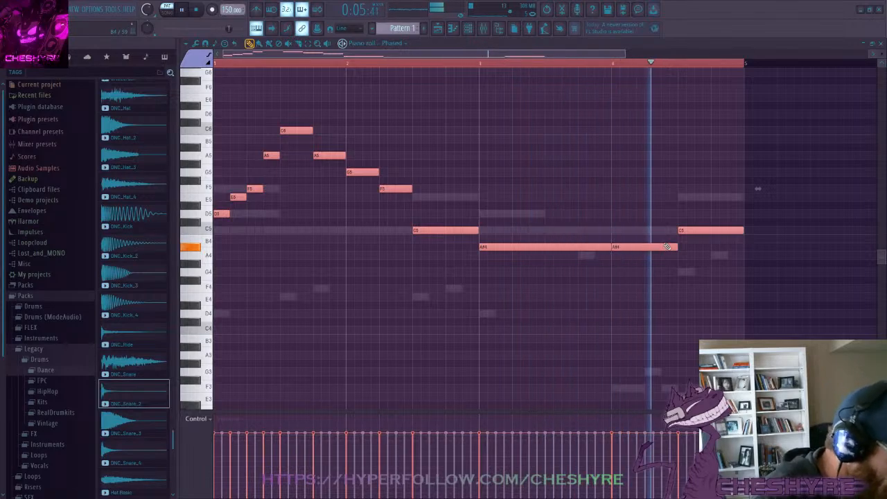
pyautogui.hotkey('ctrl', 'Up')
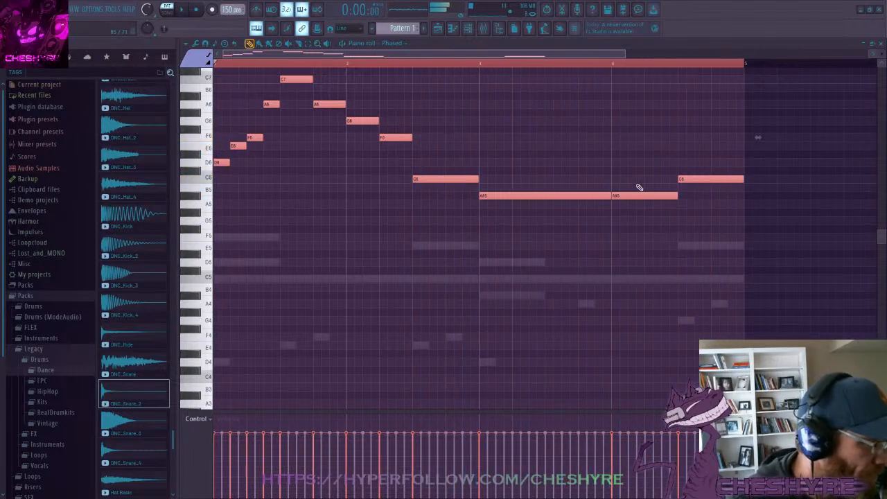
pyautogui.click(625, 172)
pyautogui.rightClick(626, 173)
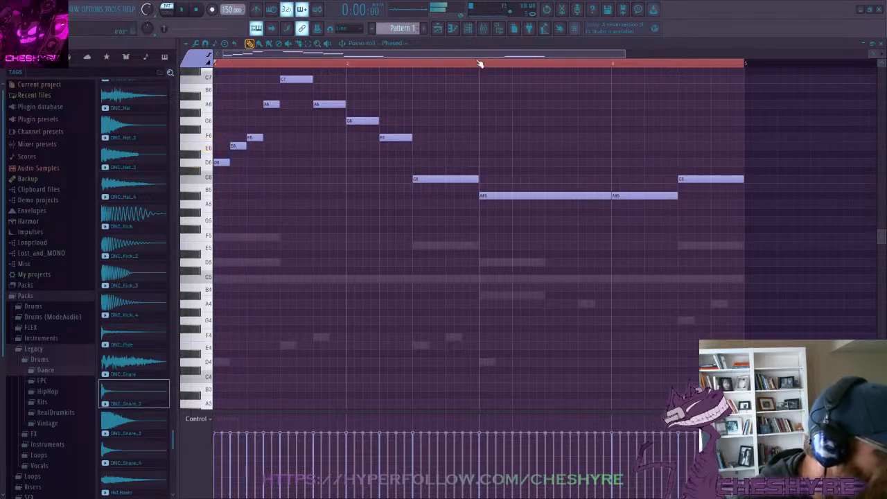
# Lower the A#5 note at the start of bar 4 to G5 and play back from bar 3
pyautogui.press('space')
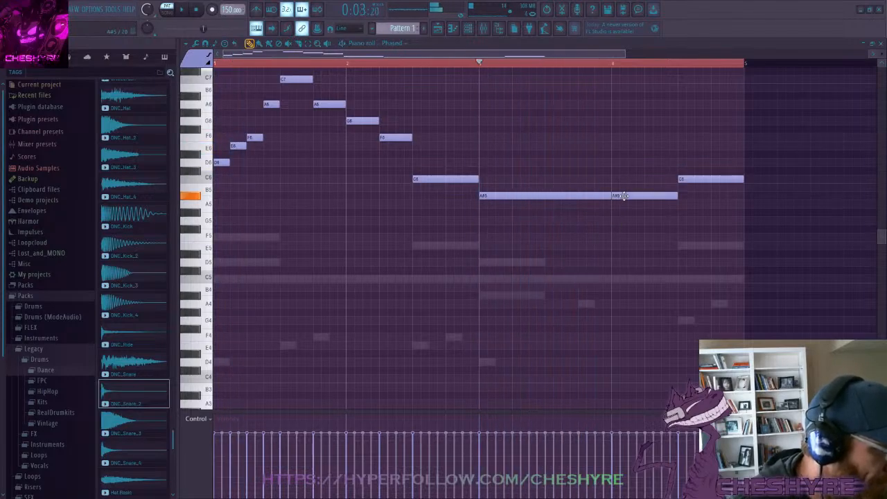
pyautogui.moveTo(622, 196); pyautogui.dragTo(626, 219)
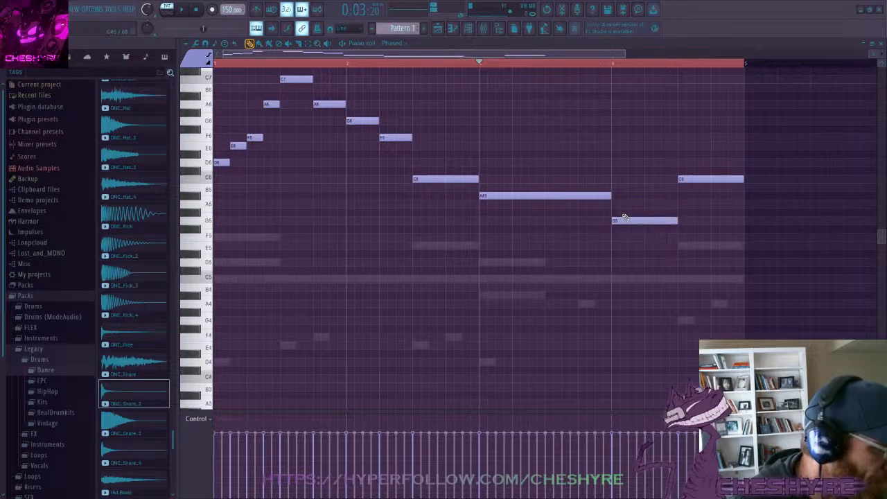
pyautogui.press('space')
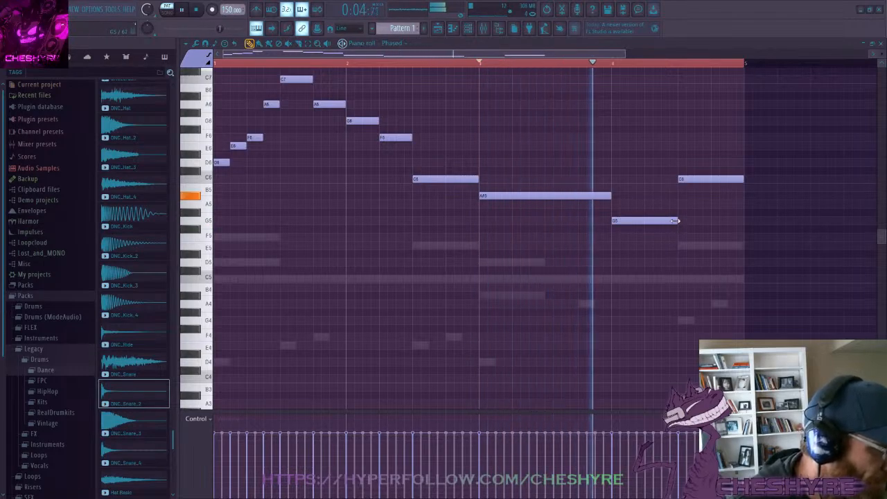
pyautogui.press('space')
pyautogui.click(675, 221)
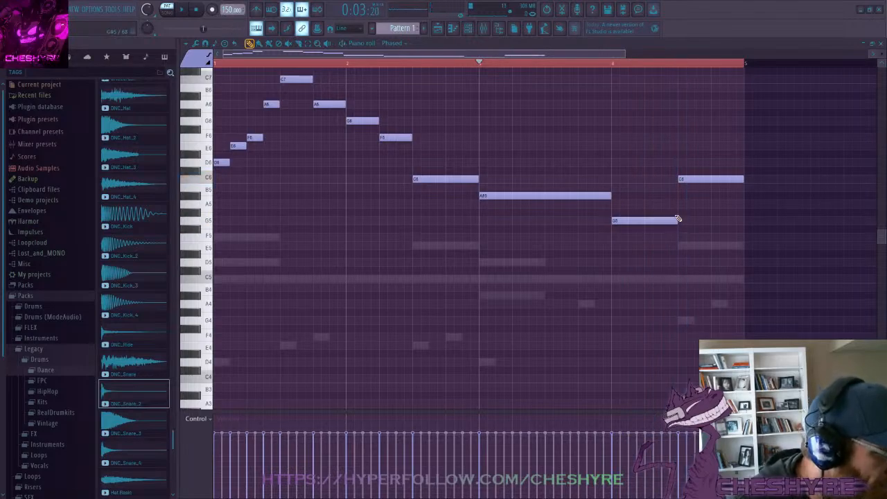
# Add a half-beat F5 note on beat 3 of bar 4, below the C6 note
pyautogui.scroll(3, 667, 188)
pyautogui.scroll(-3, 668, 188)
pyautogui.press('space')
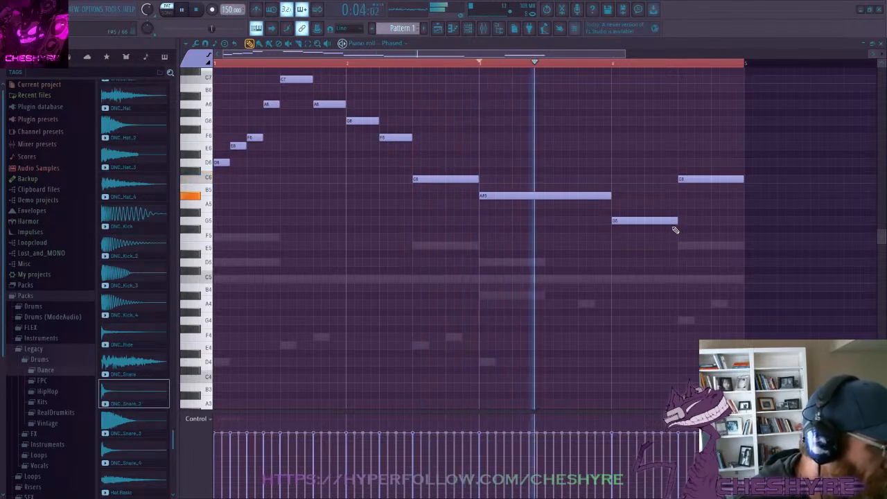
pyautogui.press('space')
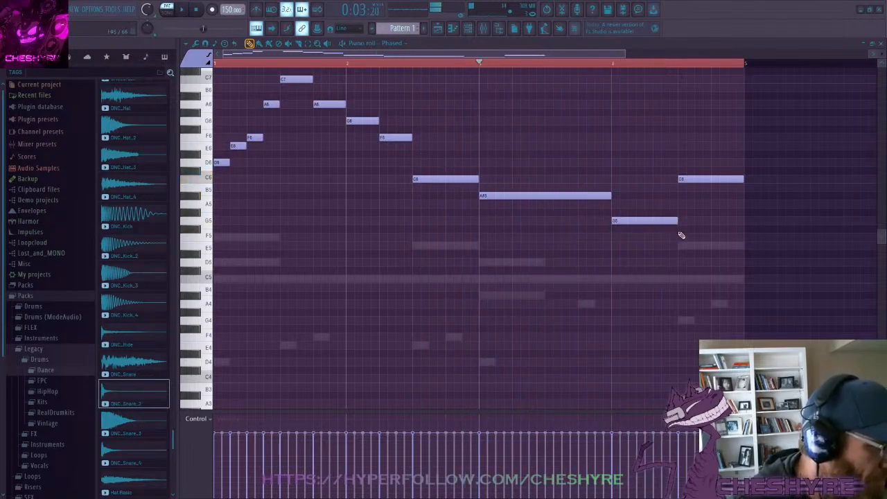
pyautogui.click(681, 237)
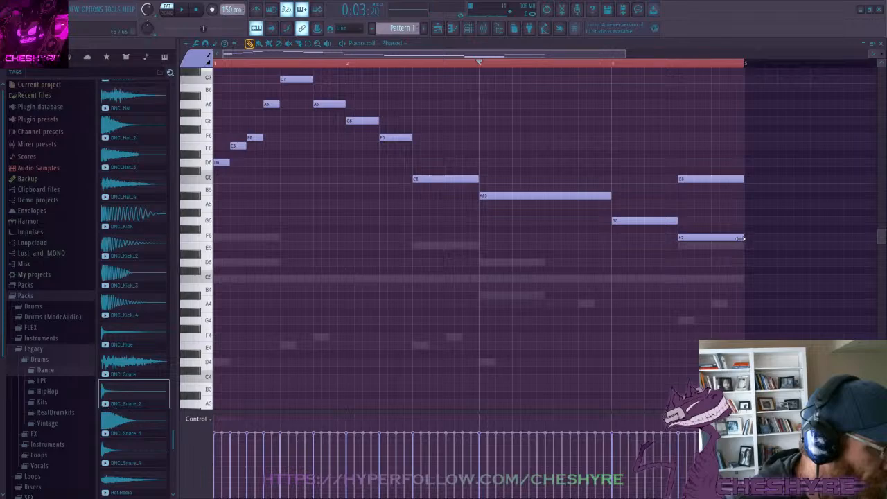
pyautogui.moveTo(741, 237); pyautogui.dragTo(694, 237)
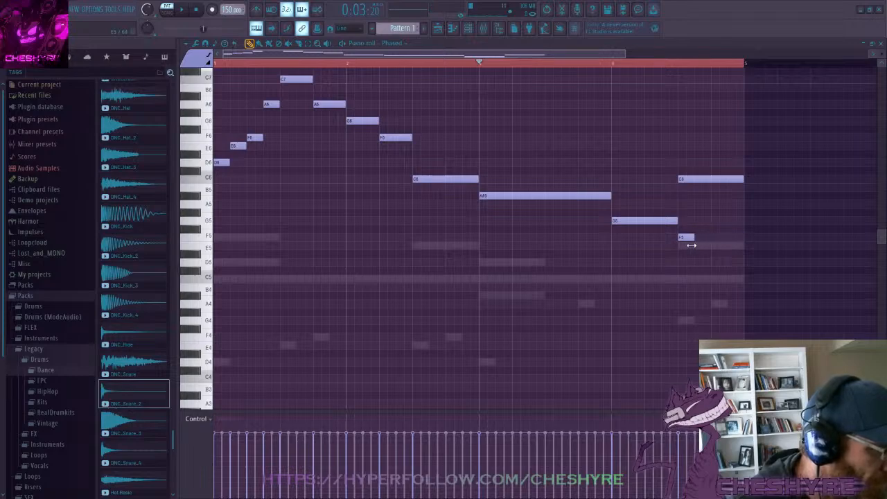
# Add half-beat E5 and D5 notes after the F5 in bar 4, trim the C6 to the bar's last half beat, and start playback
pyautogui.click(698, 245)
pyautogui.click(713, 262)
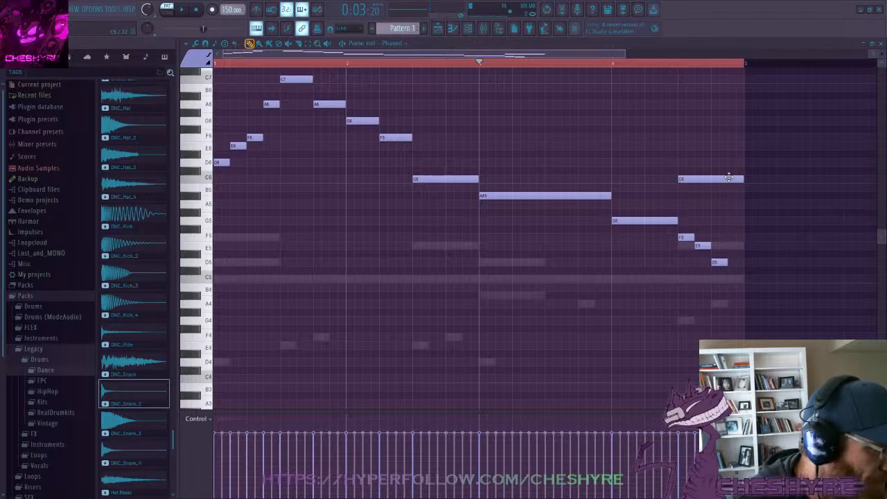
pyautogui.moveTo(730, 178)
pyautogui.mouseDown()
pyautogui.moveTo(752, 182)
pyautogui.moveTo(744, 179)
pyautogui.mouseUp()
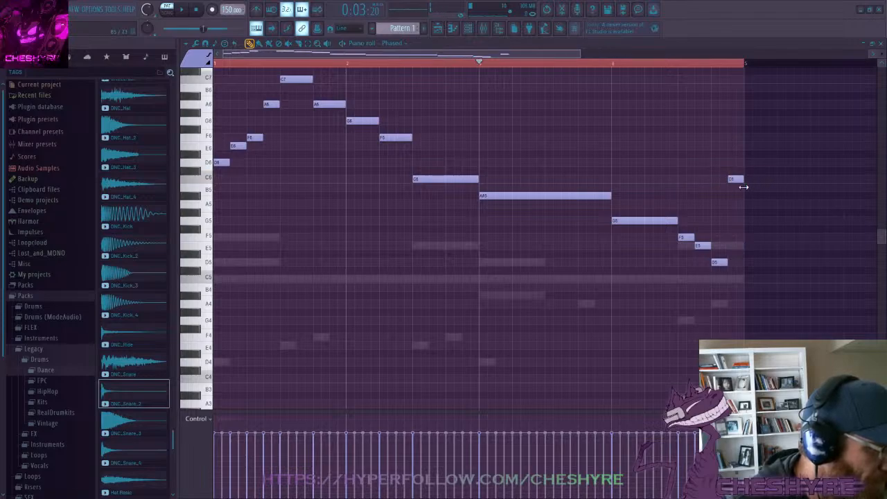
pyautogui.press('space')
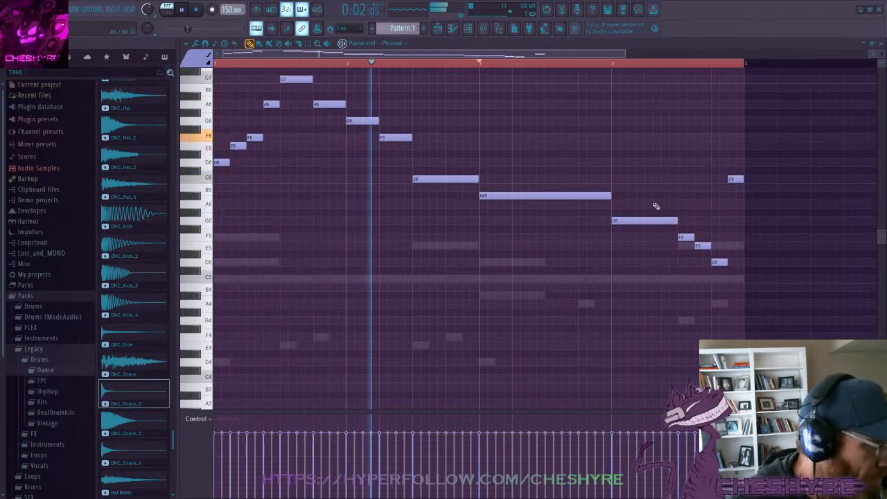
# Lower the first five Phased notes in bar 1, D6 through C7, by one octave
pyautogui.scroll(3, 354, 208)
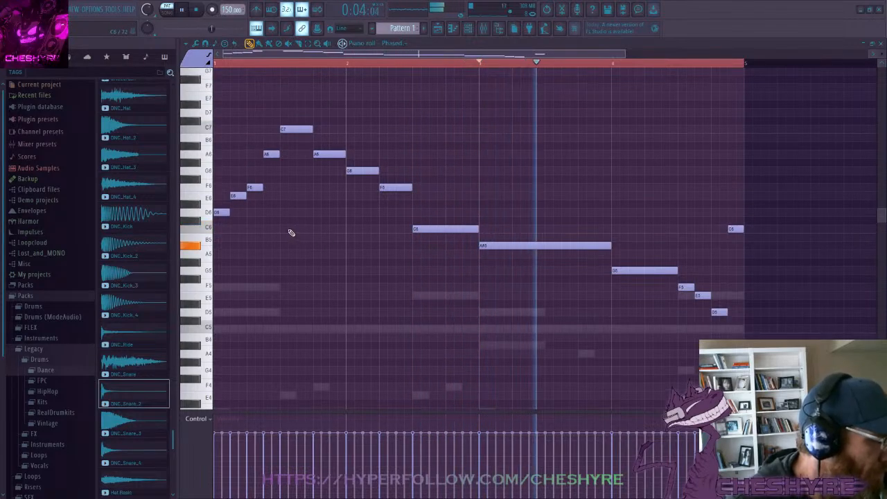
pyautogui.moveTo(218, 135); pyautogui.dragTo(276, 233)
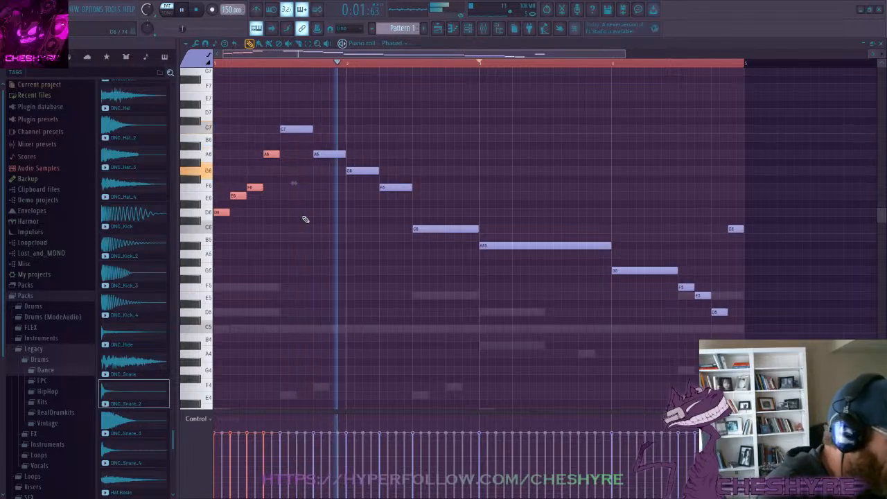
pyautogui.hotkey('ctrl', 'Down')
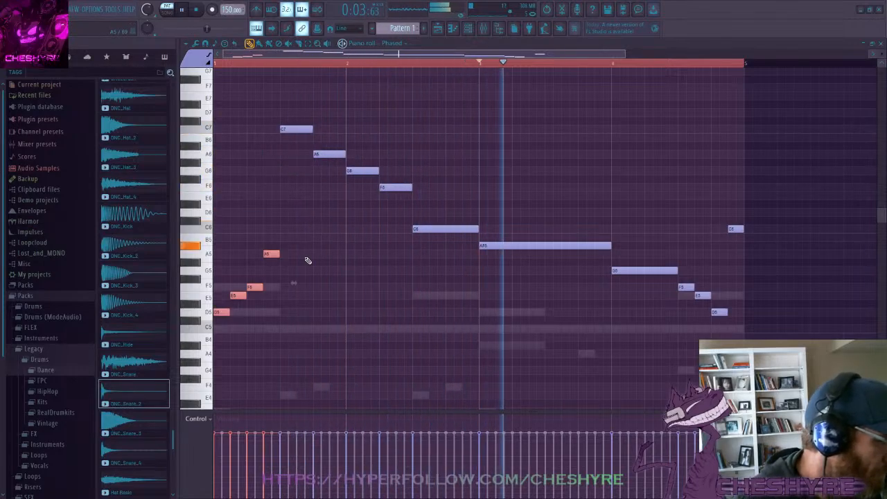
pyautogui.click(294, 129)
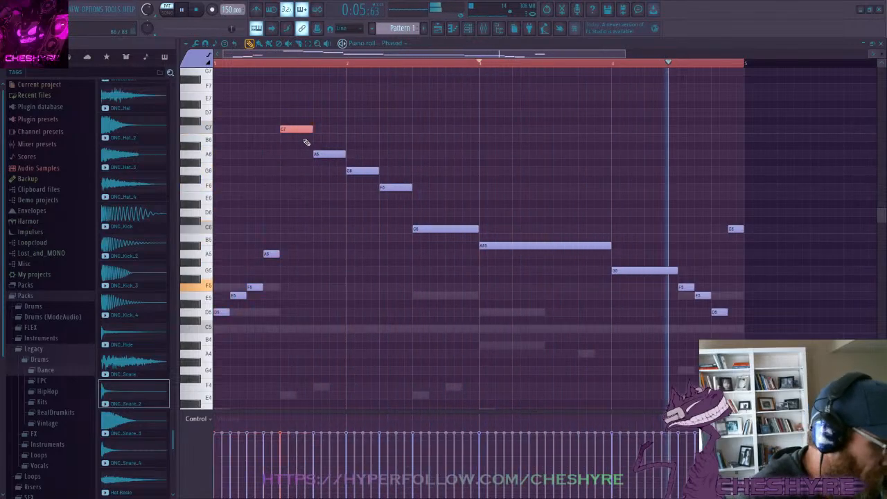
pyautogui.hotkey('ctrl', 'Down')
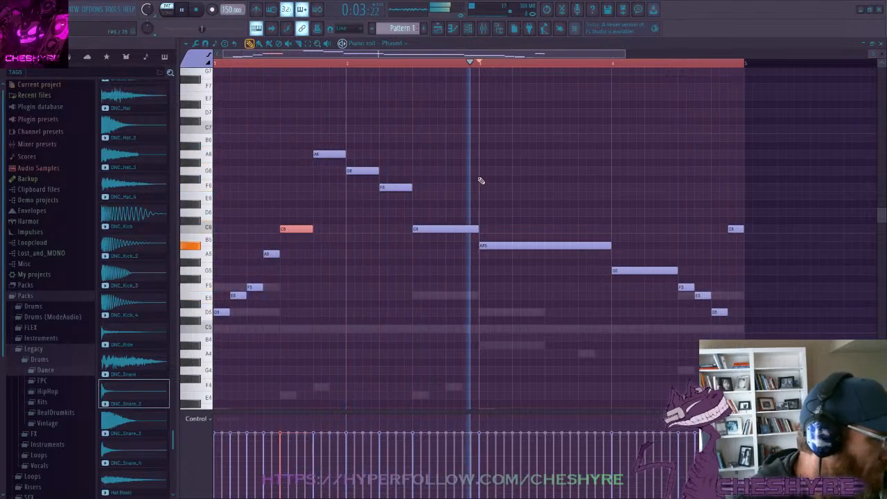
# Lower the C6 note on beat 3 of bar 2 and the A#5 note in bar 3 by one octave
pyautogui.scroll(-3, 587, 190)
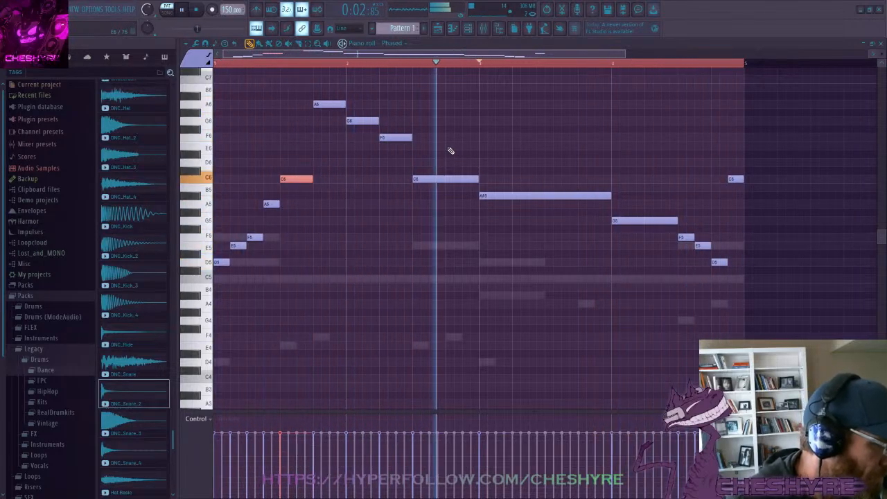
pyautogui.moveTo(446, 150); pyautogui.dragTo(560, 251)
pyautogui.hotkey('ctrl', 'Down')
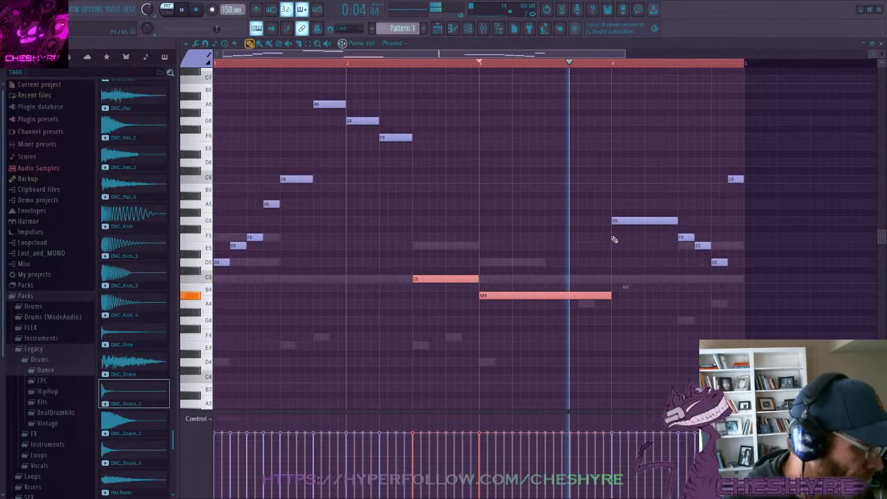
# Close the piano roll, unmute the channels from DNC_Snare_2 through BassGruffy, listen to the pattern, and stop playback
pyautogui.click(880, 44)
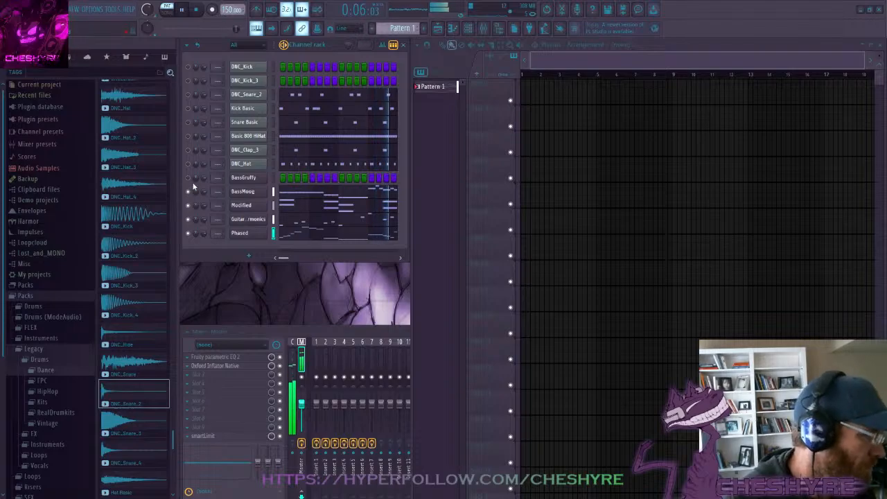
pyautogui.click(189, 164)
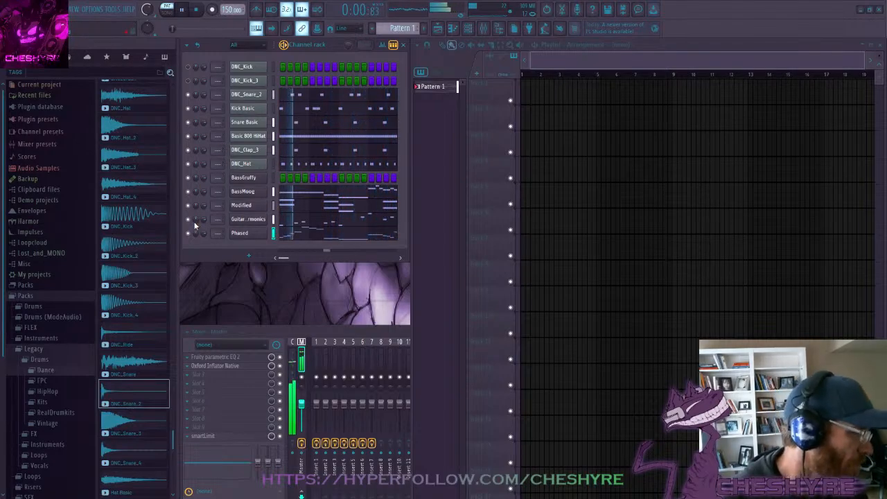
pyautogui.press('space')
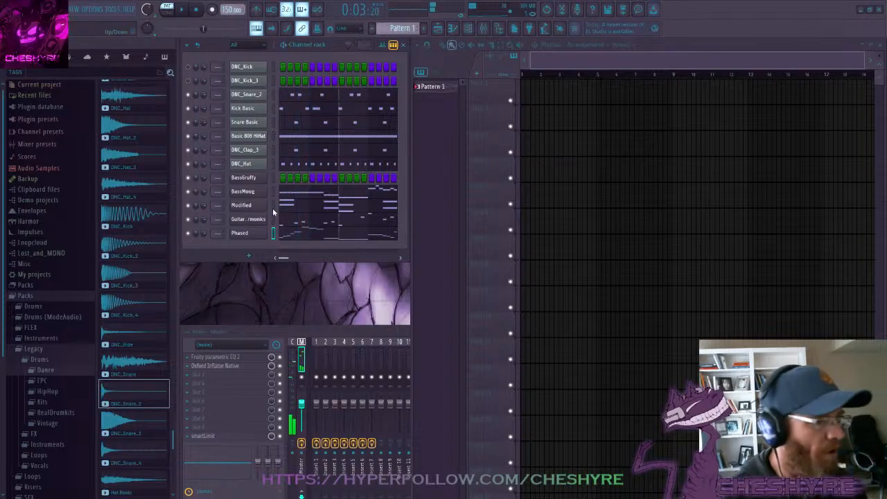
pyautogui.click(197, 9)
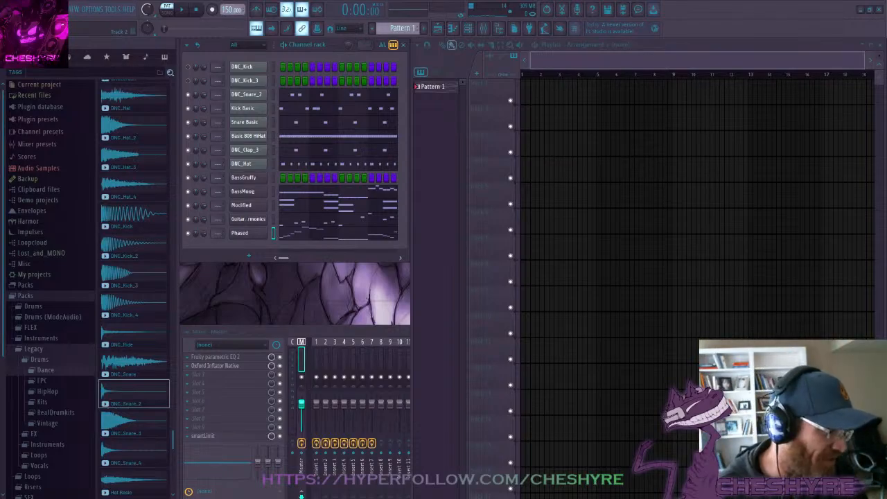
# Hide the mixer, route all selected channels to separate mixer tracks, and put DNC_Kick on track 2
pyautogui.click(350, 340)
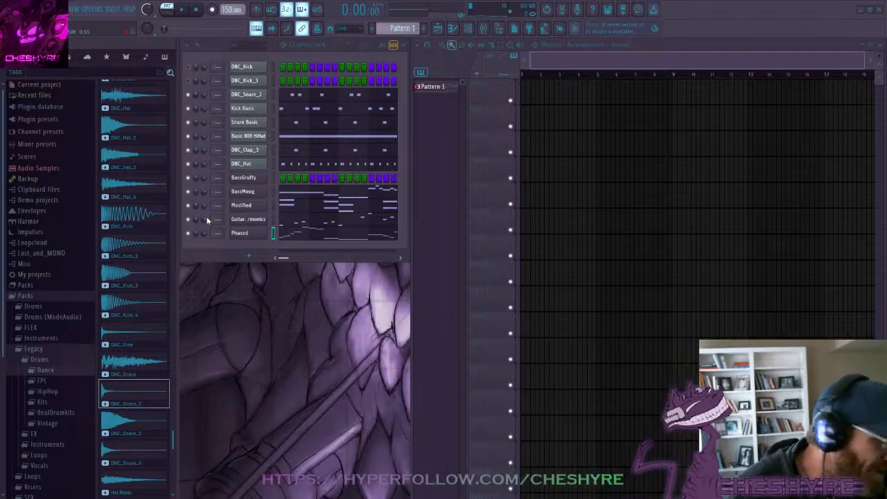
pyautogui.press('F9')
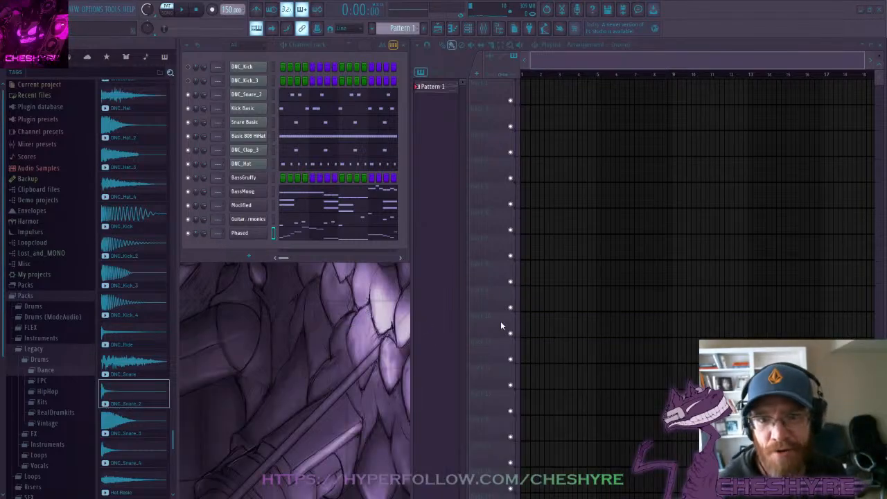
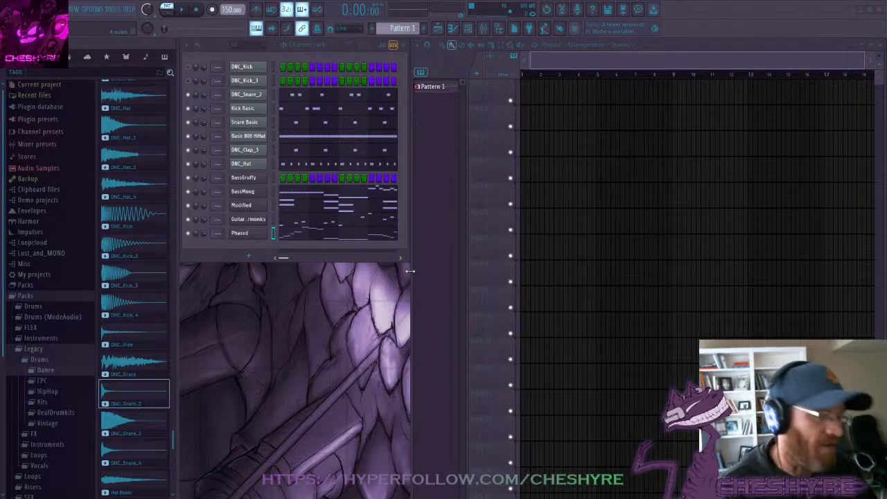
pyautogui.moveTo(323, 261); pyautogui.dragTo(324, 306)
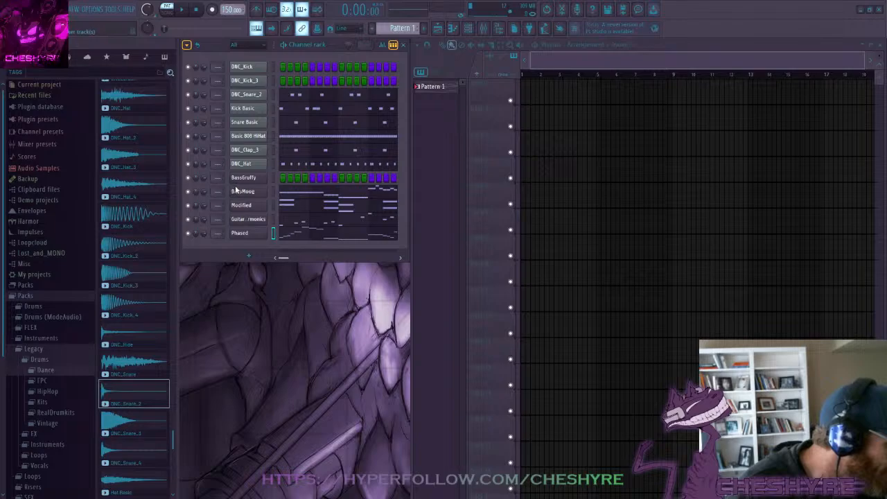
pyautogui.click(273, 68)
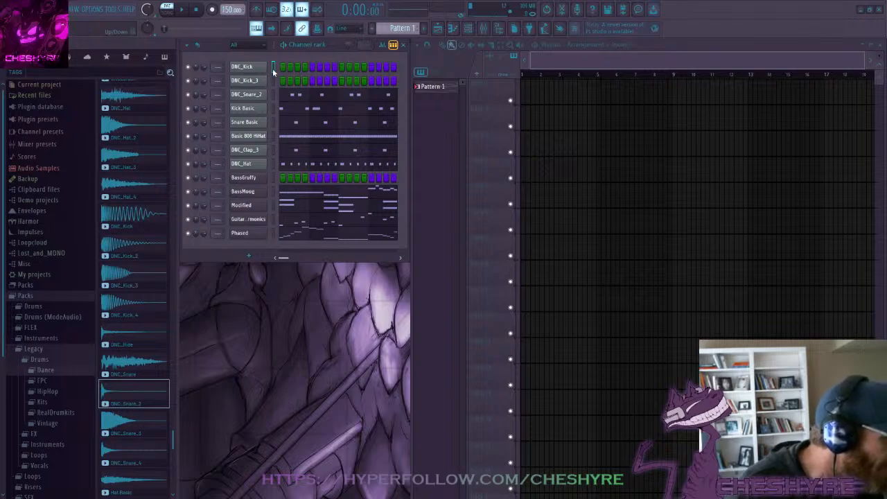
pyautogui.doubleClick(273, 67)
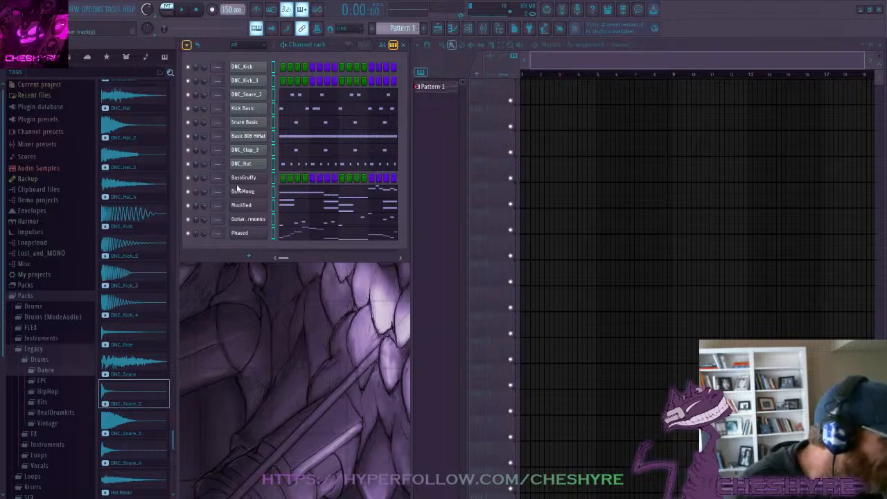
pyautogui.hotkey('ctrl', 'l')
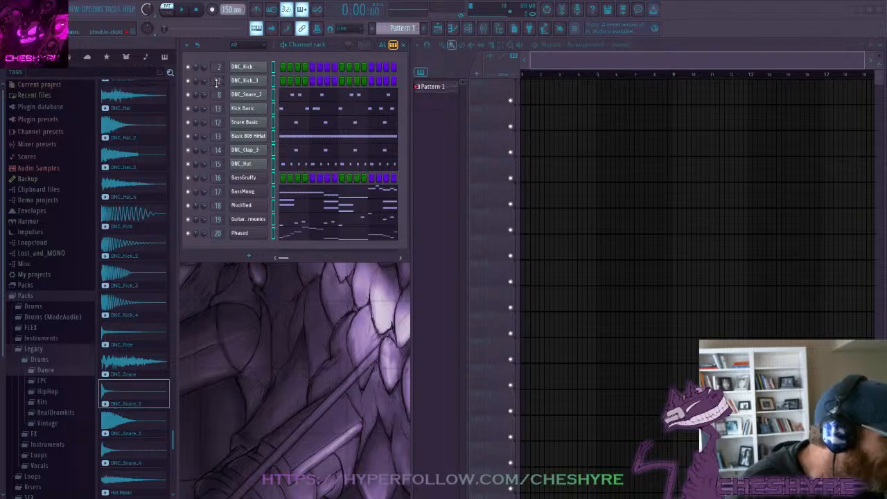
# Reassign the channels from DNC_Kick_3 down to BassGruffy to mixer tracks 3 through 10 in order
pyautogui.moveTo(217, 83); pyautogui.dragTo(213, 80)
pyautogui.scroll(1, 214, 81)
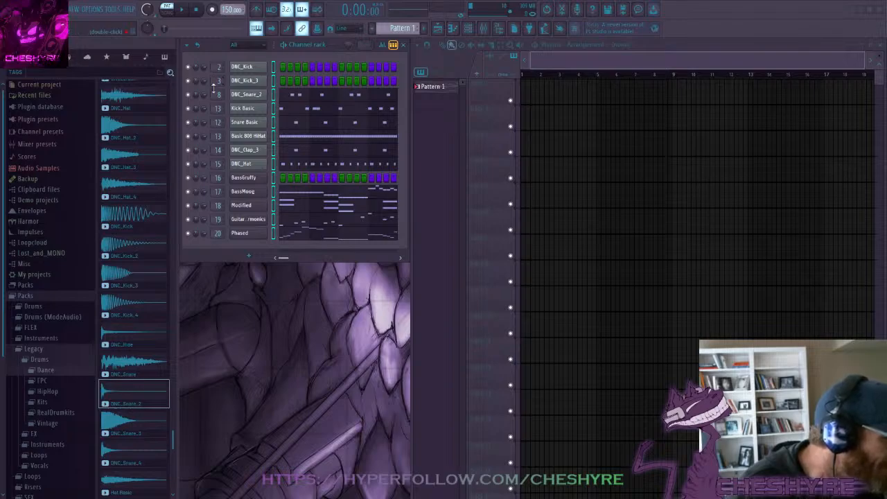
pyautogui.scroll(-4, 215, 95)
pyautogui.scroll(-2, 215, 108)
pyautogui.scroll(-6, 216, 109)
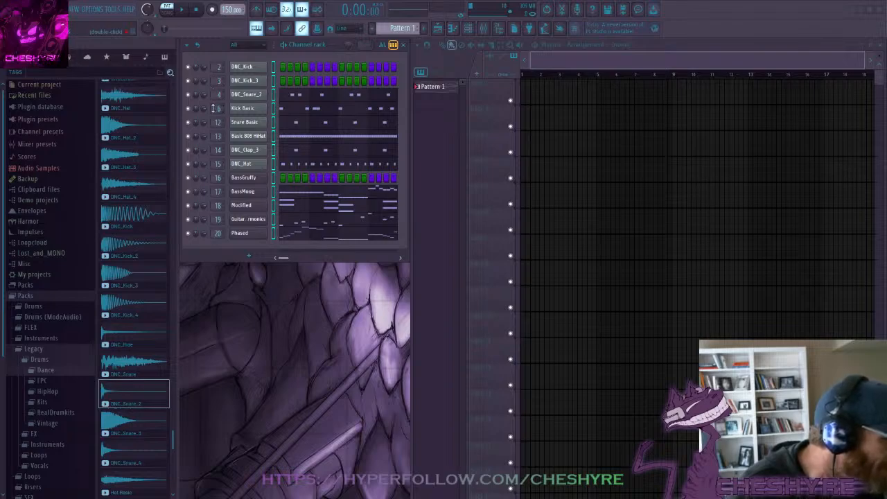
pyautogui.scroll(-5, 215, 122)
pyautogui.scroll(-6, 215, 136)
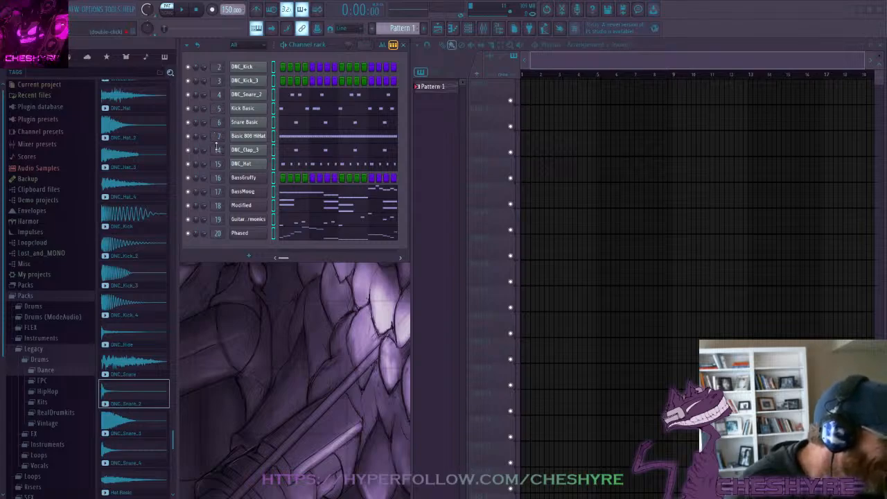
pyautogui.scroll(-6, 215, 150)
pyautogui.scroll(-6, 215, 162)
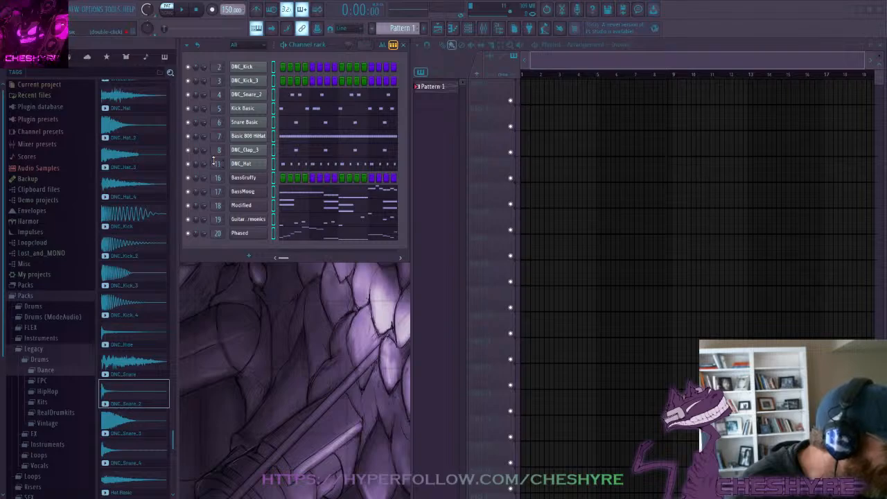
pyautogui.scroll(-4, 215, 178)
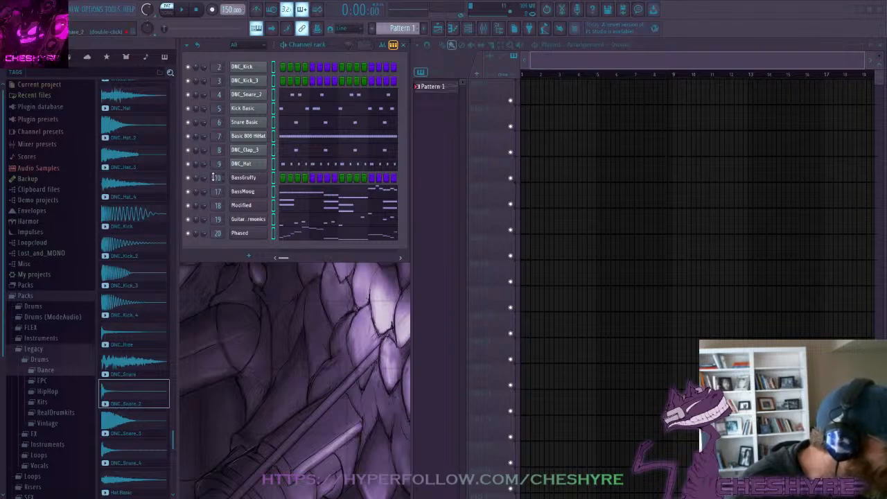
# Reassign BassMoog, Modified, Guitar harmonics and Phased to mixer tracks 11, 12, 13 and 14
pyautogui.scroll(-5, 215, 192)
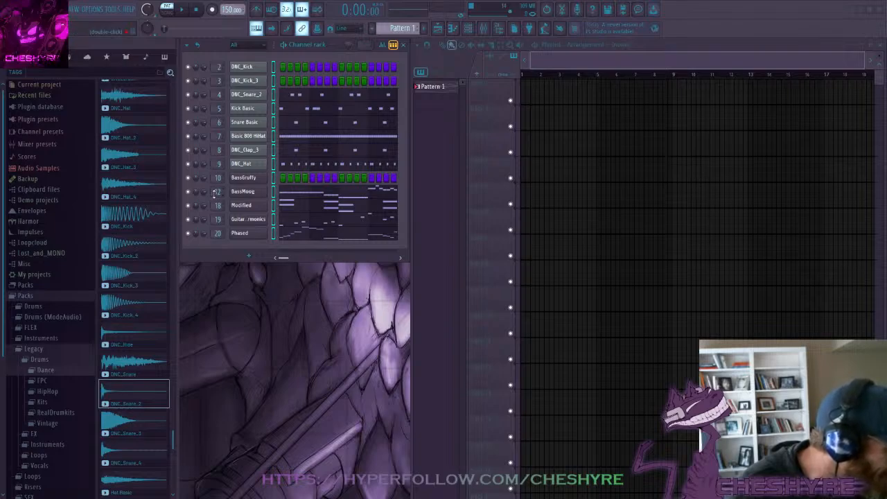
pyautogui.scroll(-1, 215, 192)
pyautogui.scroll(-6, 215, 206)
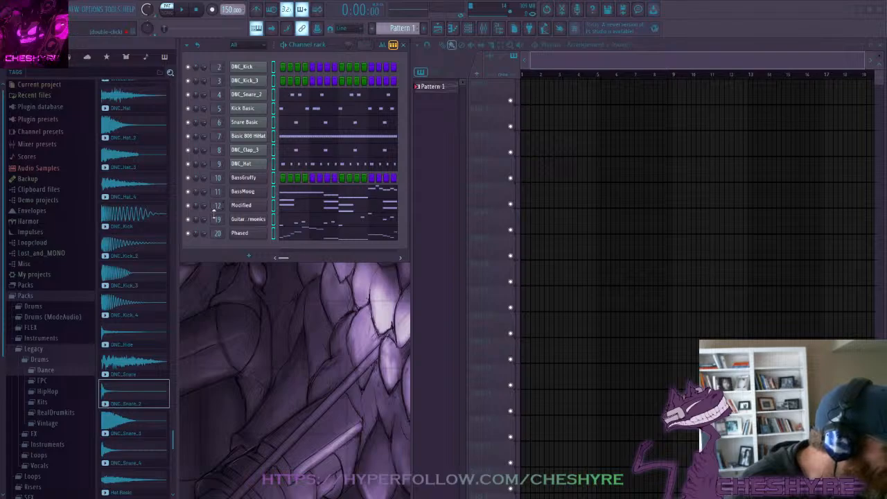
pyautogui.scroll(-6, 215, 219)
pyautogui.scroll(-5, 216, 234)
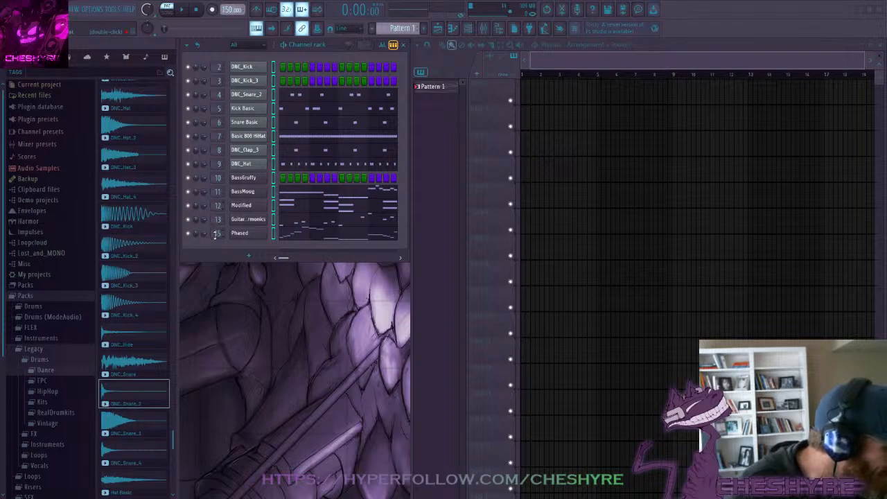
pyautogui.scroll(-1, 216, 234)
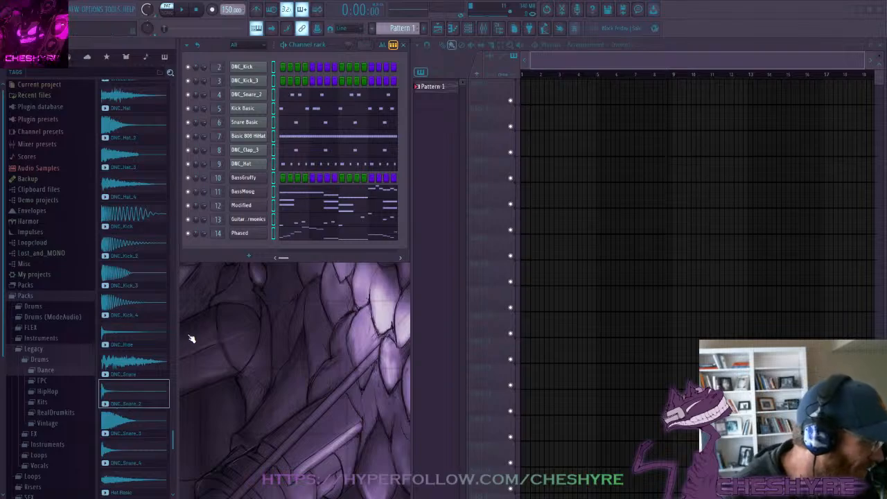
# Show the mixer, inspect the Fruity Balance effect on Insert 2, and hide the mixer again
pyautogui.press('F9')
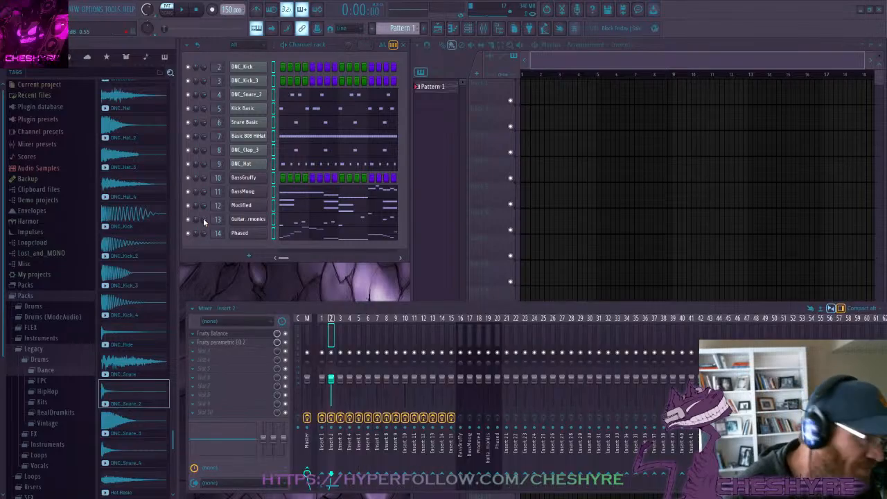
pyautogui.moveTo(335, 308)
pyautogui.mouseDown()
pyautogui.moveTo(467, 279)
pyautogui.moveTo(307, 302)
pyautogui.moveTo(354, 318)
pyautogui.moveTo(434, 290)
pyautogui.moveTo(344, 306)
pyautogui.moveTo(357, 311)
pyautogui.moveTo(335, 321)
pyautogui.moveTo(338, 277)
pyautogui.moveTo(338, 315)
pyautogui.mouseUp()
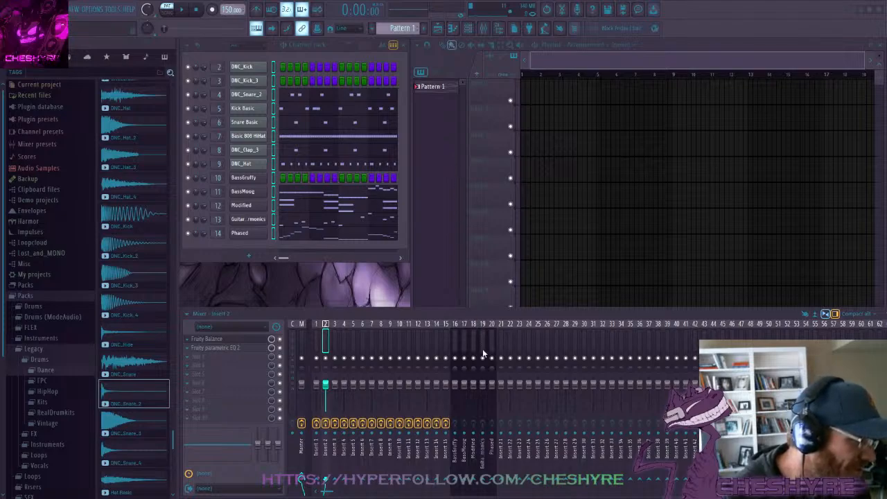
pyautogui.moveTo(483, 154); pyautogui.dragTo(624, 173)
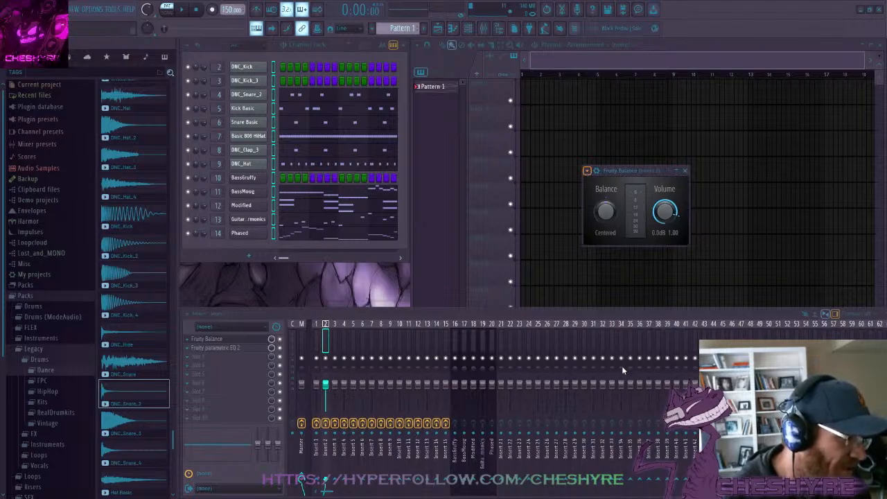
pyautogui.press('Escape')
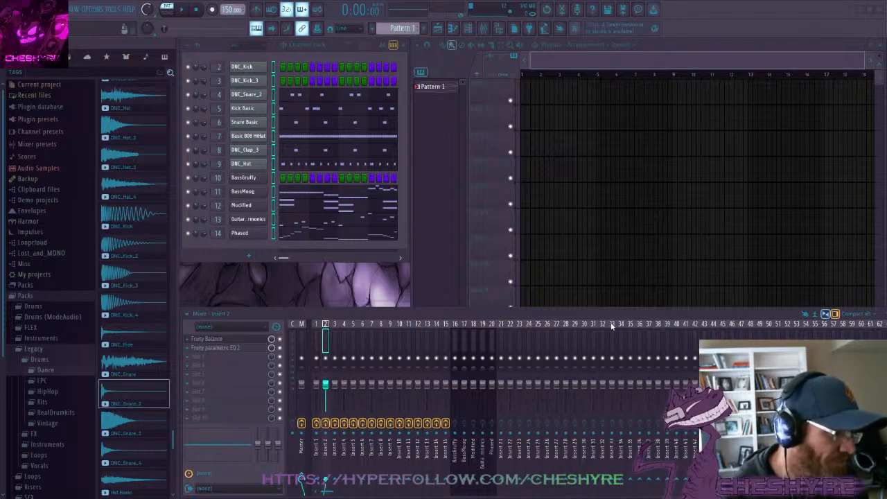
pyautogui.moveTo(612, 310); pyautogui.dragTo(389, 310)
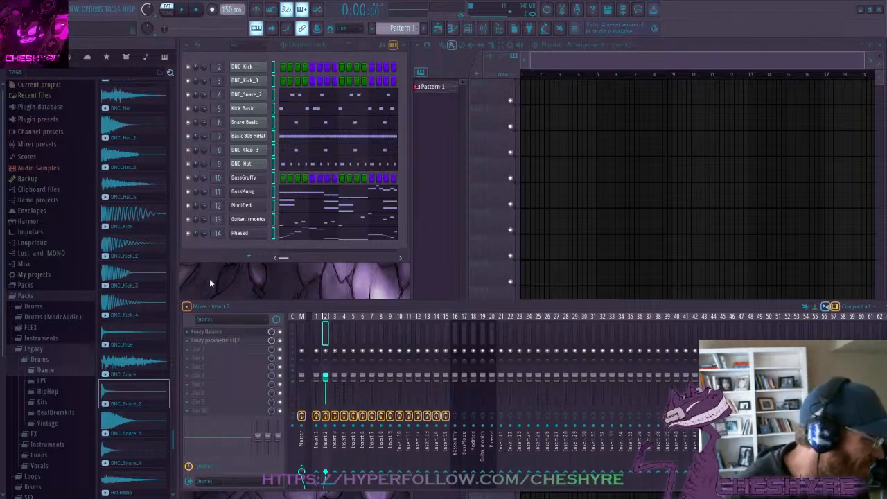
pyautogui.press('F9')
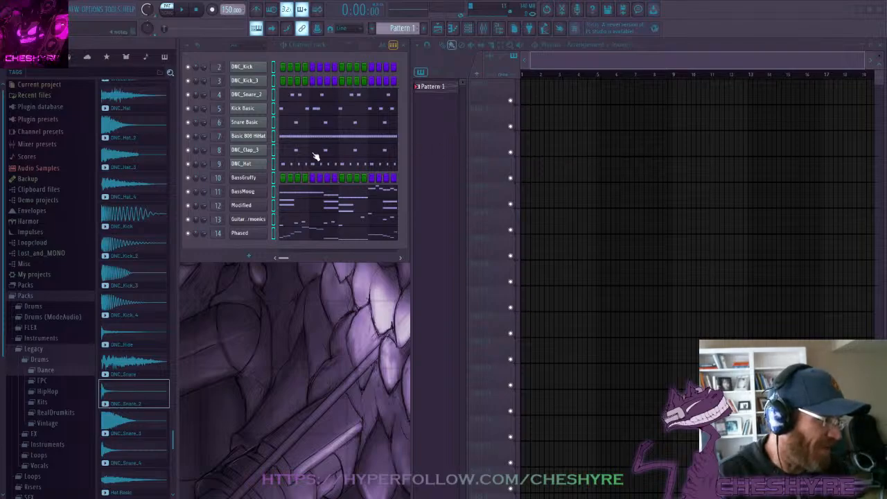
# Open the BassGruffy channel's synth settings
pyautogui.click(250, 178)
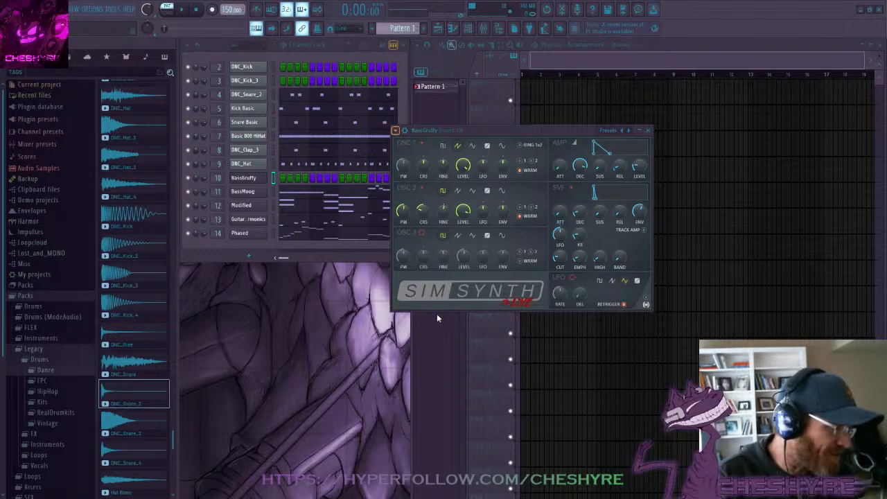
# Close the BassGruffy synth window and the Fruity Parametric EQ 2 window
pyautogui.press('Escape')
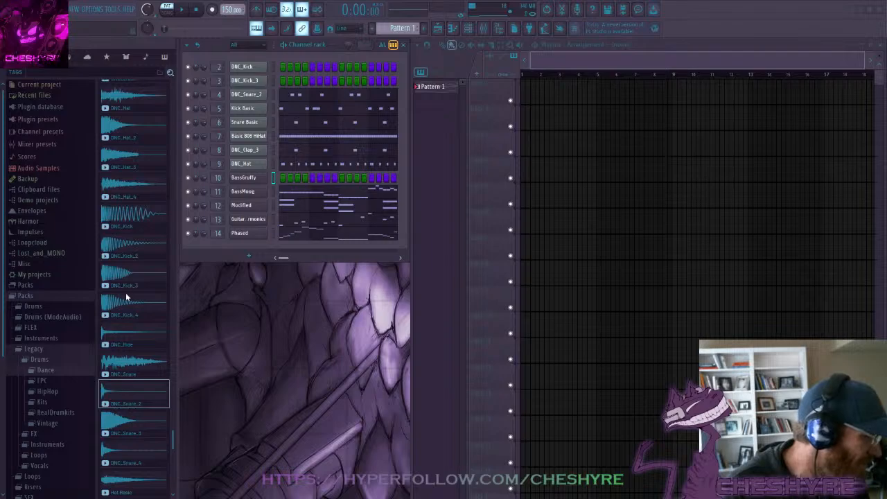
pyautogui.moveTo(299, 110); pyautogui.dragTo(431, 138)
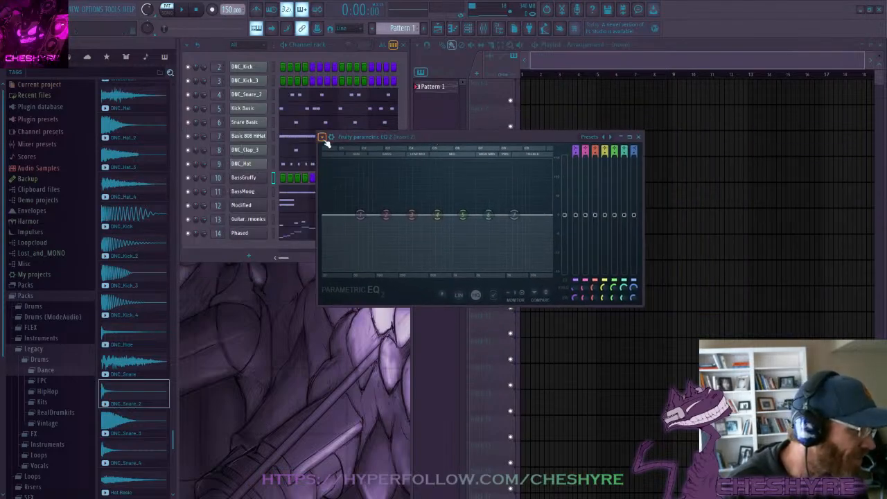
pyautogui.press('Escape')
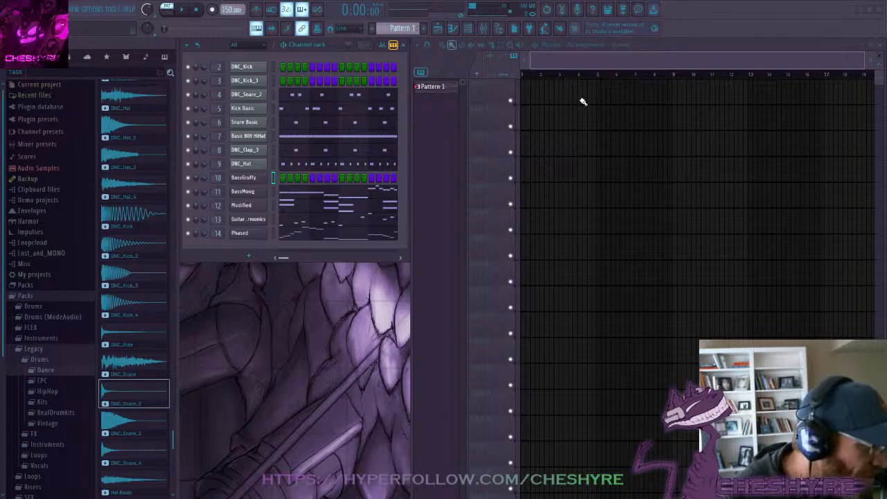
# Mute channels 10 to 14, from BassGruffy to Phased, and play back the remaining drum channels of Pattern 1
pyautogui.click(188, 192)
pyautogui.click(188, 206)
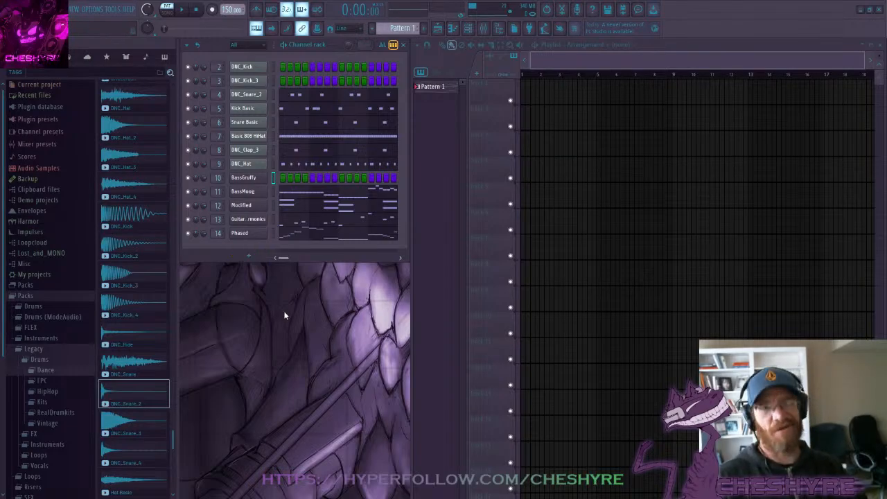
pyautogui.press('space')
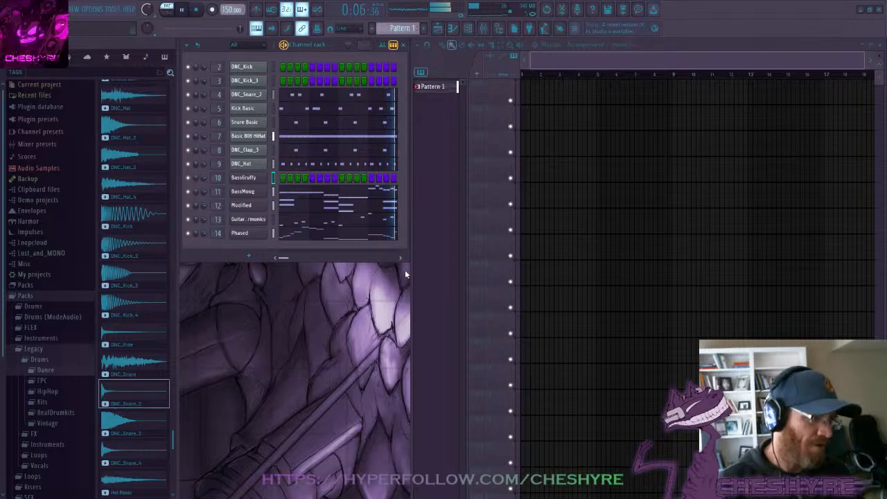
pyautogui.press('space')
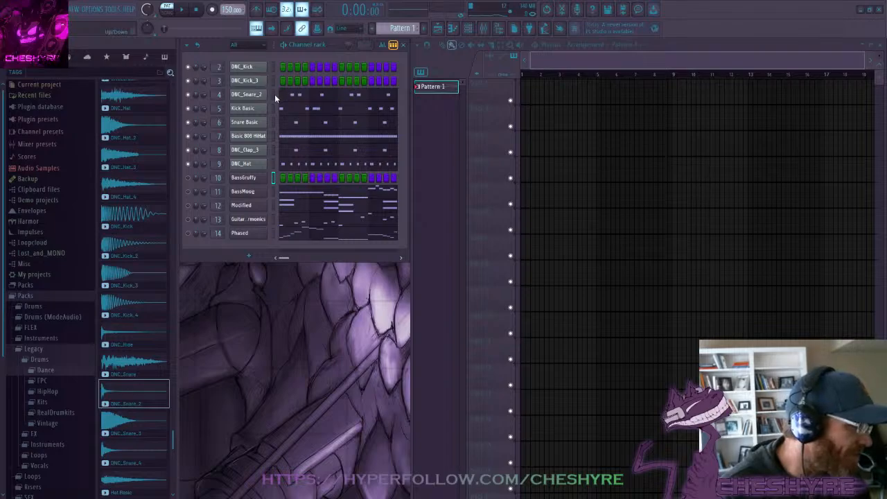
pyautogui.press('space')
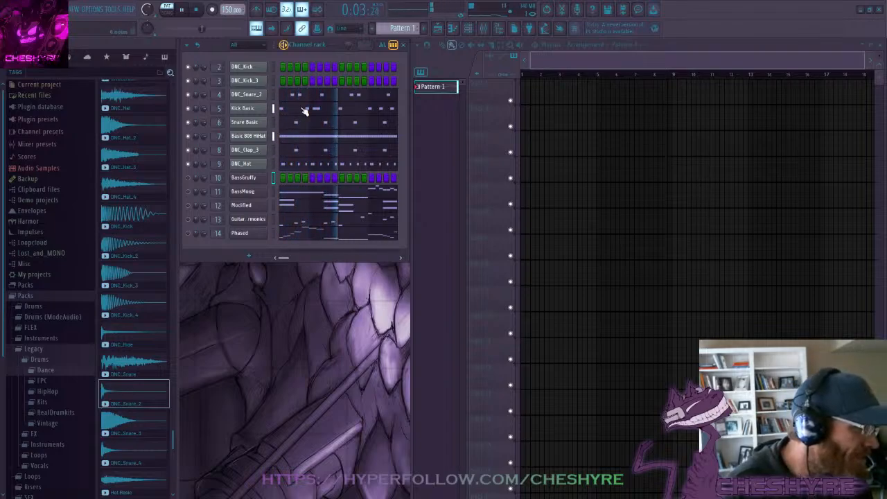
pyautogui.press('space')
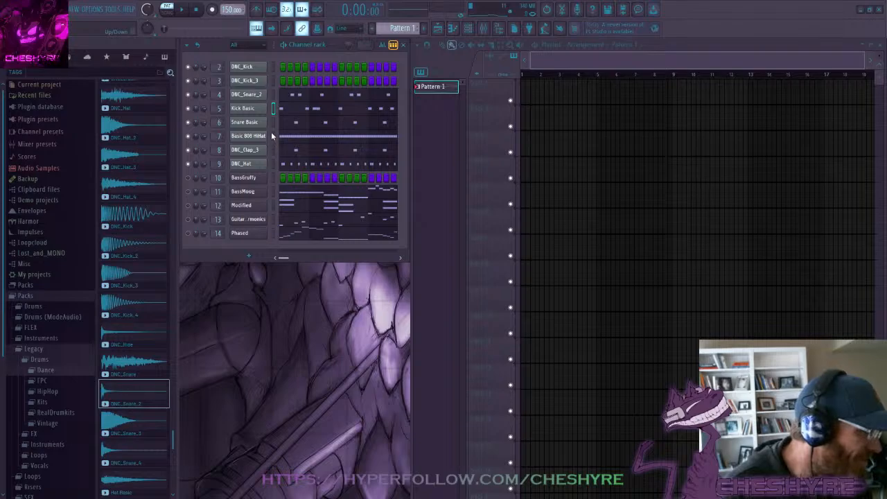
# Cut all Snare Basic notes from Pattern 1 and paste them into the same channel in Pattern 2
pyautogui.click(274, 124)
pyautogui.press('space')
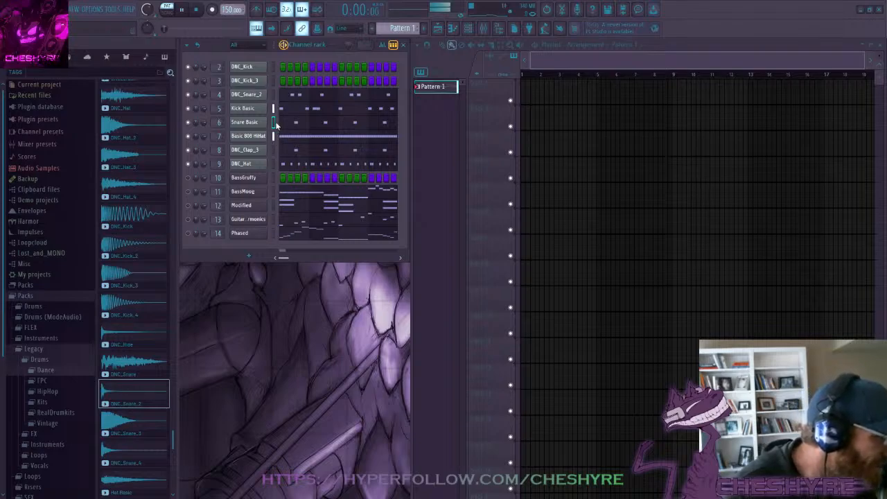
pyautogui.click(306, 128)
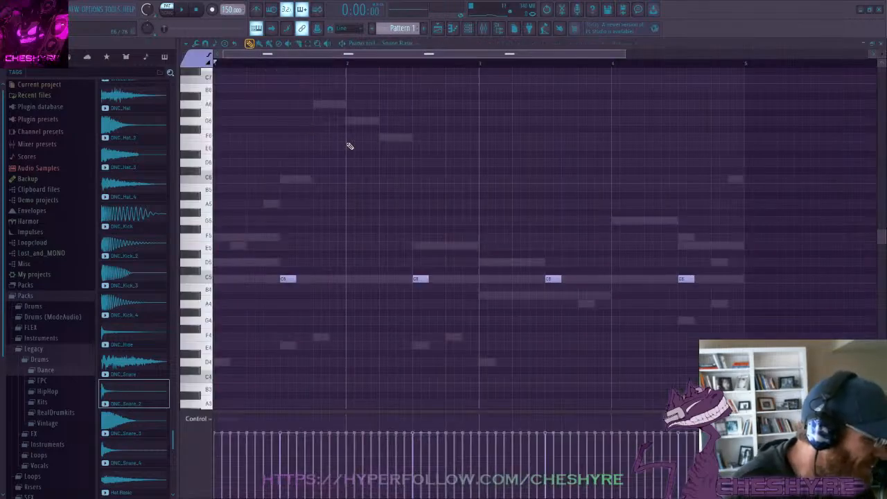
pyautogui.hotkey('ctrl', 'a')
pyautogui.hotkey('ctrl', 'x')
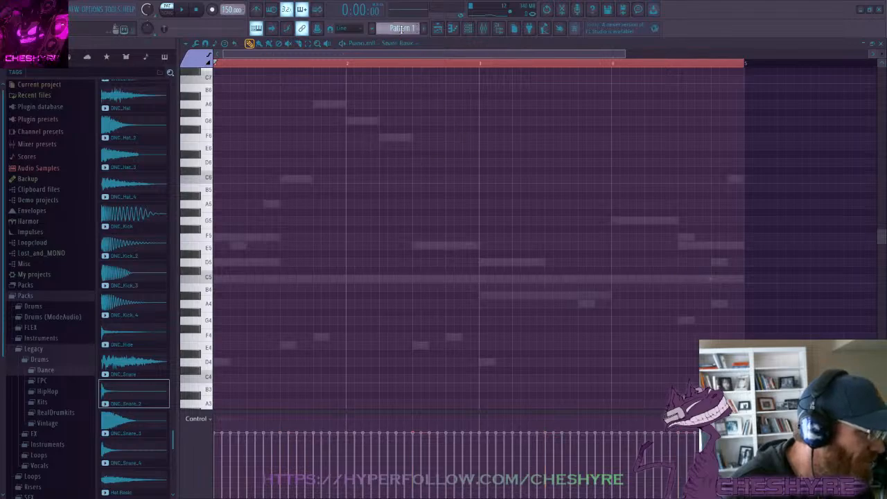
pyautogui.scroll(1, 402, 30)
pyautogui.hotkey('ctrl', 'v')
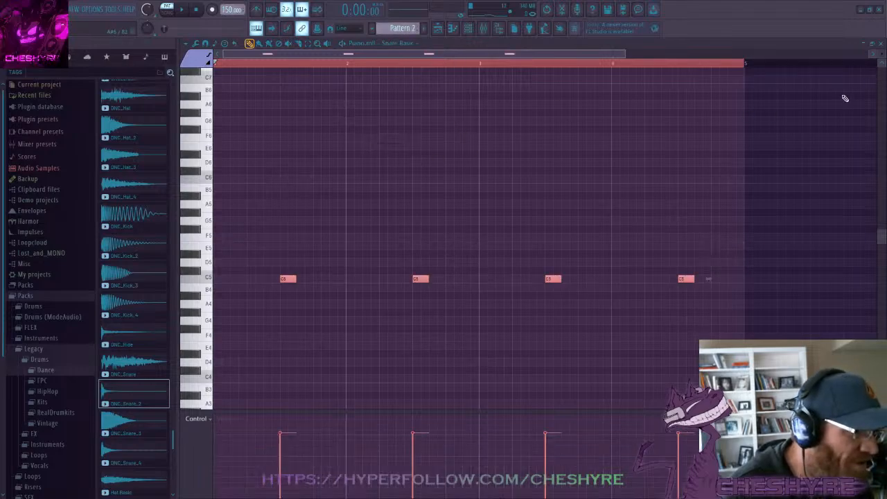
pyautogui.click(880, 43)
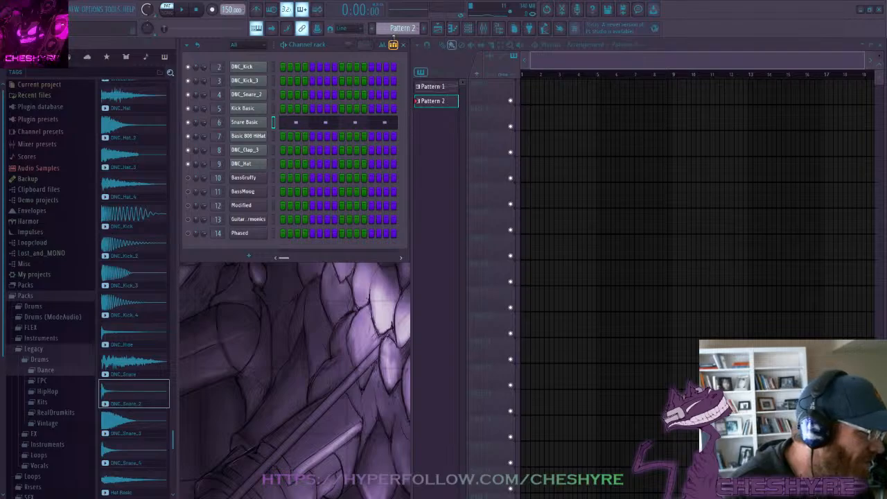
# Move all DNC_Snare_2 notes from Pattern 1 into the same channel in Pattern 3
pyautogui.scroll(-1, 393, 36)
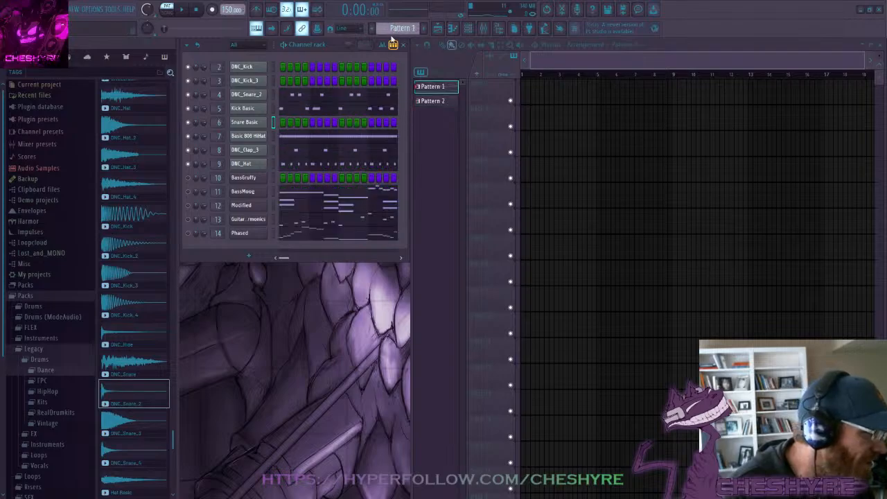
pyautogui.click(274, 94)
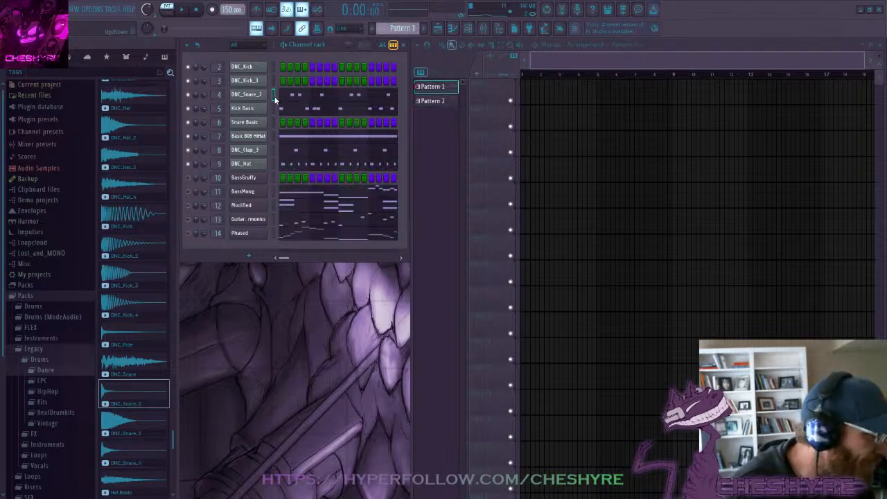
pyautogui.click(303, 99)
pyautogui.scroll(1, 400, 28)
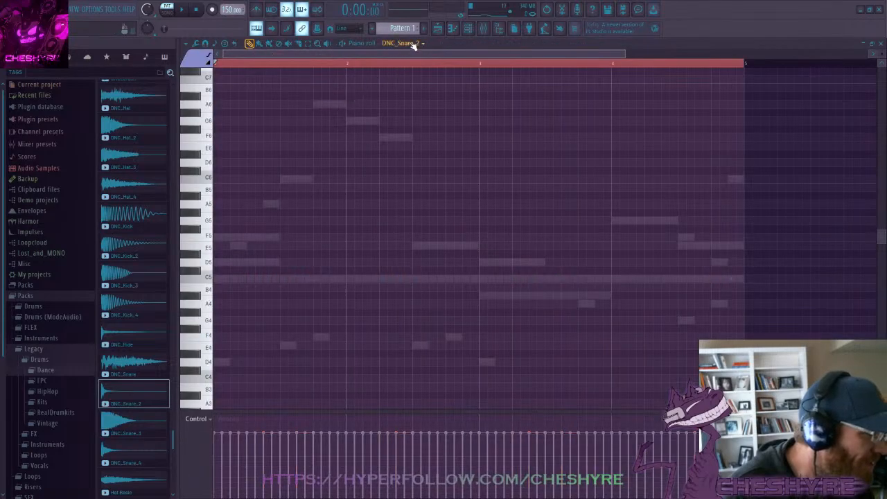
pyautogui.scroll(2, 400, 28)
pyautogui.scroll(-3, 400, 28)
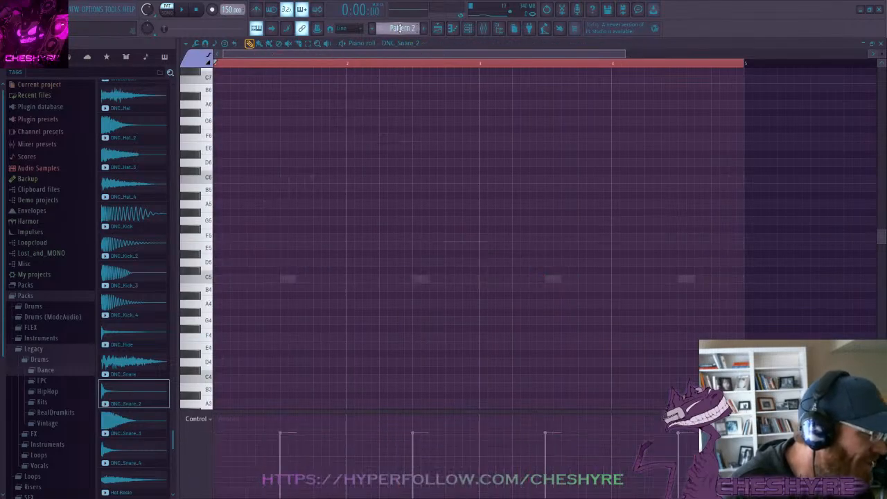
pyautogui.click(880, 43)
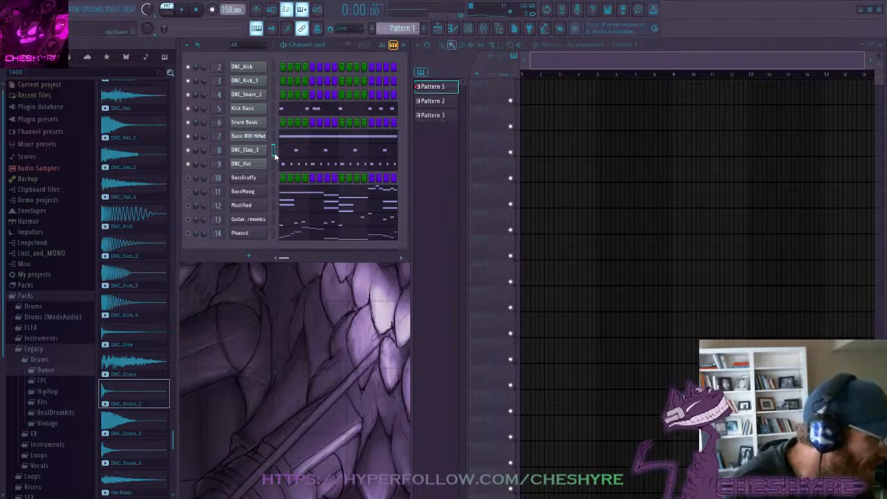
# Move all DNC_Clap_3 notes from Pattern 1 into the same channel in Pattern 4
pyautogui.click(301, 152)
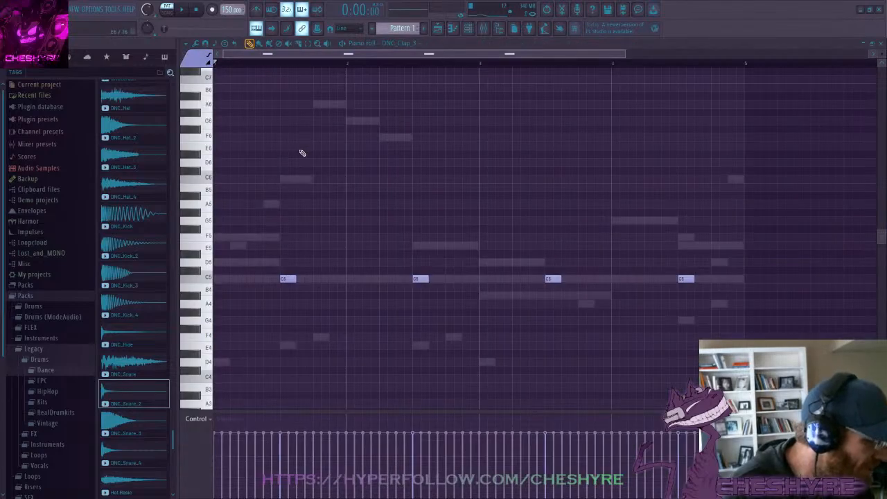
pyautogui.scroll(3, 400, 28)
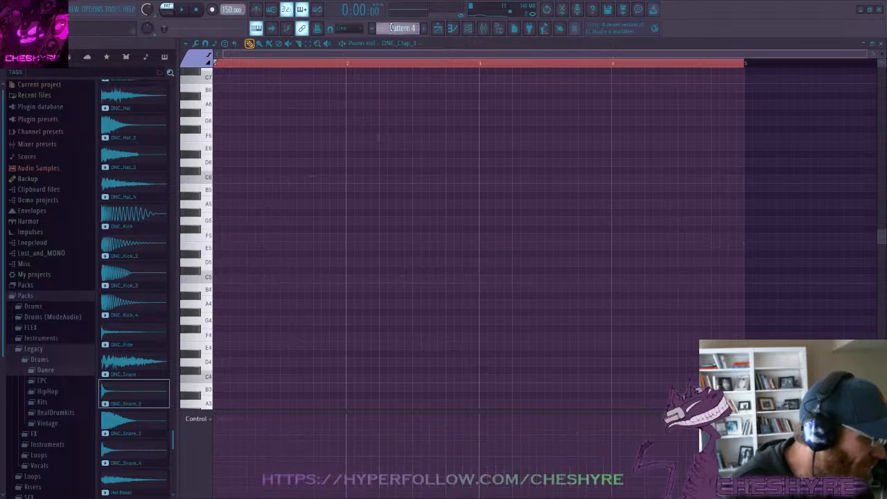
pyautogui.hotkey('ctrl', 'v')
pyautogui.click(881, 43)
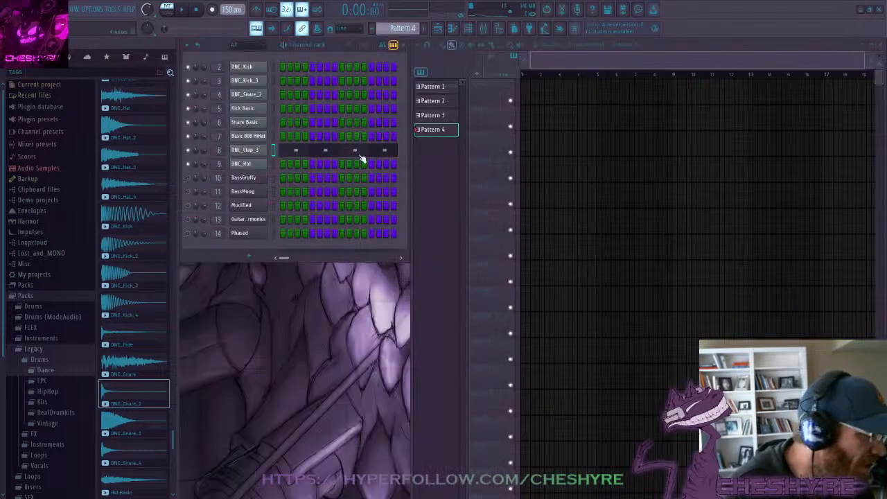
# Move all Basic 808 HiHat notes from Pattern 1 into the same channel in Pattern 5
pyautogui.click(445, 86)
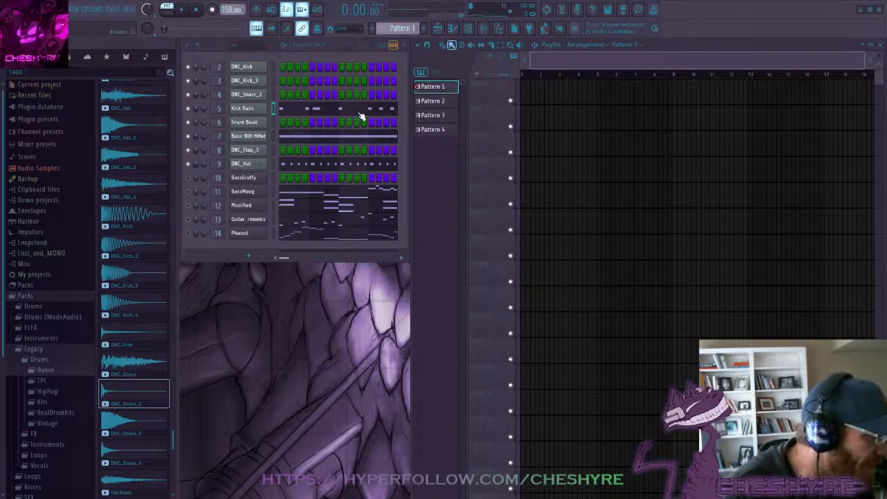
pyautogui.click(293, 140)
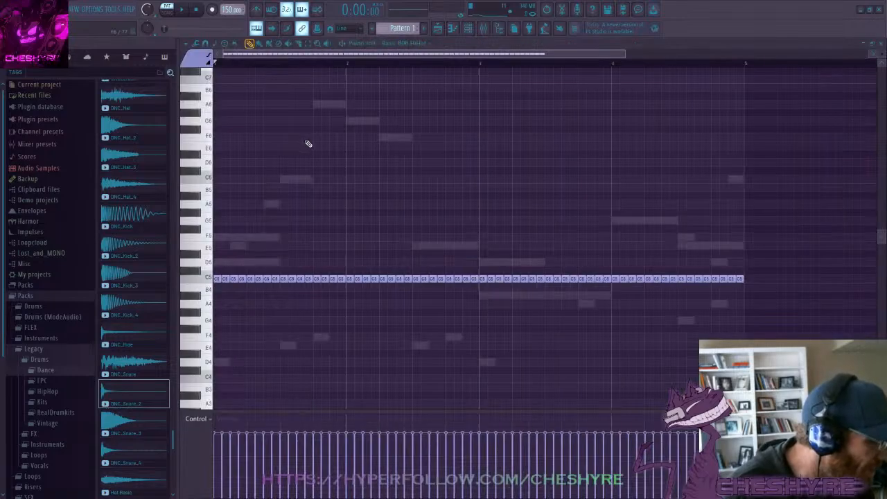
pyautogui.hotkey('ctrl', 'a')
pyautogui.hotkey('ctrl', 'x')
pyautogui.scroll(-3, 392, 28)
pyautogui.scroll(-1, 392, 28)
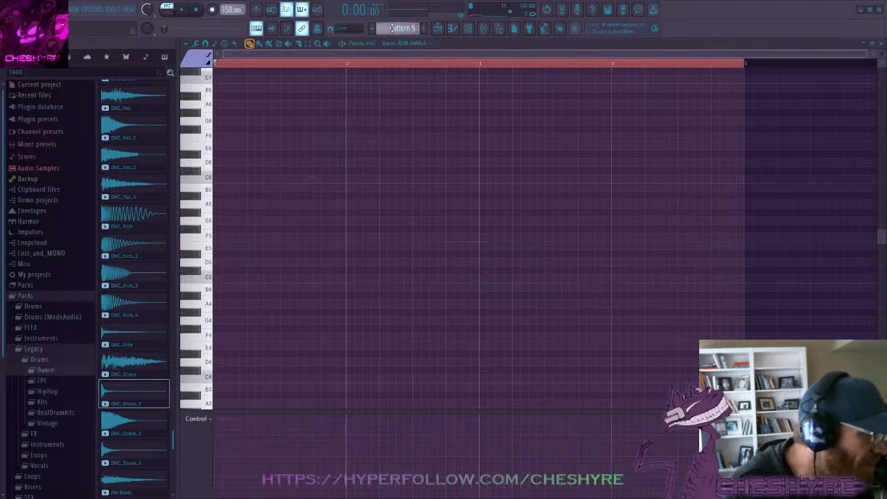
pyautogui.scroll(4, 392, 28)
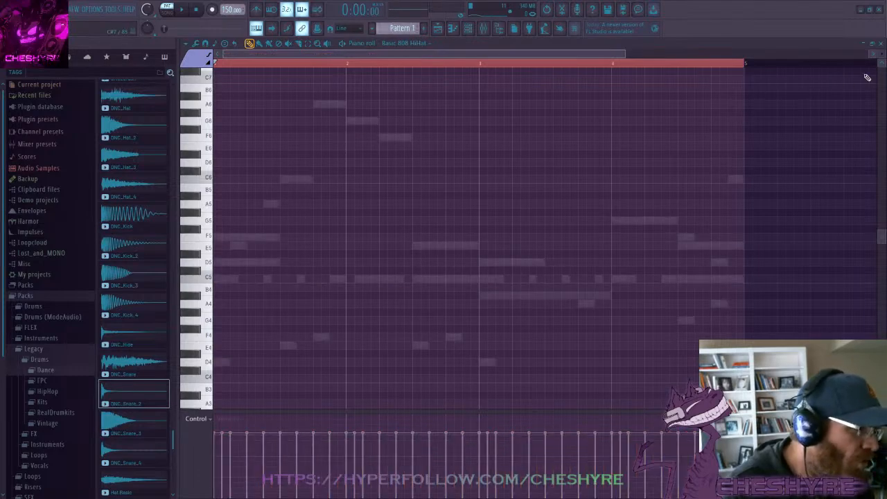
pyautogui.click(882, 44)
# Move all DNC_Hat notes from Pattern 1 into the same channel in Pattern 6
pyautogui.click(307, 168)
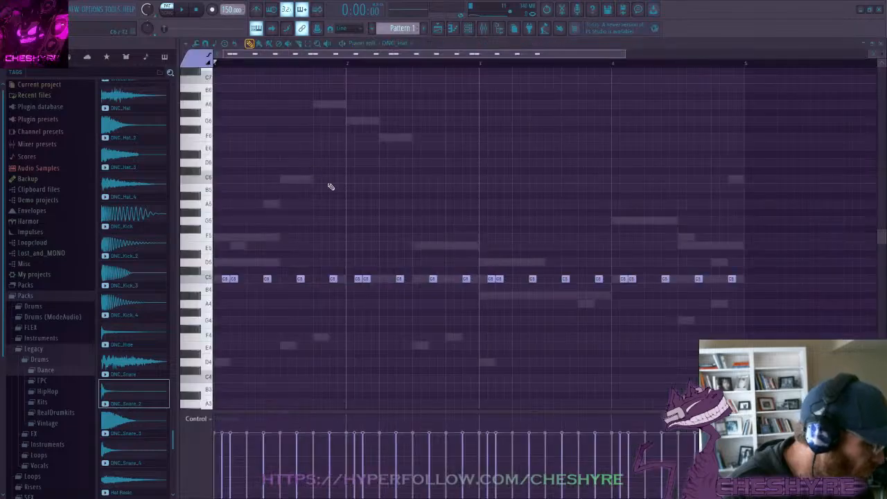
pyautogui.hotkey('ctrl', 'v')
pyautogui.scroll(-5, 396, 28)
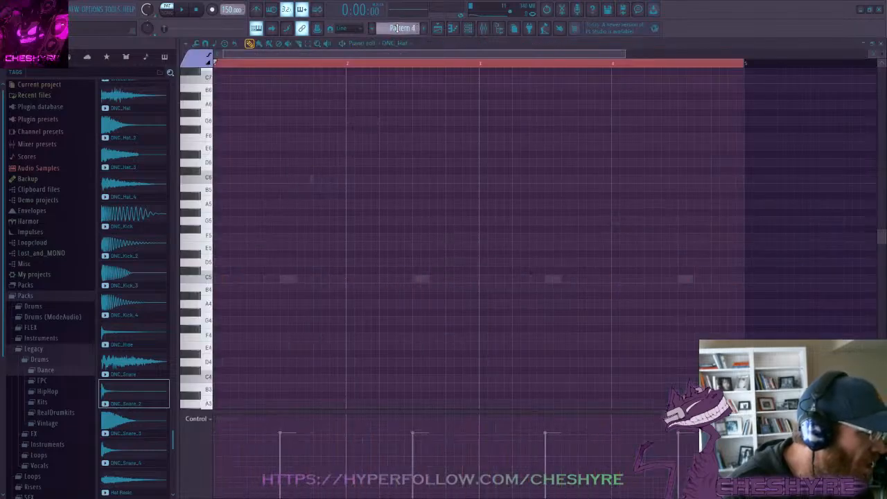
pyautogui.hotkey('ctrl', 'v')
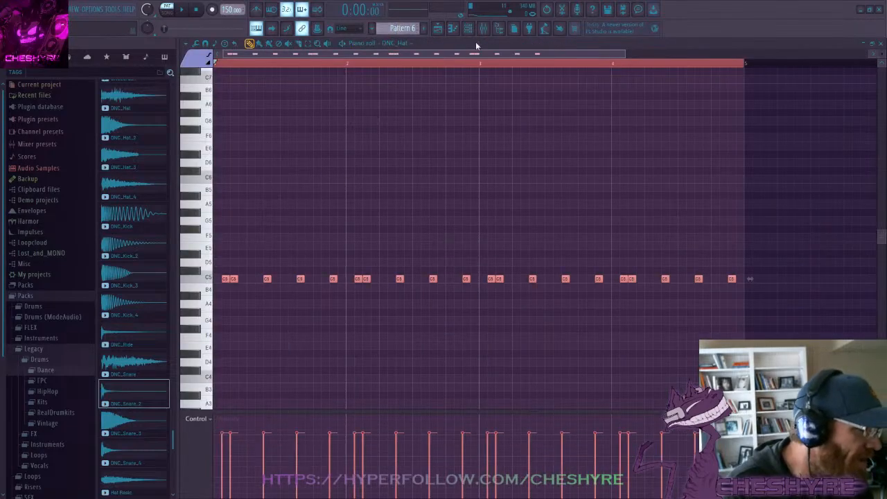
pyautogui.click(880, 43)
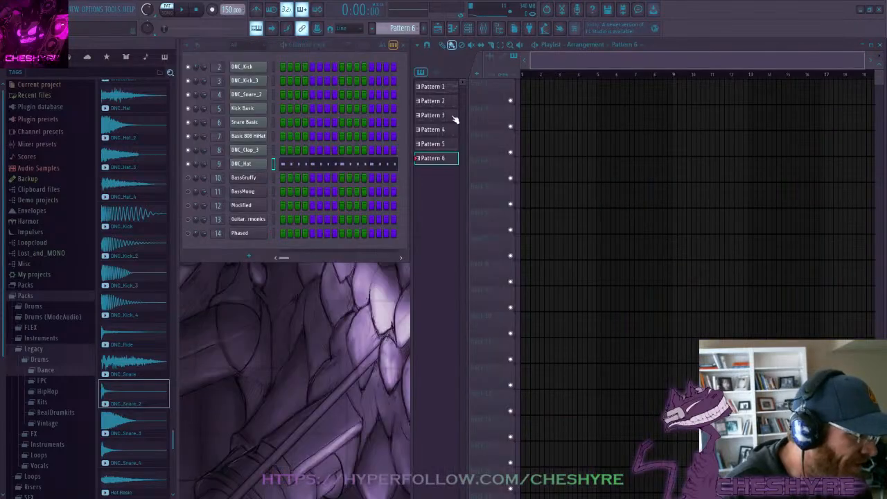
# Place Patterns 1, 2 and 3 in the playlist at bar 1 on Tracks 1, 2 and 3 respectively
pyautogui.click(438, 87)
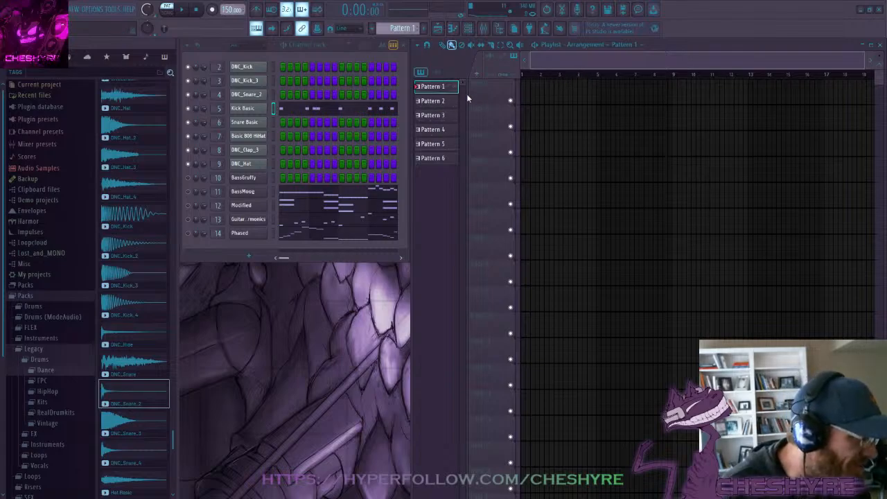
pyautogui.click(531, 90)
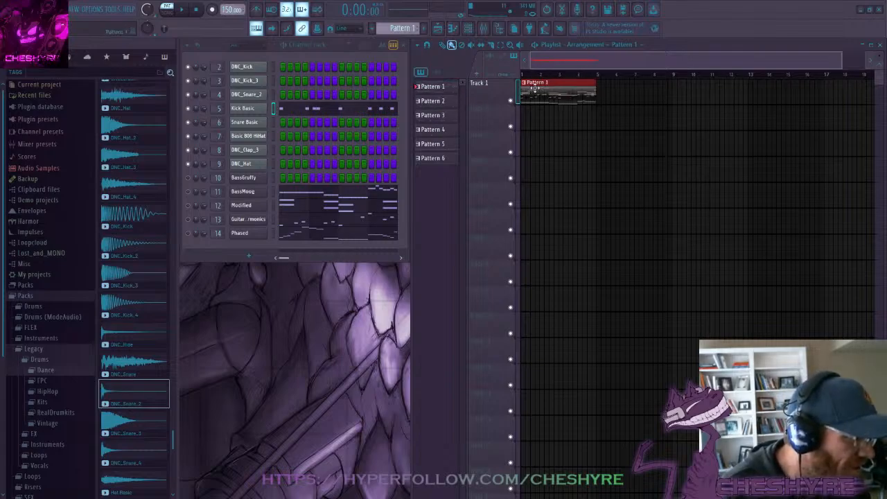
pyautogui.click(447, 102)
pyautogui.click(525, 118)
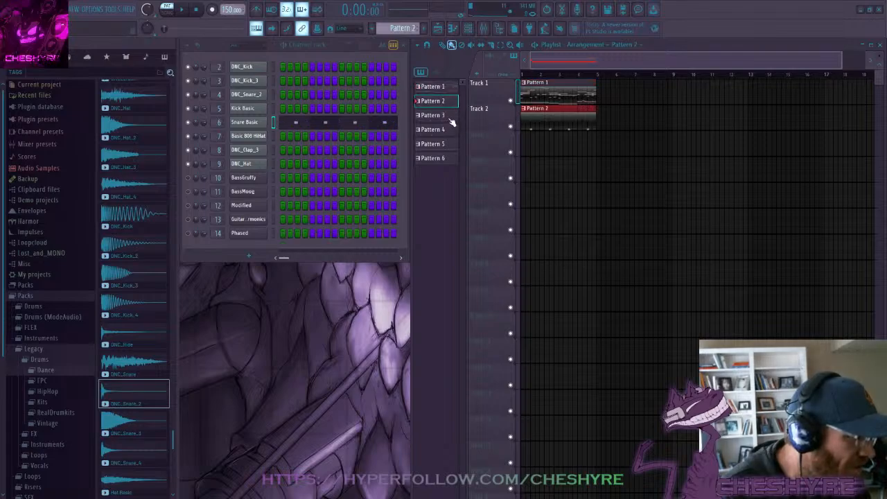
pyautogui.click(450, 116)
pyautogui.click(525, 136)
# Place Patterns 4, 5 and 6 in the playlist at bar 1 on Tracks 4, 5 and 6 respectively
pyautogui.click(438, 130)
pyautogui.click(525, 161)
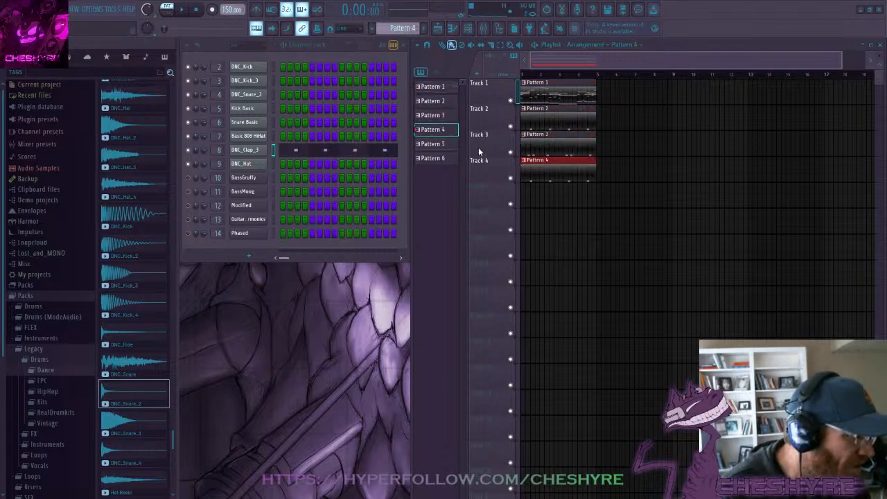
pyautogui.click(436, 143)
pyautogui.click(525, 187)
pyautogui.click(436, 158)
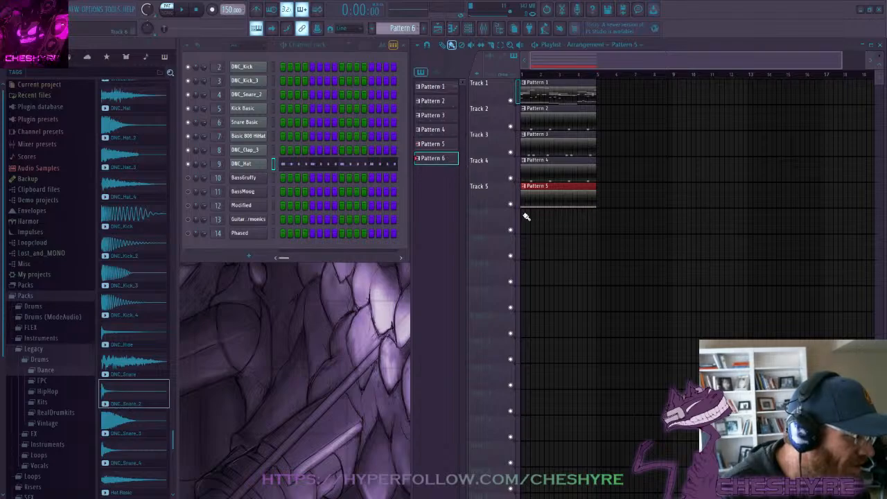
pyautogui.click(525, 212)
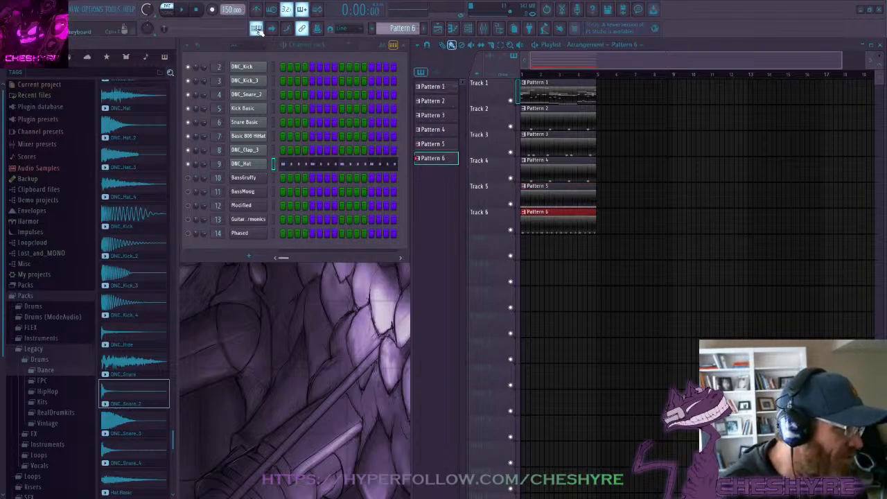
# Switch to song mode and play back the start of the playlist arrangement
pyautogui.click(167, 9)
pyautogui.click(181, 10)
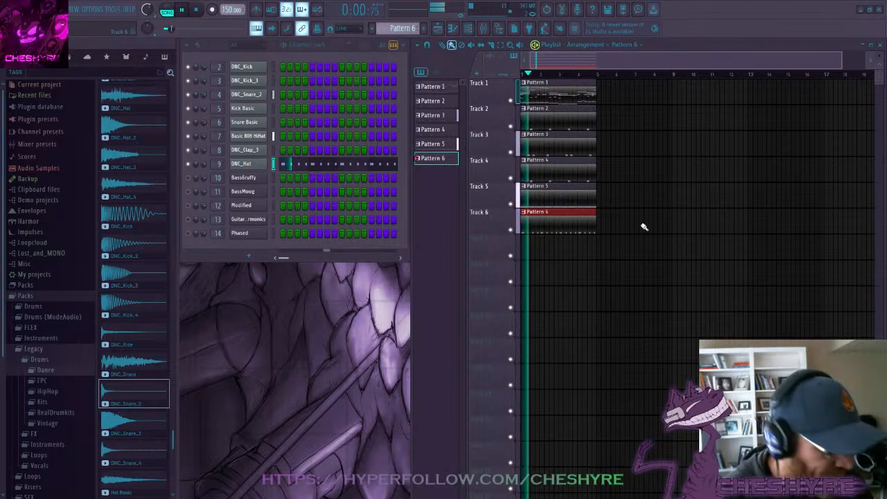
pyautogui.press('space')
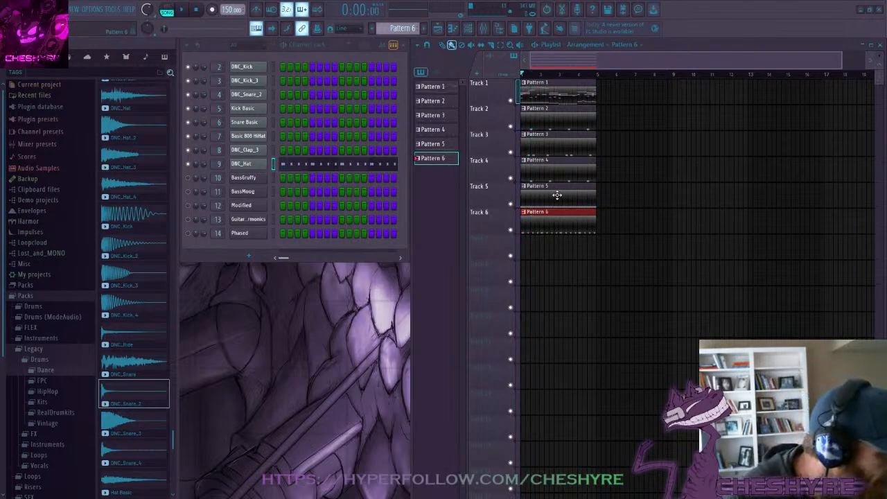
# Vary the velocities of the Basic 808 HiHat notes across Pattern 5 with slightly uneven levels
pyautogui.click(557, 196)
pyautogui.click(339, 139)
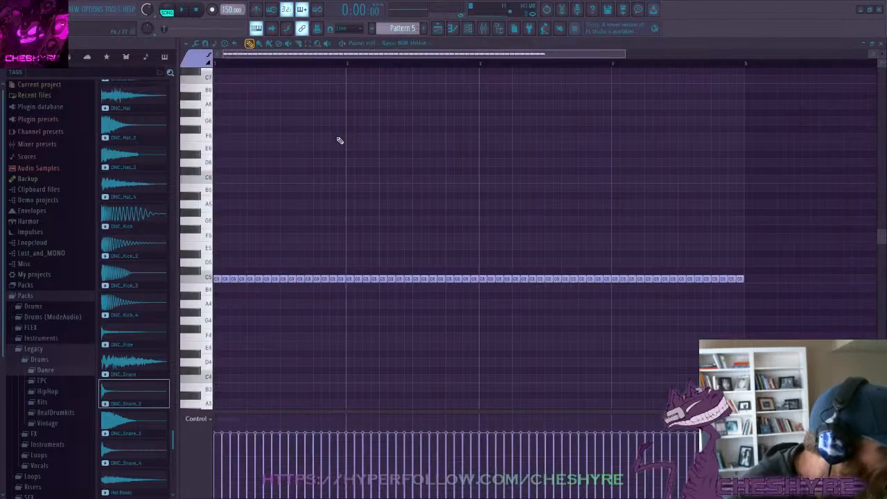
pyautogui.scroll(-4, 291, 156)
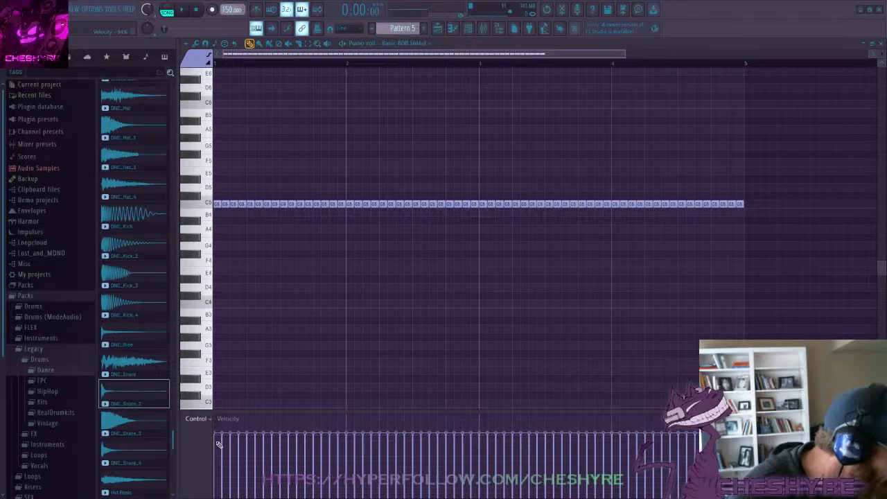
pyautogui.moveTo(237, 435)
pyautogui.mouseDown()
pyautogui.moveTo(560, 434)
pyautogui.moveTo(592, 442)
pyautogui.moveTo(662, 433)
pyautogui.moveTo(692, 445)
pyautogui.mouseUp()
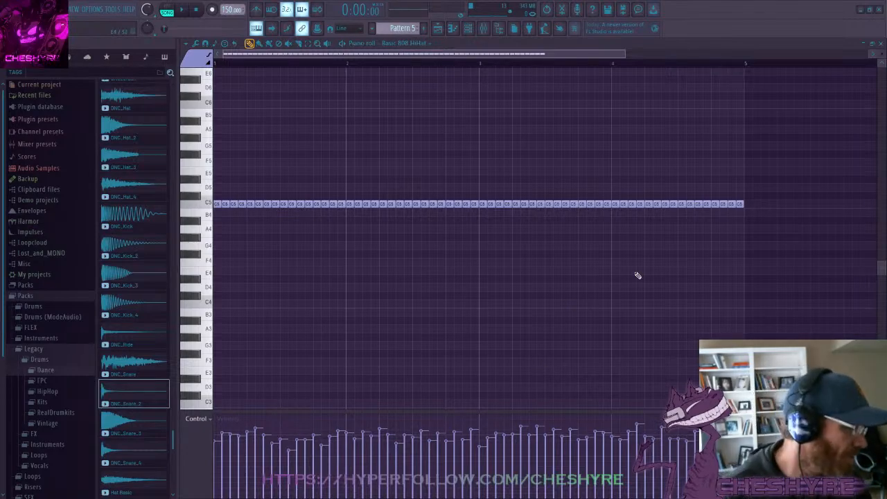
# Scatter the panning of the Basic 808 HiHat notes in Pattern 5 between left and right, and start song playback
pyautogui.click(368, 395)
pyautogui.rightClick(371, 395)
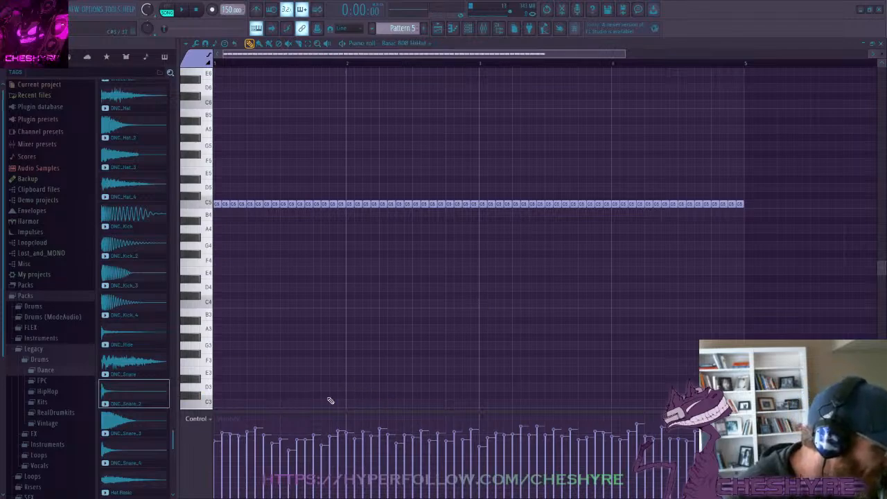
pyautogui.click(238, 438)
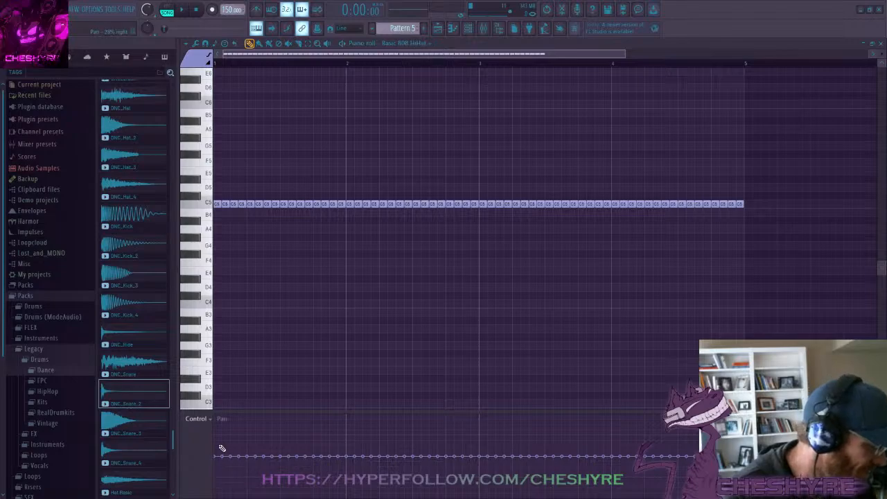
pyautogui.moveTo(231, 452)
pyautogui.mouseDown()
pyautogui.moveTo(229, 444)
pyautogui.moveTo(278, 465)
pyautogui.moveTo(342, 449)
pyautogui.moveTo(426, 447)
pyautogui.moveTo(462, 453)
pyautogui.moveTo(482, 475)
pyautogui.moveTo(521, 489)
pyautogui.moveTo(358, 457)
pyautogui.moveTo(255, 422)
pyautogui.moveTo(299, 471)
pyautogui.moveTo(375, 471)
pyautogui.moveTo(424, 432)
pyautogui.mouseUp()
pyautogui.moveTo(454, 490)
pyautogui.mouseDown()
pyautogui.moveTo(442, 444)
pyautogui.moveTo(478, 430)
pyautogui.moveTo(517, 482)
pyautogui.moveTo(565, 481)
pyautogui.moveTo(613, 440)
pyautogui.moveTo(596, 477)
pyautogui.moveTo(646, 413)
pyautogui.mouseUp()
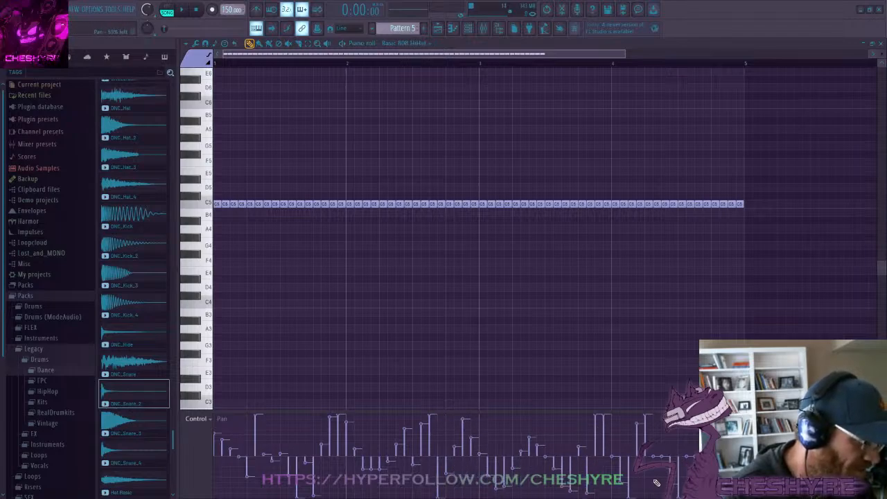
pyautogui.moveTo(656, 483); pyautogui.dragTo(693, 485)
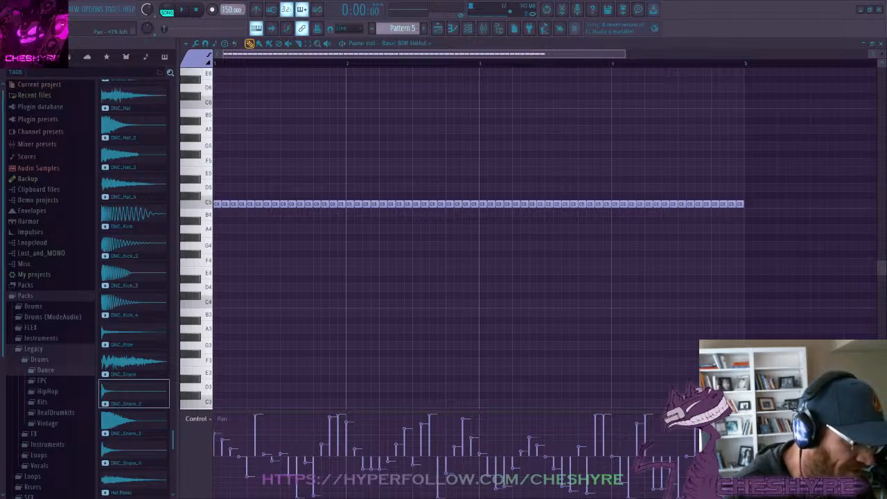
pyautogui.press('space')
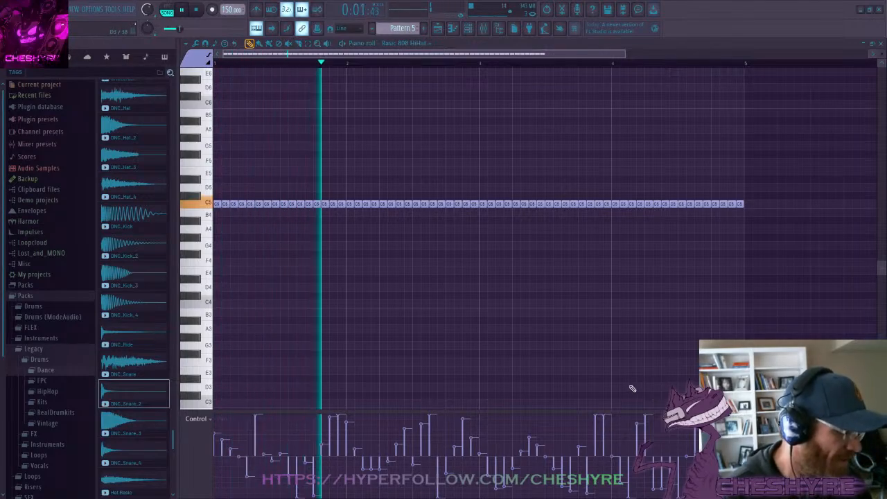
pyautogui.click(880, 43)
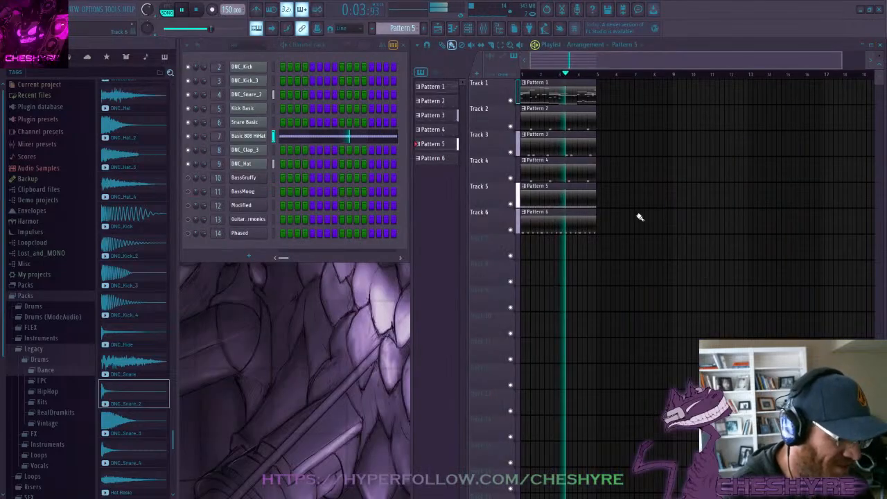
# Vary the velocities of the DNC_Hat notes across Pattern 6 with uneven levels
pyautogui.click(559, 210)
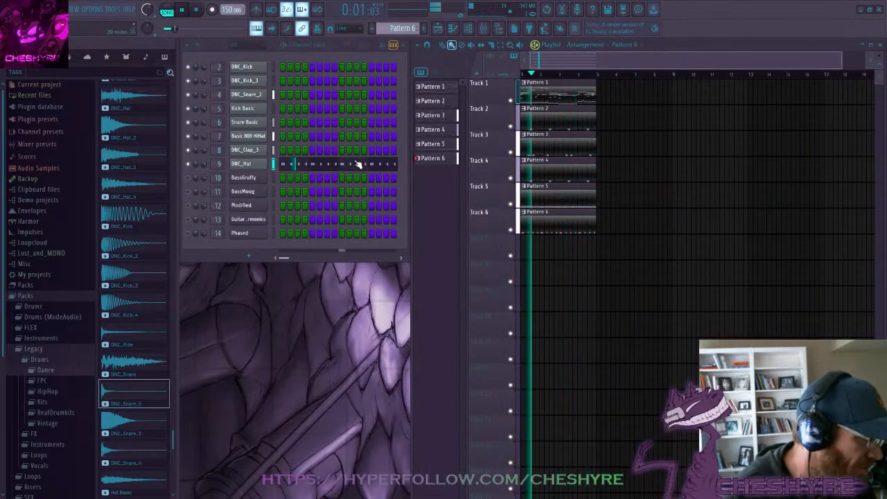
pyautogui.click(330, 165)
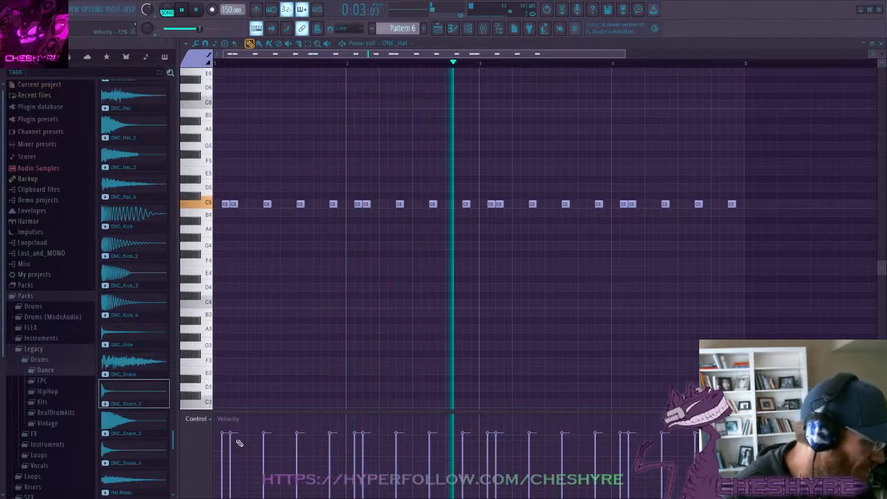
pyautogui.moveTo(227, 445)
pyautogui.mouseDown()
pyautogui.moveTo(265, 431)
pyautogui.moveTo(299, 446)
pyautogui.moveTo(386, 427)
pyautogui.moveTo(448, 444)
pyautogui.moveTo(627, 433)
pyautogui.moveTo(664, 448)
pyautogui.moveTo(621, 443)
pyautogui.mouseUp()
pyautogui.click(430, 432)
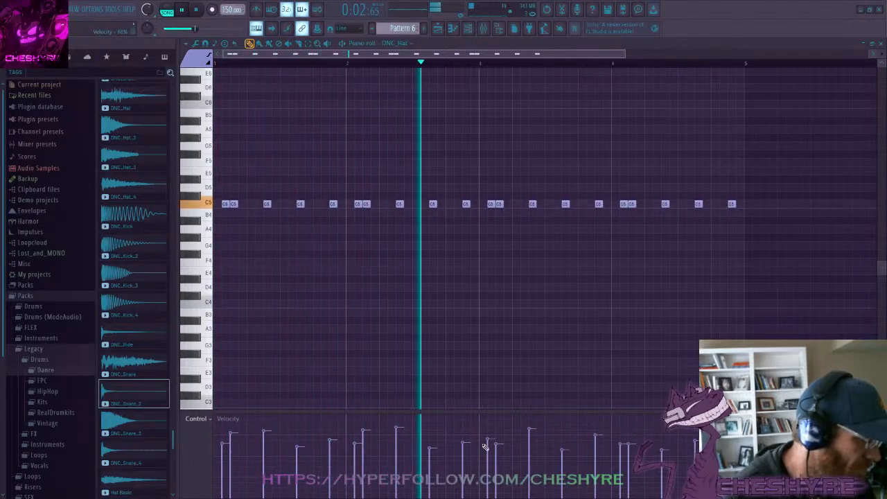
pyautogui.moveTo(529, 428); pyautogui.dragTo(560, 445)
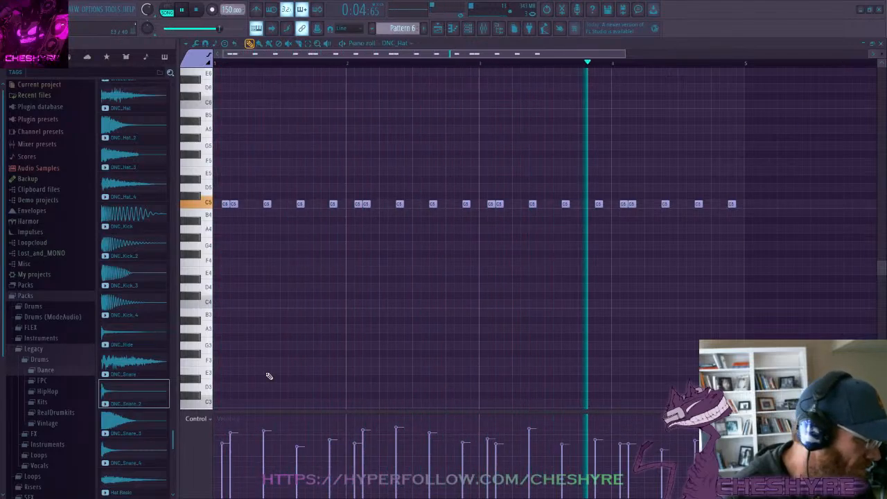
# Show note panning for DNC_Hat in Pattern 6 and pan several notes in bars 1 and 2 to either side
pyautogui.click(210, 422)
pyautogui.click(212, 439)
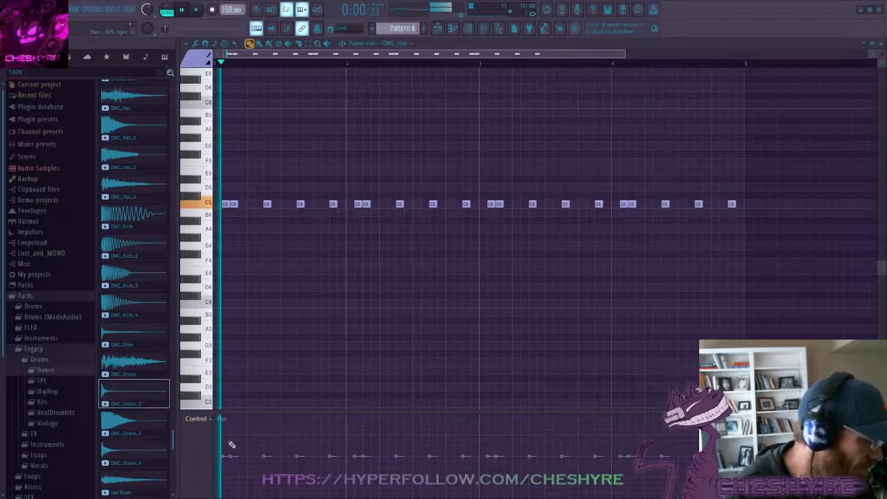
pyautogui.click(232, 427)
pyautogui.click(331, 416)
pyautogui.click(356, 477)
pyautogui.click(363, 493)
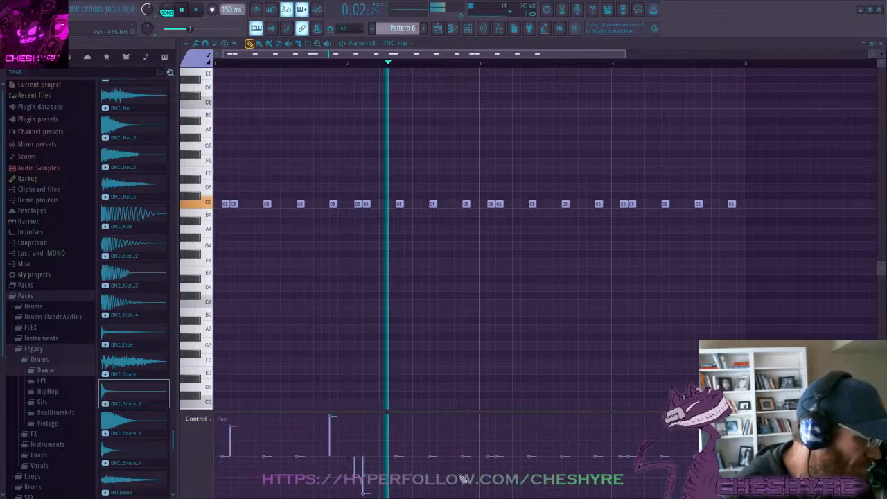
pyautogui.click(357, 445)
pyautogui.click(431, 416)
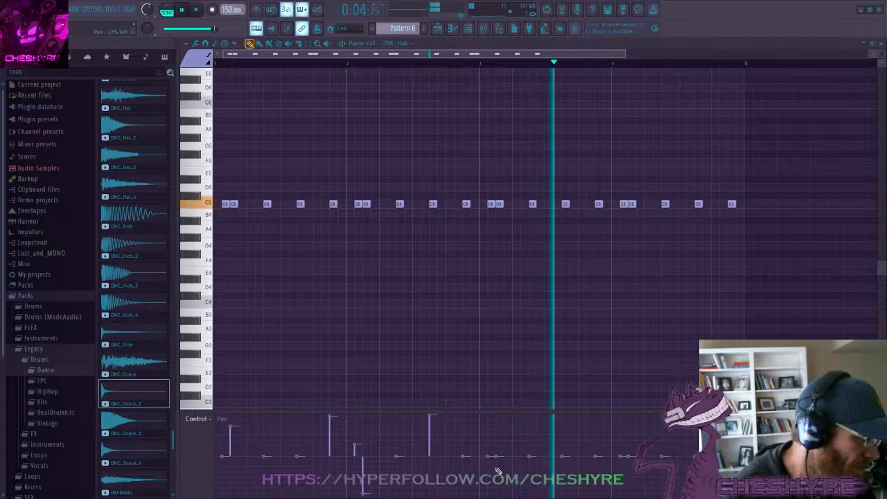
# Pan DNC_Hat notes in bars 3 and 4 of Pattern 6, mixing left and right positions
pyautogui.click(497, 494)
pyautogui.click(530, 496)
pyautogui.click(563, 438)
pyautogui.click(596, 424)
pyautogui.click(621, 476)
pyautogui.click(629, 471)
pyautogui.click(663, 468)
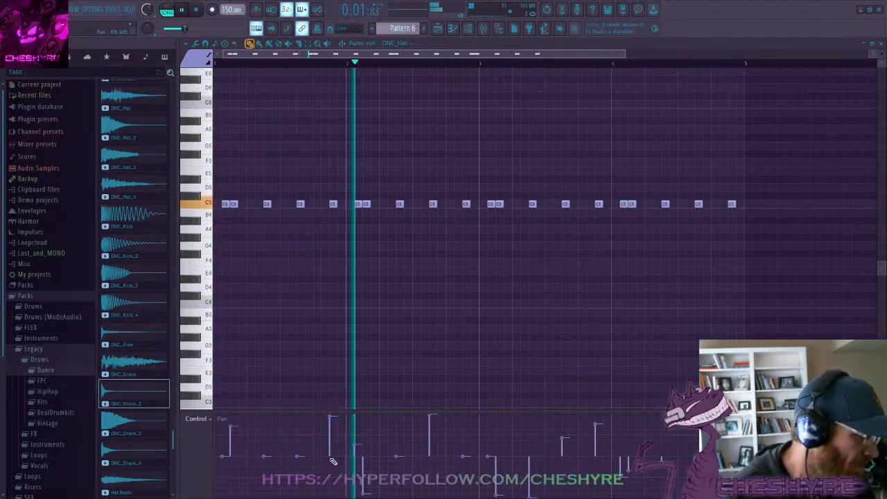
# Pan the remaining centred DNC_Hat notes in bars 1 to 3 and flip two bar 3 notes to the opposite side
pyautogui.click(296, 428)
pyautogui.click(264, 484)
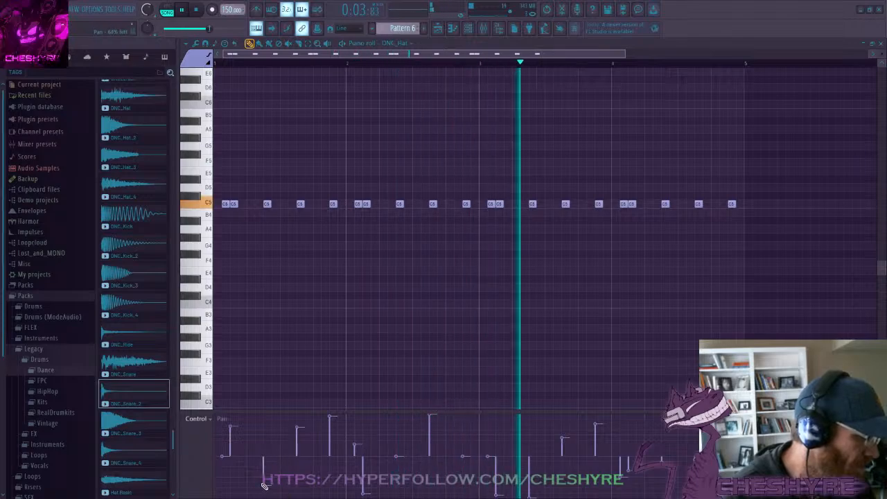
pyautogui.click(397, 431)
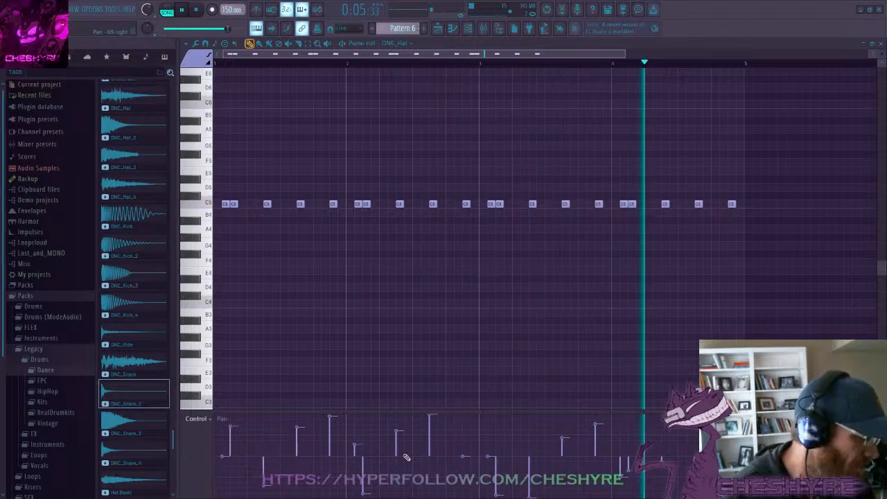
pyautogui.click(464, 491)
pyautogui.click(397, 480)
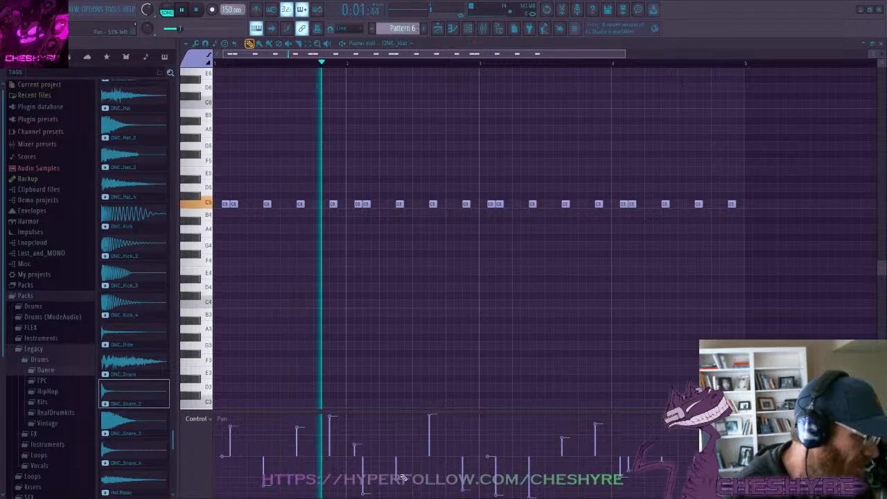
pyautogui.click(563, 466)
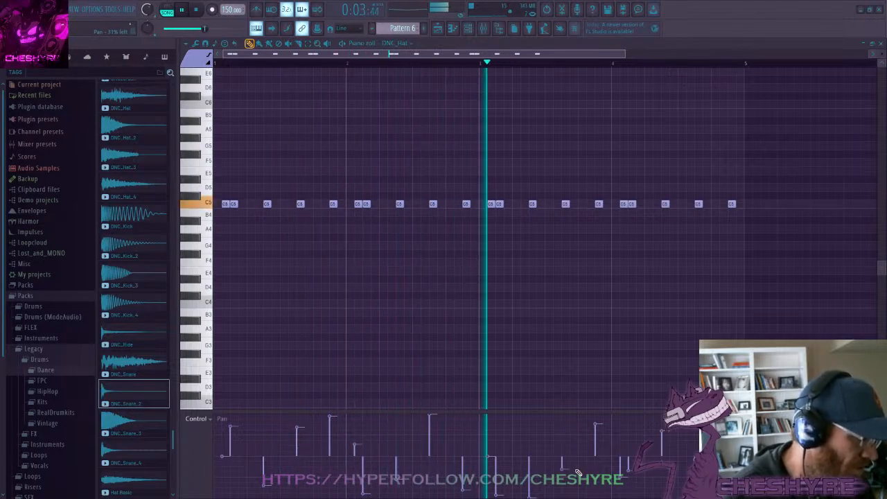
pyautogui.click(532, 422)
pyautogui.click(489, 439)
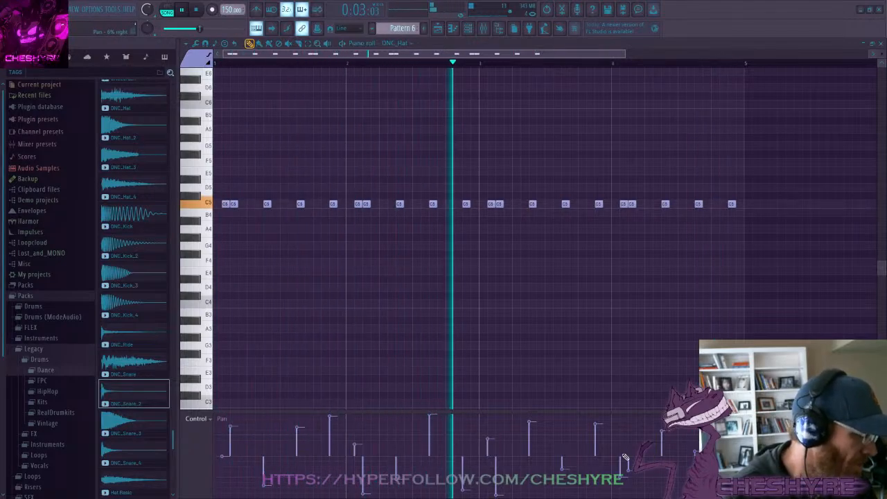
# Reduce the right panning of three DNC_Hat notes in bars 1 and 2, close the piano roll and stop playback
pyautogui.click(431, 440)
pyautogui.click(331, 436)
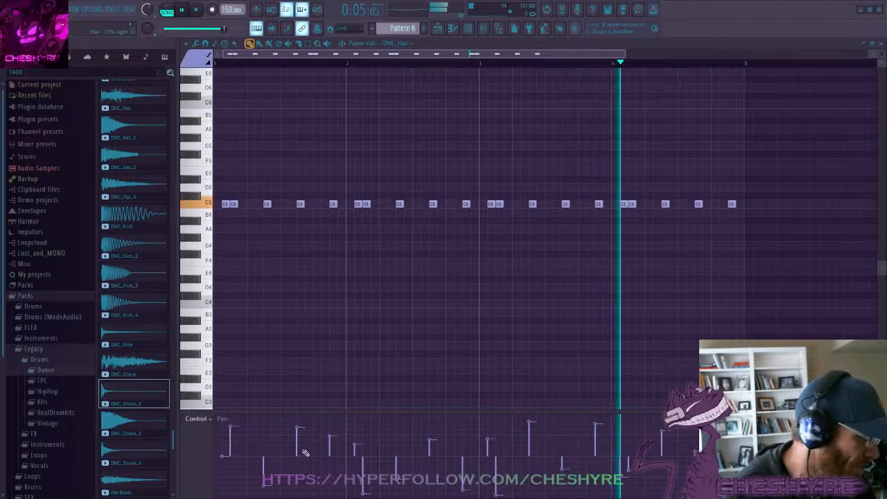
pyautogui.click(230, 438)
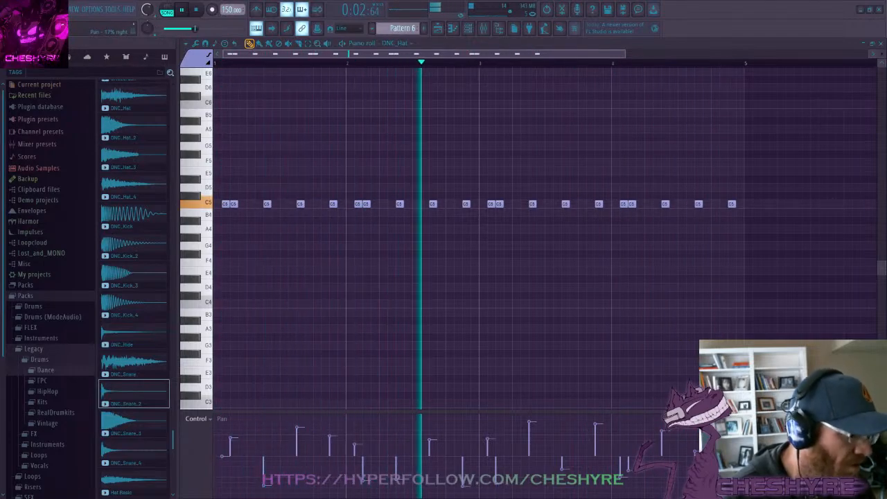
pyautogui.click(881, 44)
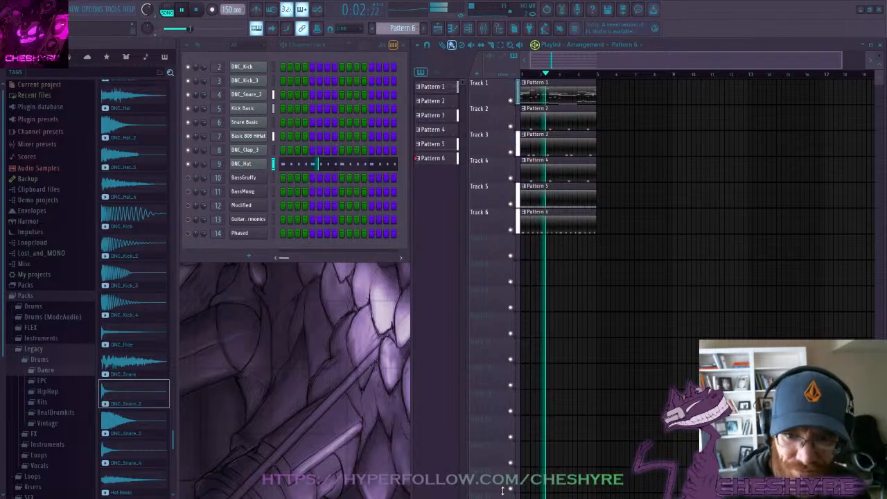
pyautogui.press('space')
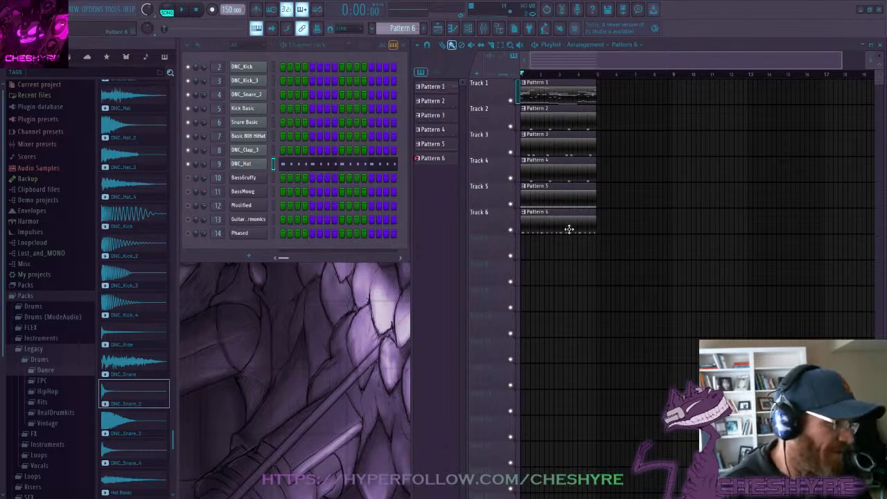
# Mute playlist Tracks 1 to 4 and play only the hi-hat patterns on Tracks 5 and 6
pyautogui.click(553, 187)
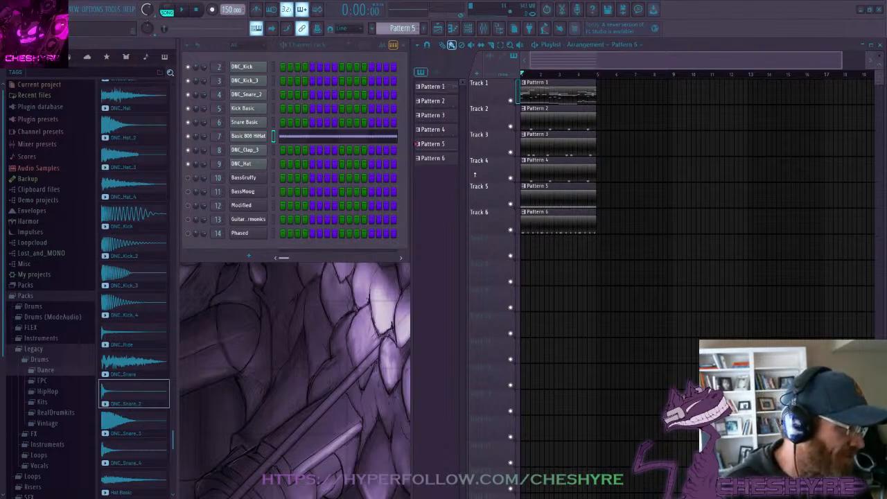
pyautogui.click(511, 152)
pyautogui.click(511, 178)
pyautogui.click(511, 126)
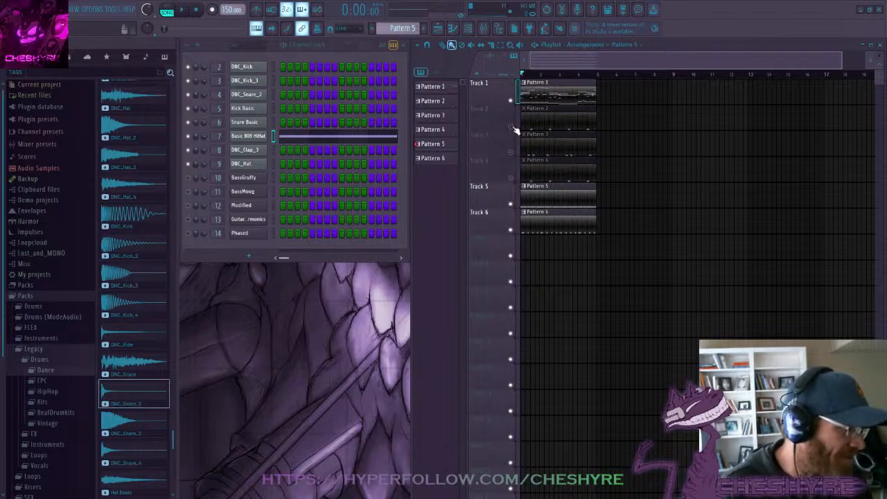
pyautogui.click(511, 100)
pyautogui.press('space')
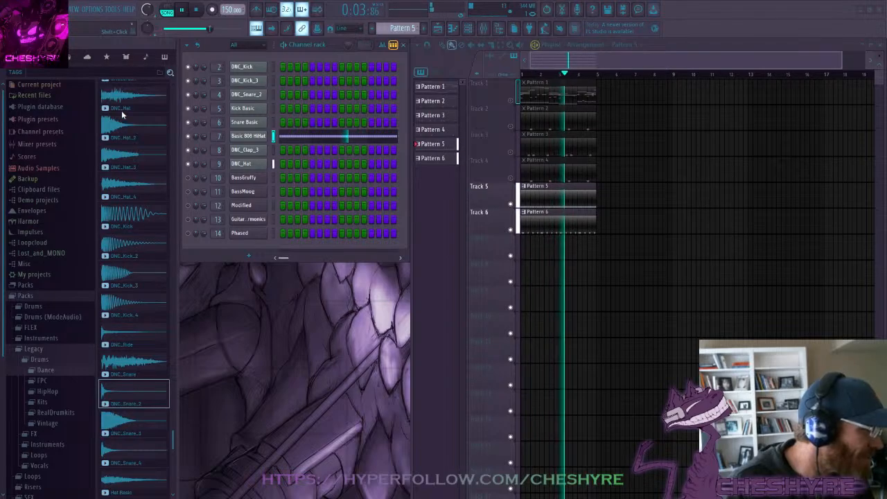
pyautogui.press('space')
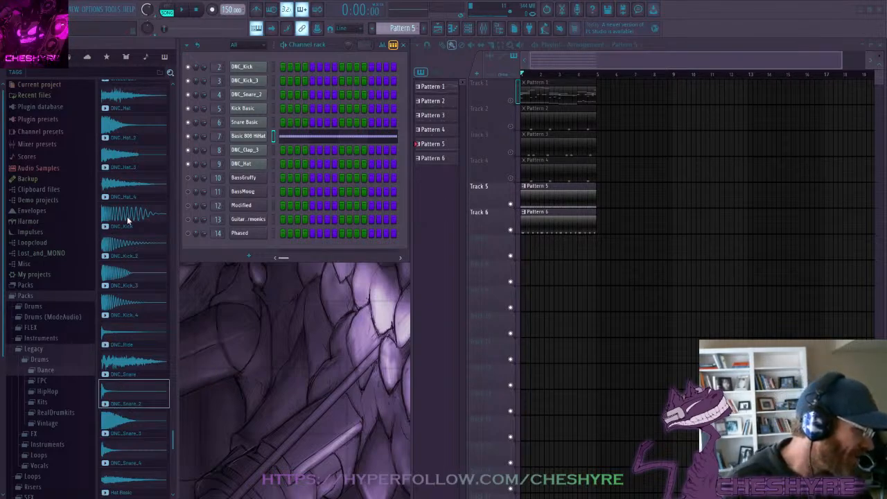
# Open the mixer and view the effect slots of Insert 1 and Insert 2
pyautogui.press('F9')
pyautogui.moveTo(258, 311); pyautogui.dragTo(252, 316)
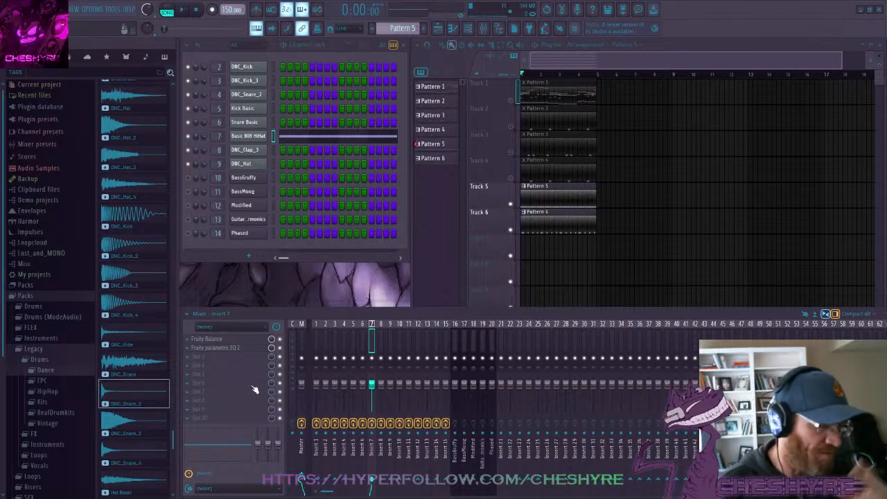
pyautogui.click(320, 338)
pyautogui.click(325, 340)
pyautogui.click(320, 341)
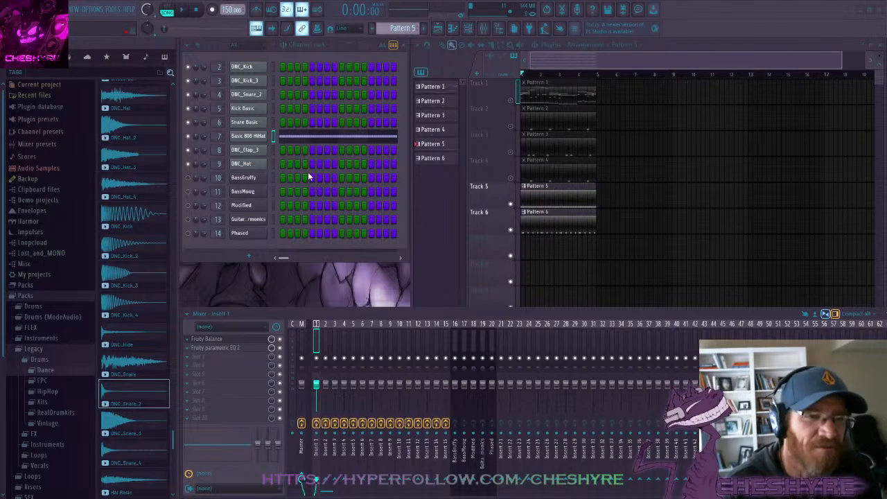
pyautogui.click(324, 337)
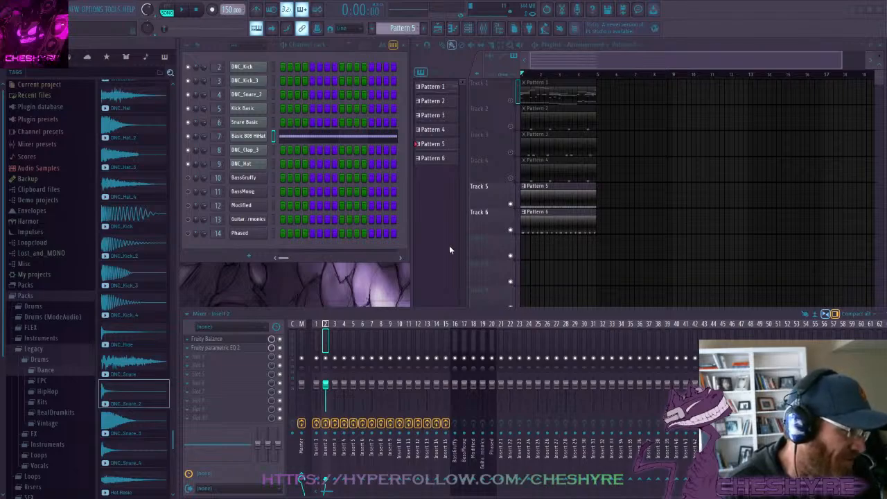
# Examine the Fruity Balance and Fruity parametric EQ 2 slots on mixer Inserts 1 to 5
pyautogui.click(334, 338)
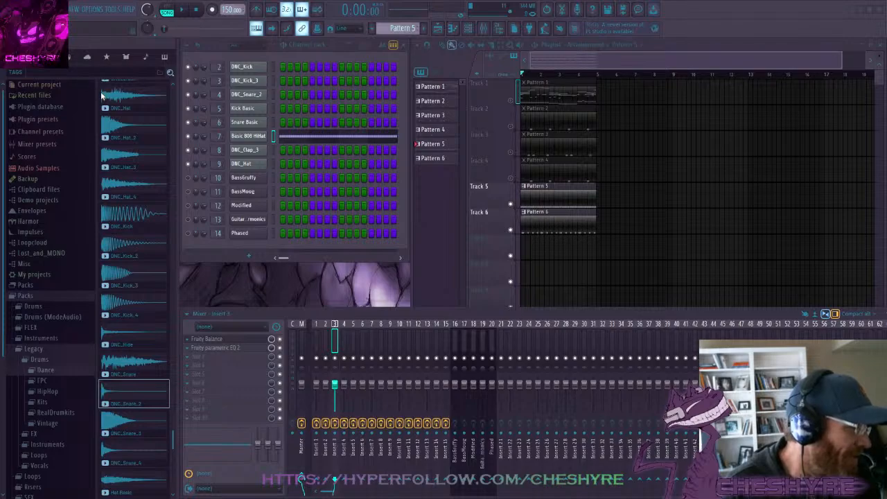
pyautogui.press('Left')
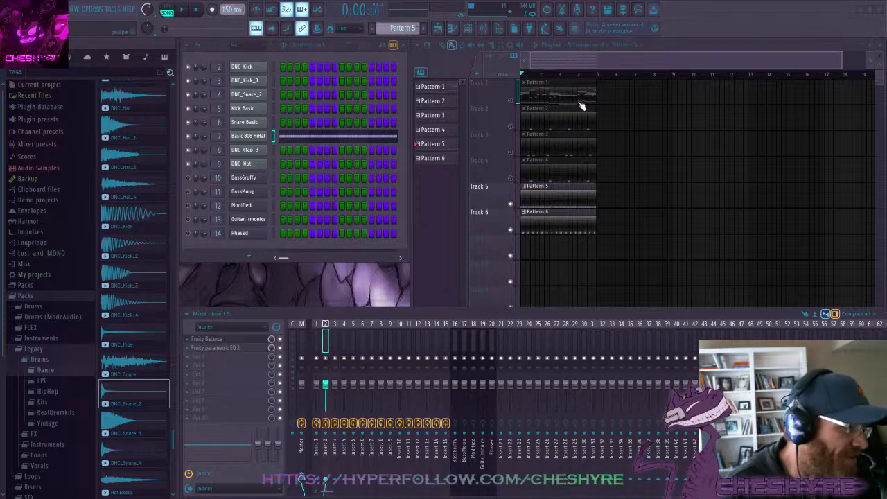
pyautogui.click(336, 335)
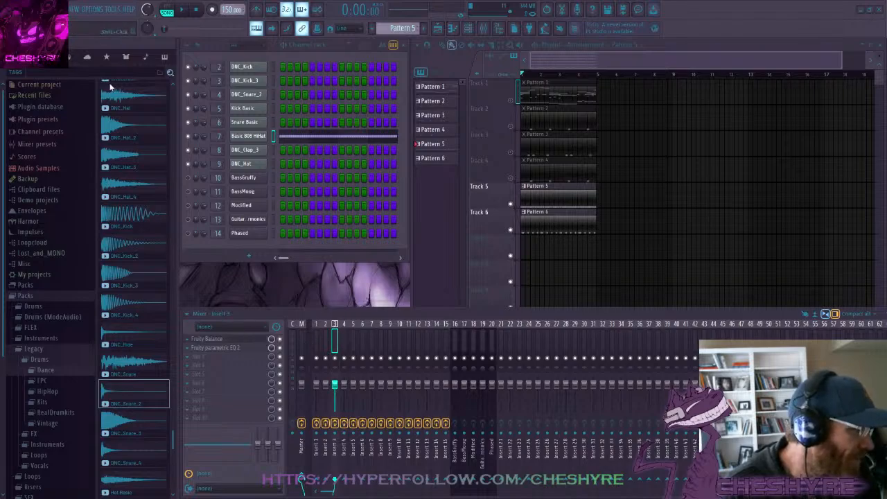
pyautogui.click(343, 343)
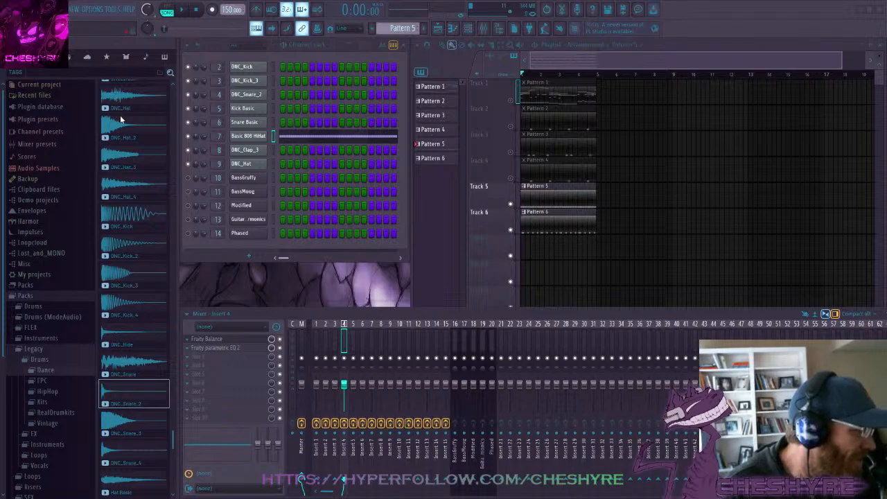
pyautogui.click(337, 341)
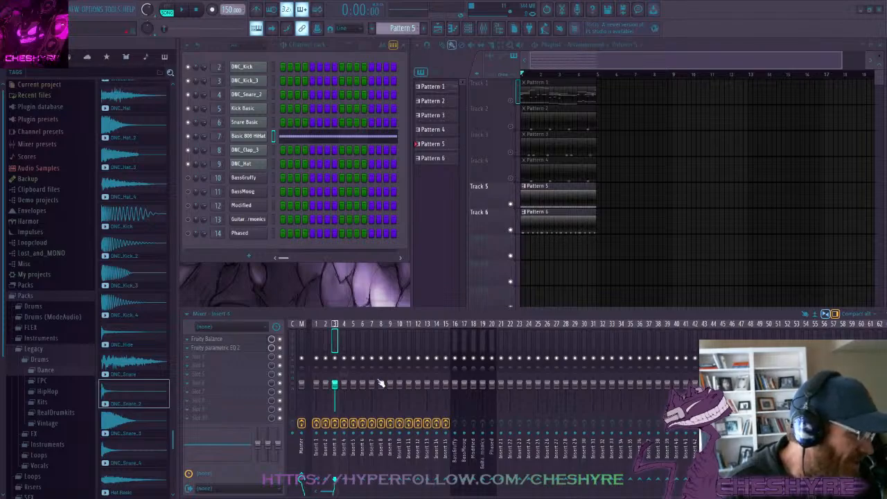
pyautogui.click(342, 341)
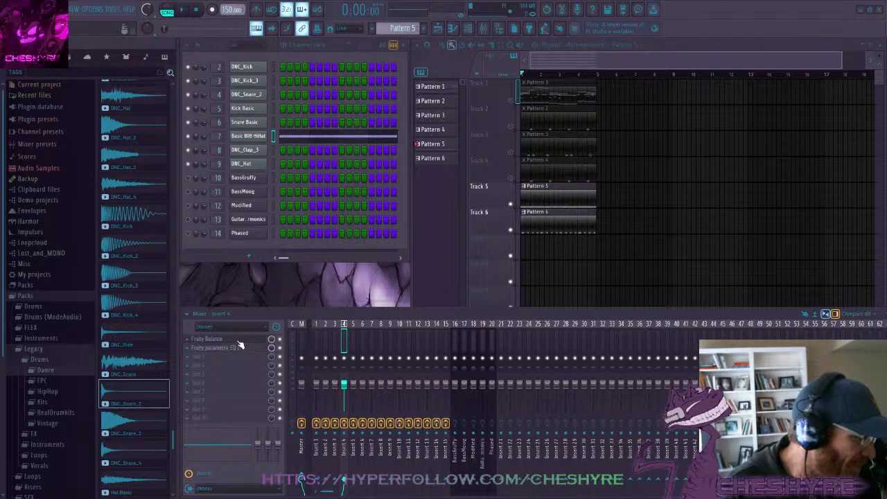
pyautogui.click(353, 341)
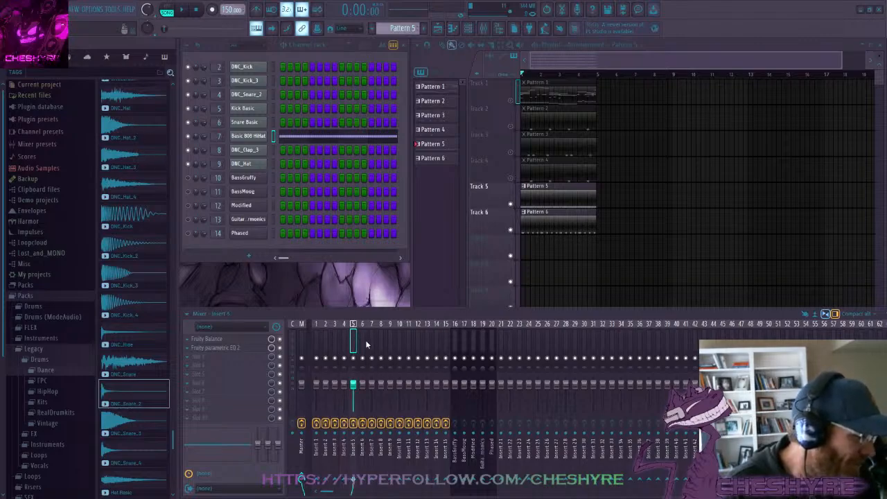
pyautogui.click(316, 341)
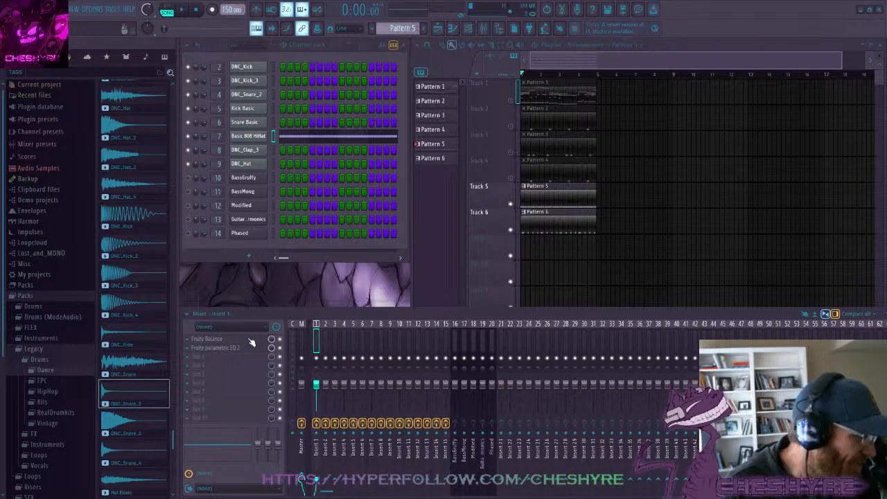
pyautogui.click(326, 341)
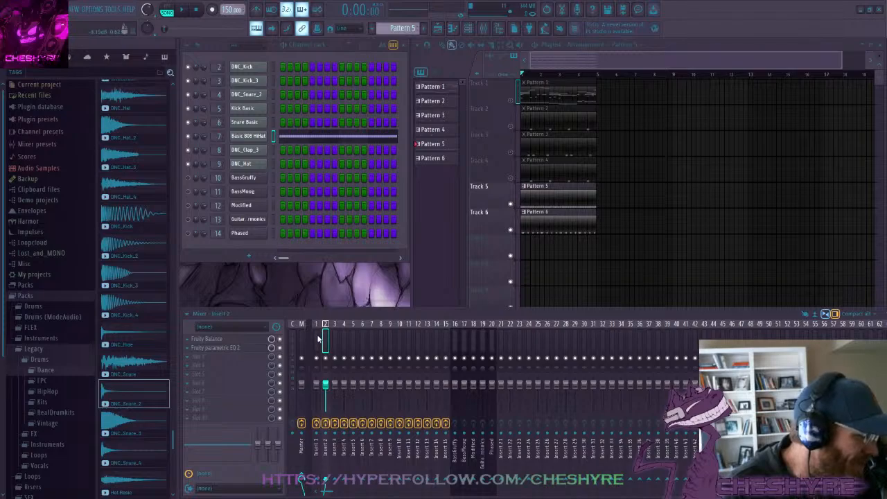
pyautogui.click(317, 341)
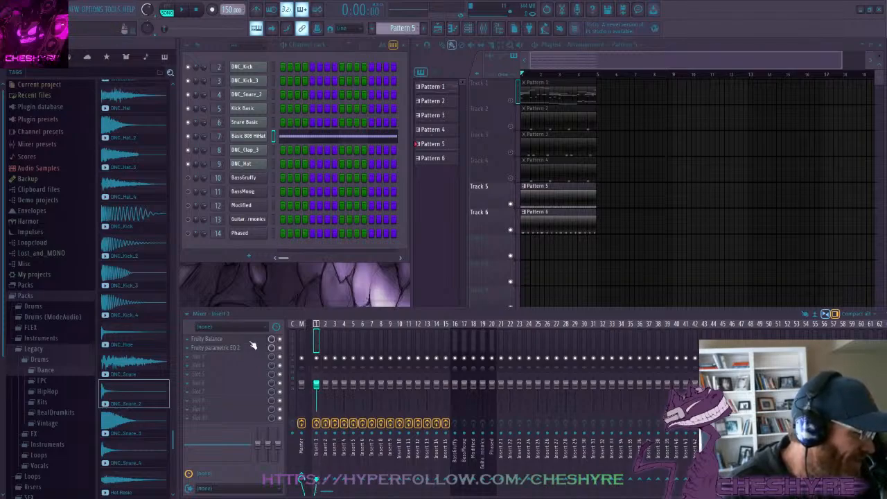
pyautogui.click(326, 339)
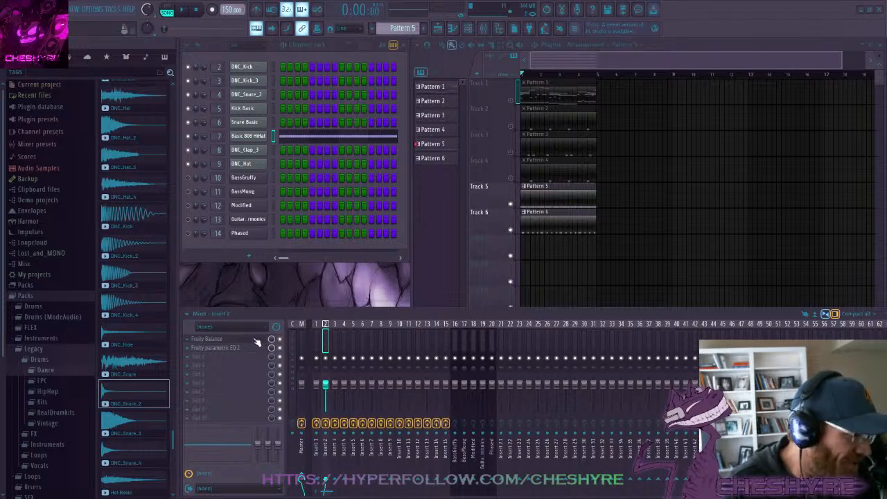
# Go through mixer Inserts 3 to 15 in order and check the effect slots on each
pyautogui.click(333, 338)
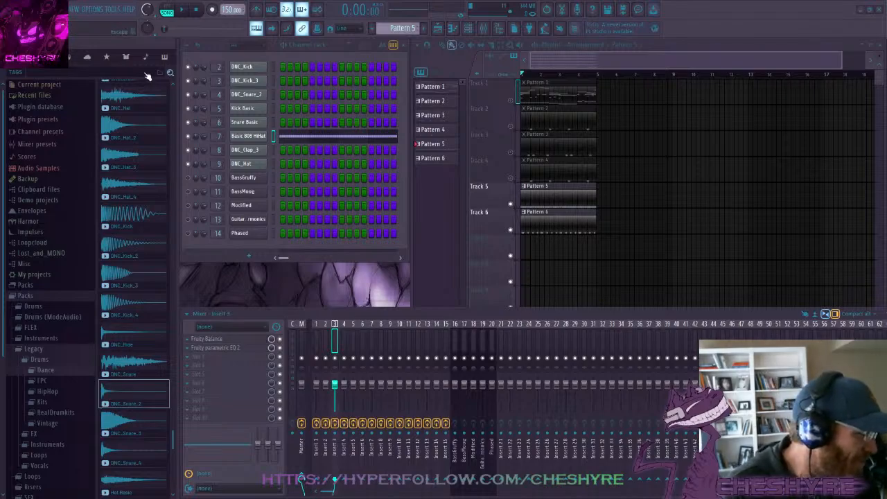
pyautogui.click(344, 398)
pyautogui.click(352, 341)
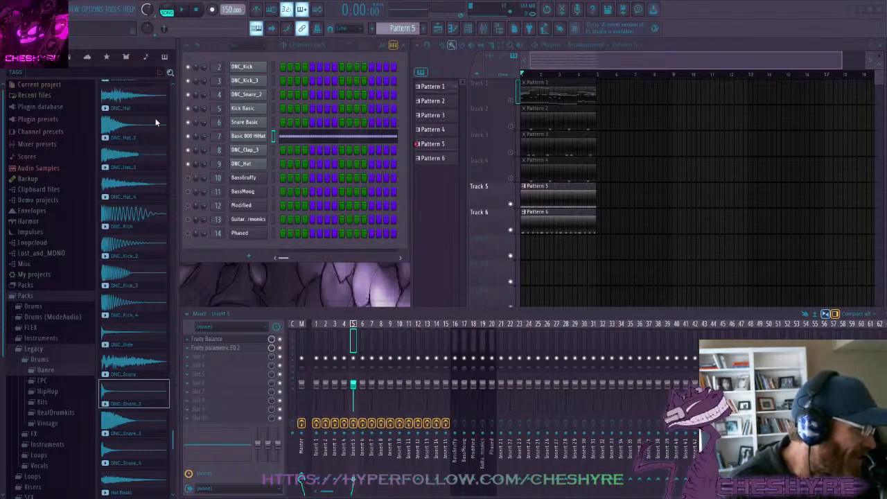
pyautogui.click(362, 346)
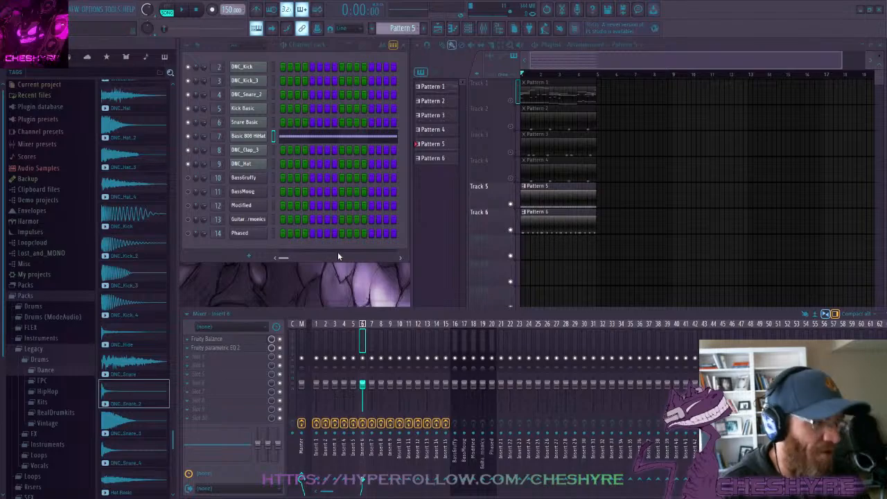
pyautogui.click(372, 343)
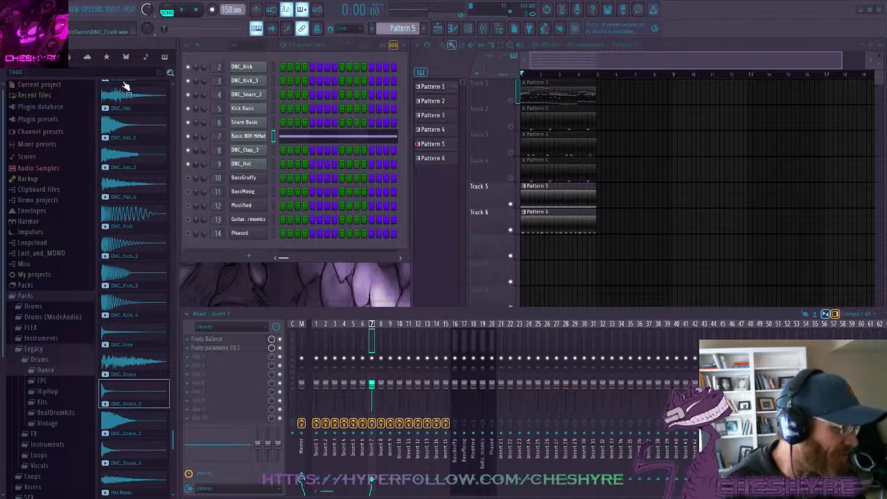
pyautogui.click(381, 340)
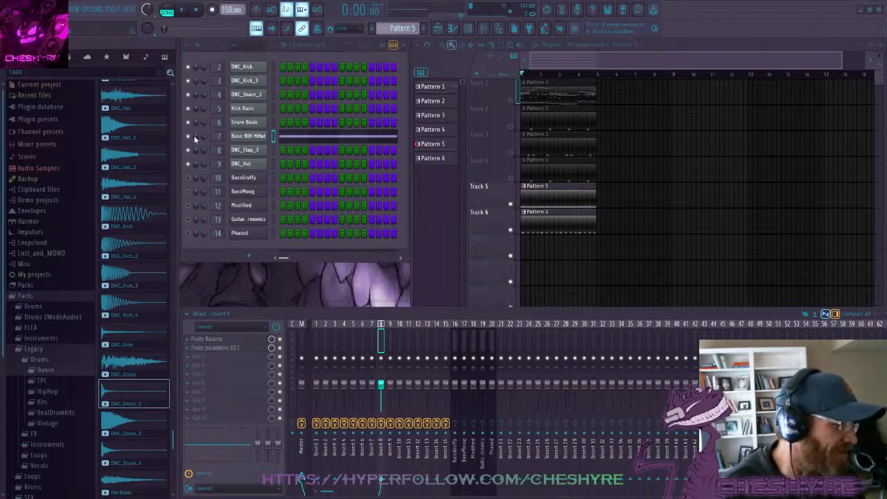
pyautogui.click(386, 341)
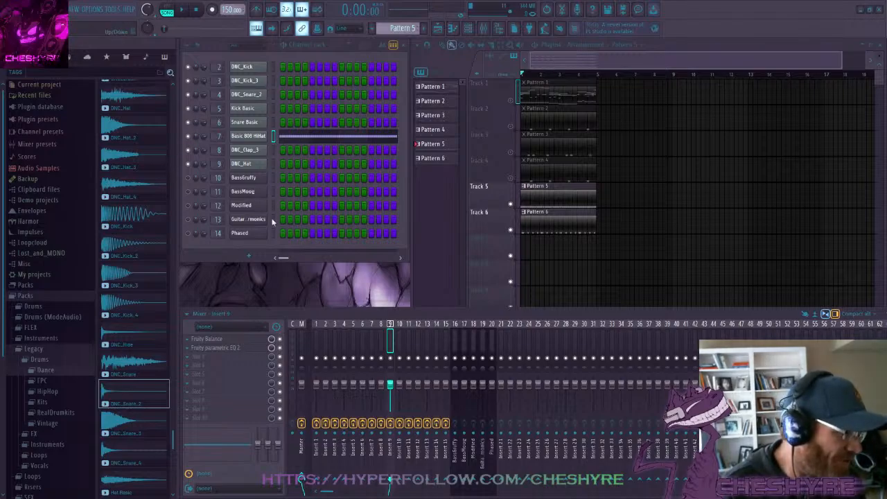
pyautogui.click(400, 345)
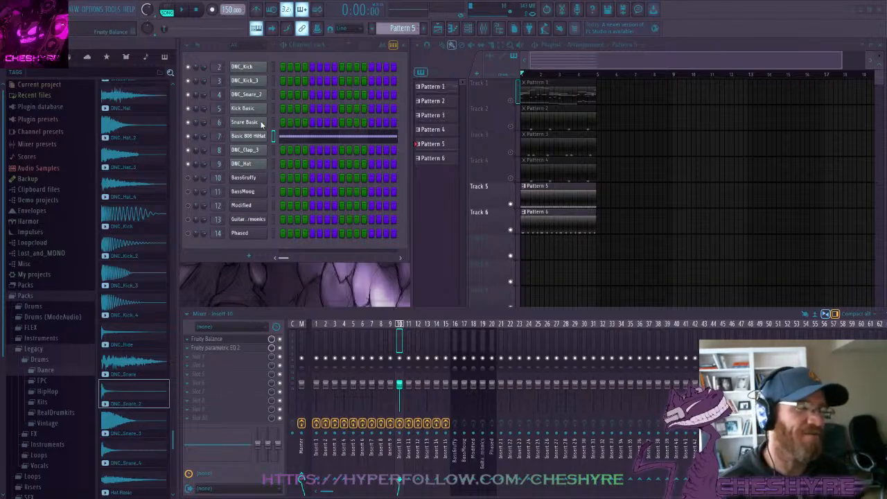
pyautogui.click(406, 344)
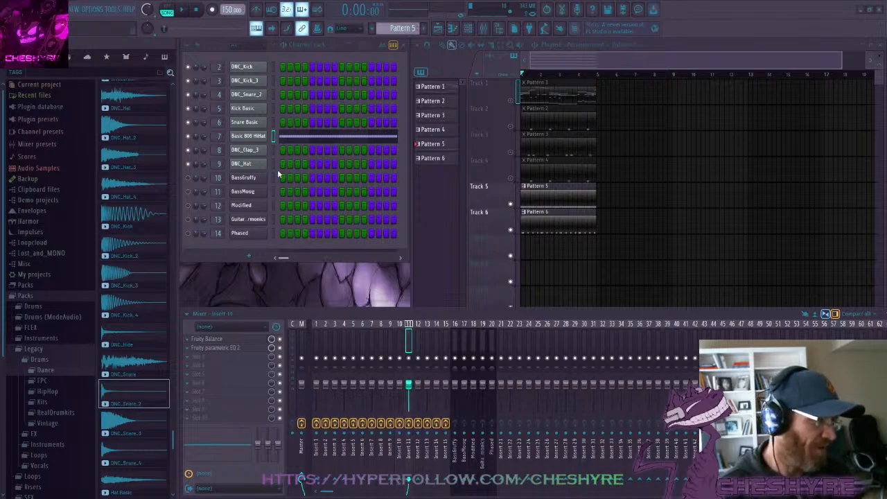
pyautogui.click(401, 340)
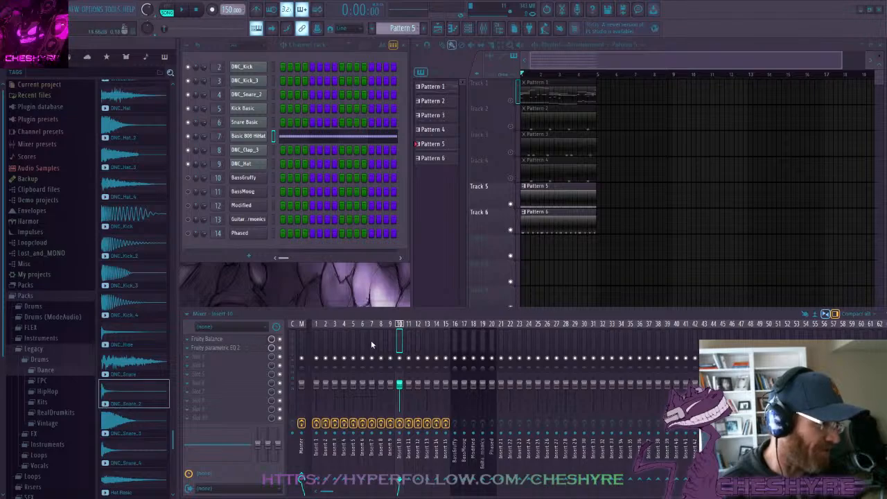
pyautogui.click(409, 344)
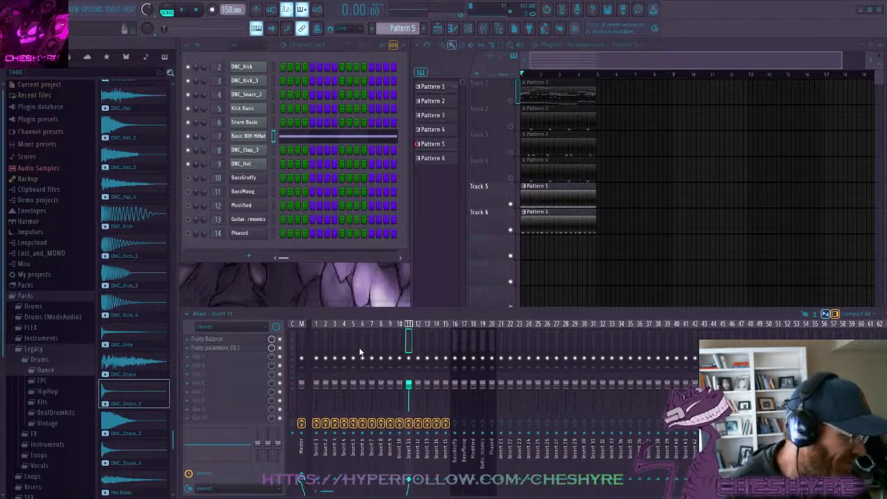
pyautogui.click(418, 341)
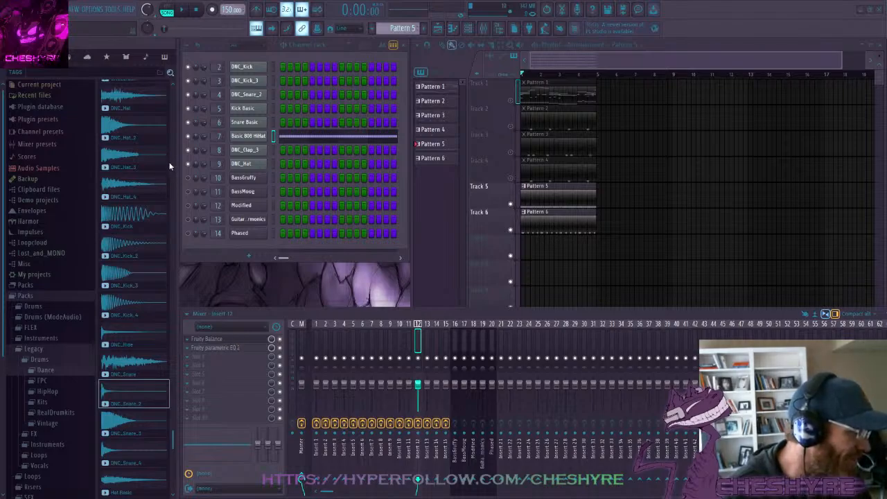
pyautogui.click(427, 342)
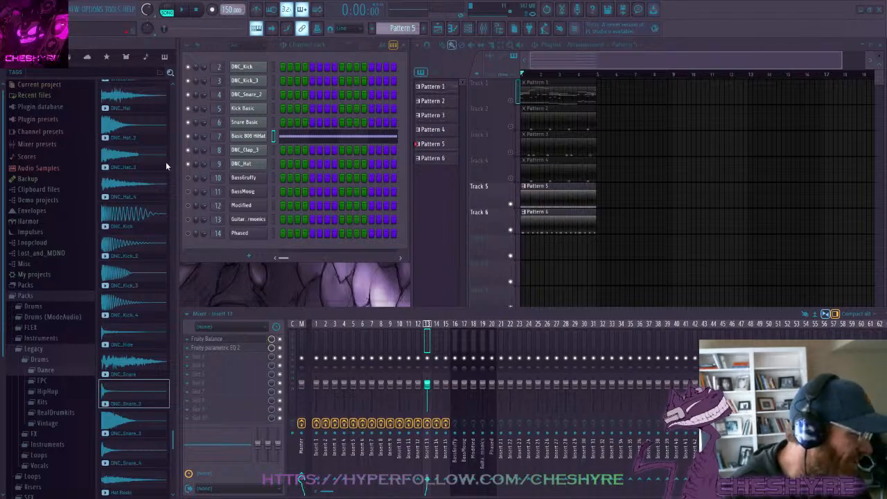
pyautogui.click(437, 342)
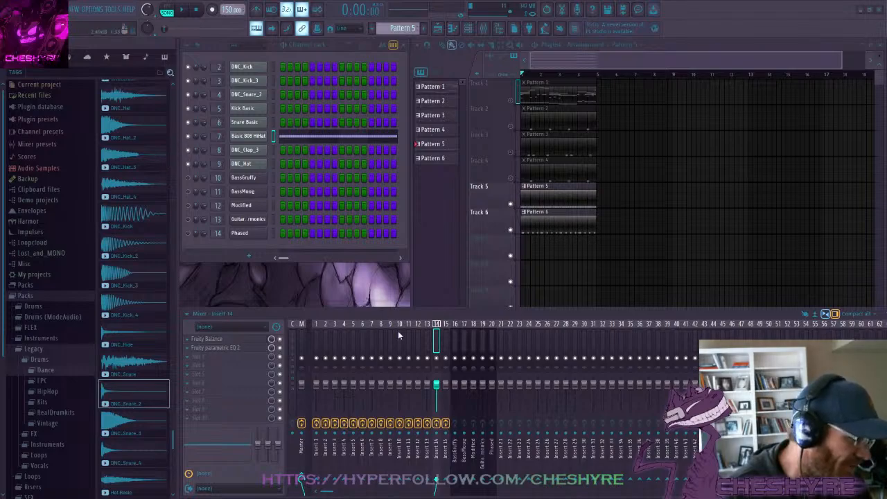
pyautogui.click(446, 340)
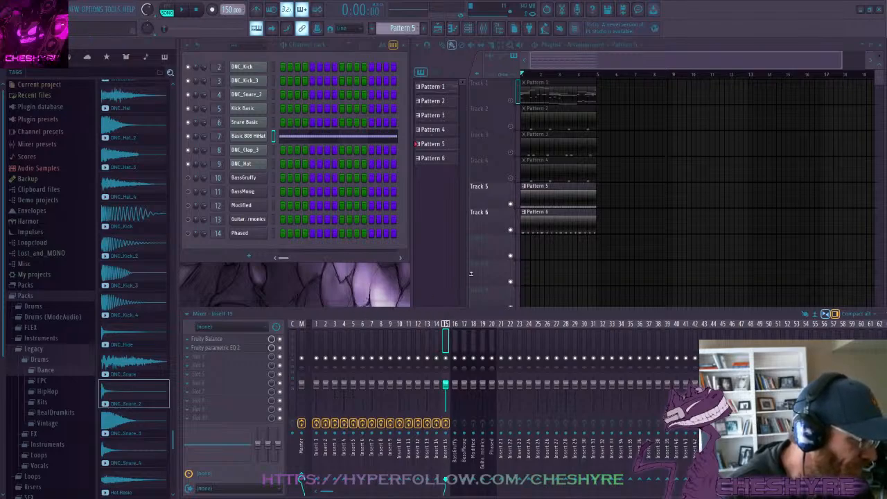
# Mute Track 6, play Pattern 5 alone and apply the 18kHz cut EQ preset on the Basic 808 HiHat's Insert 7
pyautogui.click(548, 186)
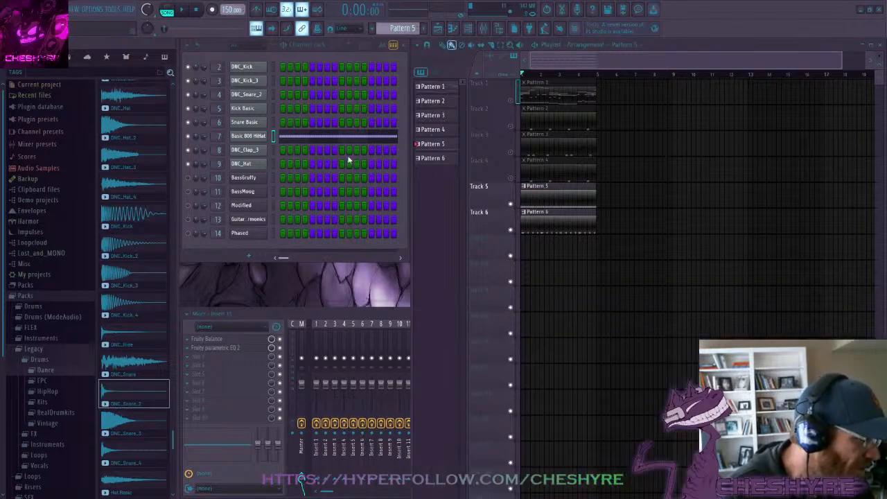
pyautogui.doubleClick(218, 137)
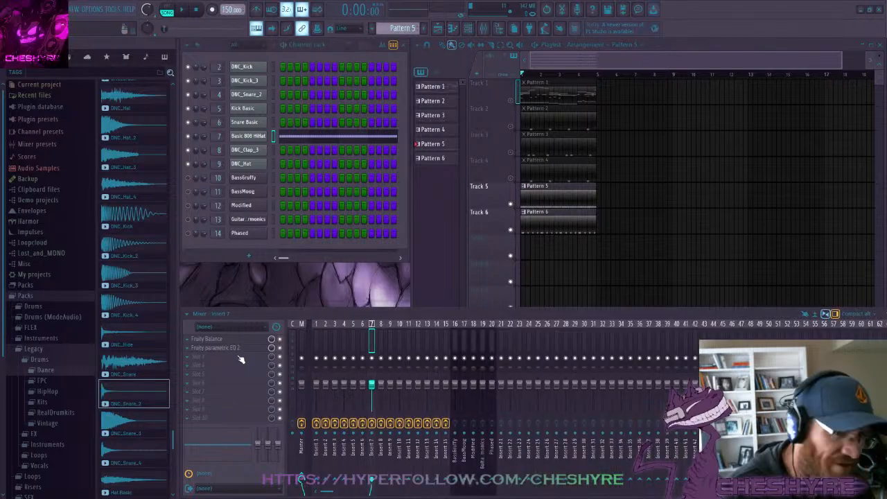
pyautogui.click(510, 230)
pyautogui.press('space')
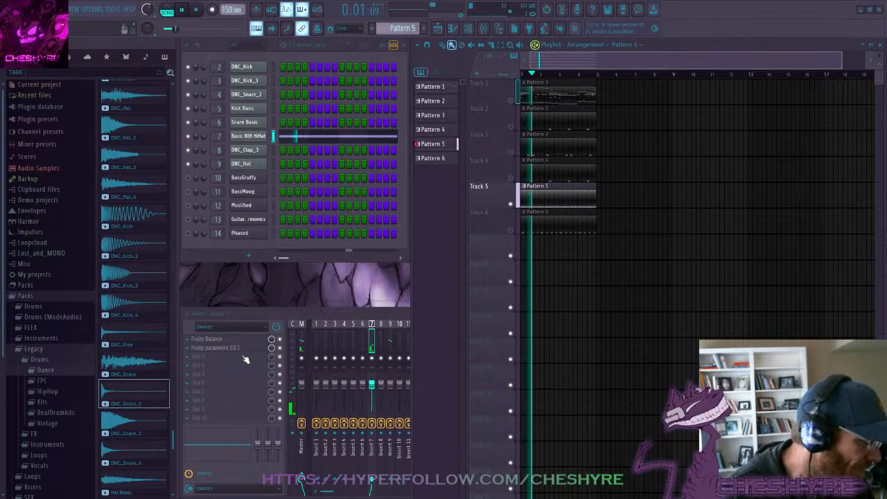
pyautogui.click(321, 313)
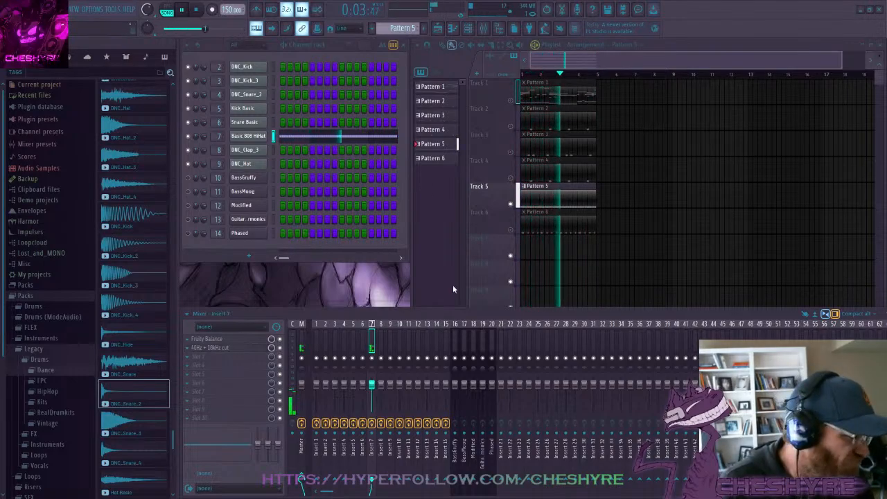
# Unmute Track 6 for Pattern 6 and apply the 18kHz cut EQ preset on DNC_Hat's Insert 9
pyautogui.click(554, 215)
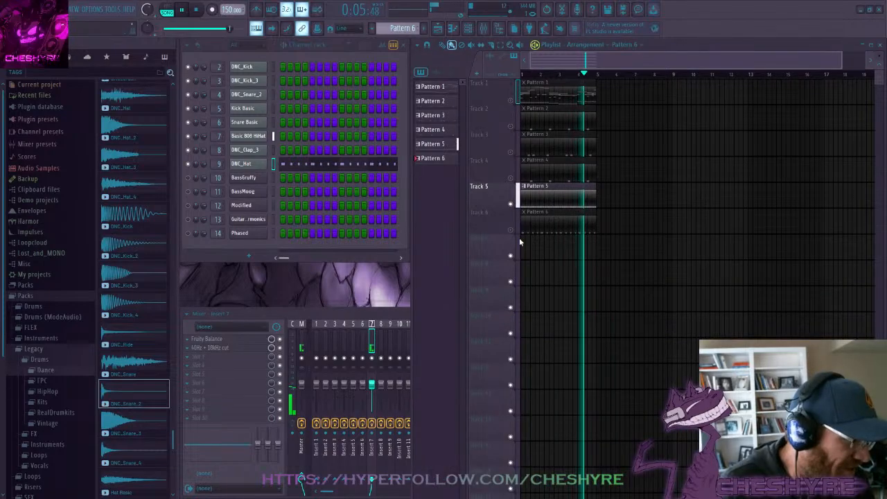
pyautogui.click(510, 230)
pyautogui.doubleClick(218, 164)
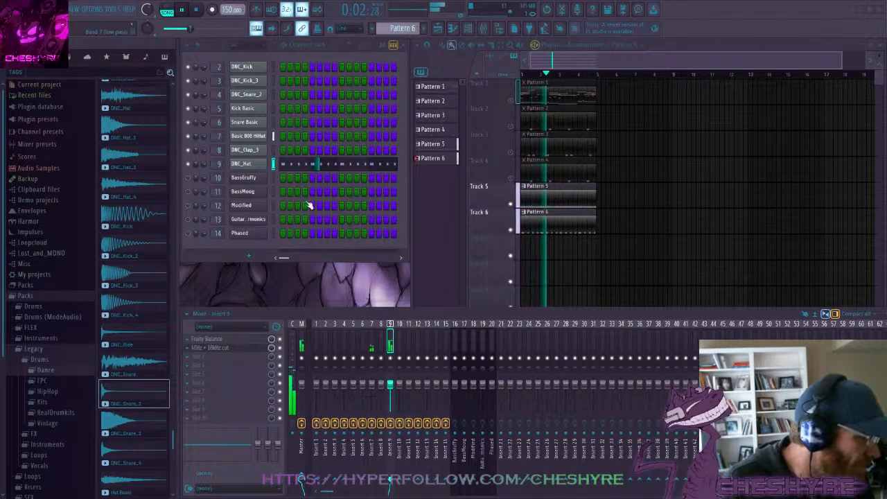
pyautogui.click(381, 340)
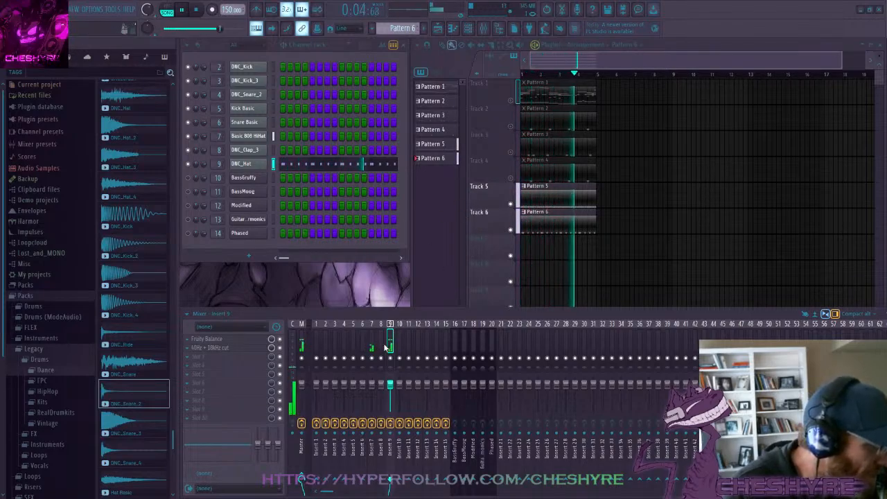
# Review Pattern 5 and Pattern 6 during playback and return to Insert 9 in the mixer
pyautogui.click(540, 185)
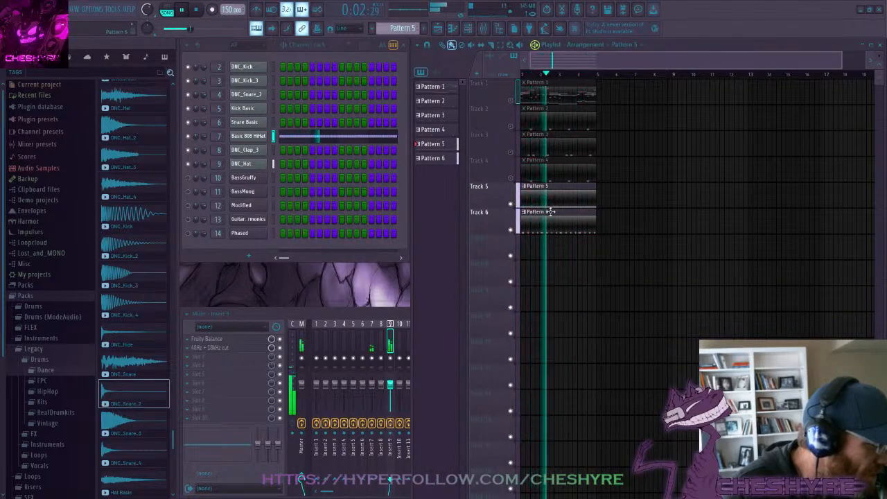
pyautogui.click(551, 213)
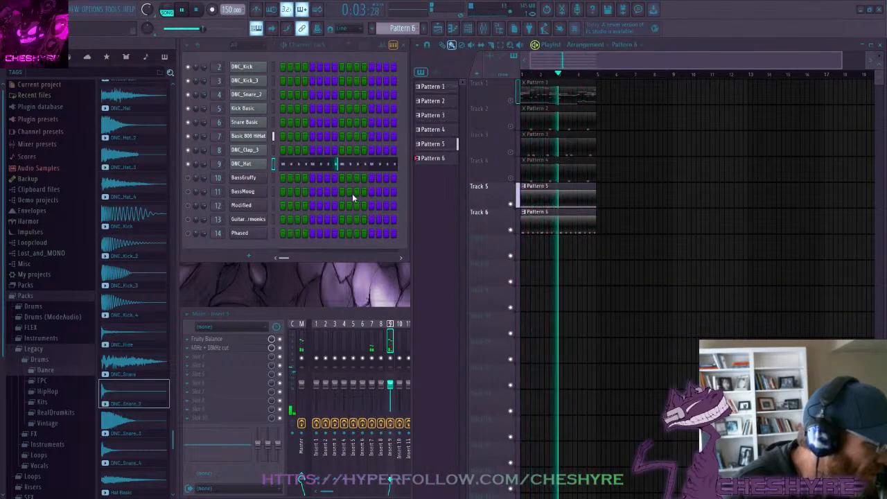
pyautogui.click(368, 310)
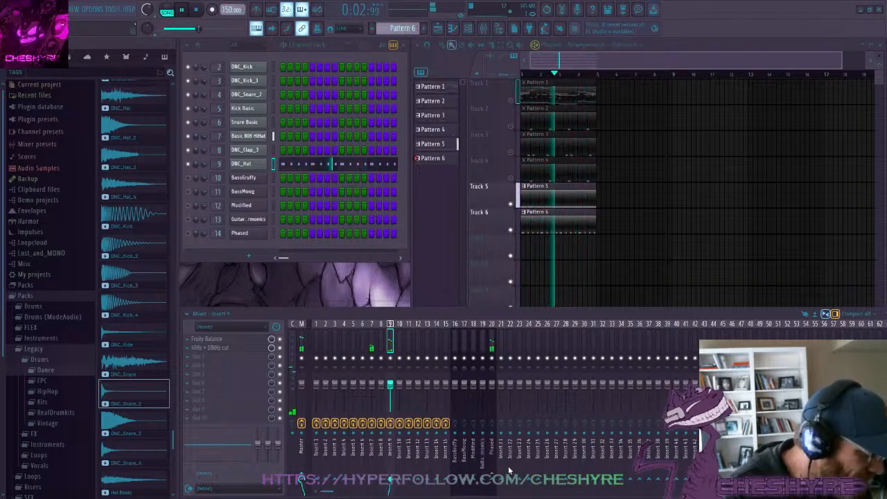
# Load a Default preset and Fruity Reeverb 2 with the Small Studio preset on the Phased mixer insert 20
pyautogui.click(489, 347)
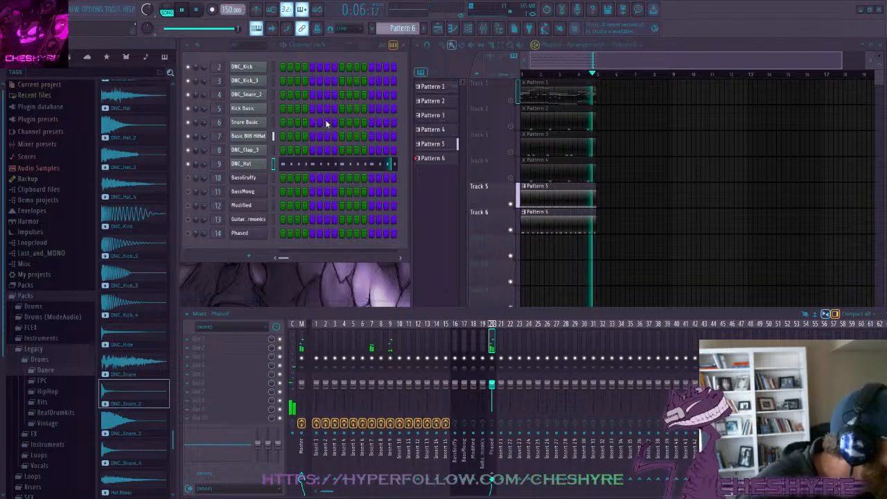
pyautogui.click(321, 61)
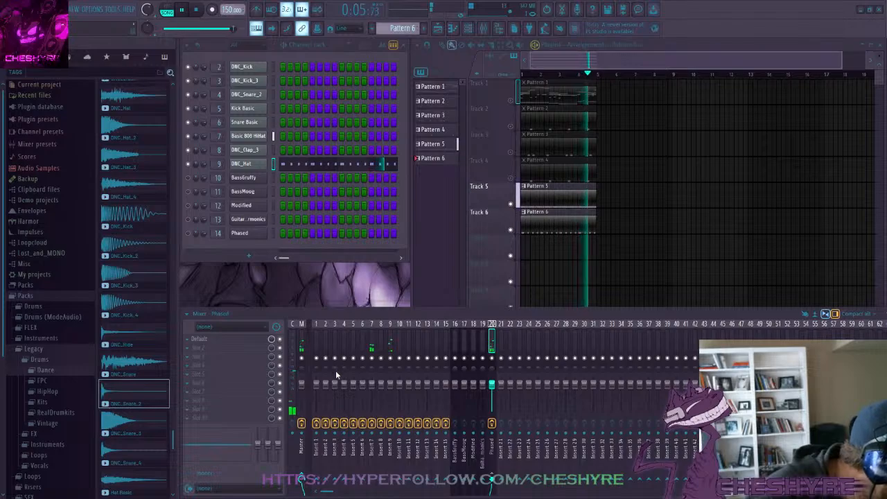
pyautogui.click(337, 390)
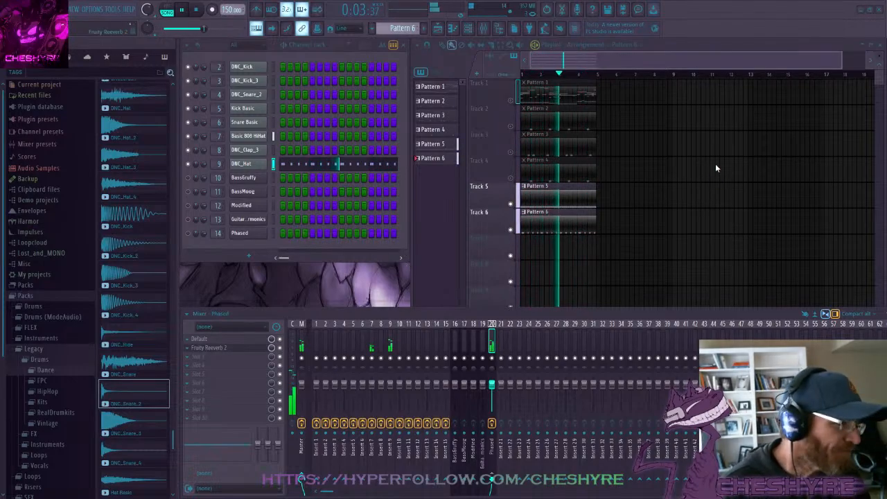
pyautogui.click(390, 343)
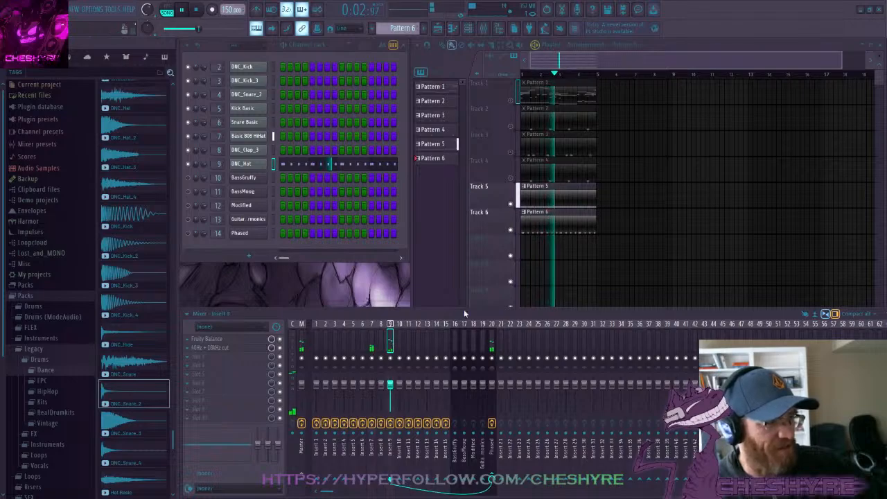
pyautogui.click(639, 106)
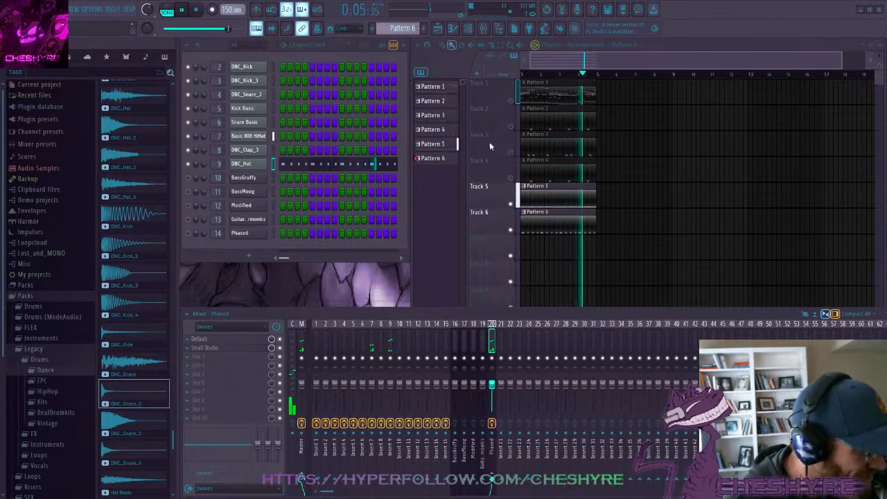
# Unmute Tracks 4, 3 and 2 in the playlist and select Pattern 2
pyautogui.click(511, 178)
pyautogui.click(511, 152)
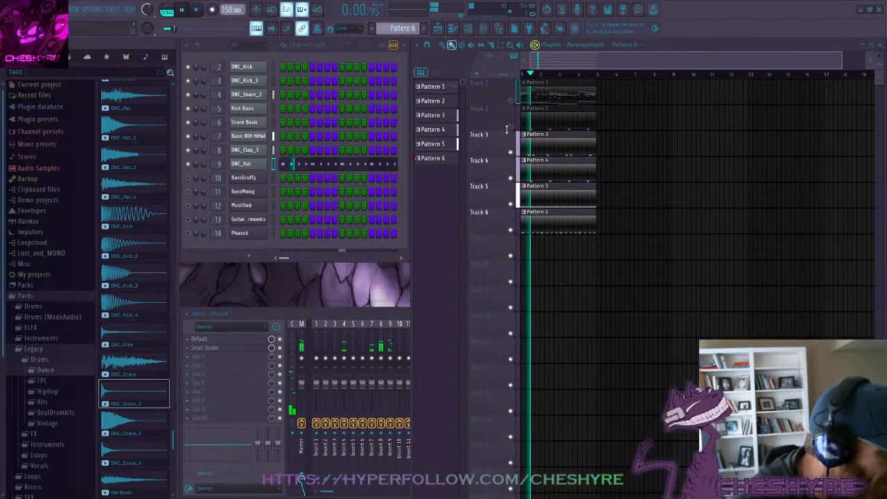
pyautogui.click(510, 125)
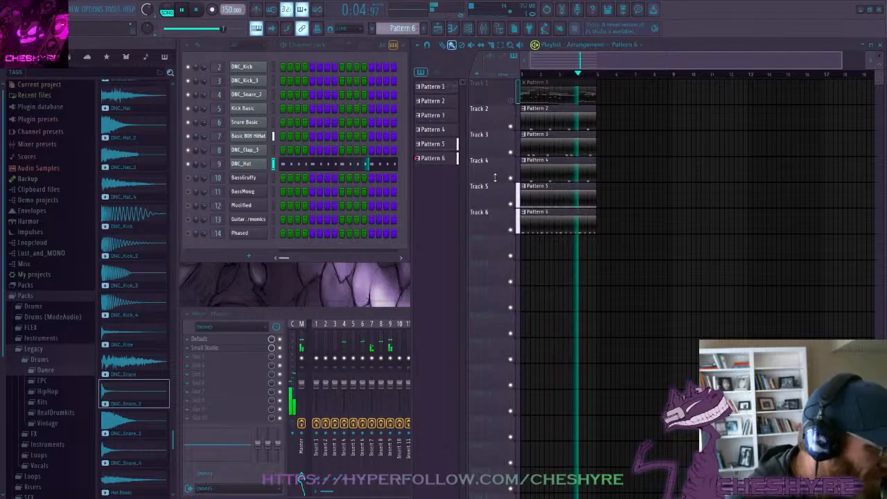
pyautogui.click(372, 319)
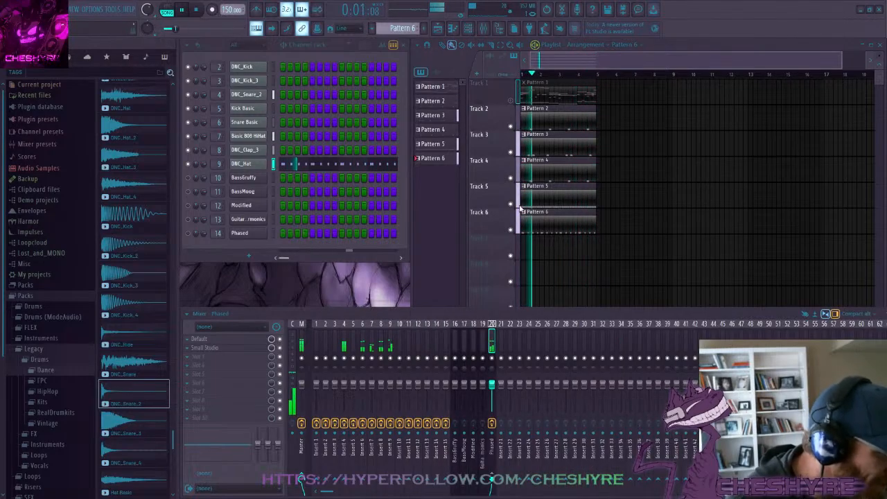
pyautogui.click(549, 109)
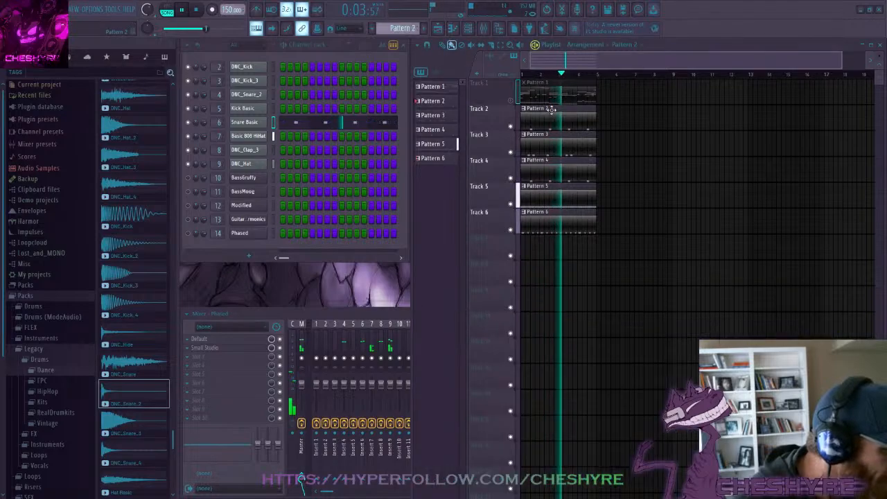
# Mute Tracks 2 and 4, keep Track 3 audible, and open Pattern 3's DNC_Snare_2 notes in the piano roll with playback stopped
pyautogui.click(510, 152)
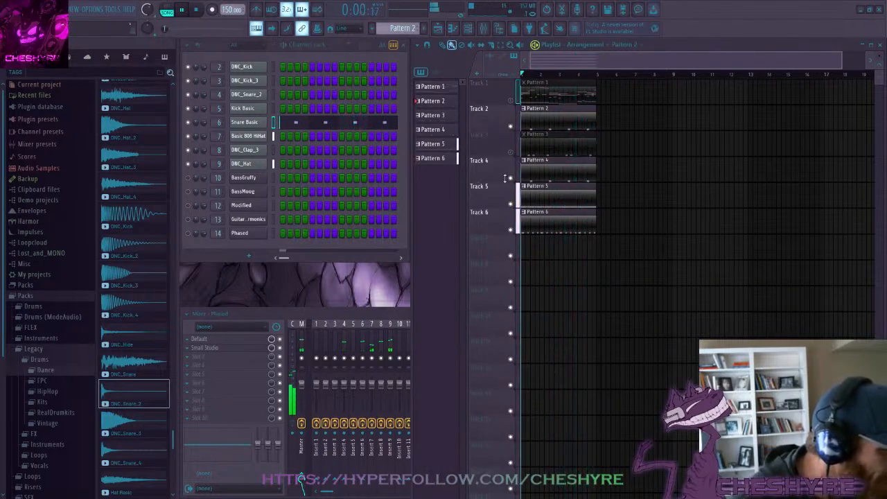
pyautogui.click(511, 177)
pyautogui.click(511, 153)
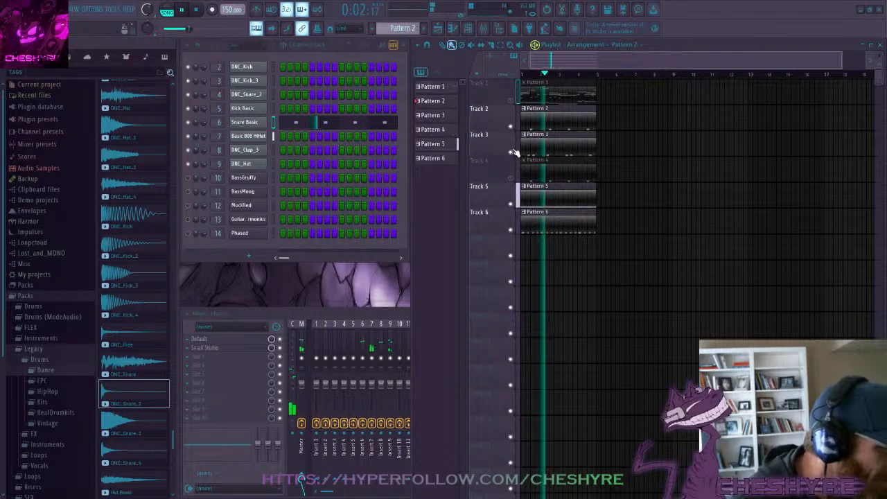
pyautogui.click(511, 126)
pyautogui.doubleClick(541, 139)
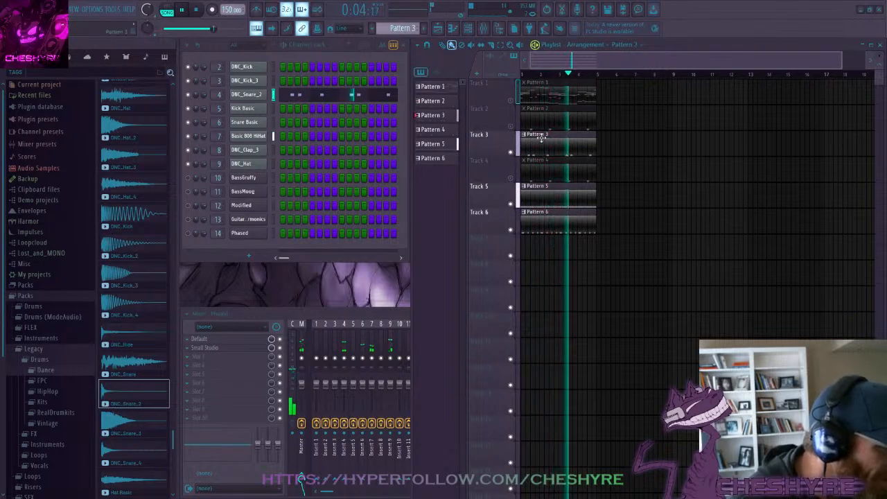
pyautogui.click(348, 95)
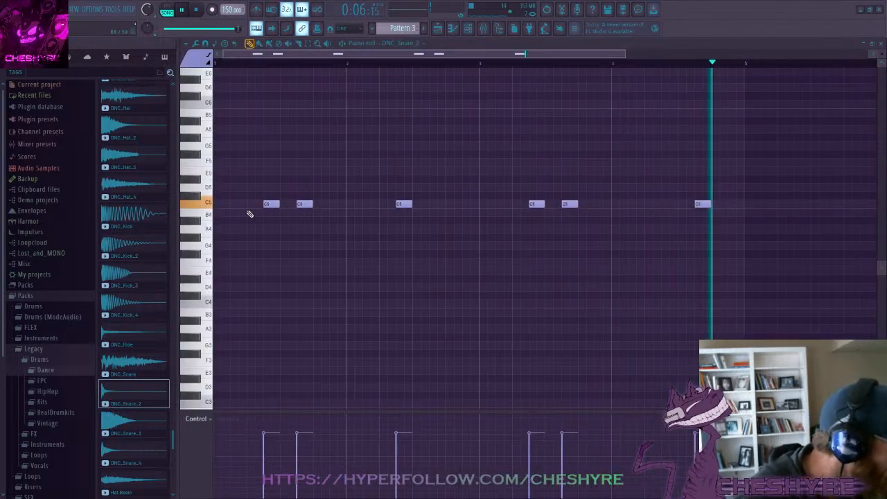
pyautogui.press('space')
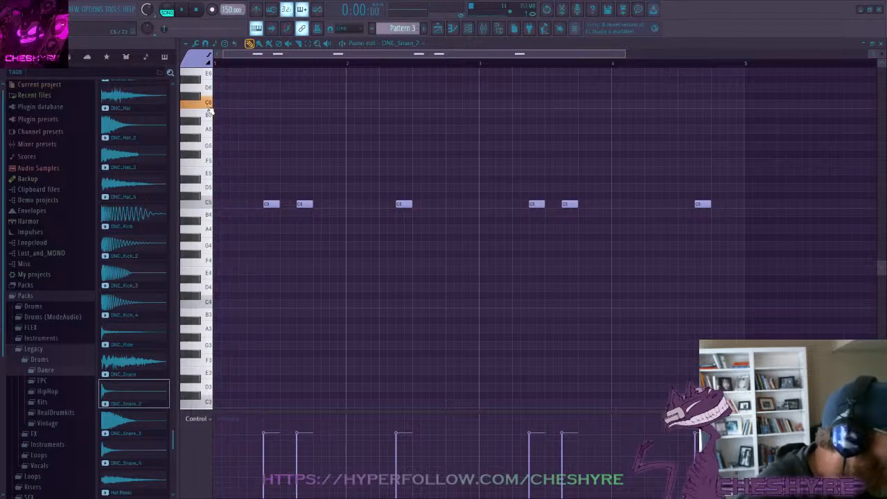
# Add three consecutive short C6 notes to DNC_Snare_2 at the start of bar 1
pyautogui.scroll(2, 246, 165)
pyautogui.scroll(-1, 242, 155)
pyautogui.scroll(1, 245, 170)
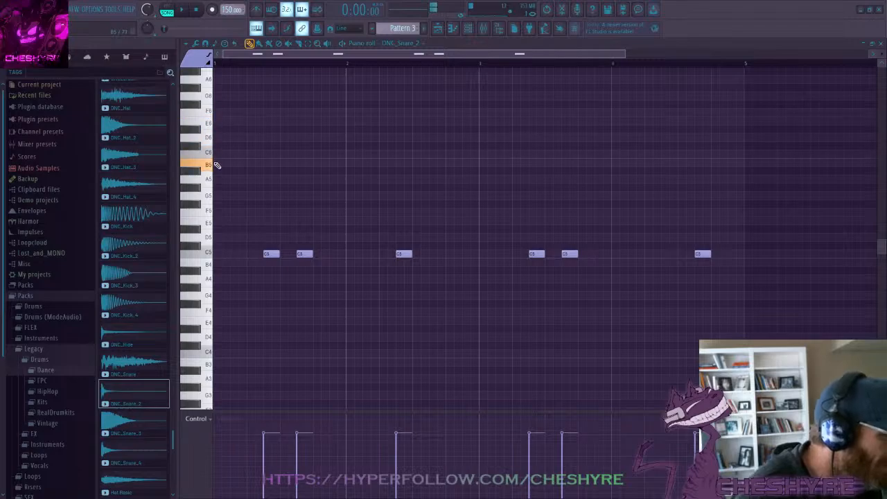
pyautogui.press('space')
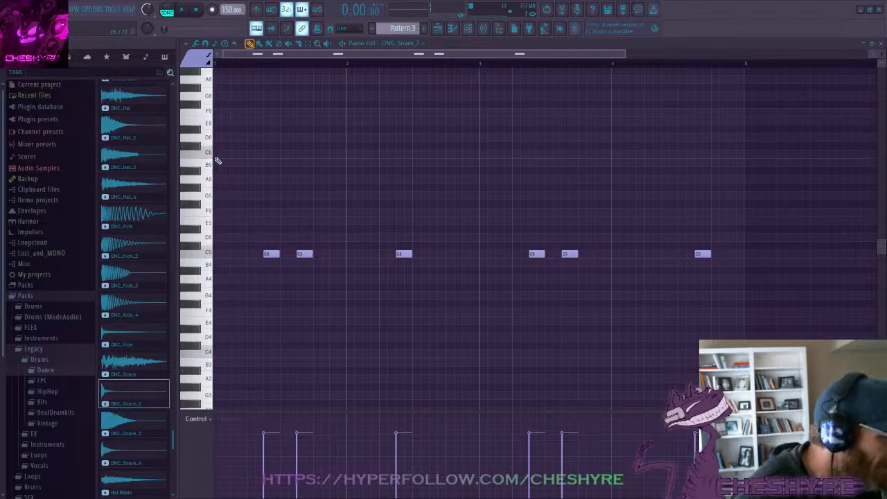
pyautogui.click(235, 155)
pyautogui.press('space')
pyautogui.press('space')
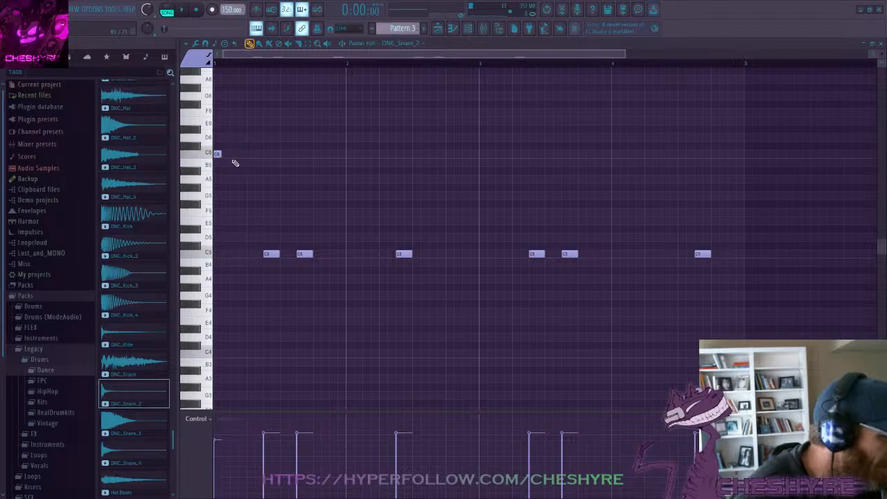
pyautogui.click(226, 154)
pyautogui.press('space')
pyautogui.press('space')
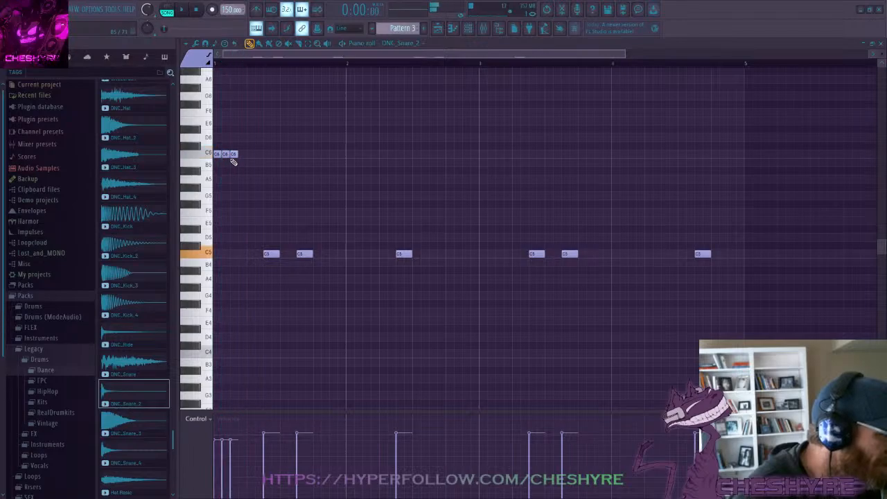
# Give the C6 snare rolls rising velocities and add a five-note roll around bars 2 and 4 and a three-note roll at bar 3
pyautogui.press('space')
pyautogui.press('space')
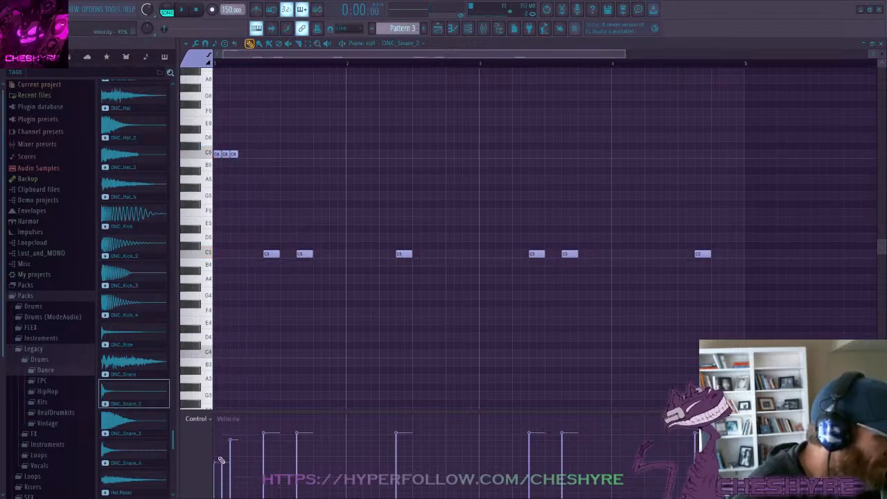
pyautogui.press('space')
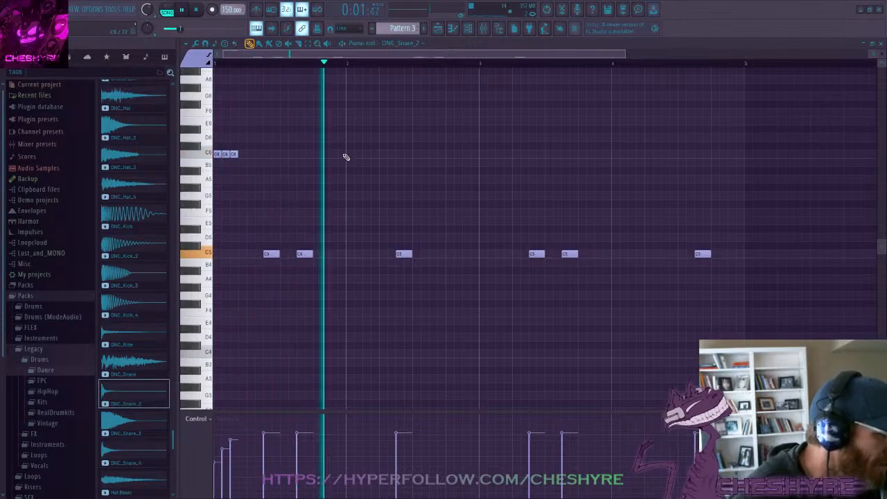
pyautogui.press('space')
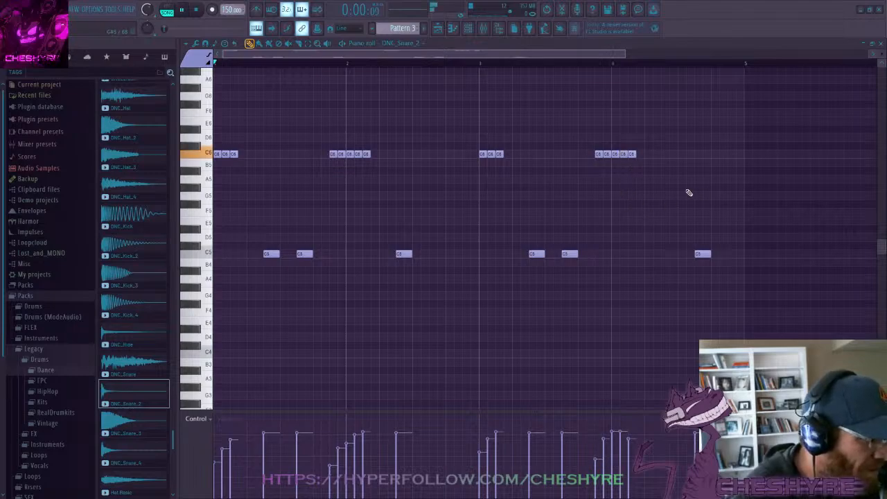
pyautogui.press('space')
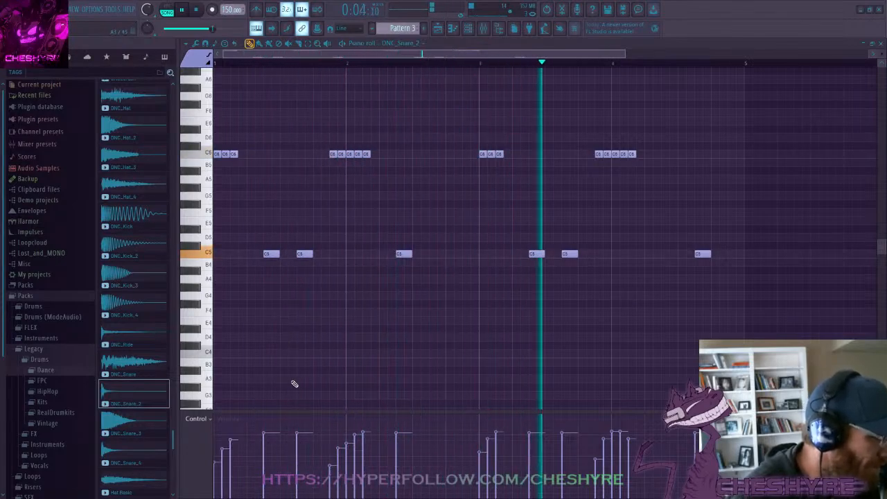
# Vary the panning of the C6 snare roll notes slightly around centre and close the piano roll
pyautogui.click(234, 418)
pyautogui.moveTo(234, 458); pyautogui.dragTo(224, 457)
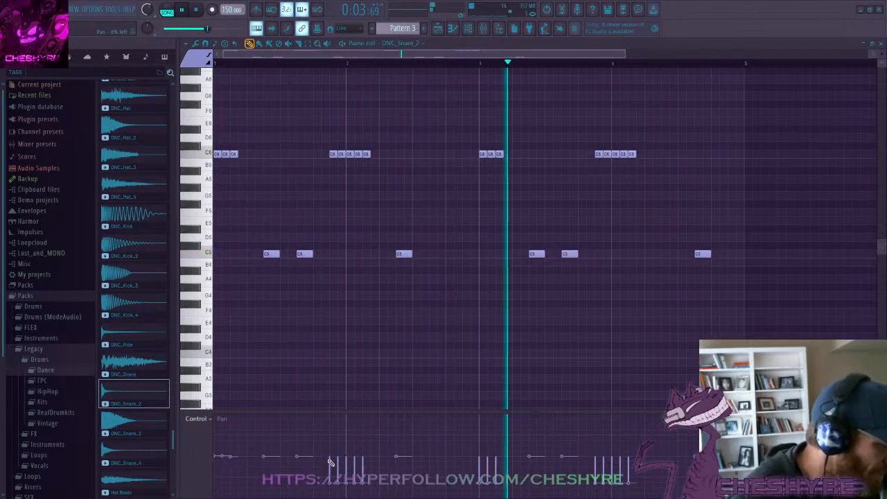
pyautogui.moveTo(331, 463); pyautogui.dragTo(633, 456)
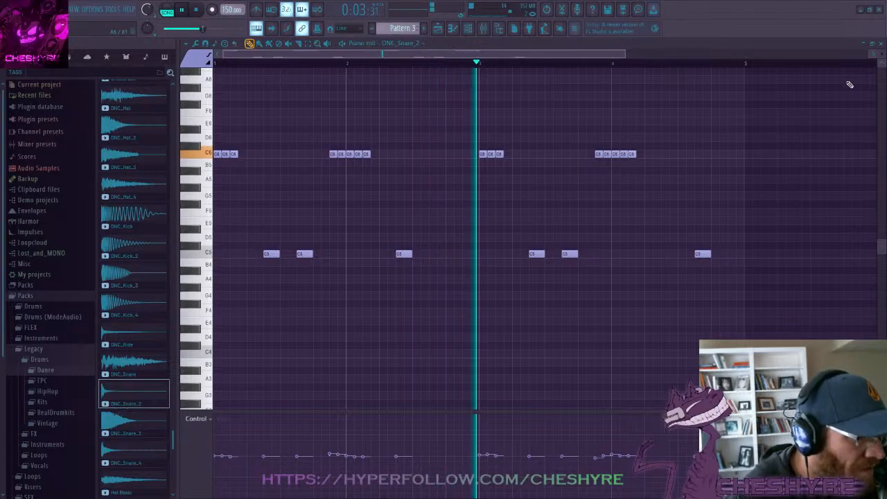
pyautogui.click(881, 44)
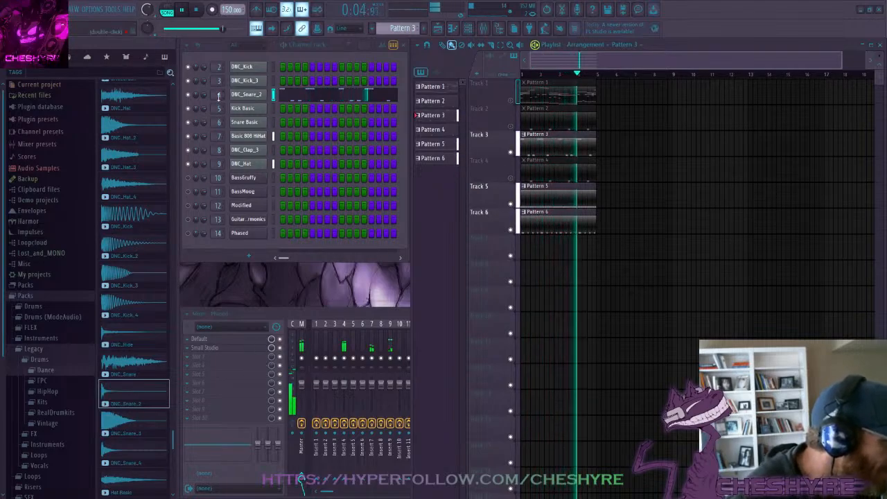
# Select mixer Insert 4, mute Tracks 5 and 6, and unmute Tracks 4 and 2 to play only the snare and clap patterns
pyautogui.click(345, 351)
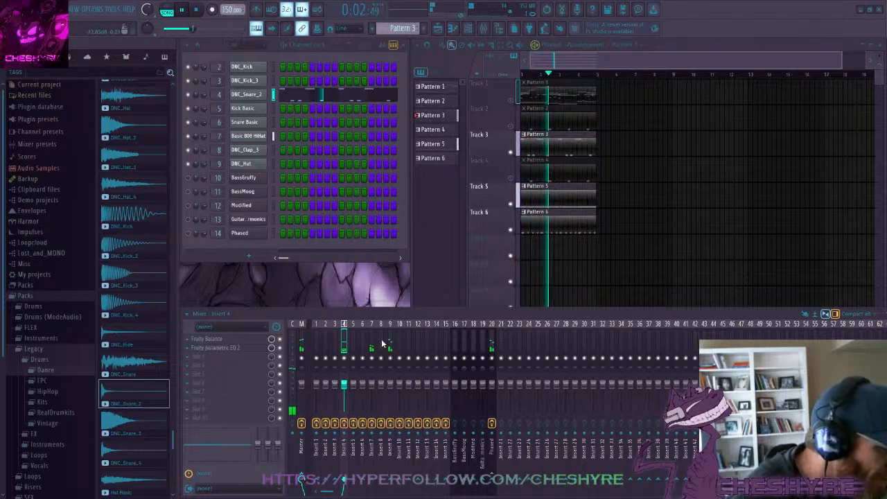
pyautogui.click(510, 205)
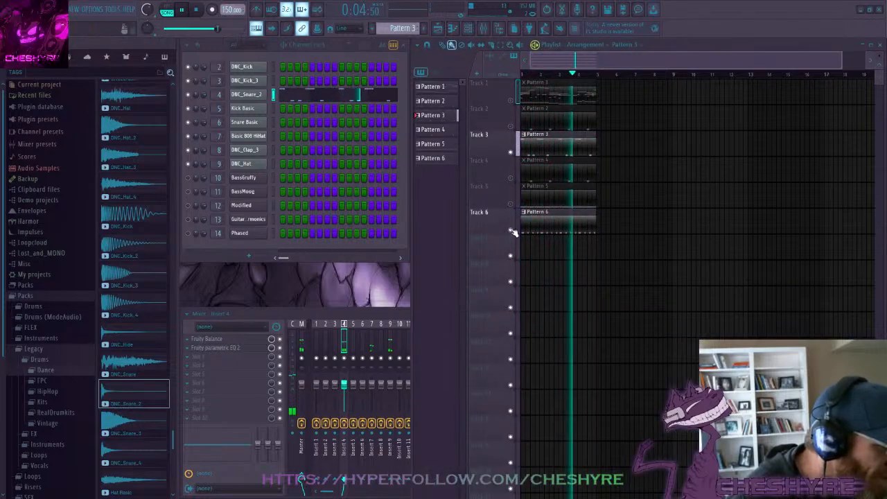
pyautogui.click(511, 229)
pyautogui.click(511, 178)
pyautogui.click(511, 126)
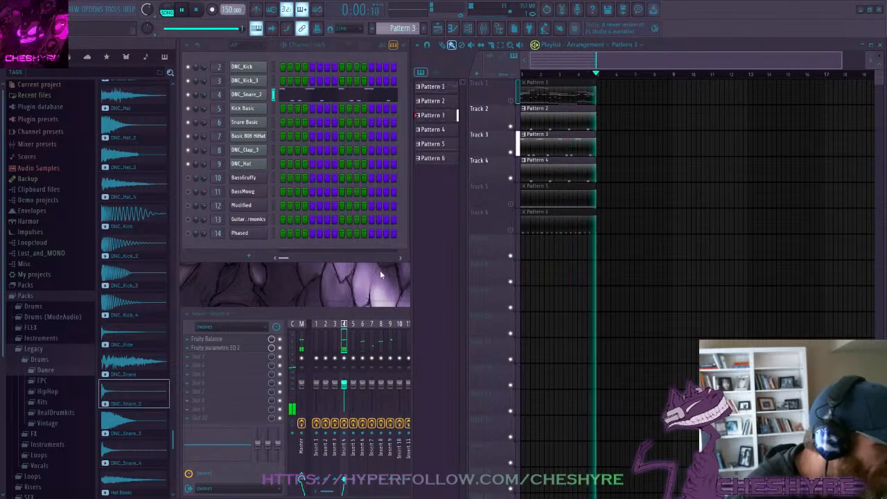
# Route mixer Inserts 4, 6 and 8 to Insert 25 as a shared bus for the snares and clap
pyautogui.click(355, 346)
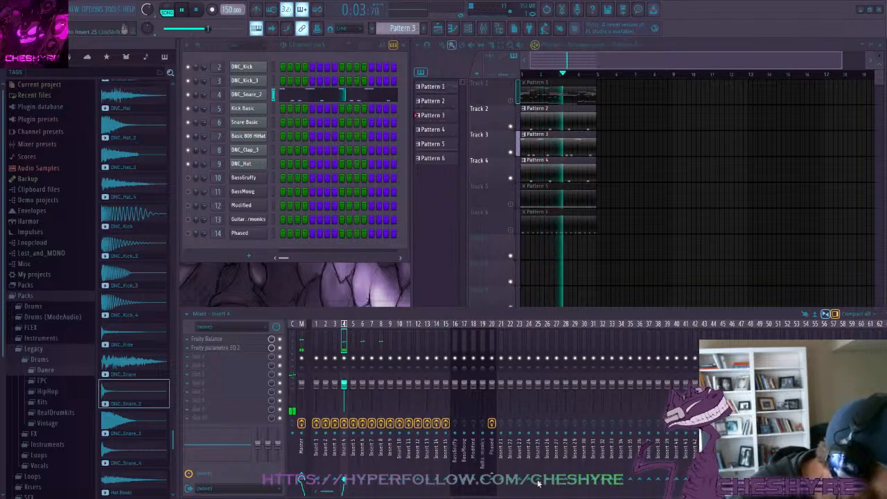
pyautogui.click(362, 346)
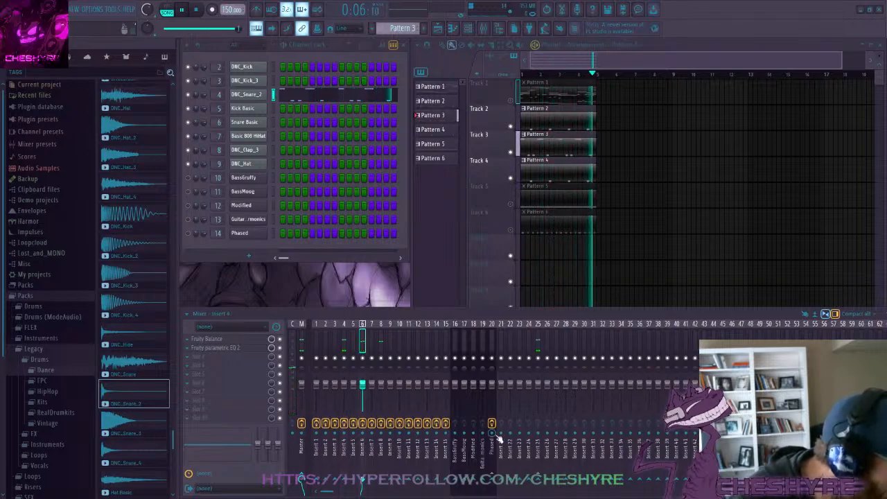
pyautogui.click(538, 480)
pyautogui.click(382, 342)
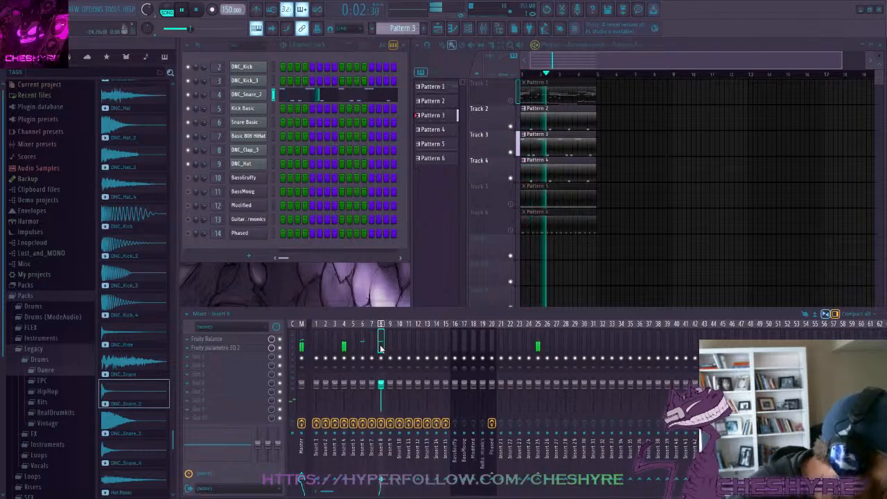
pyautogui.click(537, 479)
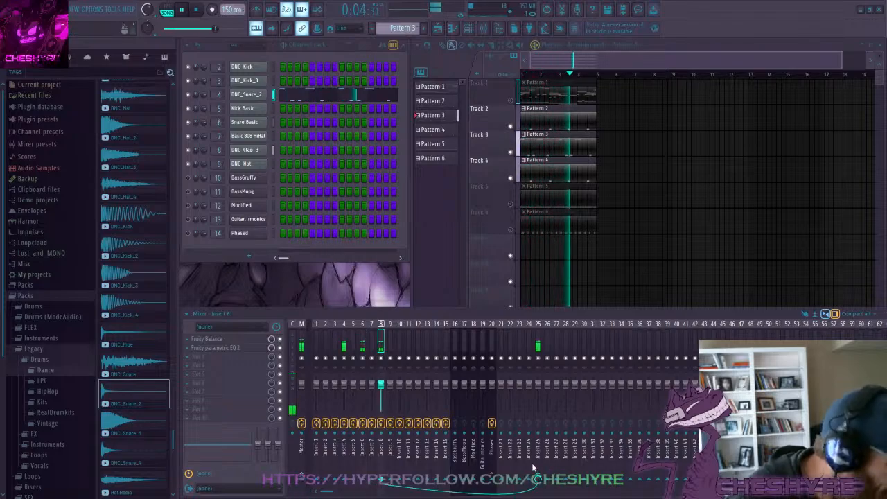
# Load the Room preset in the first effect slot of Insert 25, stop playback and return to the playlist
pyautogui.click(538, 345)
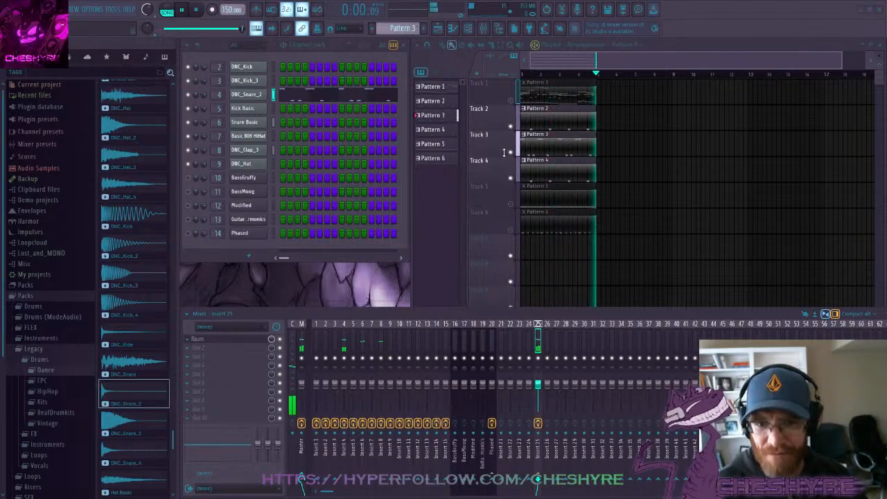
pyautogui.press('space')
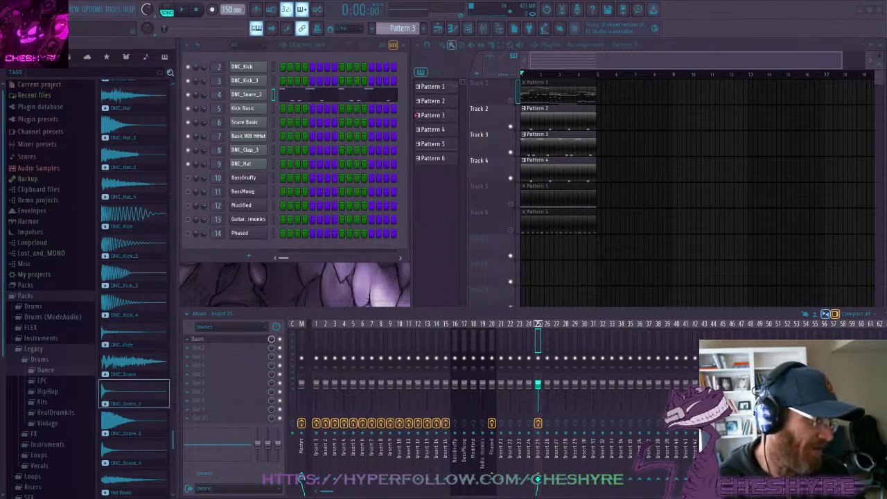
pyautogui.click(452, 47)
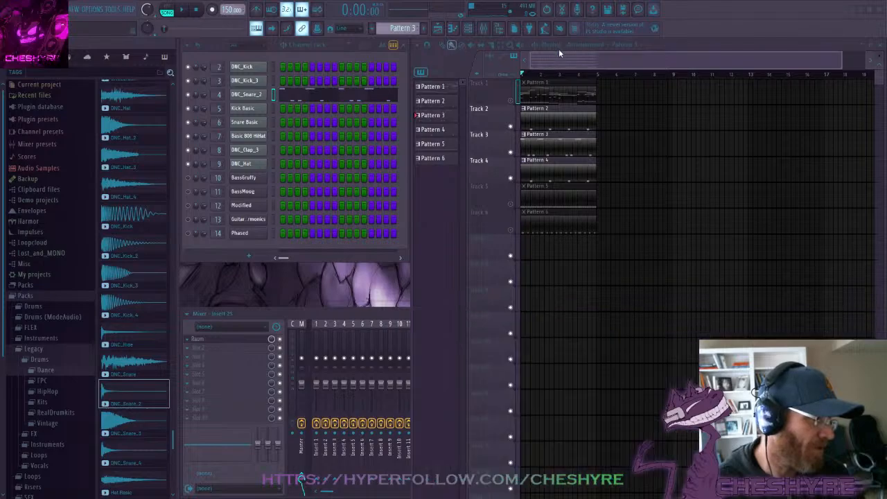
# Play the arrangement and inspect the Raum reverb settings on Insert 25, then close the plugin window
pyautogui.press('space')
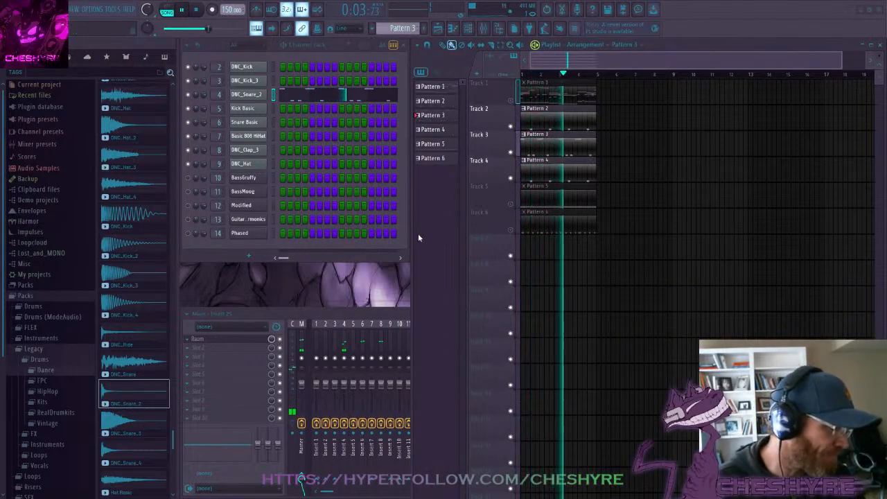
pyautogui.click(199, 339)
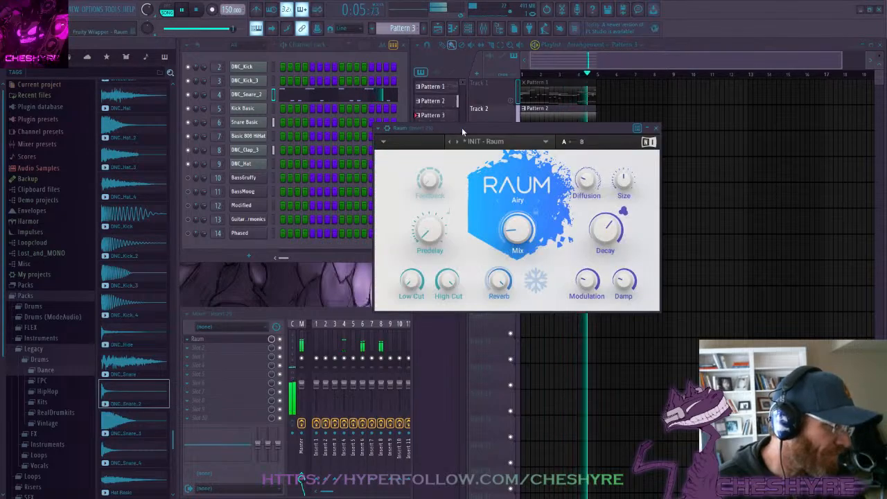
pyautogui.moveTo(461, 127); pyautogui.dragTo(484, 118)
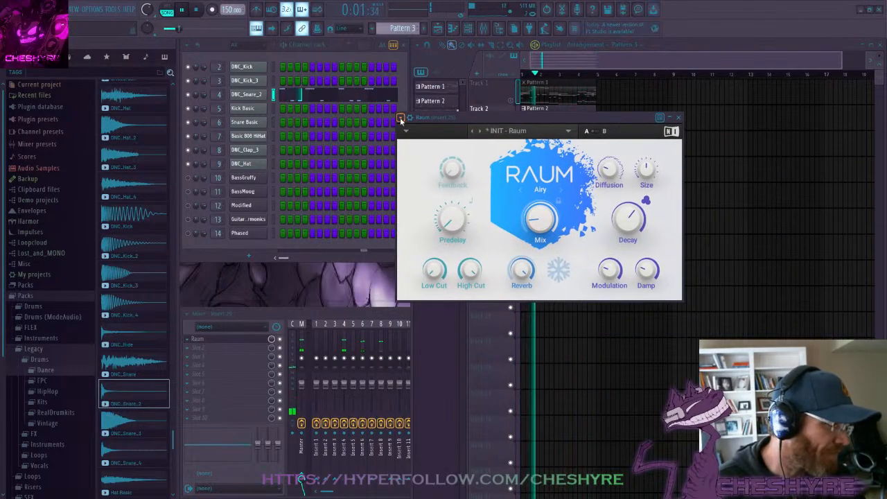
pyautogui.click(678, 117)
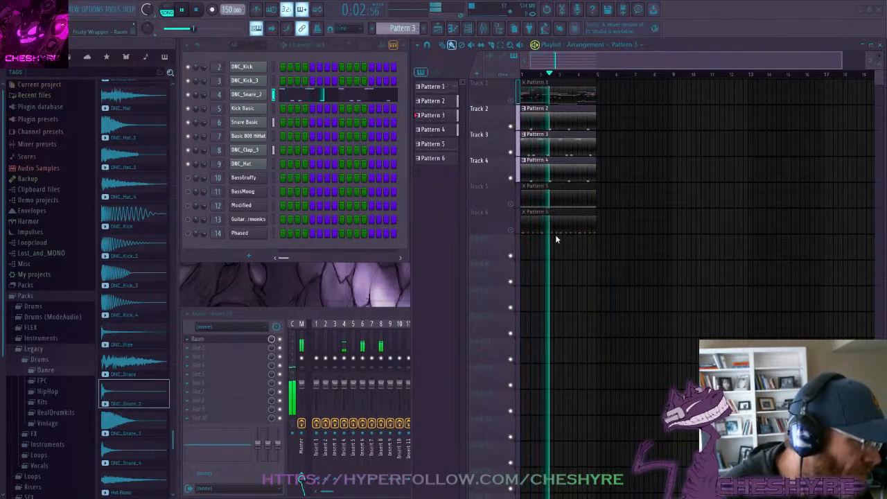
# Unmute Tracks 5 and 6 and audition the hi-hats together with the reverbed snares and clap
pyautogui.click(511, 204)
pyautogui.click(511, 230)
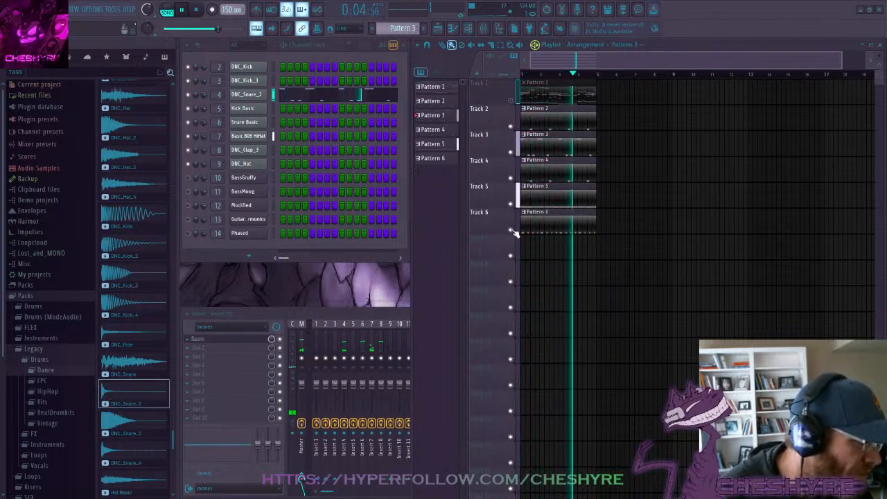
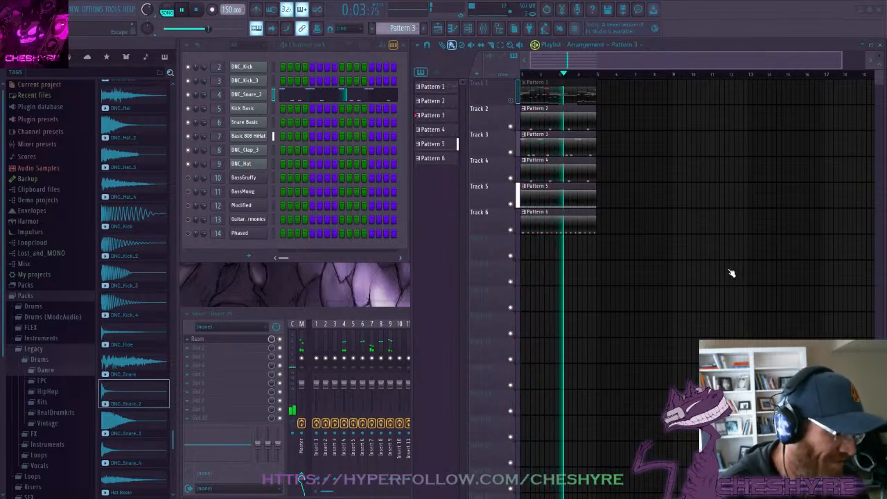
pyautogui.press('space')
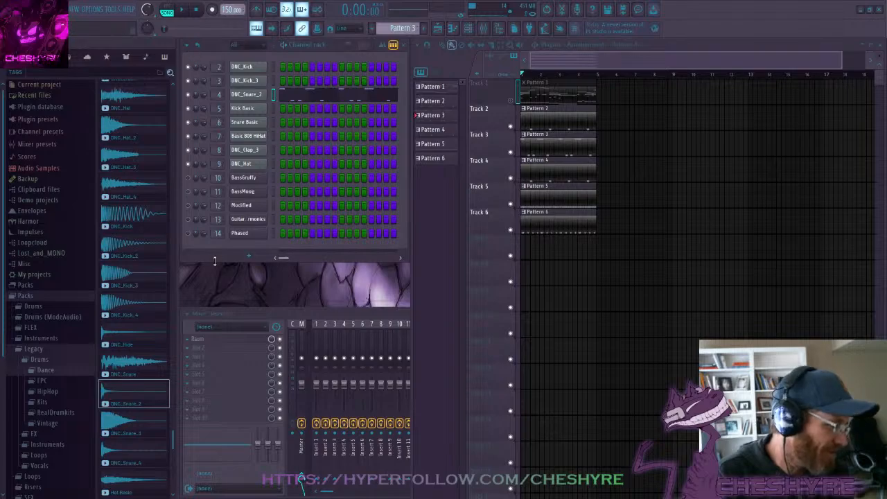
pyautogui.click(187, 314)
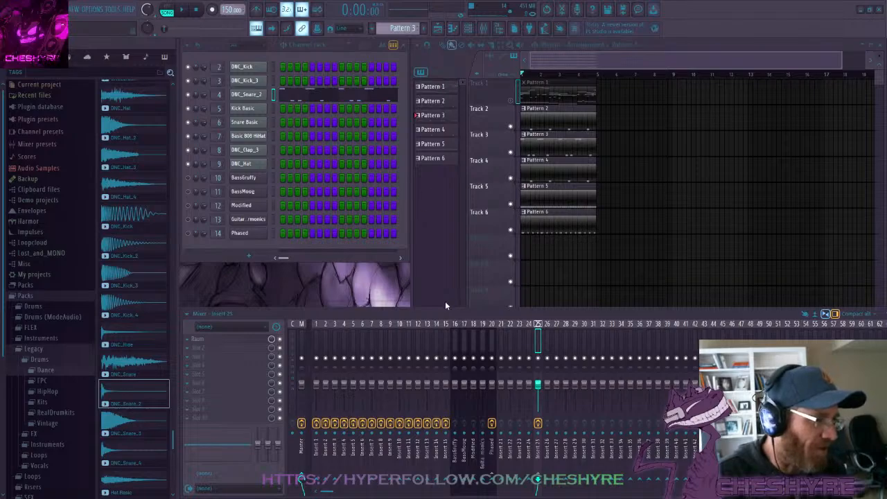
pyautogui.click(575, 61)
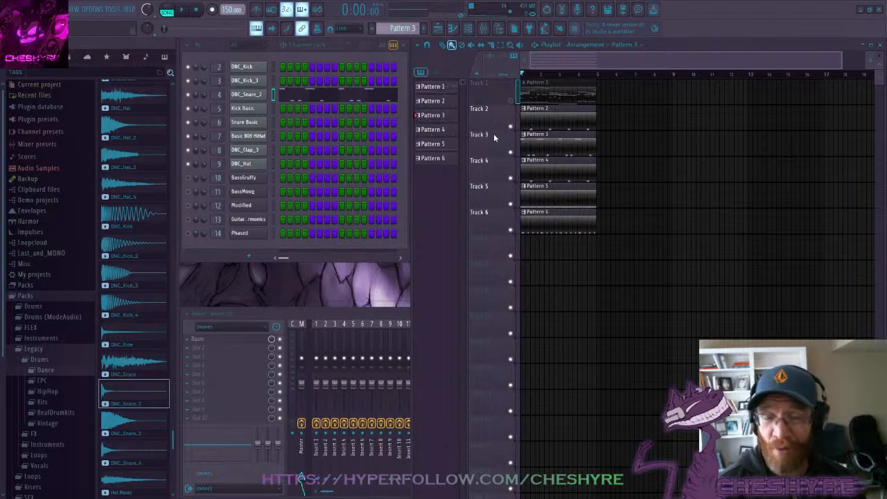
# Unmute Track 1, make Pattern 1 active and select the kick's mixer Insert 5 during playback
pyautogui.click(511, 100)
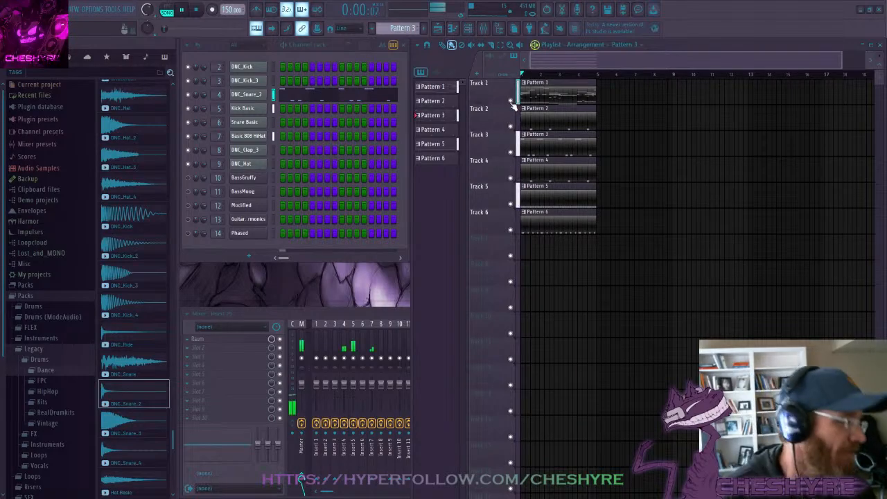
pyautogui.press('space')
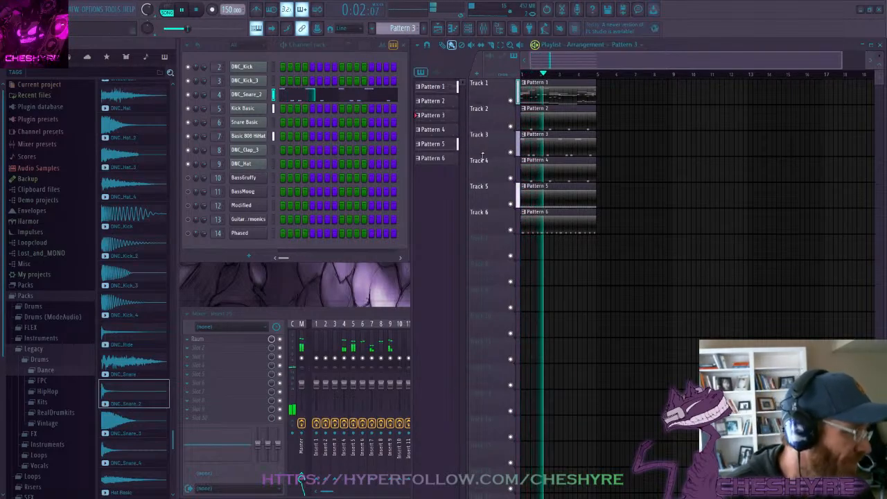
pyautogui.click(537, 86)
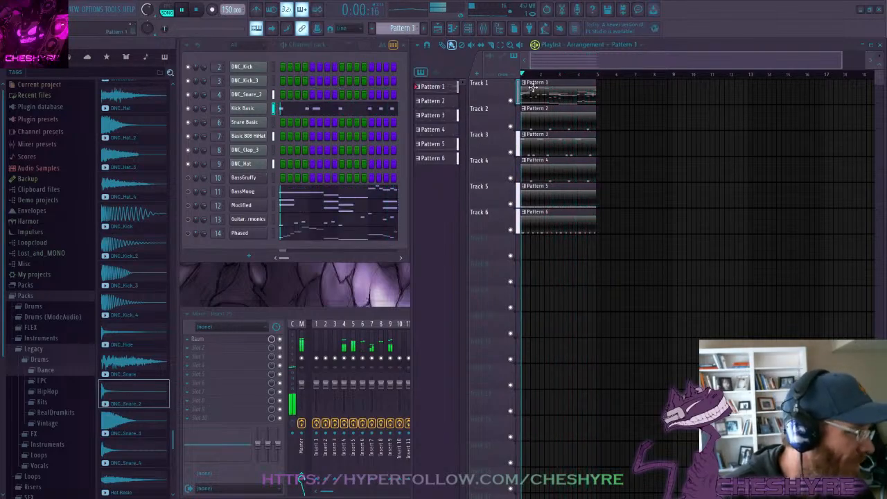
pyautogui.click(376, 316)
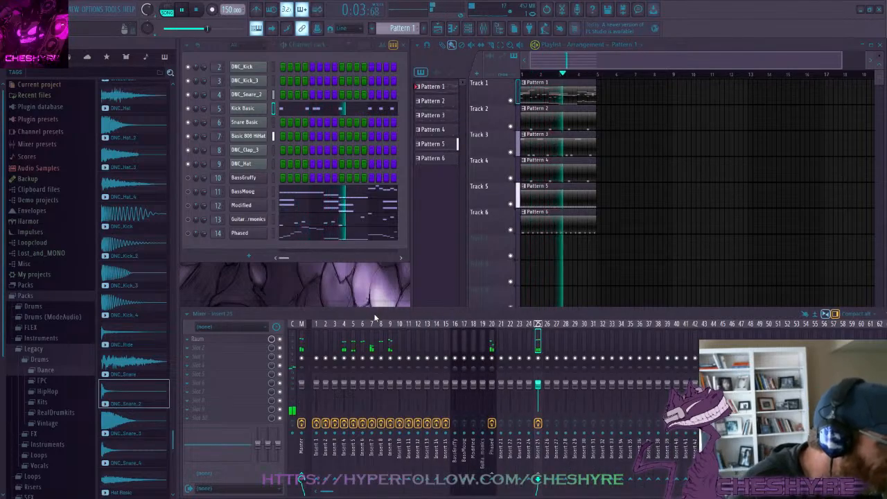
pyautogui.click(356, 356)
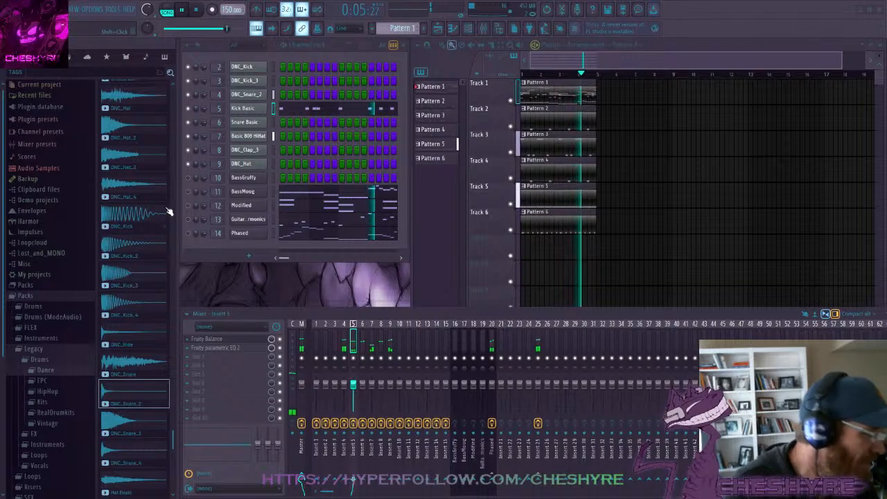
# Audition the kick in the mix and load the low cut plus 18kHz cut preset in Insert 5's Fruity parametric EQ 2
pyautogui.press('space')
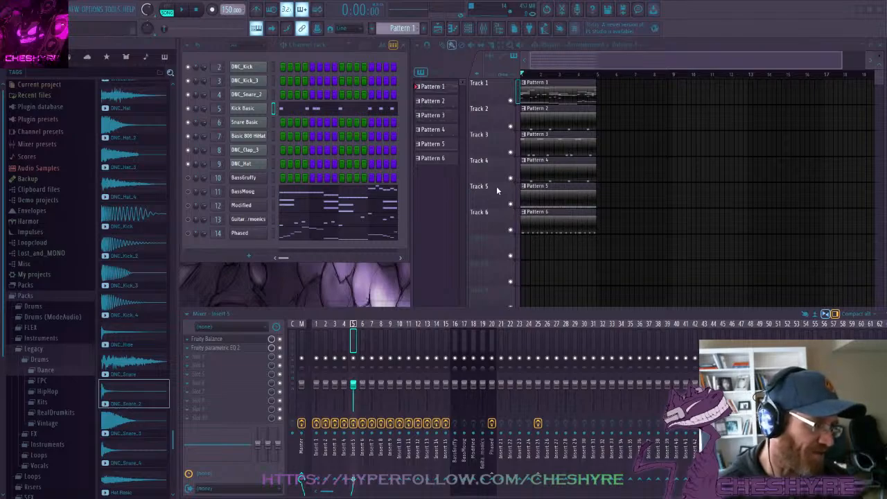
pyautogui.press('space')
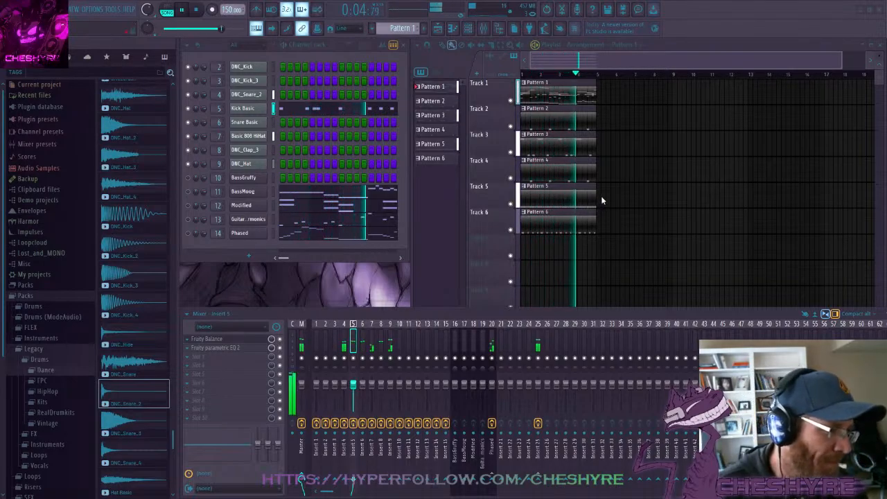
pyautogui.press('space')
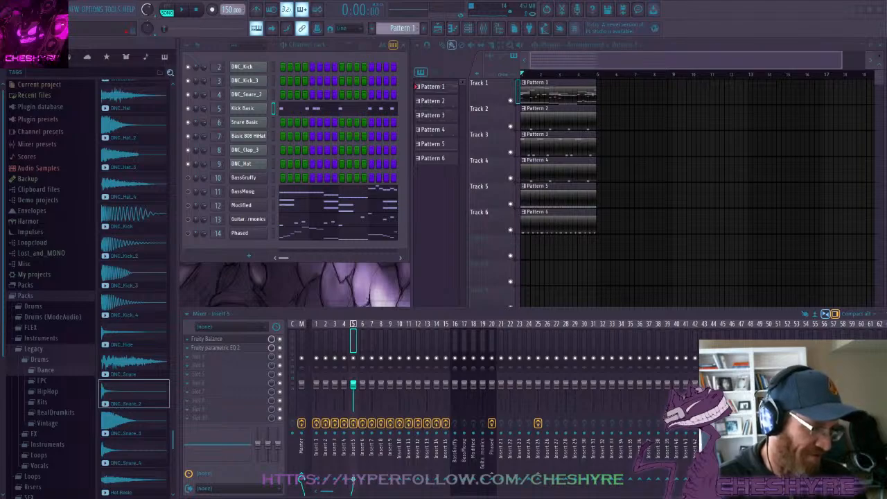
pyautogui.press('space')
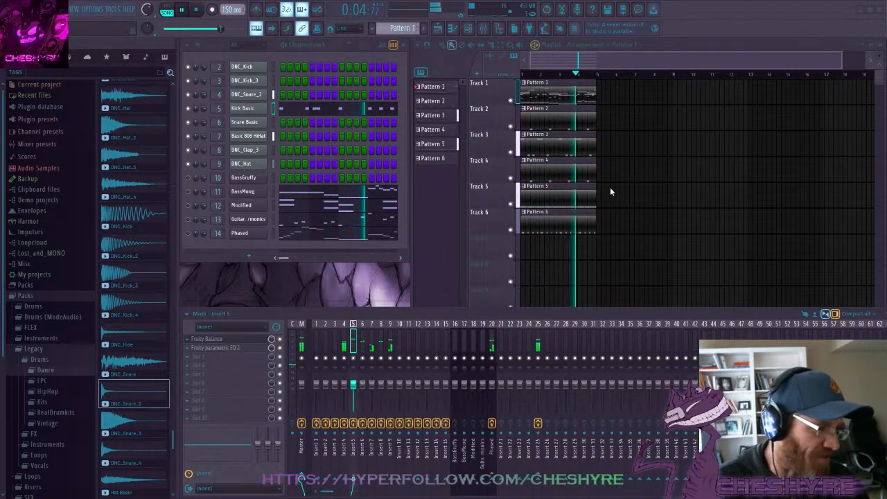
pyautogui.press('space')
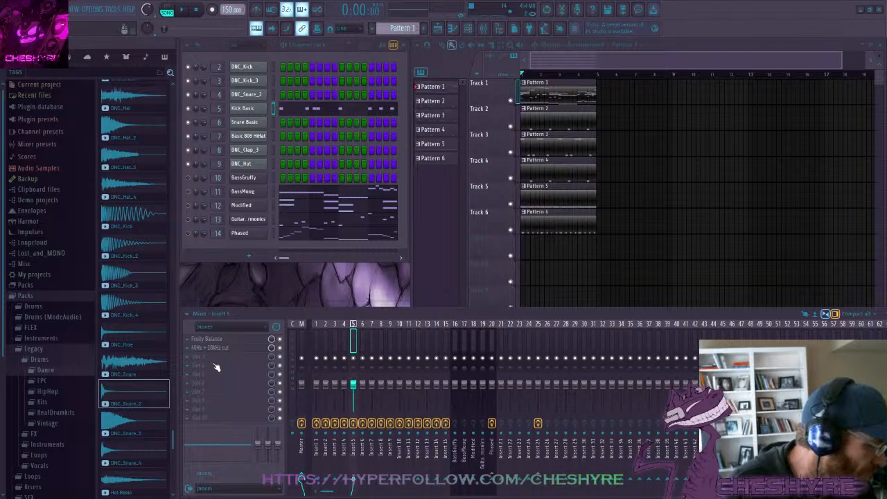
# Add Fruity Fast Dist to the third effect slot of Insert 5 while auditioning the kick
pyautogui.press('space')
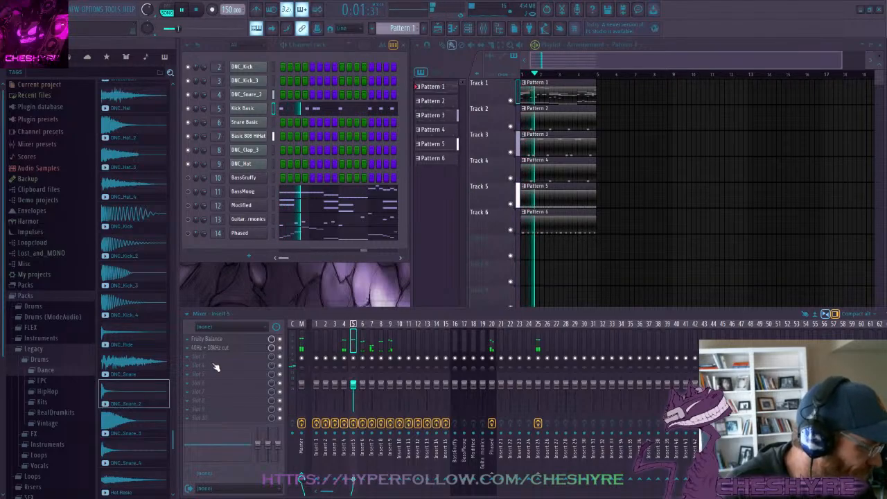
pyautogui.press('space')
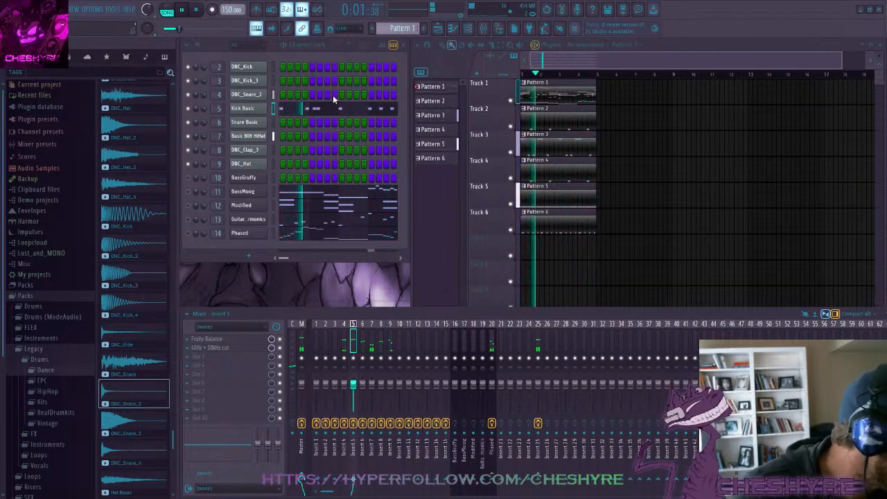
pyautogui.press('space')
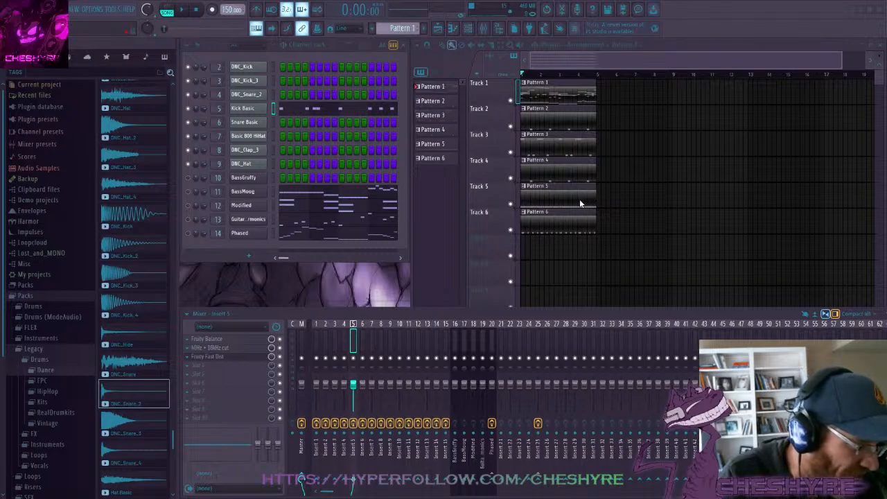
# Play back all the patterns to judge how the distorted kick sits in the mix
pyautogui.press('space')
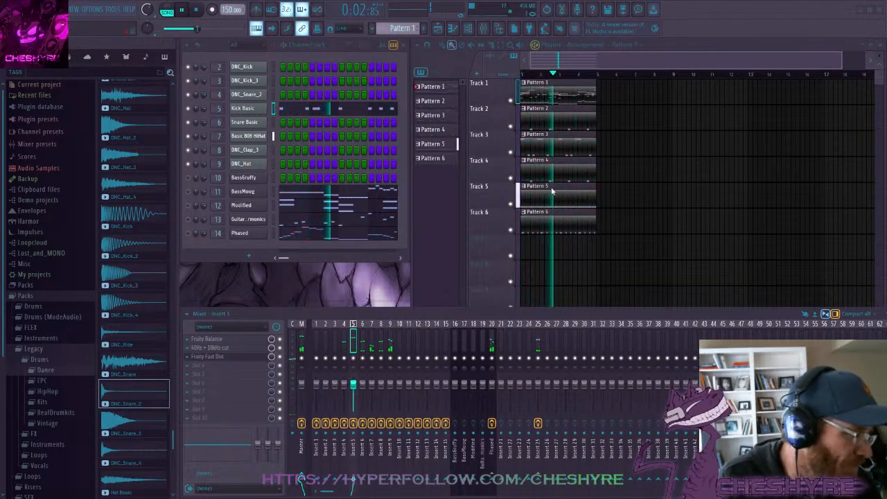
pyautogui.press('space')
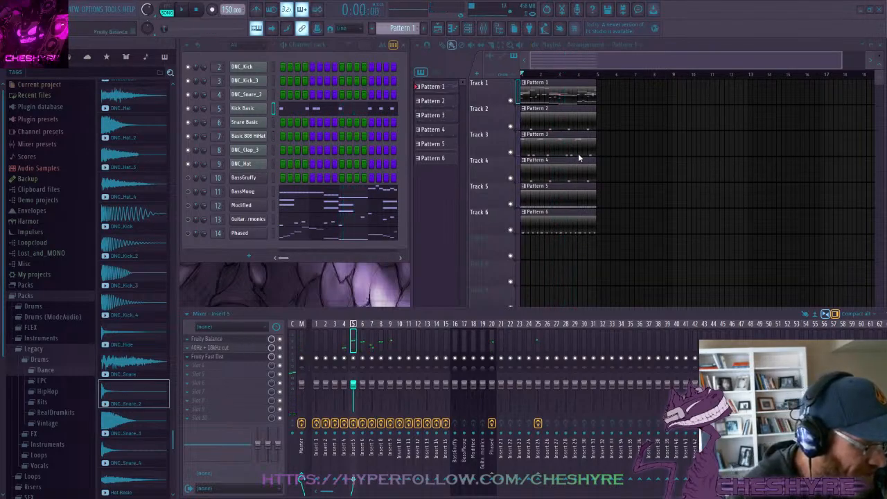
pyautogui.press('space')
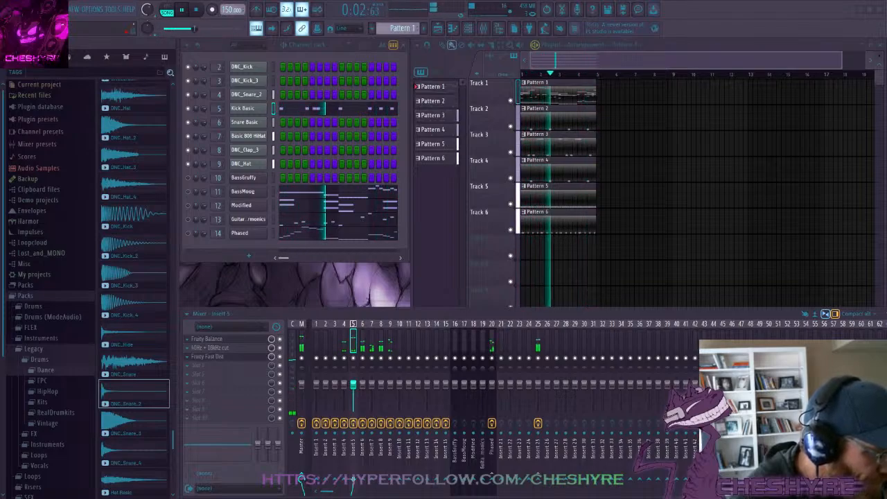
pyautogui.press('space')
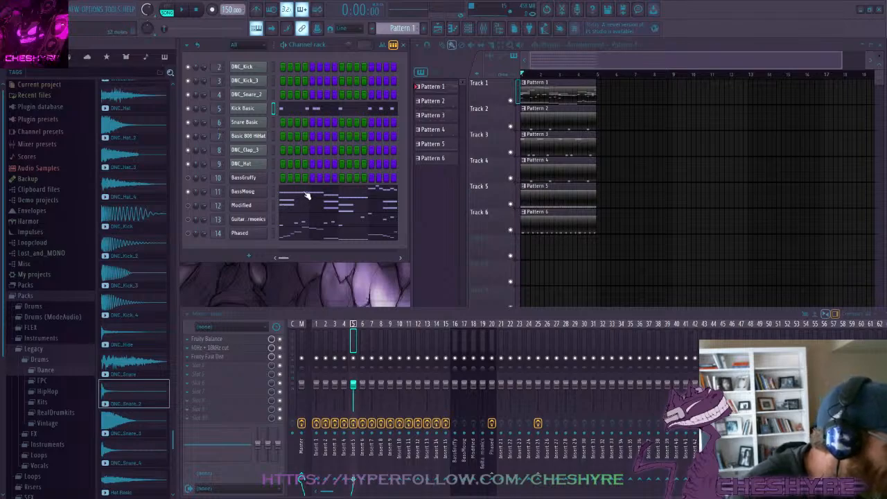
# Cut all the BassMoog notes from Pattern 1, paste them into a new Pattern 7 and close the piano roll
pyautogui.click(306, 196)
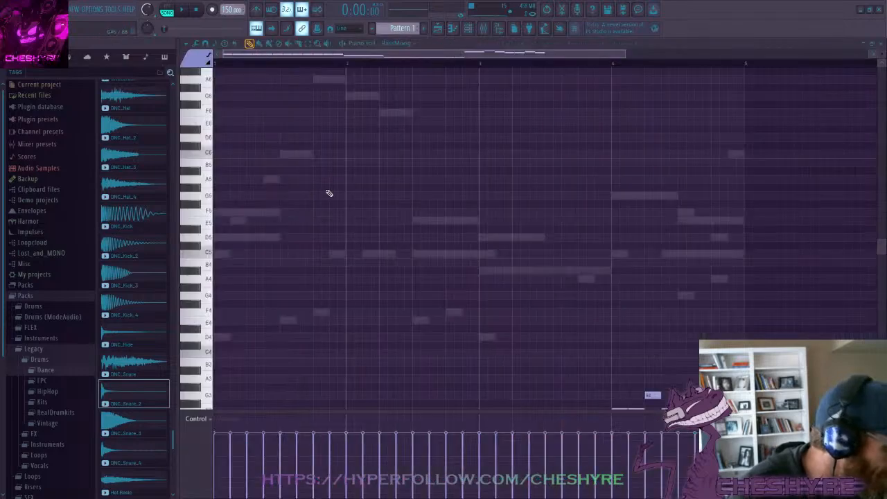
pyautogui.scroll(-4, 383, 164)
pyautogui.hotkey('ctrl', 'a')
pyautogui.hotkey('ctrl', 'x')
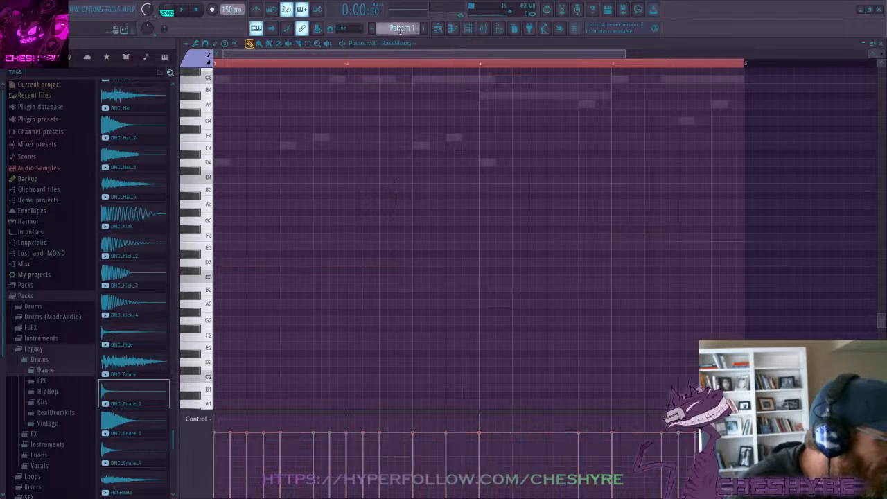
pyautogui.scroll(-6, 400, 30)
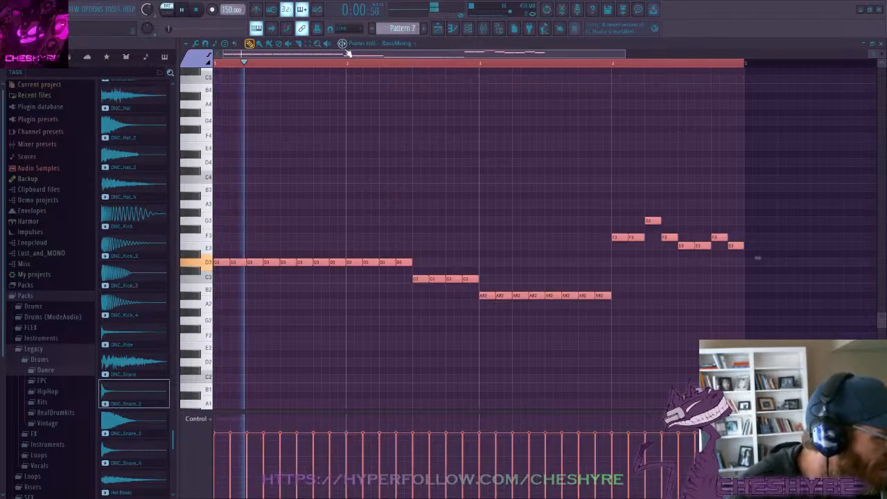
pyautogui.click(881, 43)
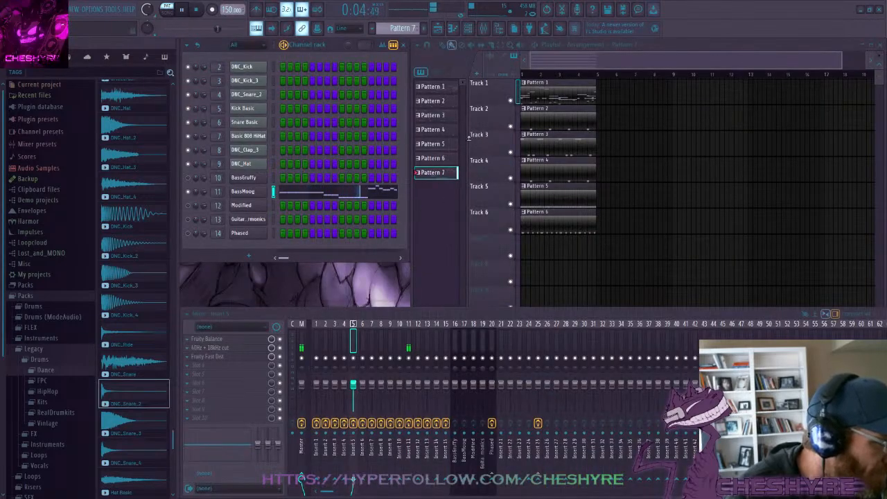
# Place Pattern 7 at the start of Track 7 and mute Tracks 2 to 6 to audition the bass with Pattern 1
pyautogui.click(519, 240)
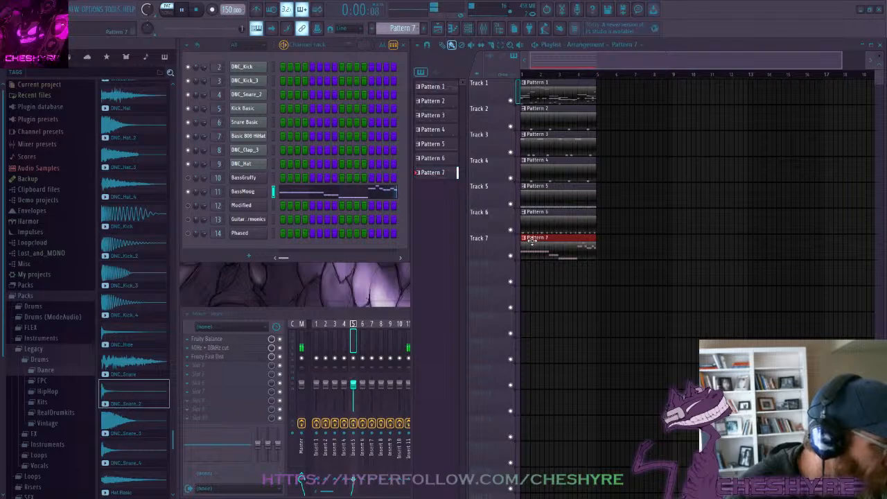
pyautogui.rightClick(512, 101)
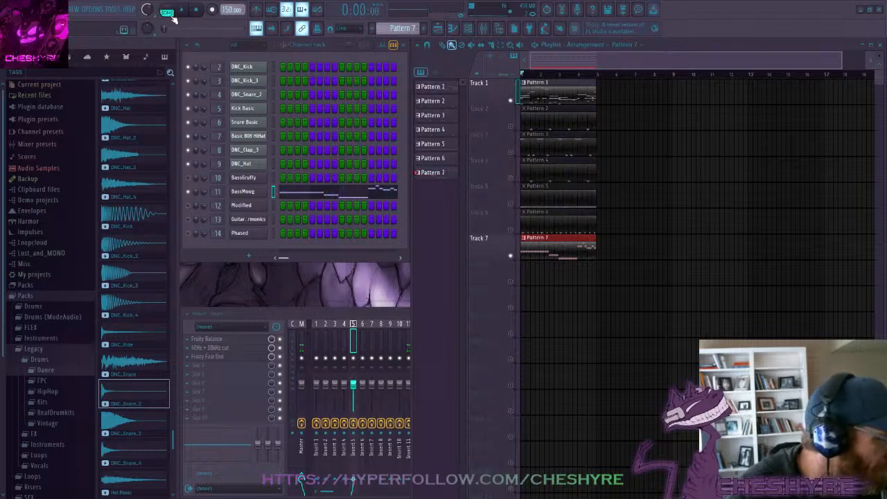
pyautogui.press('space')
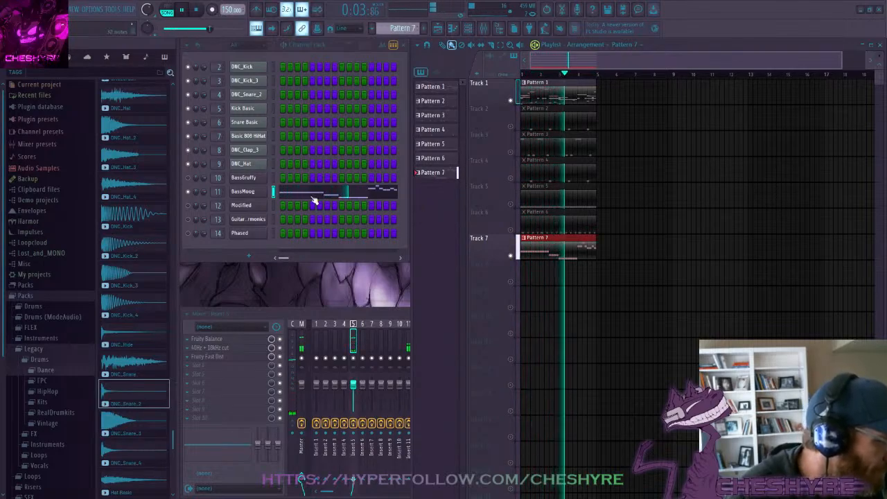
pyautogui.press('space')
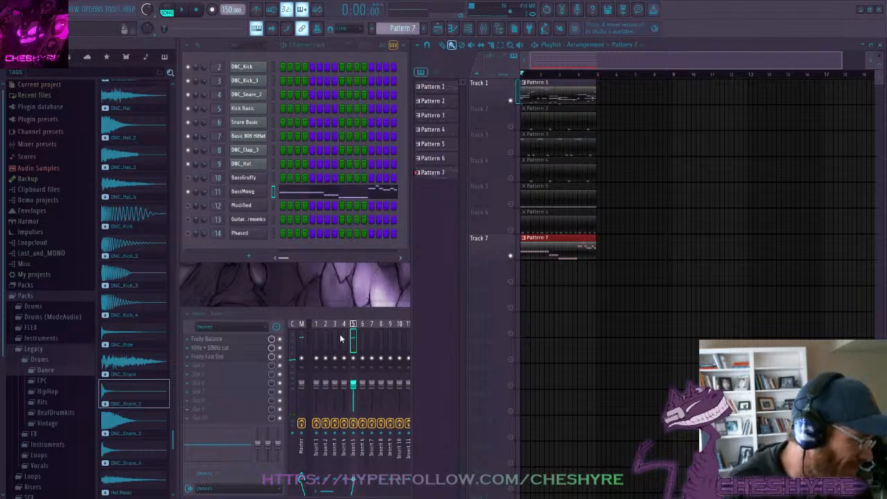
pyautogui.click(227, 345)
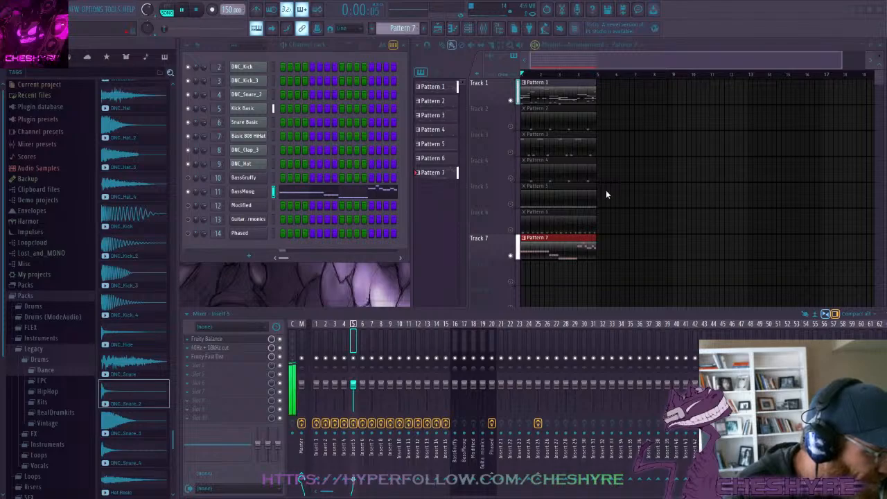
# Play Pattern 1 together with Pattern 7 and select the BassMoog channel's mixer insert to check its level
pyautogui.press('space')
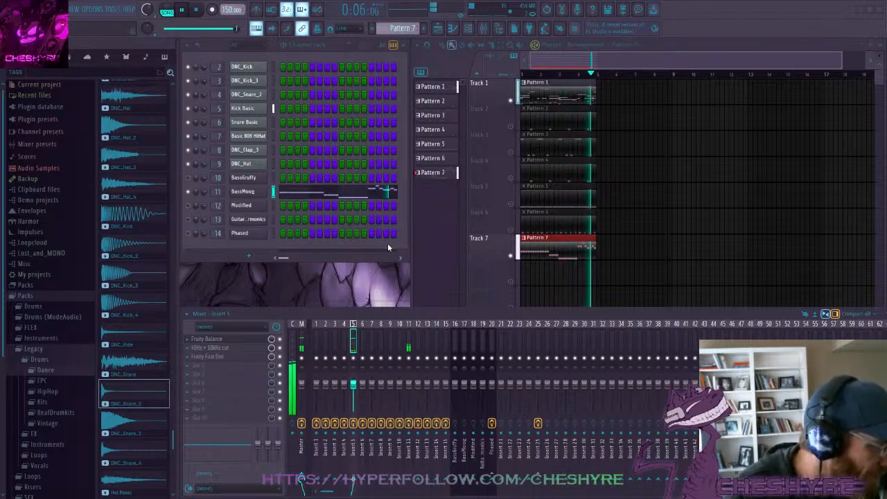
pyautogui.click(219, 192)
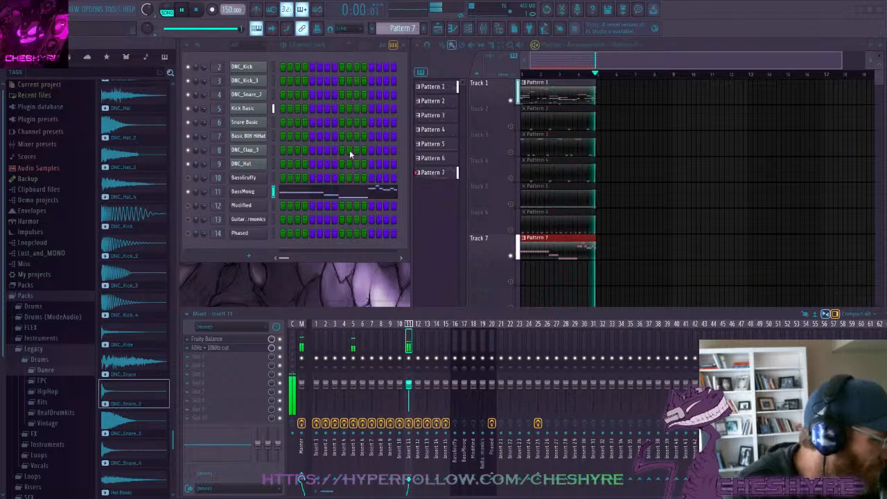
pyautogui.press('space')
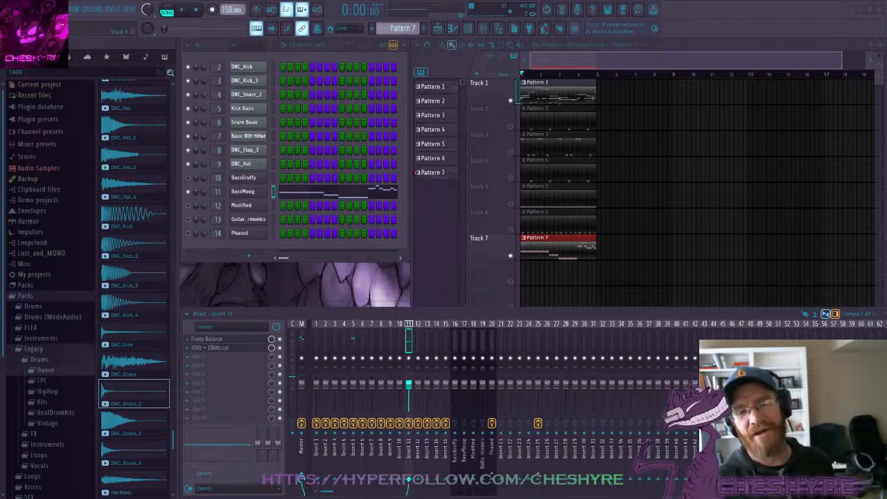
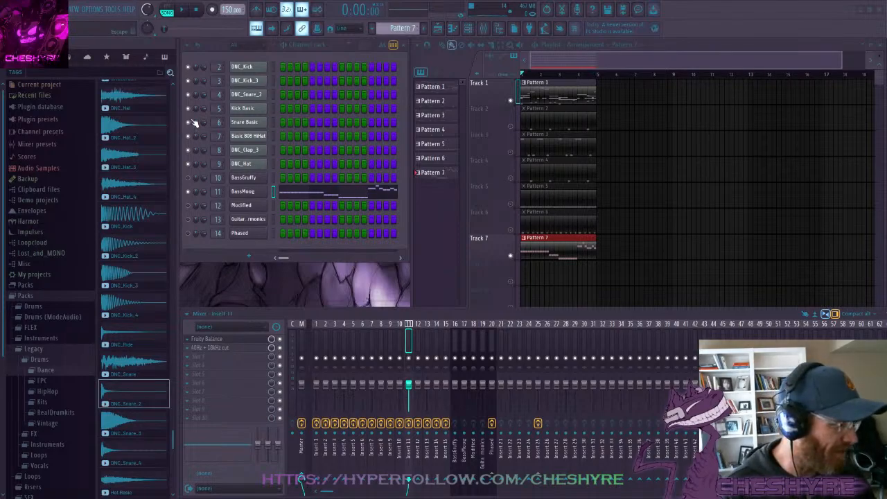
pyautogui.click(219, 109)
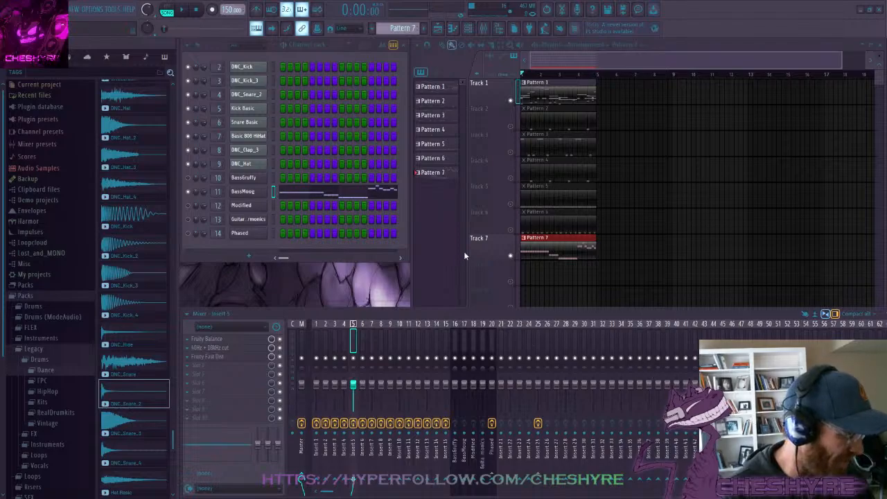
pyautogui.click(639, 60)
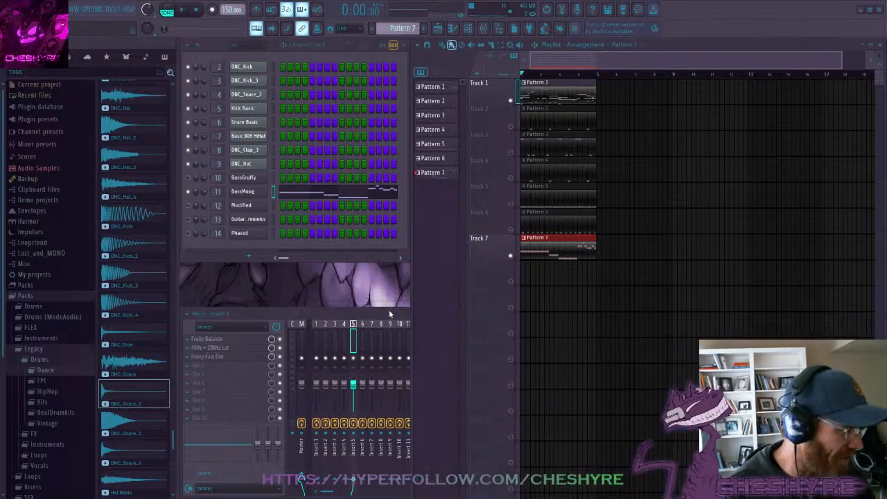
pyautogui.click(389, 309)
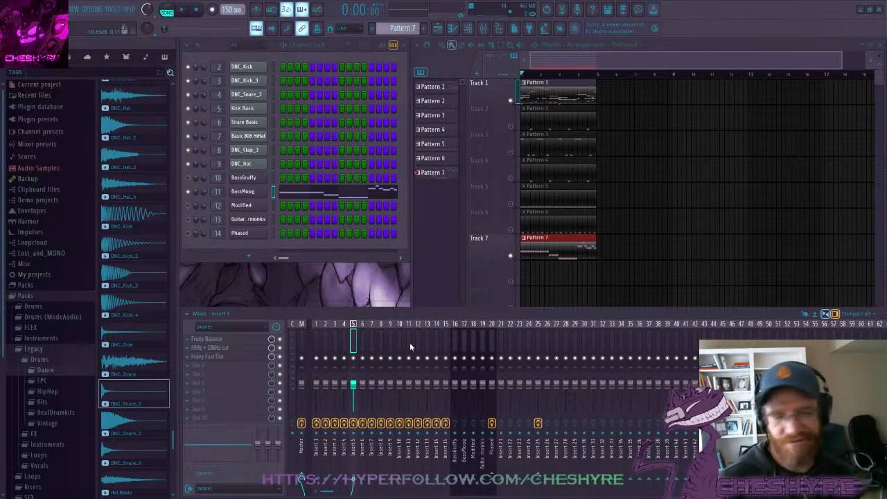
pyautogui.click(609, 66)
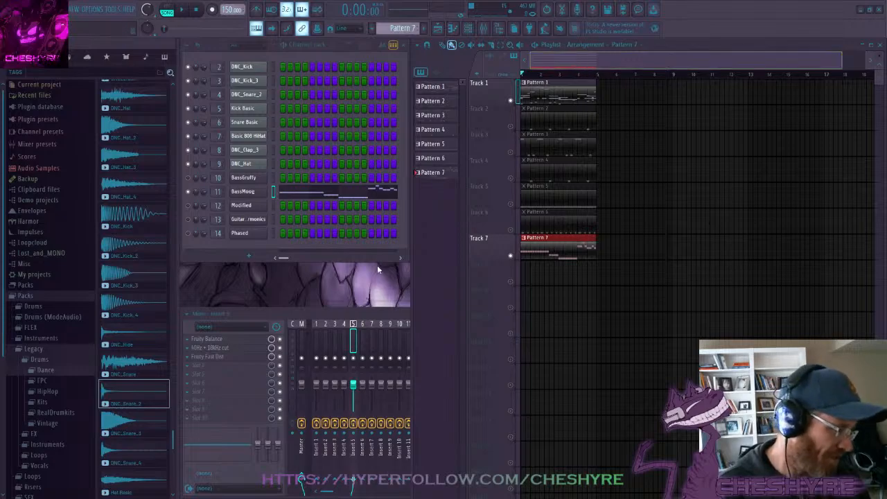
pyautogui.click(355, 311)
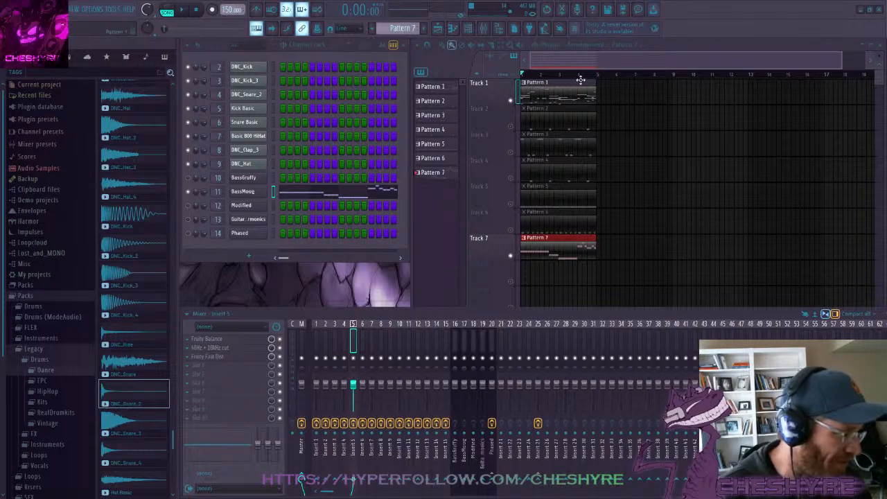
pyautogui.click(582, 45)
# Play back the arrangement to judge the BassMoog part while watching the mixer levels
pyautogui.press('space')
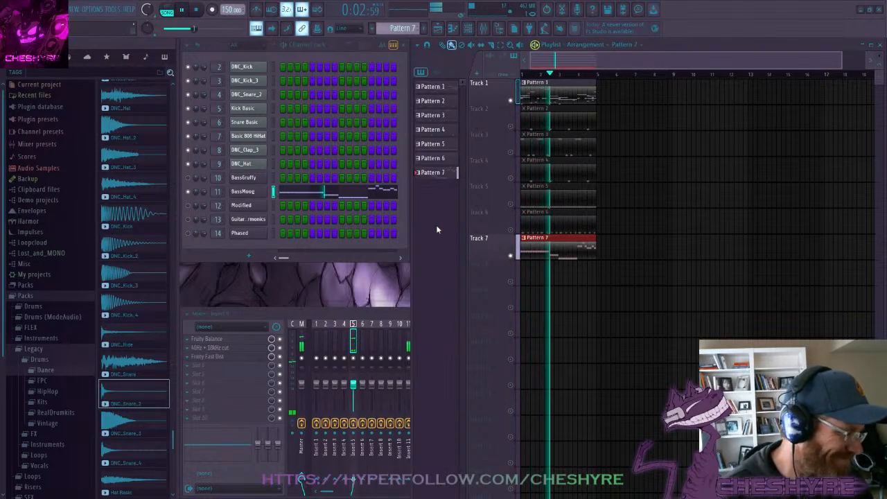
pyautogui.click(353, 315)
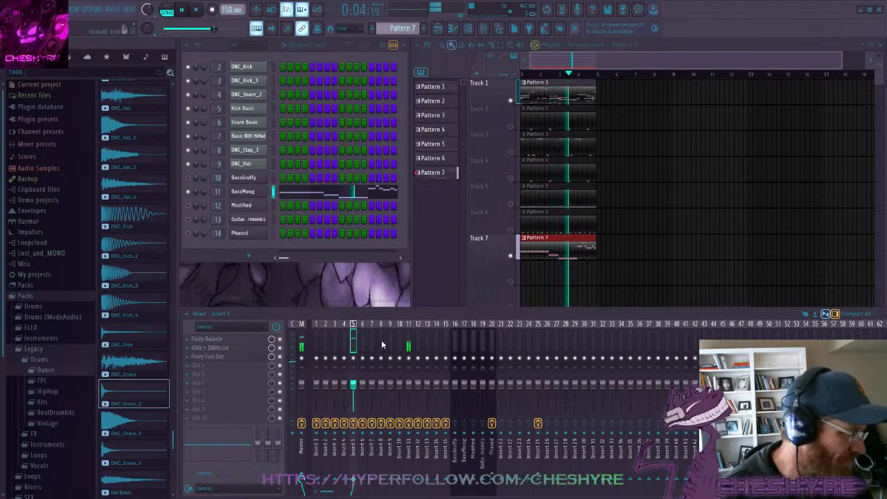
pyautogui.press('space')
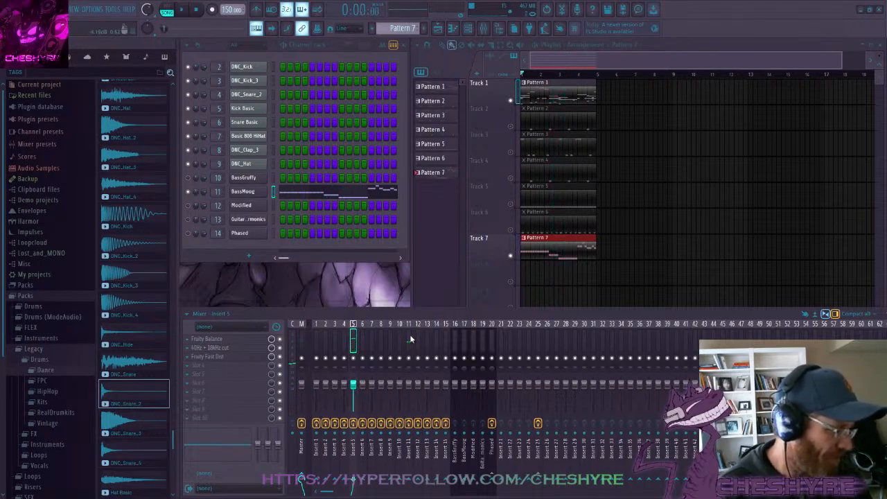
# Add Fruity Limiter to the last effect slot of Insert 11 and close its window
pyautogui.click(409, 337)
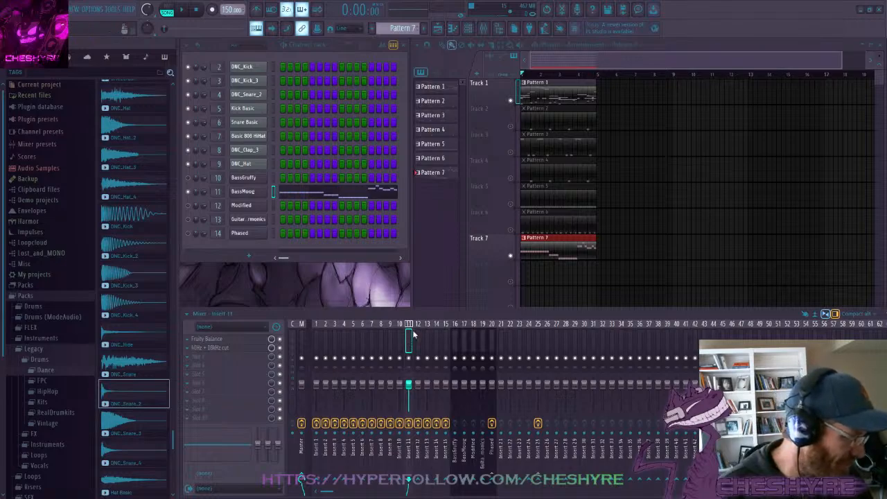
pyautogui.click(353, 335)
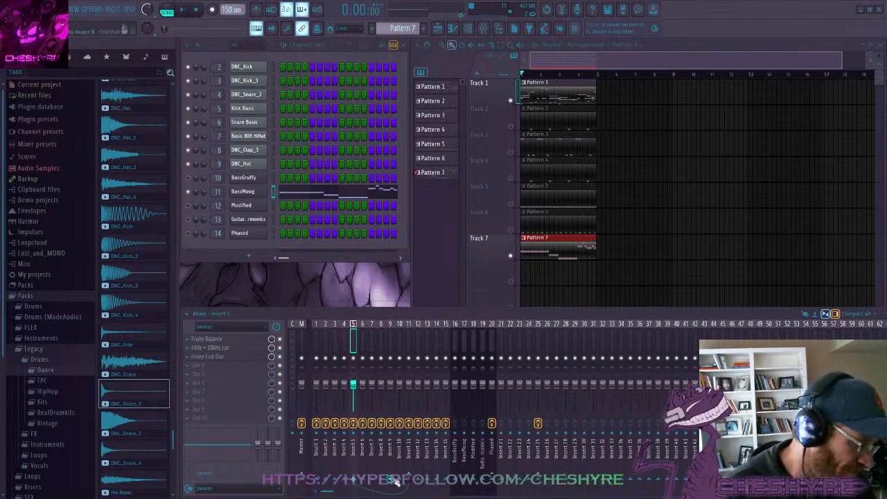
pyautogui.click(409, 342)
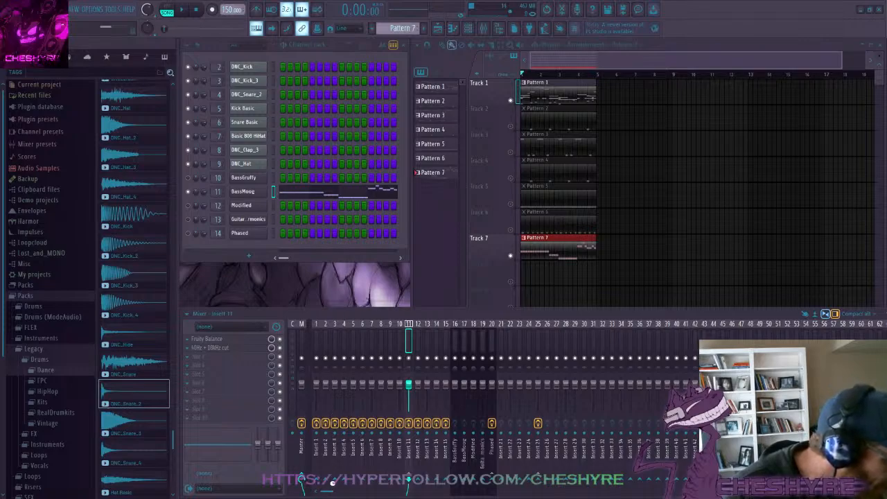
pyautogui.hotkey('ctrl', 'z')
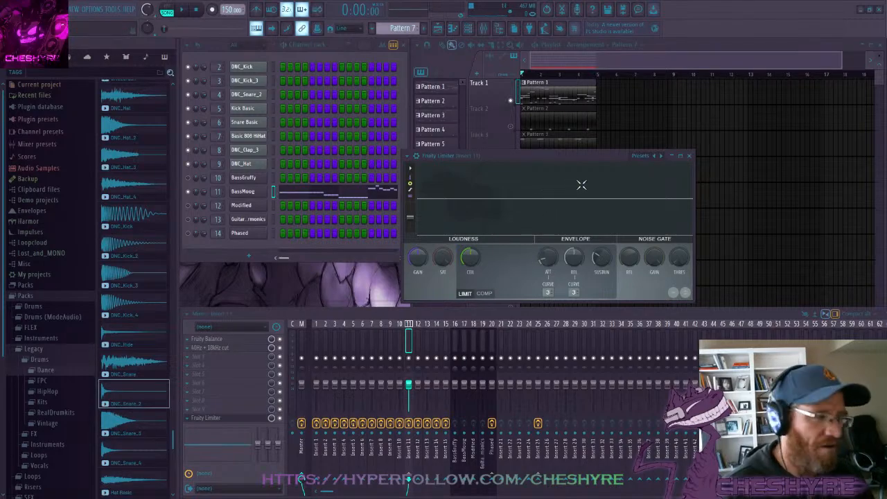
pyautogui.moveTo(545, 153)
pyautogui.mouseDown()
pyautogui.moveTo(501, 157)
pyautogui.moveTo(560, 150)
pyautogui.moveTo(544, 148)
pyautogui.mouseUp()
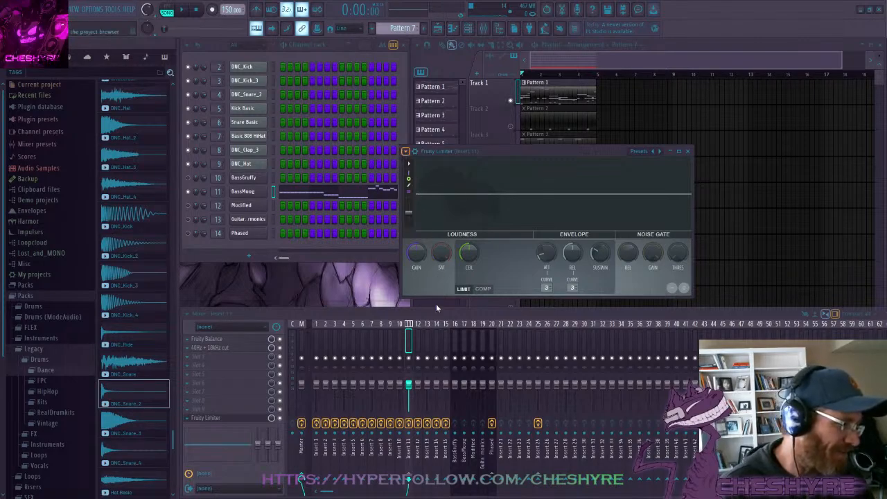
pyautogui.press('Escape')
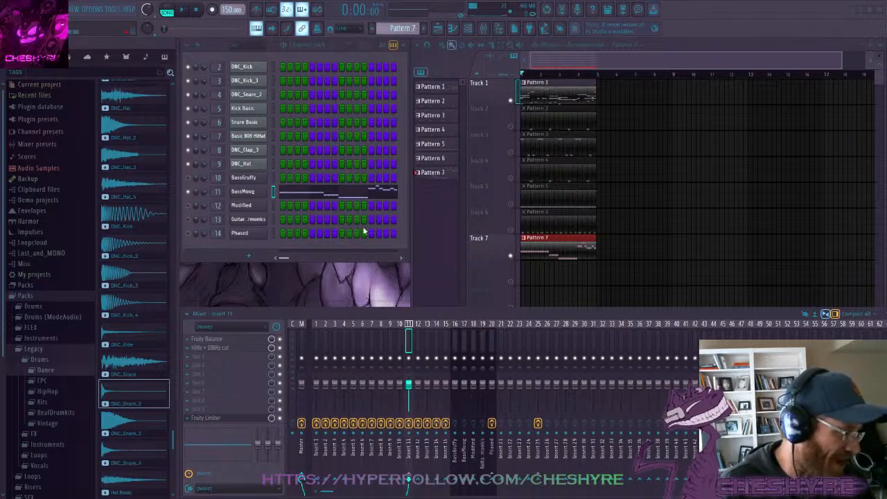
# Audition the bass through the limiter alongside the kick and remove Fruity Limiter from Insert 11
pyautogui.press('space')
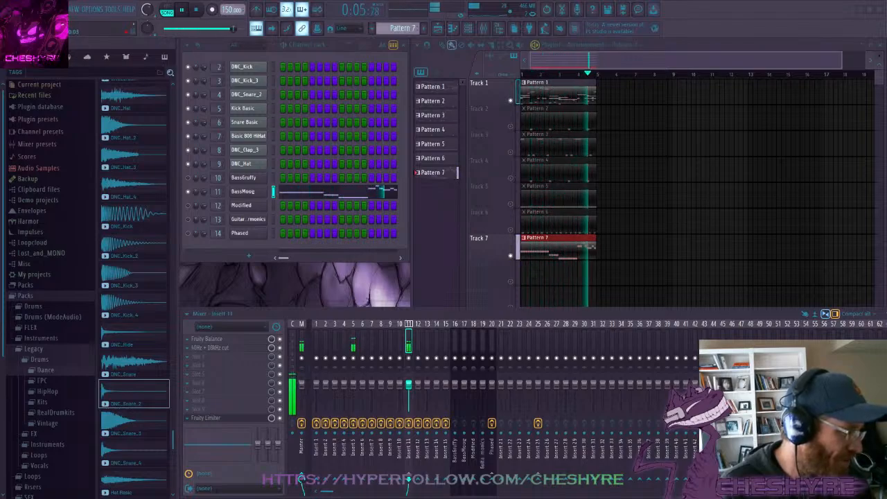
pyautogui.press('space')
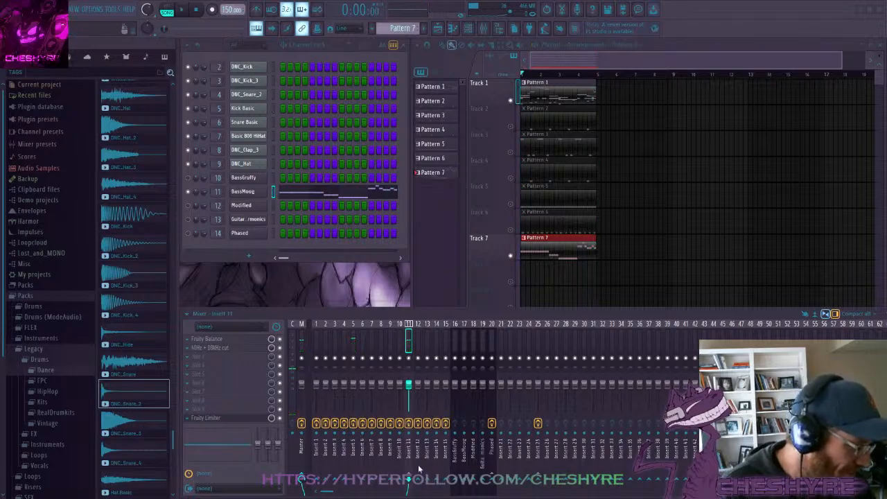
pyautogui.click(353, 371)
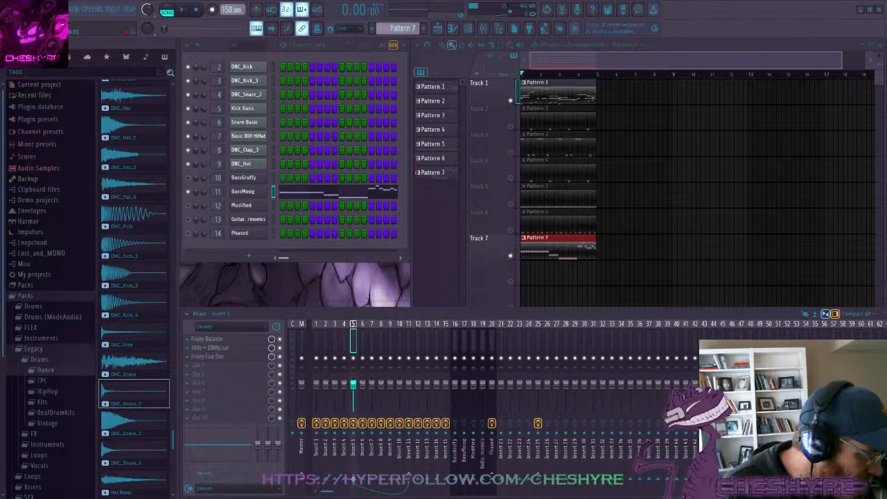
pyautogui.press('space')
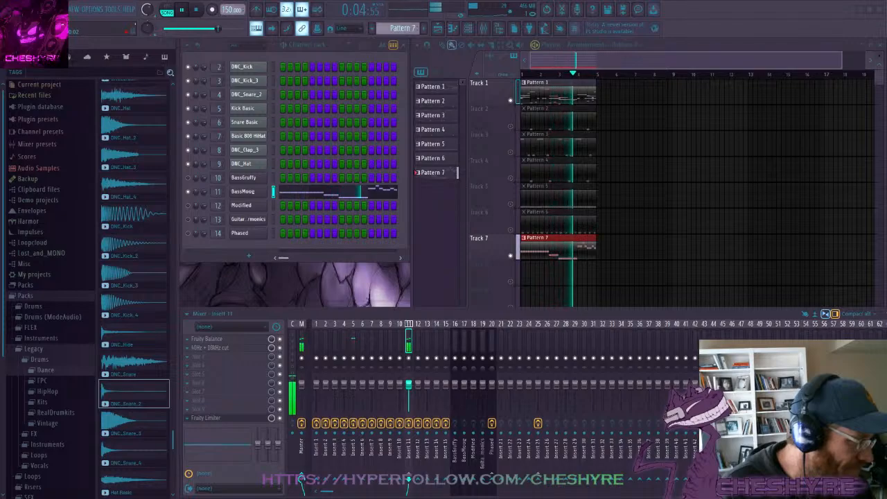
pyautogui.press('space')
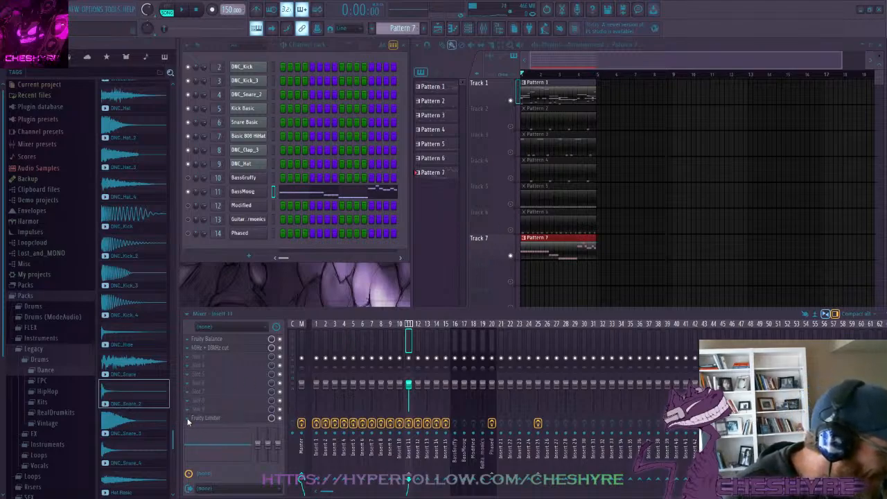
pyautogui.click(212, 293)
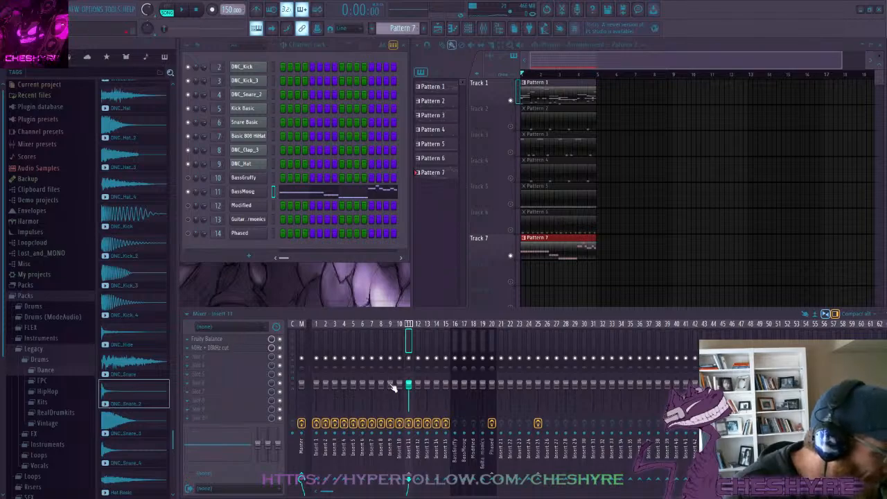
# Load Fruity Limiter in compressor mode into the last effect slot of Insert 5 and close its window
pyautogui.click(352, 334)
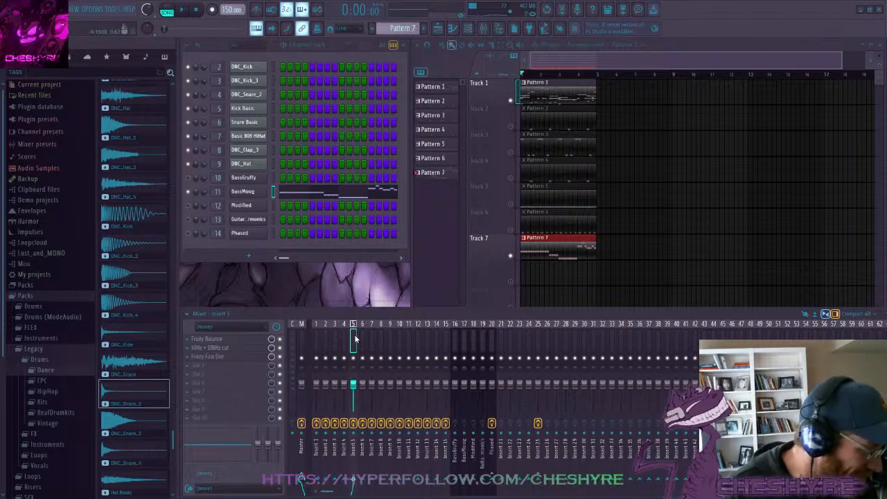
pyautogui.click(408, 336)
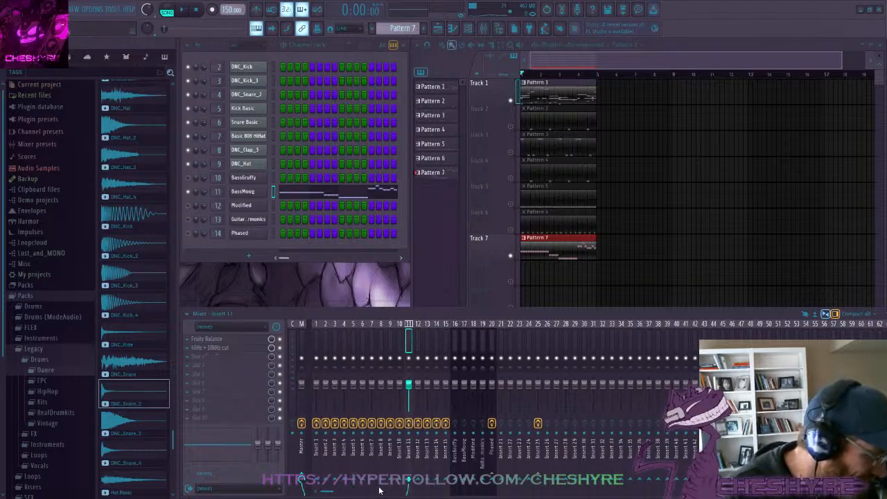
pyautogui.click(353, 341)
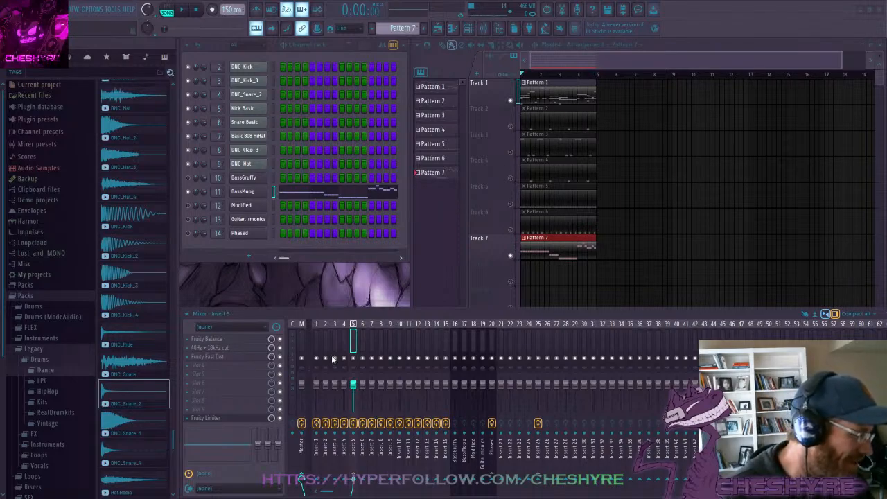
pyautogui.click(208, 418)
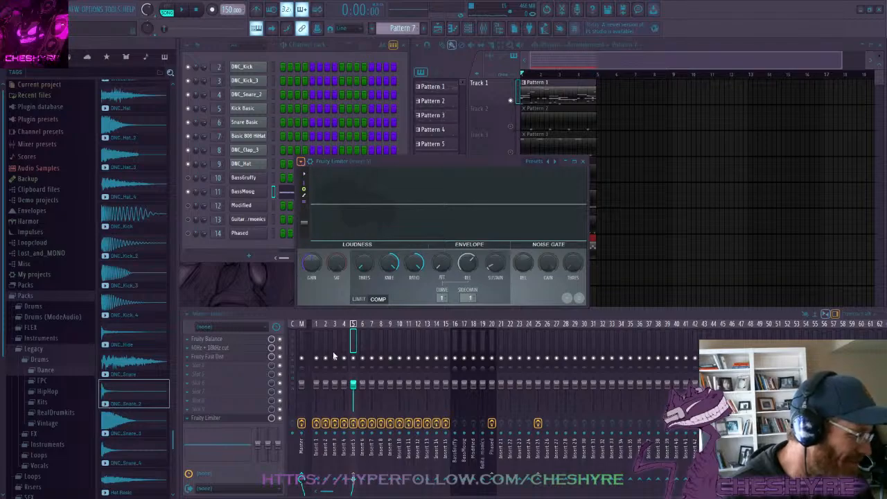
pyautogui.press('Escape')
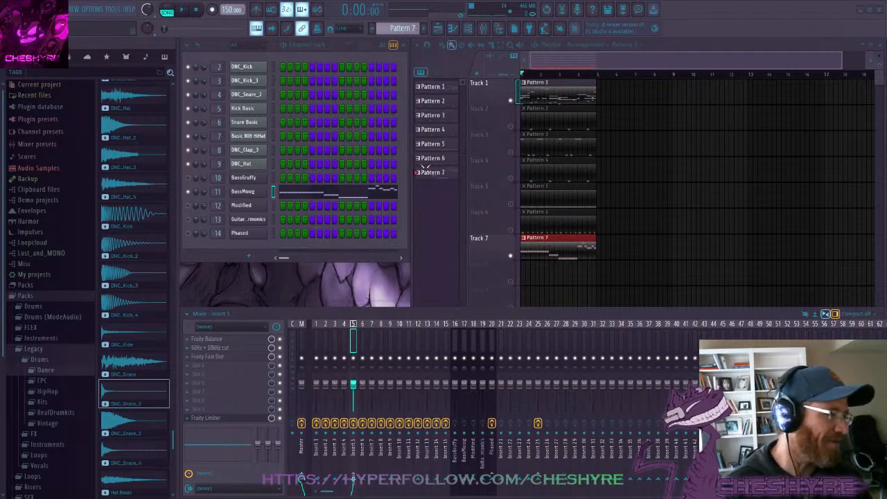
# Play the kick and bass with the Insert 5 compressor active, comparing Insert 11 and Insert 5
pyautogui.press('space')
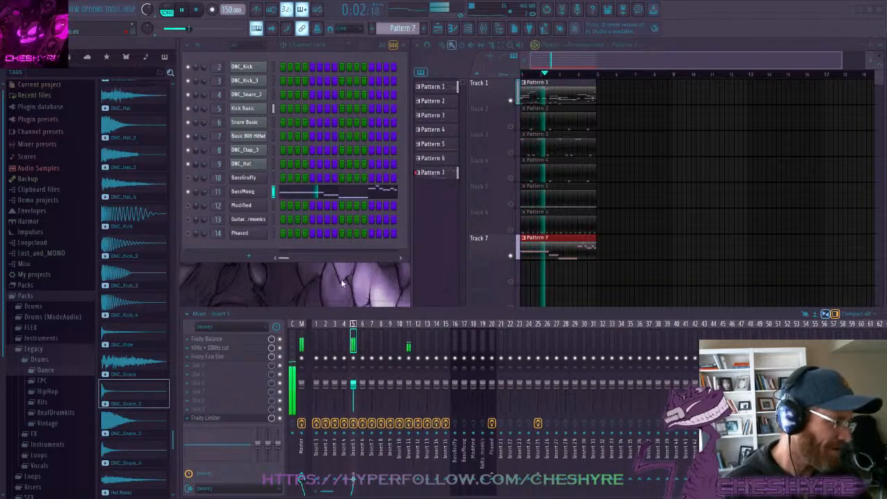
pyautogui.press('space')
pyautogui.click(409, 402)
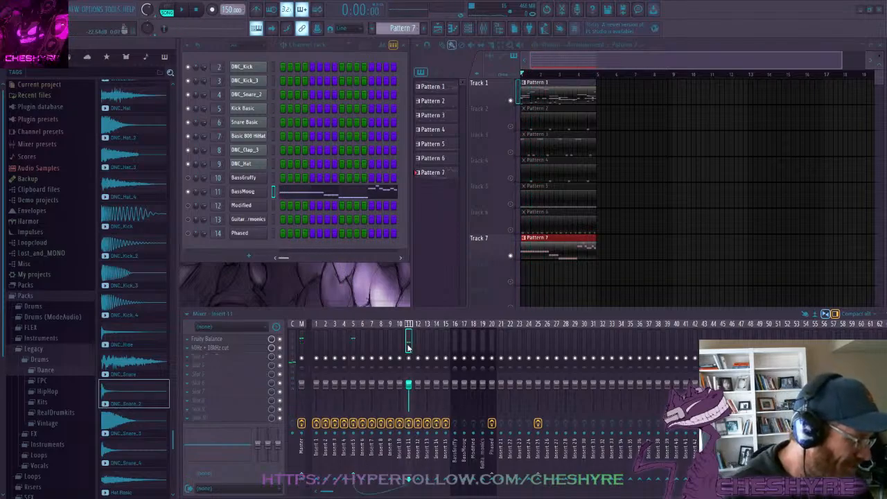
pyautogui.click(352, 479)
pyautogui.press('space')
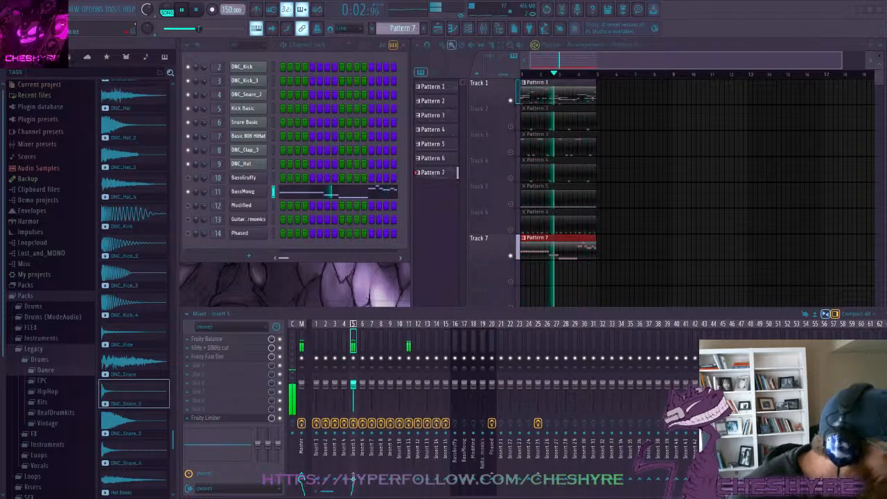
pyautogui.press('space')
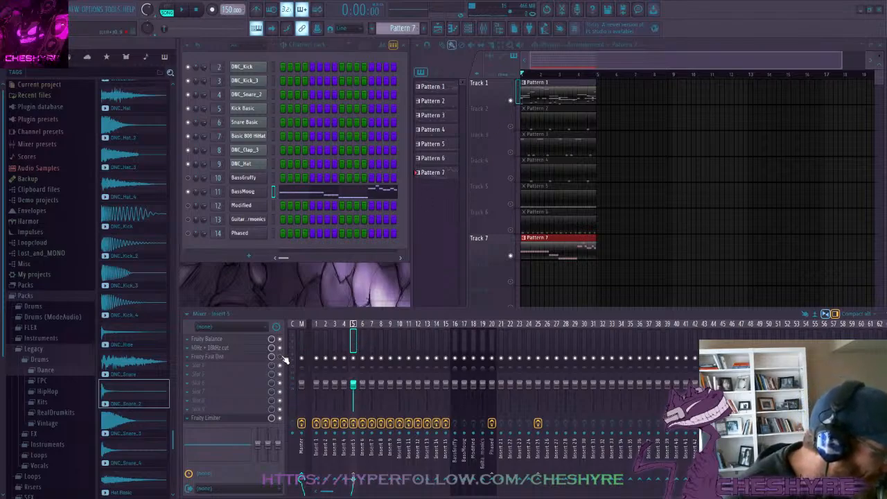
# Bypass Fruity Fast Dist on Insert 5 and audition the kick and bass without the distortion
pyautogui.press('space')
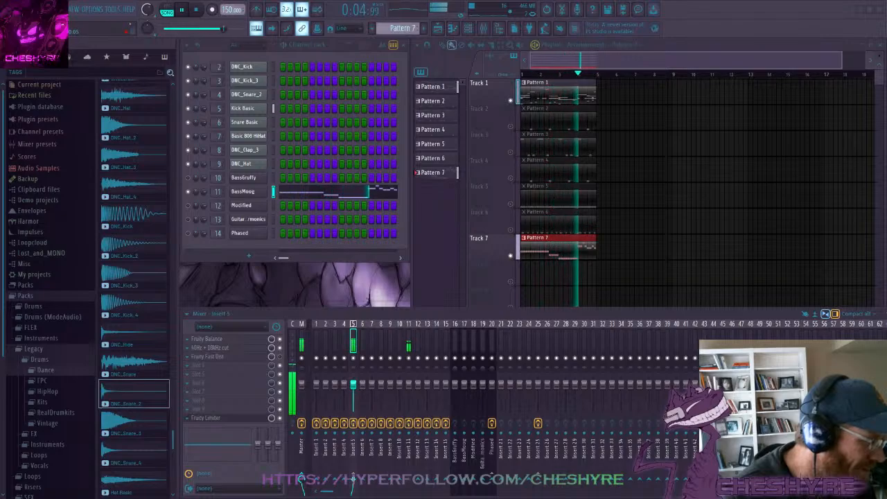
pyautogui.press('space')
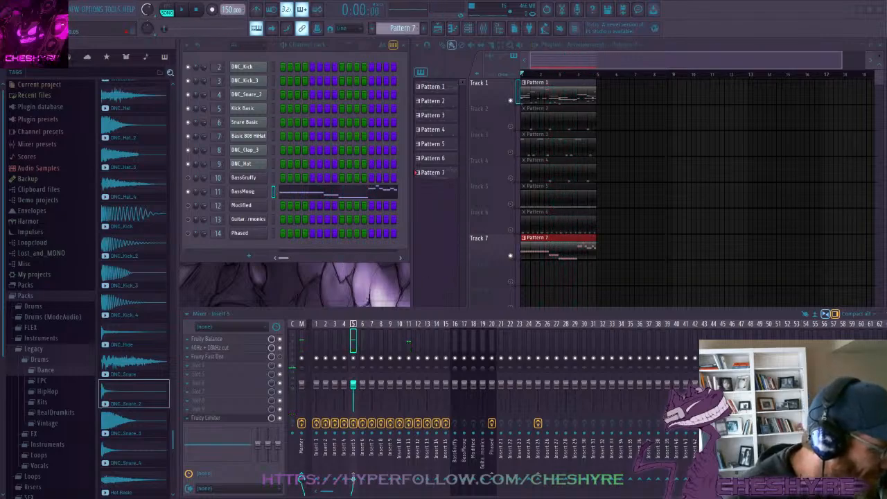
# Audition the kick and bass once more and remove Fruity Limiter from Insert 5
pyautogui.press('space')
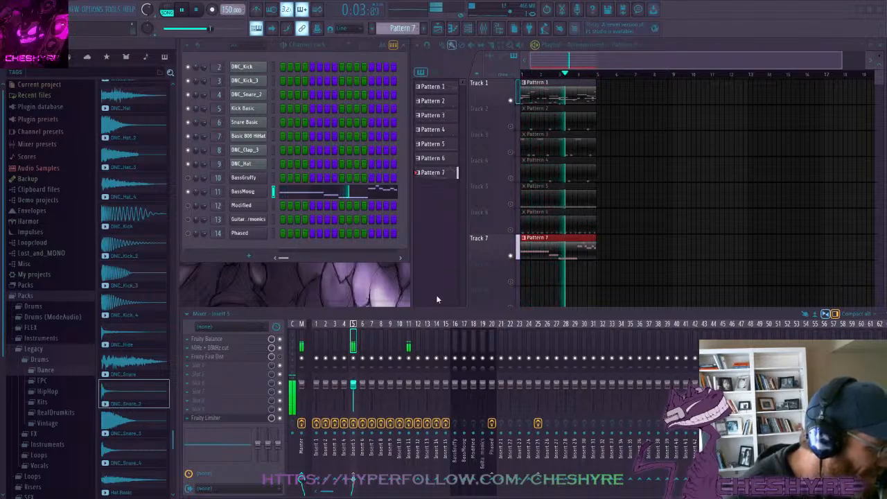
pyautogui.press('space')
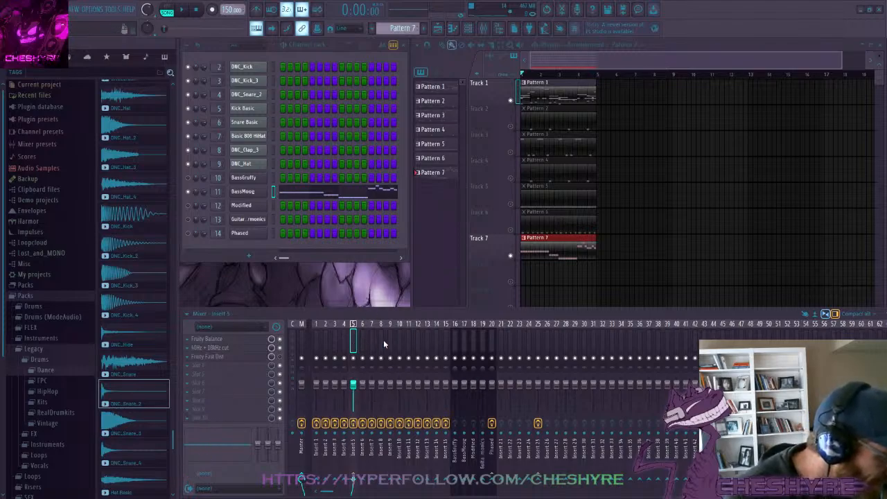
pyautogui.click(409, 340)
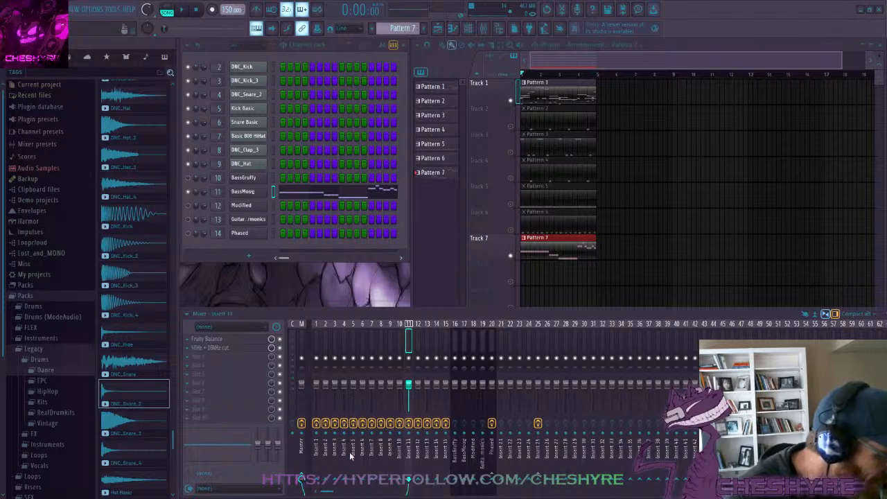
pyautogui.click(353, 343)
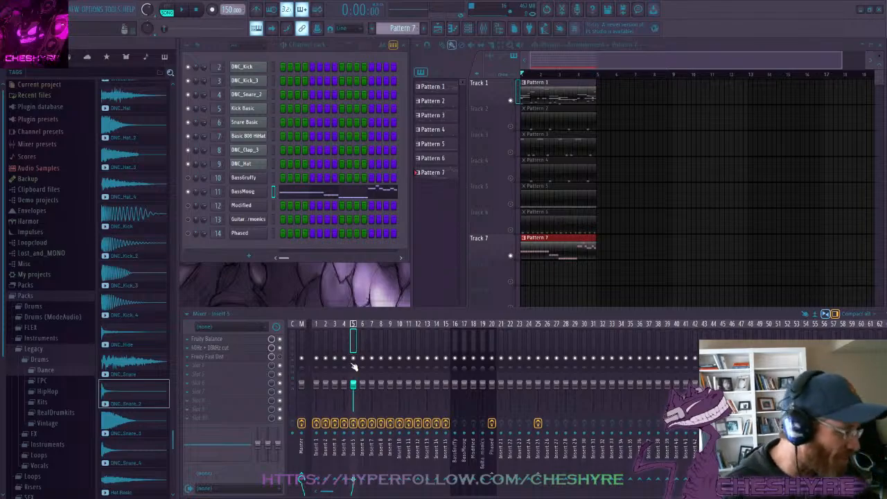
# Set up Fruity Limiter in the last effect slot of Insert 11 with a send to Insert 5 and audition the loop
pyautogui.click(408, 342)
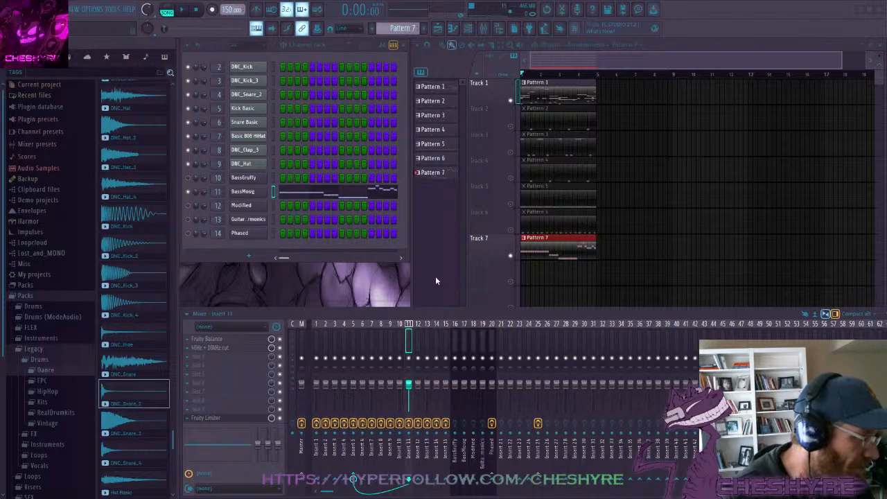
pyautogui.press('space')
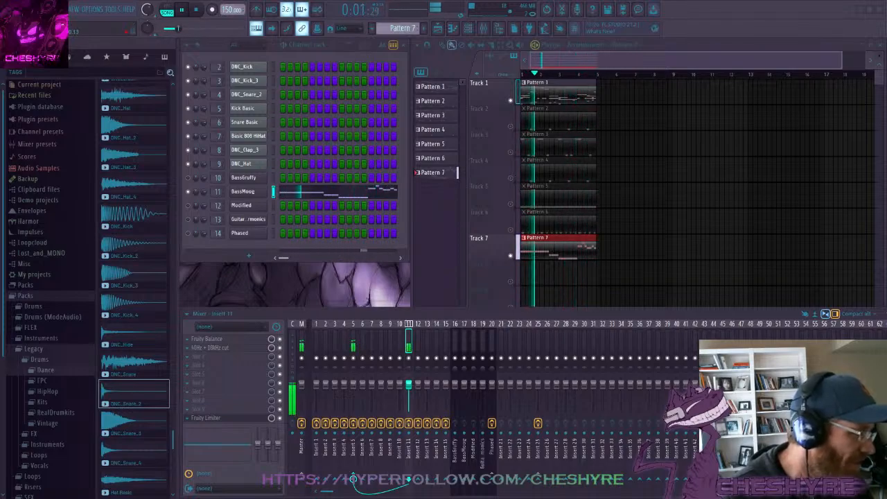
pyautogui.press('space')
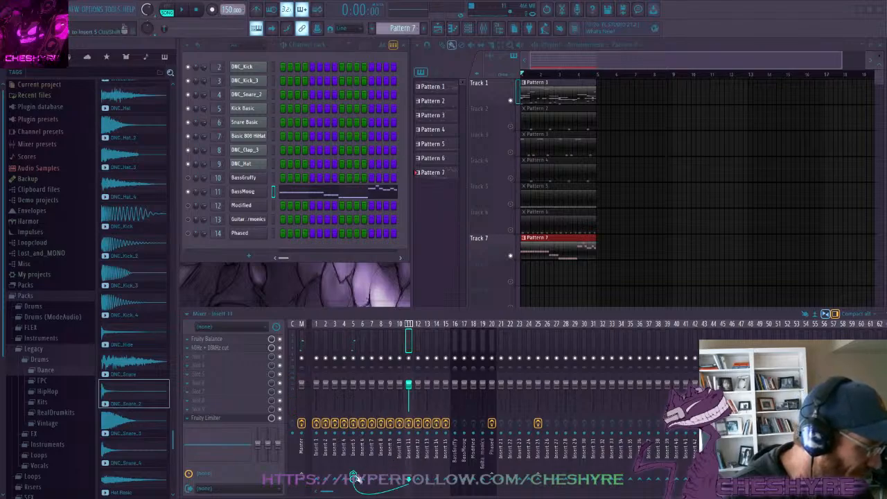
# Try routing Insert 5 to Insert 11 instead and play the kick and bass through the Insert 11 limiter
pyautogui.click(352, 341)
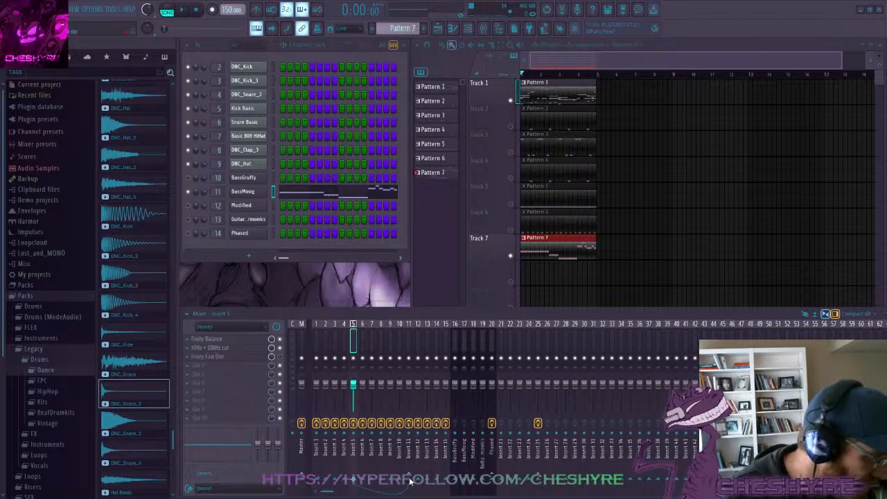
pyautogui.press('space')
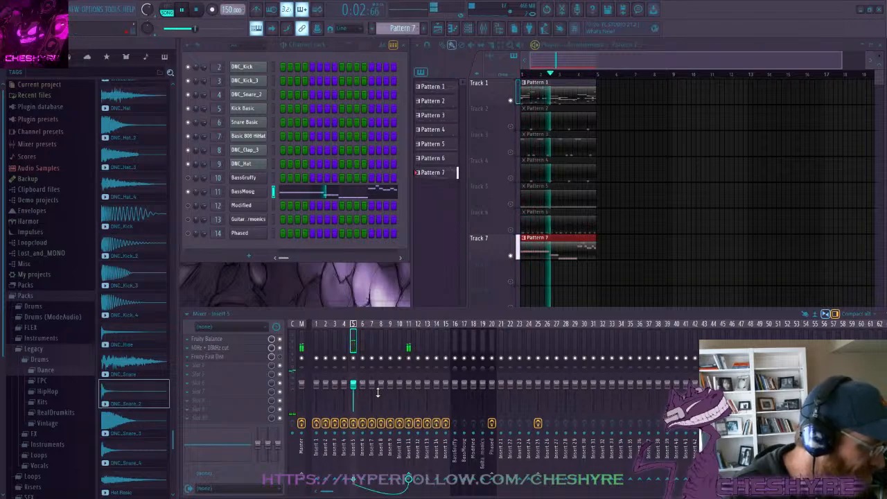
pyautogui.click(409, 347)
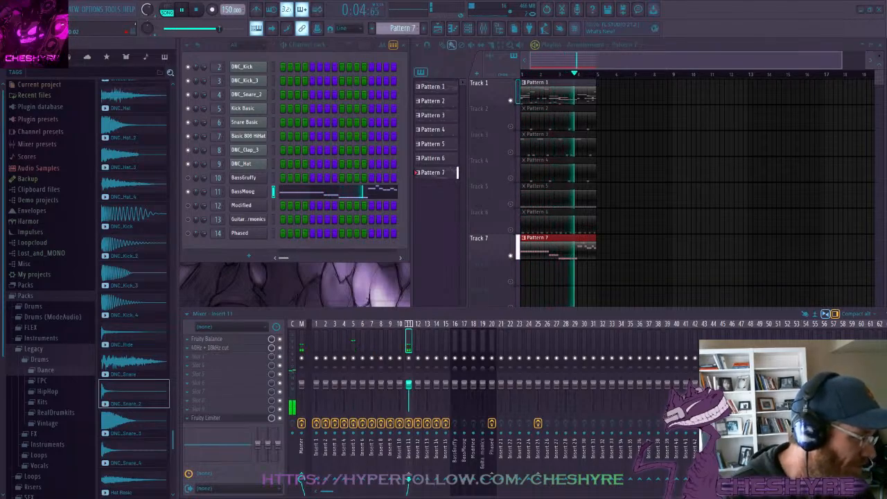
pyautogui.press('space')
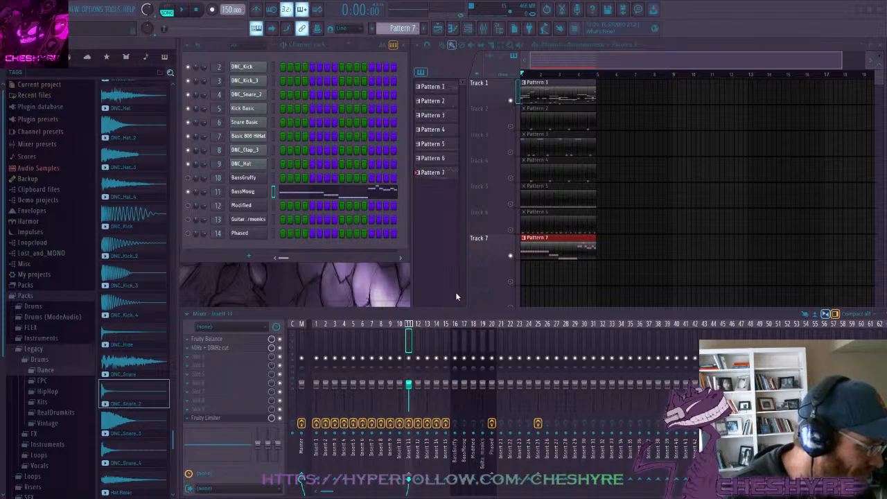
pyautogui.press('space')
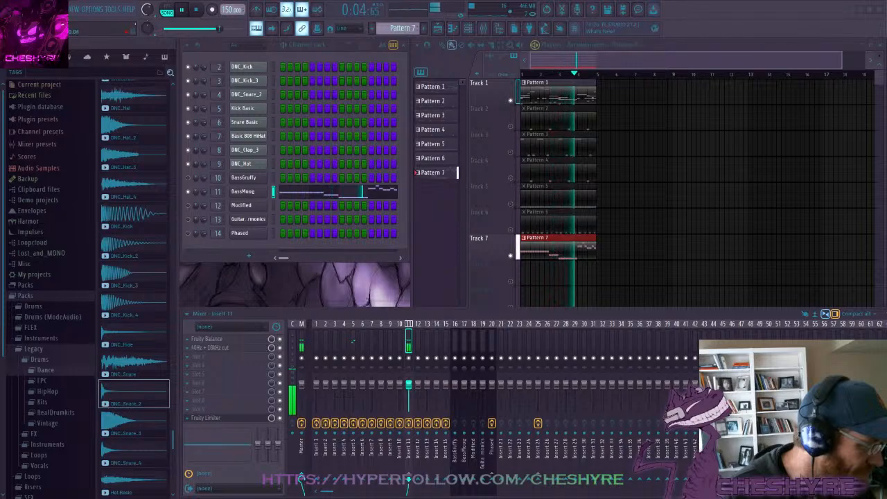
pyautogui.press('space')
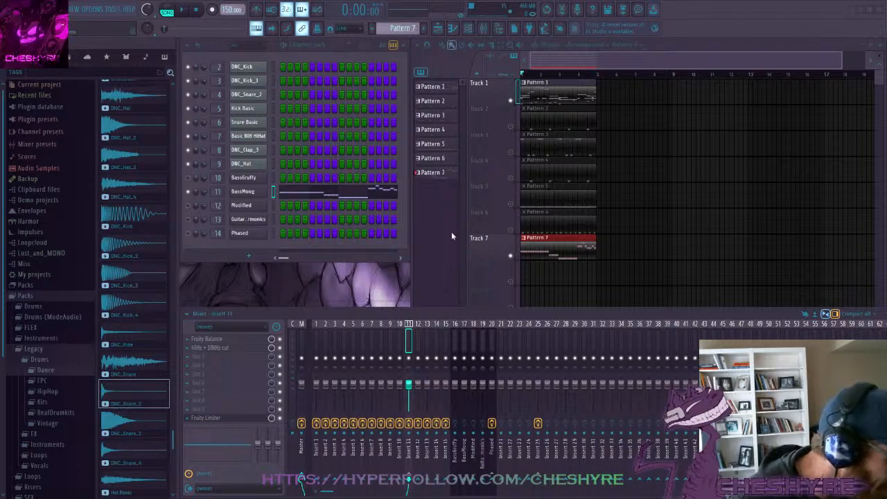
# Remove the send from Insert 5, route Insert 11 to Insert 5 and play the kick and bass
pyautogui.click(355, 341)
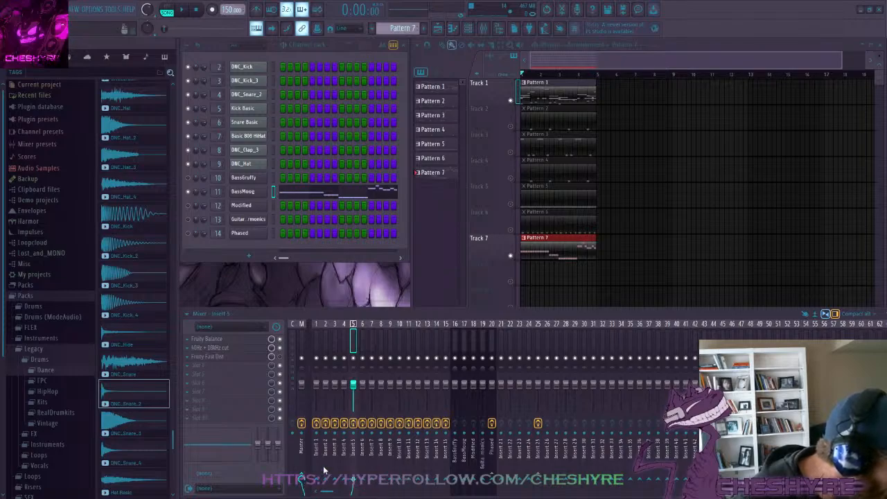
pyautogui.click(409, 334)
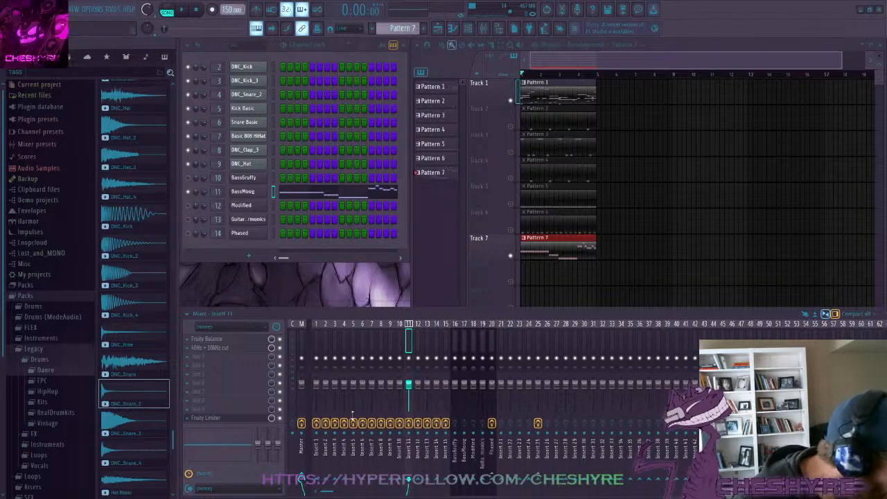
pyautogui.click(354, 479)
pyautogui.press('space')
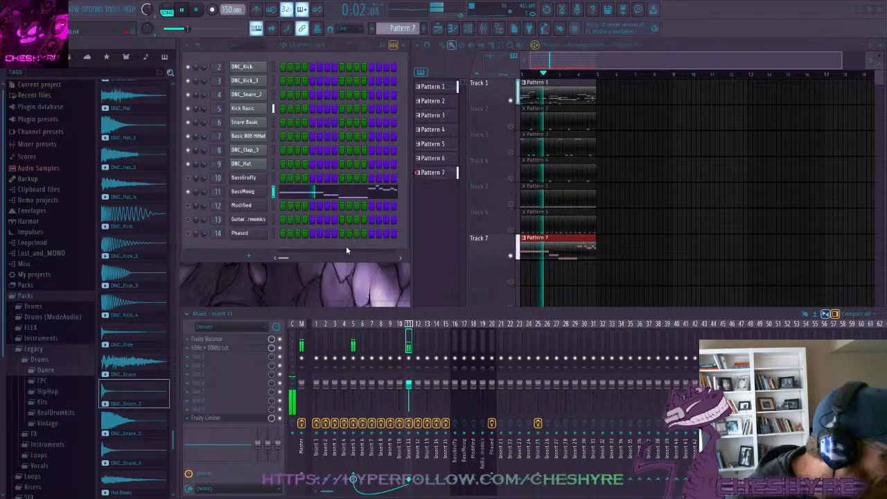
pyautogui.press('space')
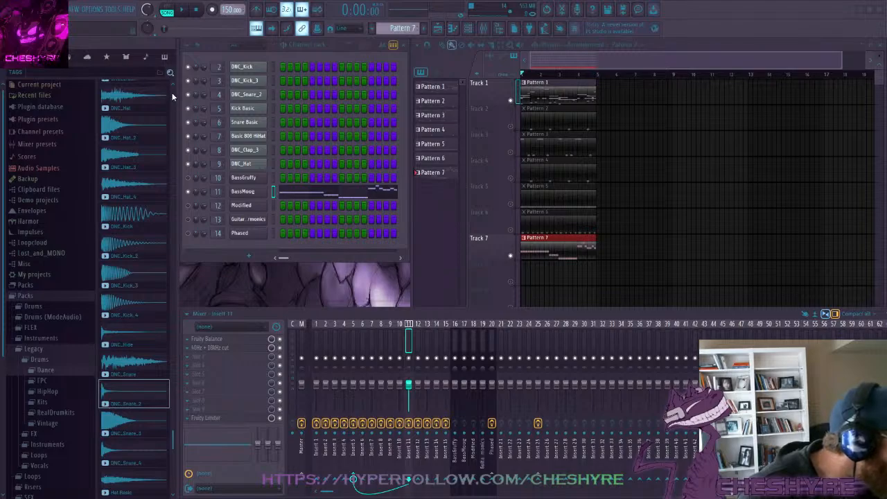
# Open the finished 125 BPM project, zoom out to its whole arrangement and start song playback with the mixer in view
pyautogui.hotkey('ctrl', 'n')
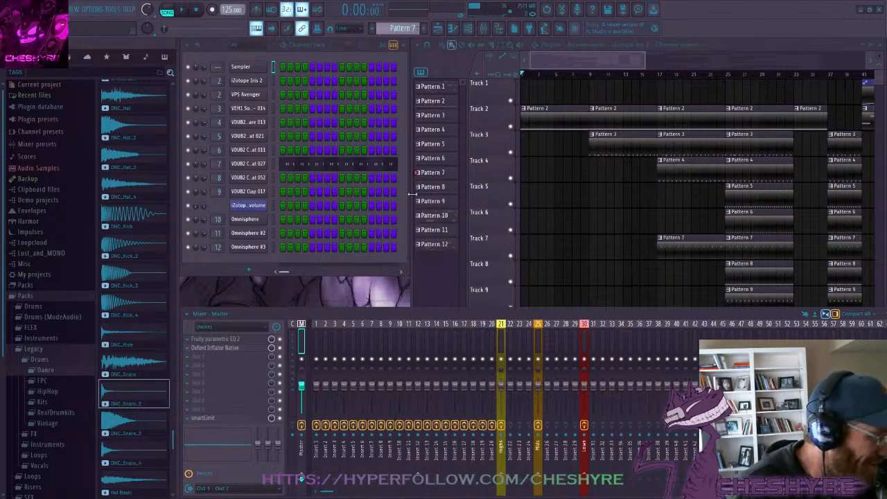
pyautogui.scroll(-4, 583, 80)
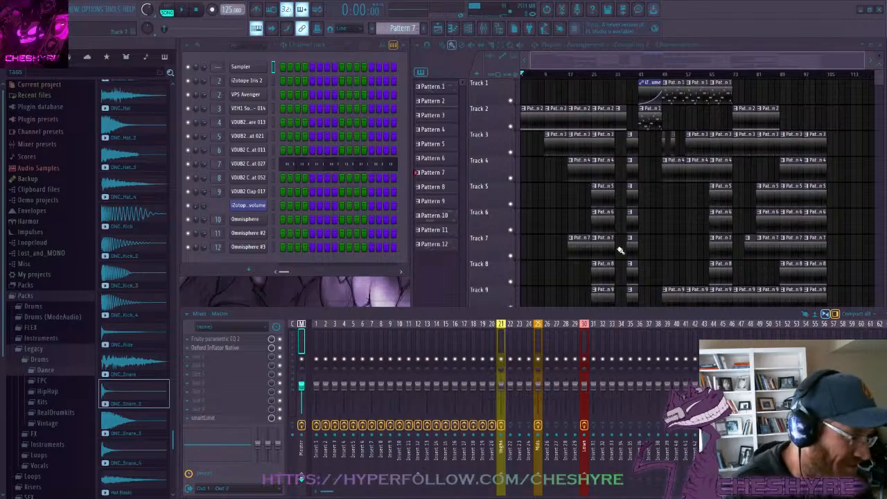
pyautogui.moveTo(595, 313); pyautogui.dragTo(592, 372)
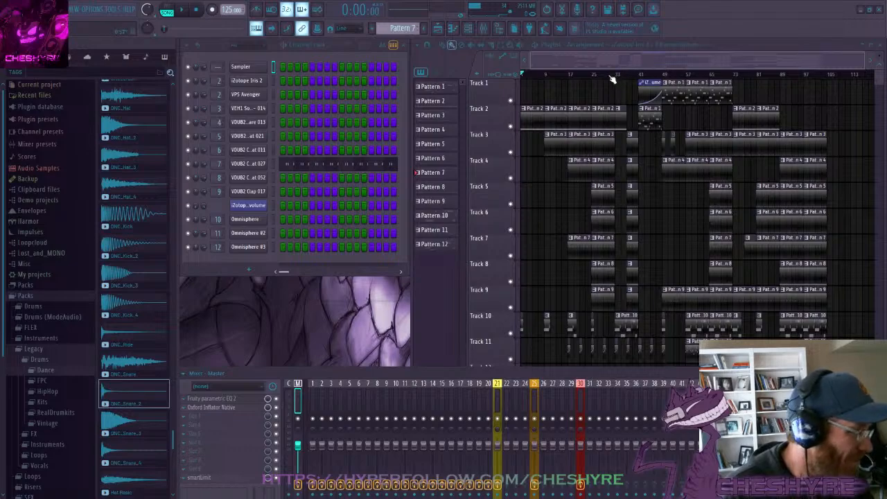
pyautogui.press('space')
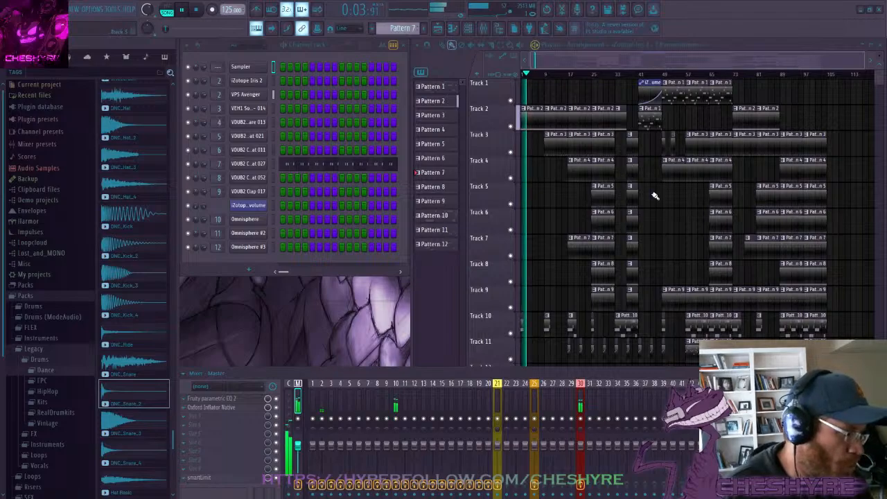
pyautogui.scroll(-1, 664, 201)
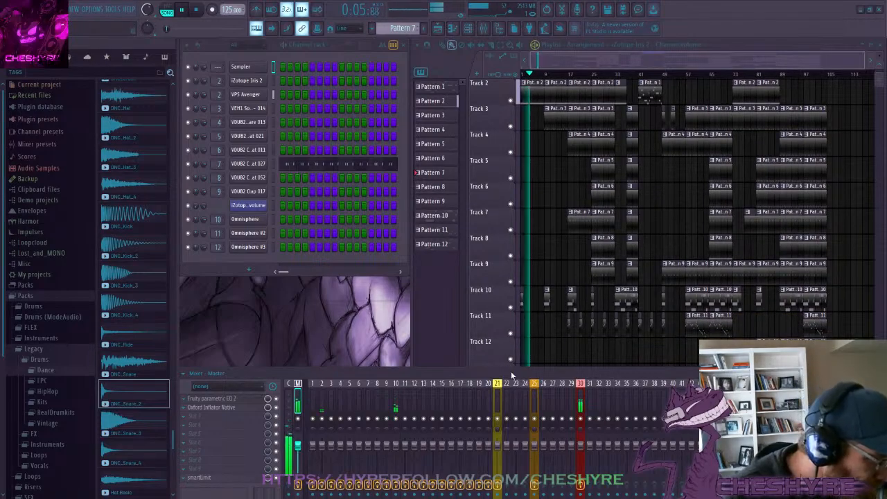
pyautogui.moveTo(513, 375); pyautogui.dragTo(513, 320)
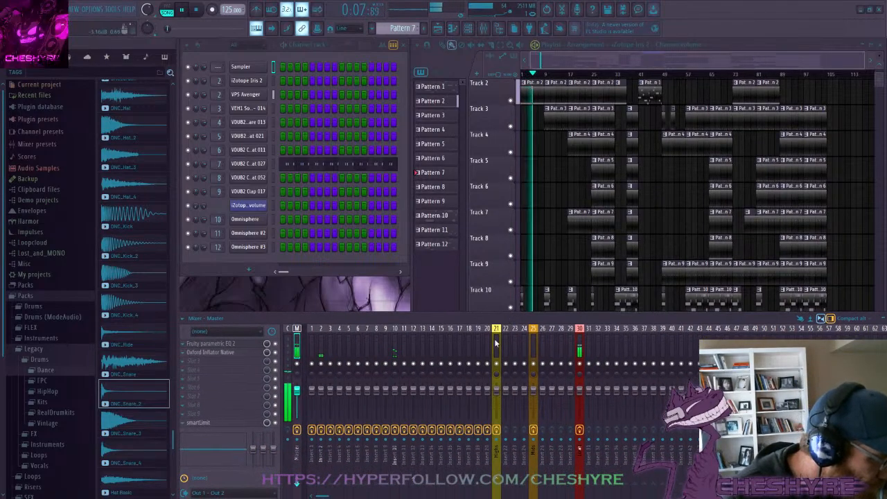
# Examine the effect chains and routing of the Highs, Mids and Lows buses and of Inserts 1 to 3 during playback
pyautogui.click(496, 342)
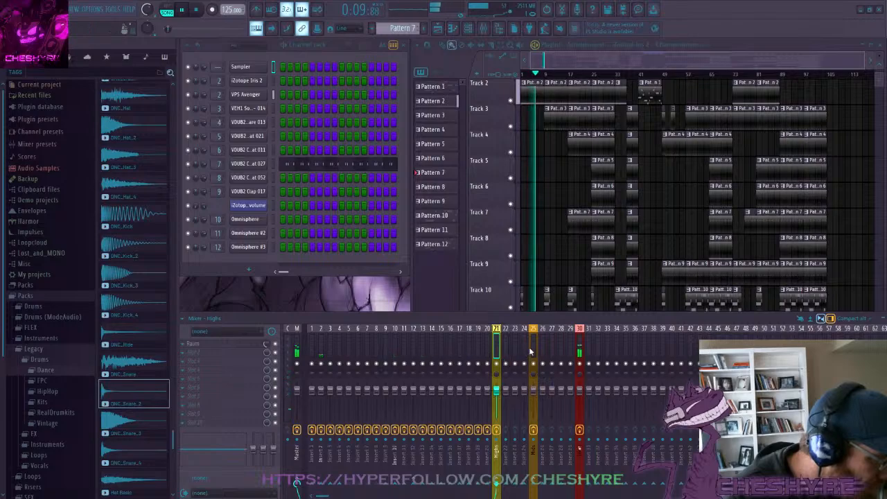
pyautogui.click(532, 352)
pyautogui.click(580, 351)
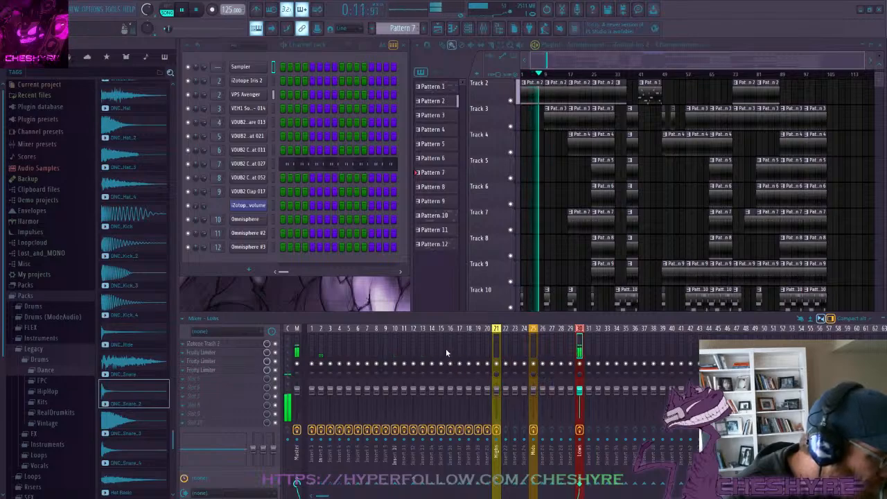
pyautogui.click(313, 350)
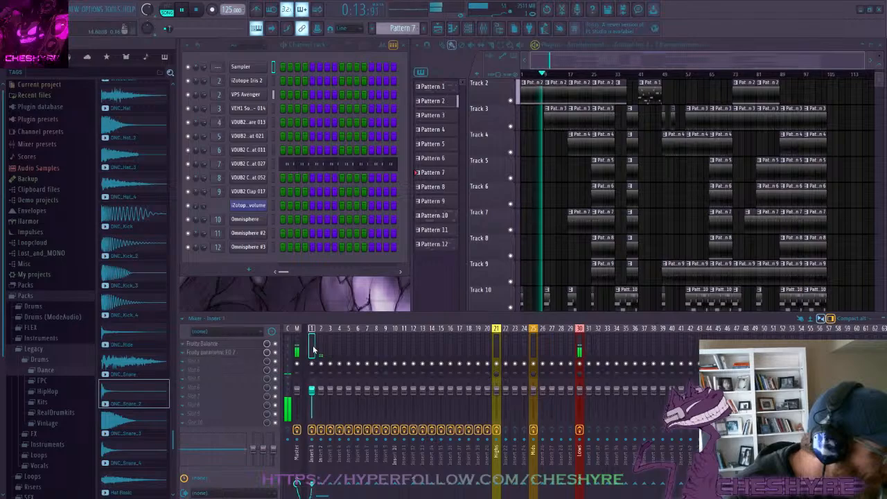
pyautogui.click(321, 349)
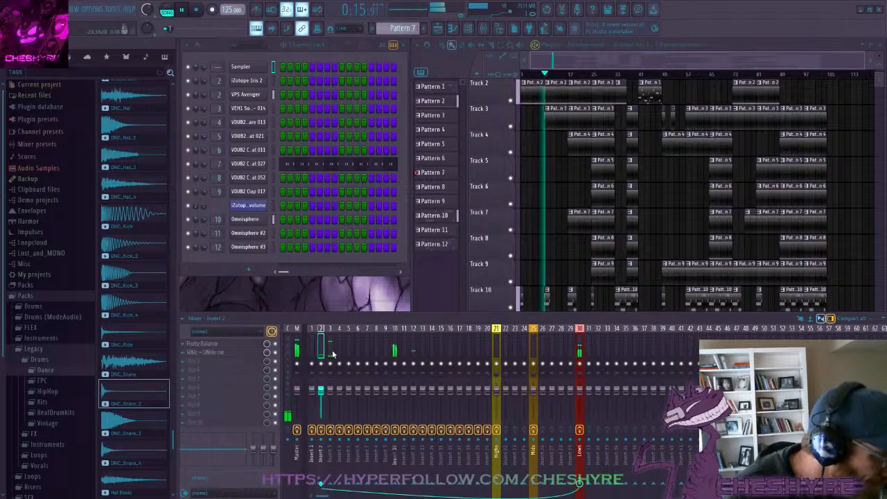
pyautogui.click(330, 352)
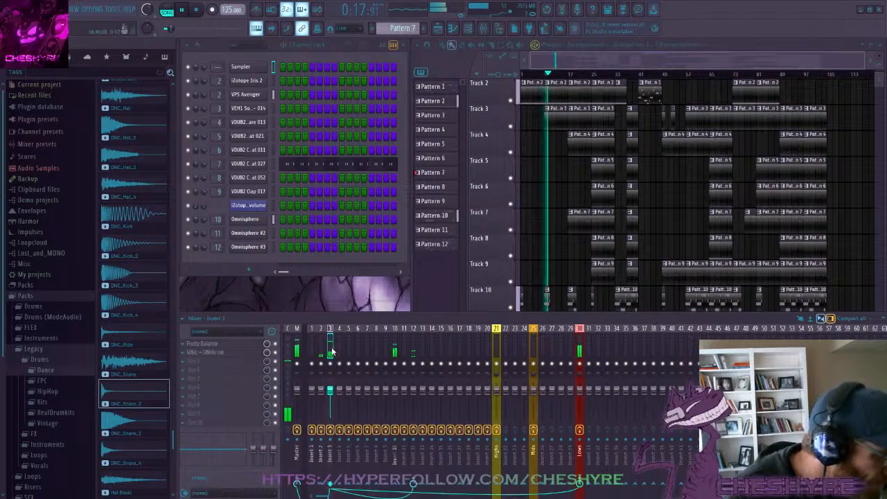
# Compare the effects and sends of Insert 3 and Insert 12, and check the Lows bus chain again
pyautogui.click(413, 351)
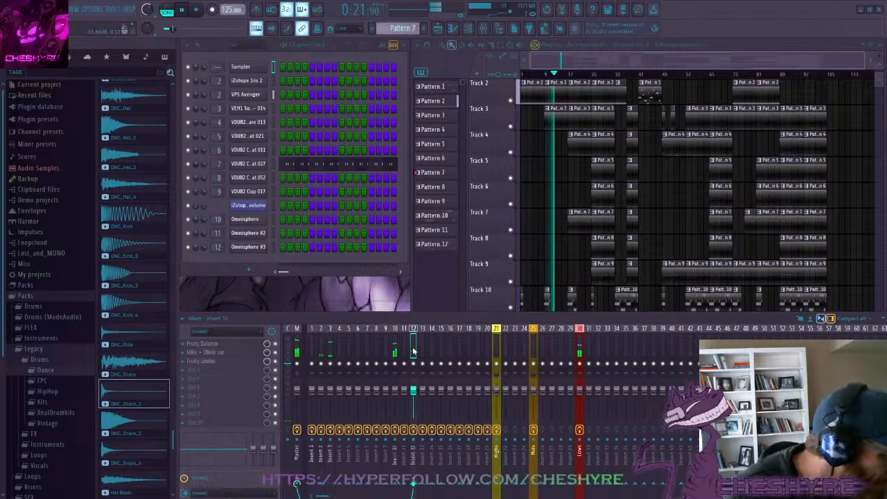
pyautogui.click(330, 354)
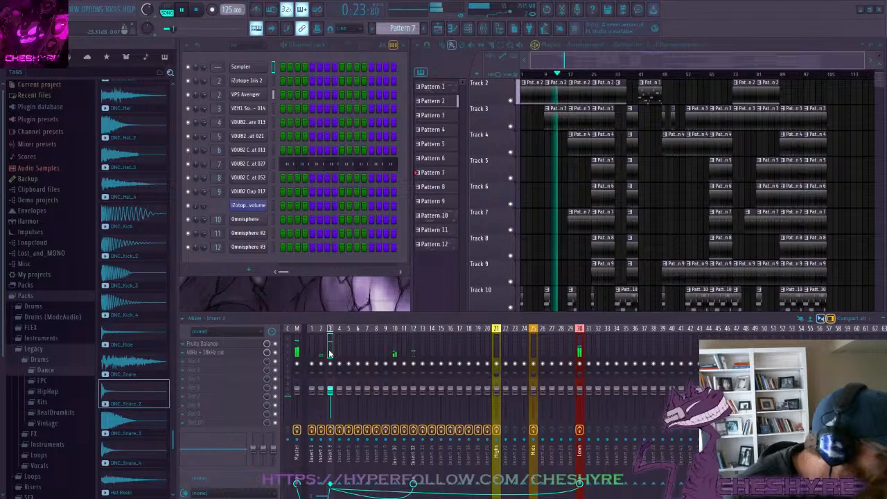
pyautogui.click(413, 354)
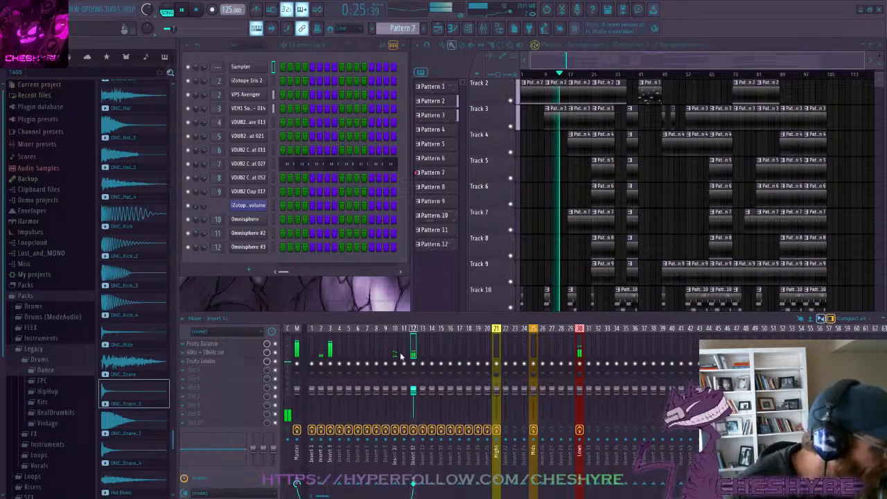
pyautogui.click(330, 352)
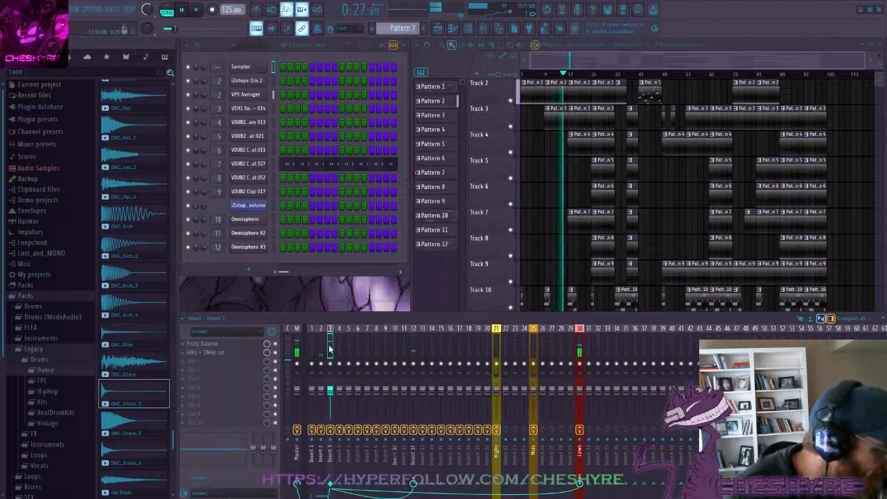
pyautogui.click(579, 349)
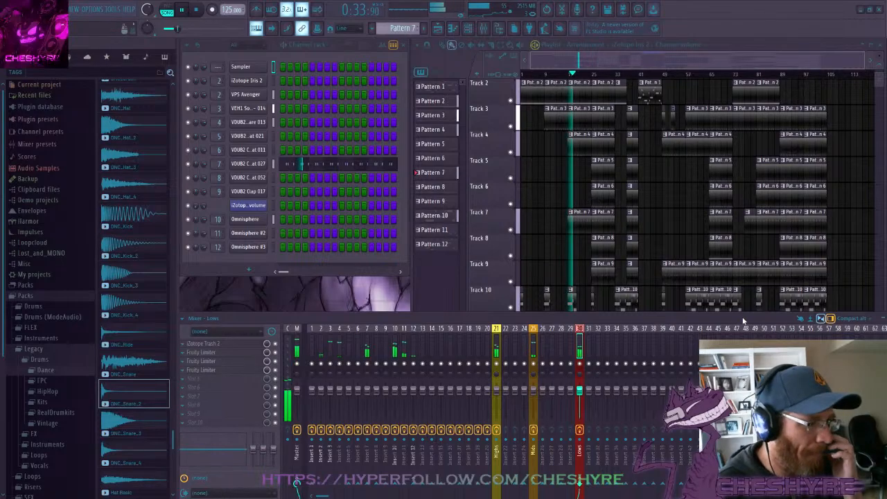
# Shift the mixer window over, close it and reopen it while the song plays
pyautogui.moveTo(723, 316); pyautogui.dragTo(606, 330)
pyautogui.click(784, 333)
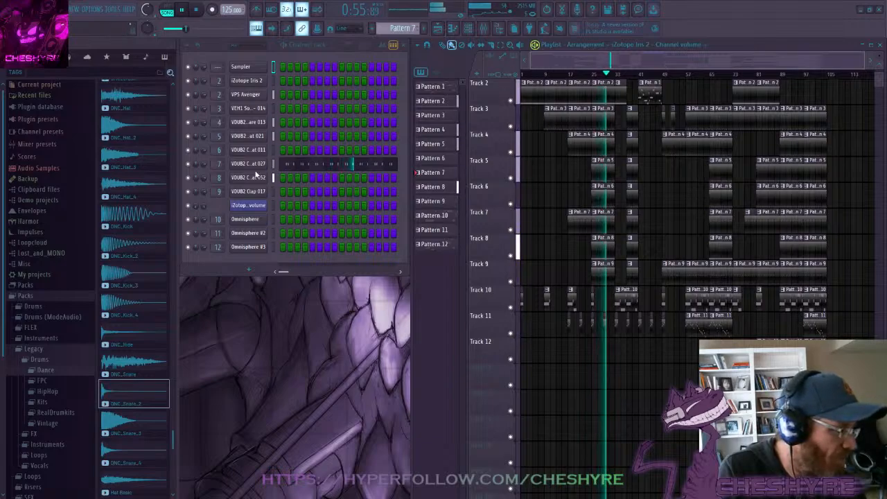
pyautogui.press('F9')
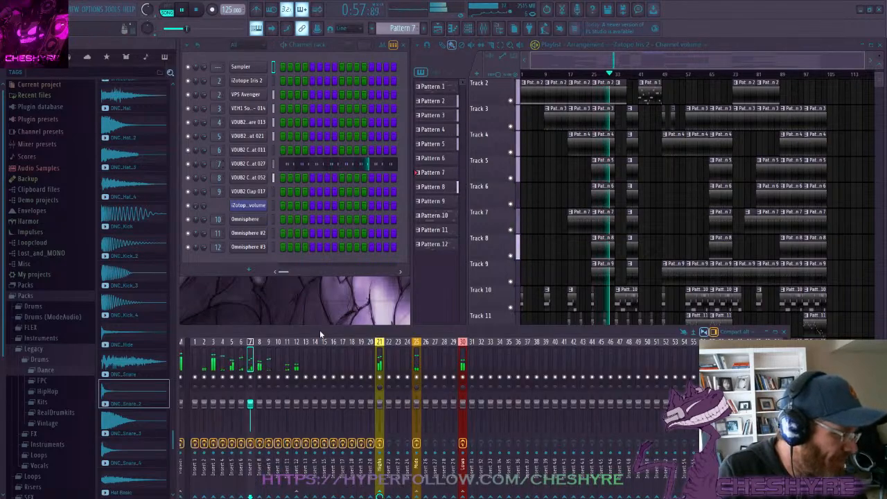
# Reposition the mixer to show its effect slots and compare the chains and sends of Insert 3 and Insert 12 during playback
pyautogui.moveTo(323, 333); pyautogui.dragTo(440, 324)
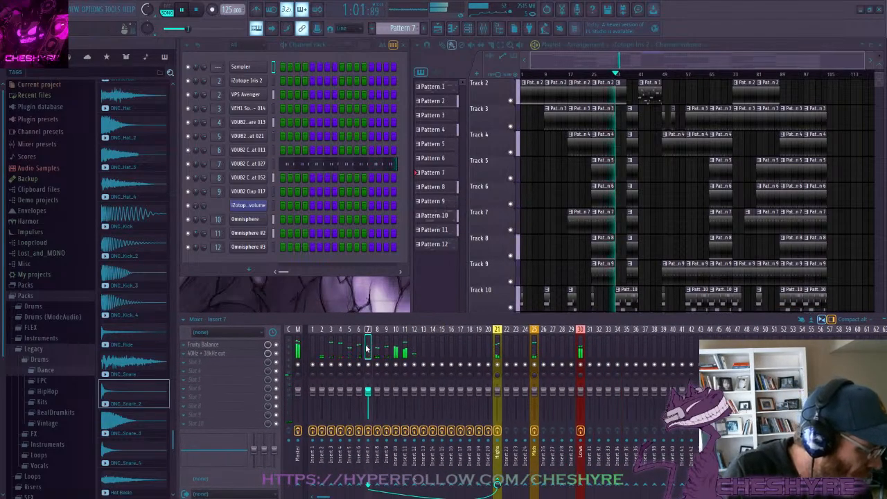
pyautogui.click(330, 350)
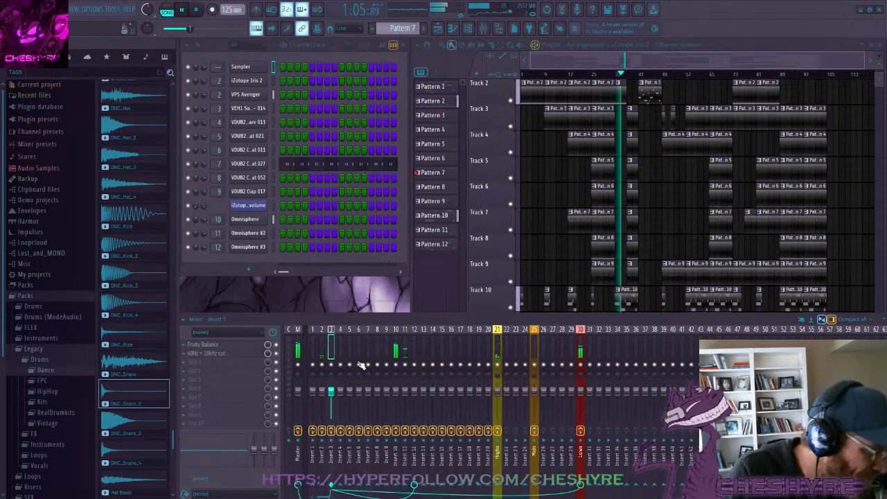
pyautogui.click(415, 354)
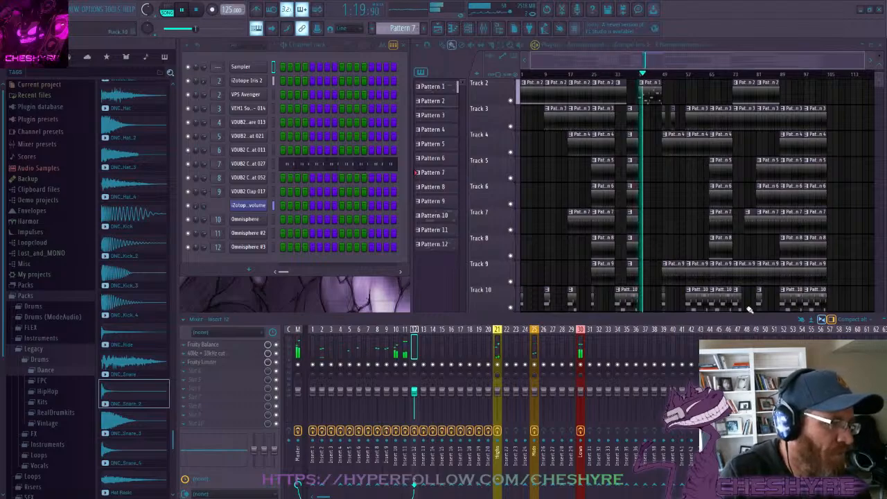
# Shift the mixer aside, close it and stop the song's playback
pyautogui.moveTo(757, 320); pyautogui.dragTo(723, 321)
pyautogui.click(780, 314)
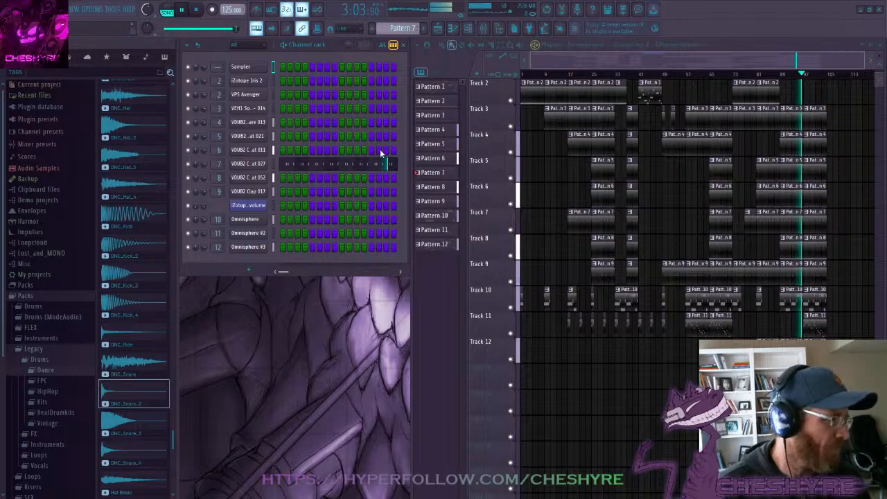
pyautogui.click(197, 12)
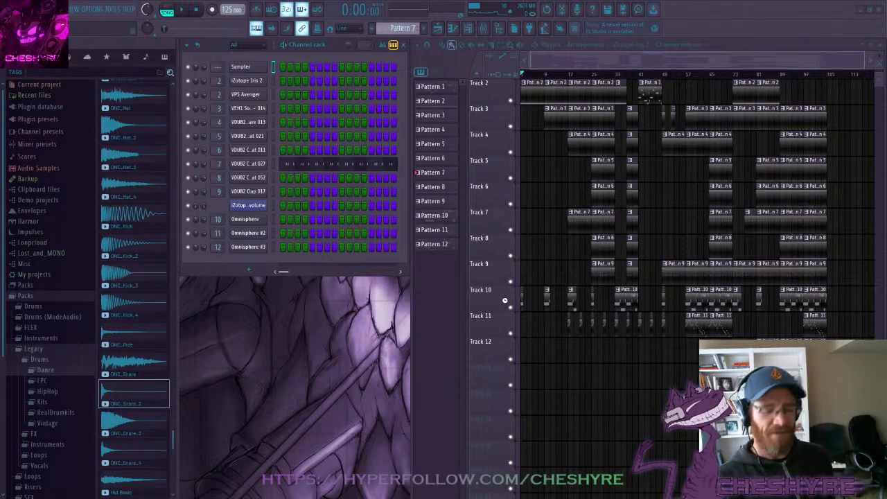
# Return to the 150 BPM kick and bass project, show BassMoog's mixer track and compare Insert 5 with Insert 11
pyautogui.hotkey('ctrl', 'n')
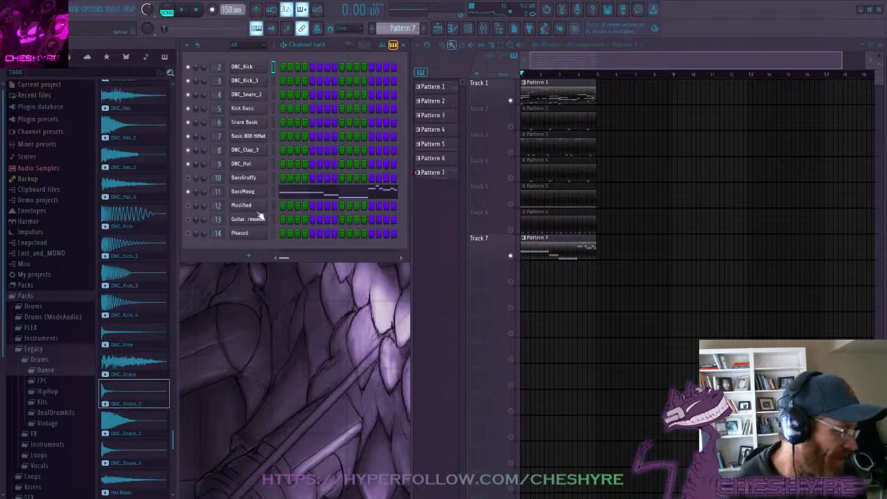
pyautogui.doubleClick(218, 194)
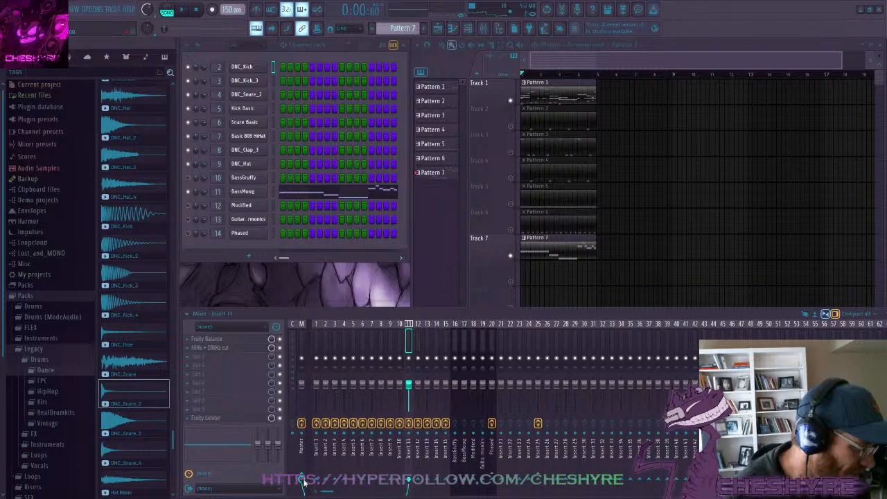
pyautogui.click(353, 344)
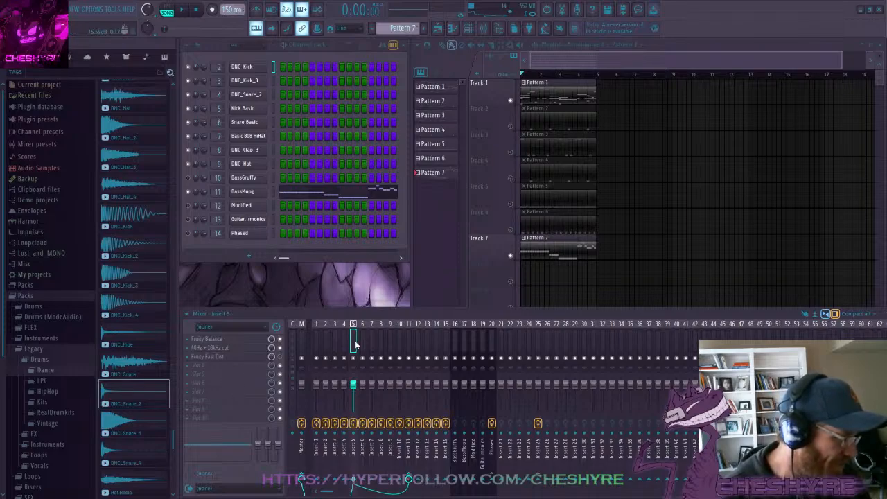
pyautogui.click(409, 341)
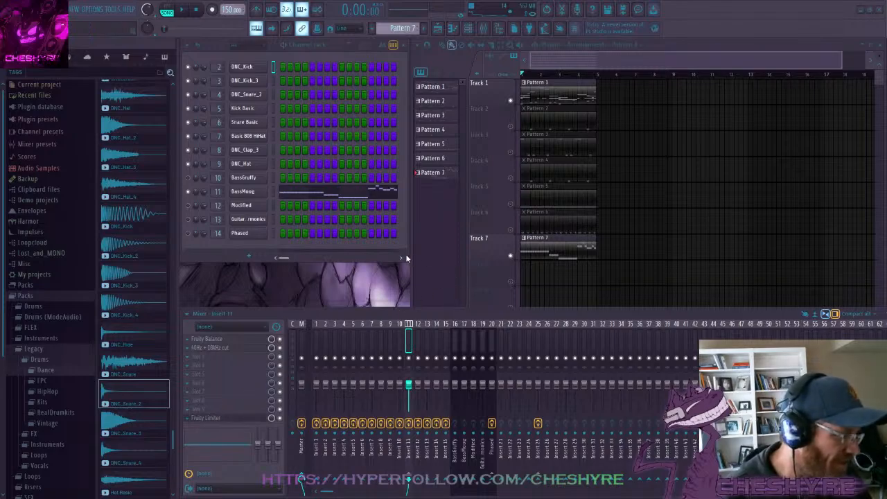
# Play the kick and bass loop while checking the meters and routing of Insert 5 and Insert 11, and stop it
pyautogui.press('space')
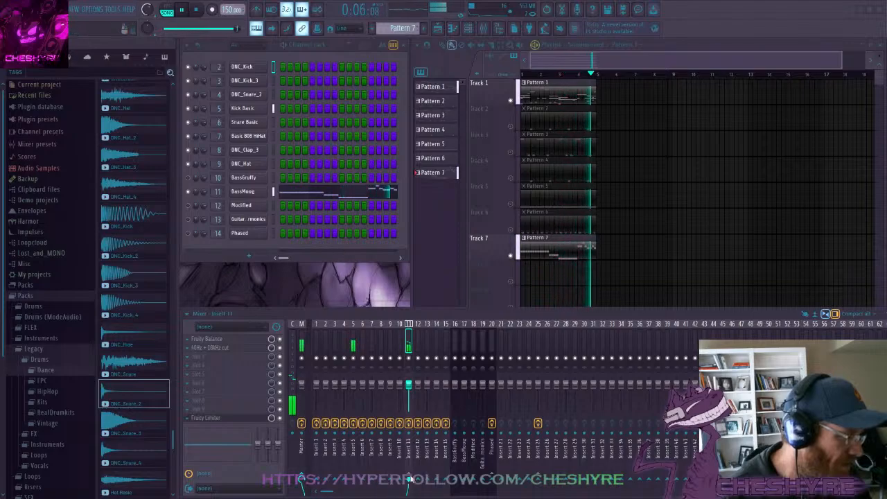
pyautogui.click(354, 348)
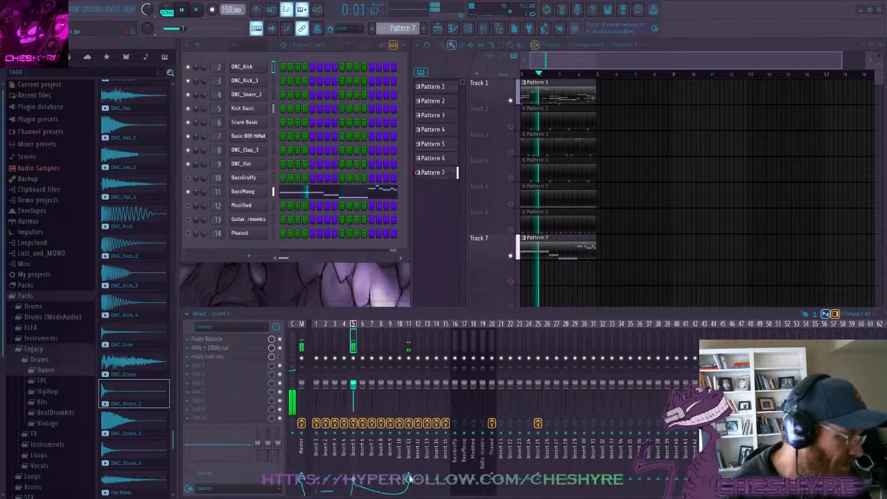
pyautogui.click(409, 348)
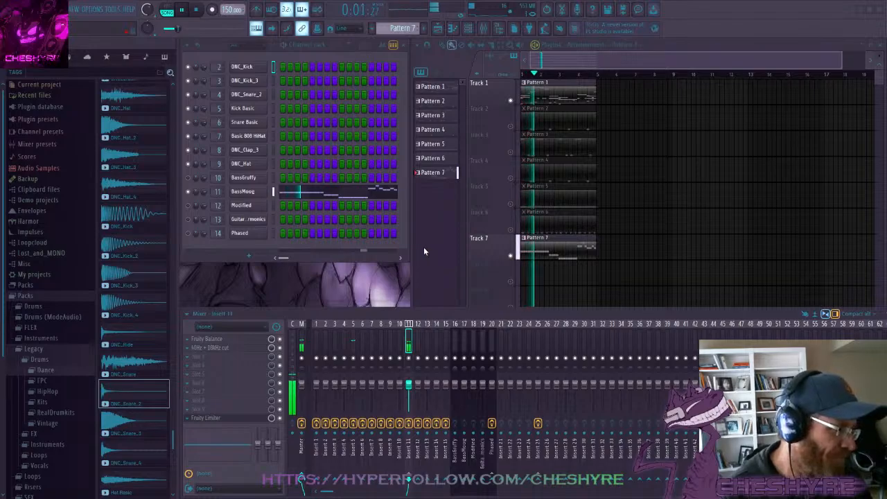
pyautogui.press('space')
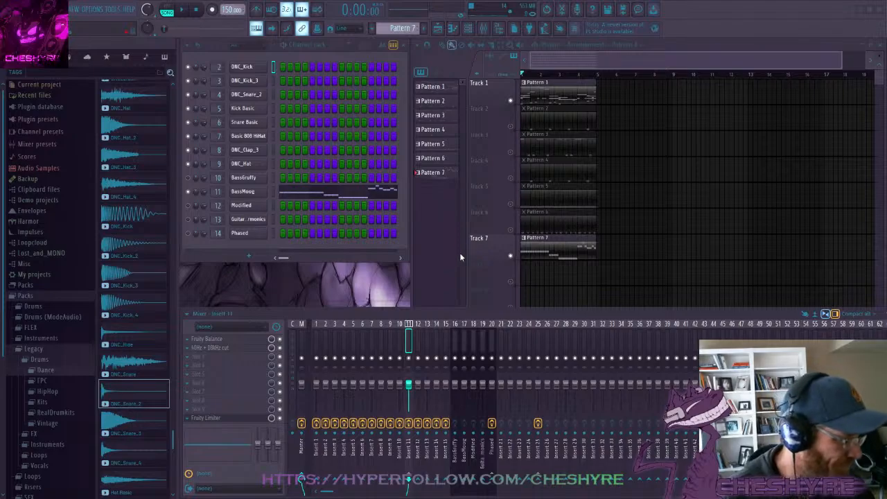
# Start and stop the loop repeatedly to hear the kick and bass together with Insert 11 selected
pyautogui.press('space')
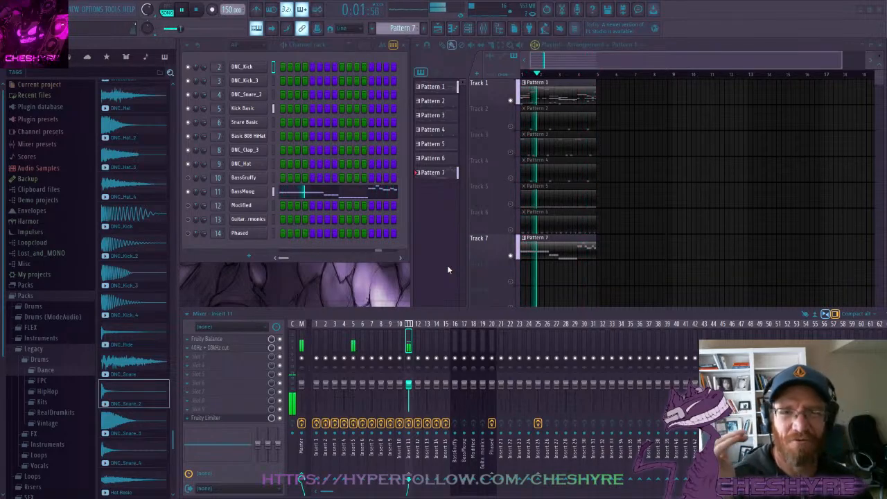
pyautogui.press('space')
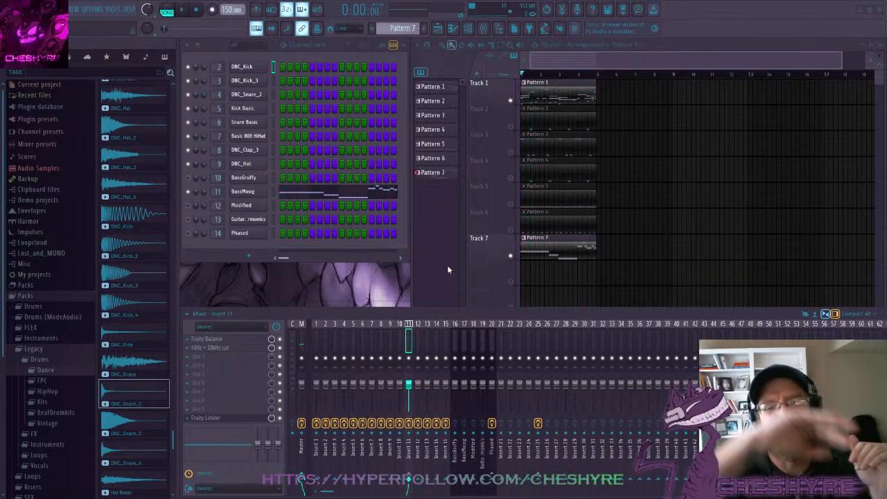
pyautogui.press('space')
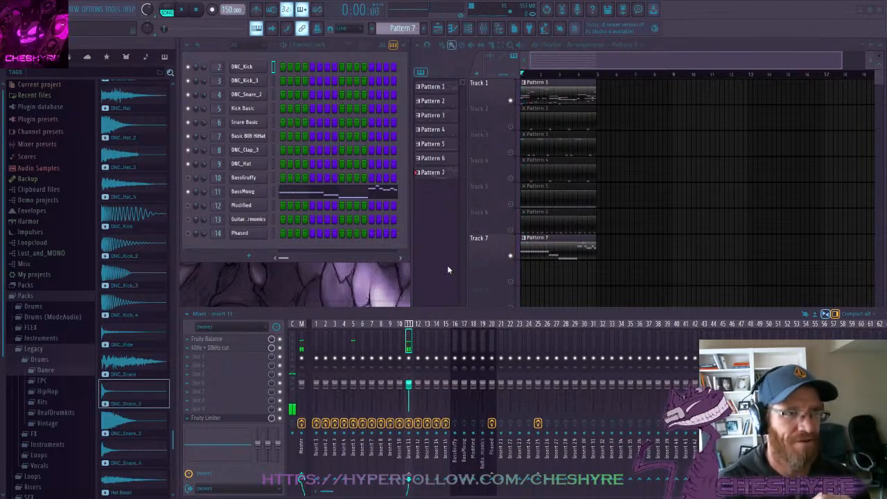
pyautogui.press('space')
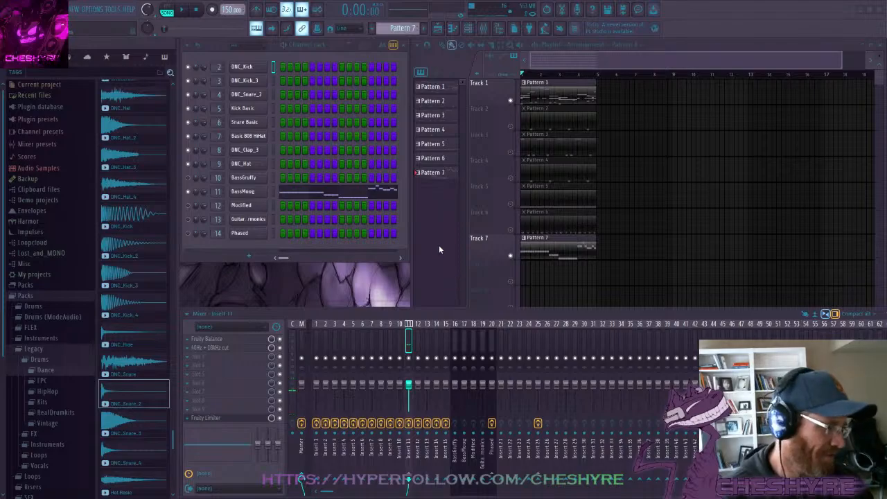
pyautogui.press('space')
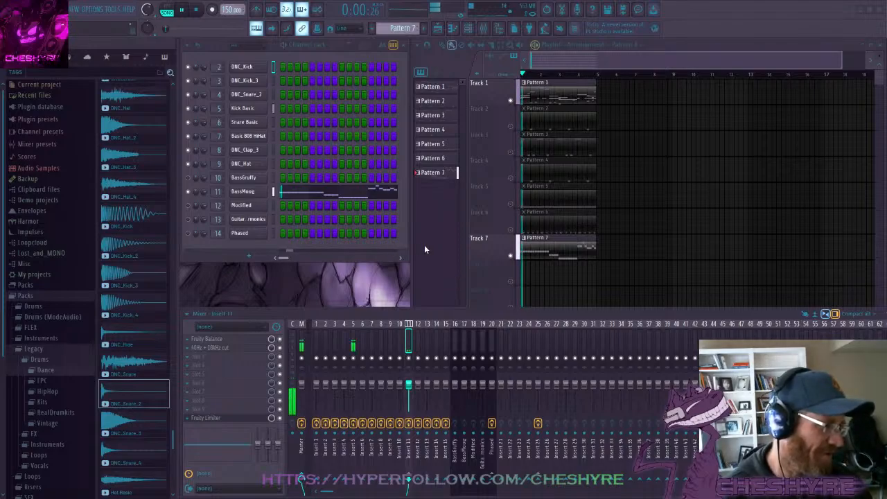
pyautogui.press('space')
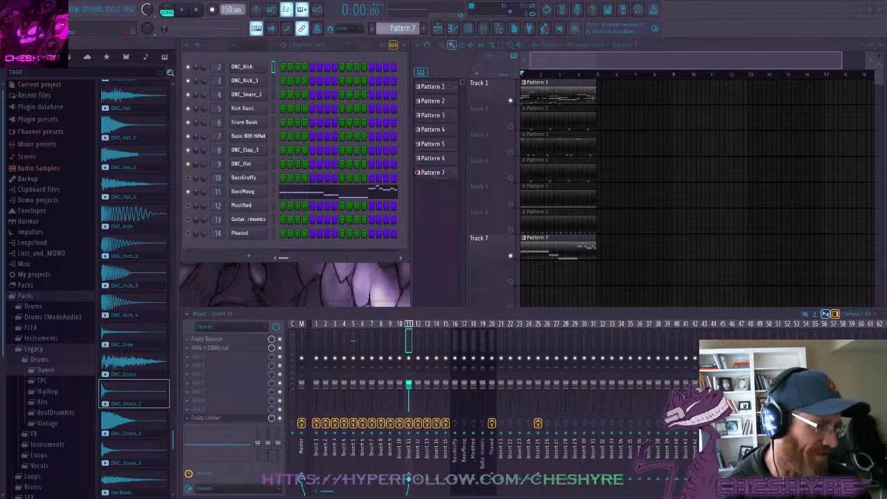
pyautogui.press('space')
pyautogui.press('space')
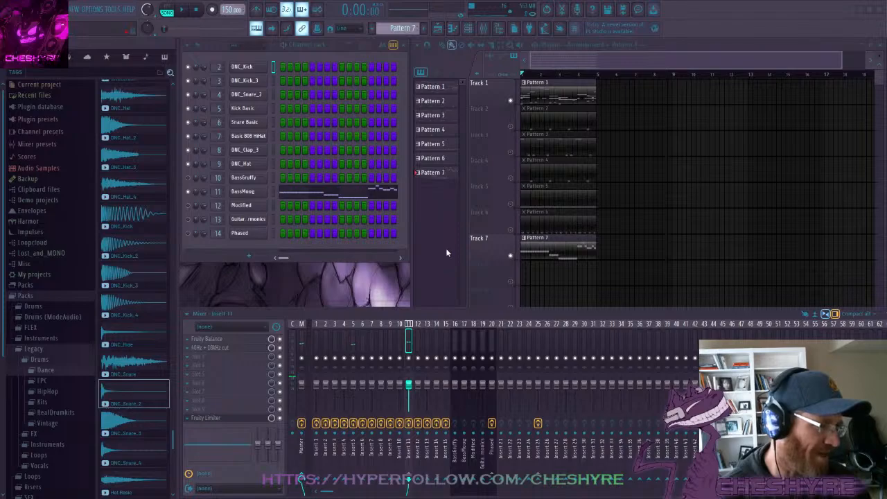
pyautogui.press('space')
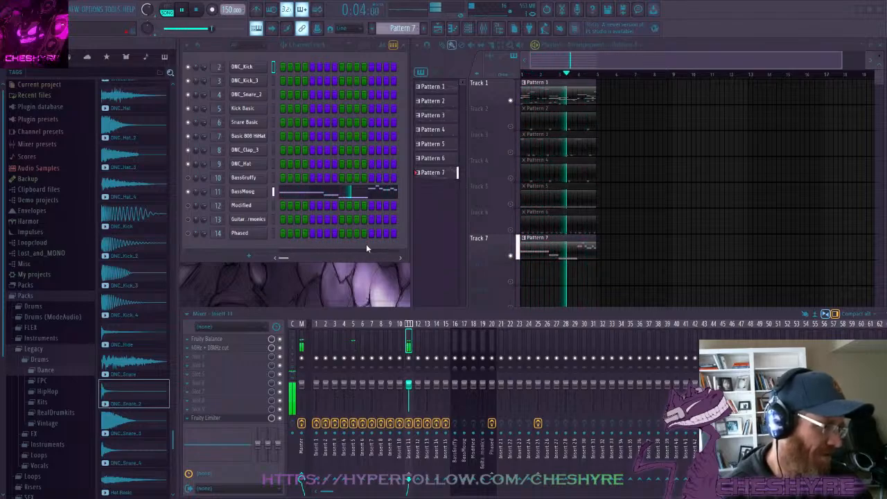
pyautogui.press('space')
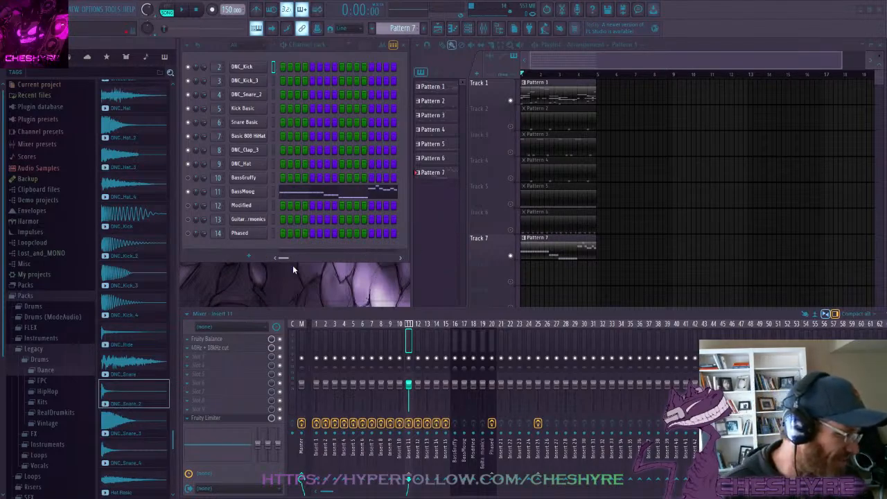
# Audition the loop briefly with Insert 5's effects in view, stop it and check Insert 11's Fruity Limiter slot
pyautogui.click(354, 342)
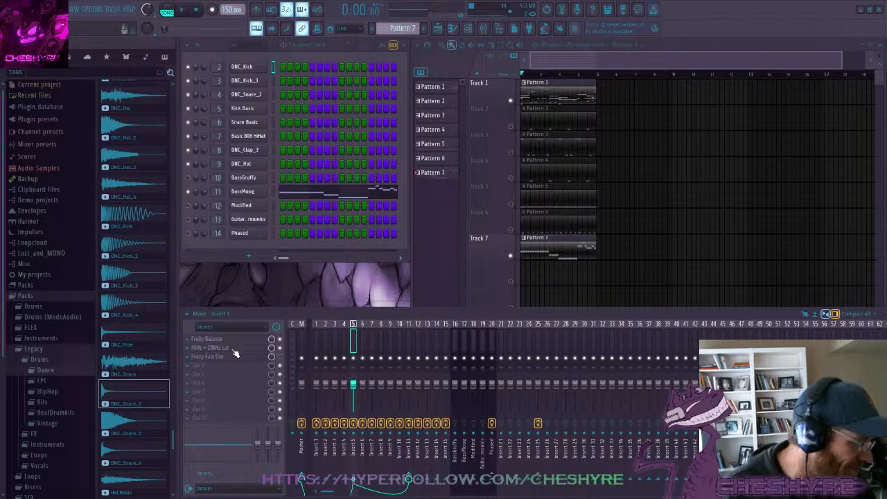
pyautogui.press('space')
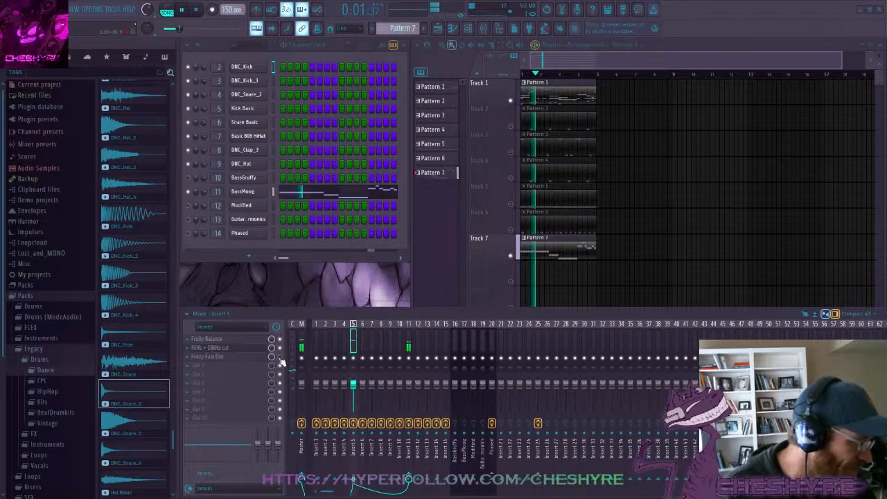
pyautogui.press('space')
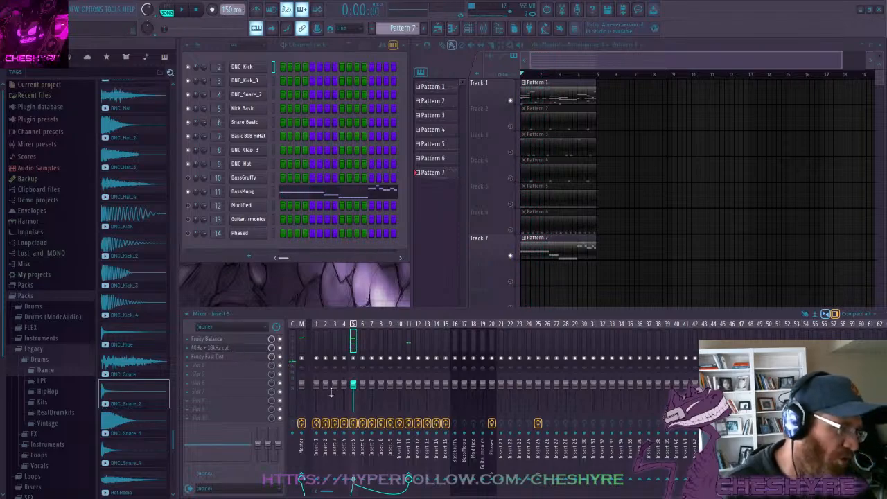
pyautogui.click(409, 342)
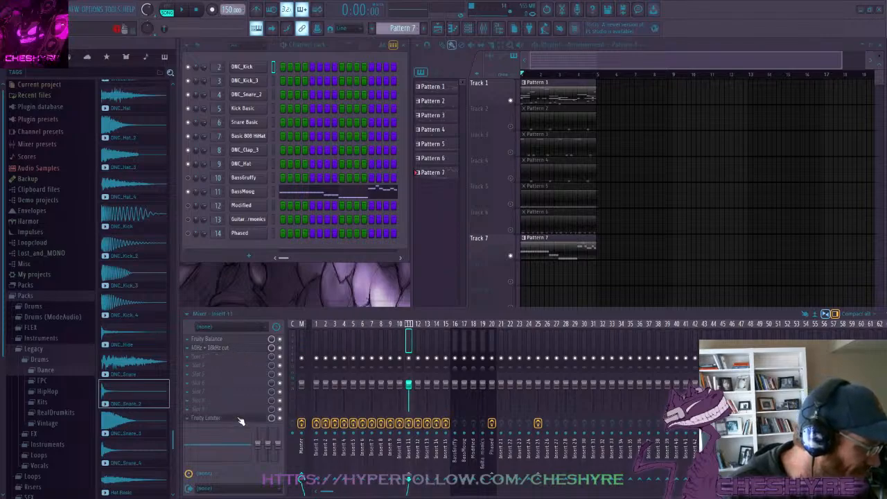
# Play the loop again and inspect the 40Hz + 18kHz cut EQ on Insert 5, closing it to return to Insert 11
pyautogui.press('space')
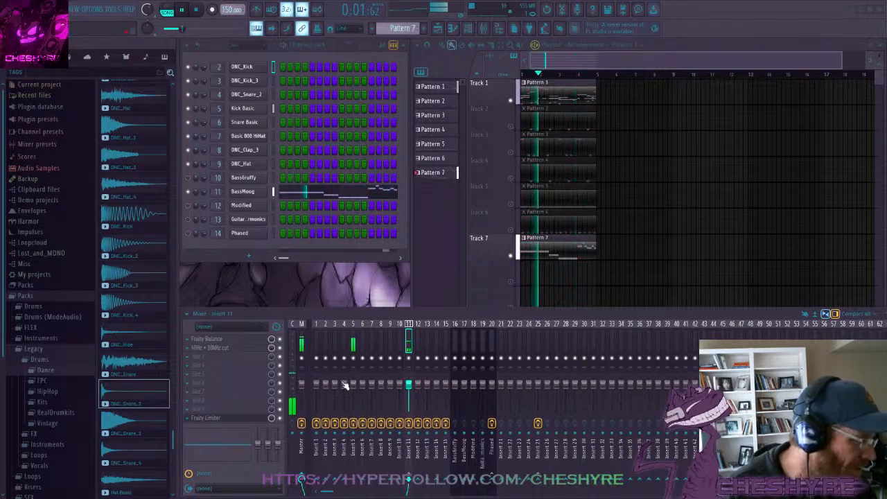
pyautogui.click(354, 345)
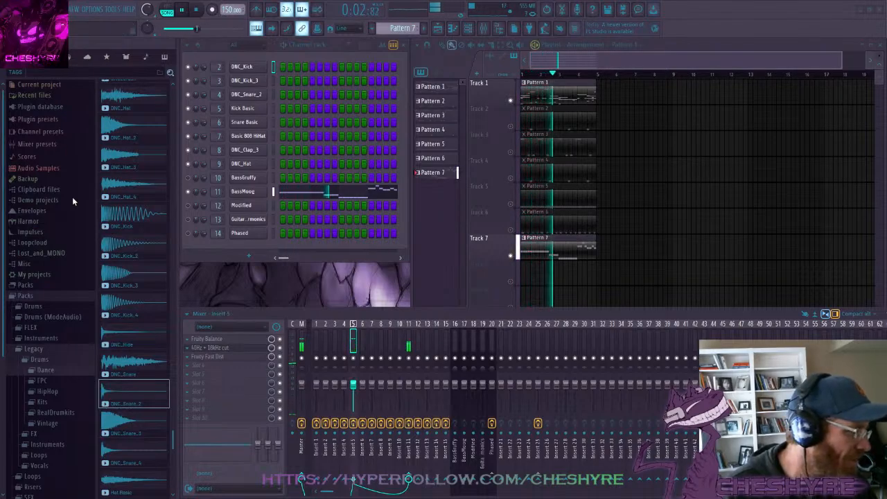
pyautogui.click(211, 348)
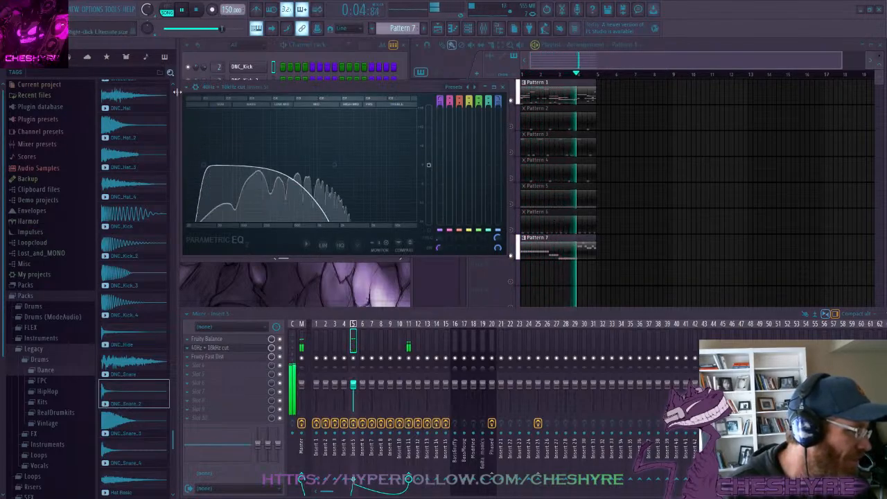
pyautogui.click(215, 348)
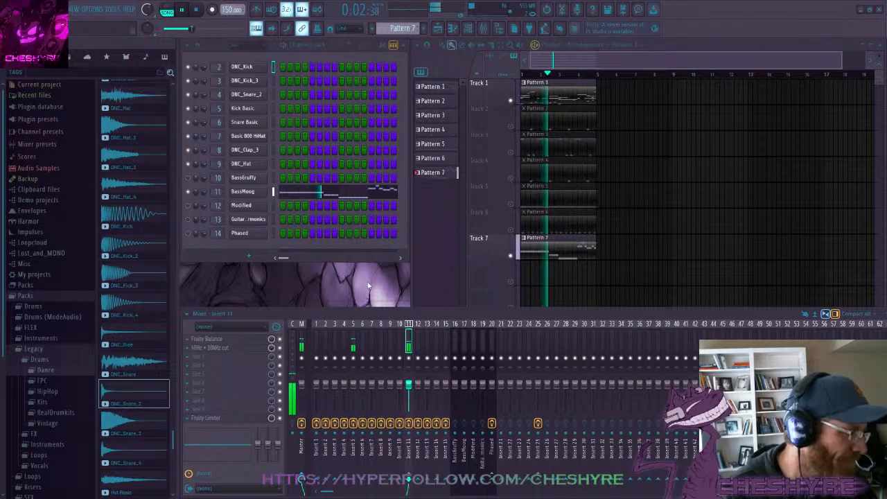
pyautogui.press('space')
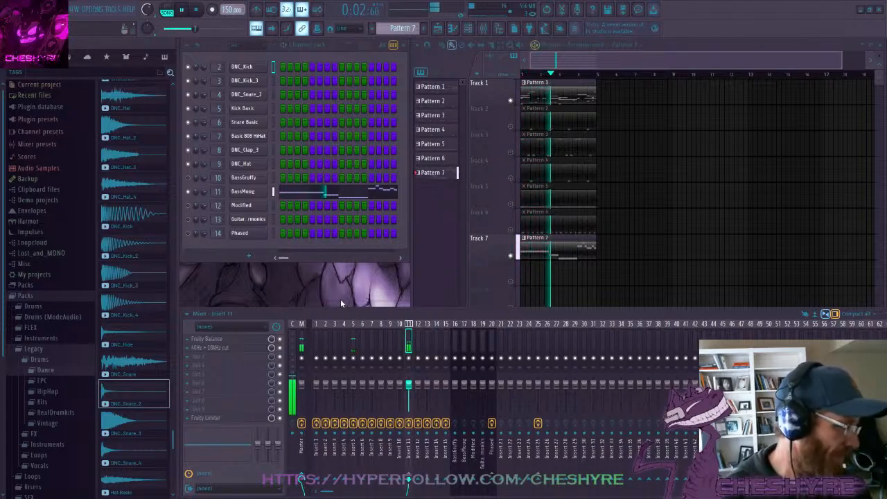
# Unmute playlist tracks 2 to 6 during playback to bring the remaining drum patterns in with the bass
pyautogui.click(511, 126)
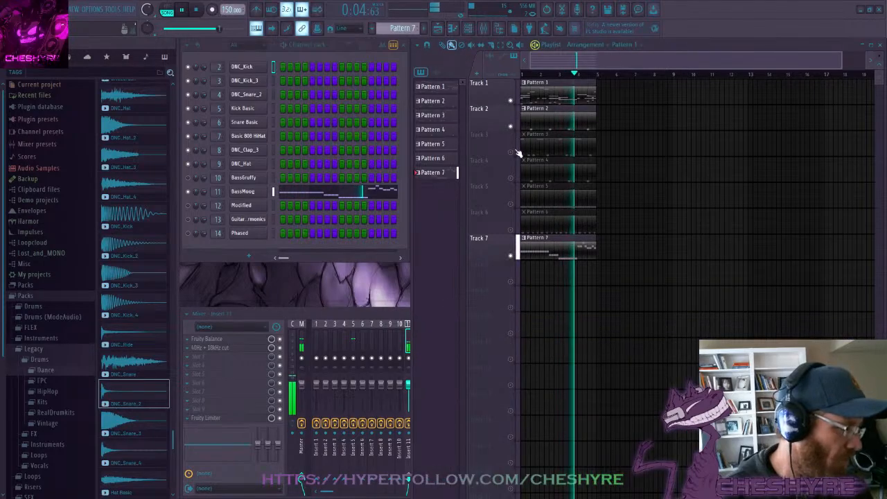
pyautogui.click(512, 152)
pyautogui.click(512, 178)
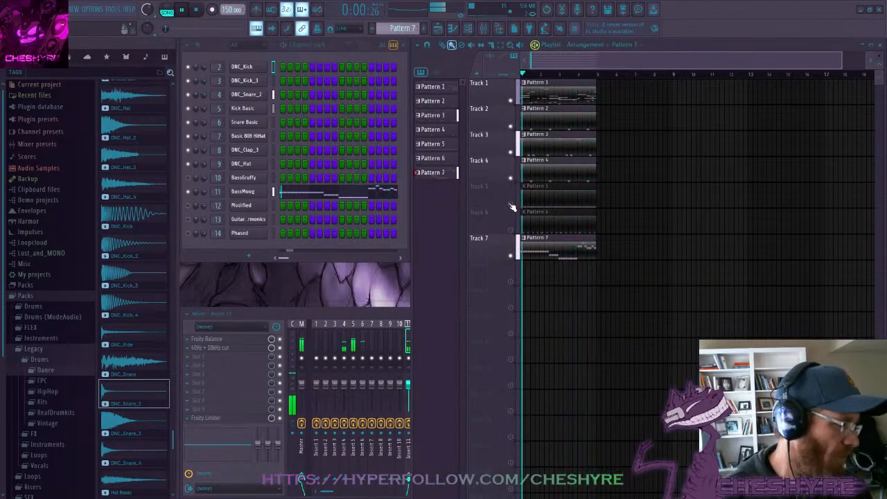
pyautogui.click(511, 204)
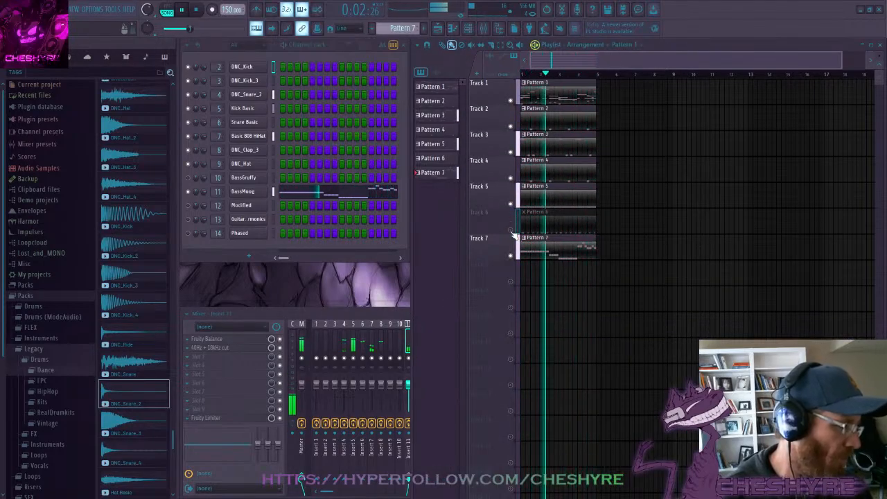
pyautogui.click(511, 230)
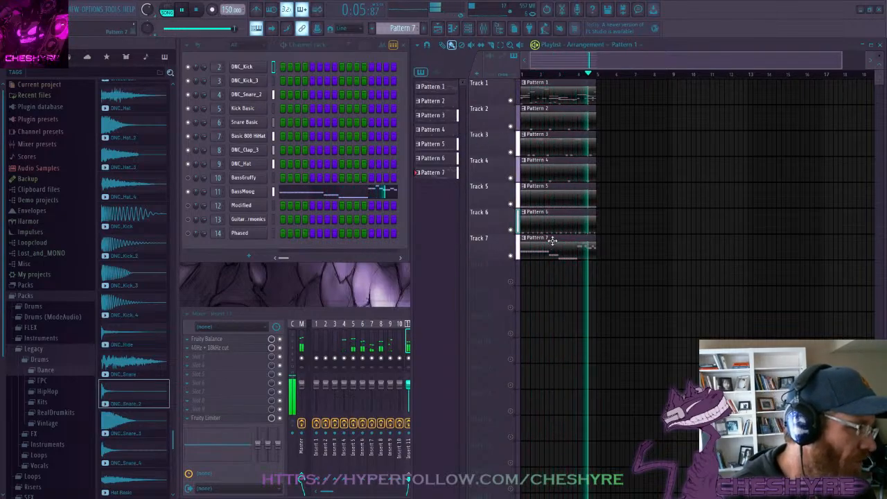
# Audition the full beat with Pattern 1 selected and Insert 5's effects in view, stopping and restarting playback
pyautogui.click(560, 85)
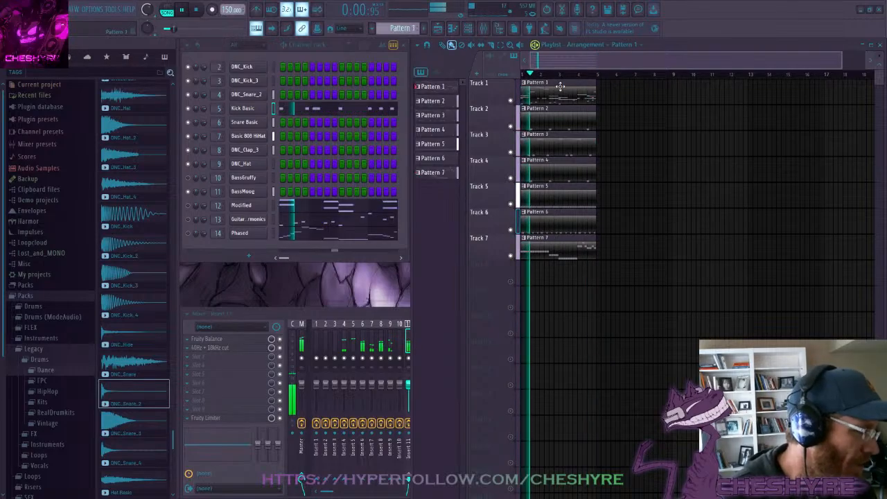
pyautogui.click(354, 345)
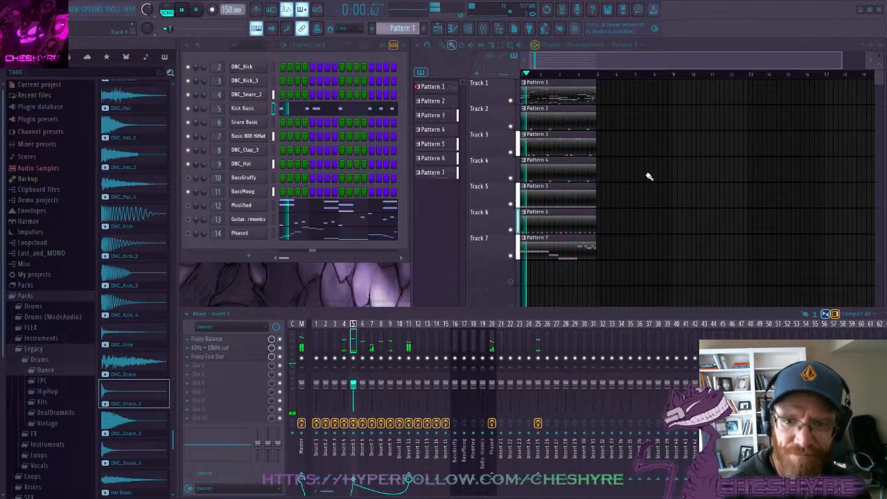
pyautogui.press('space')
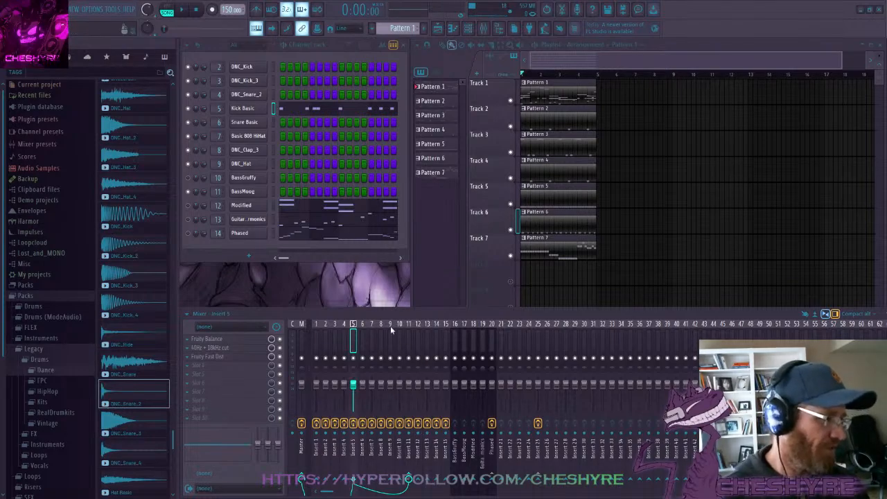
pyautogui.press('space')
pyautogui.press('space')
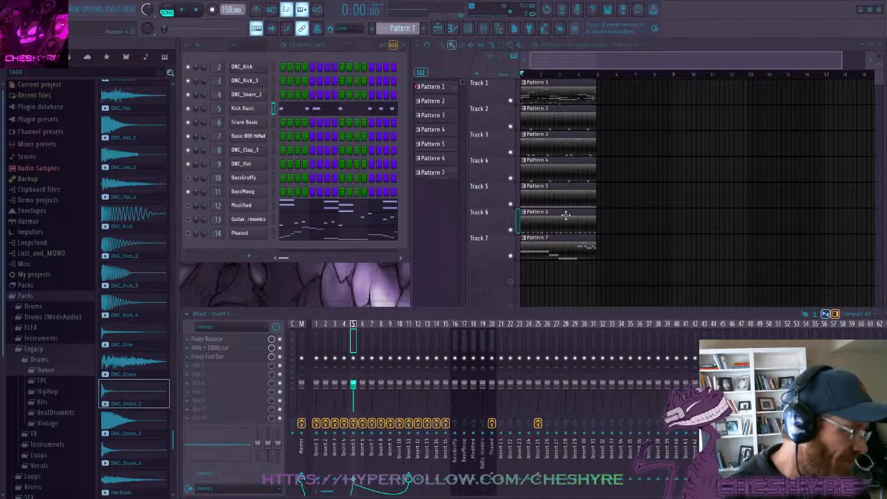
# Move all of the Modified channel's notes out of Pattern 1 into the new Pattern 8
pyautogui.click(429, 87)
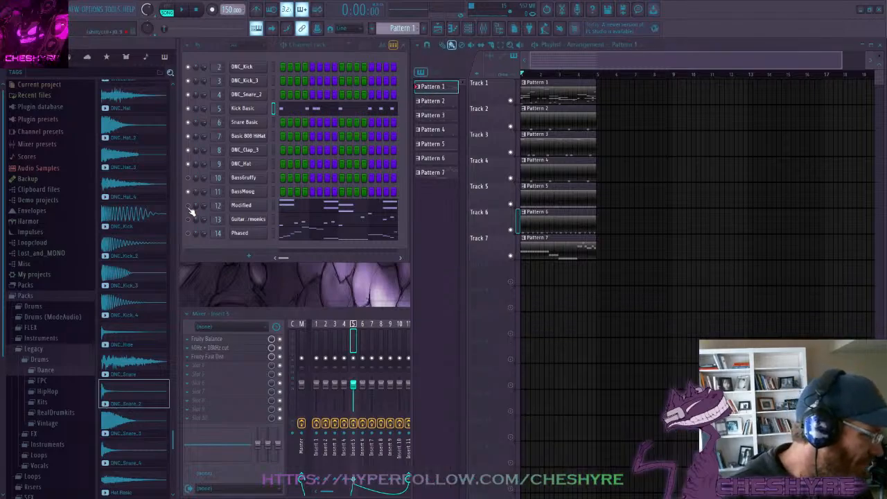
pyautogui.click(317, 206)
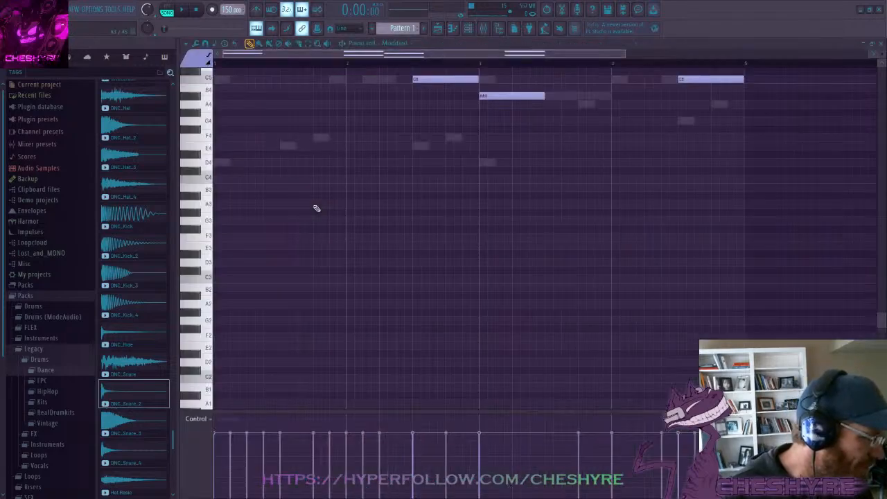
pyautogui.hotkey('ctrl', 'a')
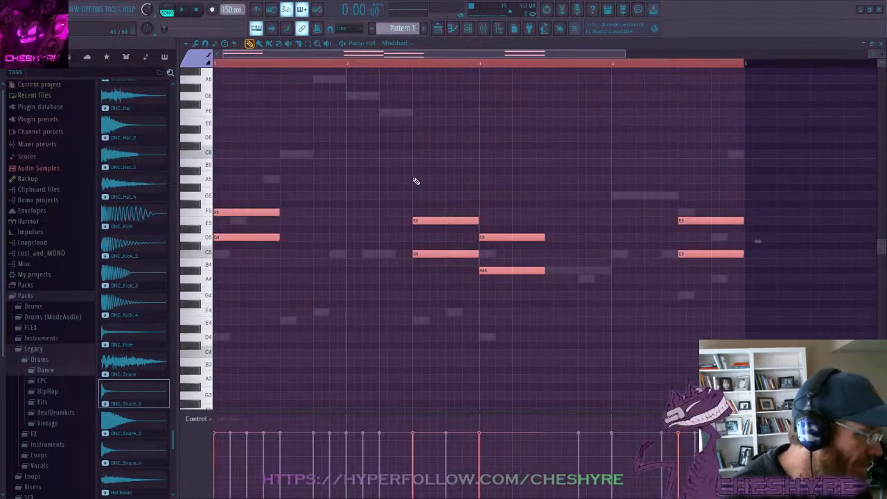
pyautogui.scroll(-2, 396, 29)
pyautogui.scroll(-5, 395, 30)
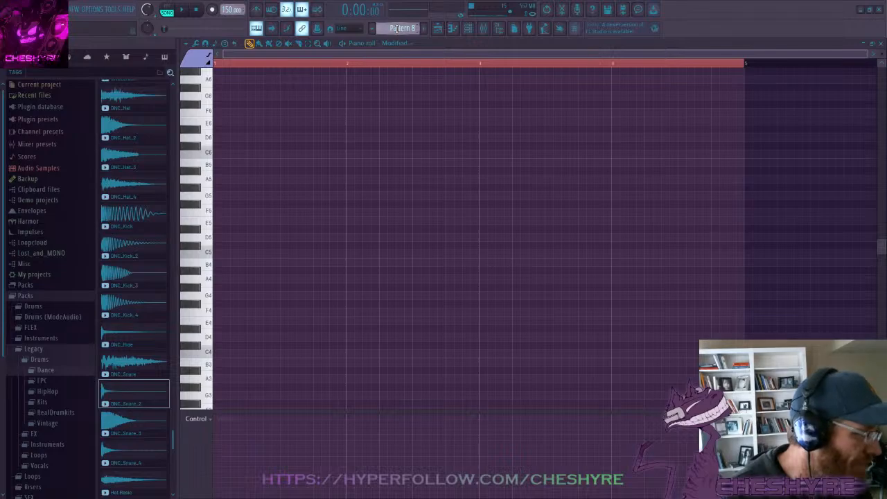
pyautogui.hotkey('ctrl', 'v')
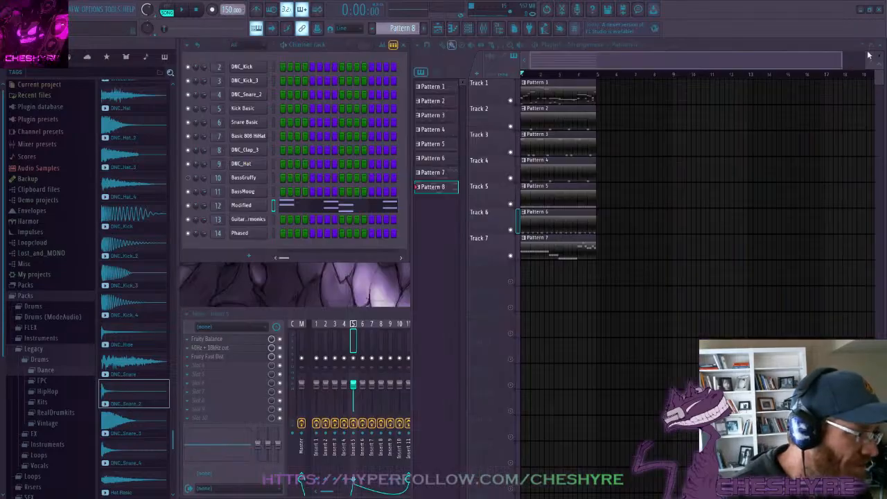
pyautogui.click(880, 43)
# Move all of the Guitar harmonics channel's notes out of Pattern 1 into the new Pattern 9
pyautogui.click(450, 87)
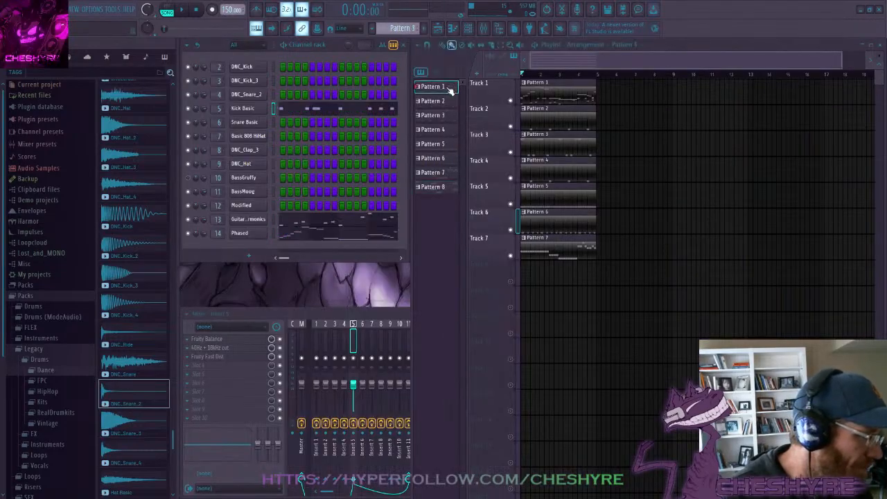
pyautogui.click(343, 223)
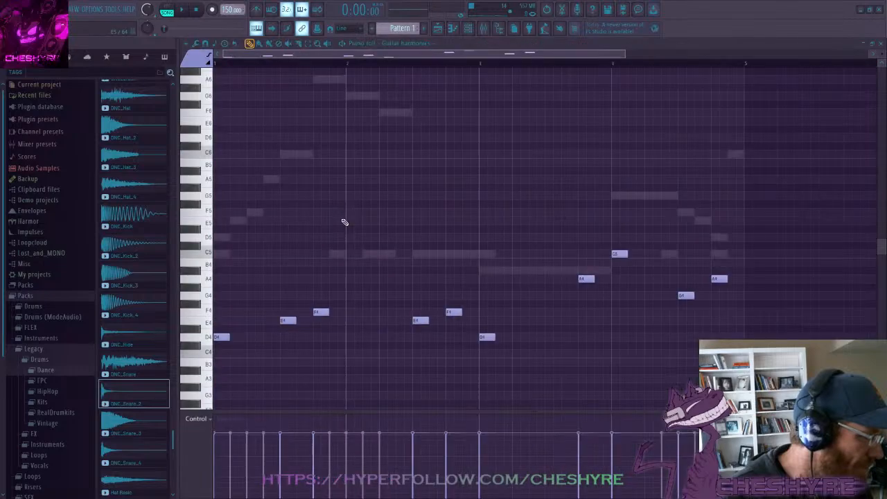
pyautogui.hotkey('ctrl', 'a')
pyautogui.scroll(-8, 394, 28)
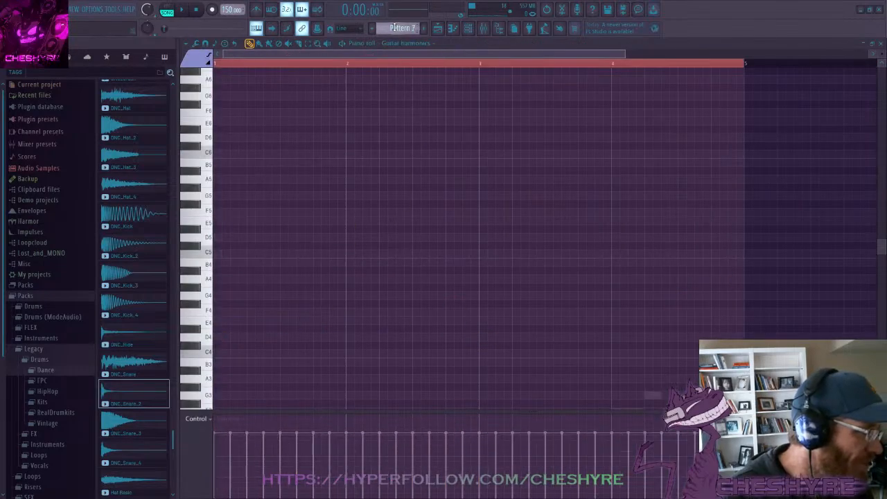
pyautogui.scroll(8, 395, 28)
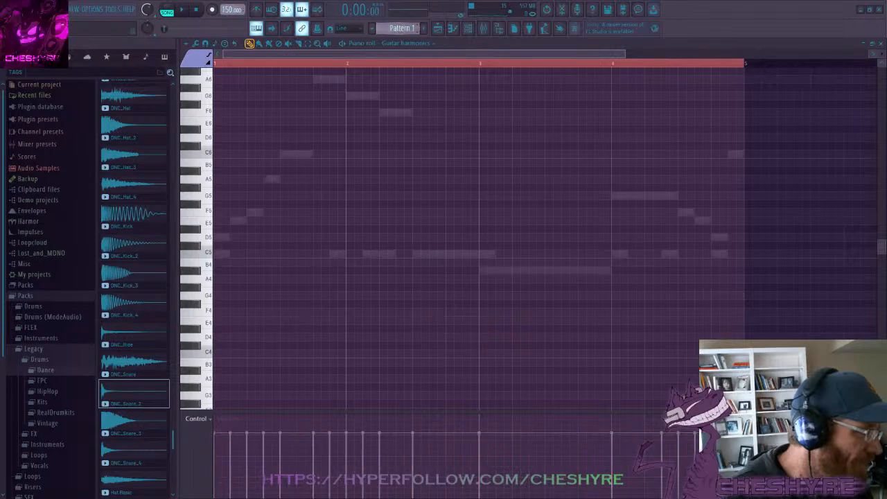
pyautogui.click(880, 44)
# Move all of the Phased channel's notes out of Pattern 1 into the new Pattern 10
pyautogui.click(325, 236)
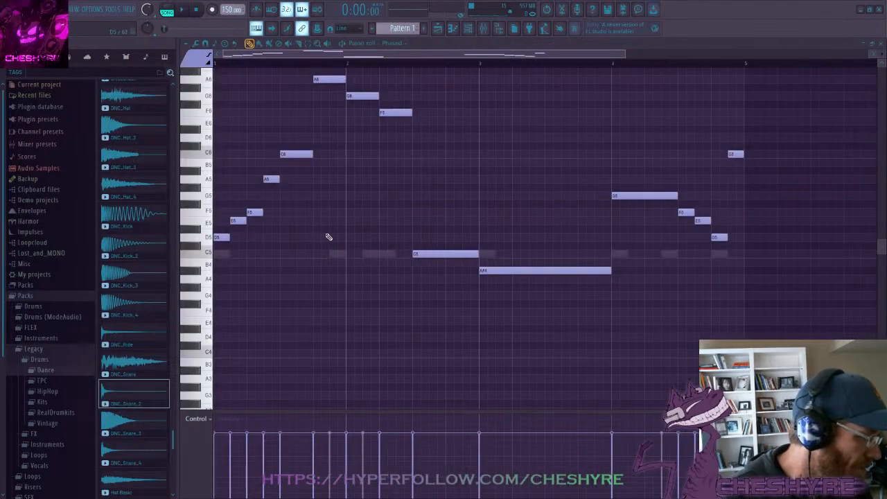
pyautogui.hotkey('ctrl', 'a')
pyautogui.press('Delete')
pyautogui.scroll(-8, 399, 28)
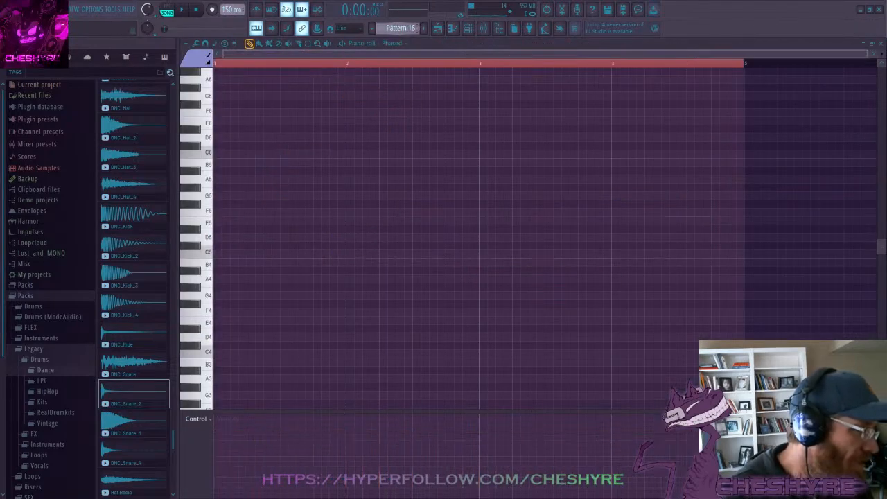
pyautogui.scroll(-1, 398, 28)
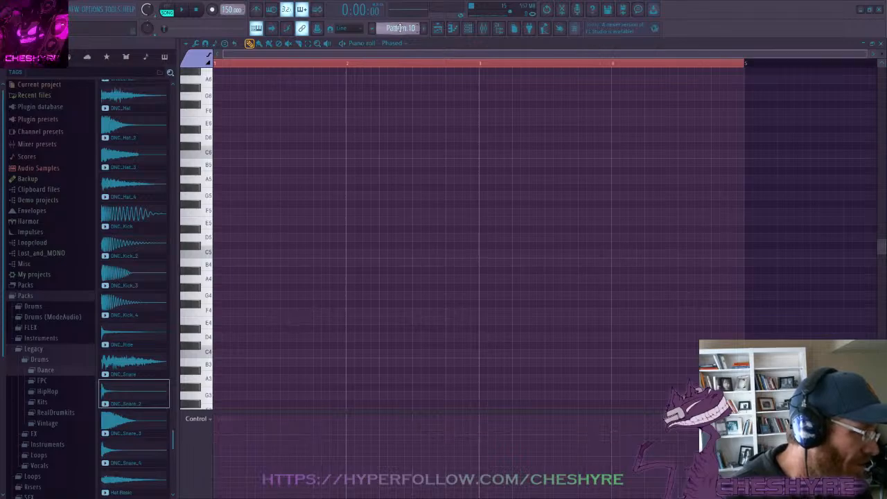
pyautogui.hotkey('ctrl', 'v')
pyautogui.click(880, 43)
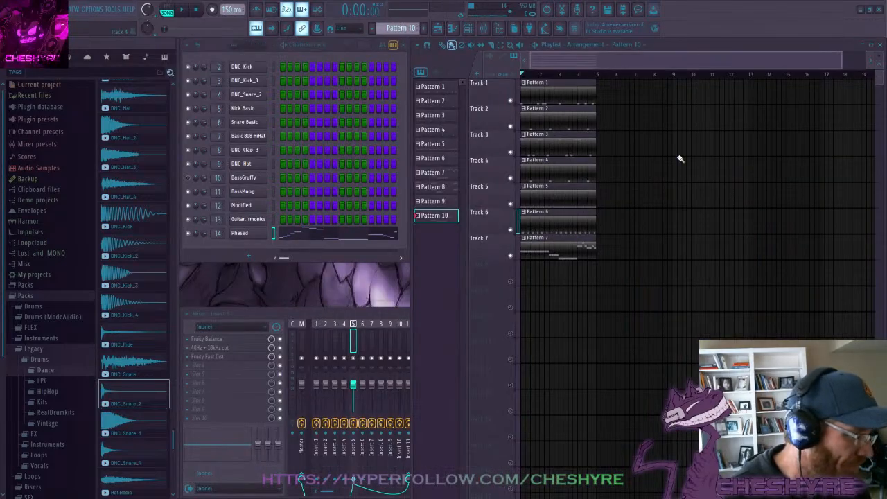
# Place Patterns 8, 9 and 10 at bar 1 of playlist tracks 8, 9 and 10
pyautogui.scroll(-1, 642, 76)
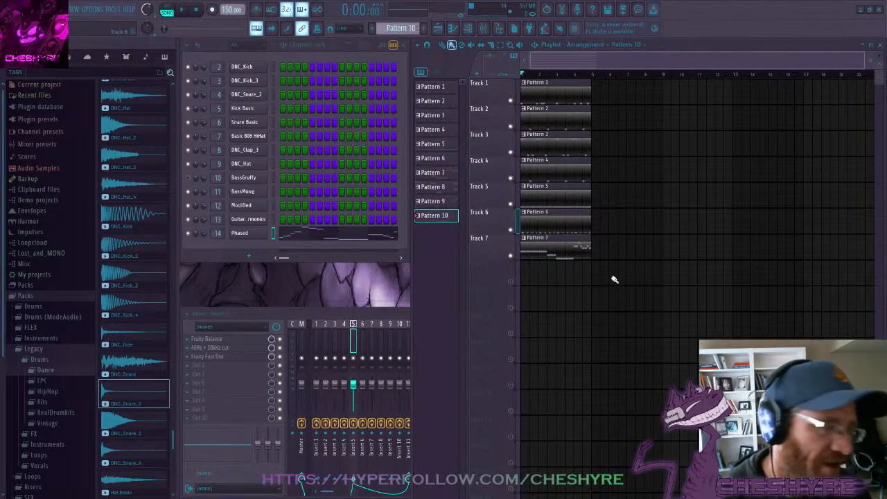
pyautogui.click(445, 188)
pyautogui.click(524, 271)
pyautogui.click(446, 202)
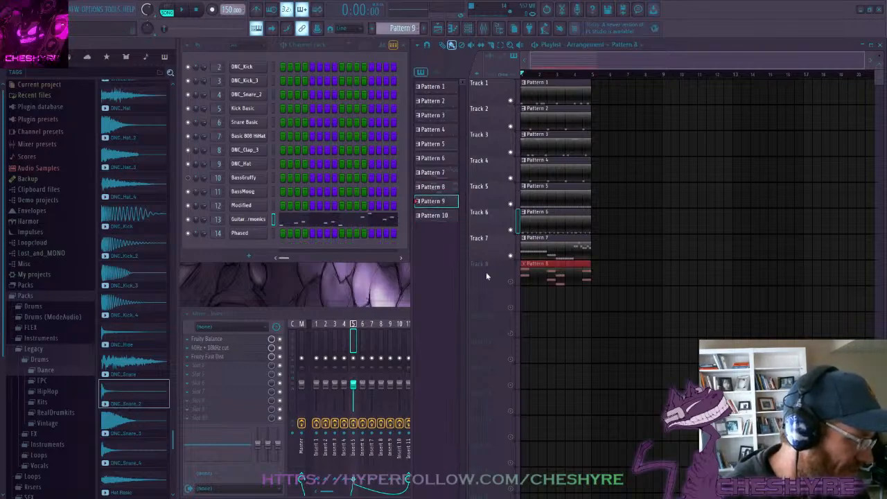
pyautogui.click(524, 299)
pyautogui.click(450, 216)
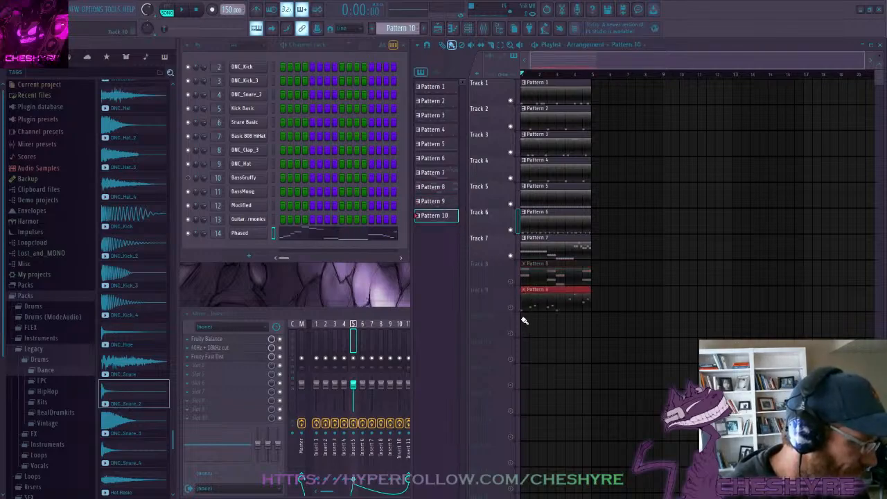
pyautogui.click(524, 321)
# Unmute playlist tracks 8 to 10 and listen to the complete beat with the melodic patterns, stopping it at the end
pyautogui.click(510, 307)
pyautogui.click(511, 282)
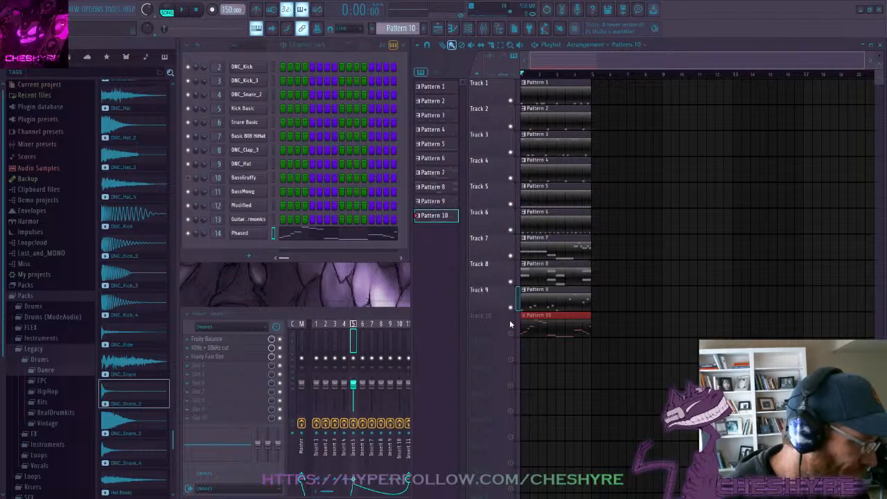
pyautogui.click(510, 332)
pyautogui.press('space')
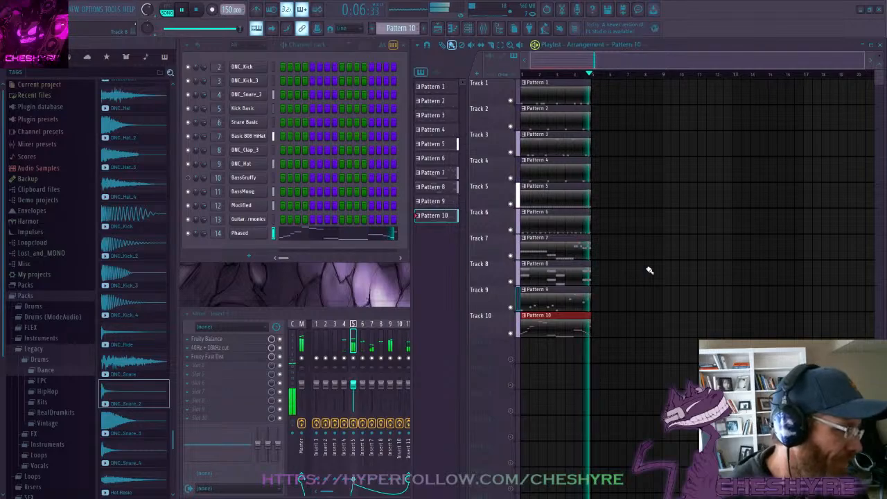
pyautogui.press('space')
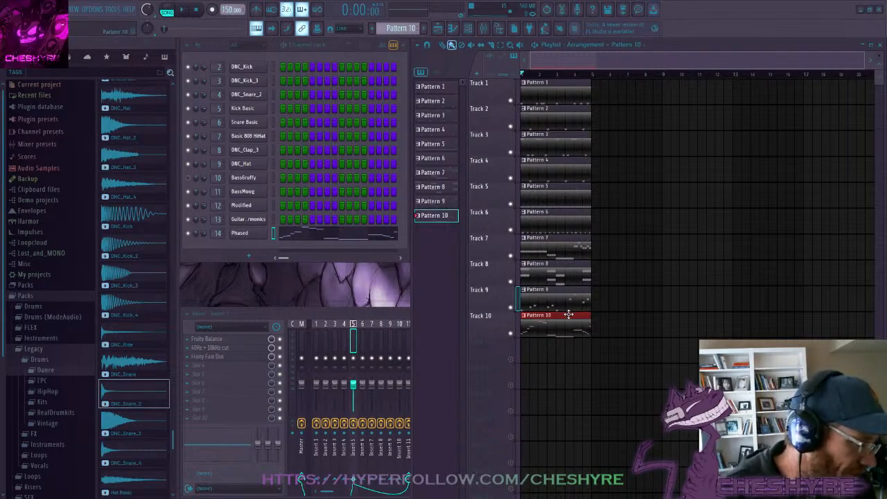
# Delete the clips on tracks 1 to 9 and shorten the Pattern 10 clip on Track 10 to about three quarters of a bar
pyautogui.moveTo(579, 103); pyautogui.dragTo(579, 212)
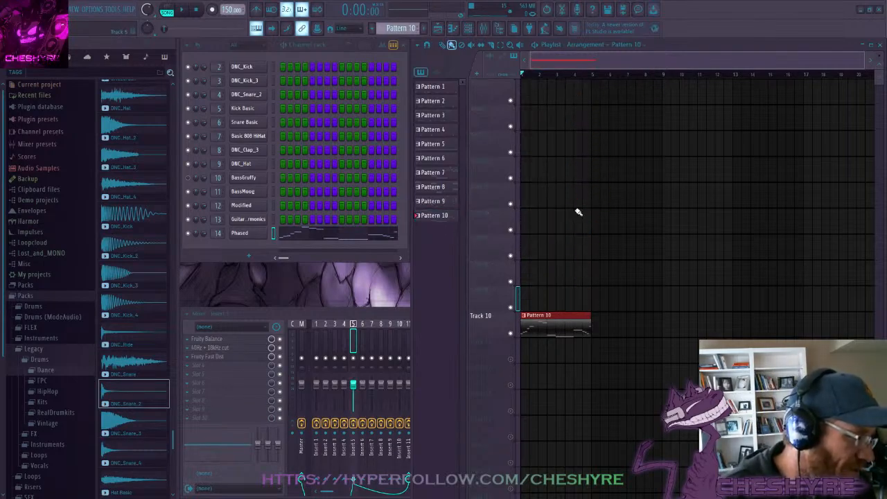
pyautogui.press('space')
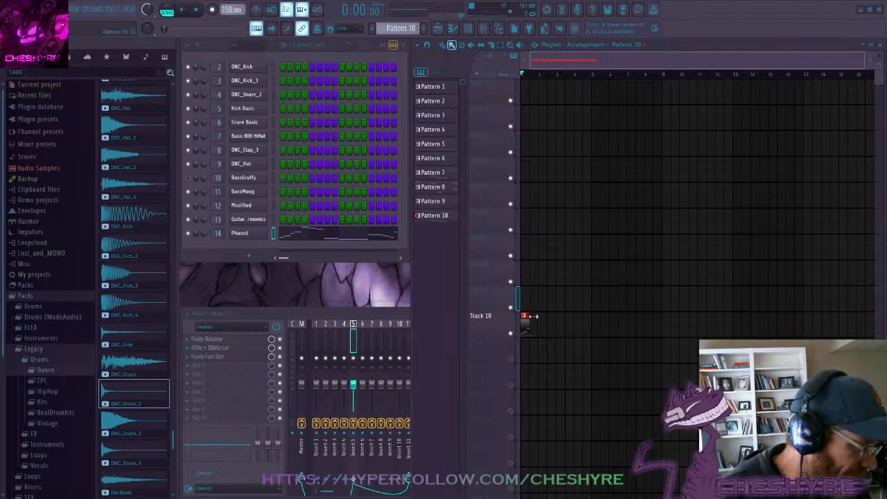
pyautogui.scroll(5, 555, 61)
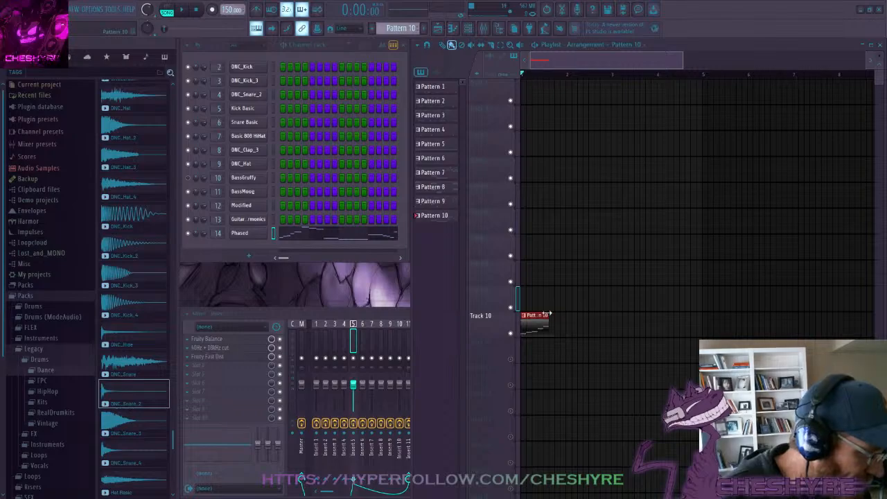
pyautogui.press('space')
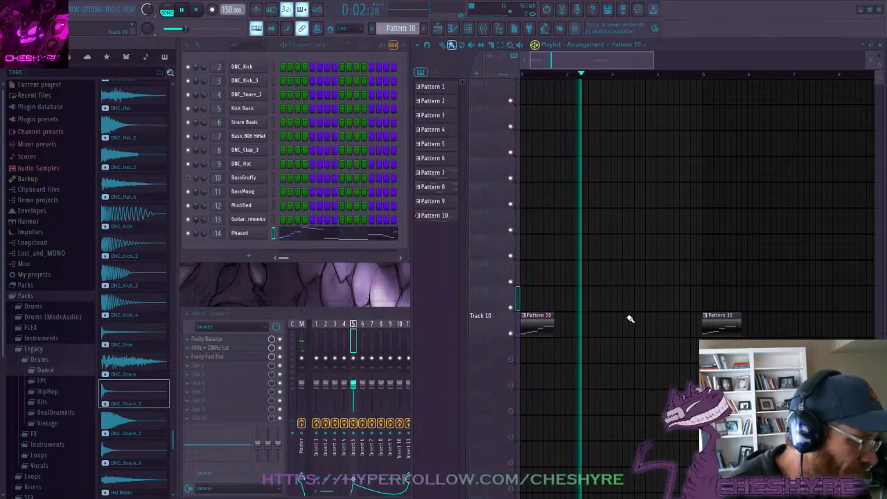
# Replace the Pattern 10 copy at bar 5 with the shortened clip, repeat it at bars 9 and 13, and stop playback
pyautogui.rightClick(720, 321)
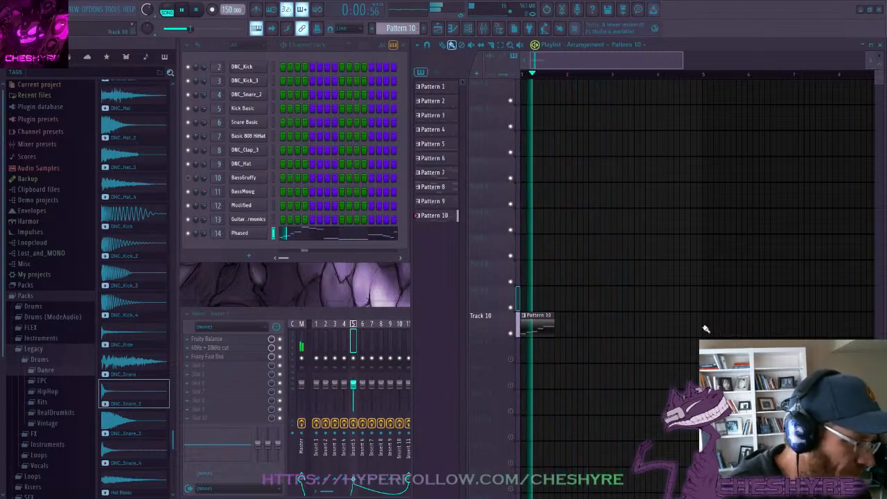
pyautogui.click(705, 329)
pyautogui.scroll(-3, 648, 84)
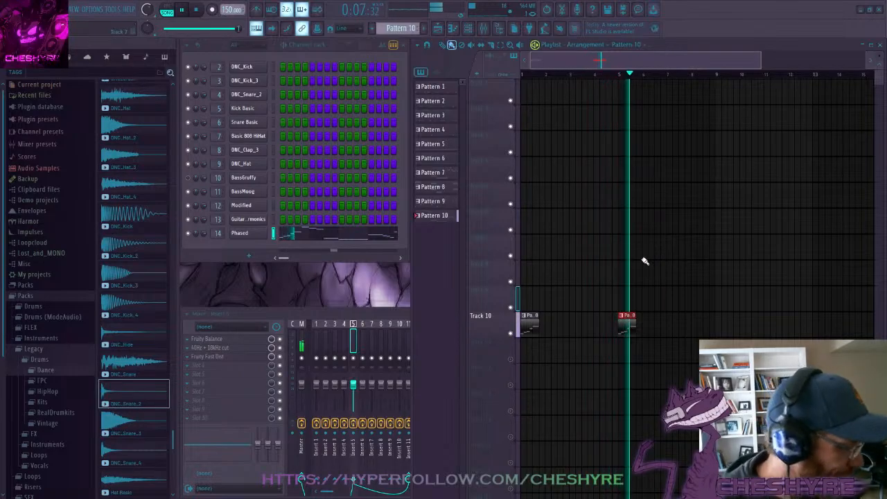
pyautogui.press('space')
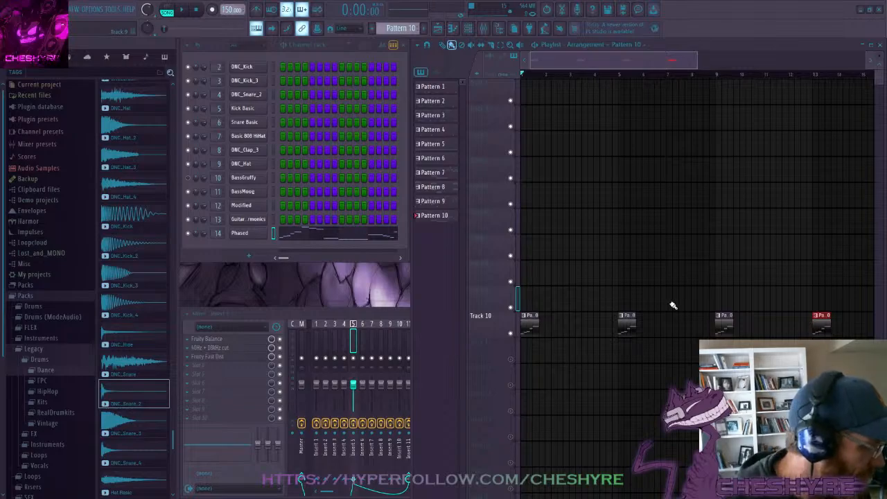
# Place Pattern 9 on Track 9 at bars 1, 5 and 9, trimming the first two clips to about half a bar
pyautogui.click(437, 201)
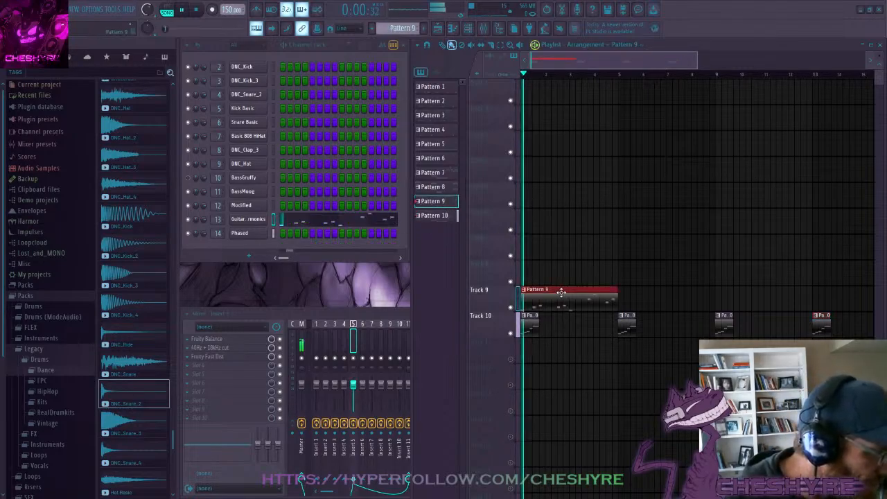
pyautogui.rightClick(555, 296)
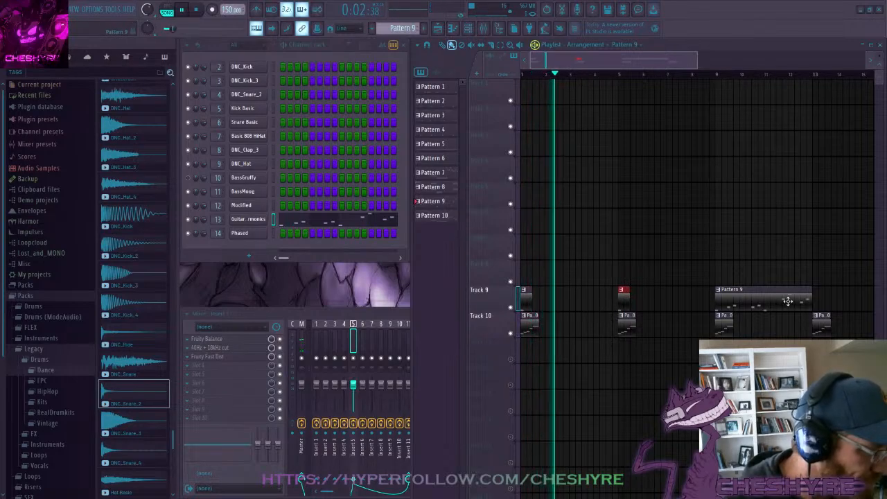
# Place shortened Pattern 9 clips on Track 9 midway through bars 2 and 6
pyautogui.press('space')
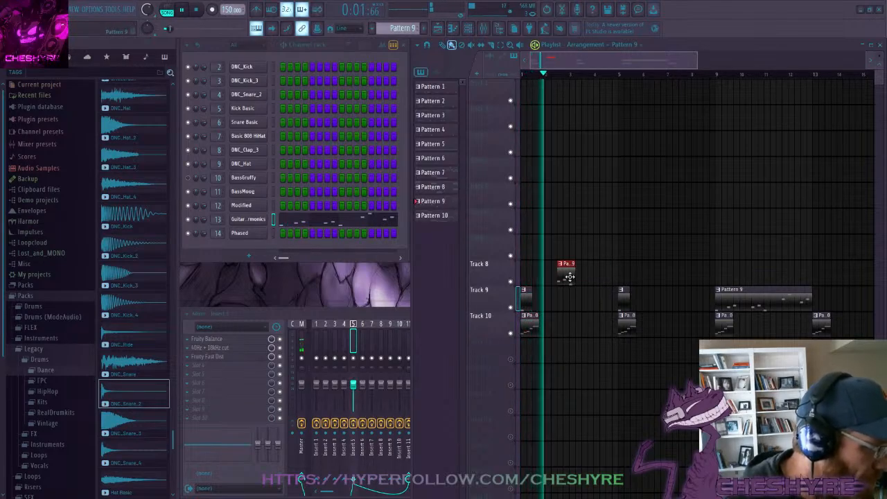
pyautogui.moveTo(569, 300); pyautogui.dragTo(574, 304)
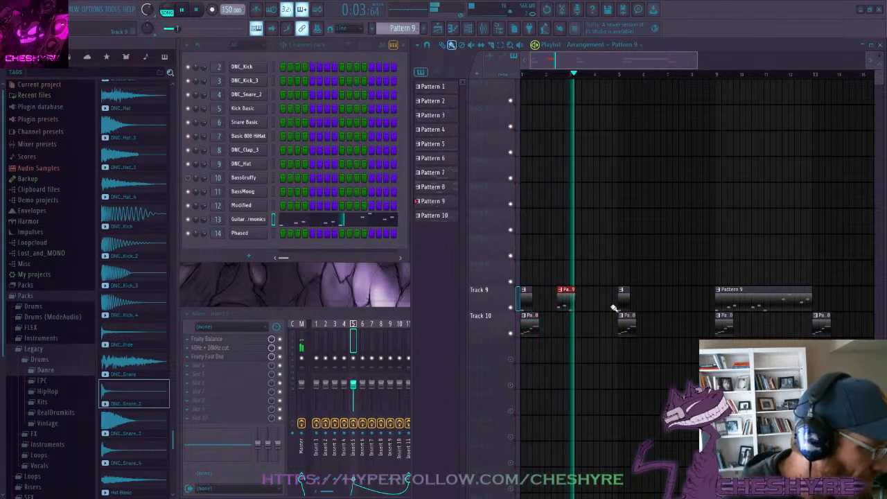
pyautogui.click(350, 222)
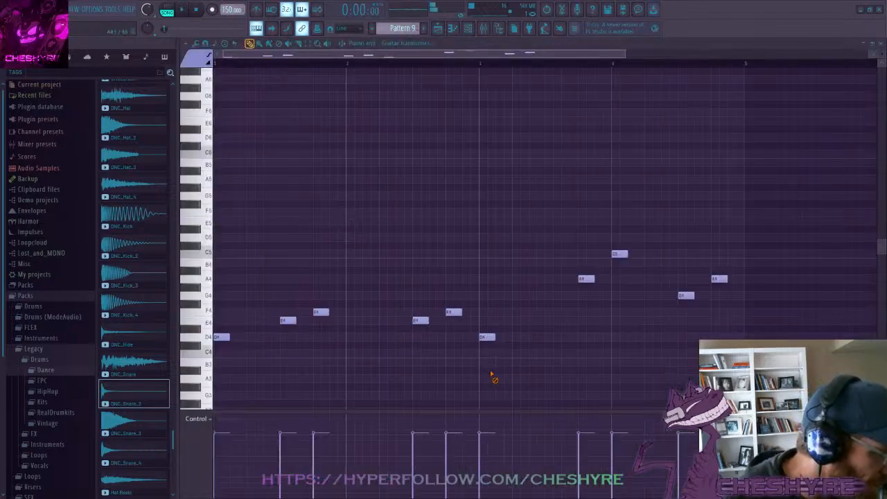
pyautogui.click(881, 43)
pyautogui.press('space')
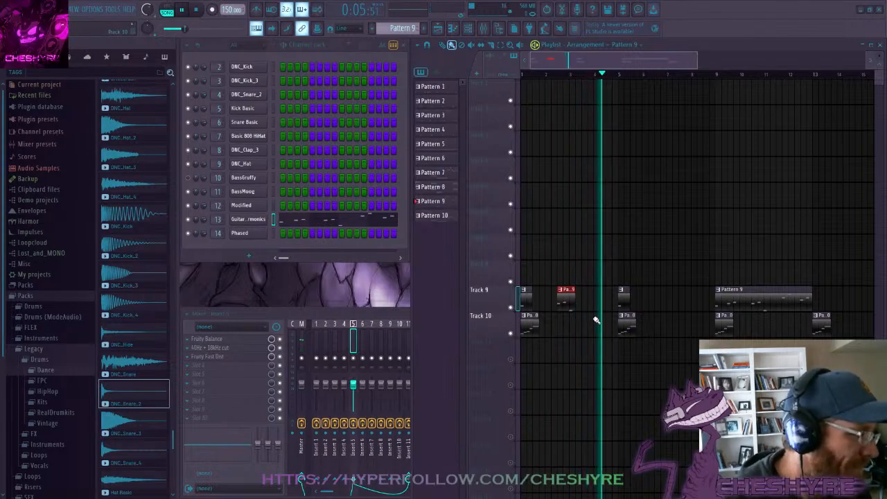
pyautogui.click(657, 299)
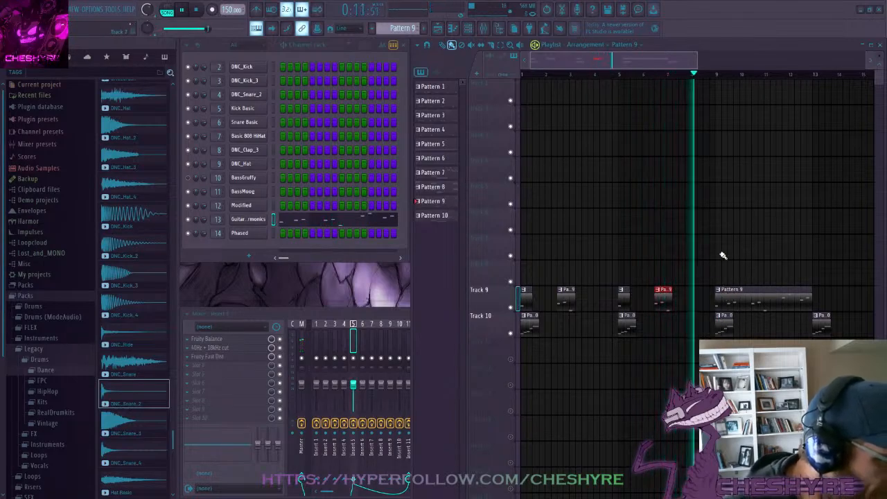
# Add full Pattern 9 clips at bars 13 and 17 on Track 9 and a nearly four-bar Pattern 10 clip at bar 17 on Track 10
pyautogui.scroll(-2, 723, 256)
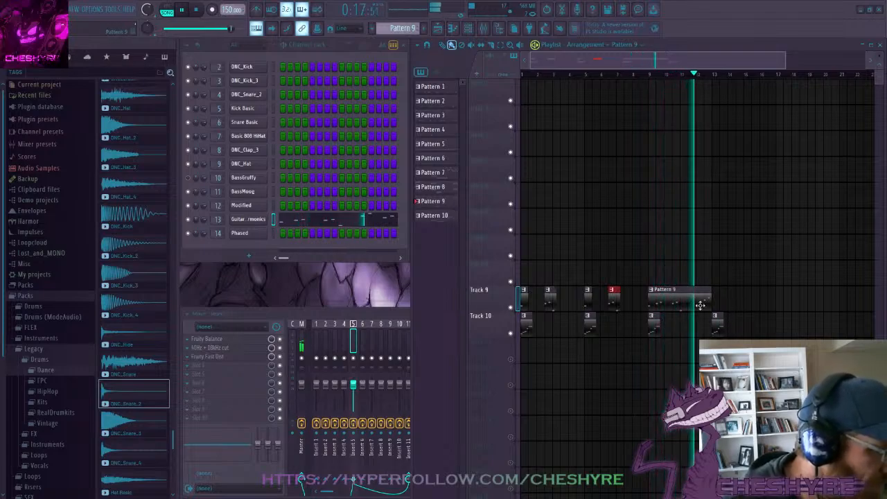
pyautogui.click(721, 303)
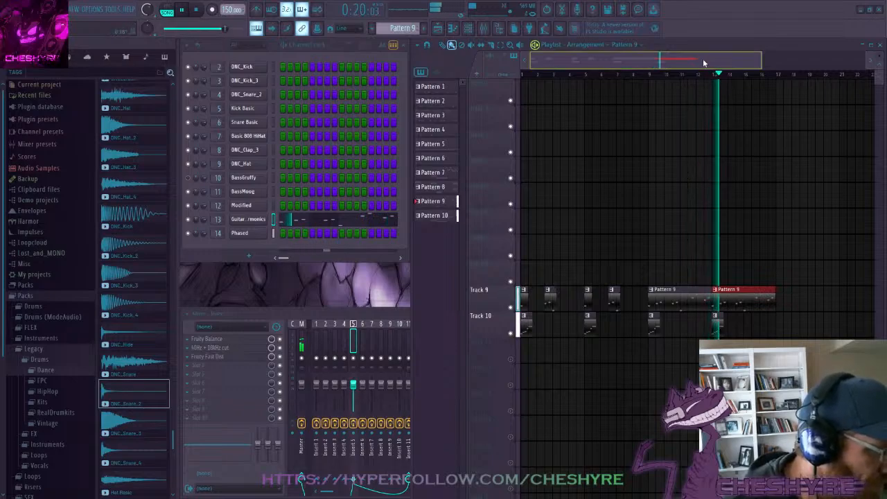
pyautogui.click(524, 323)
pyautogui.click(586, 326)
pyautogui.moveTo(589, 329); pyautogui.dragTo(645, 338)
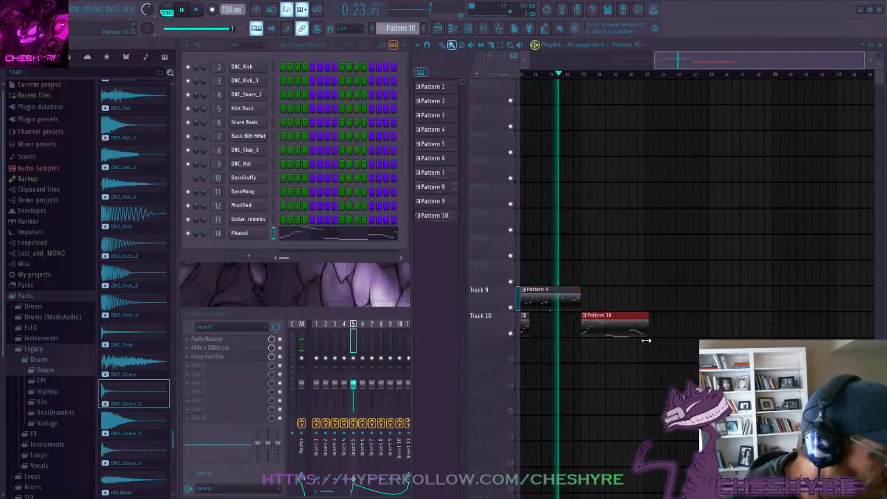
pyautogui.click(548, 300)
pyautogui.click(587, 299)
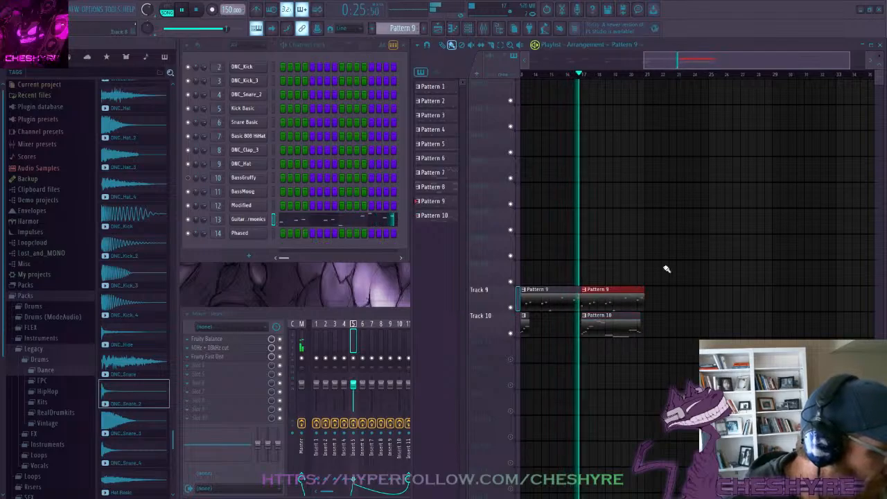
# Extend the Pattern 10 clip at bar 17 on Track 10 so it ends at bar 21
pyautogui.scroll(-2, 645, 78)
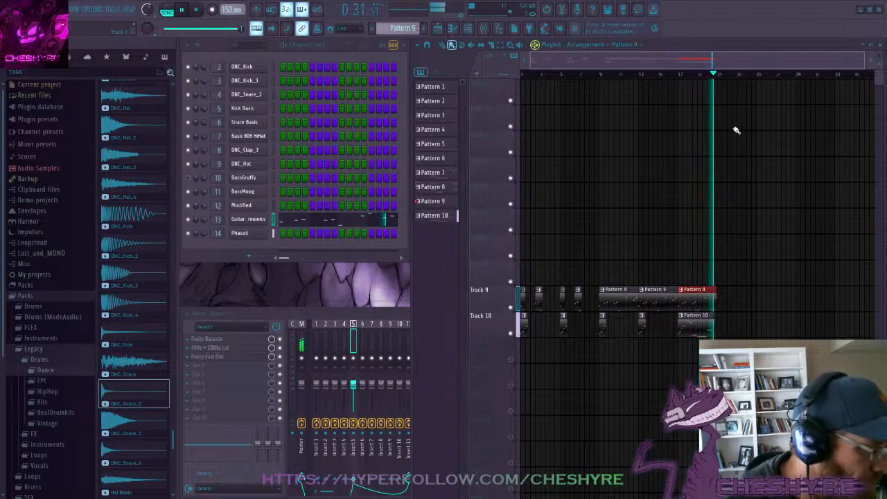
pyautogui.scroll(3, 721, 76)
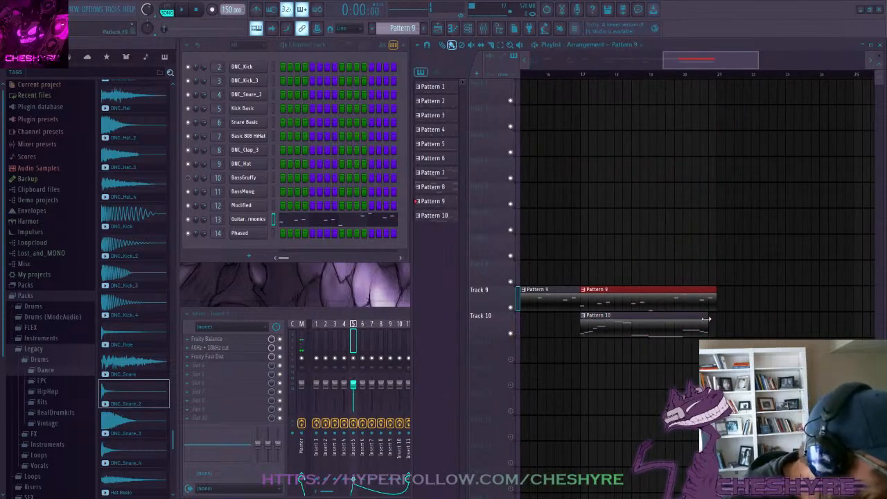
pyautogui.moveTo(709, 62); pyautogui.dragTo(561, 79)
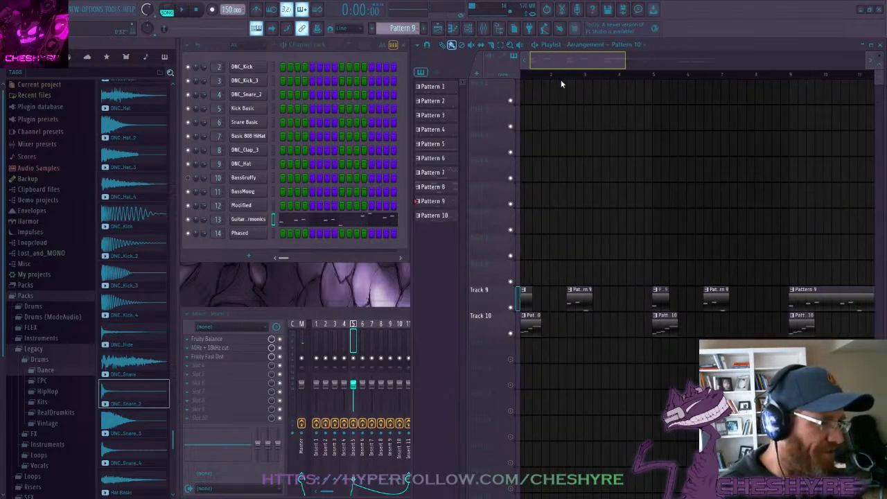
pyautogui.scroll(-2, 575, 78)
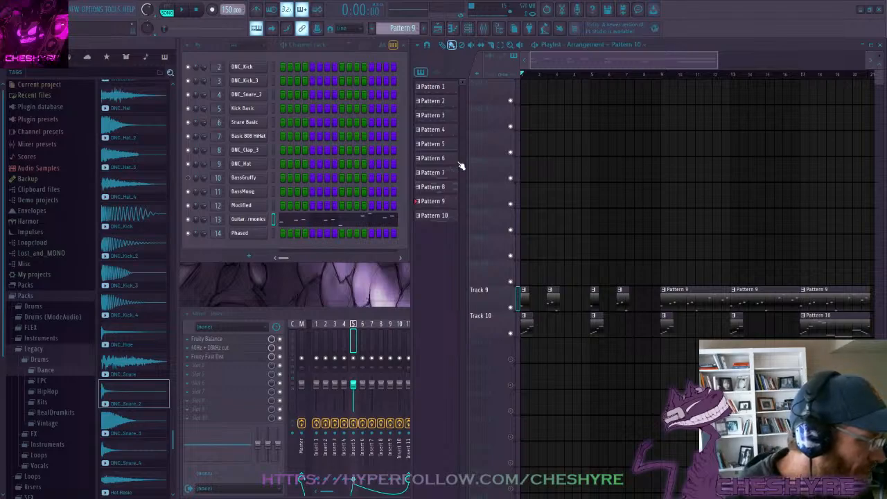
# Choose Pattern 8 after checking its notes and place a short clip of it at bar 9 on Track 8
pyautogui.click(452, 201)
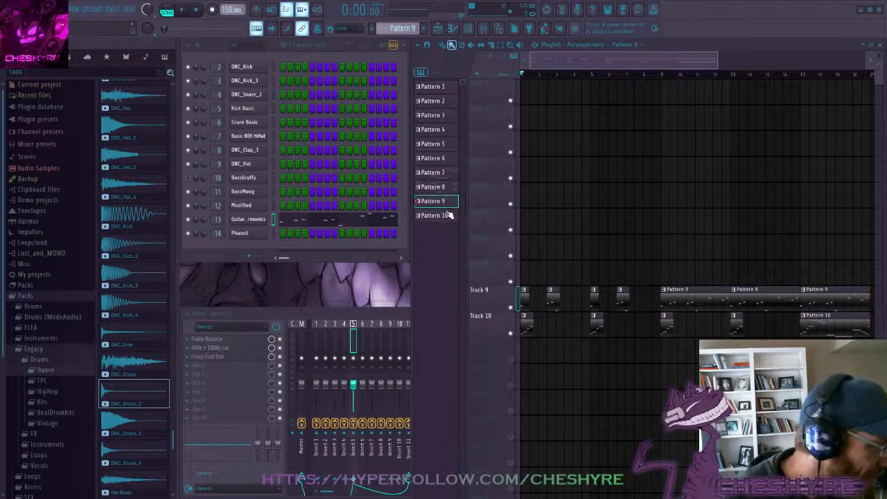
pyautogui.click(449, 216)
pyautogui.doubleClick(449, 193)
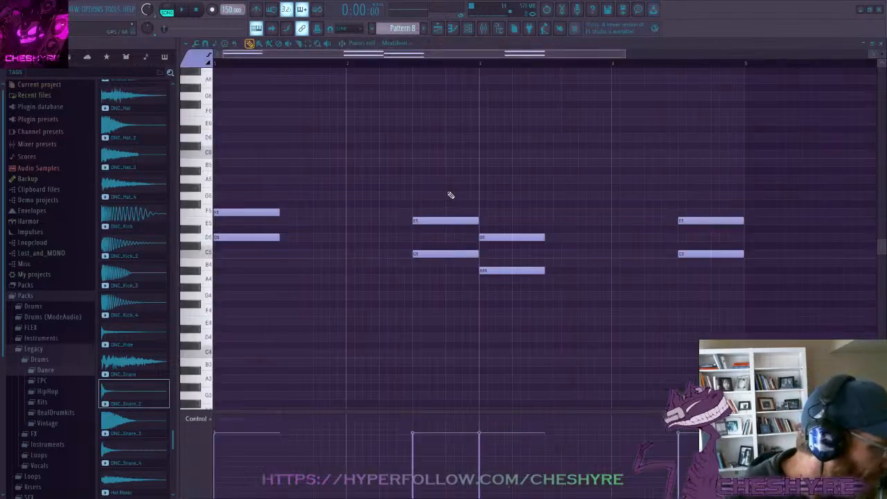
pyautogui.click(881, 43)
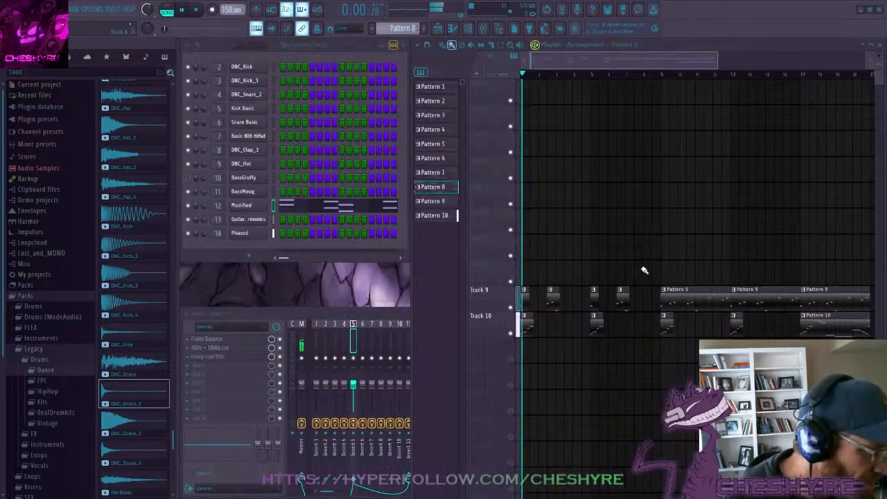
pyautogui.click(598, 264)
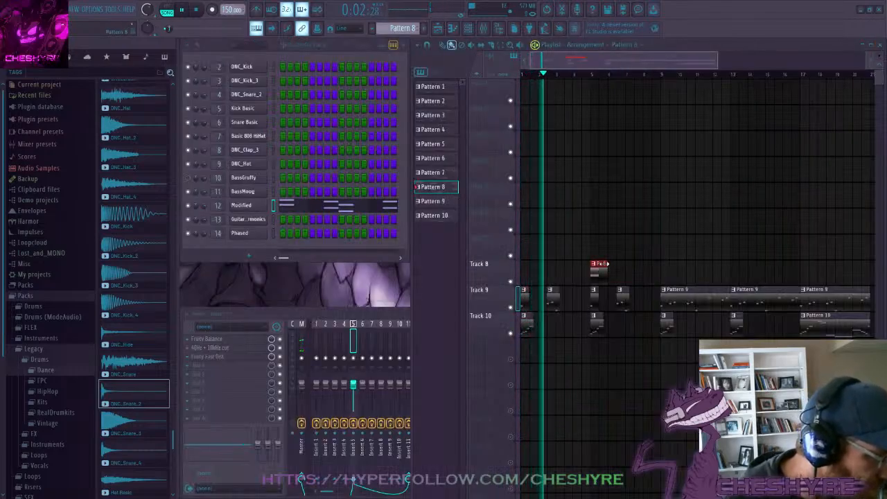
pyautogui.moveTo(599, 264); pyautogui.dragTo(664, 266)
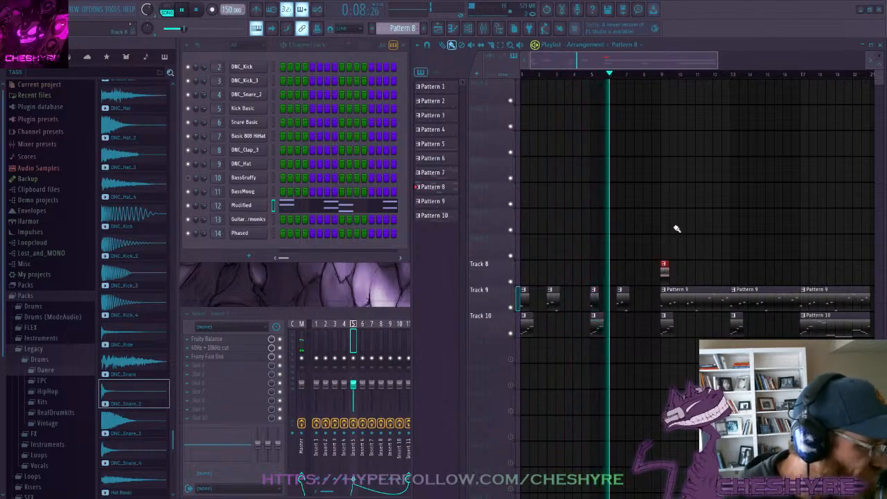
# Lengthen the Pattern 8 clip to about 3.5 bars, repeat it at bars 13 and 17, and extend the last copy to bar 21
pyautogui.scroll(-2, 657, 75)
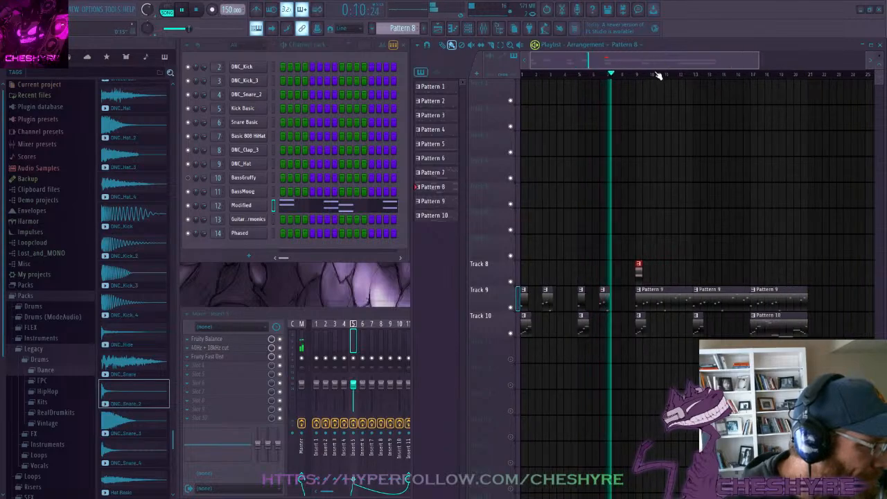
pyautogui.scroll(-1, 672, 69)
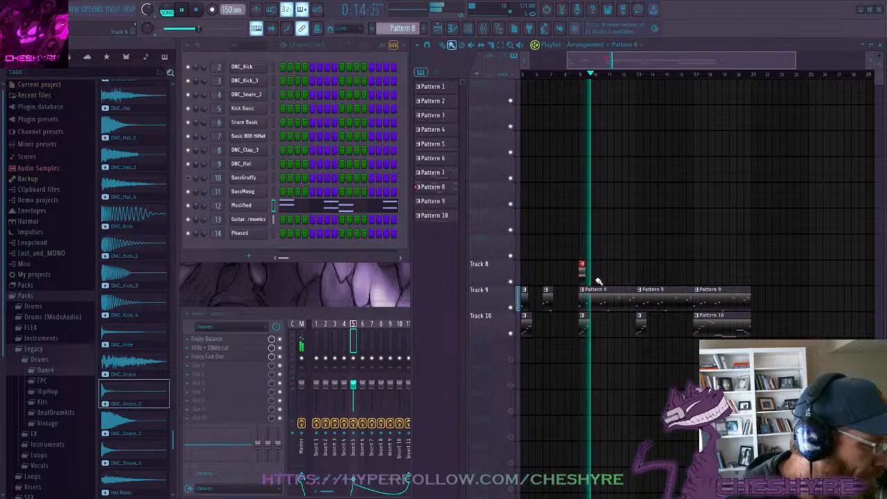
pyautogui.moveTo(584, 269); pyautogui.dragTo(628, 269)
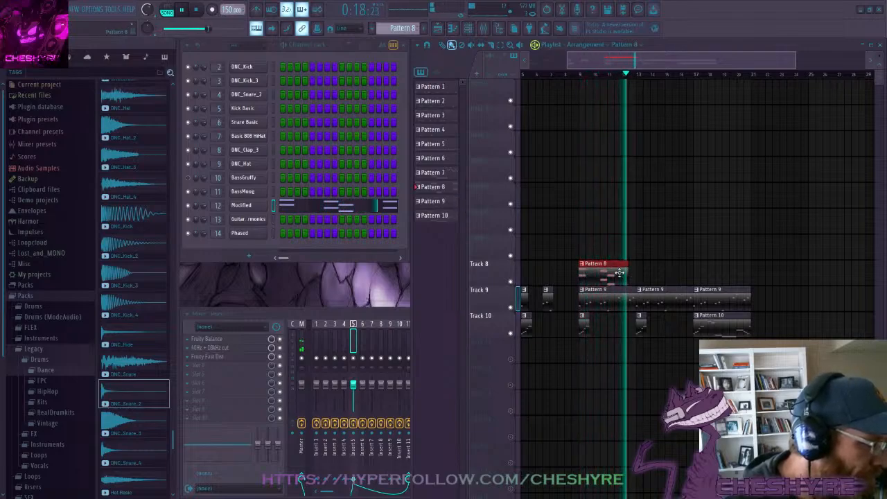
pyautogui.click(642, 270)
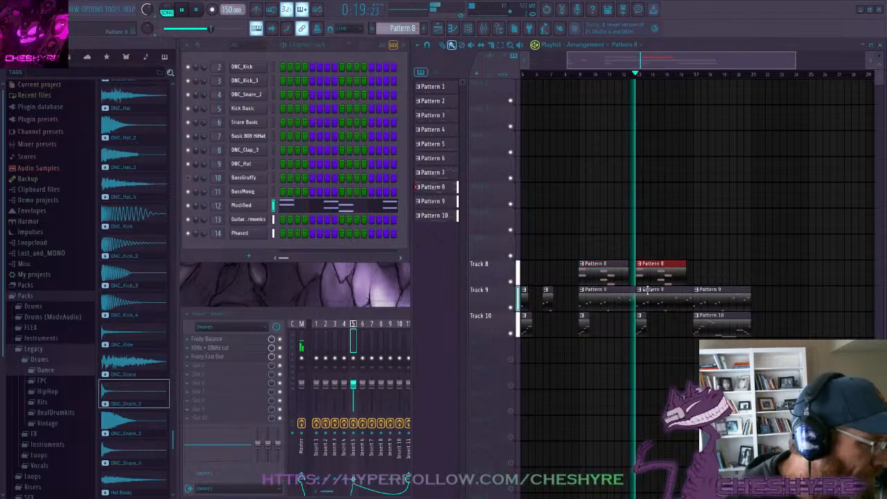
pyautogui.click(696, 271)
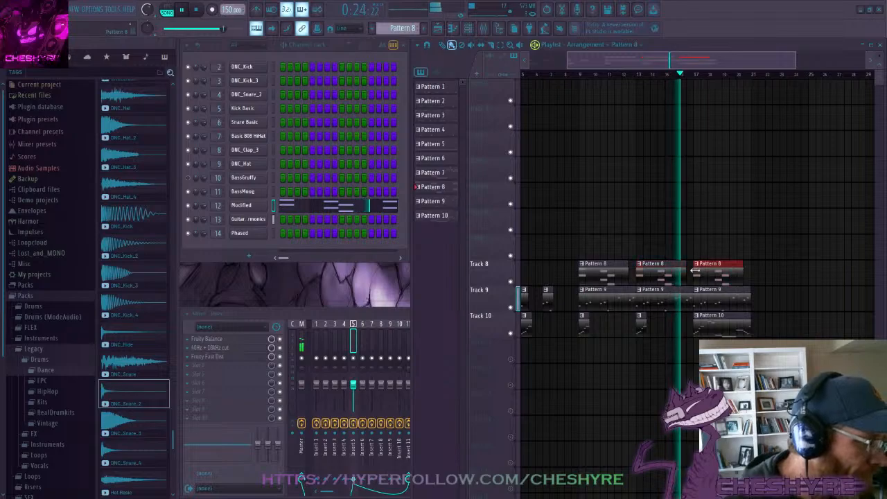
pyautogui.moveTo(720, 60); pyautogui.dragTo(781, 61)
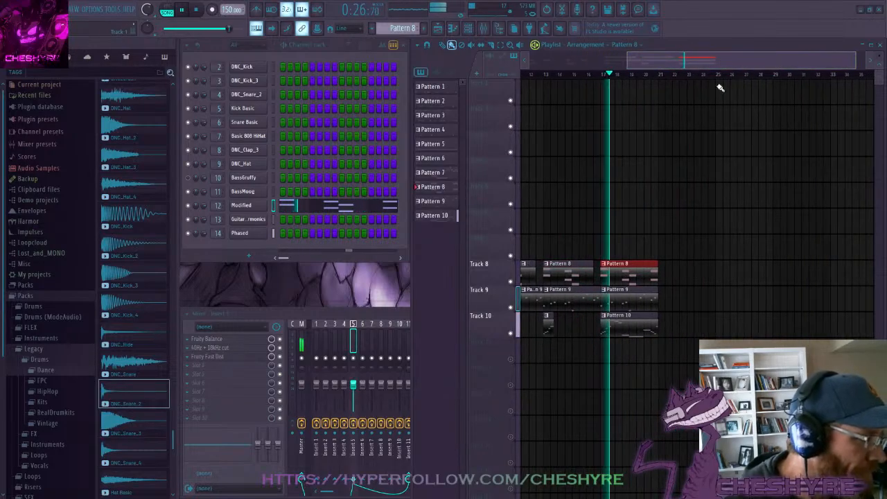
# Add four-bar clips of Patterns 8, 9 and 10 at bar 21 on Tracks 8, 9 and 10
pyautogui.click(660, 270)
pyautogui.click(655, 300)
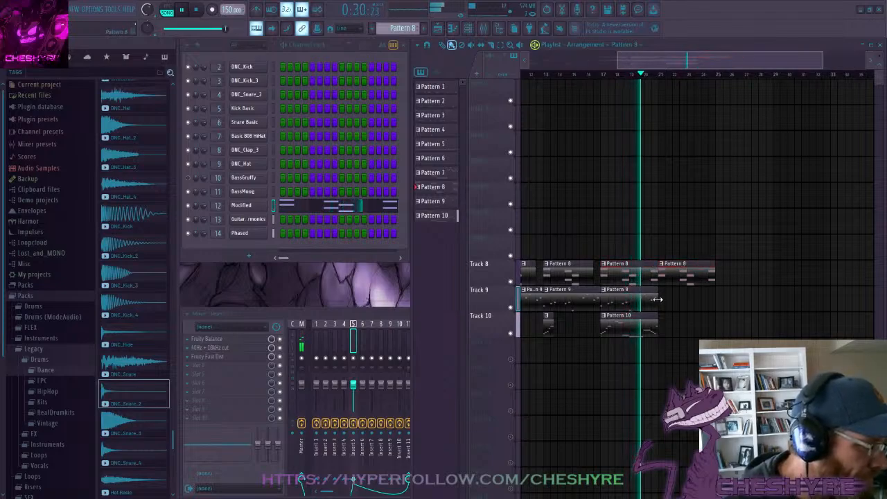
pyautogui.click(662, 300)
pyautogui.click(654, 330)
pyautogui.click(663, 325)
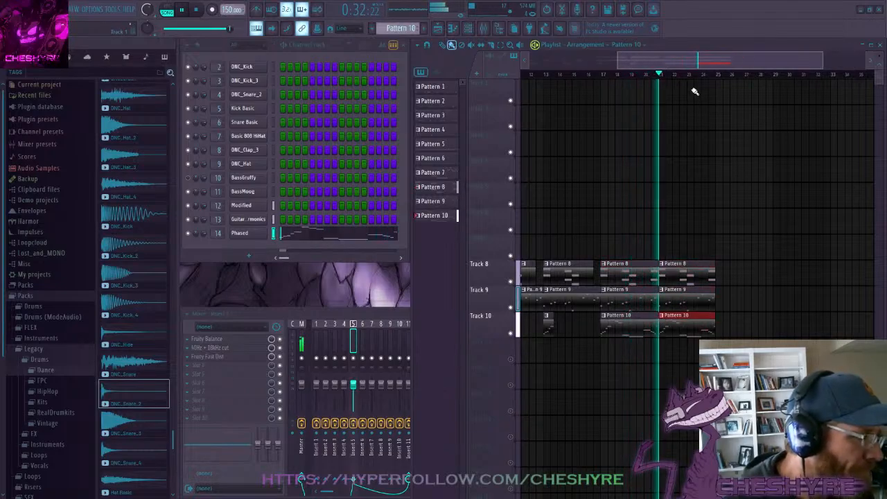
# Repeat the Pattern 8, 9 and 10 clips at bar 25 on their respective tracks
pyautogui.moveTo(686, 63)
pyautogui.mouseDown()
pyautogui.moveTo(713, 62)
pyautogui.moveTo(676, 65)
pyautogui.mouseUp()
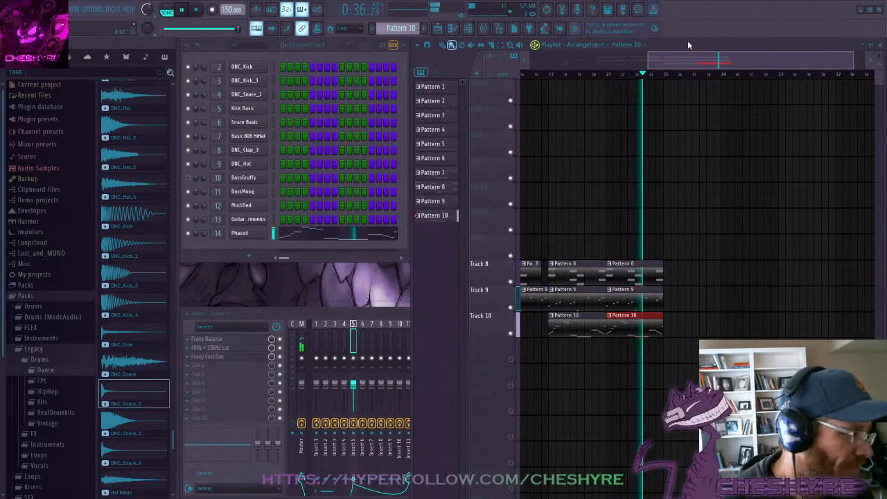
pyautogui.click(655, 275)
pyautogui.click(668, 274)
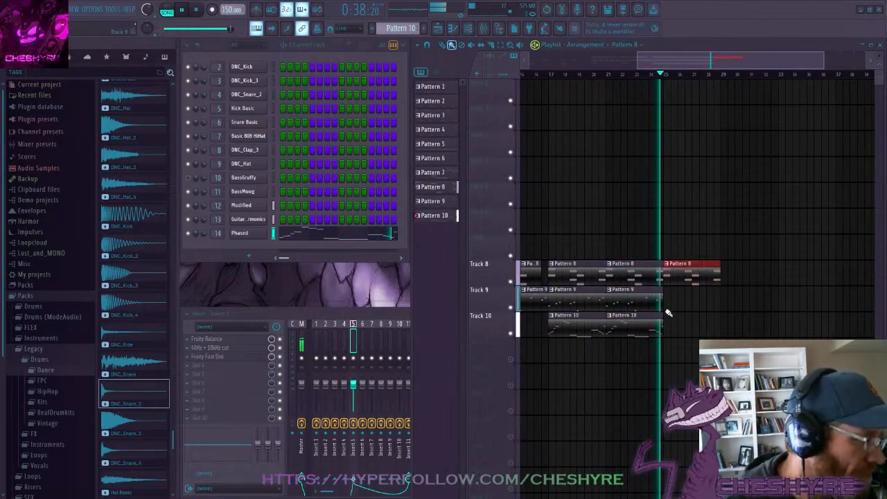
pyautogui.click(658, 303)
pyautogui.click(667, 303)
pyautogui.click(667, 324)
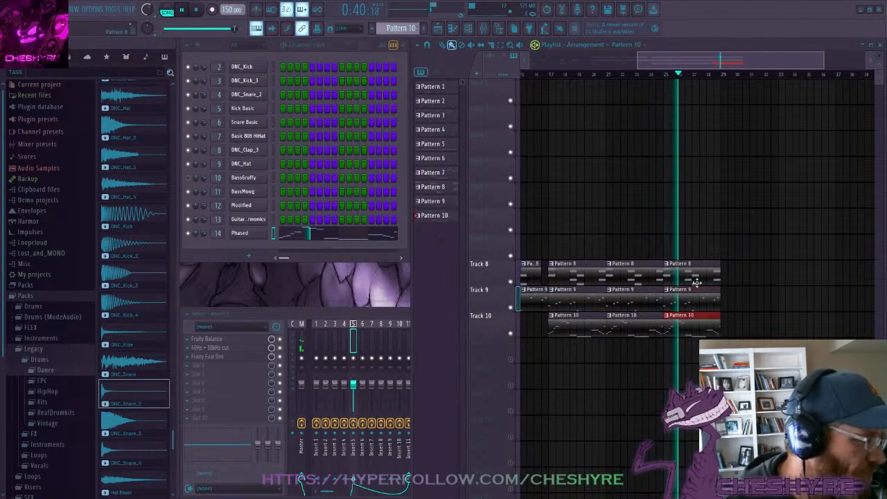
# Continue Patterns 8, 9 and 10 on Tracks 8 to 10 with another set of clips at bar 29
pyautogui.click(714, 274)
pyautogui.click(725, 275)
pyautogui.click(713, 305)
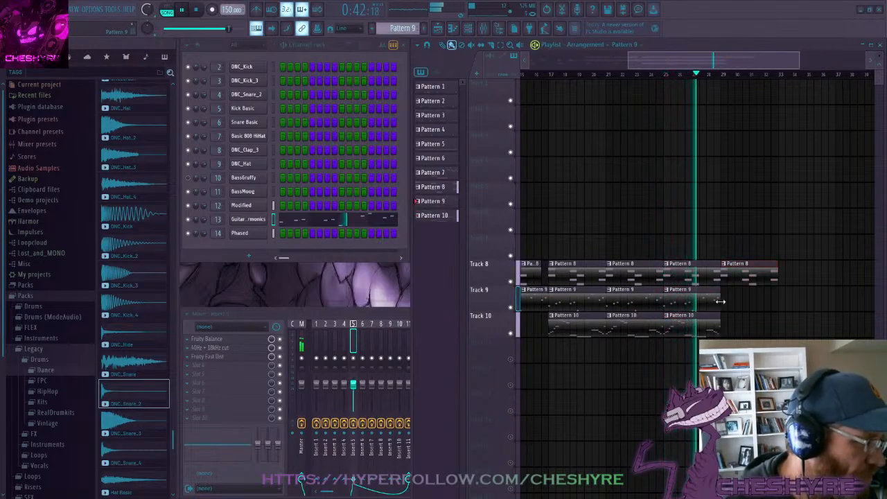
pyautogui.click(723, 303)
pyautogui.click(715, 324)
pyautogui.click(725, 325)
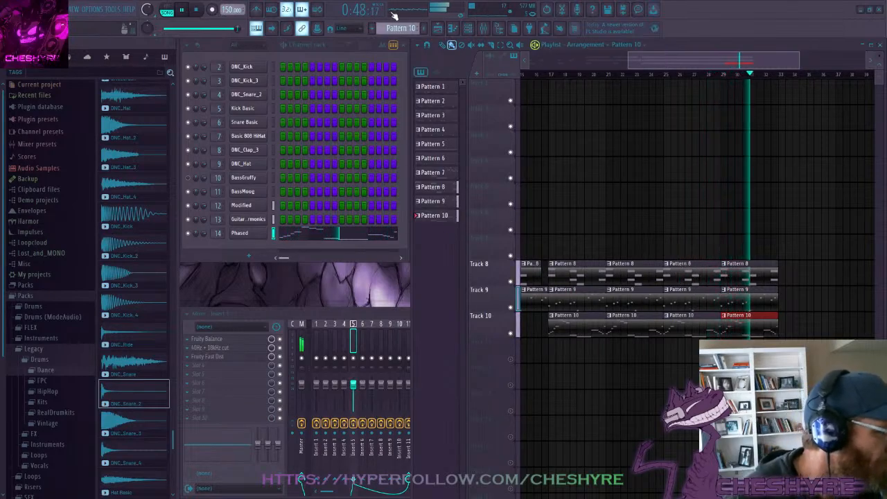
# Create Pattern 11, place its clip at bar 17 on Track 11, and unmute that track
pyautogui.scroll(1, 399, 27)
pyautogui.scroll(1, 686, 63)
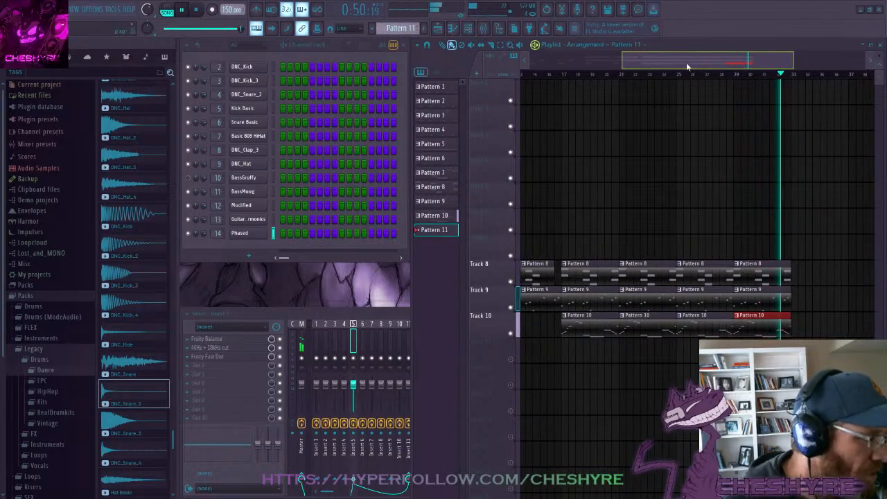
pyautogui.press('space')
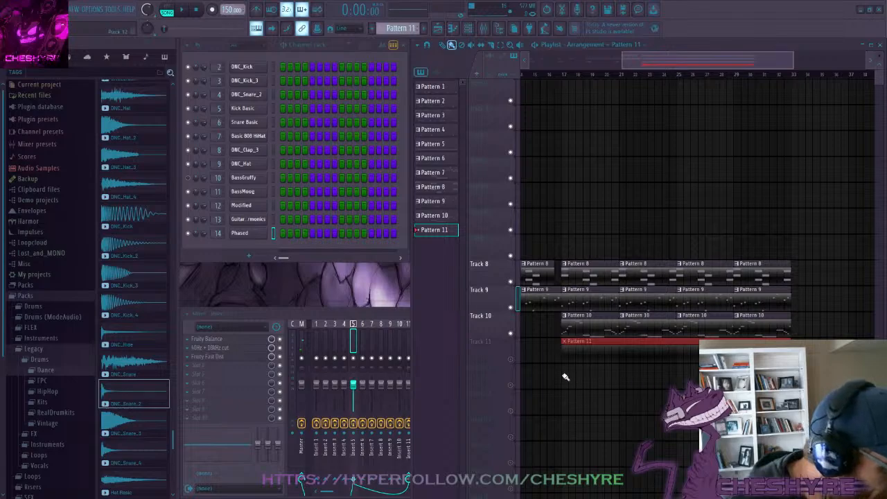
pyautogui.click(511, 361)
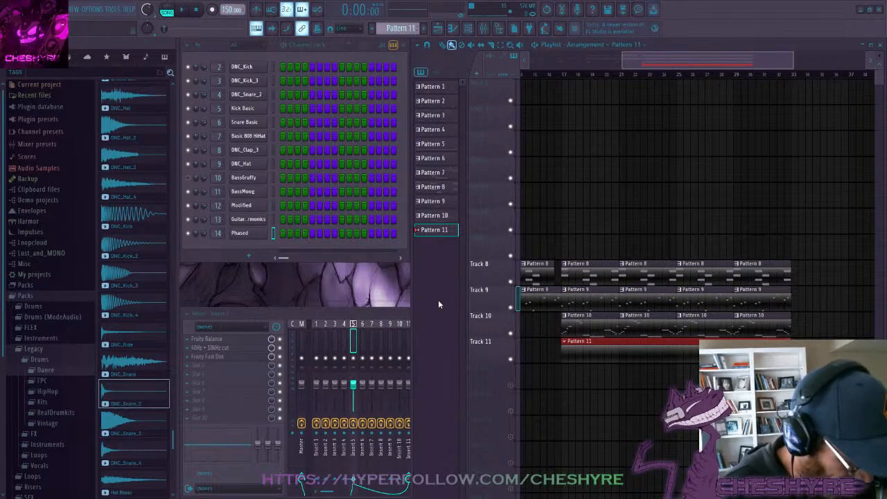
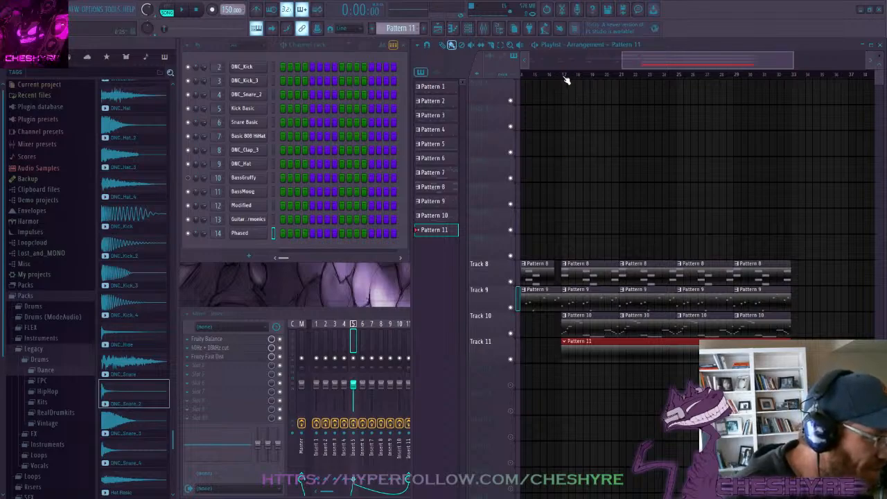
# Select bars 17 through 32 of the arrangement as the loop range and open the piano roll for DNC_Snare_2 in Pattern 11
pyautogui.moveTo(562, 74); pyautogui.dragTo(795, 105)
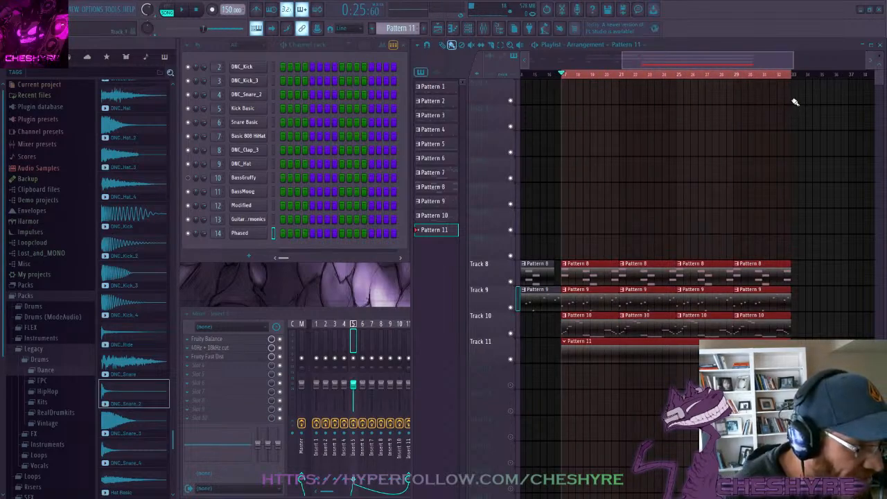
pyautogui.rightClick(261, 98)
pyautogui.click(278, 99)
pyautogui.click(208, 154)
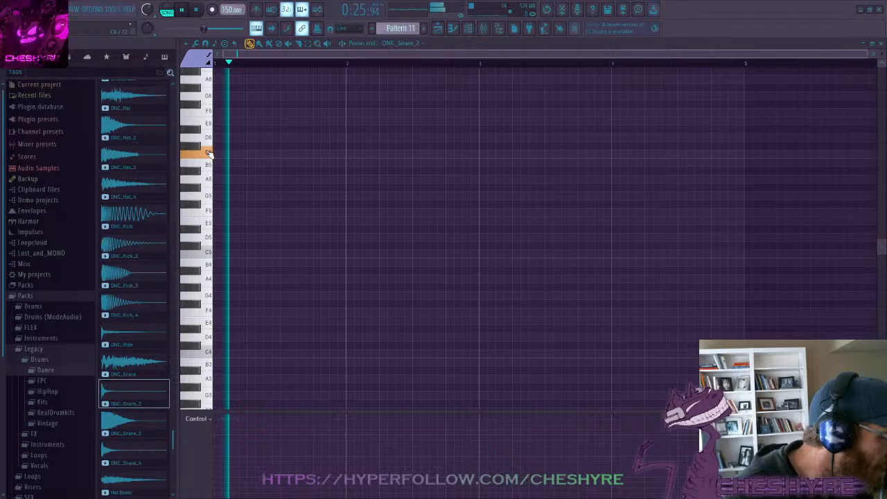
# Place a C5 snare note at the start of each of bars 1 to 5 while the loop plays
pyautogui.click(209, 254)
pyautogui.click(223, 256)
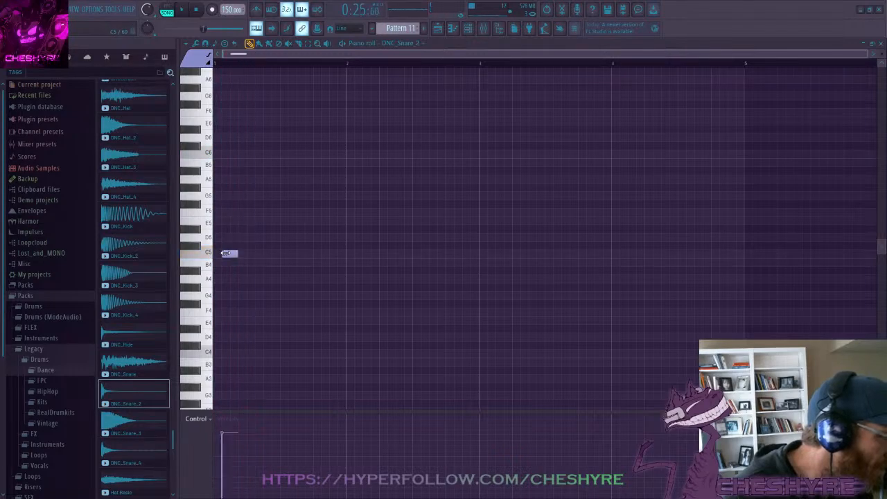
pyautogui.press('space')
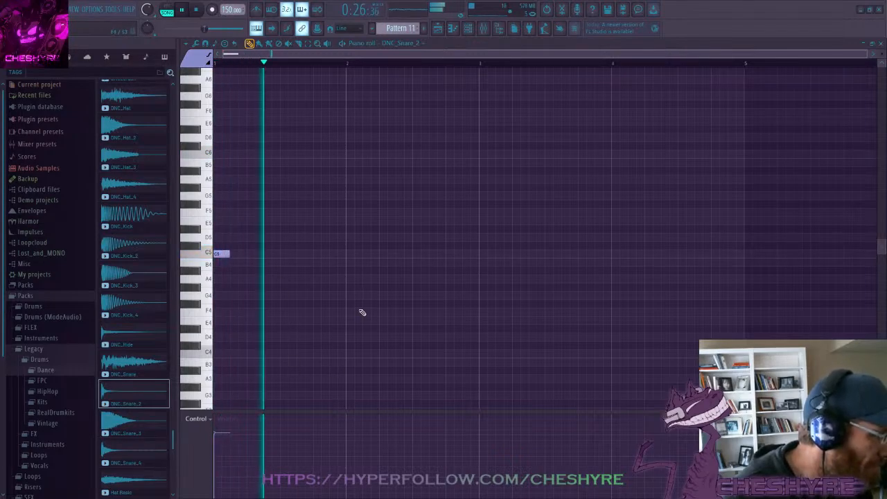
pyautogui.click(352, 254)
pyautogui.click(484, 254)
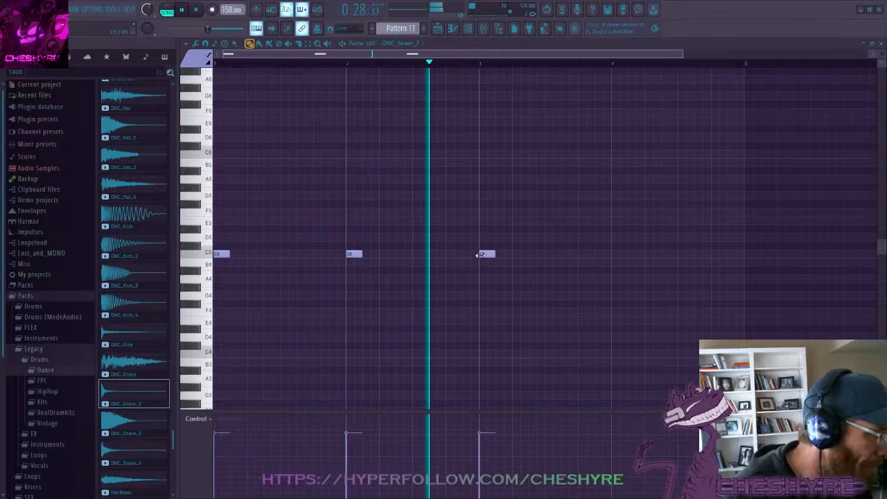
pyautogui.click(616, 255)
pyautogui.click(749, 254)
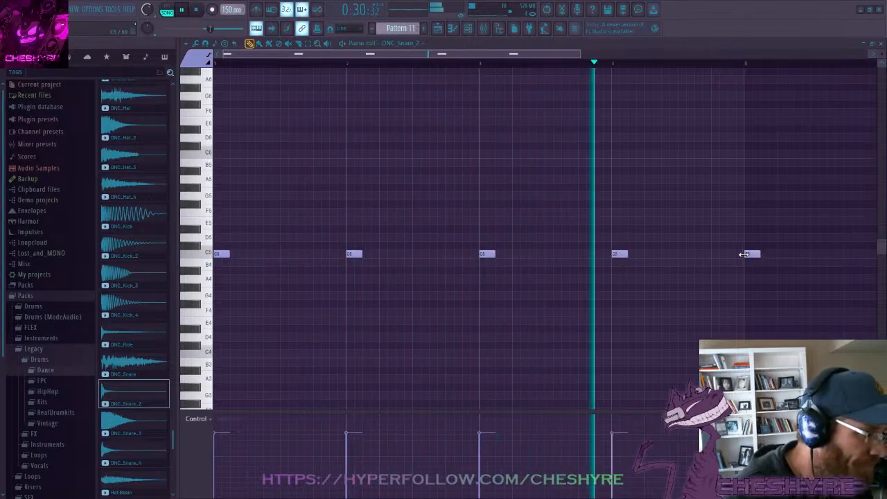
# Continue the C5 snare hits on the first beat of each of bars 6 to 12
pyautogui.scroll(-2, 585, 56)
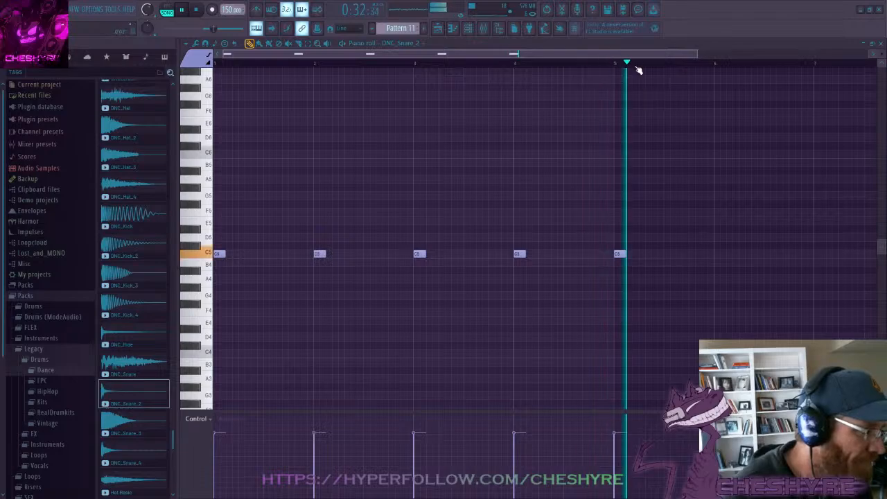
pyautogui.scroll(-2, 639, 66)
pyautogui.click(608, 254)
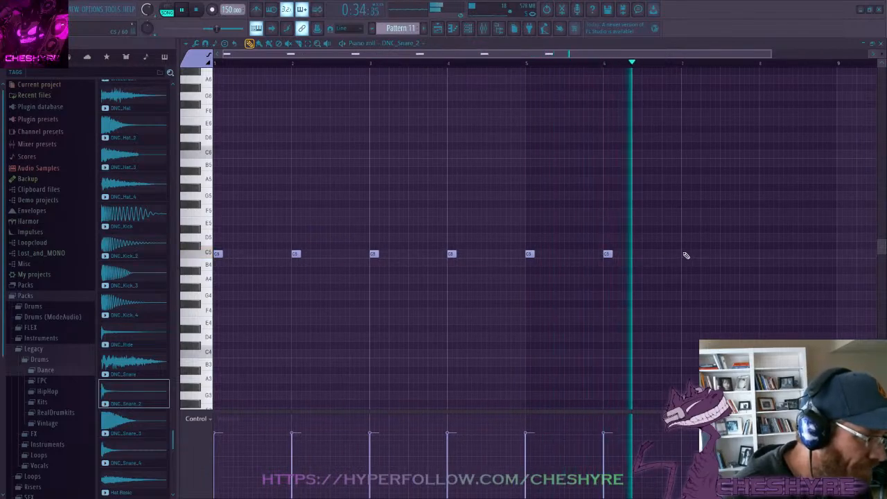
pyautogui.click(685, 255)
pyautogui.click(764, 255)
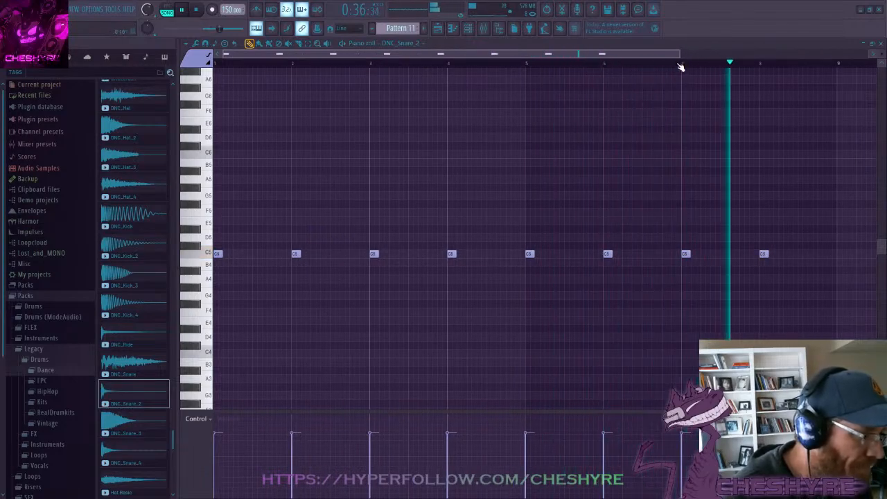
pyautogui.scroll(-2, 681, 65)
pyautogui.click(660, 255)
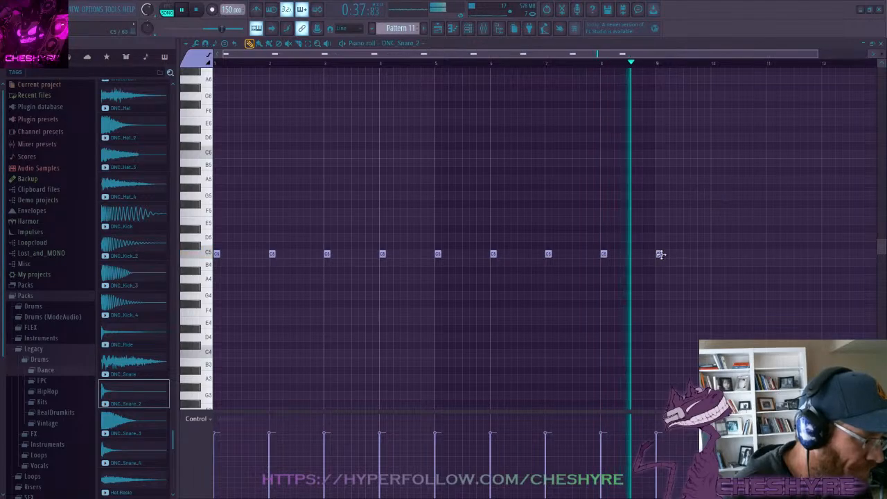
pyautogui.click(714, 254)
pyautogui.click(769, 254)
pyautogui.click(824, 254)
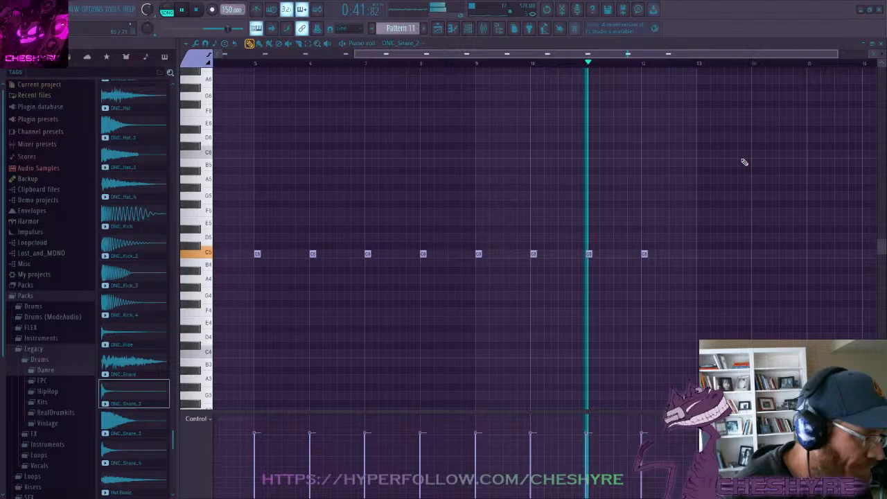
# Add C5 snare notes at the start of bars 13 to 16 and check the complete row with playback
pyautogui.click(700, 255)
pyautogui.click(754, 254)
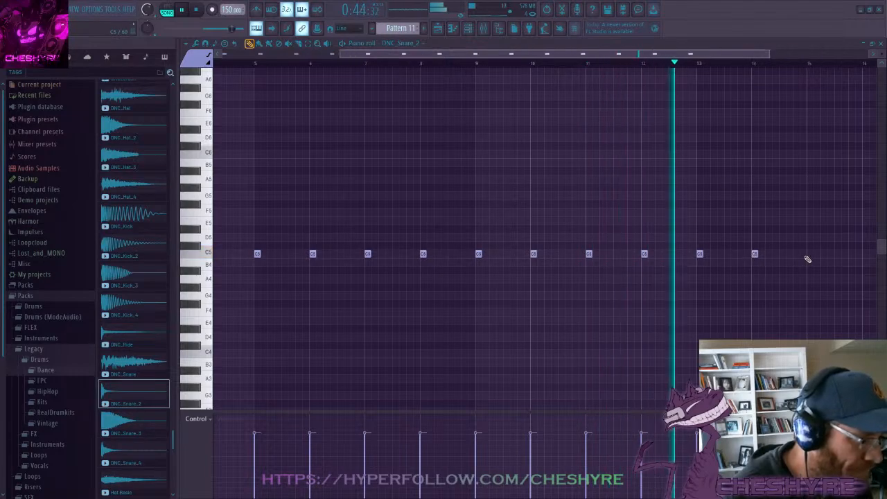
pyautogui.click(810, 254)
pyautogui.click(865, 254)
pyautogui.moveTo(676, 57); pyautogui.dragTo(769, 61)
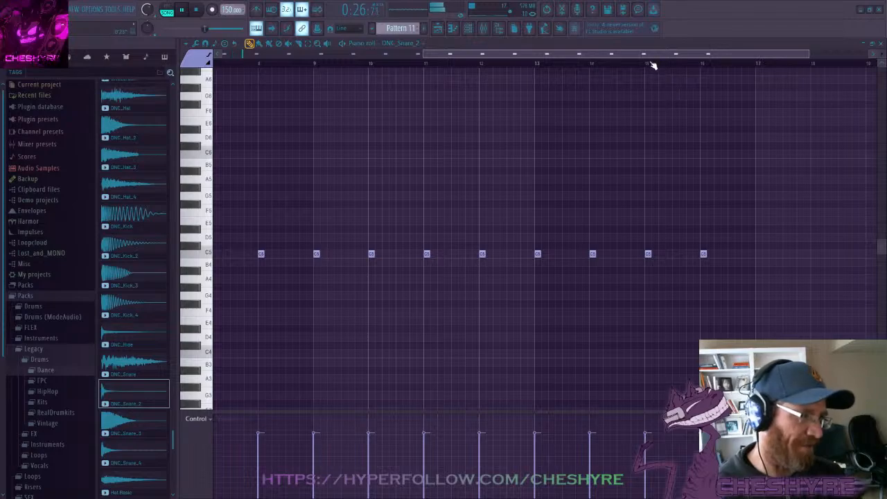
pyautogui.scroll(-3, 654, 66)
pyautogui.press('space')
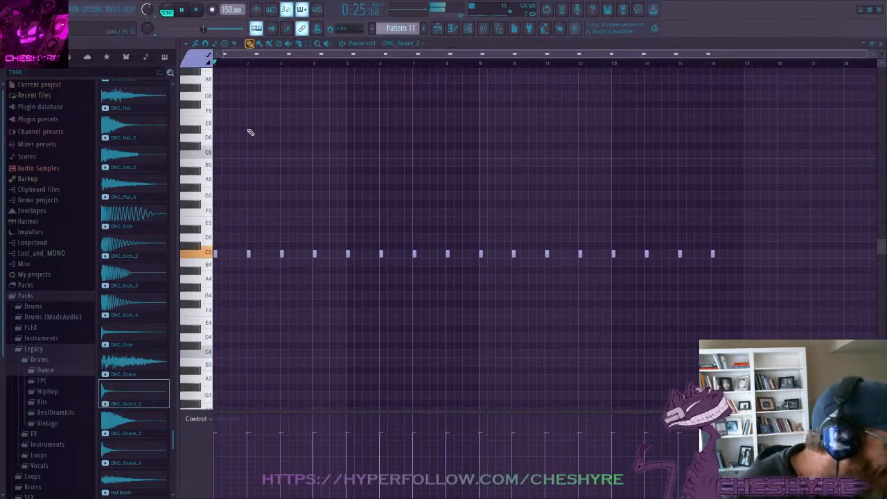
# Add two extra C5 snare notes in bar 1, on the second halves of beats 3 and 4
pyautogui.scroll(1, 235, 65)
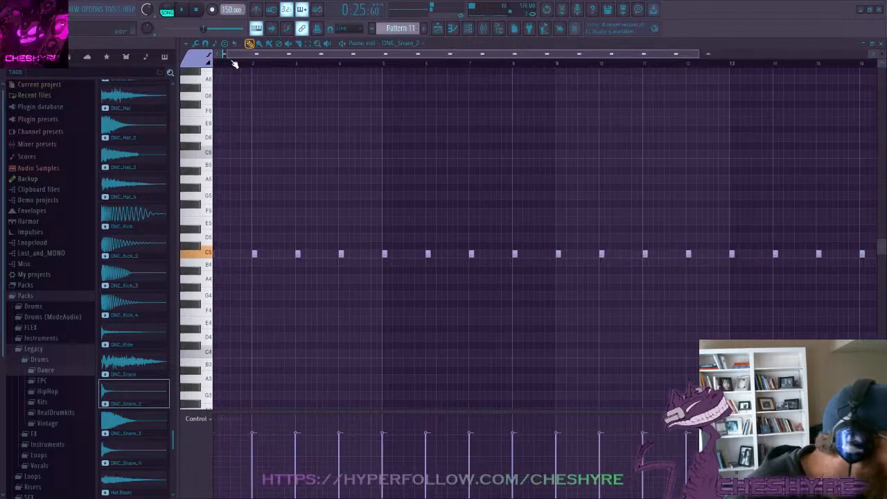
pyautogui.scroll(2, 234, 64)
pyautogui.press('space')
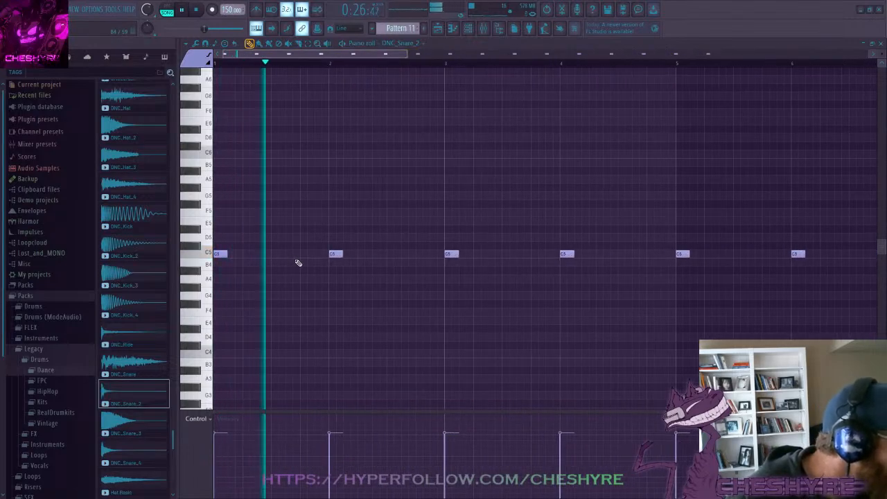
pyautogui.click(305, 256)
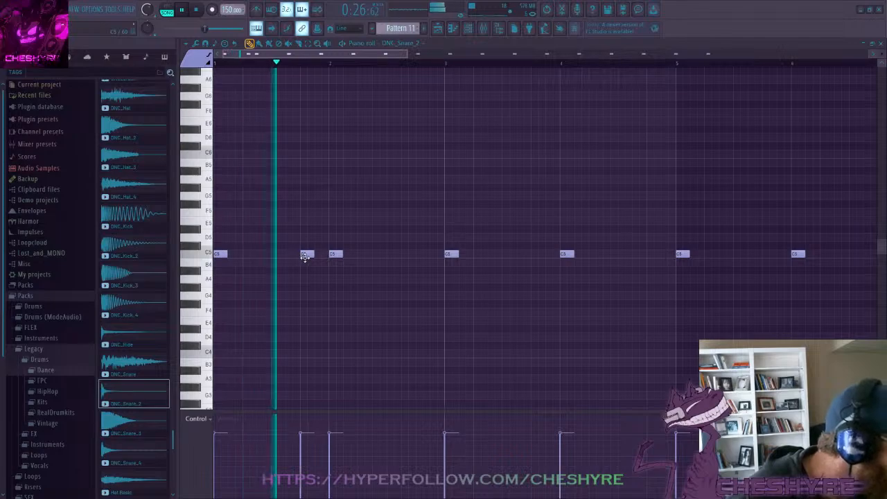
pyautogui.rightClick(310, 256)
pyautogui.click(296, 255)
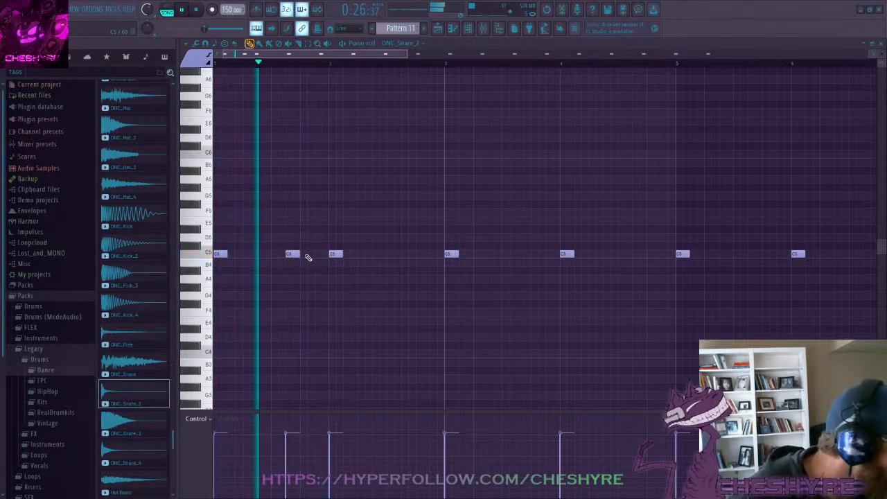
pyautogui.click(317, 255)
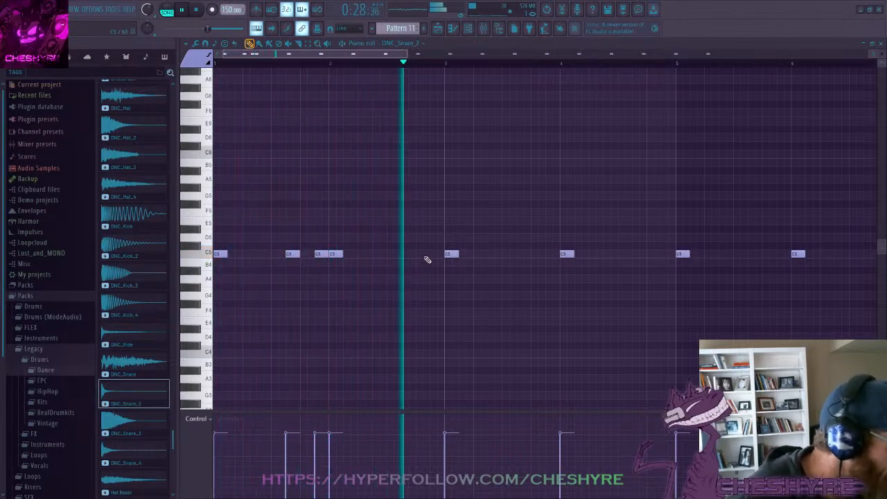
# Repeat the two extra C5 hits leading into the next downbeat in bars 3 and 5
pyautogui.click(520, 255)
pyautogui.click(551, 255)
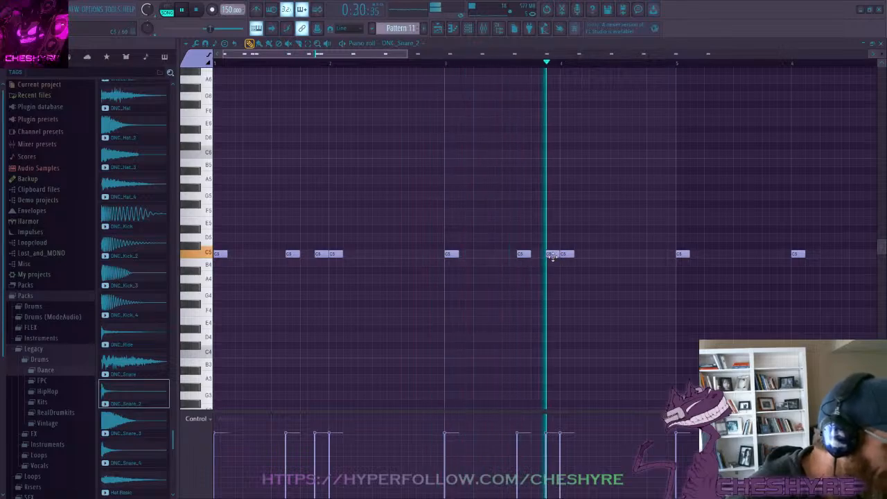
pyautogui.click(752, 256)
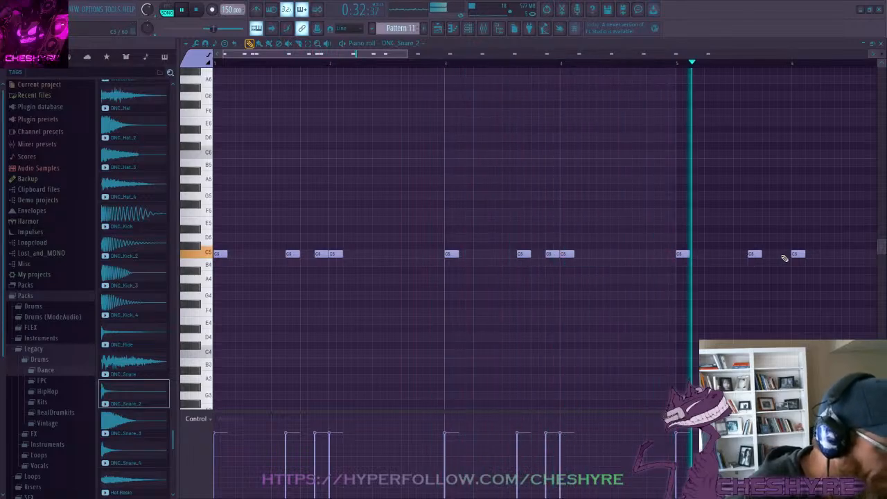
pyautogui.click(784, 258)
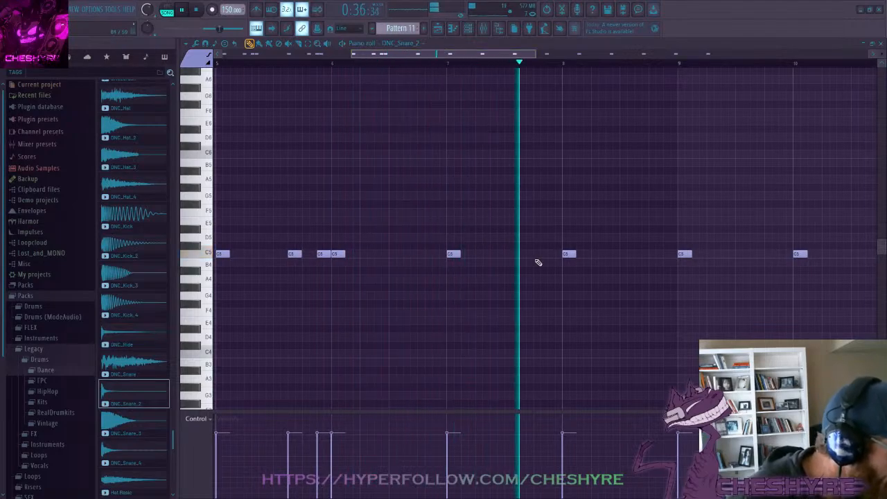
# Draw a roll of short C5 notes from beat 4 of bar 7 to beat 2 of bar 8, and audition it
pyautogui.press('space')
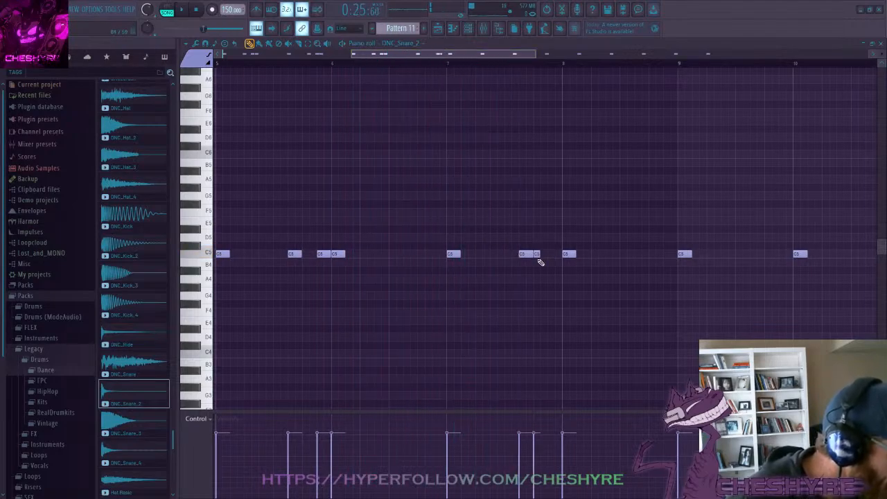
pyautogui.moveTo(552, 257); pyautogui.dragTo(594, 254)
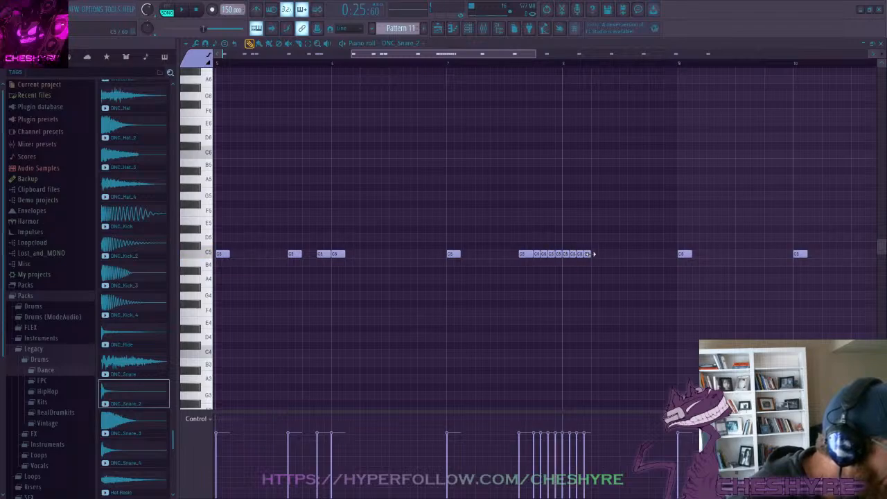
pyautogui.click(594, 255)
pyautogui.press('space')
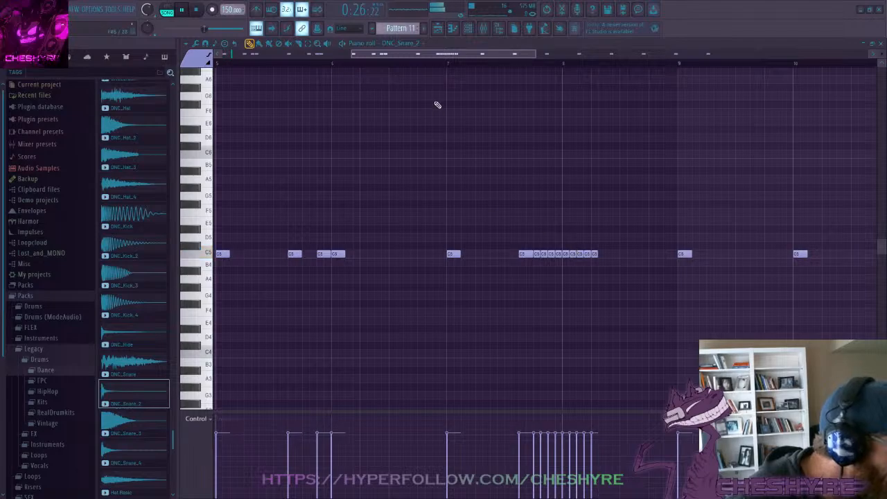
pyautogui.press('space')
pyautogui.press('space')
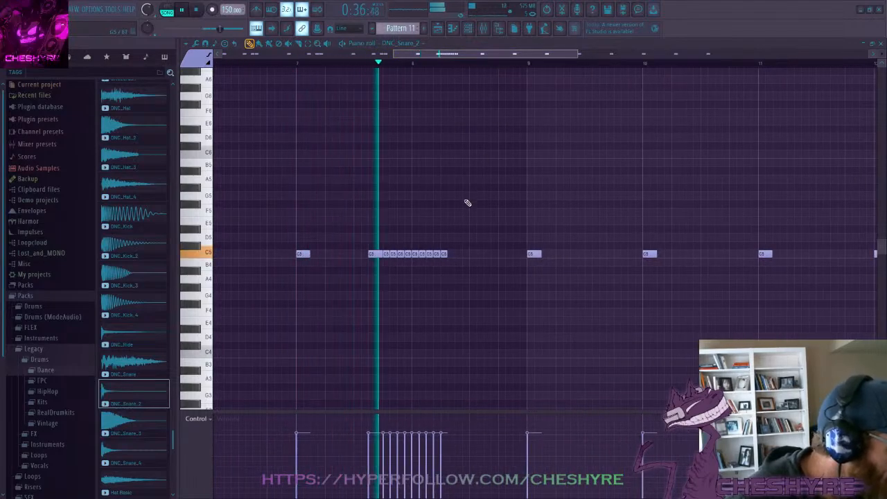
pyautogui.press('space')
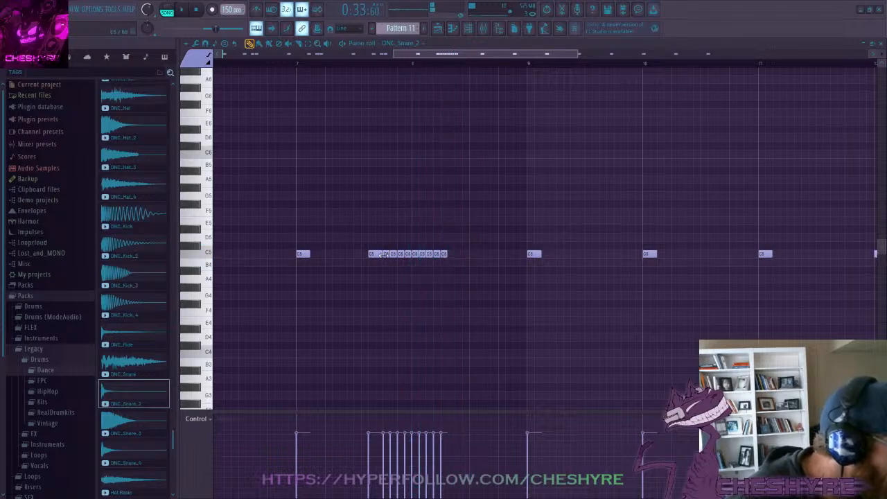
# Replace the short roll notes in beat 4 of bar 7 with one longer C5 note on the beat's second half
pyautogui.rightClick(392, 255)
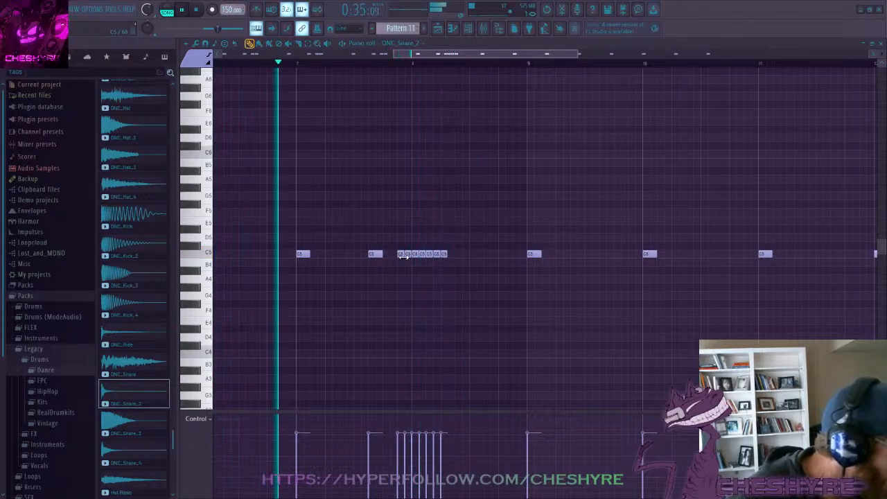
pyautogui.rightClick(407, 256)
pyautogui.click(409, 254)
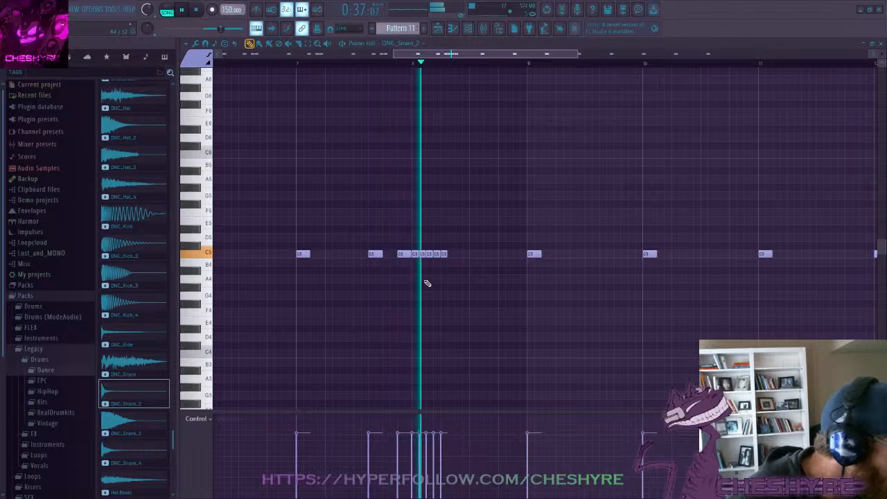
pyautogui.press('space')
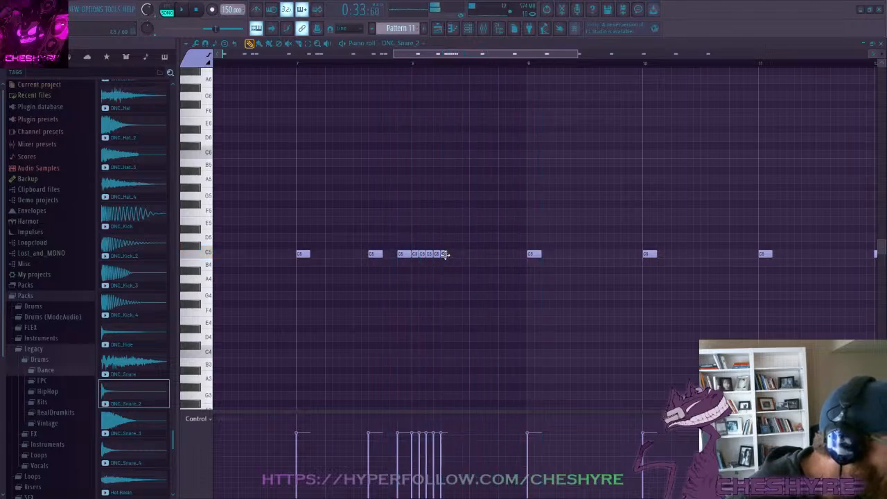
# Extend the roll of short C5 notes through the end of bar 8 up to the bar 9 hit, and play it back
pyautogui.click(450, 255)
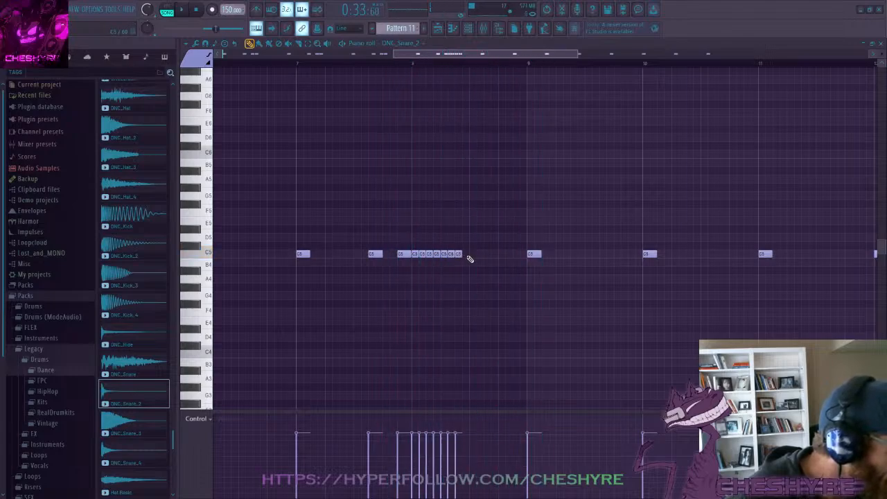
pyautogui.click(473, 255)
pyautogui.click(480, 255)
pyautogui.click(488, 255)
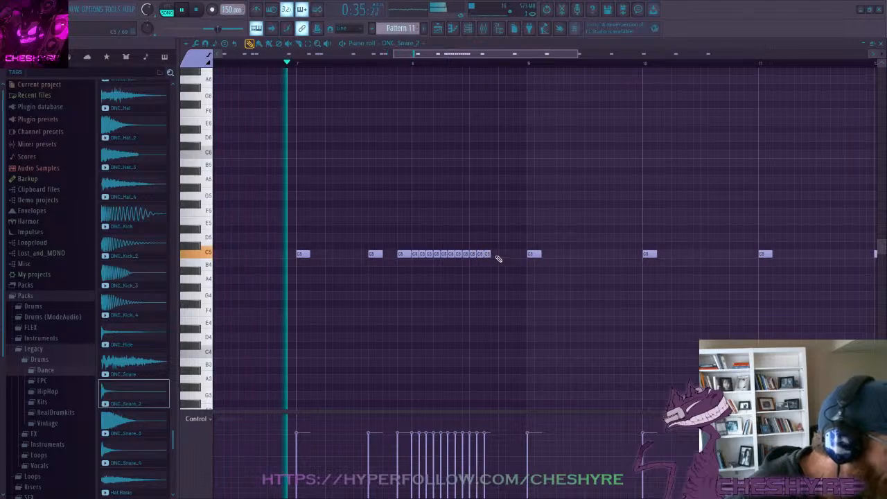
pyautogui.click(494, 256)
pyautogui.click(501, 255)
pyautogui.click(509, 254)
pyautogui.click(516, 255)
pyautogui.click(524, 255)
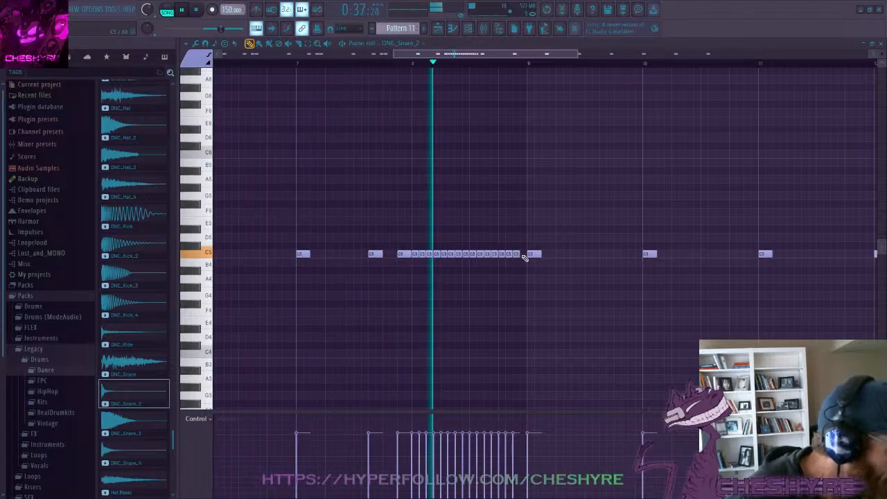
pyautogui.press('space')
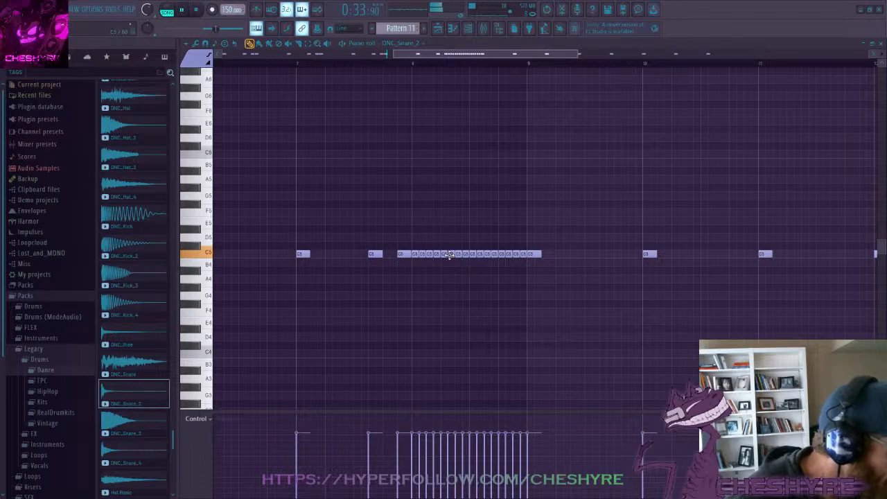
pyautogui.press('space')
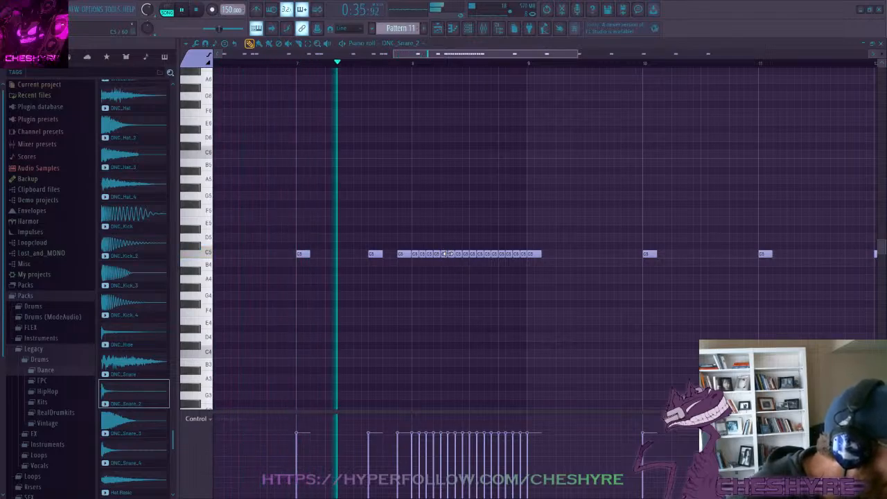
# Delete the second short C5 note in each of beats 2, 3 and 4 of bar 8 to break up the roll
pyautogui.rightClick(450, 253)
pyautogui.rightClick(479, 253)
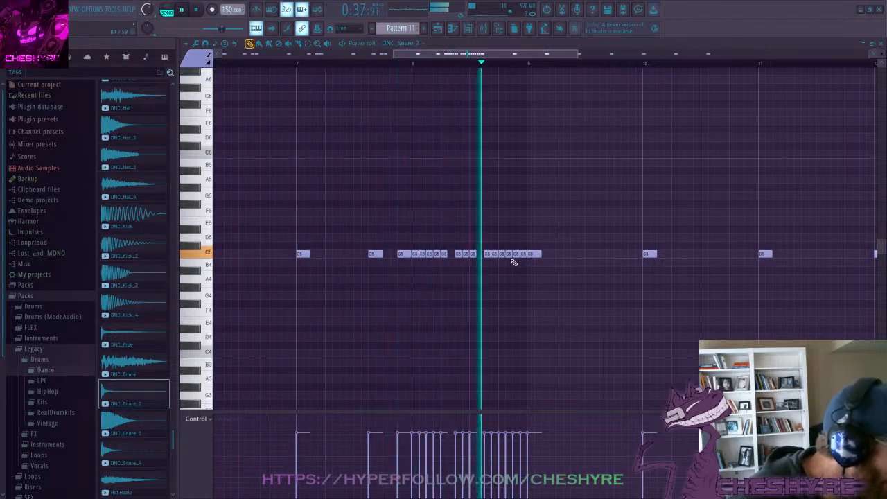
pyautogui.rightClick(511, 255)
pyautogui.press('space')
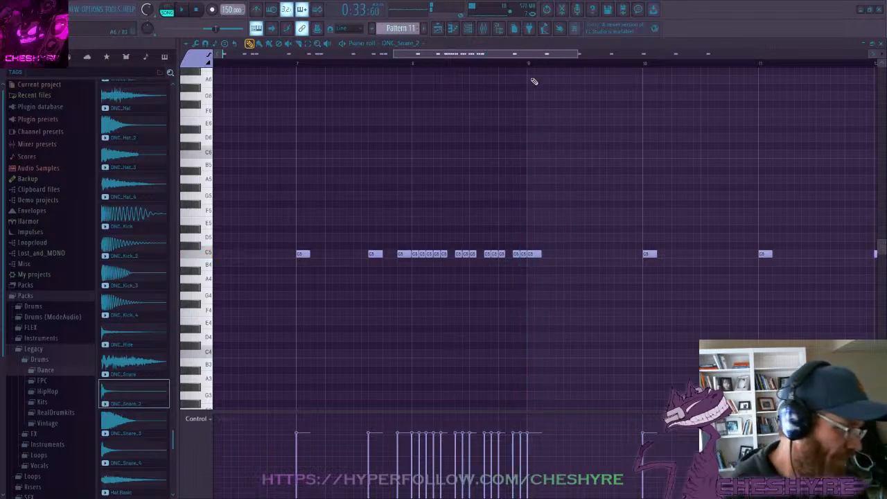
# Add extra C5 hits on the second half of beats 3 and 4 in bars 10, 12 and 14
pyautogui.scroll(-5, 545, 69)
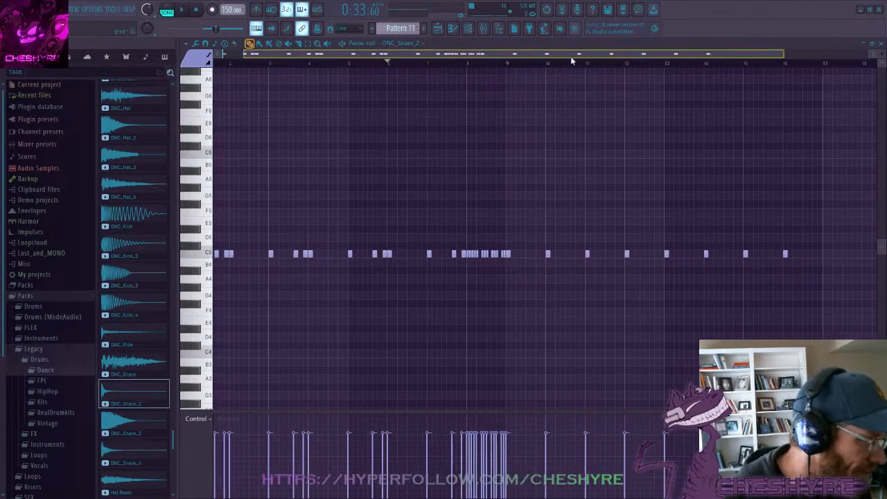
pyautogui.click(573, 255)
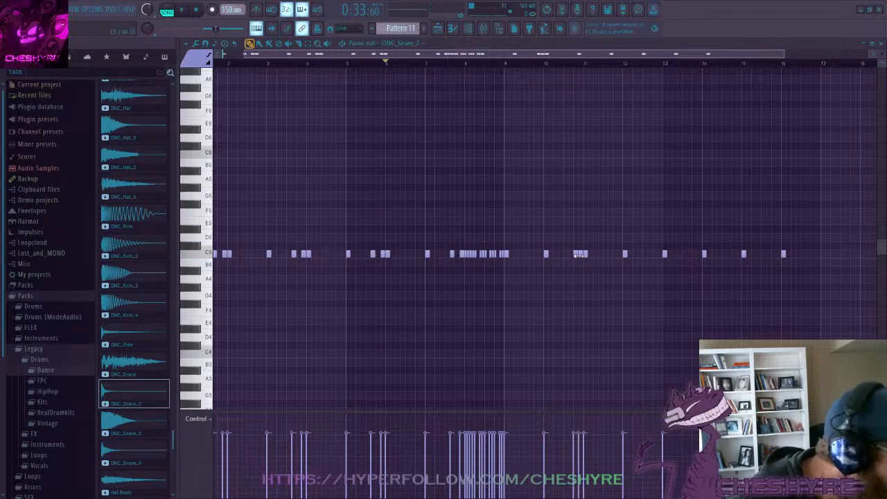
pyautogui.scroll(2, 561, 67)
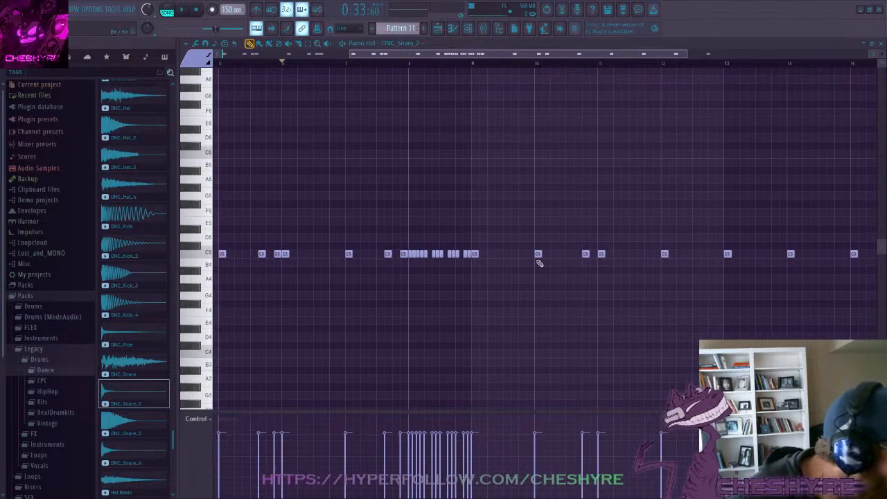
pyautogui.click(578, 254)
pyautogui.click(590, 254)
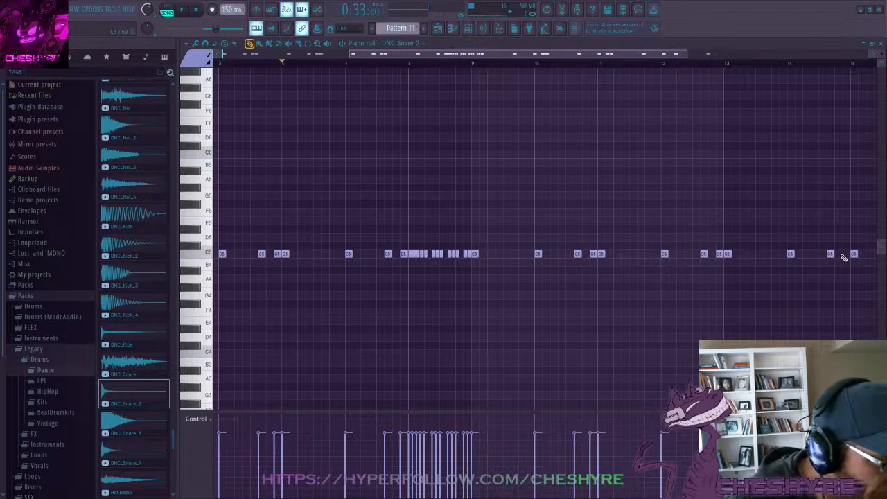
# Fill bar 15 with two groups of three C5 hits and bar 16 with a continuous run up to bar 17
pyautogui.hscroll(5, 741, 112)
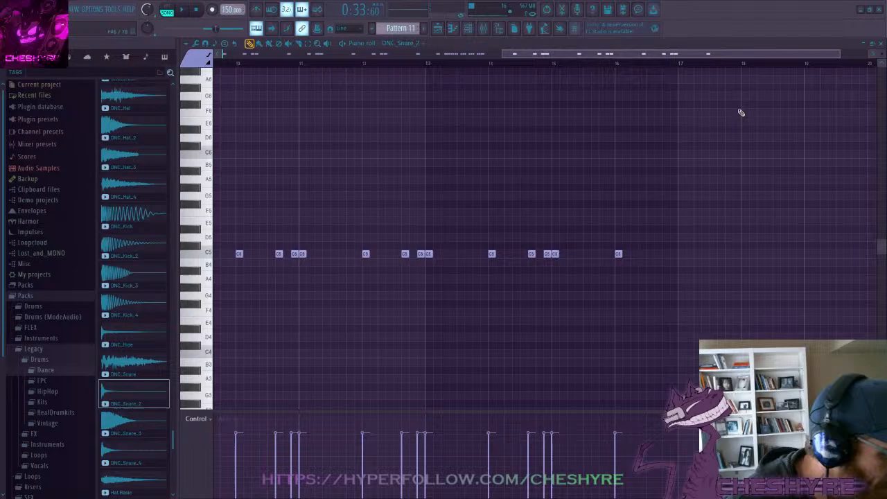
pyautogui.click(570, 254)
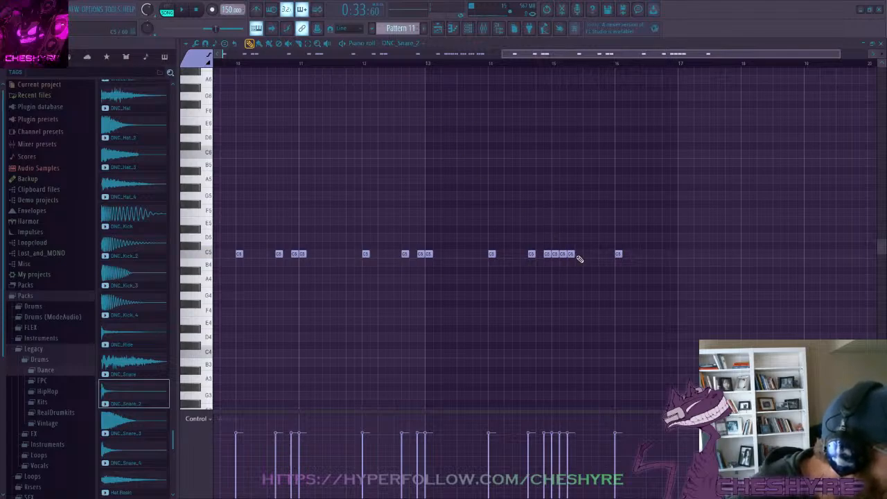
pyautogui.click(576, 254)
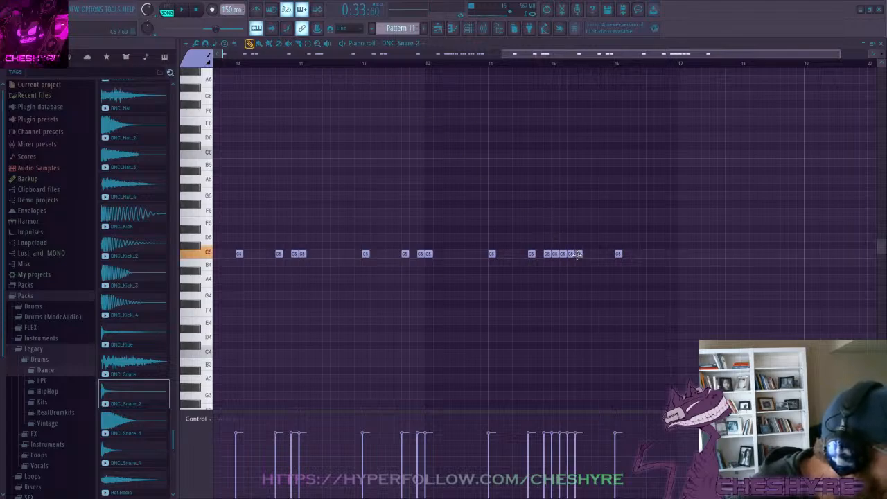
pyautogui.click(628, 255)
pyautogui.click(634, 255)
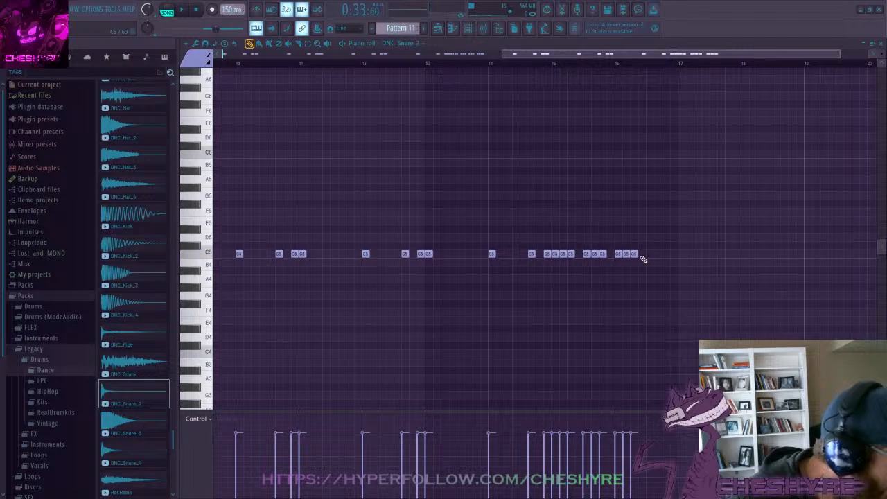
pyautogui.click(657, 254)
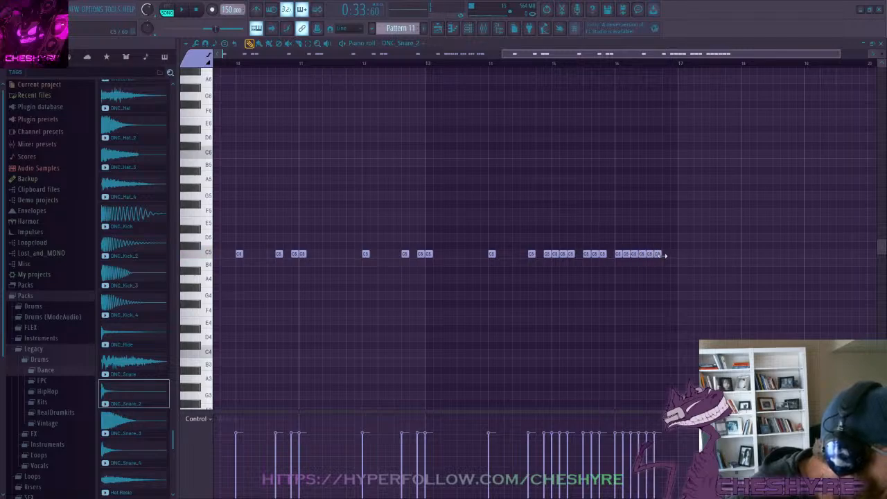
pyautogui.click(665, 254)
pyautogui.click(672, 255)
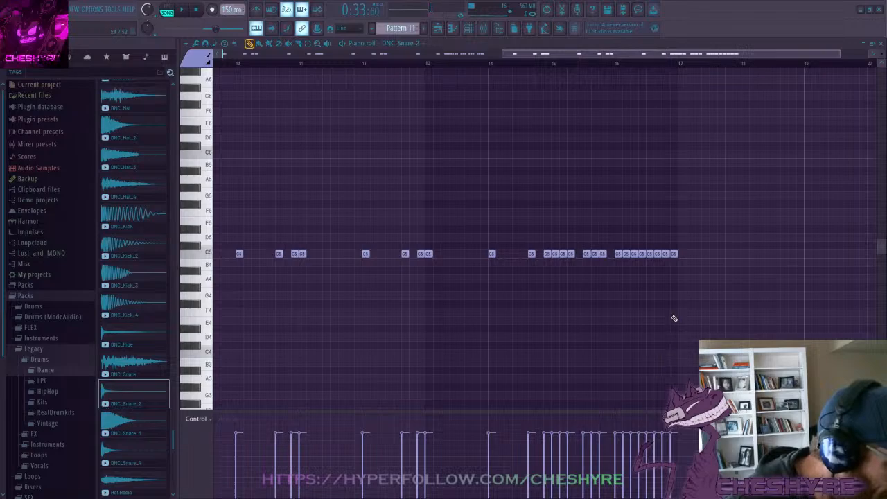
# Double the C5 run from the second half of beat 2 in bar 16 to the bar's end using half-length notes, and play it back
pyautogui.scroll(3, 662, 64)
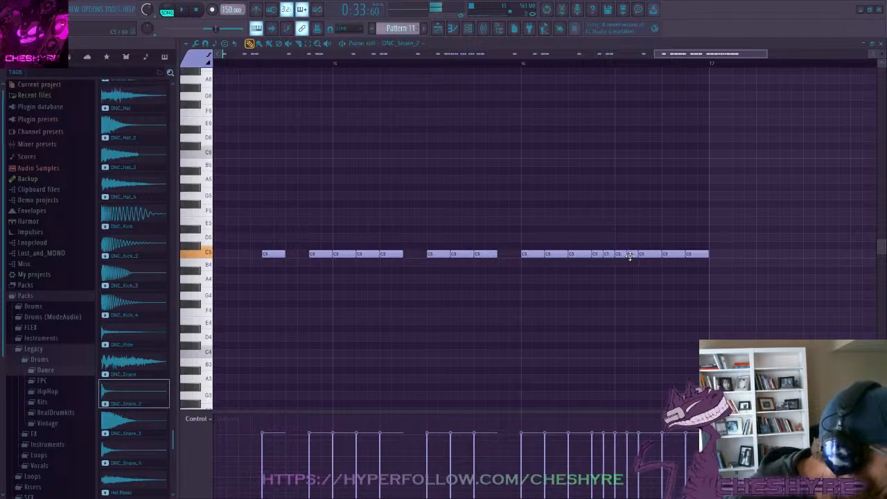
pyautogui.click(645, 255)
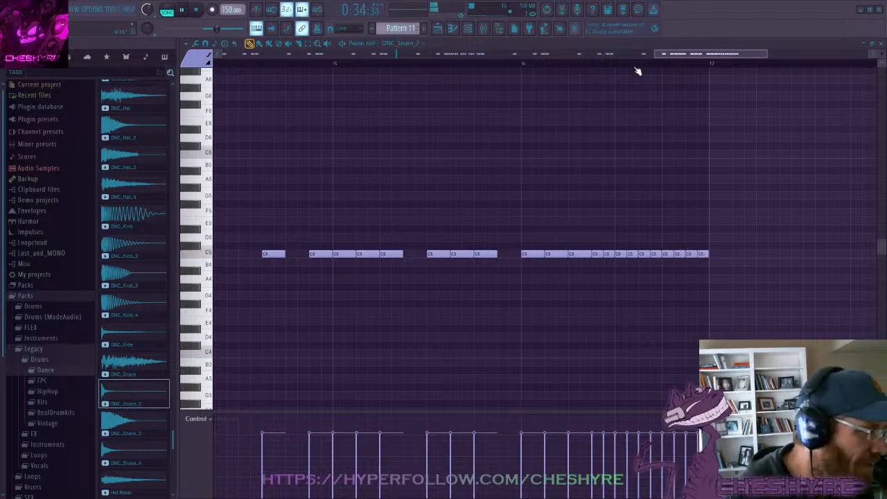
pyautogui.scroll(-2, 636, 71)
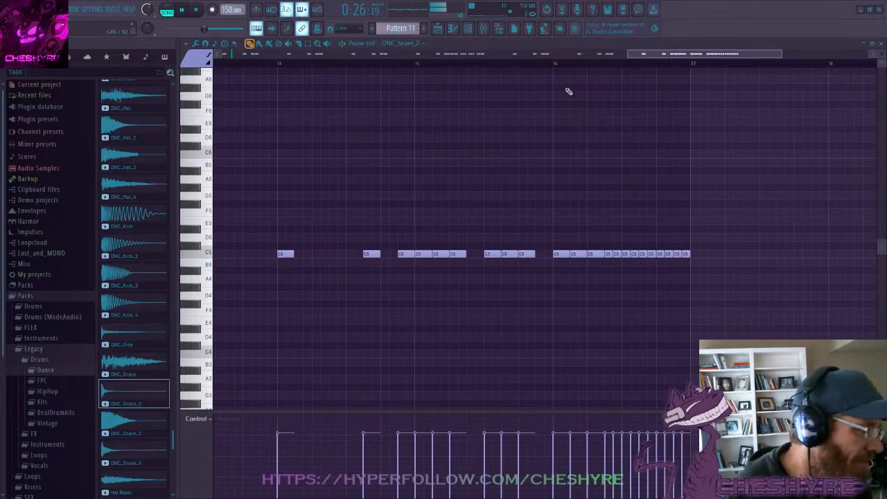
pyautogui.press('space')
# Draw a rising velocity ramp across the DNC_Snare_2 notes from bar 1 to bar 16, audition it and close the piano roll
pyautogui.scroll(-4, 623, 70)
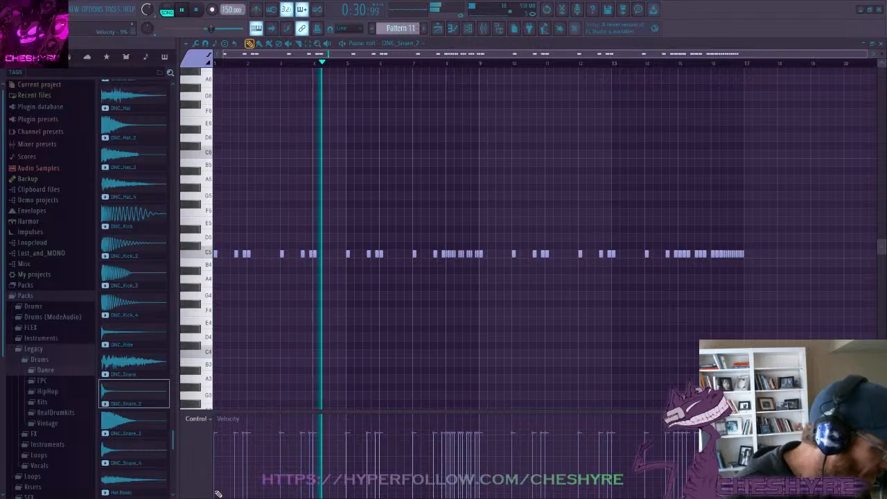
pyautogui.moveTo(220, 468); pyautogui.dragTo(743, 426)
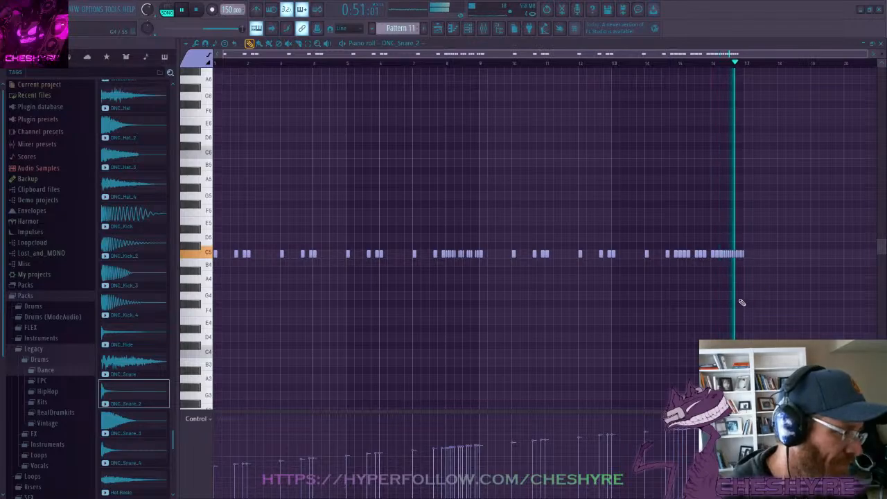
pyautogui.press('space')
pyautogui.click(881, 43)
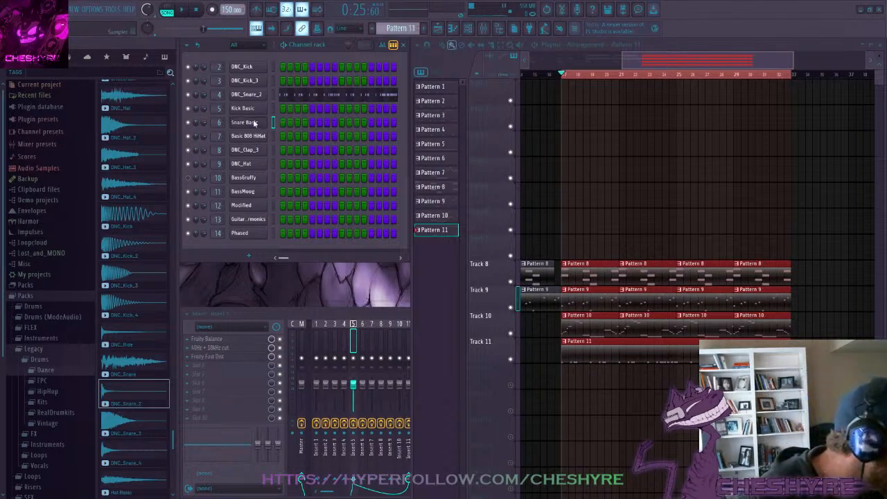
# Open Snare Basic in the piano roll and place C5 hits on beat 3 of bars 2, 4 and 6 and beats 2 and 4 of bar 8
pyautogui.press('F7')
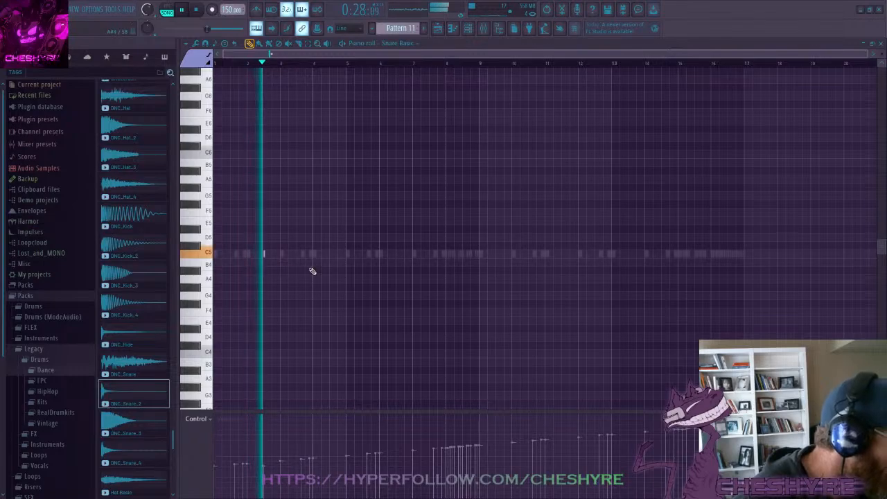
pyautogui.press('space')
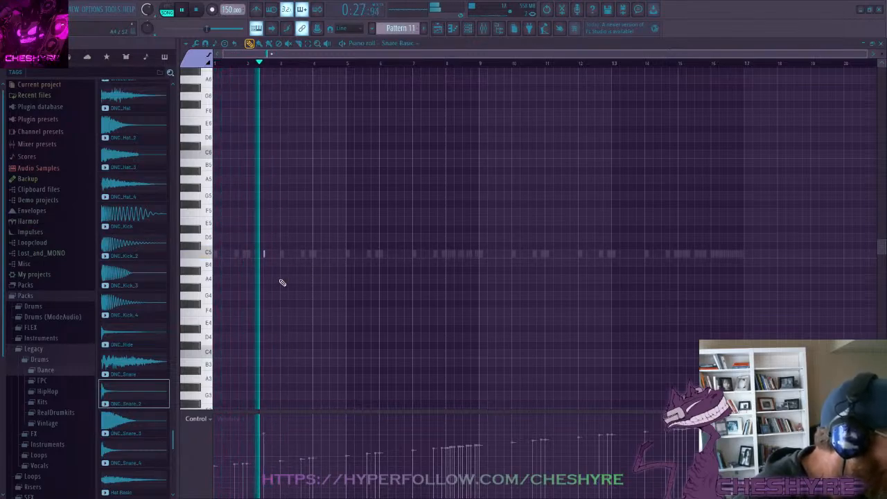
pyautogui.click(331, 253)
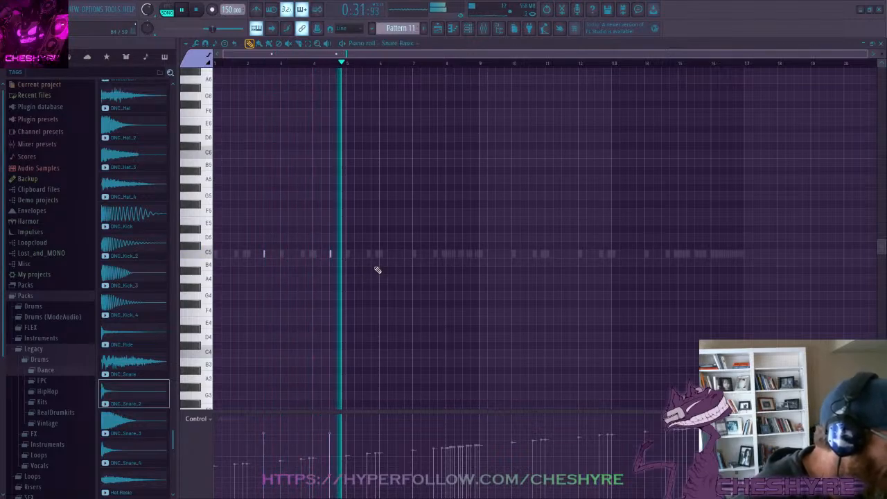
pyautogui.click(396, 254)
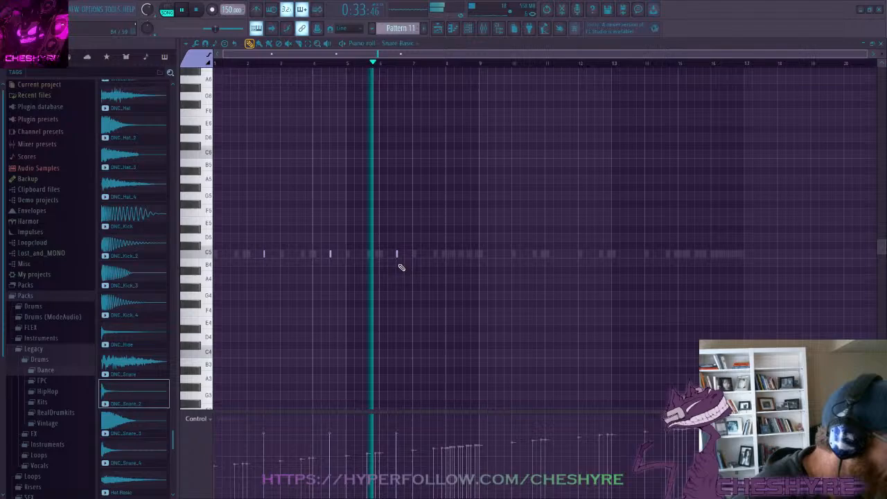
pyautogui.click(464, 254)
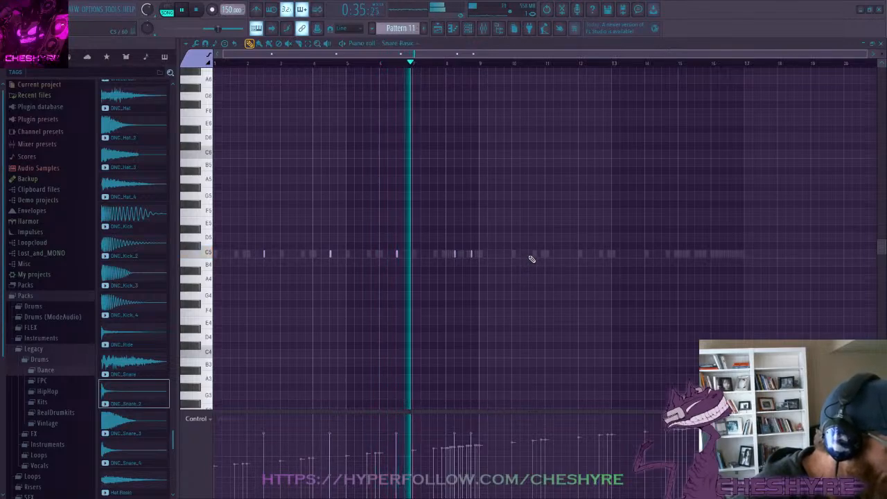
# Continue the Snare Basic part with C5 hits on beat 3 of bars 10, 12 and 14
pyautogui.click(529, 254)
pyautogui.click(596, 254)
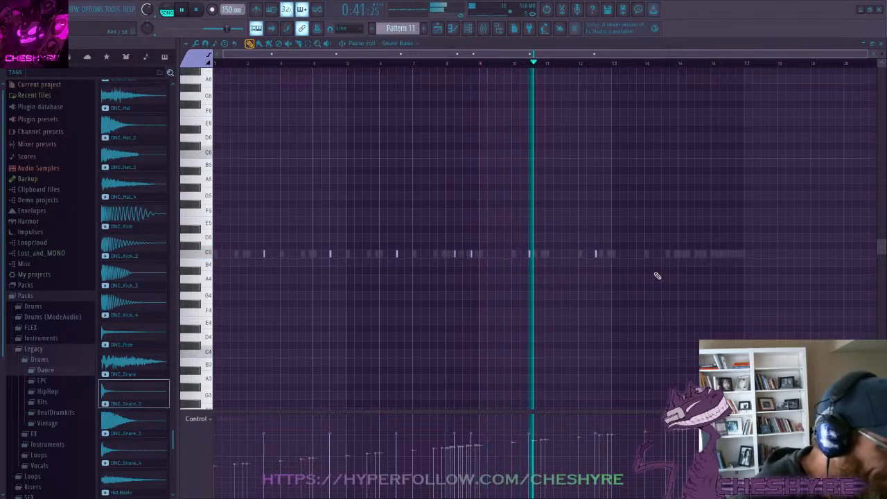
pyautogui.click(662, 255)
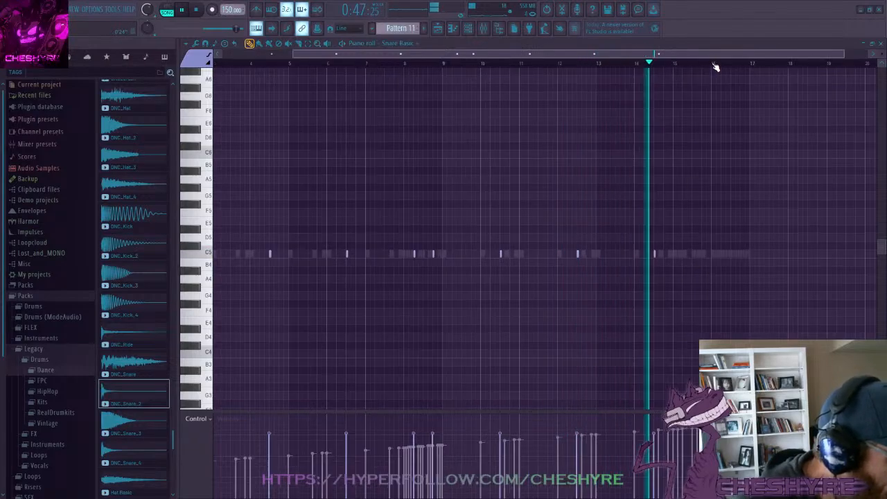
# Add Snare Basic C5 hits on beats 2 and 4 of bar 15, beat 2 of bar 16 and a four-note roll on bar 16's last beat
pyautogui.scroll(5, 714, 64)
pyautogui.click(578, 254)
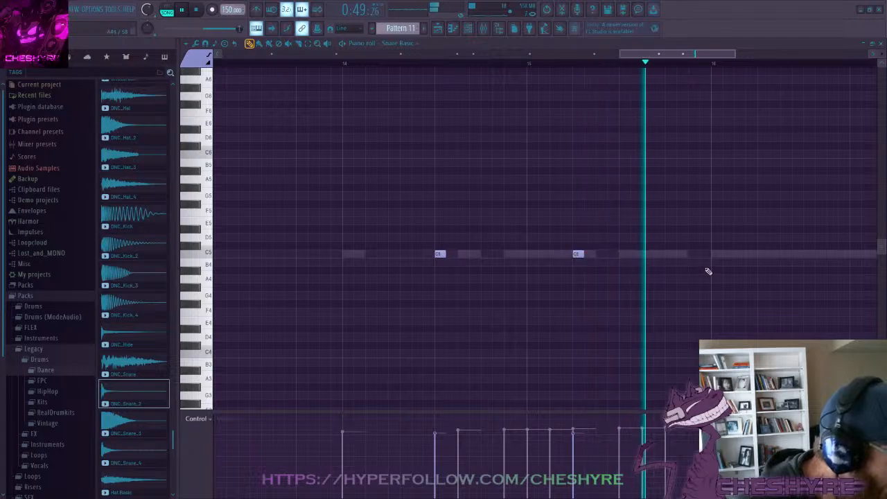
pyautogui.click(671, 255)
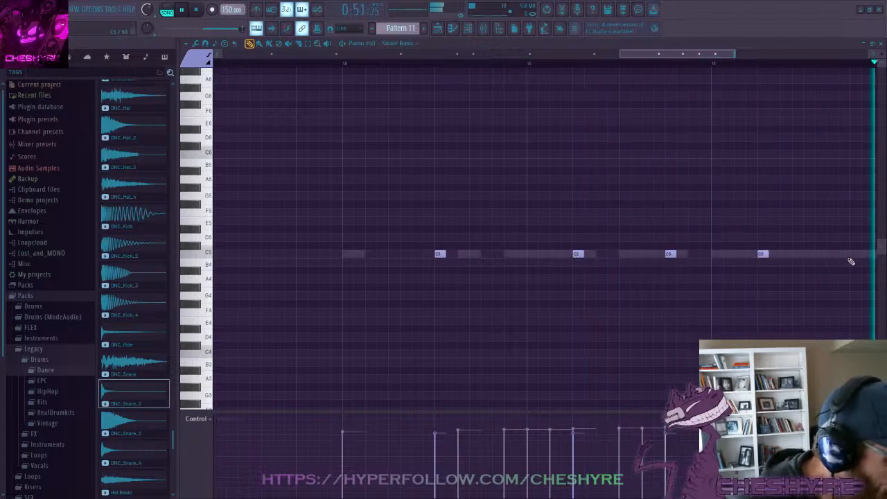
pyautogui.scroll(-3, 701, 70)
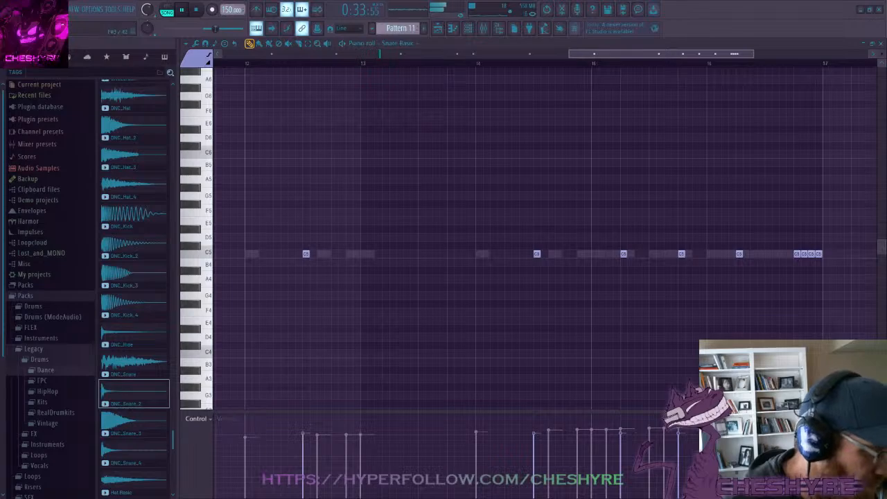
pyautogui.scroll(-5, 589, 65)
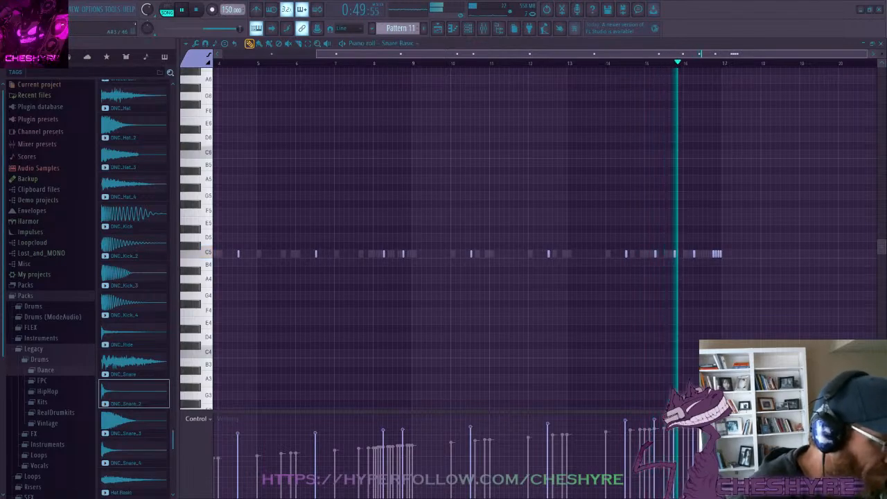
pyautogui.click(880, 44)
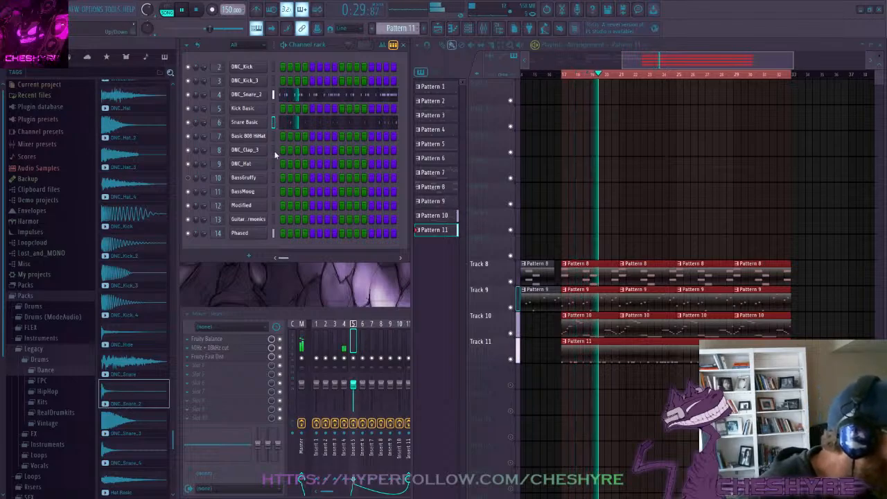
# Open DNC_Clap_3 in the piano roll and place C5 hits on beats 2 and 4 of bars 1 and 5 and beat 2 of bars 3 and 7
pyautogui.press('F7')
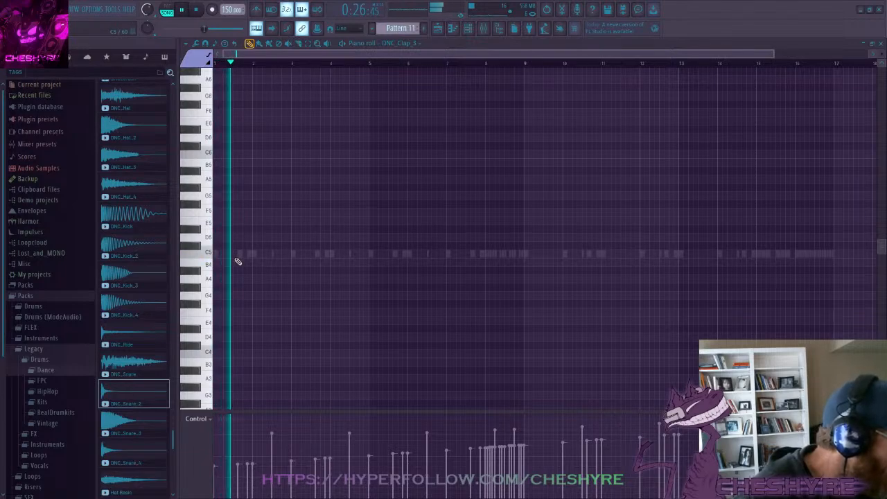
pyautogui.press('space')
pyautogui.click(225, 256)
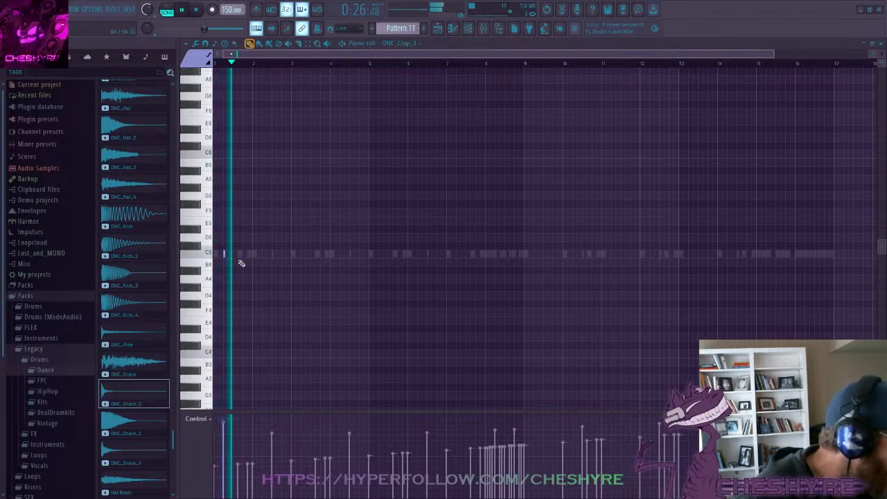
pyautogui.click(243, 256)
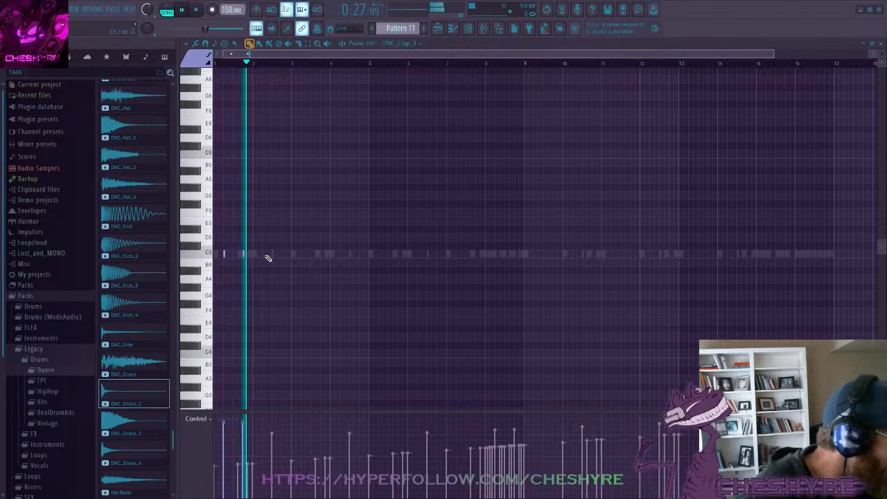
pyautogui.click(303, 256)
pyautogui.click(380, 257)
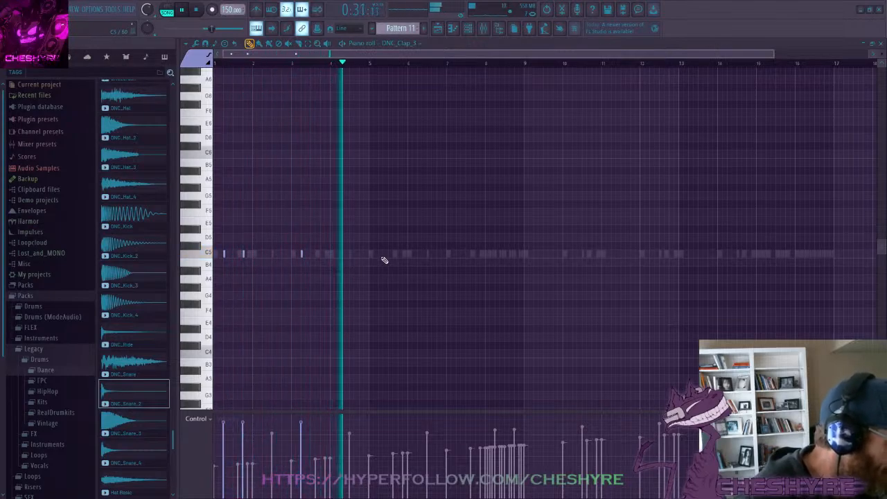
pyautogui.click(400, 255)
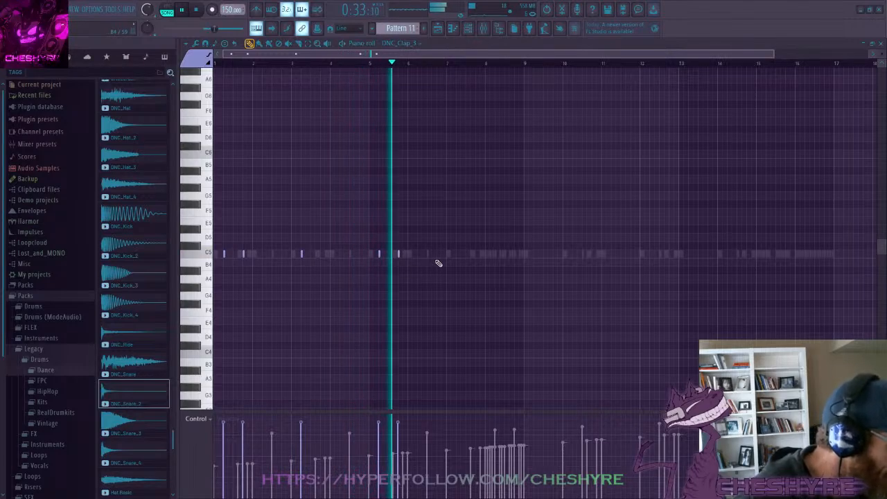
pyautogui.click(458, 256)
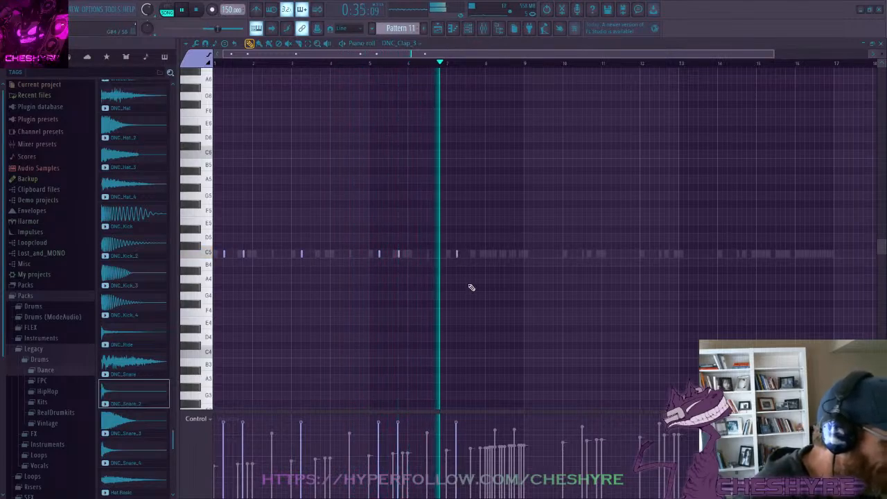
# Continue the DNC_Clap_3 hits from bar 9 through bar 16, doubling the last hit, ramp their velocities upward and close the piano roll
pyautogui.click(536, 256)
pyautogui.click(554, 256)
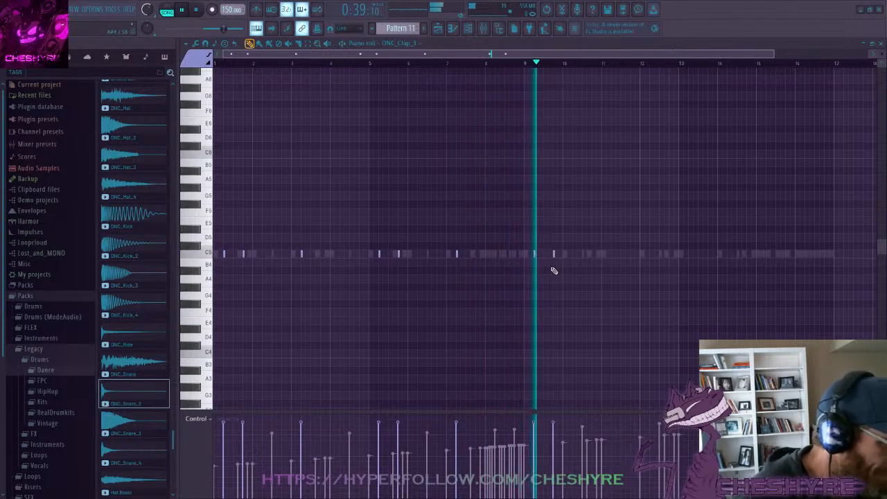
pyautogui.click(612, 254)
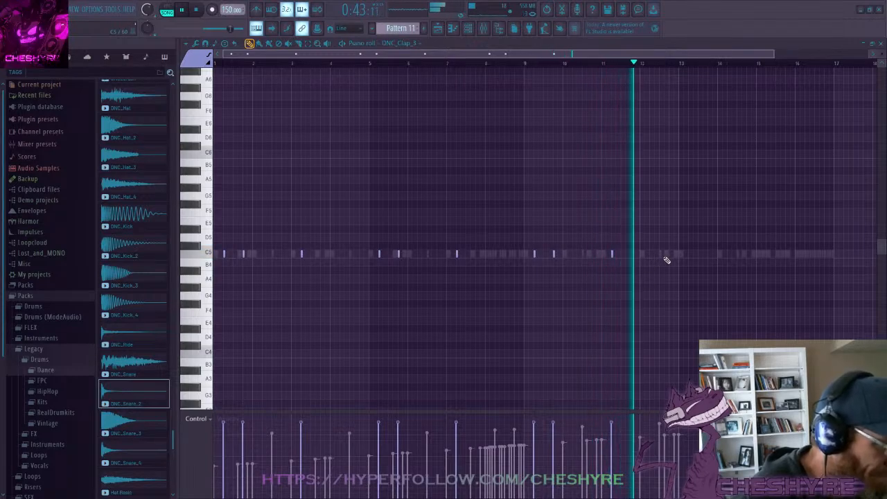
pyautogui.click(690, 255)
pyautogui.click(709, 254)
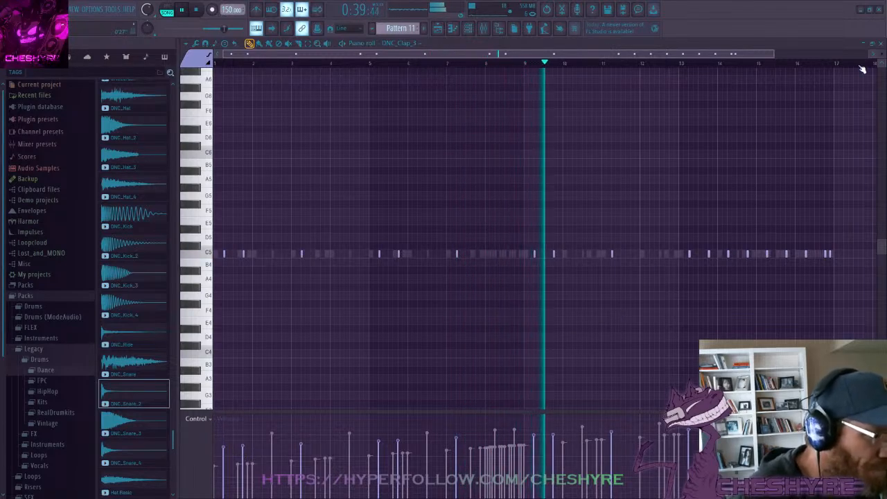
pyautogui.click(881, 44)
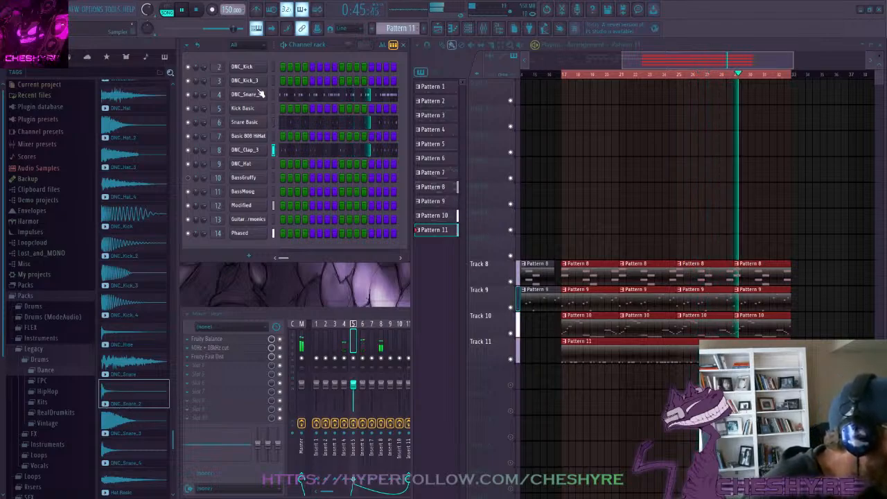
# Open Basic 808 HiHat in the piano roll and paint a continuous run of sixteenth-note C5 hits across bars 1 to 4
pyautogui.click(274, 139)
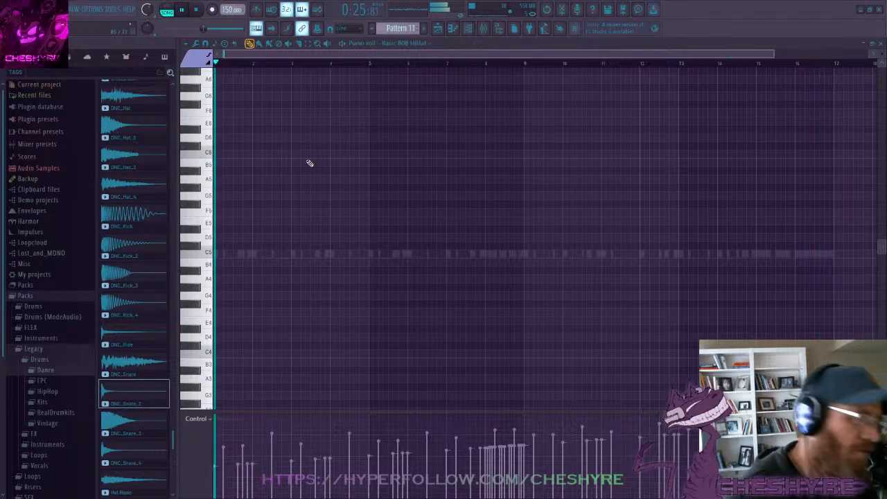
pyautogui.press('space')
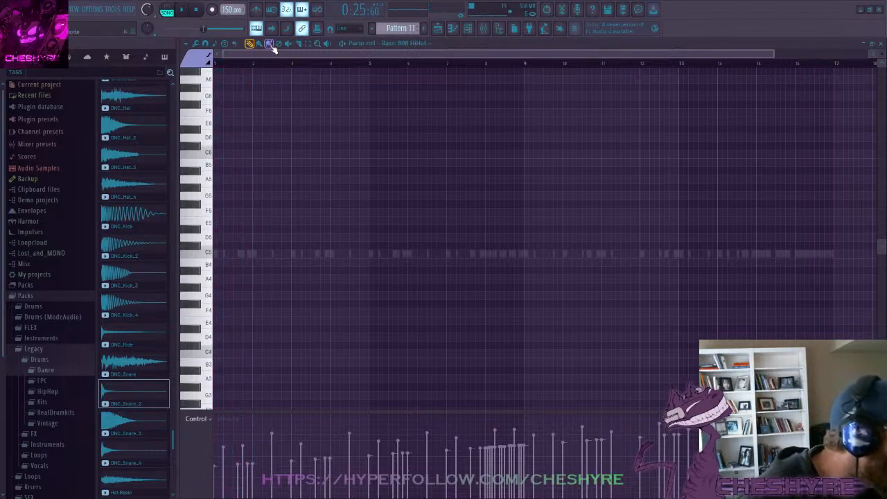
pyautogui.scroll(5, 268, 55)
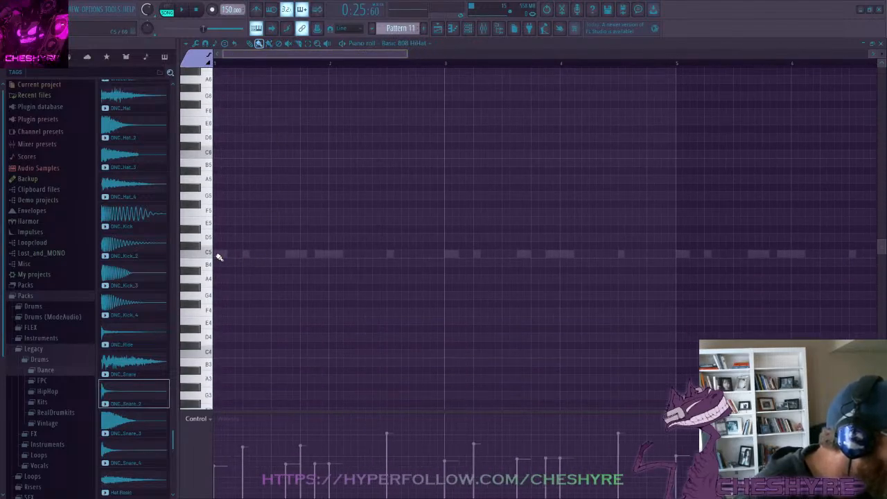
pyautogui.moveTo(274, 257); pyautogui.dragTo(563, 266)
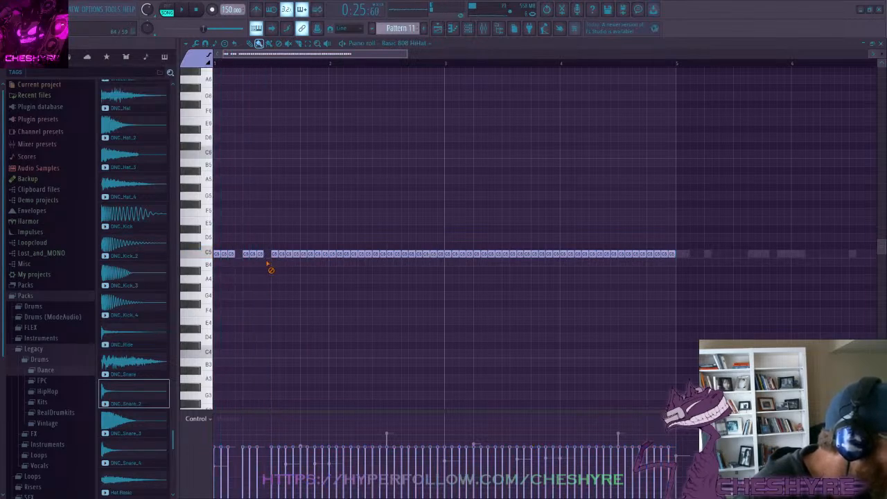
# Delete single hi-hat notes across bars 1 to 3 to leave rhythmic gaps, auditioning the groove
pyautogui.rightClick(298, 255)
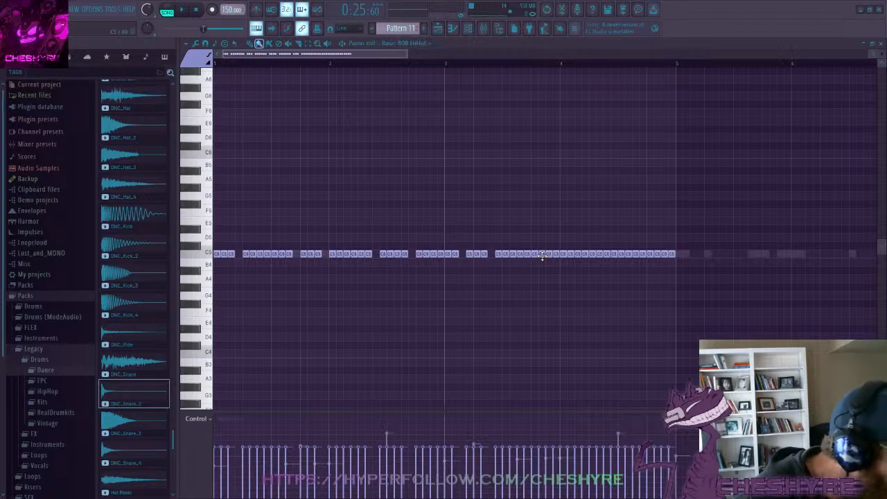
pyautogui.press('space')
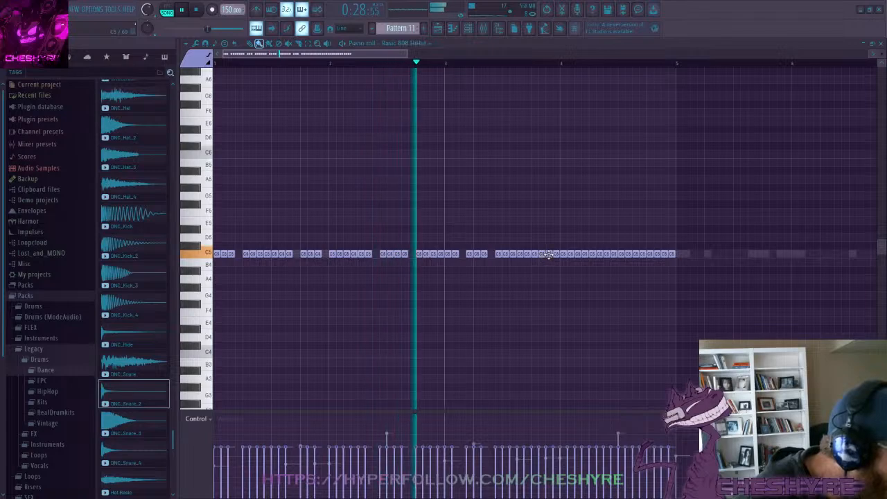
pyautogui.rightClick(549, 253)
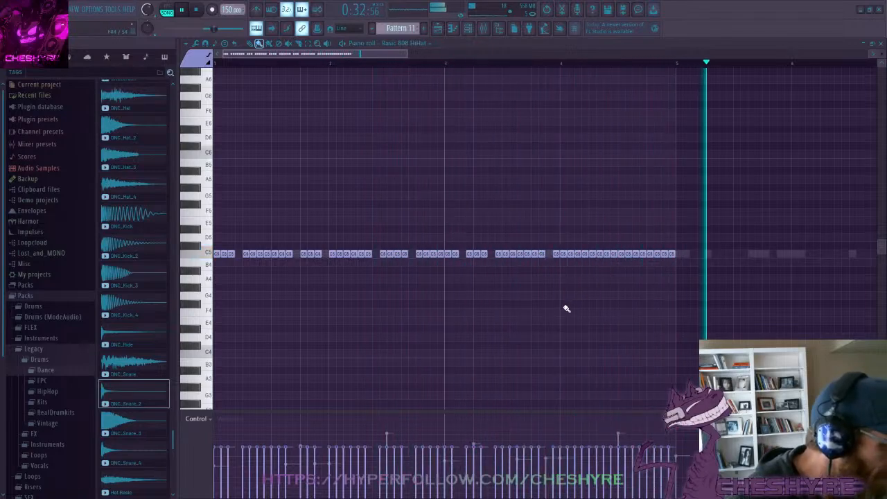
# Duplicate the four-bar hi-hat part to bars 5 to 8, and copy the resulting eight bars to bars 9 to 16
pyautogui.hotkey('ctrl', 'a')
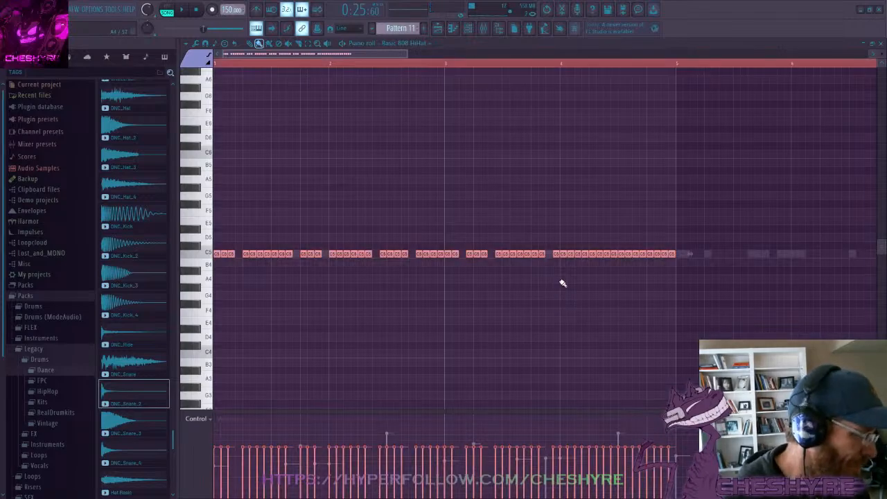
pyautogui.hotkey('ctrl', 'b')
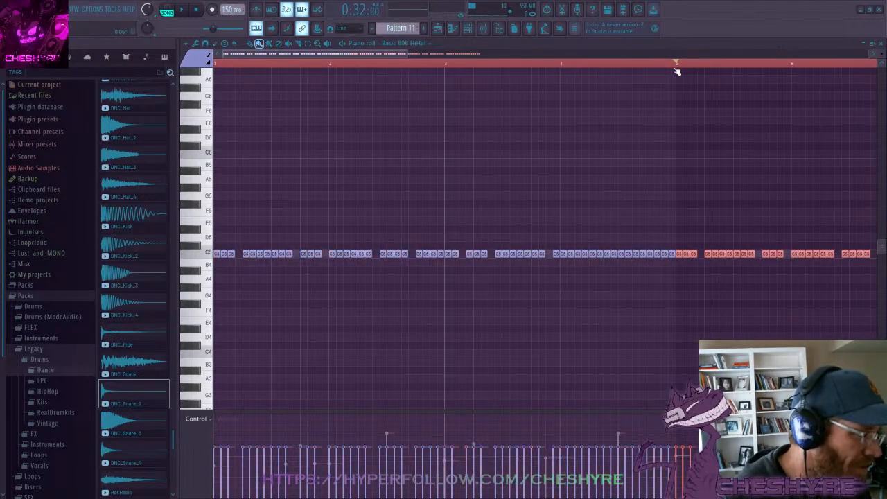
pyautogui.scroll(-3, 674, 67)
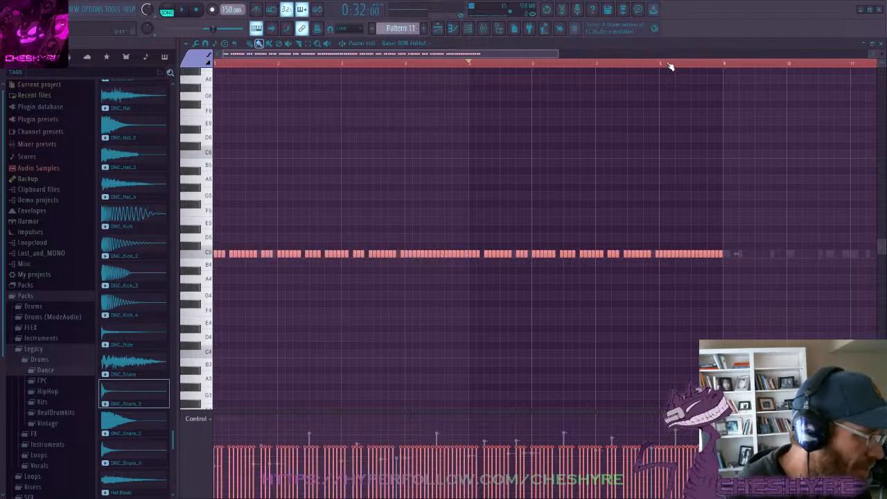
pyautogui.scroll(-3, 669, 66)
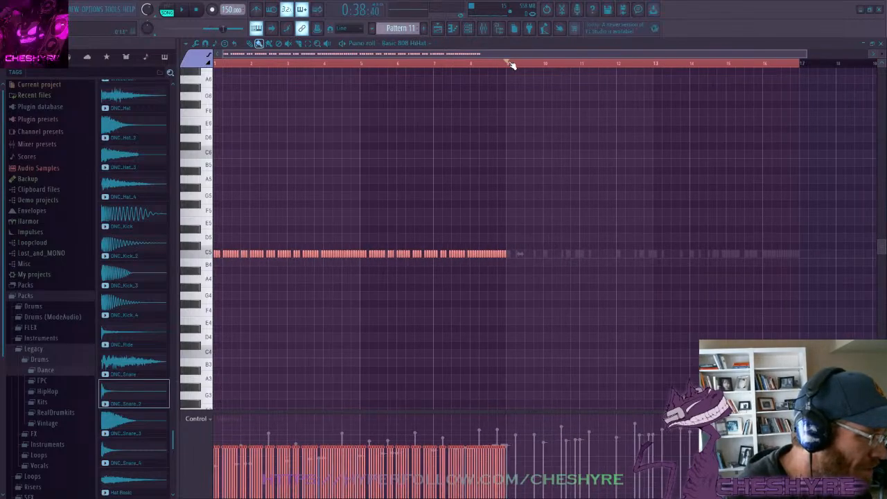
pyautogui.hotkey('ctrl', 'b')
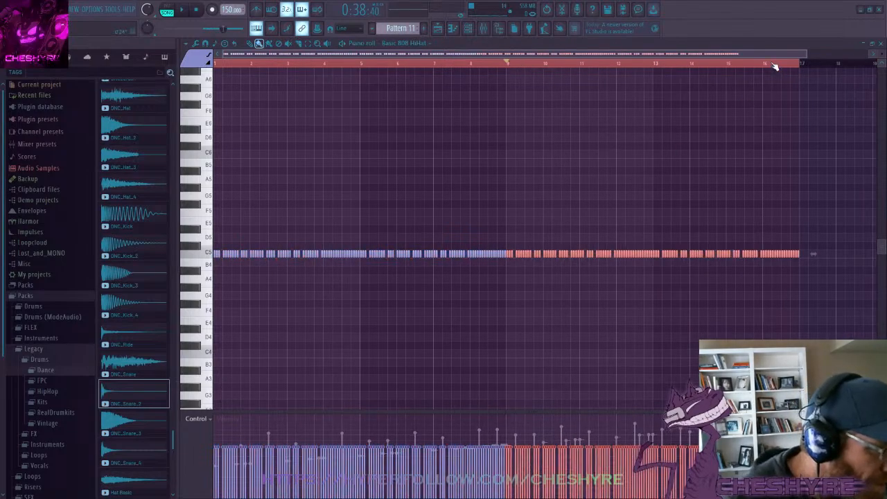
# Draw a rising velocity ramp across the hi-hat notes from bar 1 to bar 16, audition it and close the piano roll
pyautogui.scroll(5, 775, 66)
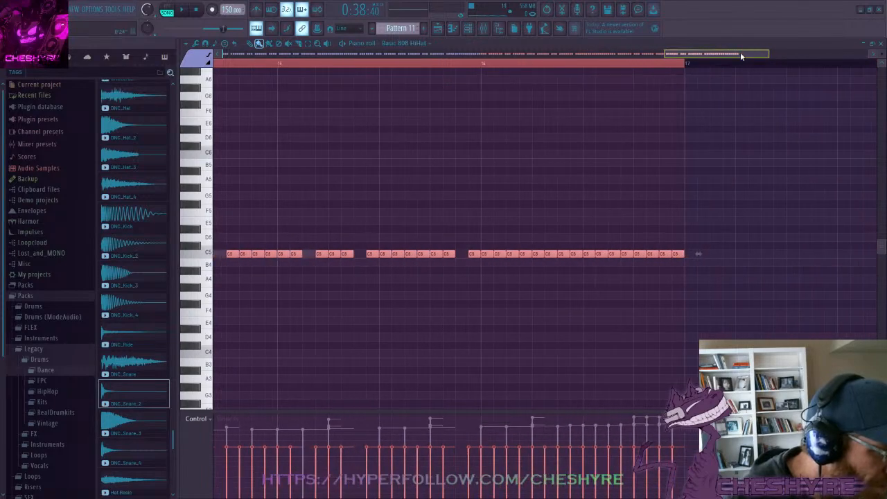
pyautogui.moveTo(740, 52); pyautogui.dragTo(732, 54)
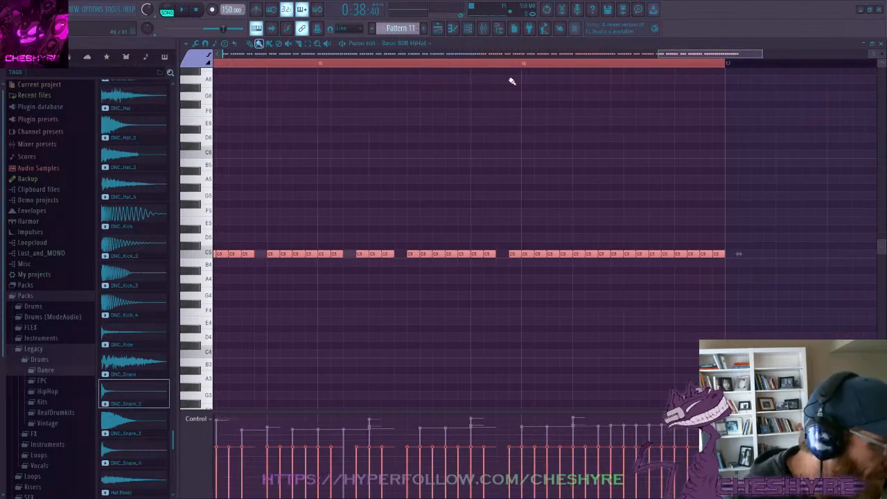
pyautogui.scroll(-5, 511, 70)
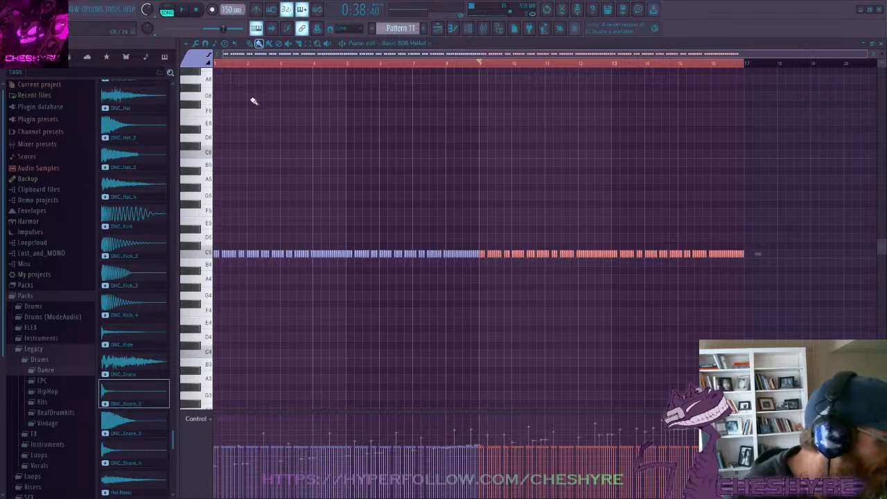
pyautogui.click(239, 63)
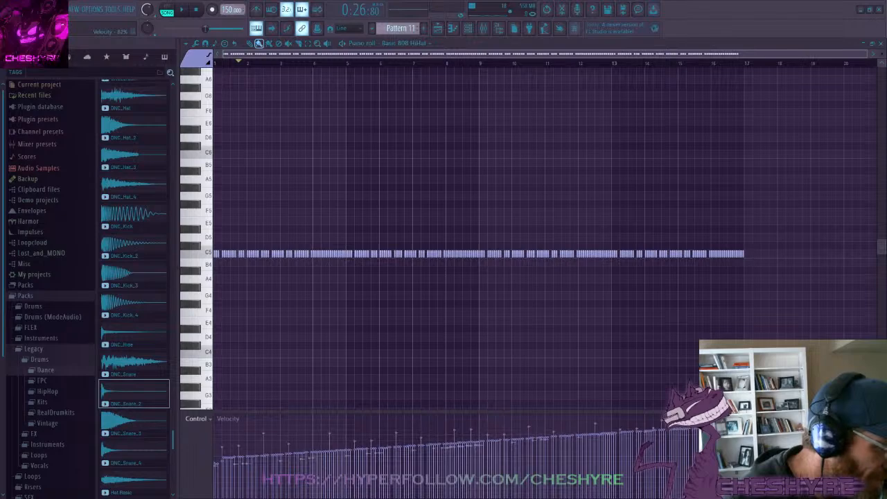
pyautogui.press('space')
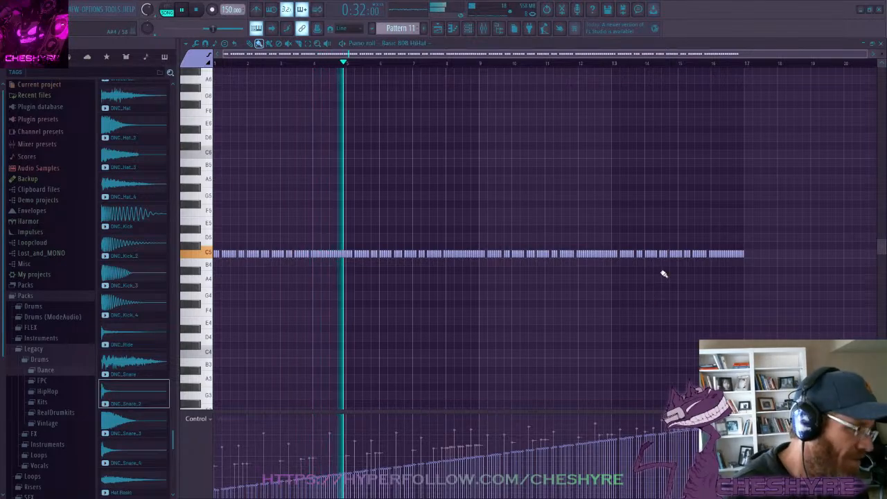
pyautogui.click(880, 44)
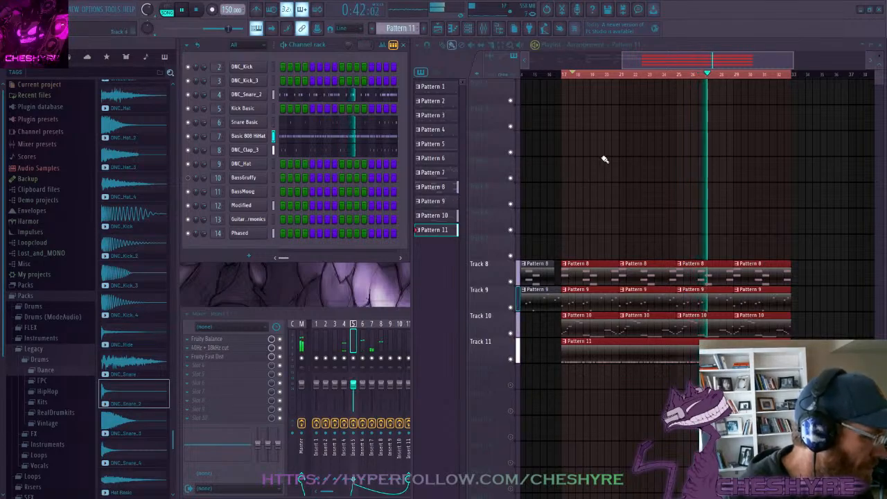
# Listen to the layered build-up across bars 17 to 32 of the playlist and stop playback
pyautogui.scroll(-3, 674, 74)
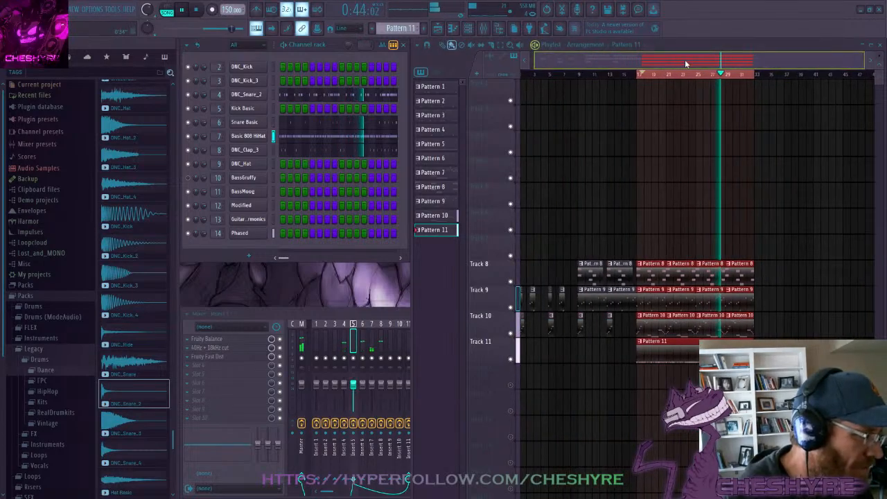
pyautogui.moveTo(686, 62); pyautogui.dragTo(714, 69)
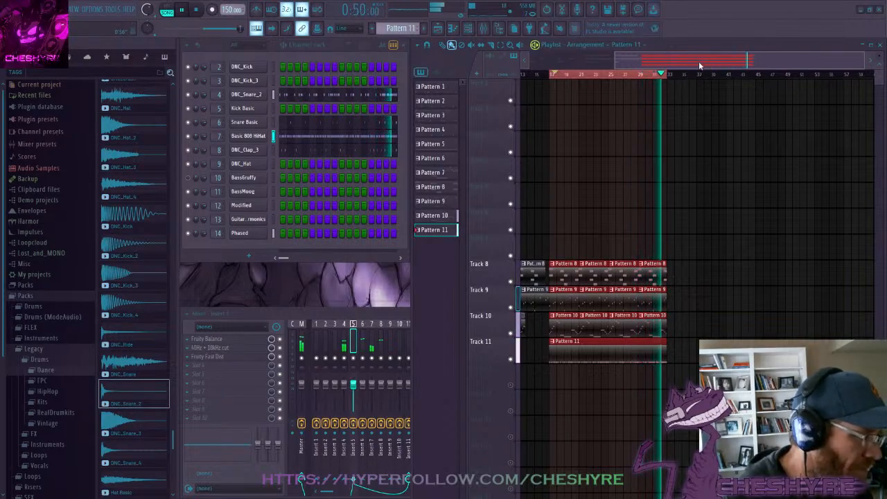
pyautogui.press('space')
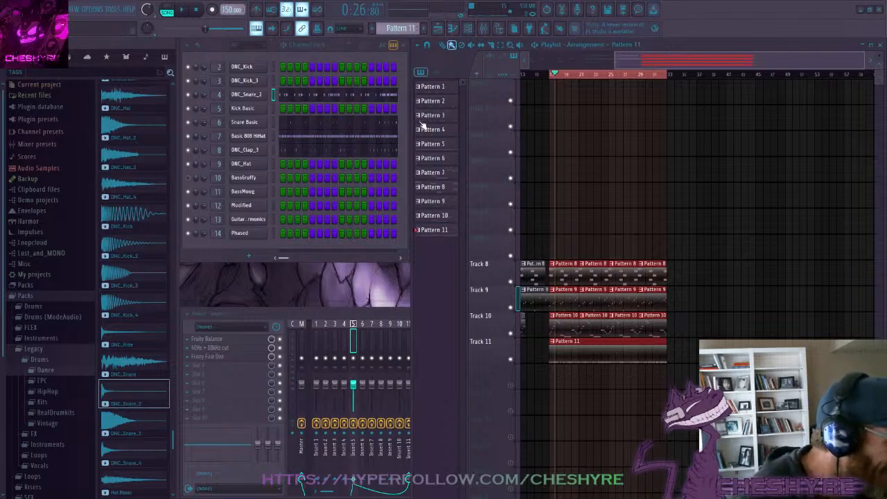
# View the kick part in Pattern 1, return to Pattern 11 and open its Kick Basic channel in the piano roll
pyautogui.click(437, 87)
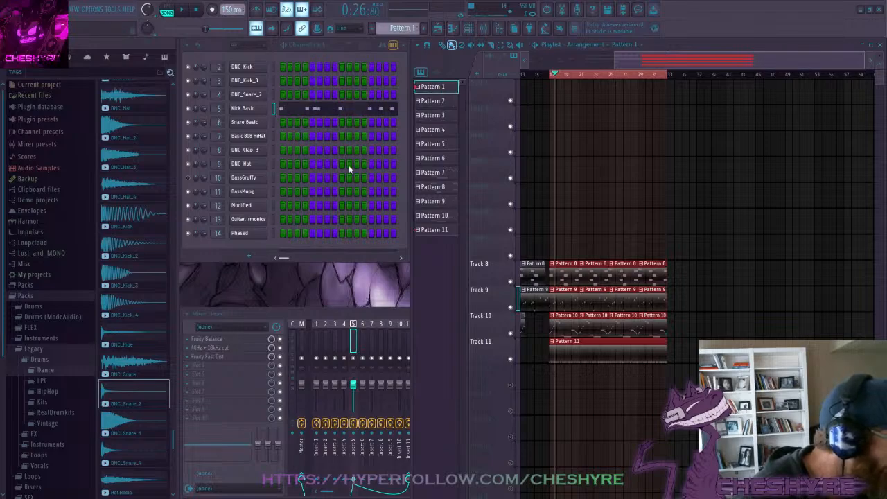
pyautogui.click(436, 230)
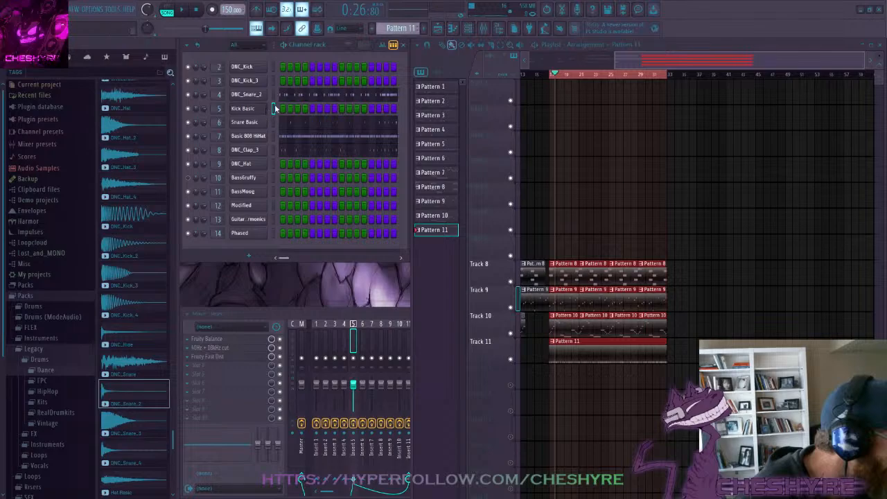
pyautogui.press('F7')
pyautogui.scroll(4, 220, 64)
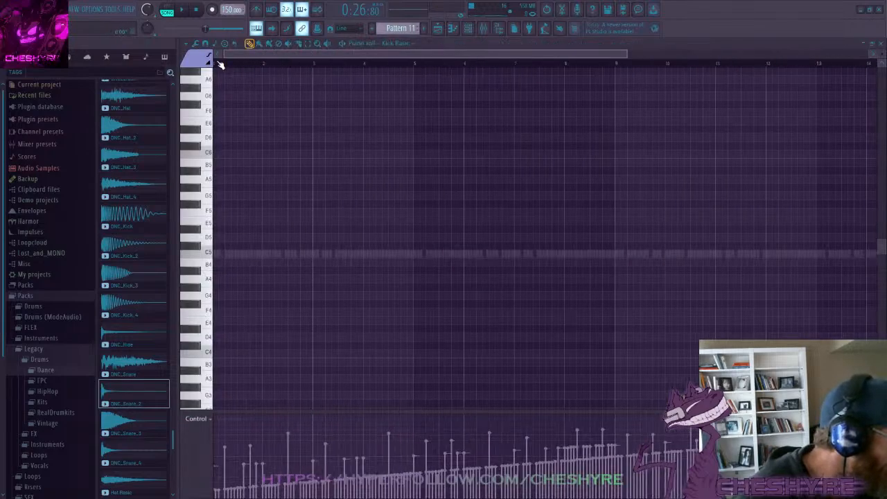
# Place C5 kick notes at the start and near the end of bar 1, auditioning them against the build-up
pyautogui.press('space')
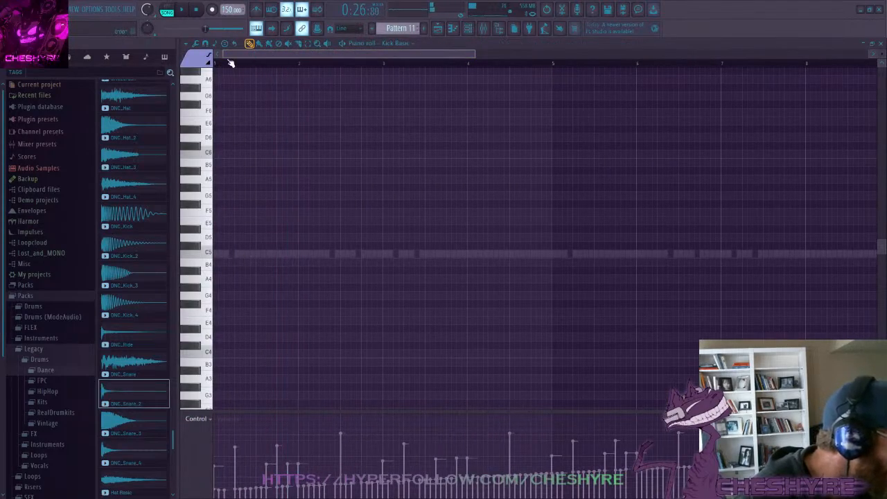
pyautogui.press('space')
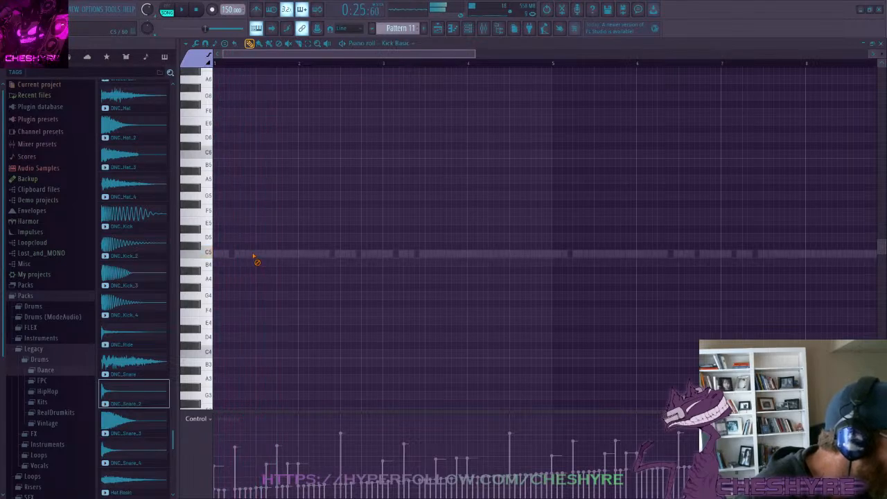
pyautogui.press('space')
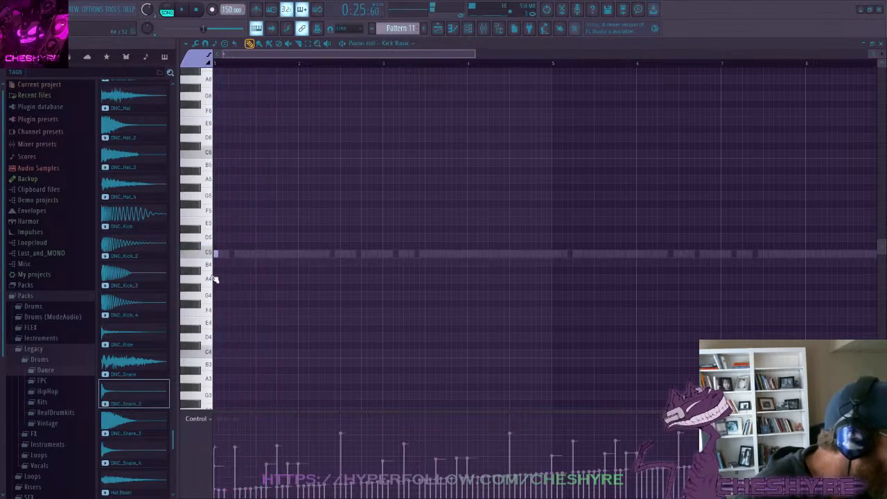
pyautogui.press('space')
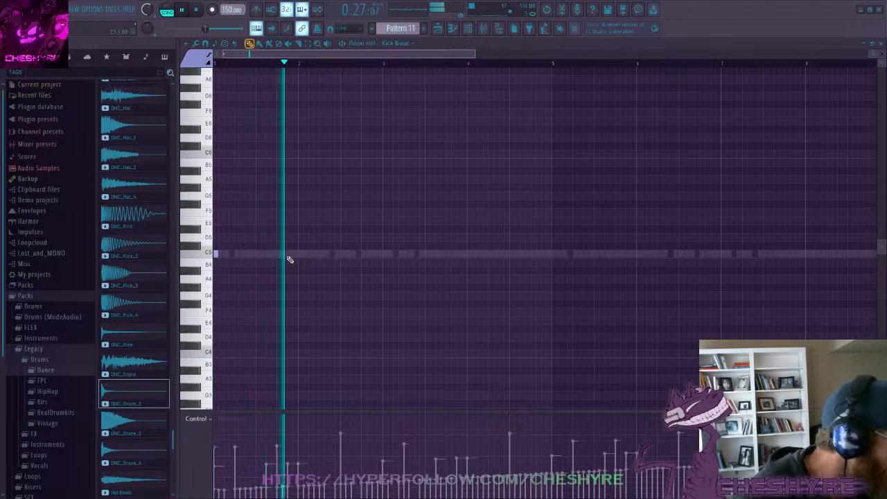
pyautogui.press('space')
pyautogui.press('space')
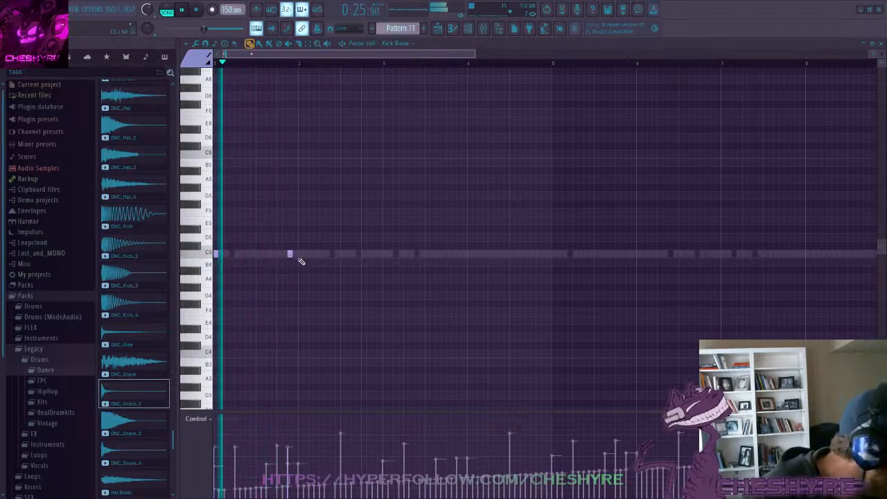
# Place a pair of C5 kick notes early in bar 2 and shift them slightly later while the song plays
pyautogui.press('space')
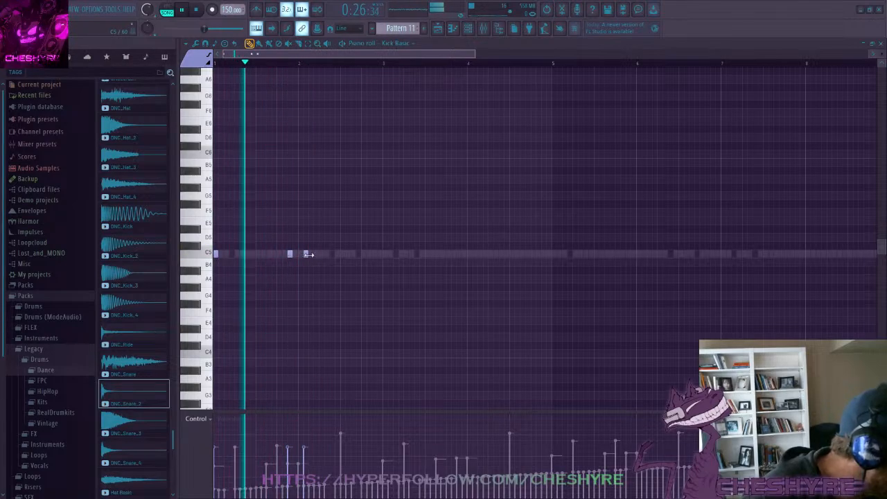
pyautogui.click(307, 255)
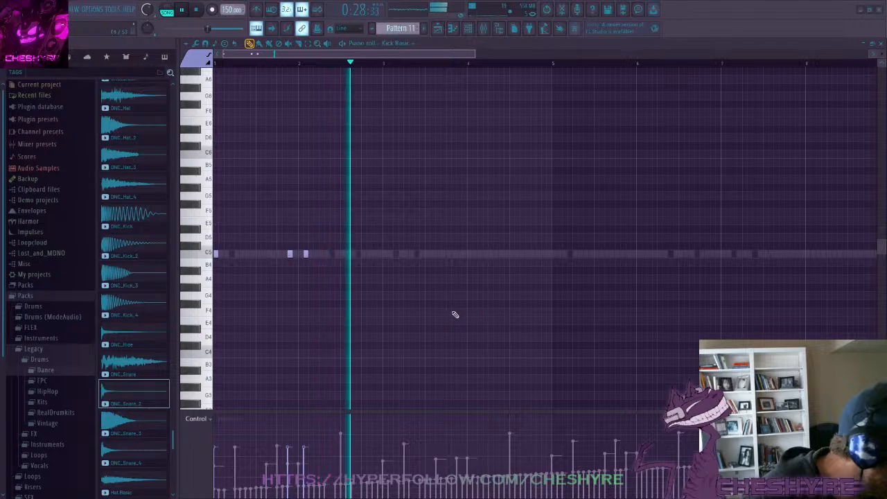
pyautogui.moveTo(308, 254); pyautogui.dragTo(318, 257)
pyautogui.click(318, 255)
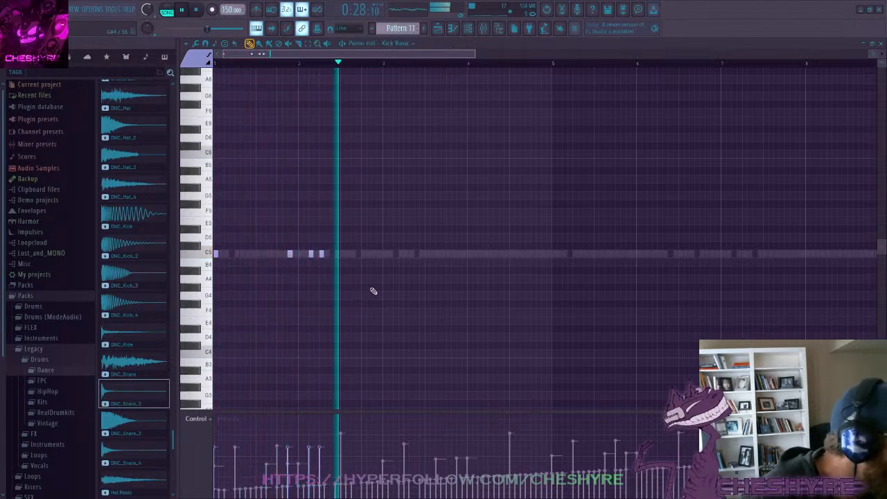
# Add kick notes at the start of bar 3, in bar 4 and through bars 5 and 6, repeating the opening rhythm
pyautogui.click(388, 255)
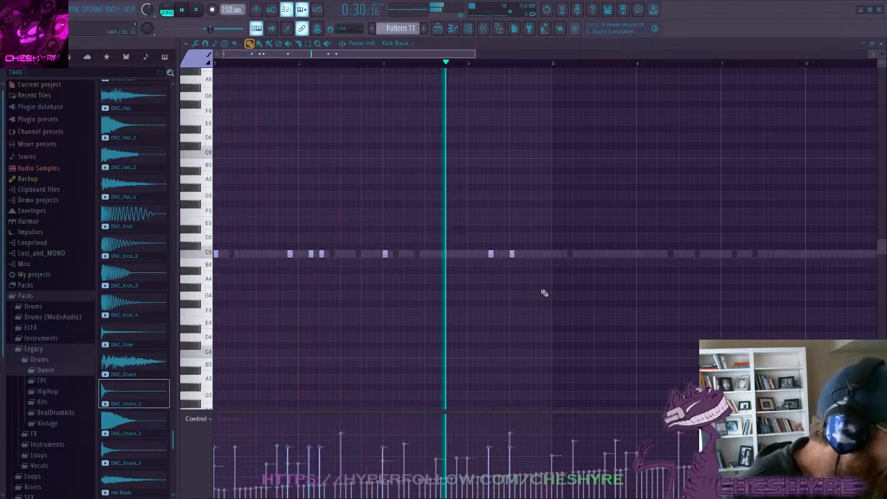
pyautogui.moveTo(513, 255); pyautogui.dragTo(533, 255)
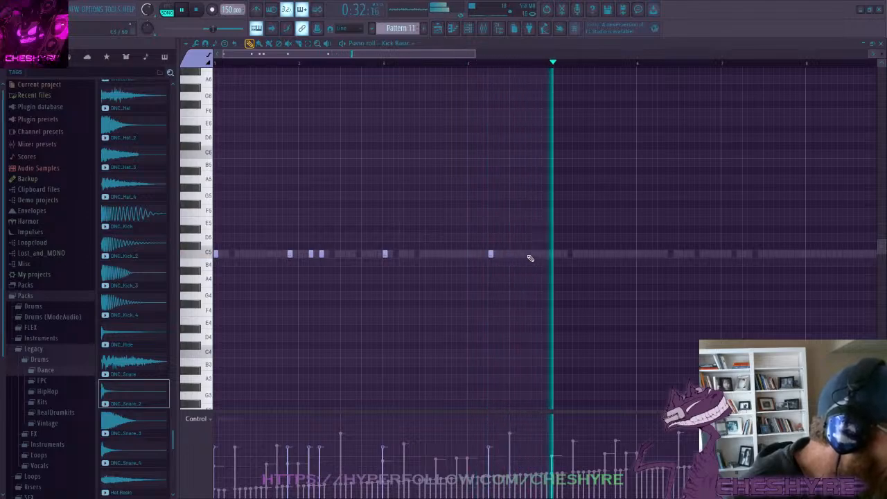
pyautogui.click(555, 254)
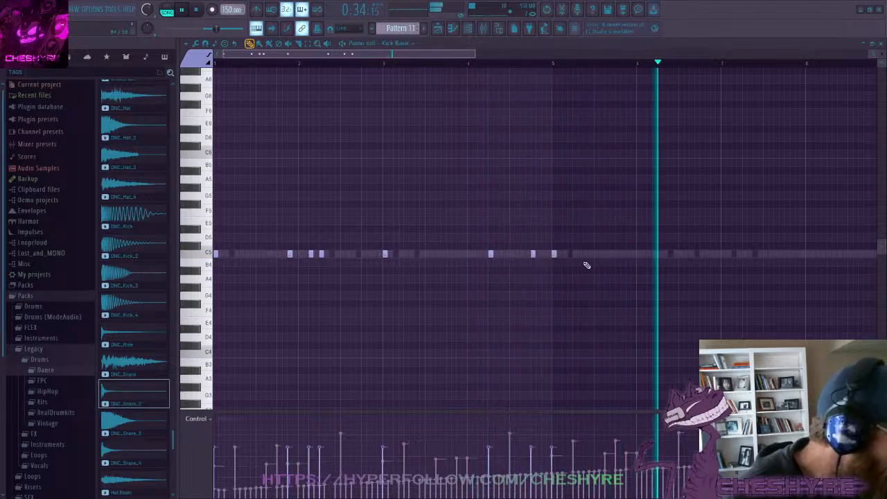
pyautogui.click(628, 255)
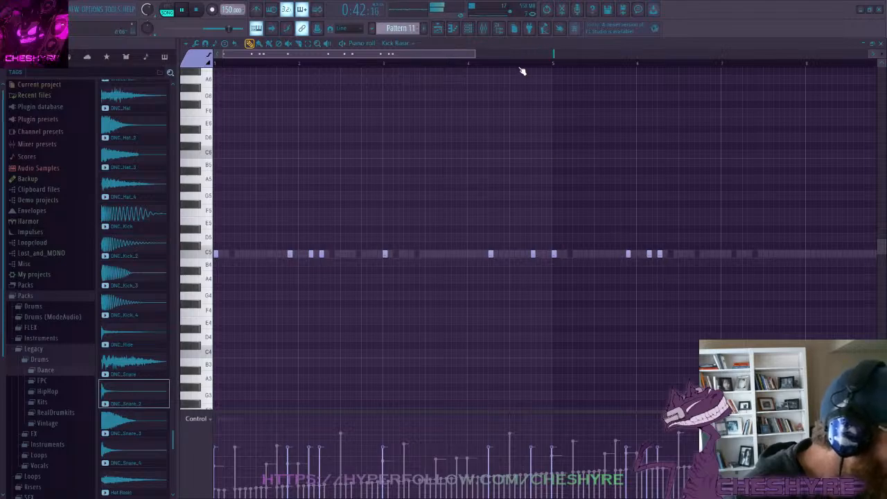
# Add a pair of kick notes on beat 2 of bar 7 and another late in the bar, auditioning from bar 7
pyautogui.scroll(-2, 526, 67)
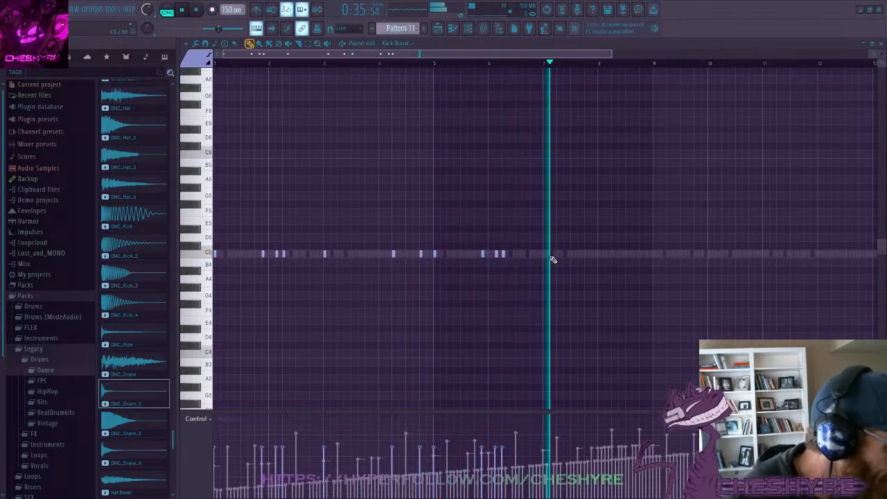
pyautogui.press('space')
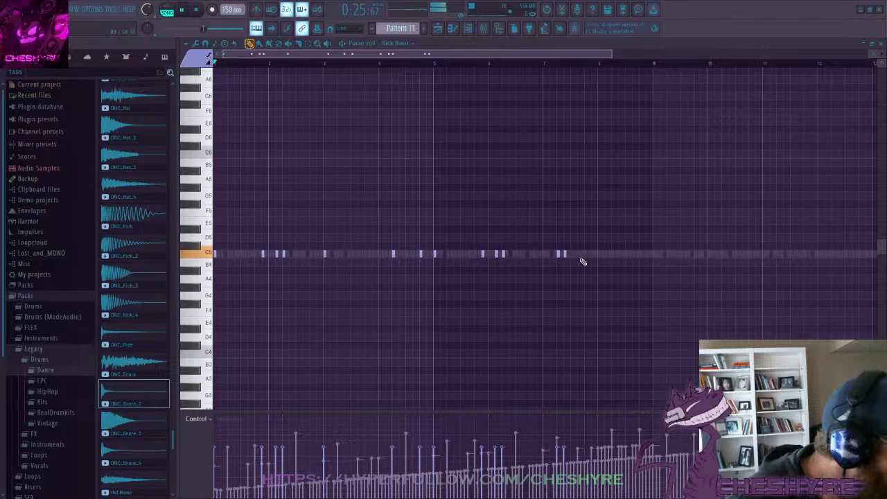
pyautogui.press('space')
pyautogui.click(548, 67)
pyautogui.press('space')
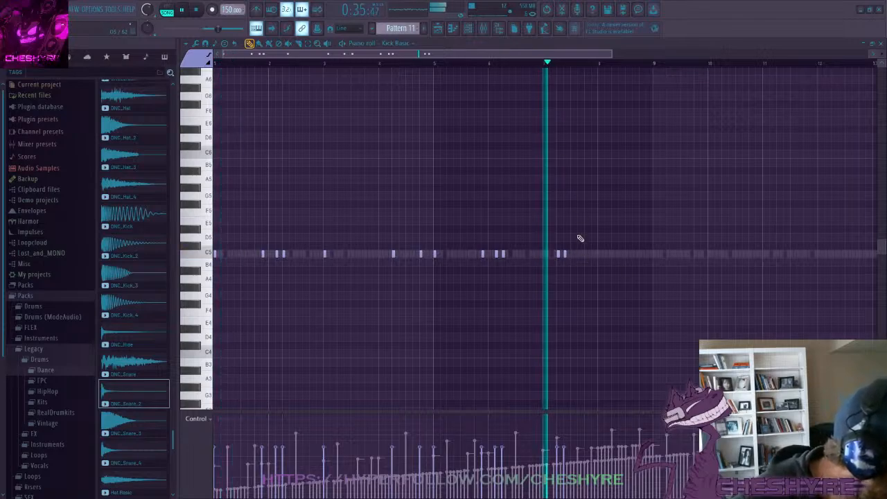
pyautogui.press('space')
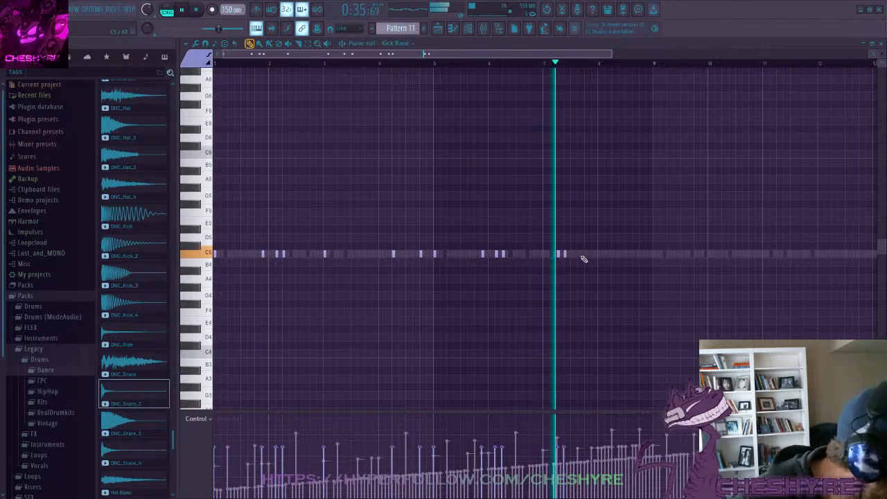
pyautogui.click(581, 255)
pyautogui.press('space')
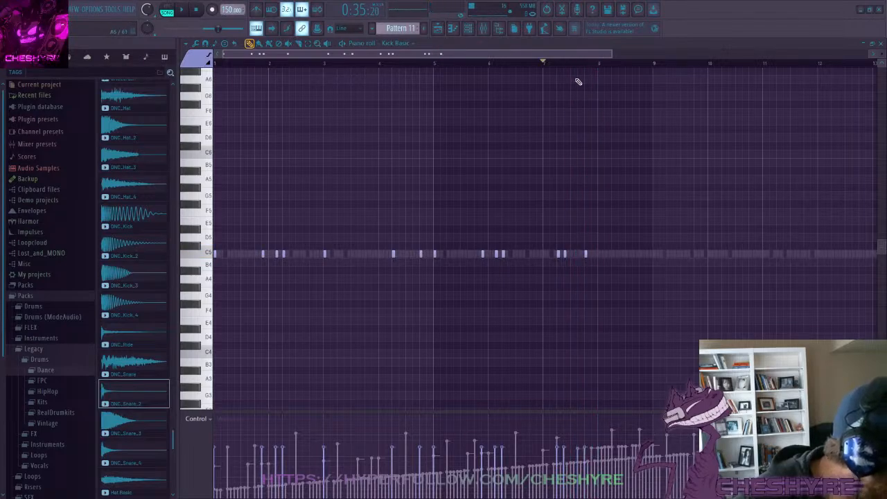
# Rework the late bar 7 kicks into a pair starting on beat 4 and play them back
pyautogui.scroll(2, 590, 65)
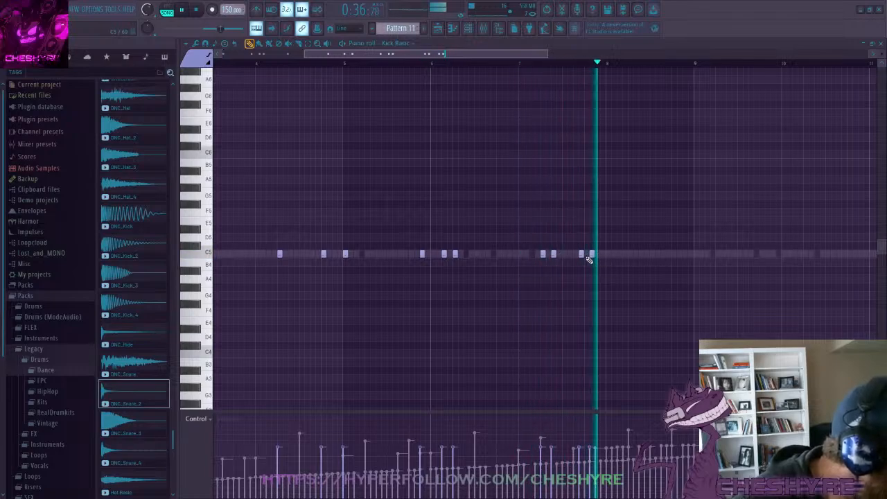
pyautogui.press('space')
pyautogui.rightClick(583, 256)
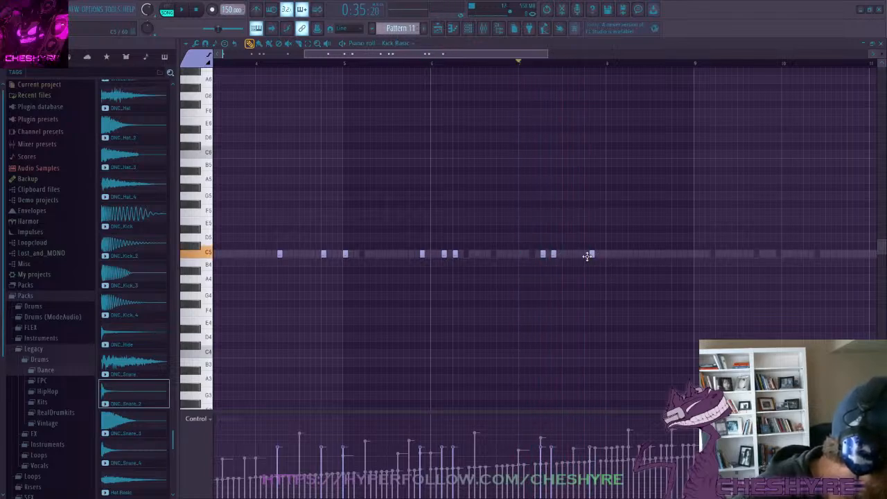
pyautogui.press('space')
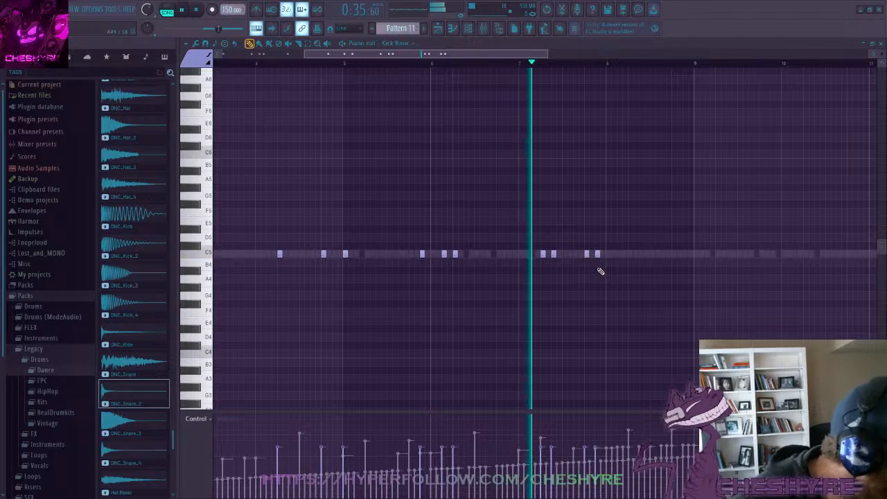
# Fill bar 8 with kicks that tighten into a roll ending at bar 9, raise the roll's velocities and audition it
pyautogui.click(633, 255)
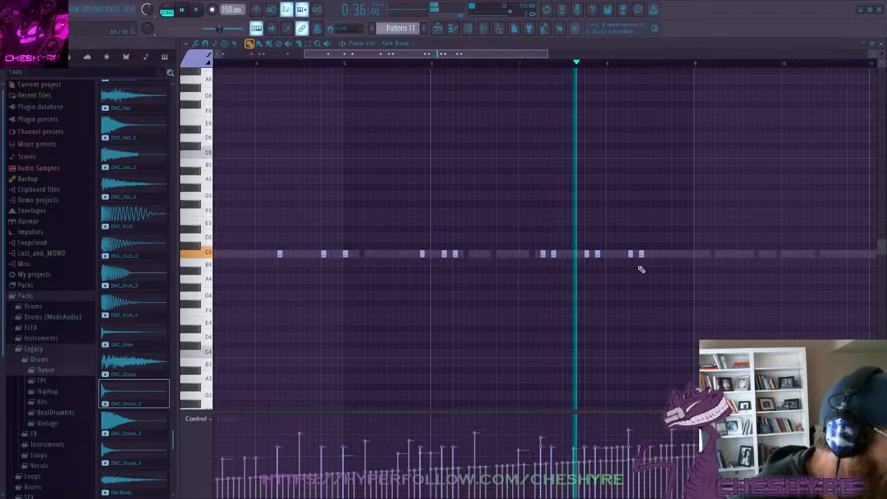
pyautogui.press('space')
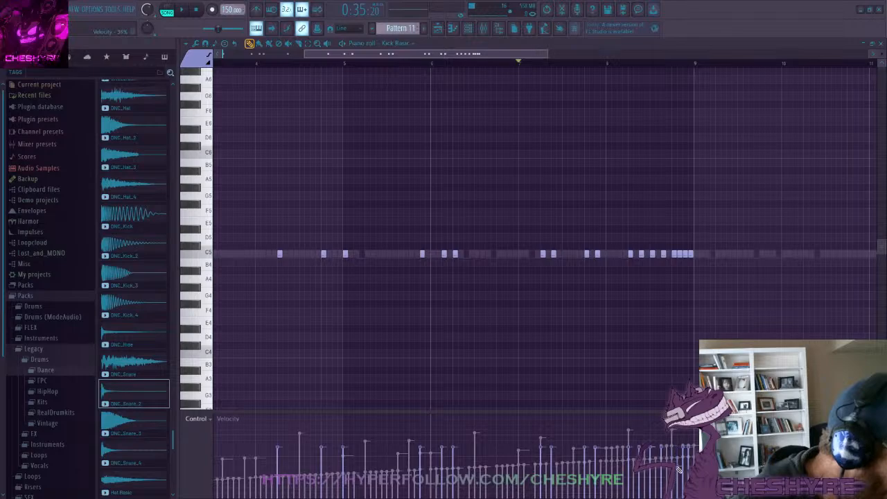
pyautogui.press('space')
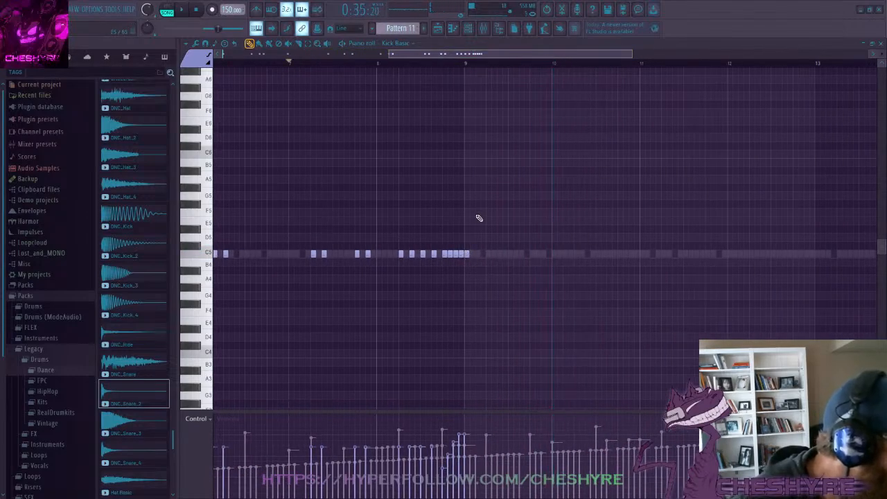
# Select all the kick notes, duplicate the eight-bar part to bars 9 to 16 and play from bar 9
pyautogui.scroll(-3, 452, 70)
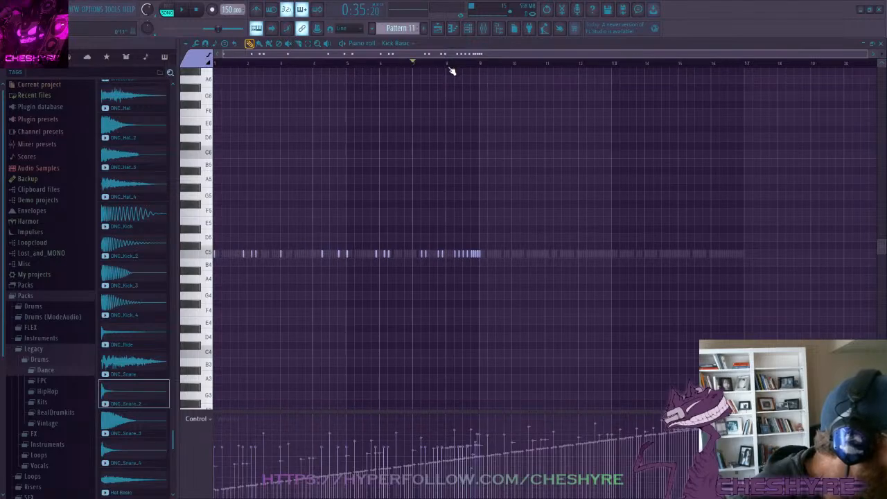
pyautogui.hotkey('ctrl', 'a')
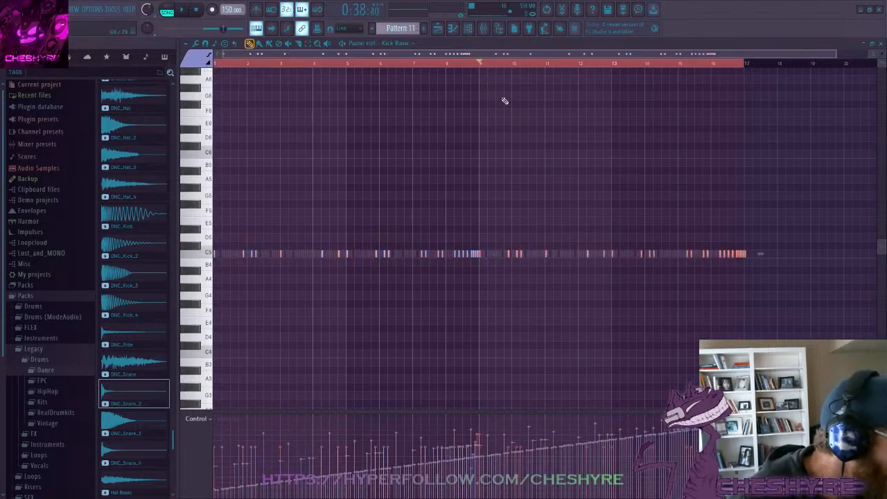
pyautogui.press('space')
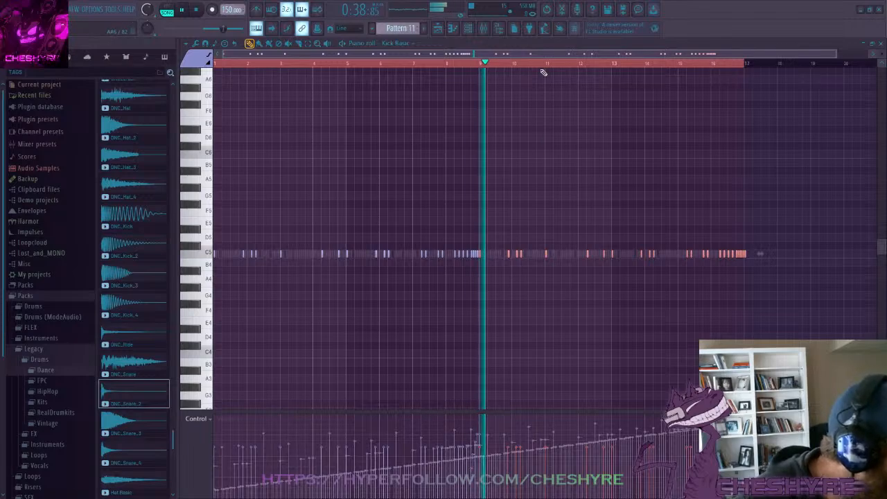
# Add kicks on beat 4 of bar 14 and the start of bar 15, and remove the surplus kick at bar 17
pyautogui.scroll(4, 545, 70)
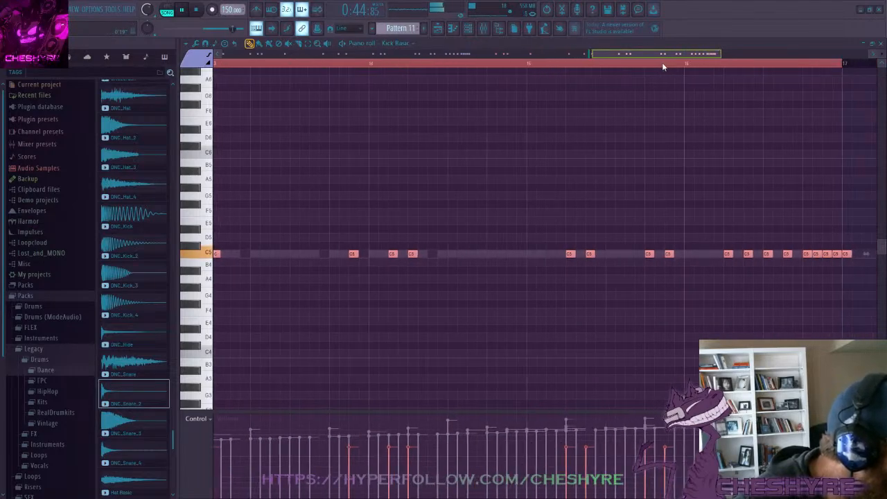
pyautogui.click(427, 256)
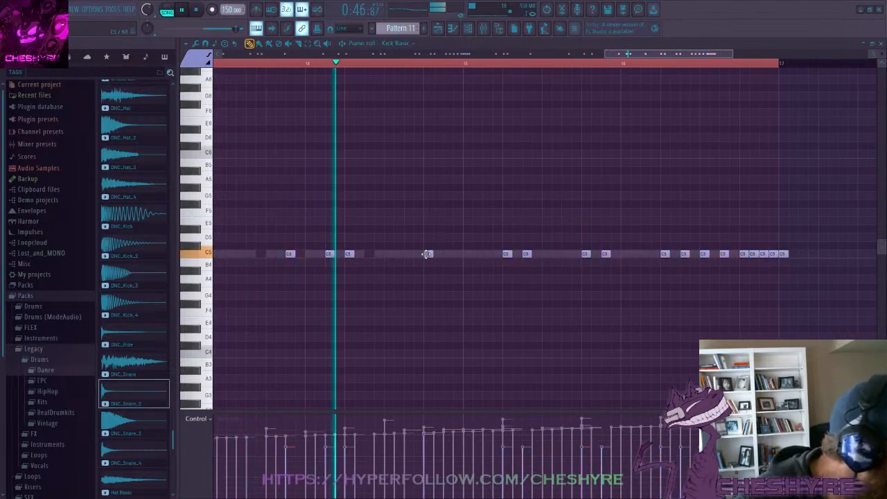
pyautogui.click(459, 254)
pyautogui.click(467, 255)
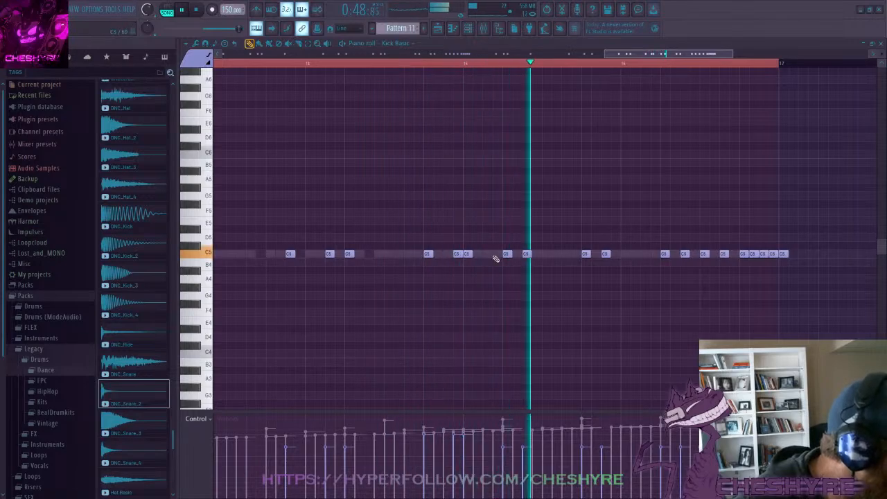
pyautogui.rightClick(457, 254)
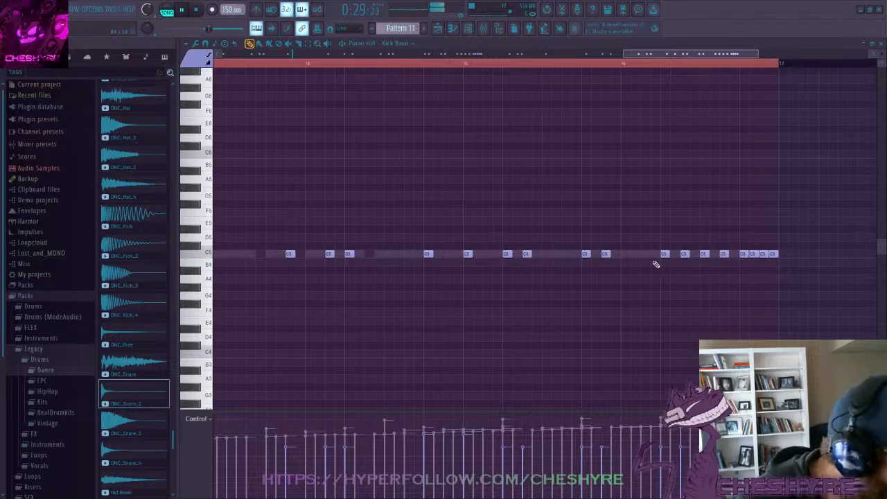
pyautogui.scroll(-3, 572, 70)
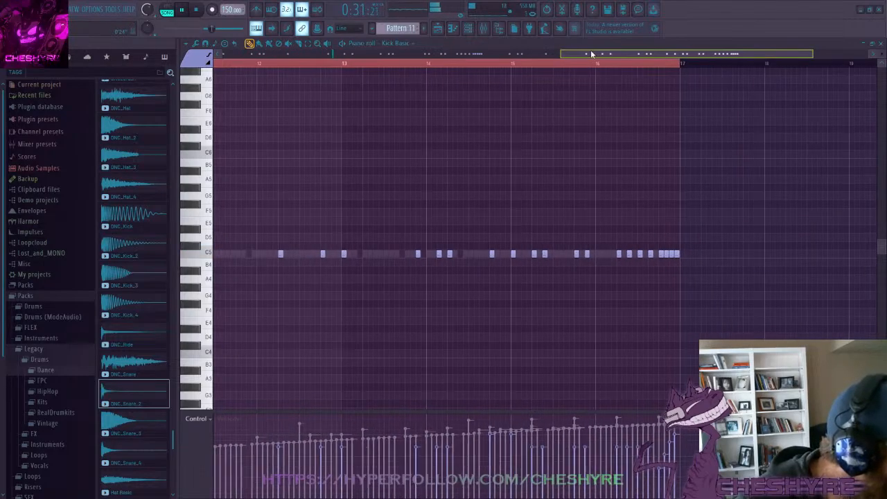
pyautogui.moveTo(591, 55); pyautogui.dragTo(409, 54)
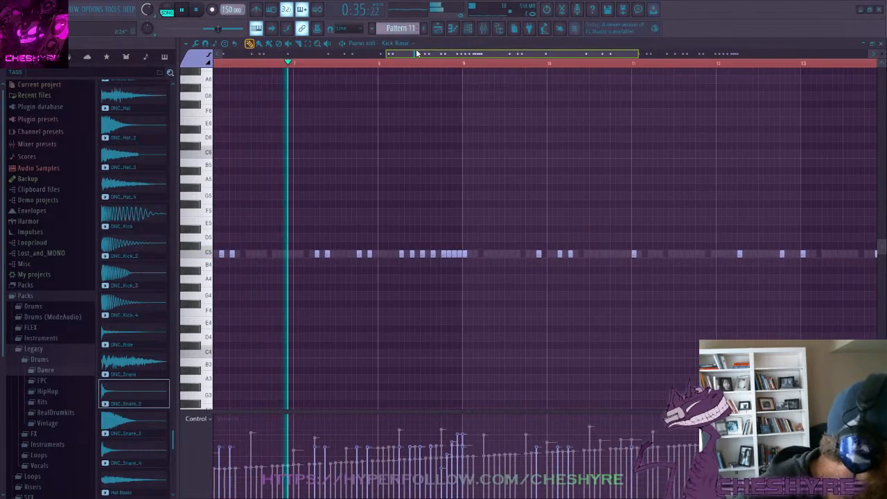
# Listen through the full 16-bar kick part, close its piano roll and stop playback
pyautogui.scroll(-3, 439, 62)
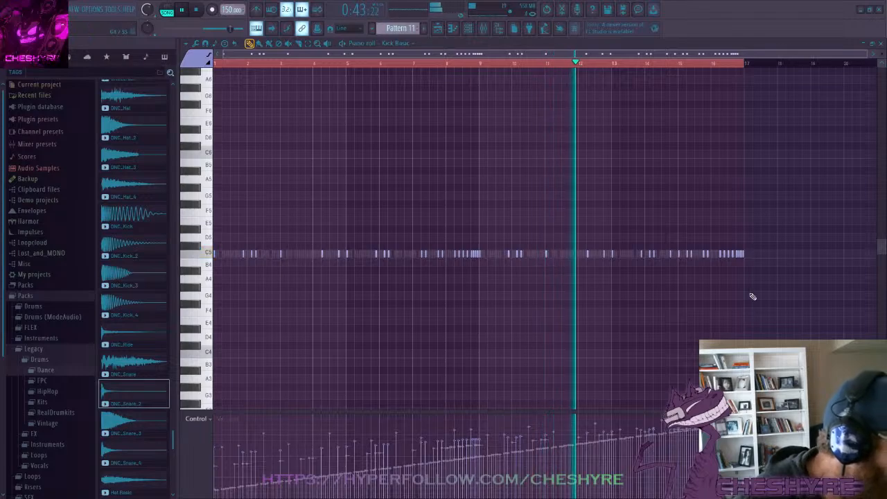
pyautogui.moveTo(673, 55); pyautogui.dragTo(755, 71)
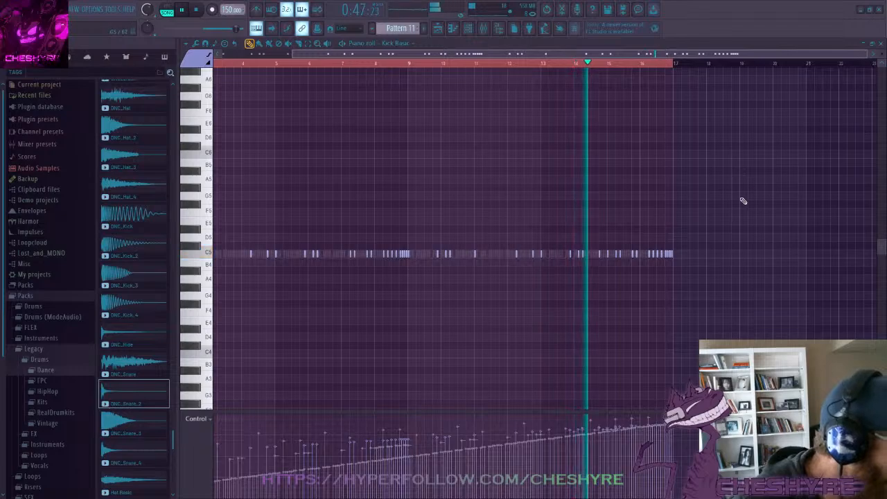
pyautogui.click(880, 44)
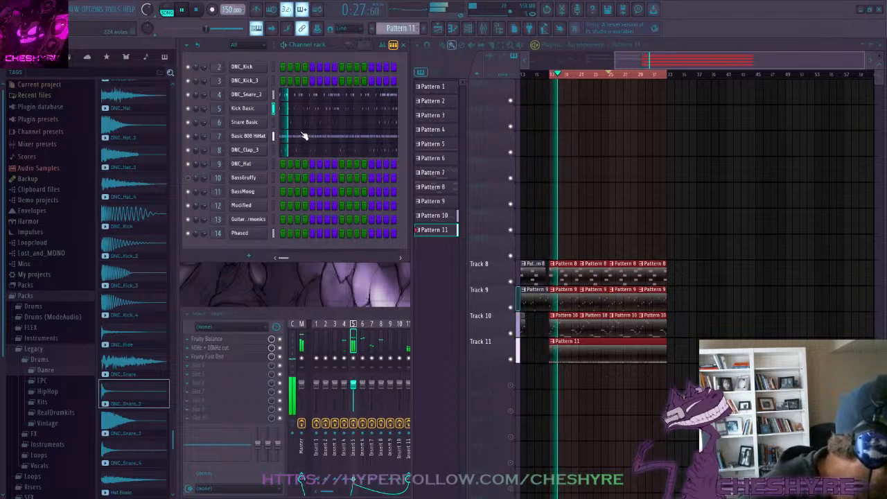
pyautogui.press('space')
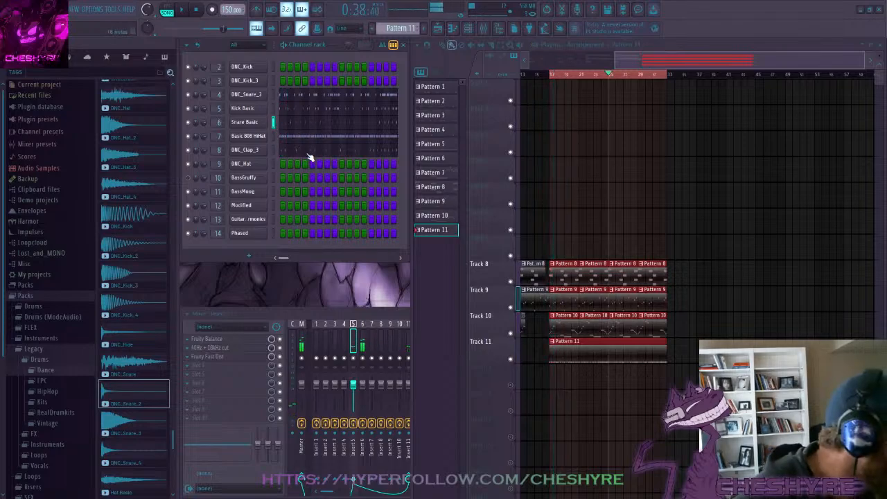
# Open the Snare Basic notes of Pattern 11 and play them back around bars 10 to 17
pyautogui.click(317, 123)
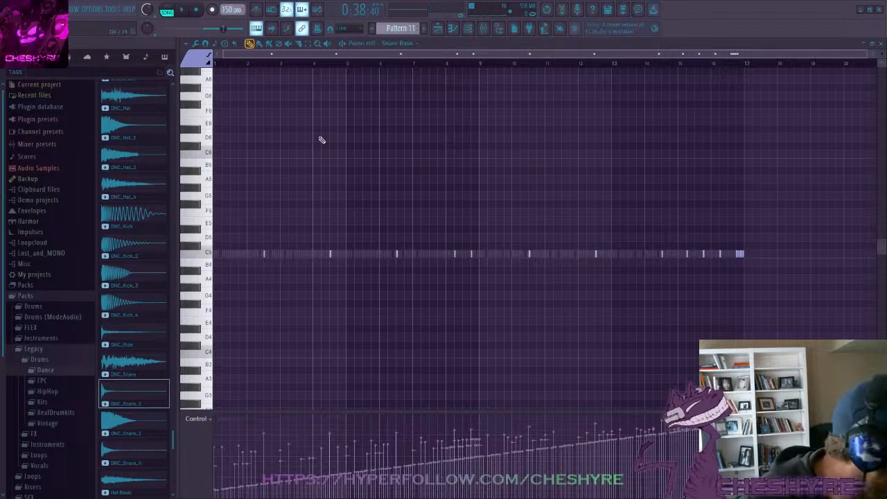
pyautogui.press('space')
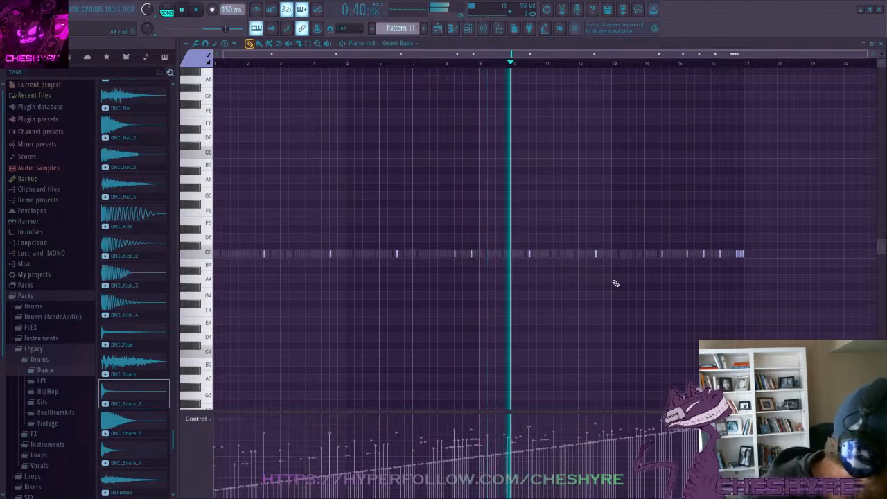
pyautogui.scroll(3, 629, 65)
pyautogui.moveTo(623, 54); pyautogui.dragTo(666, 60)
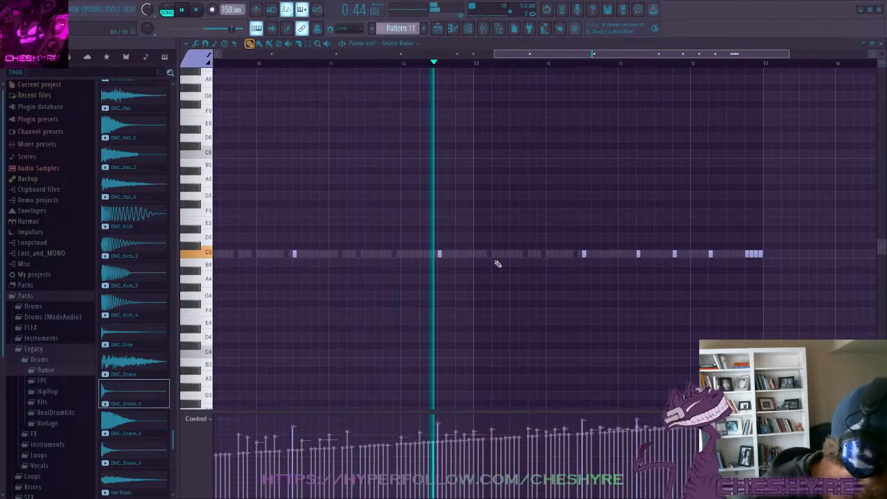
pyautogui.press('space')
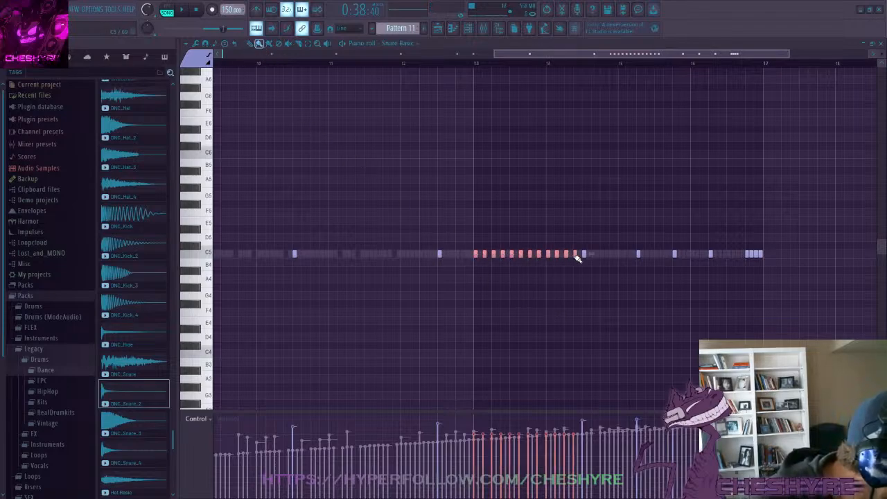
# Paint a continuous run of sixteenth-note C5 snares from bar 13 up to bar 17, filling around the existing hits
pyautogui.scroll(3, 481, 65)
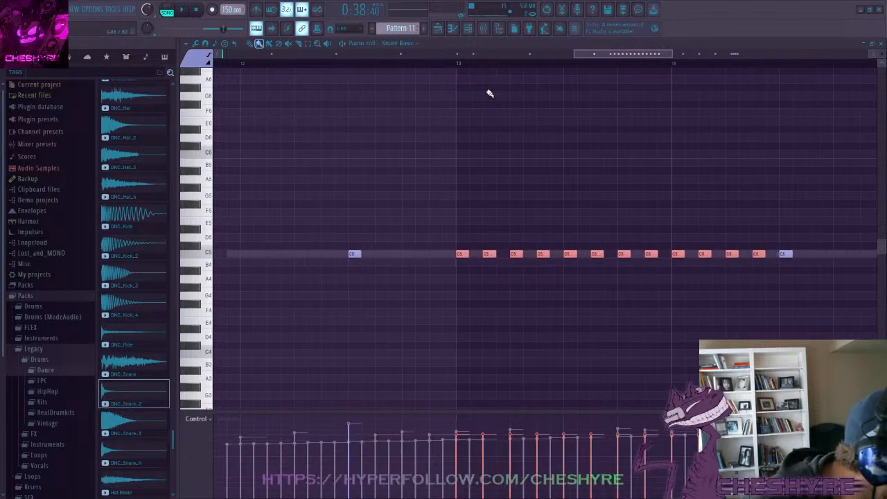
pyautogui.scroll(-2, 593, 69)
pyautogui.moveTo(520, 255); pyautogui.dragTo(881, 255)
pyautogui.moveTo(652, 55); pyautogui.dragTo(774, 81)
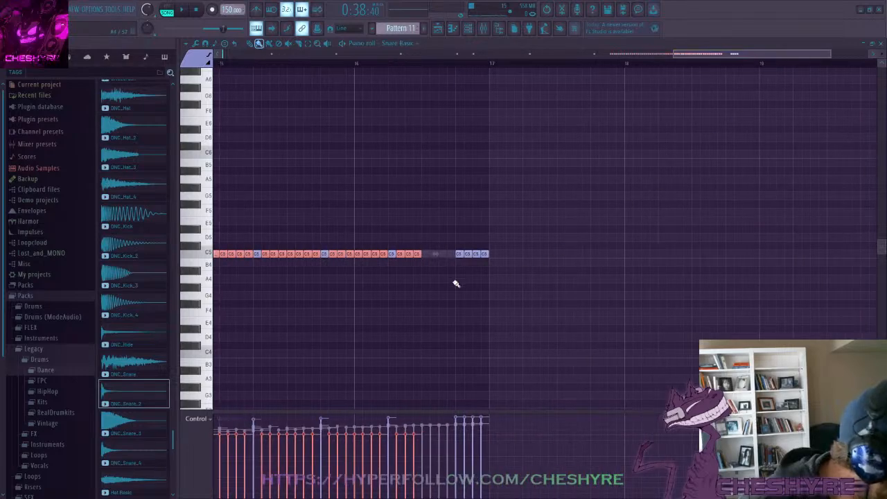
pyautogui.moveTo(688, 55); pyautogui.dragTo(587, 68)
pyautogui.scroll(-2, 586, 63)
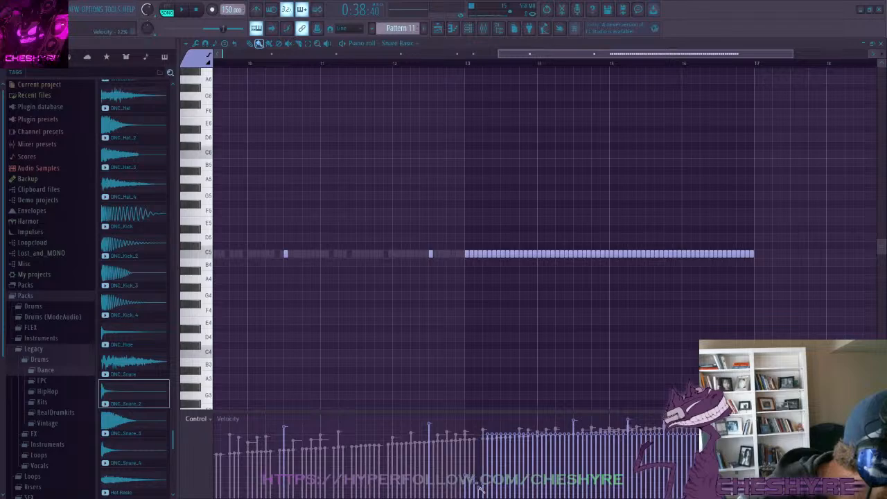
# Ramp the snare run's velocities upward from low at bar 13 to high at bar 17, audition it and close the piano roll
pyautogui.moveTo(467, 489); pyautogui.dragTo(510, 480)
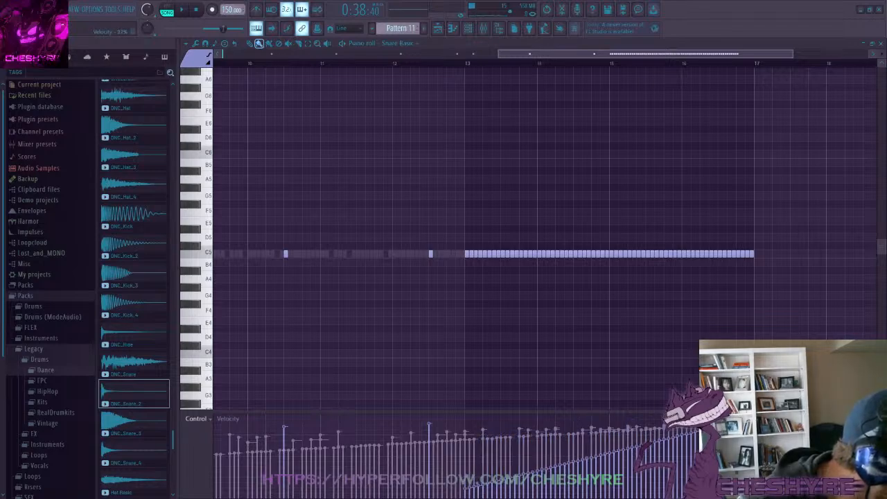
pyautogui.scroll(-3, 613, 67)
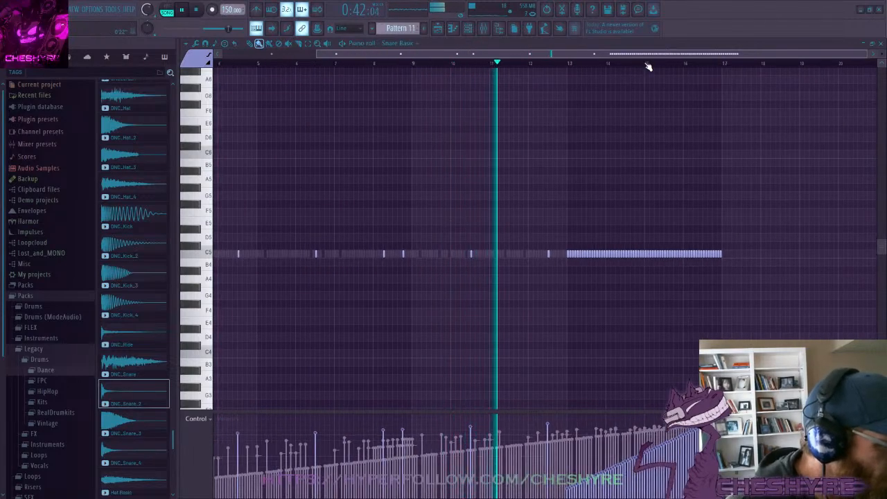
pyautogui.scroll(-1, 645, 66)
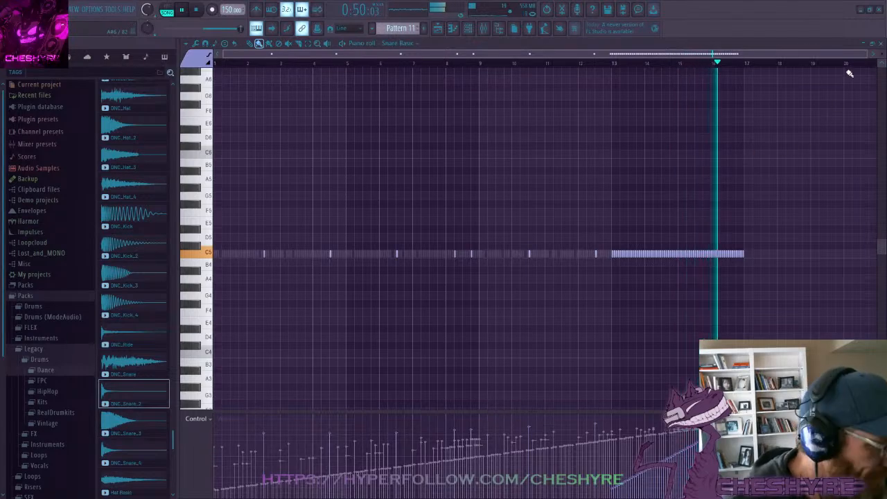
pyautogui.click(881, 44)
pyautogui.press('space')
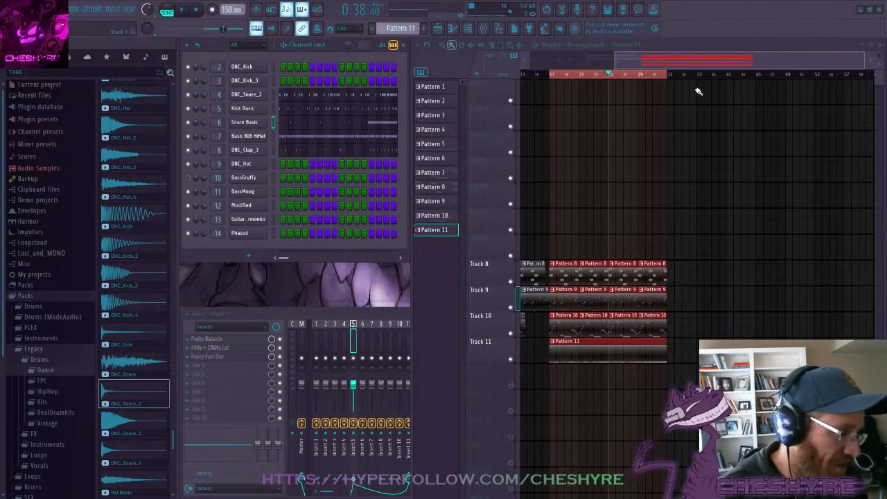
# Clear the playlist's time selection and play the arrangement from the start into the build-up section
pyautogui.hscroll(-3, 690, 78)
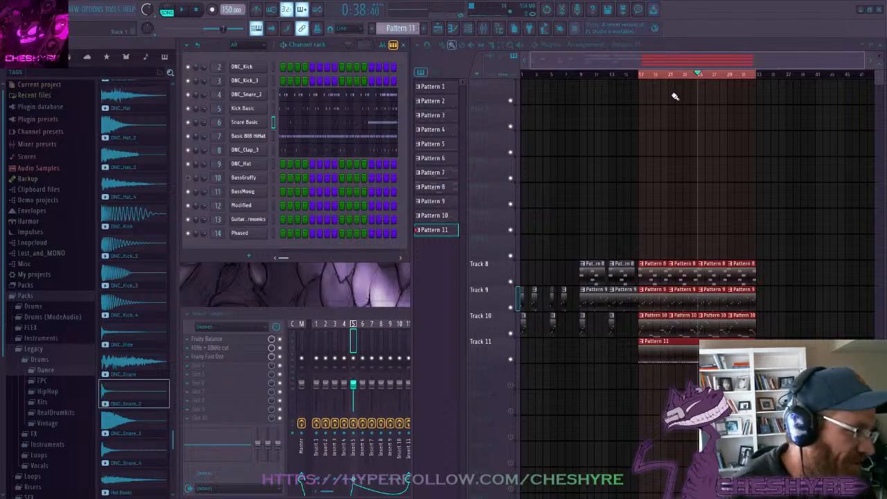
pyautogui.click(640, 76)
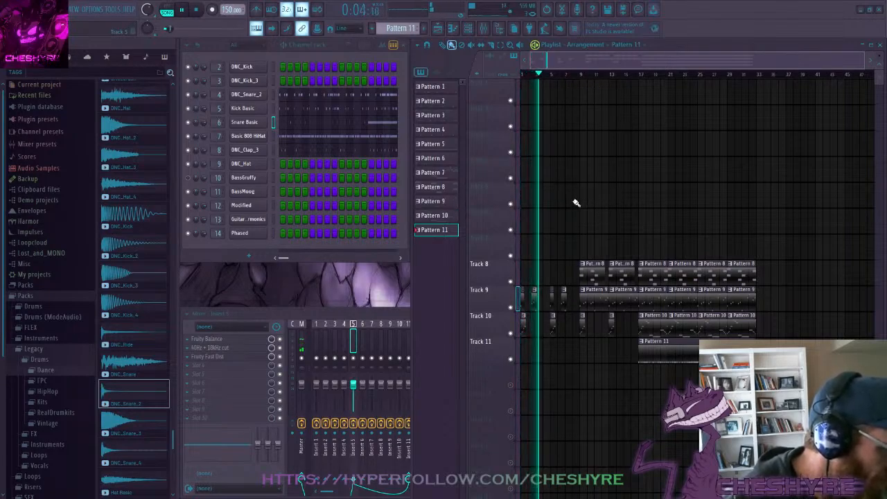
pyautogui.scroll(-3, 576, 203)
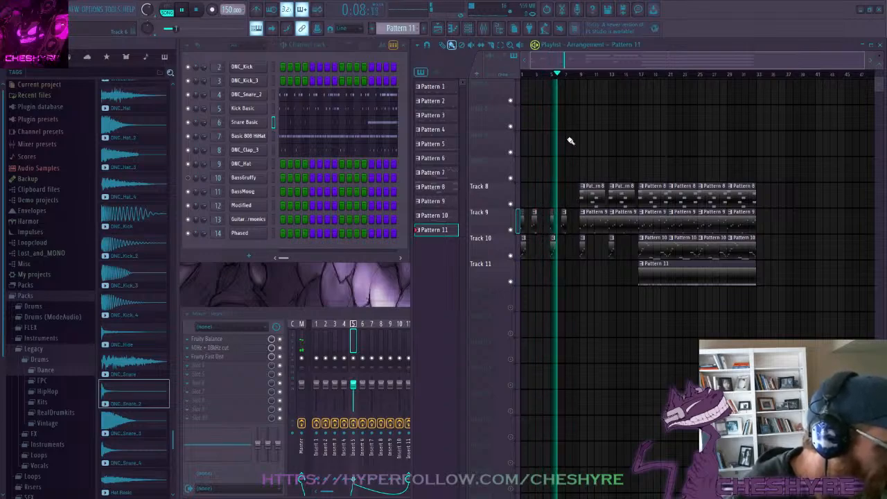
pyautogui.scroll(1, 550, 80)
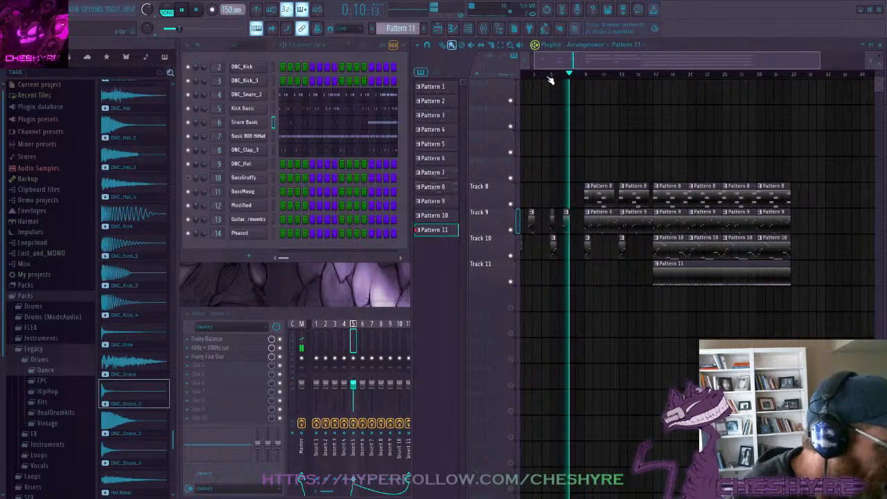
pyautogui.scroll(-1, 550, 79)
pyautogui.scroll(1, 554, 98)
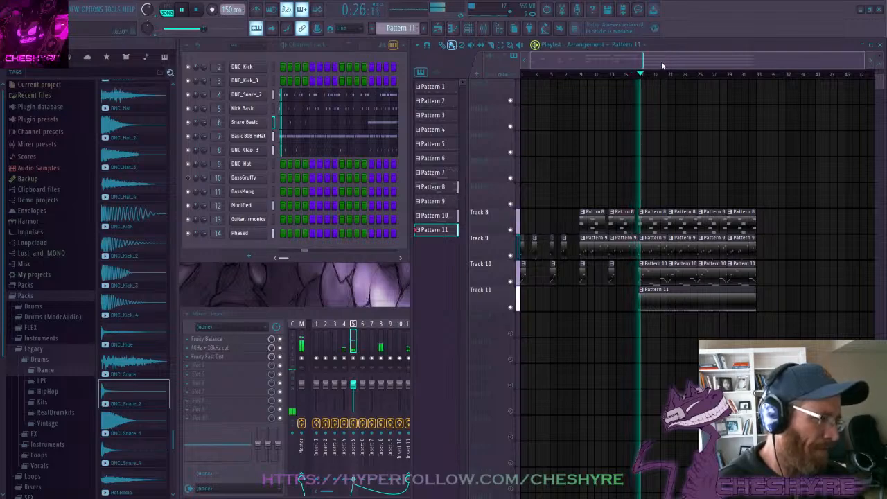
# Check Patterns 2 and 8, then place four Pattern 7 clips in a row on Track 7 from bar 33 to bar 49
pyautogui.moveTo(662, 64); pyautogui.dragTo(758, 63)
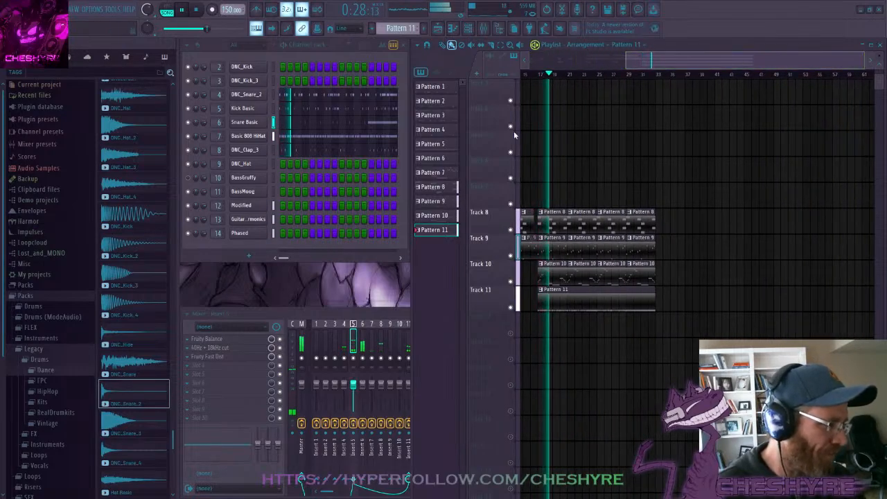
pyautogui.click(446, 102)
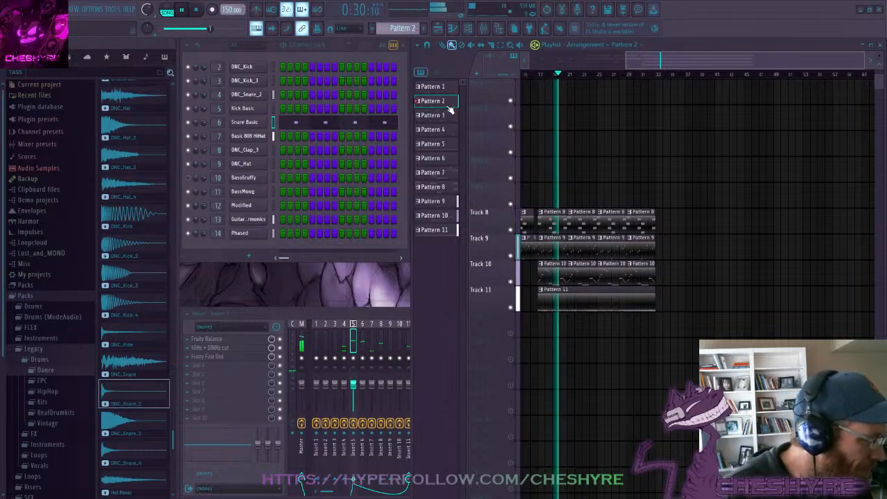
pyautogui.click(451, 187)
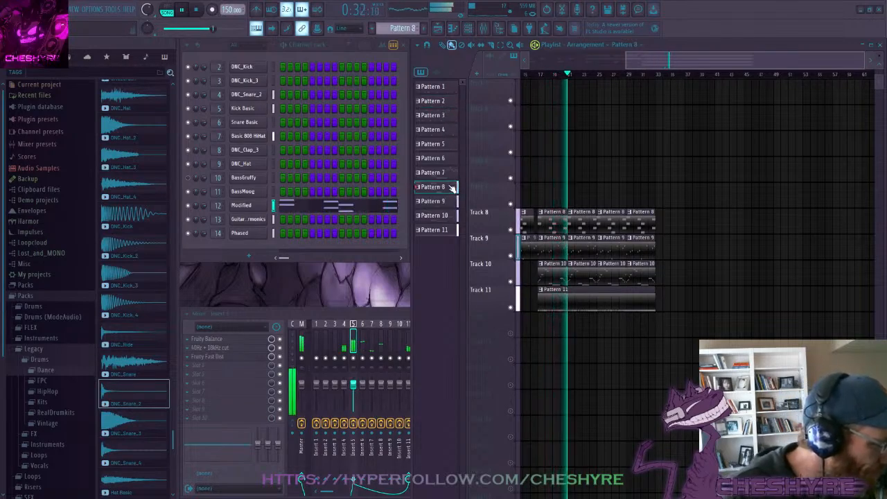
pyautogui.click(449, 171)
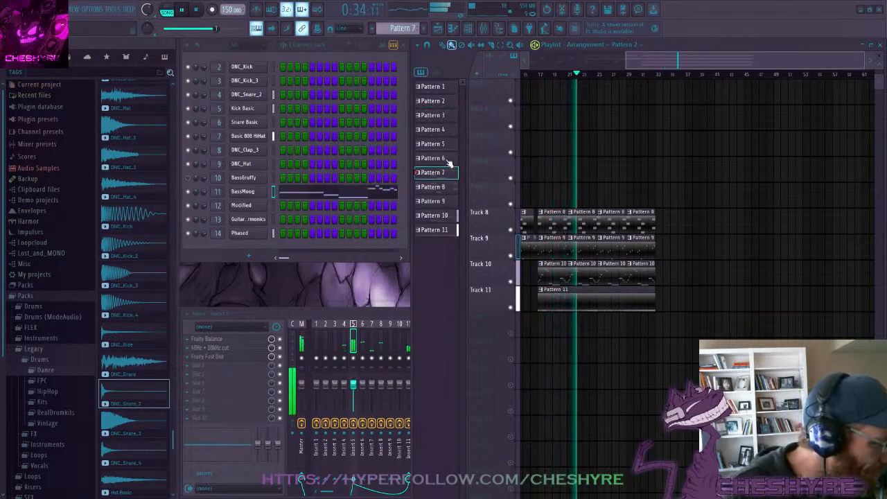
pyautogui.click(658, 196)
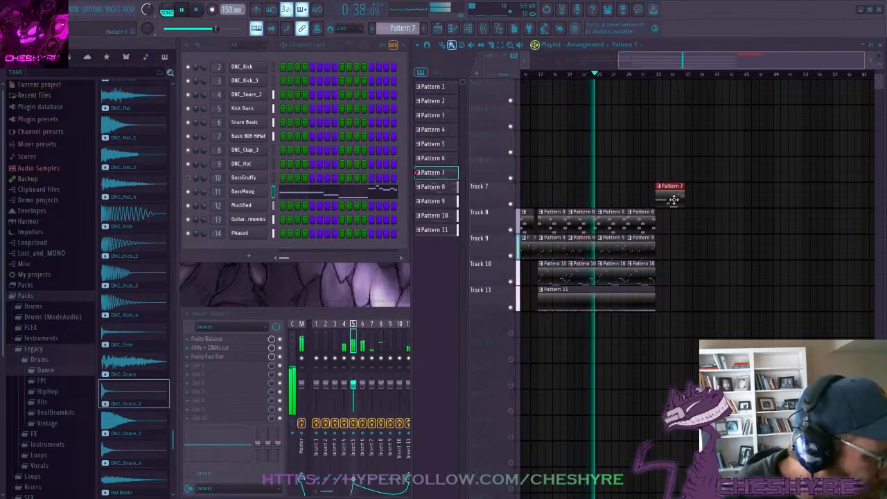
pyautogui.moveTo(674, 200); pyautogui.dragTo(771, 201)
# Fill bars 33 to 49 with four Pattern 1 clips on Track 3 and four Pattern 2 clips on Track 4
pyautogui.click(437, 87)
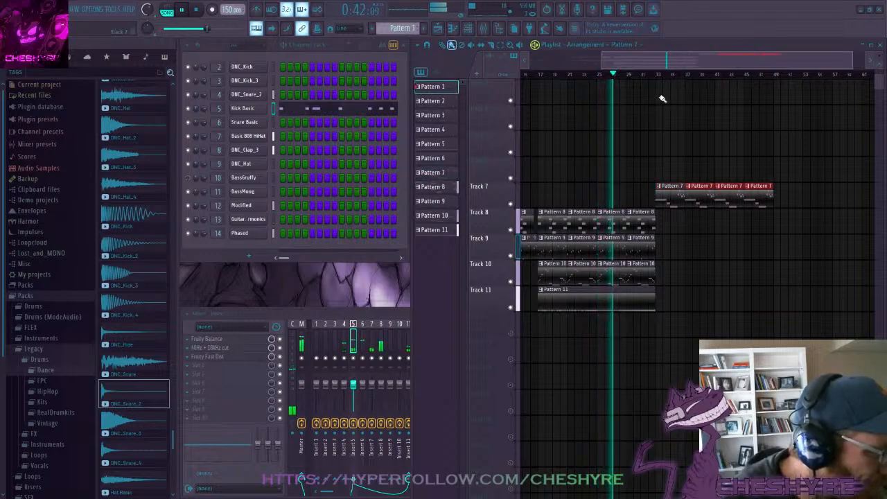
pyautogui.moveTo(662, 99); pyautogui.dragTo(747, 99)
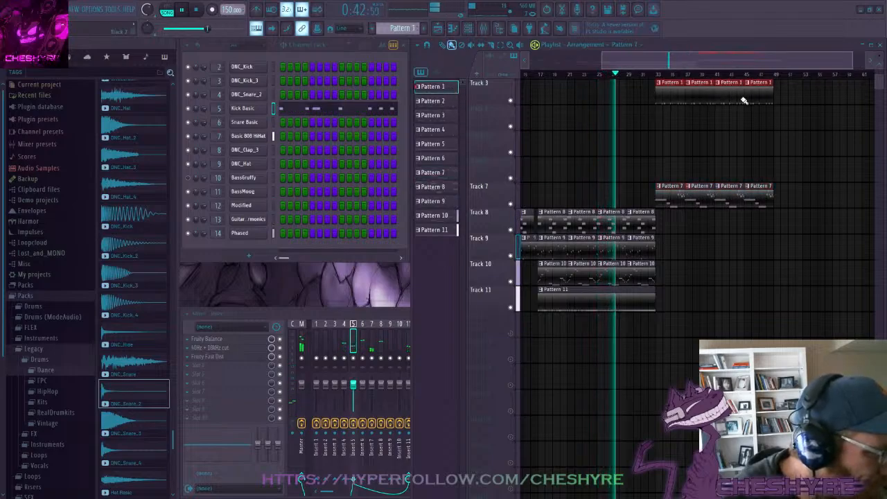
pyautogui.click(448, 105)
pyautogui.moveTo(659, 113)
pyautogui.mouseDown()
pyautogui.moveTo(717, 122)
pyautogui.moveTo(759, 117)
pyautogui.mouseUp()
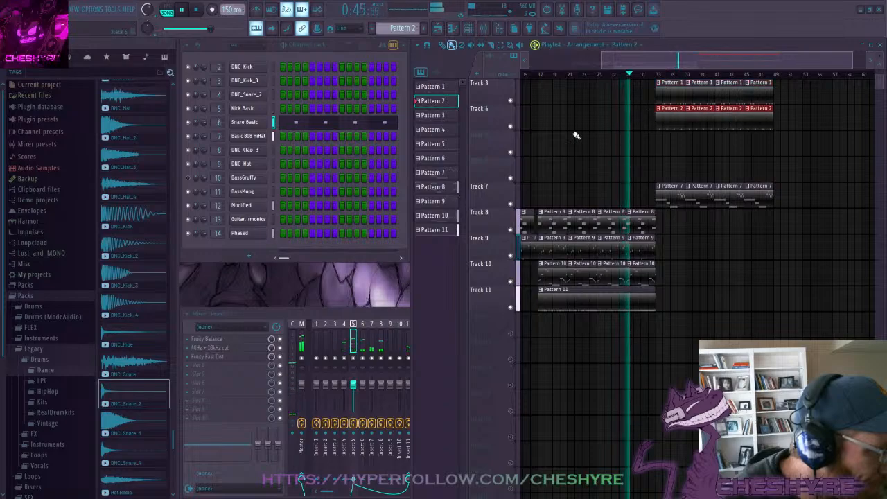
# Fill bars 33 to 49 with four Pattern 3 clips on Track 5 and four Pattern 4 clips on Track 6
pyautogui.click(447, 116)
pyautogui.moveTo(655, 142); pyautogui.dragTo(771, 143)
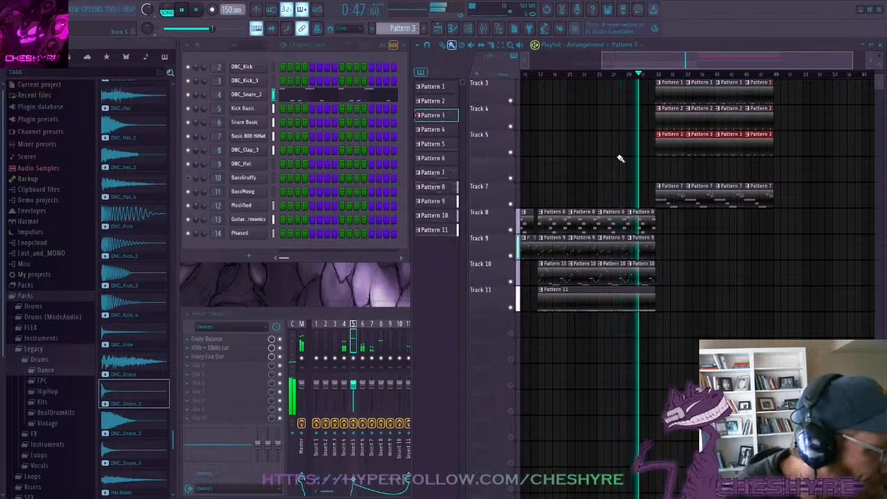
pyautogui.click(448, 131)
pyautogui.moveTo(659, 161); pyautogui.dragTo(763, 173)
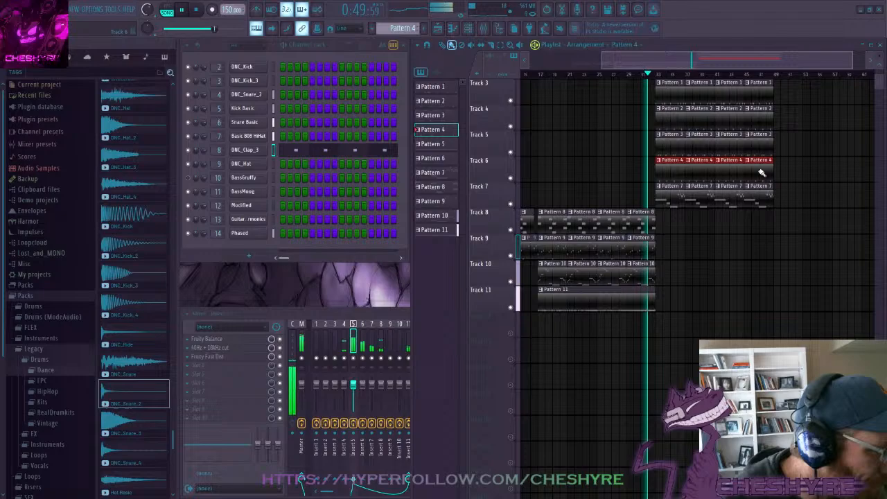
# Fill bars 33 to 49 with four Pattern 5 clips on Track 8 and four Pattern 6 clips on Track 9
pyautogui.click(448, 145)
pyautogui.moveTo(660, 221); pyautogui.dragTo(752, 229)
pyautogui.click(447, 161)
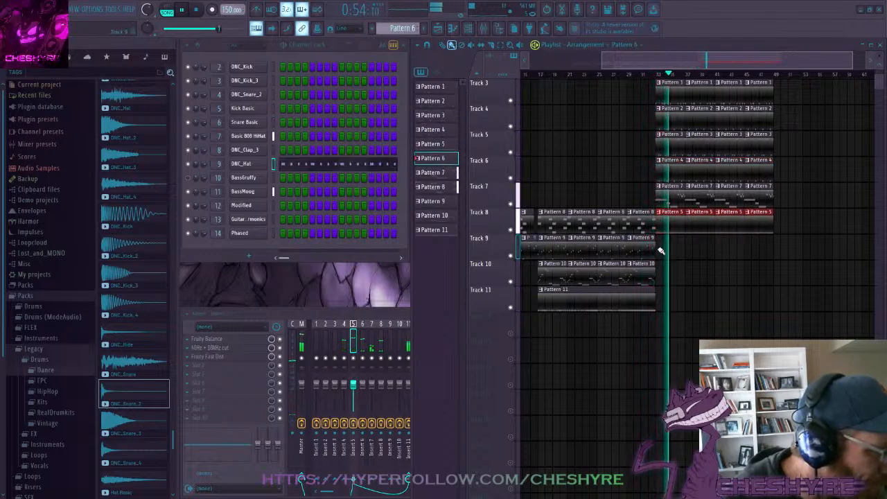
pyautogui.moveTo(660, 251); pyautogui.dragTo(759, 252)
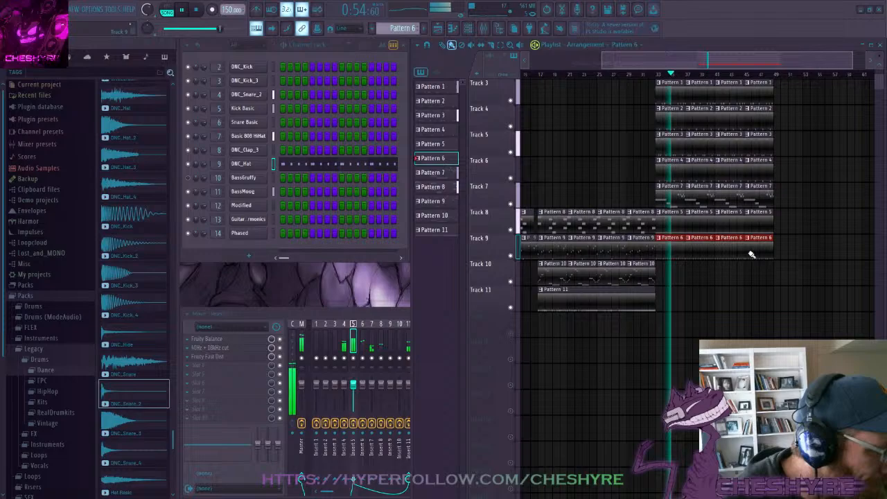
# Make Pattern 7 the active pattern and bring the mixer to the front while the new section plays
pyautogui.click(445, 173)
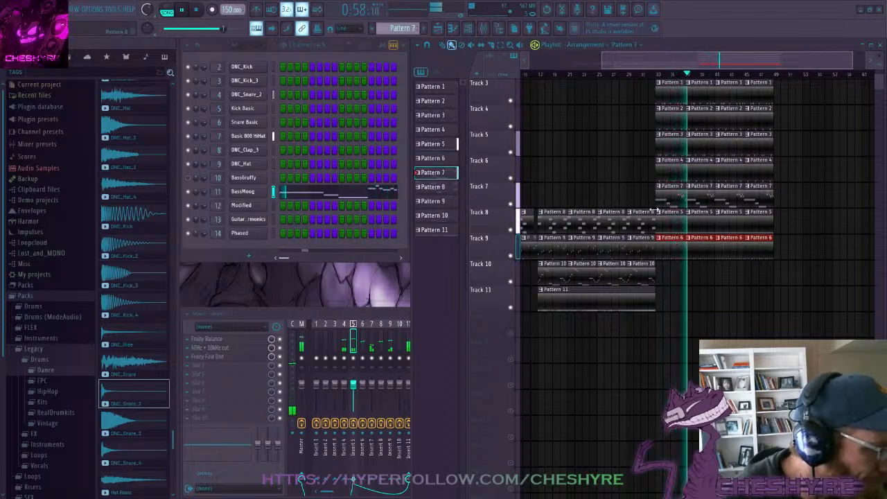
pyautogui.moveTo(645, 65); pyautogui.dragTo(618, 68)
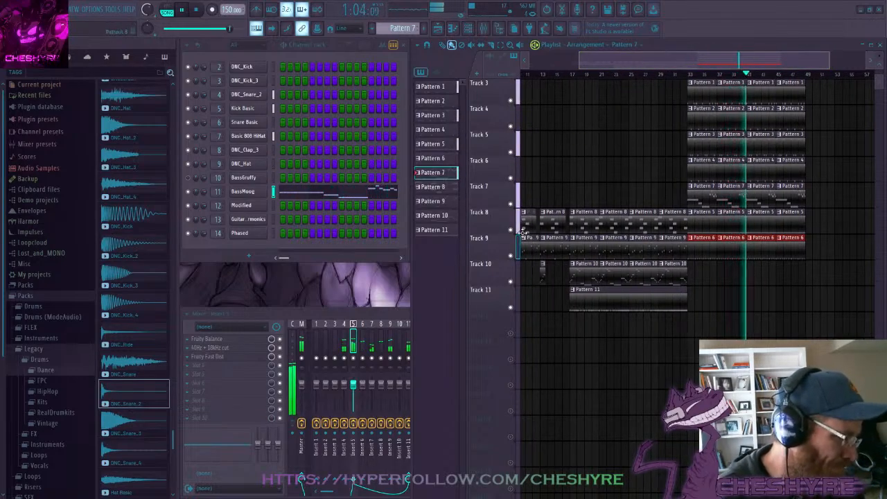
pyautogui.click(355, 339)
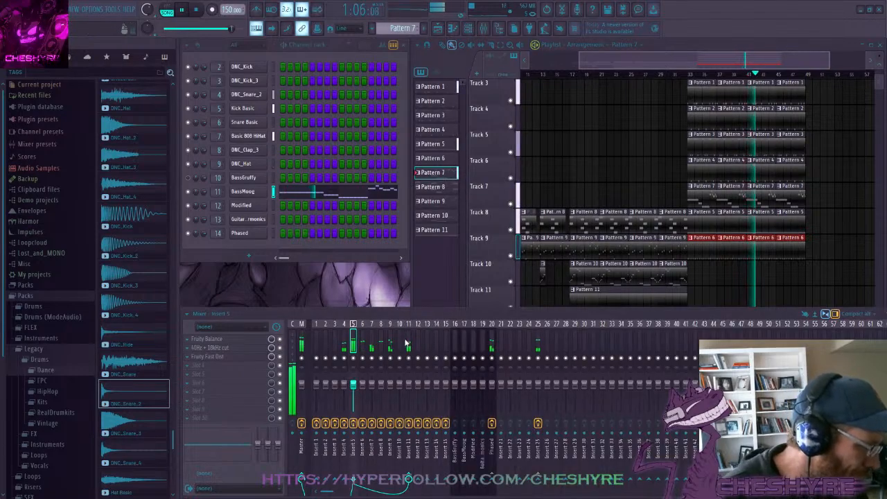
# Audition the transition into the full section at bar 33, restarting playback from a few bars before it
pyautogui.click(409, 340)
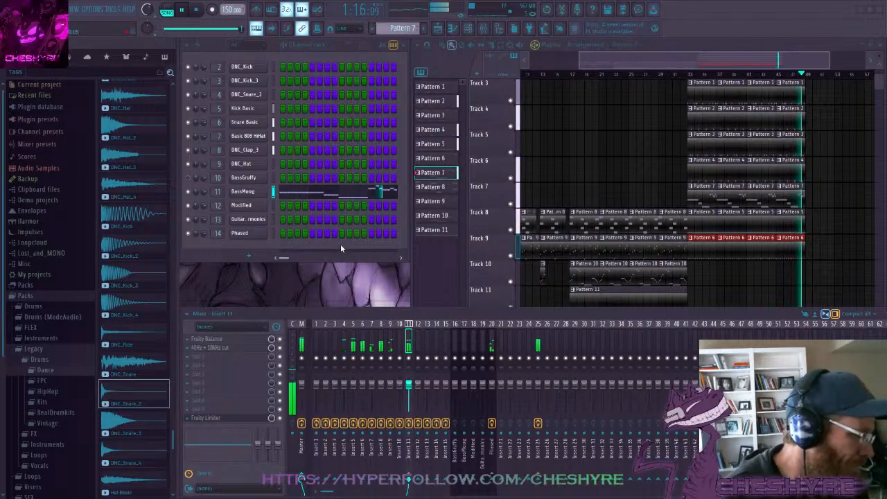
pyautogui.press('space')
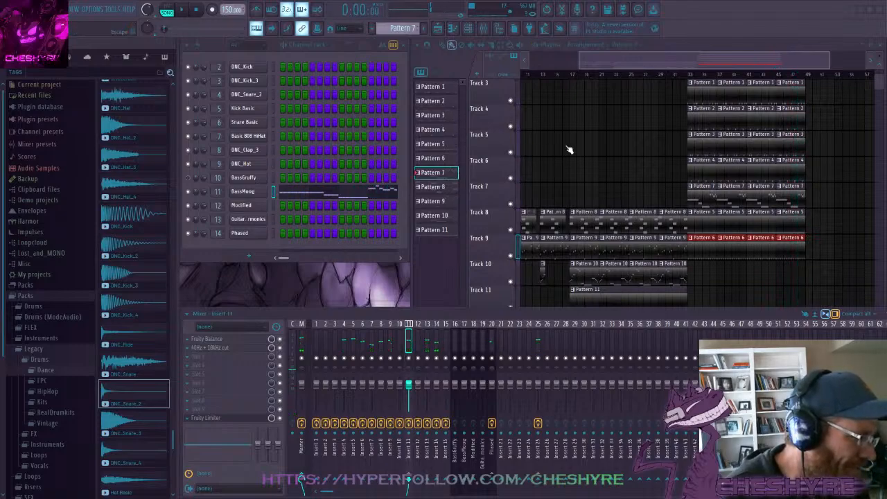
pyautogui.click(666, 75)
pyautogui.press('space')
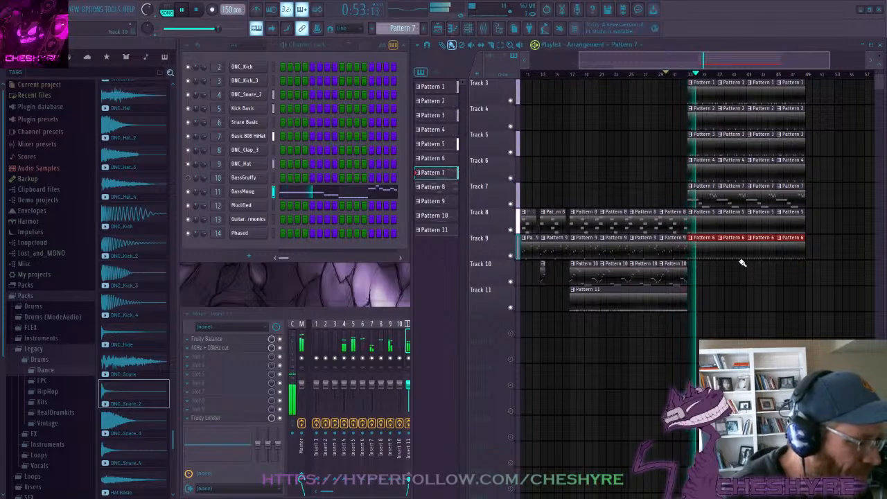
pyautogui.press('space')
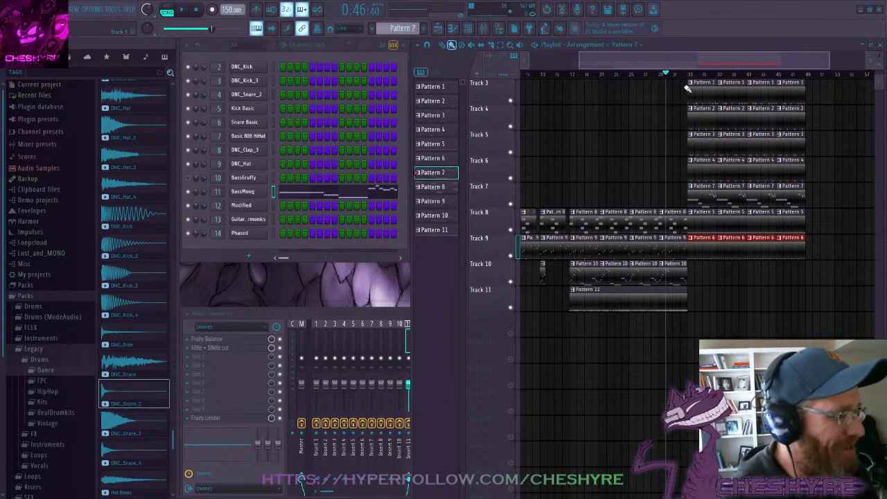
pyautogui.press('space')
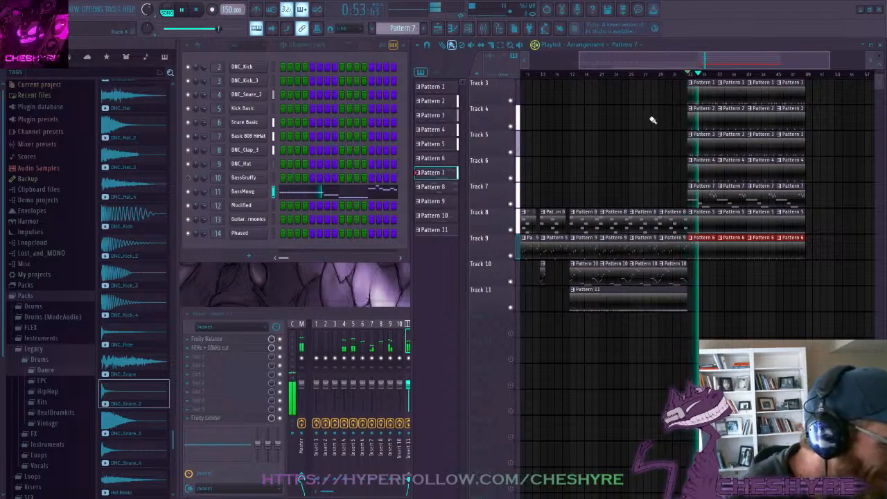
pyautogui.click(685, 74)
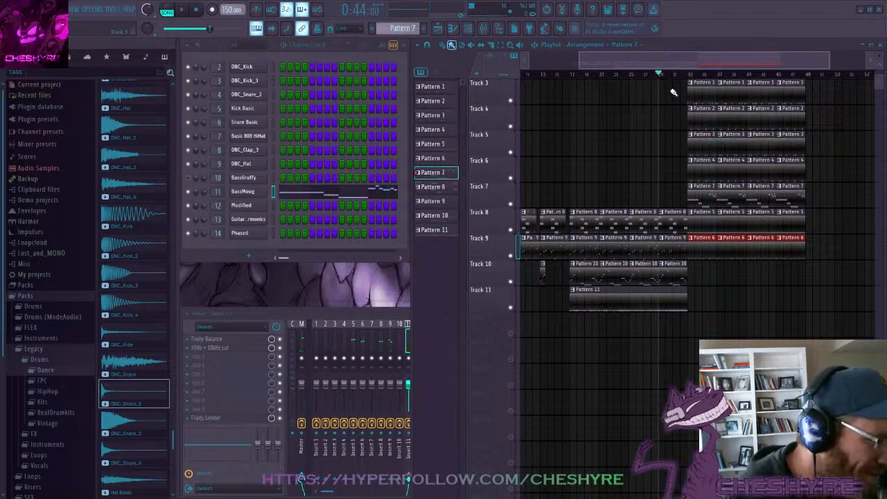
pyautogui.press('space')
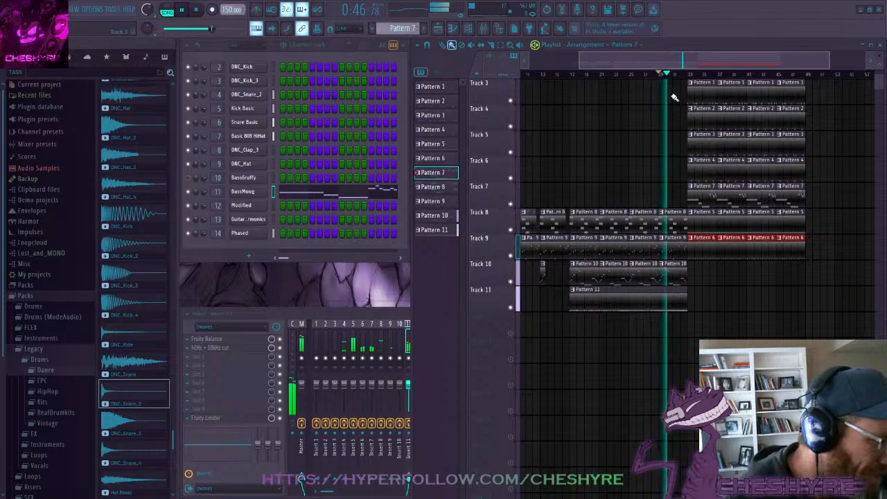
# Move the Pattern 1, 2, 3 and 4 clips from bars 33 to 49 so that they start at bar 49
pyautogui.scroll(-3, 675, 98)
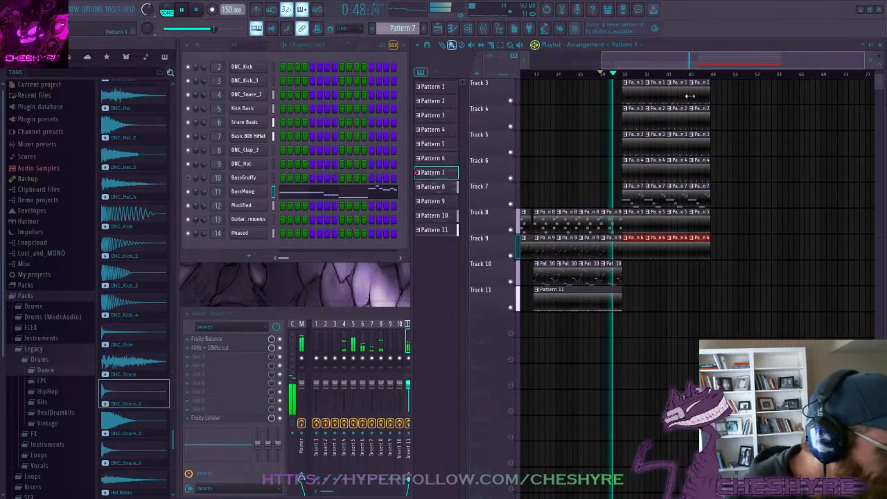
pyautogui.moveTo(719, 80); pyautogui.dragTo(637, 176)
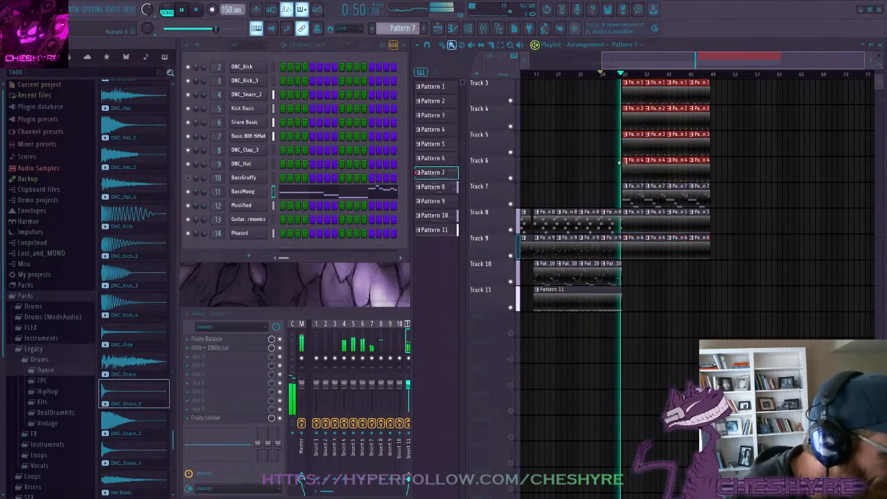
pyautogui.moveTo(633, 84); pyautogui.dragTo(720, 118)
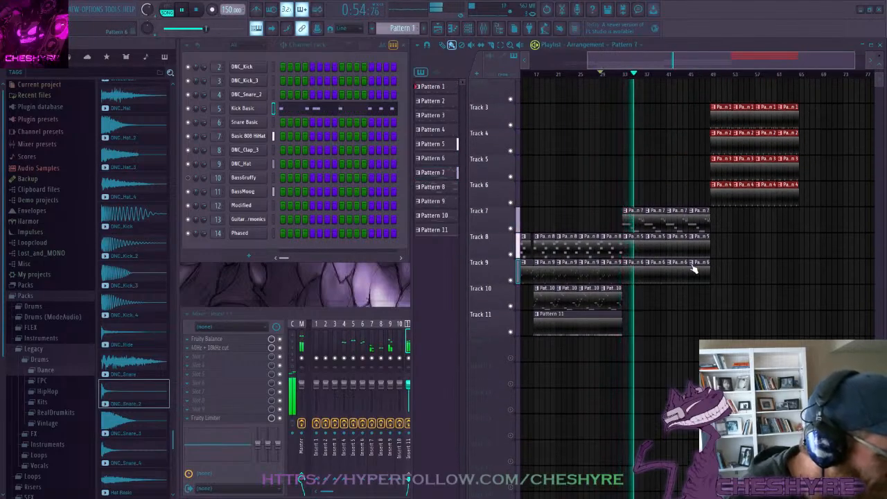
pyautogui.moveTo(719, 233); pyautogui.dragTo(632, 280)
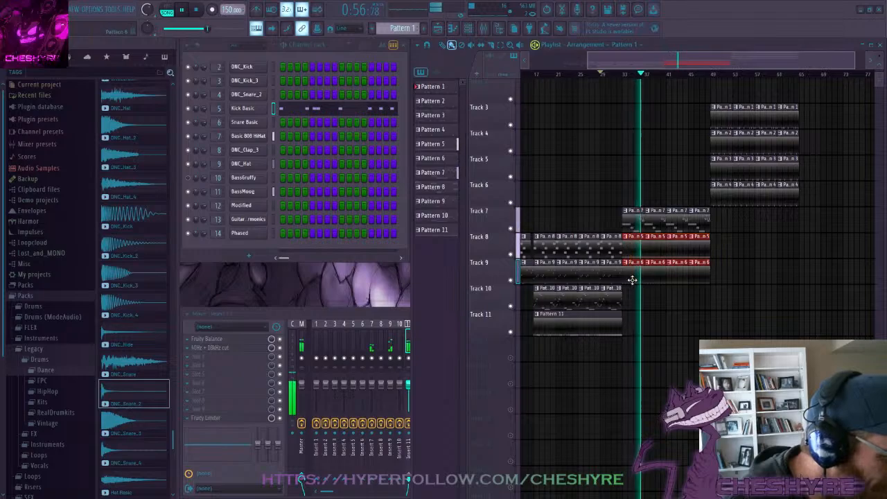
pyautogui.click(733, 246)
pyautogui.rightClick(743, 241)
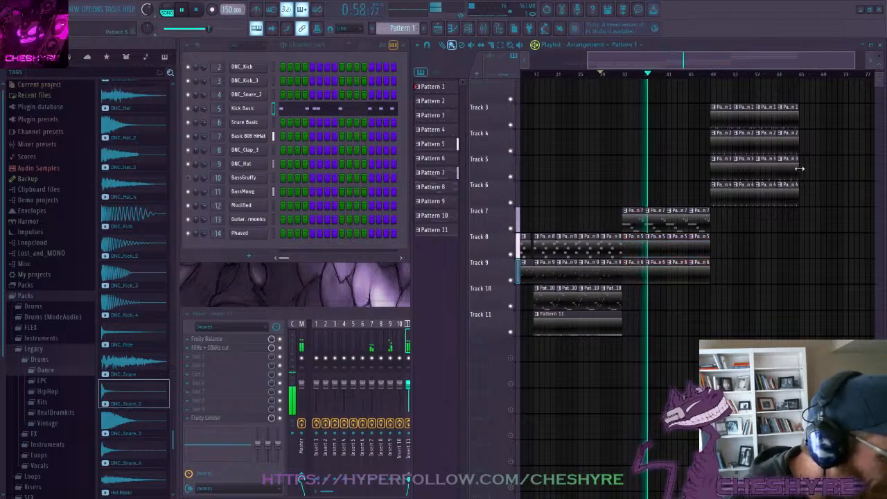
# Stagger the drum entries by adding two Pattern 3 and two Pattern 4 clips from bar 41 and one Pattern 2 clip at bar 45
pyautogui.click(725, 171)
pyautogui.moveTo(670, 177)
pyautogui.mouseDown()
pyautogui.moveTo(696, 174)
pyautogui.moveTo(694, 195)
pyautogui.mouseUp()
pyautogui.click(725, 196)
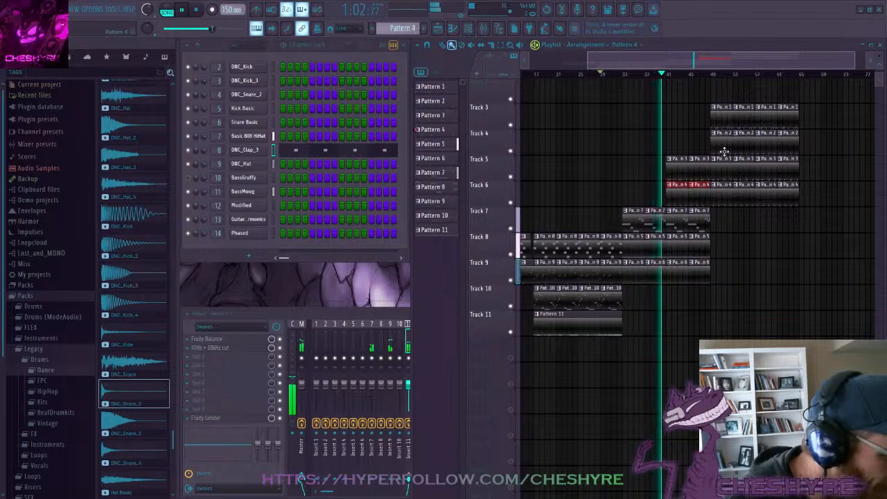
pyautogui.click(725, 151)
pyautogui.click(691, 147)
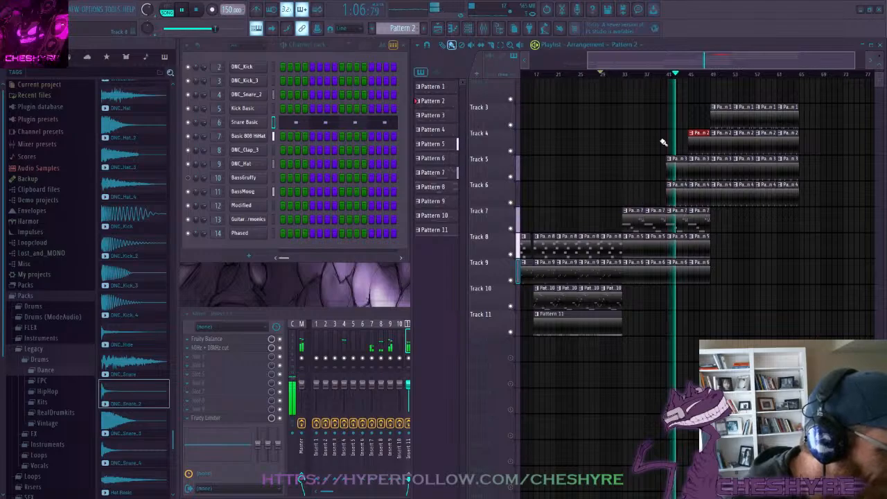
# Continue Patterns 7, 5 and 6 on Tracks 7, 8 and 9 from bar 49 to 65 with four clips each
pyautogui.click(702, 224)
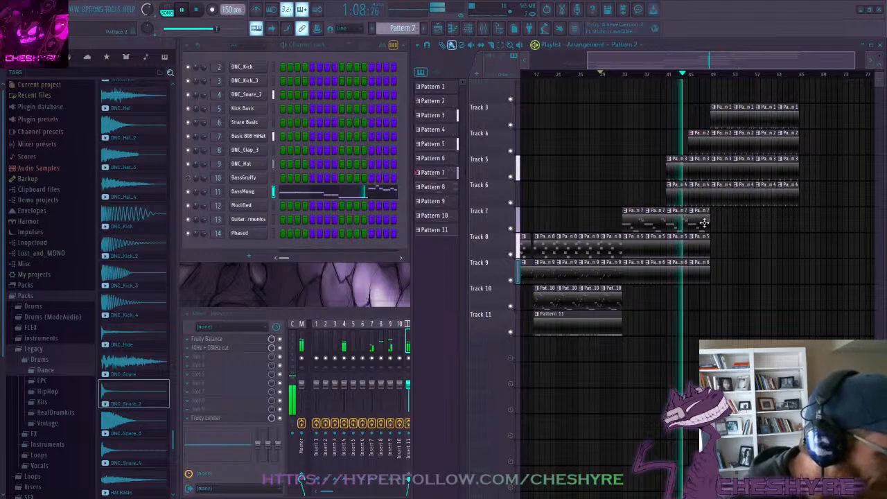
pyautogui.moveTo(716, 223); pyautogui.dragTo(786, 222)
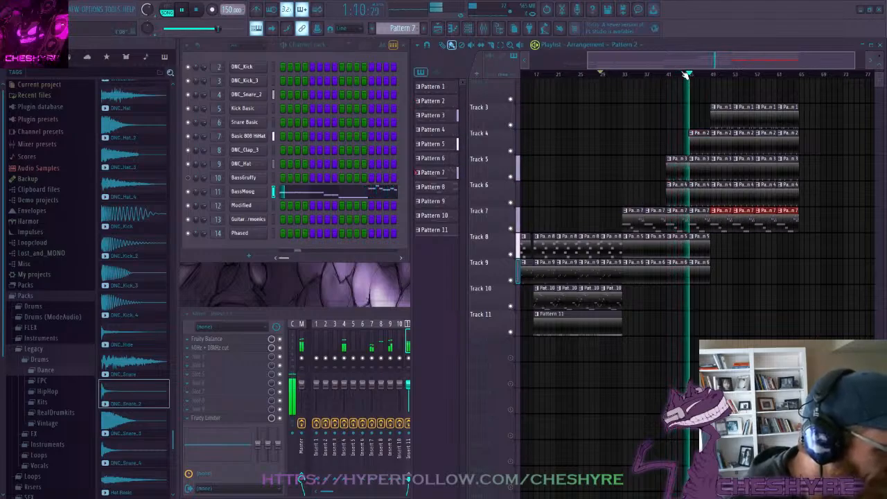
pyautogui.scroll(-2, 683, 74)
pyautogui.moveTo(678, 59); pyautogui.dragTo(695, 62)
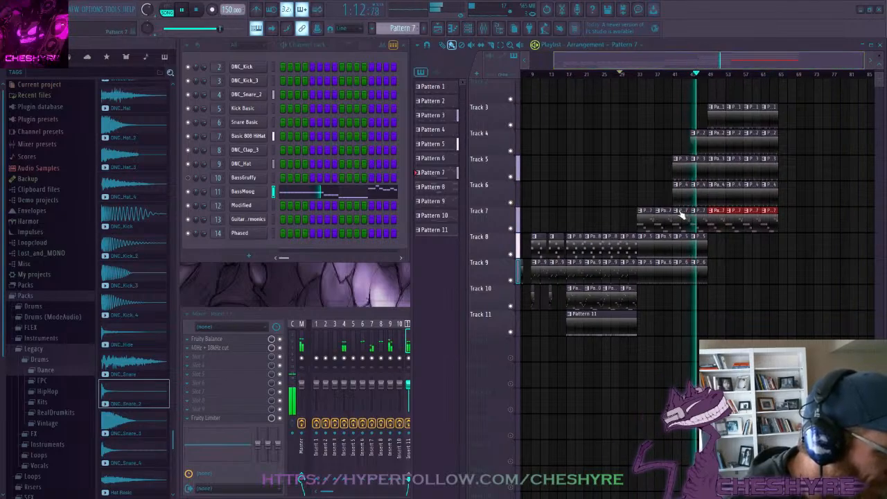
pyautogui.click(696, 239)
pyautogui.click(714, 251)
pyautogui.moveTo(714, 251); pyautogui.dragTo(763, 252)
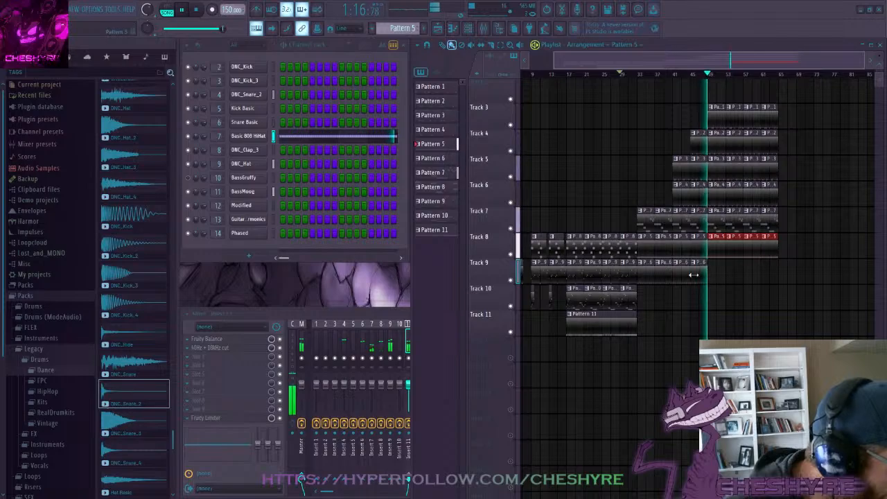
pyautogui.moveTo(710, 263); pyautogui.dragTo(768, 274)
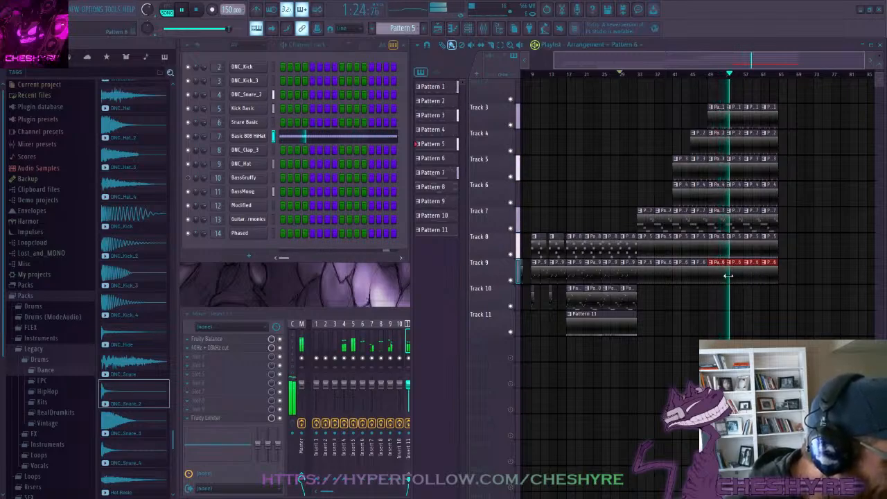
# Return the song position to the beginning and audition the intro with its first bars enlarged
pyautogui.press('space')
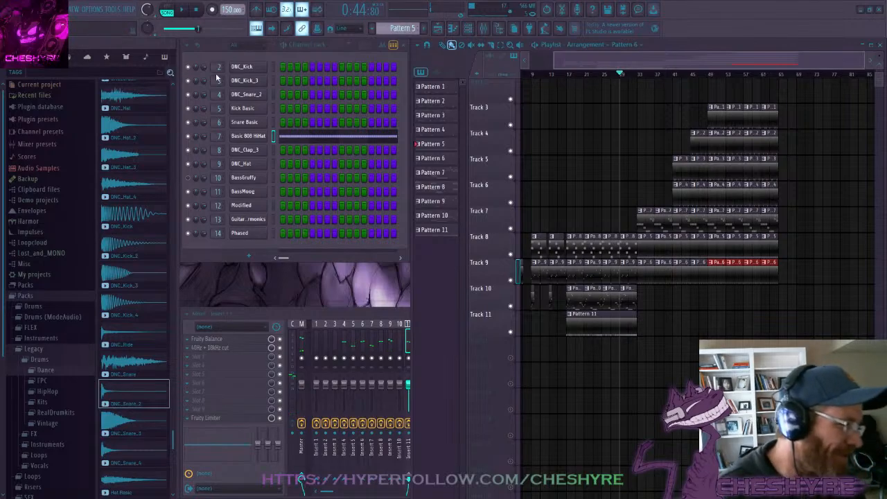
pyautogui.click(197, 10)
pyautogui.moveTo(558, 66); pyautogui.dragTo(533, 66)
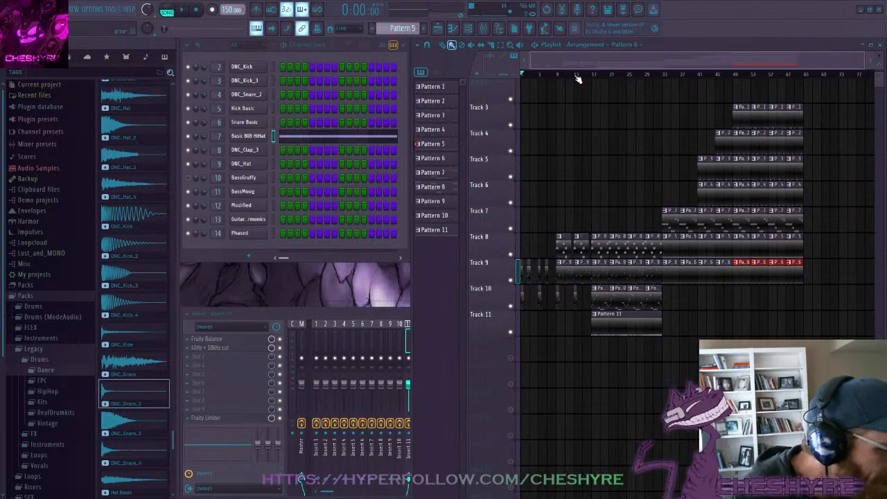
pyautogui.scroll(-1, 575, 82)
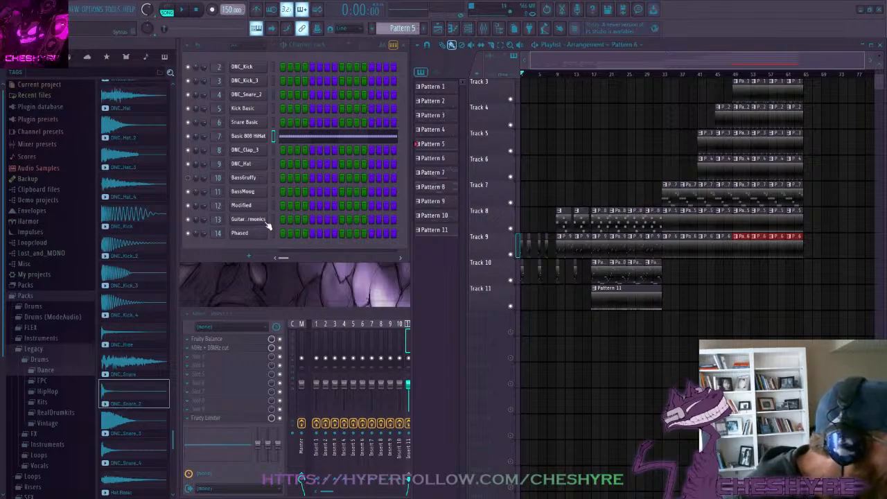
pyautogui.press('space')
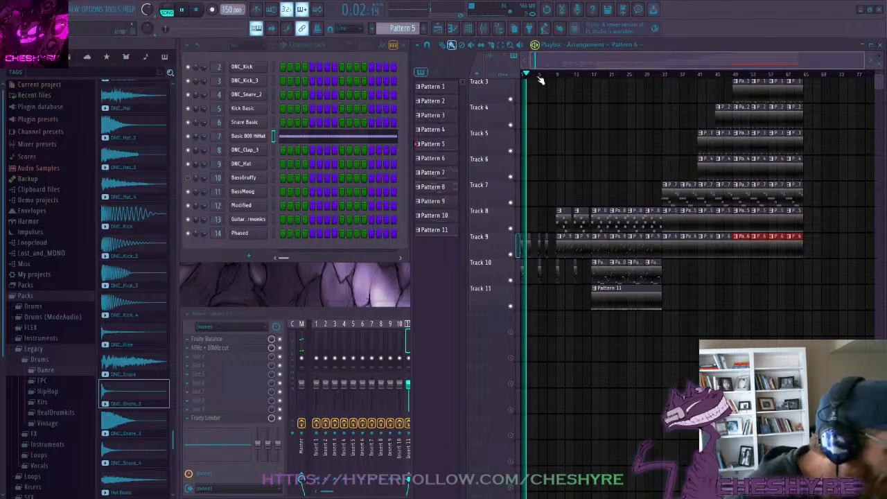
pyautogui.scroll(5, 541, 77)
pyautogui.press('space')
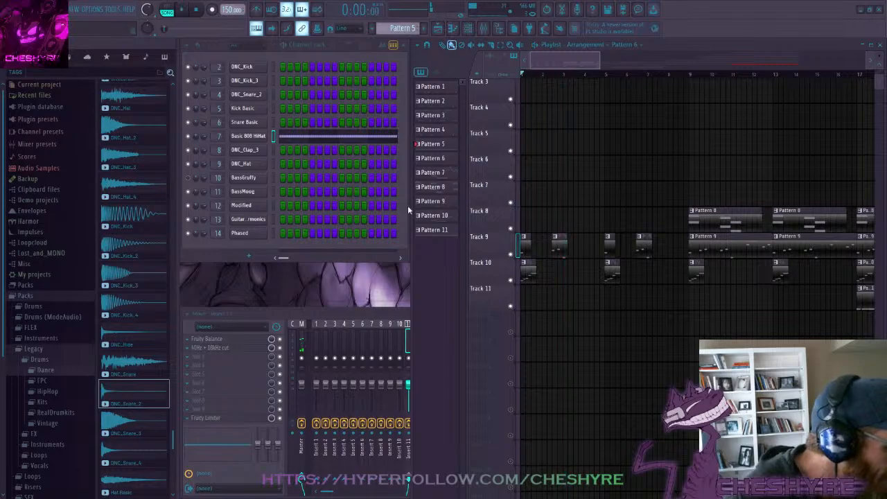
# Make Pattern 9 active from its intro clip and clone the Guitar Harmonics channel
pyautogui.click(527, 265)
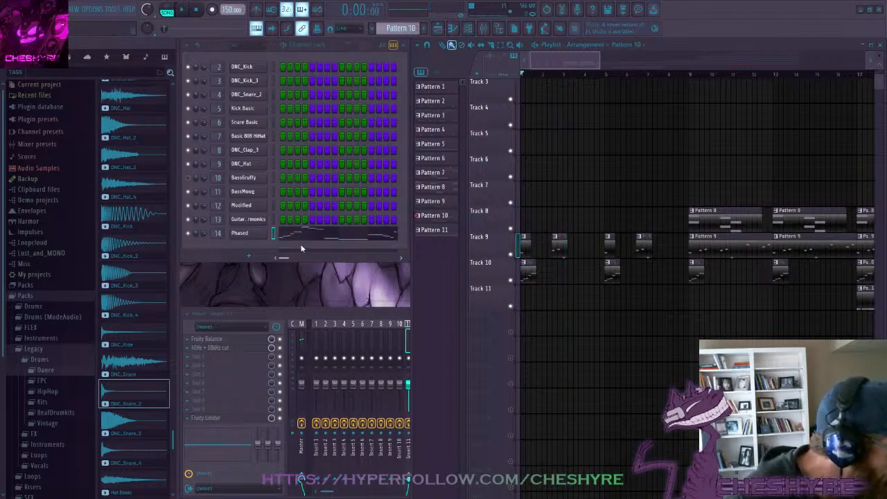
pyautogui.click(525, 239)
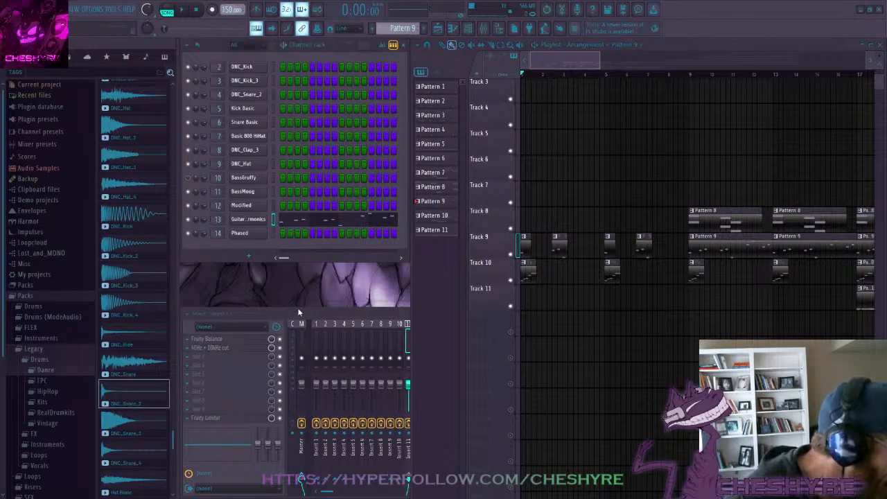
pyautogui.hotkey('alt', 'c')
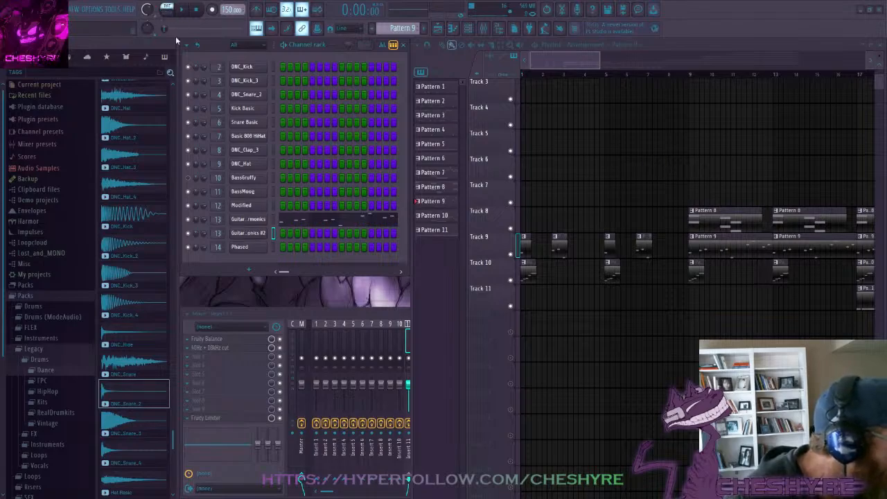
# Examine the Phased channel's piano roll in Pattern 9 while auditioning the pattern against the ghost notes
pyautogui.press('F7')
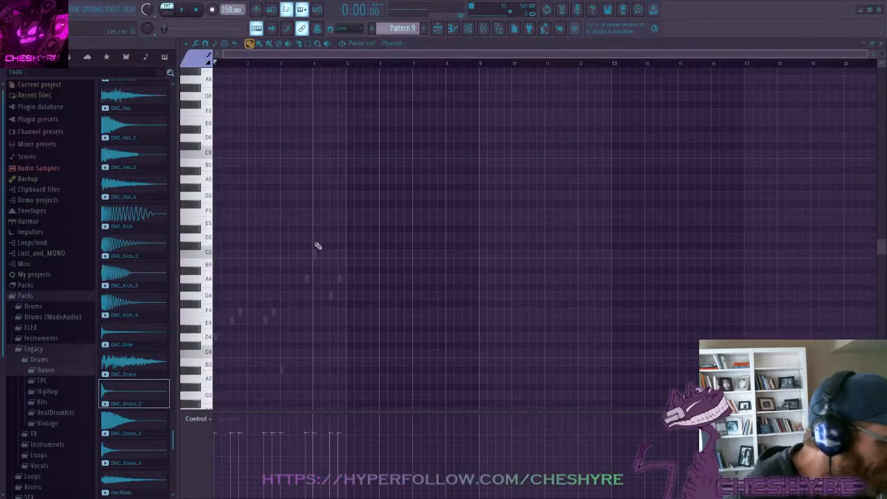
pyautogui.press('space')
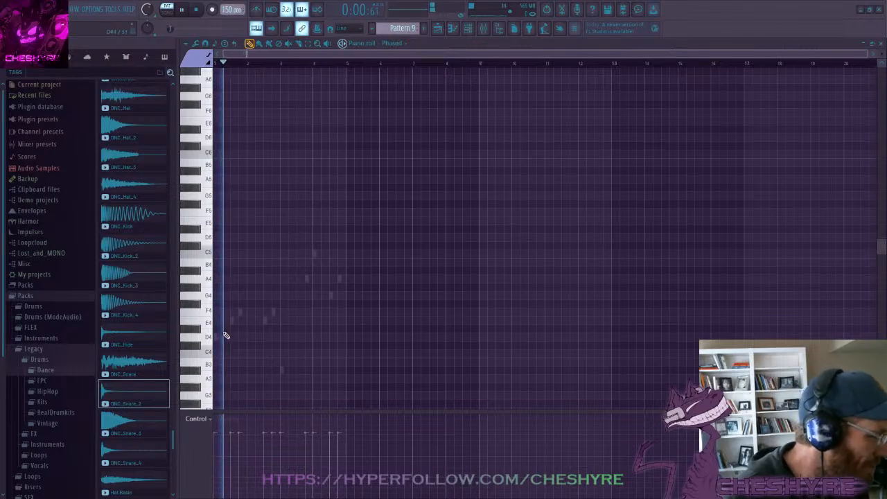
pyautogui.press('space')
pyautogui.scroll(5, 219, 54)
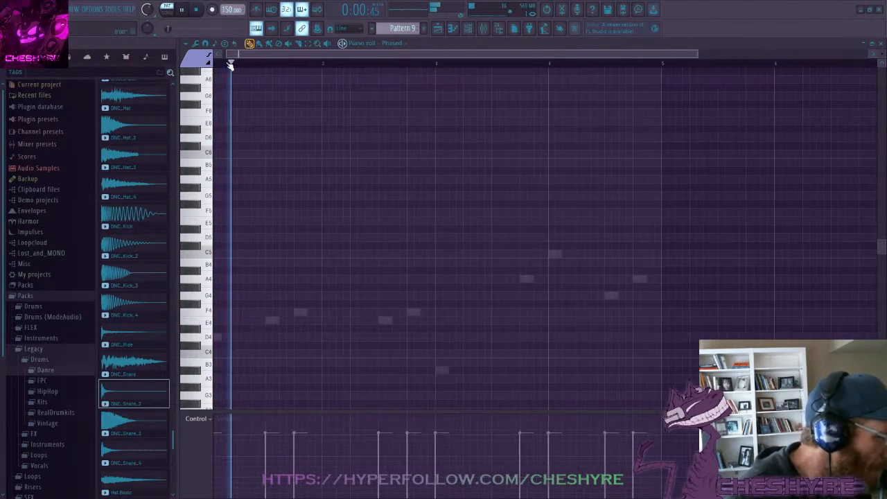
pyautogui.scroll(-3, 246, 91)
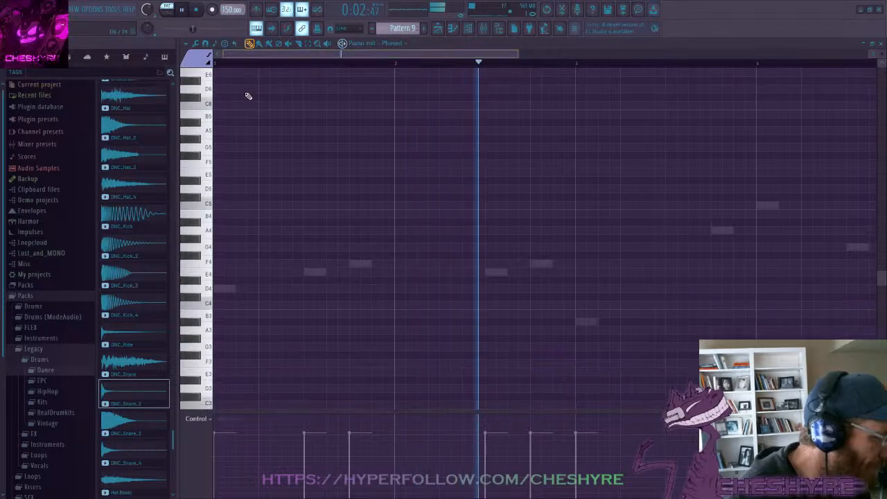
pyautogui.press('space')
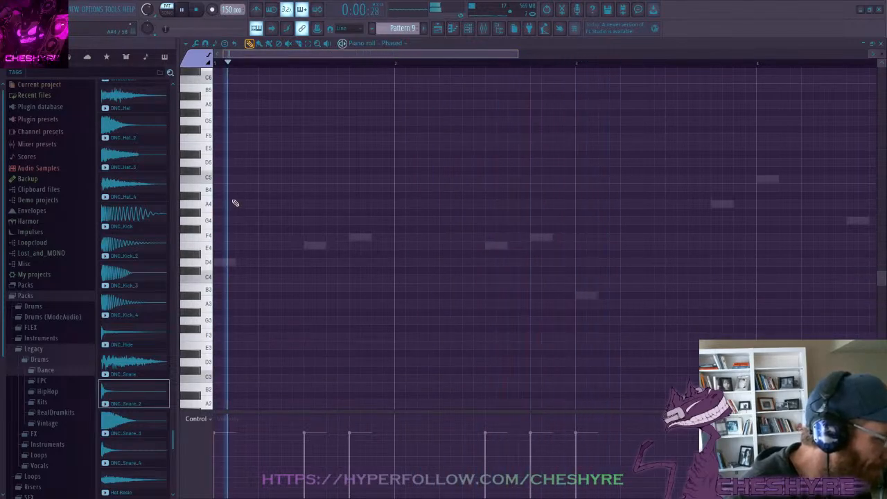
pyautogui.scroll(5, 244, 135)
pyautogui.click(250, 137)
pyautogui.scroll(-2, 243, 147)
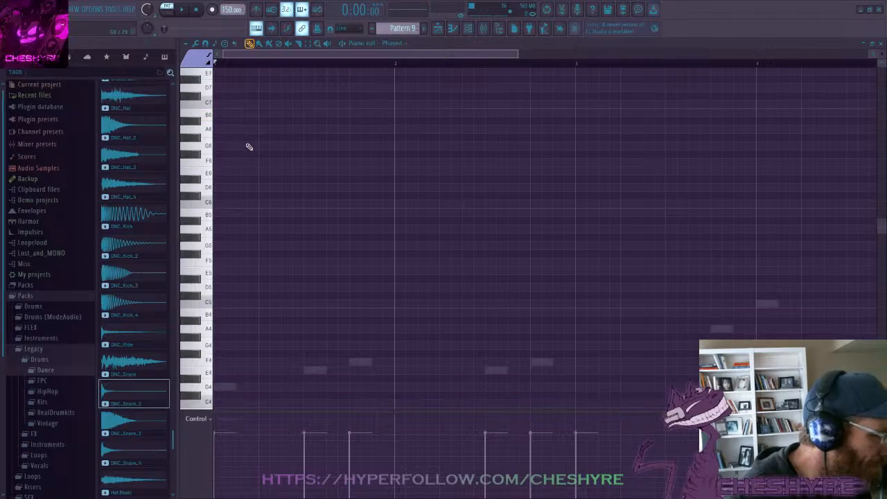
# Leave the piano roll and delete the Phased channel from the channel rack
pyautogui.click(881, 43)
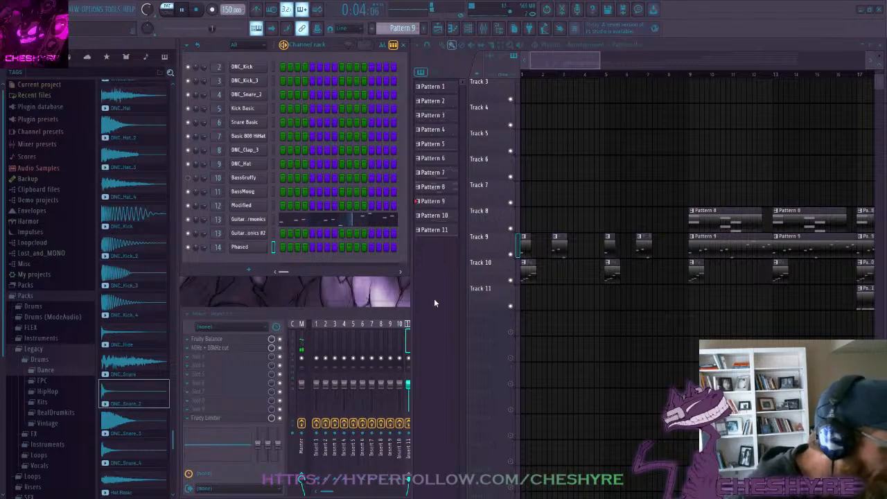
pyautogui.click(471, 286)
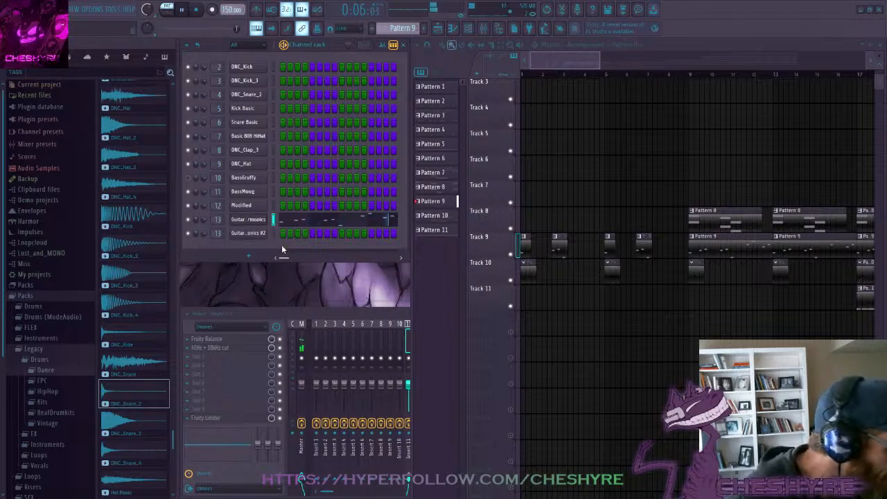
# Clone the Guitar Harmonics channel once more and place a short D5 note in bar 1 of Guitar Harmonics #2's piano roll
pyautogui.hotkey('alt', 'c')
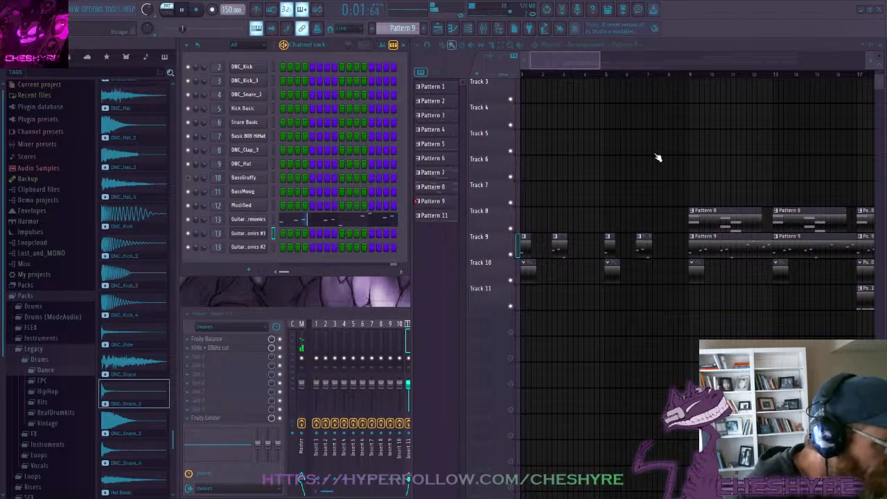
pyautogui.press('F7')
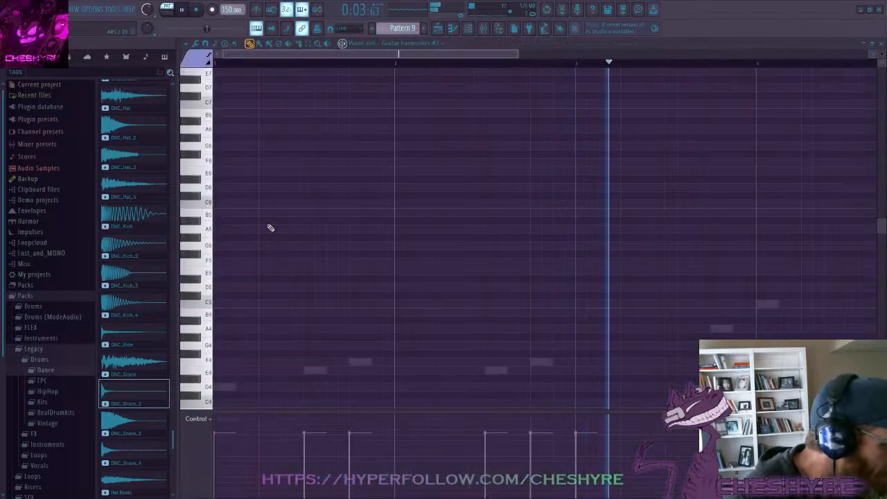
pyautogui.press('space')
pyautogui.press('space')
pyautogui.click(241, 170)
pyautogui.press('space')
pyautogui.click(242, 170)
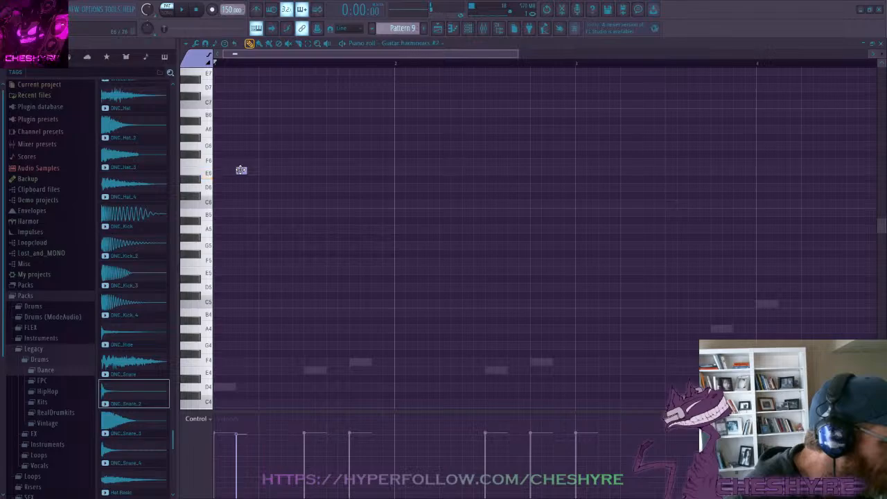
pyautogui.moveTo(241, 170); pyautogui.dragTo(236, 191)
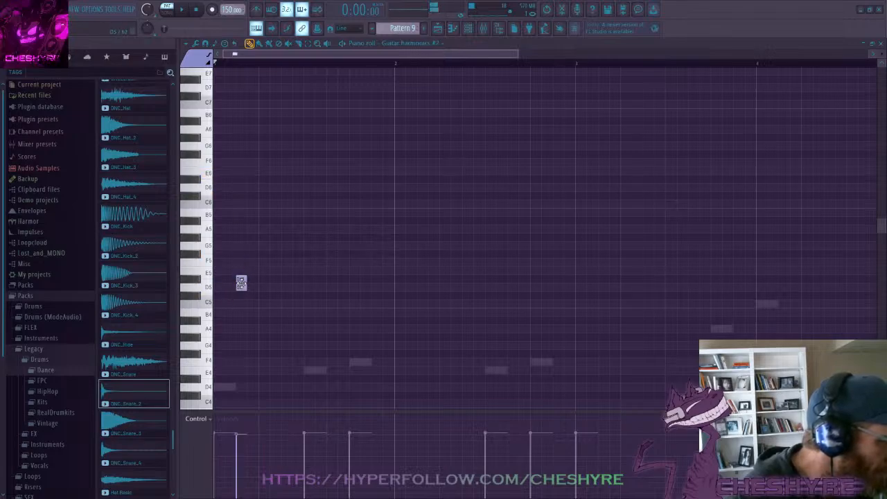
# Add short C5 and A4 notes after the D5 in bar 1, evenly spaced as a descending line, and audition them
pyautogui.scroll(-4, 249, 288)
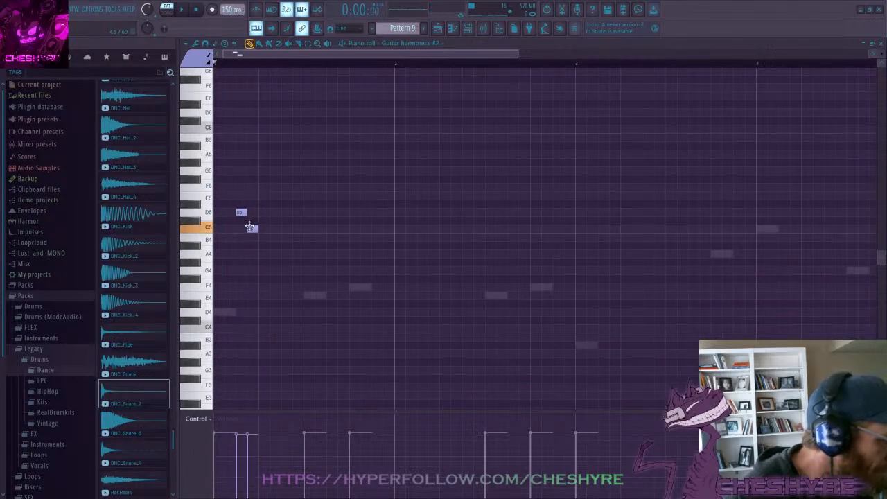
pyautogui.press('space')
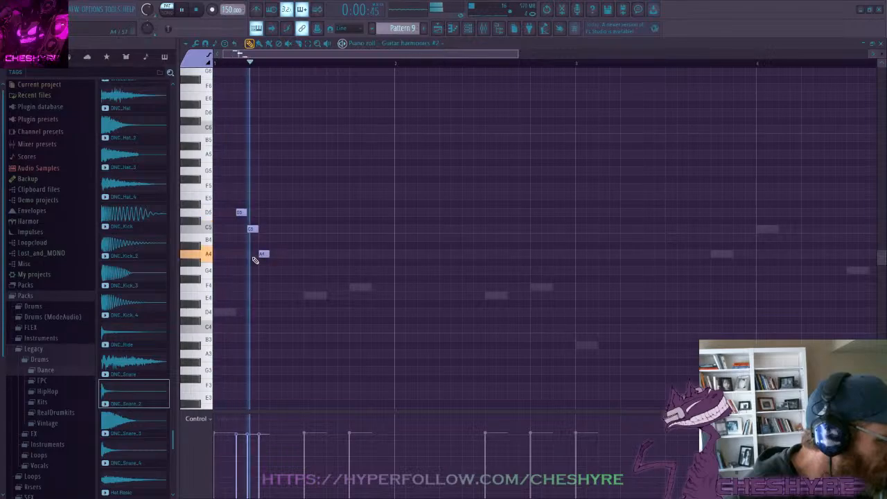
pyautogui.press('space')
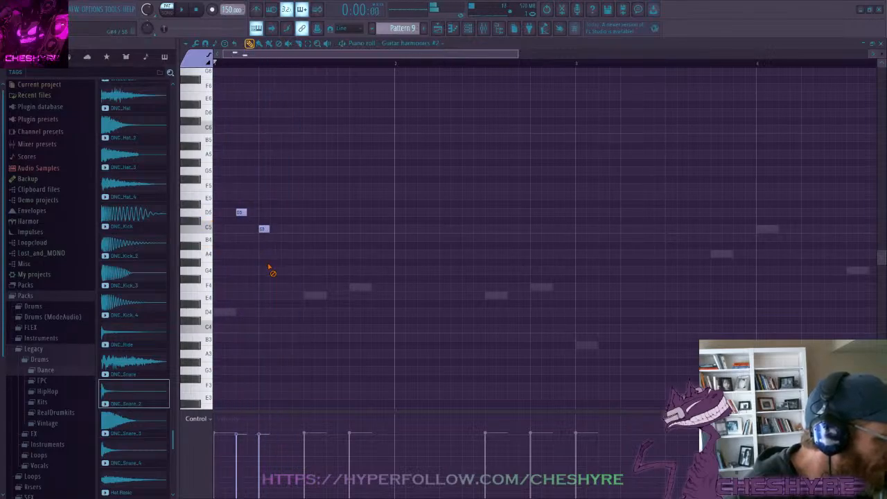
pyautogui.press('space')
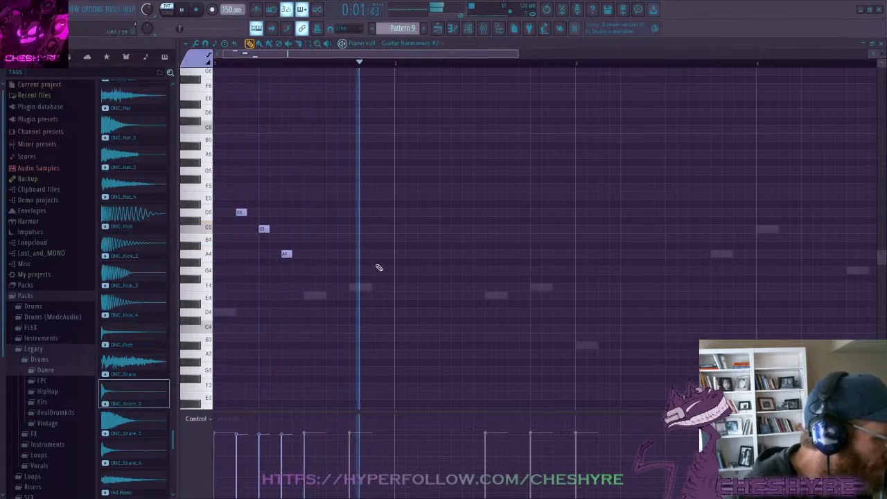
pyautogui.press('space')
pyautogui.press('space')
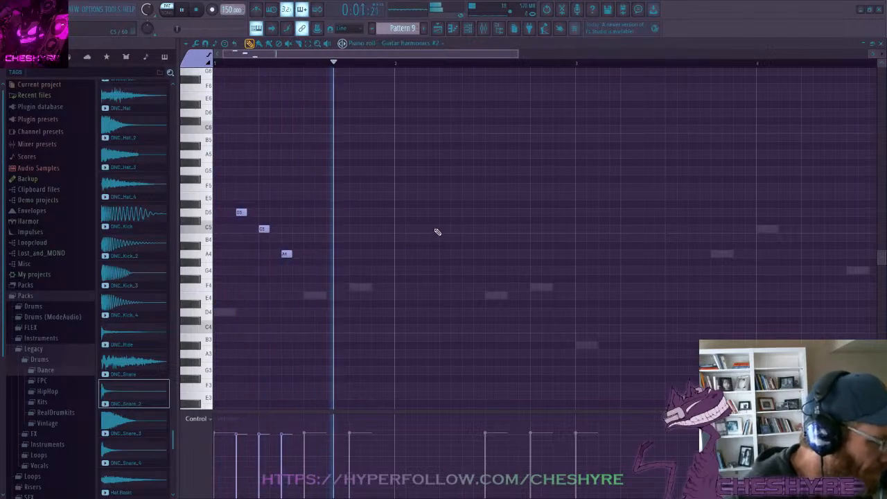
pyautogui.press('space')
pyautogui.press('space')
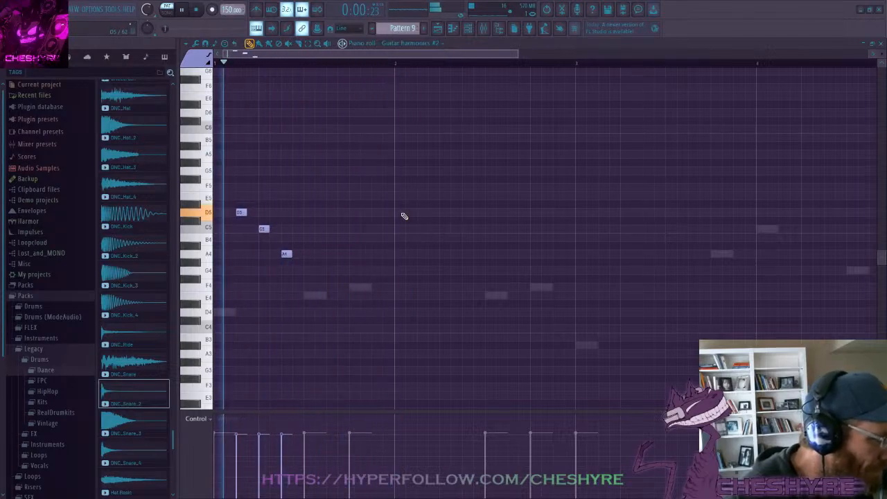
# Place short D5, C5 and F5 notes in bar 2 with the same even spacing, auditioning their timing against the pattern
pyautogui.click(420, 212)
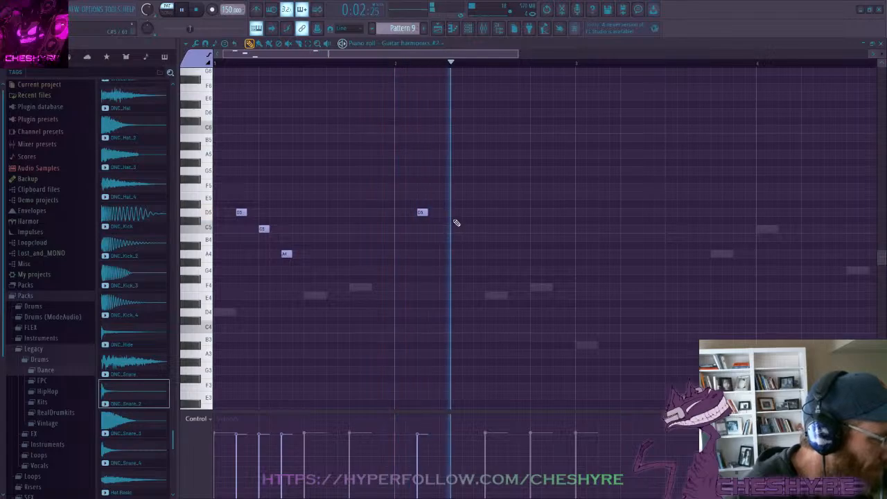
pyautogui.press('space')
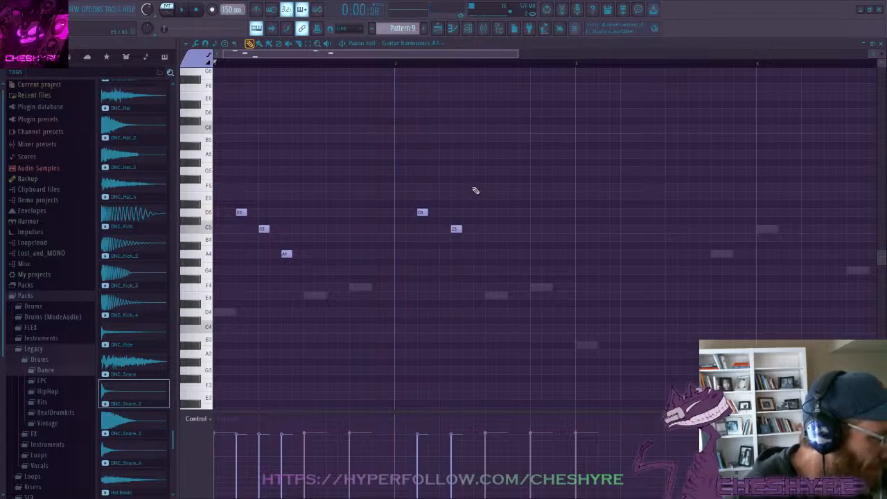
pyautogui.press('space')
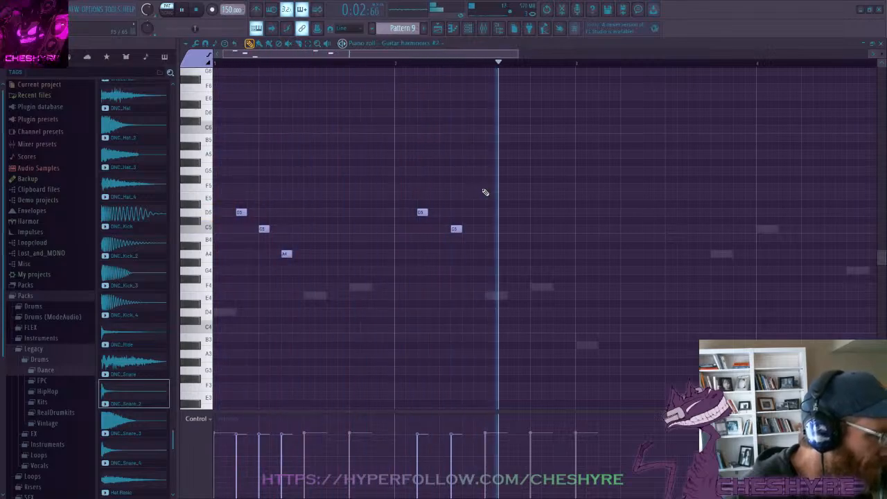
pyautogui.press('space')
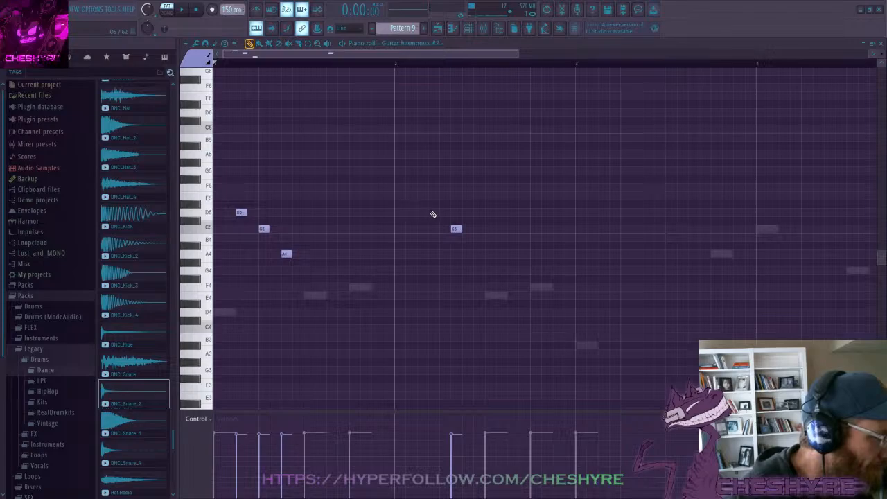
pyautogui.click(423, 212)
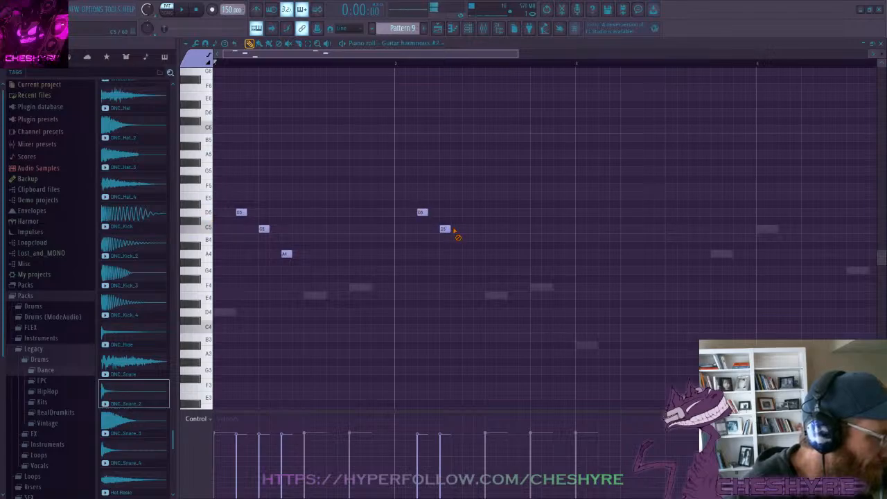
pyautogui.click(467, 197)
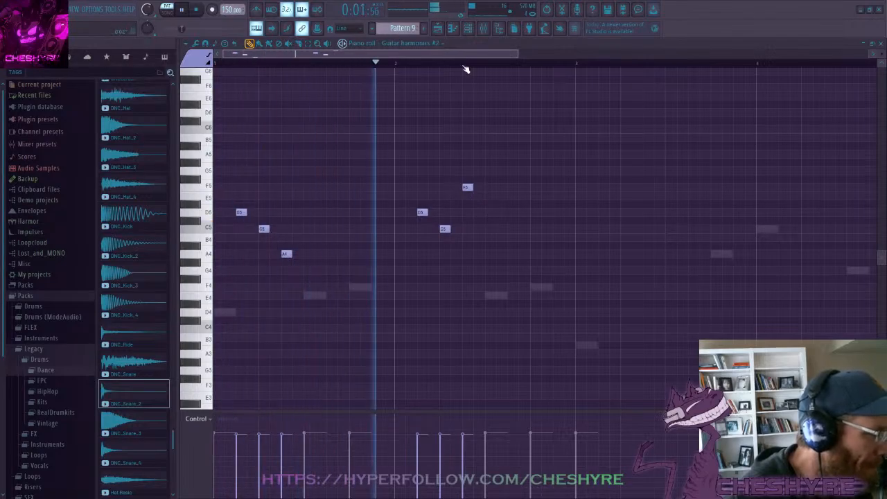
# Add a descending run of short A#4, A4 and F4 notes in bar 3
pyautogui.moveTo(466, 54); pyautogui.dragTo(492, 55)
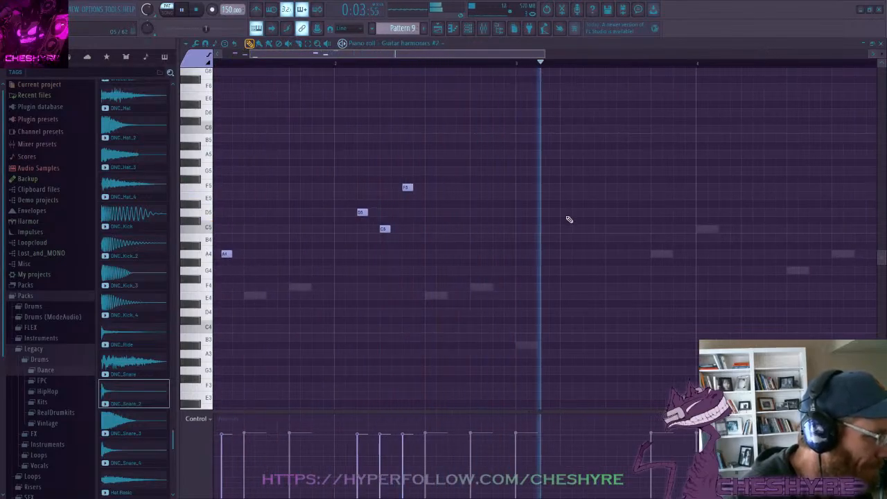
pyautogui.press('space')
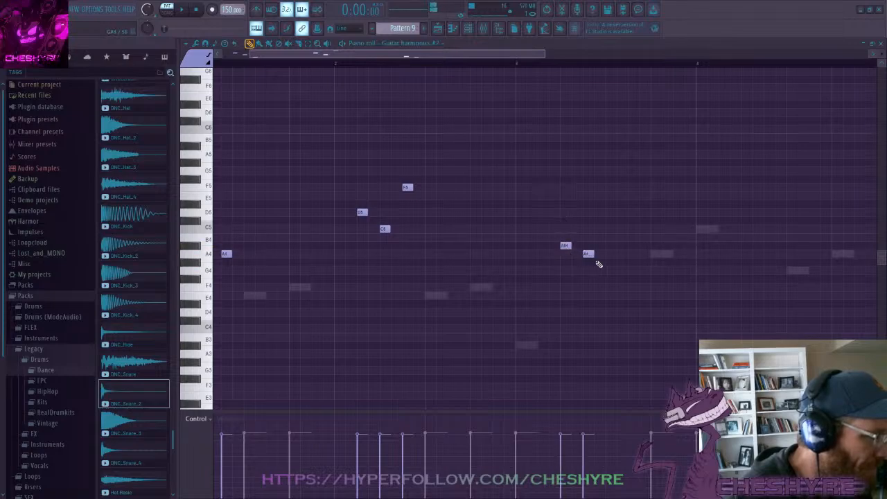
pyautogui.moveTo(501, 55); pyautogui.dragTo(566, 56)
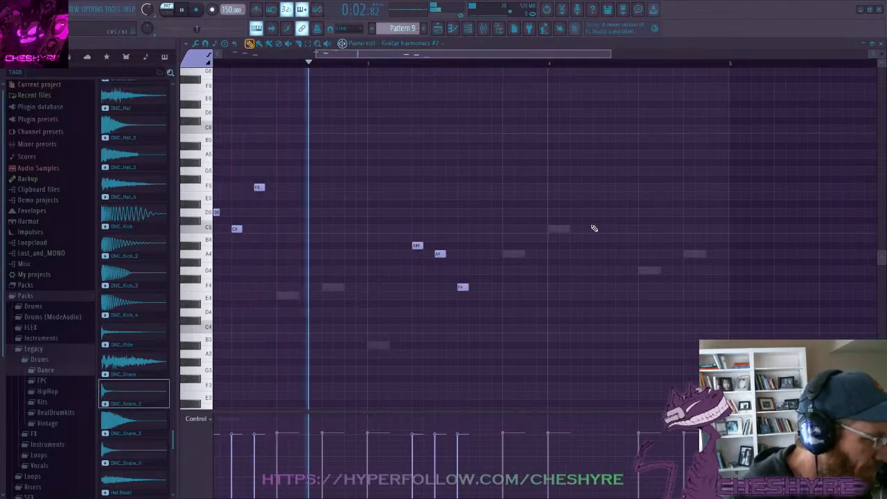
# Write two quick descending runs in bar 4: G4, F4, E4 followed by F4, E4, D4
pyautogui.press('space')
pyautogui.click(596, 271)
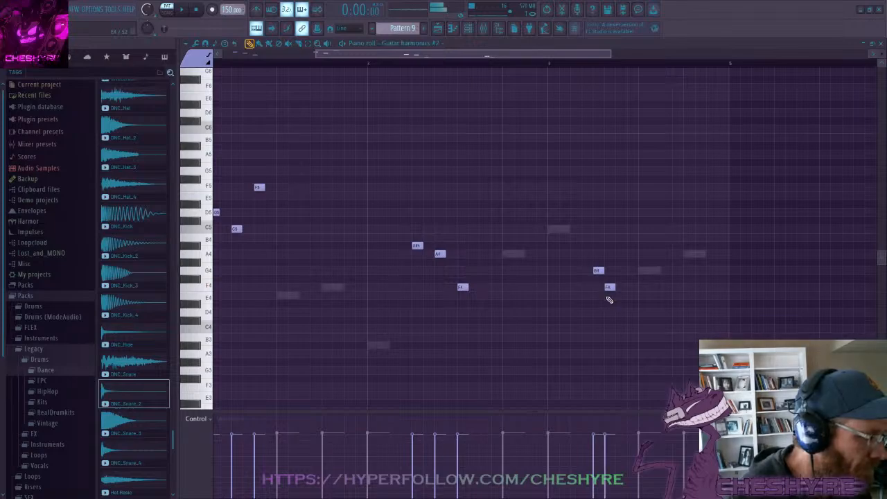
pyautogui.click(619, 298)
pyautogui.rightClick(612, 287)
pyautogui.click(619, 287)
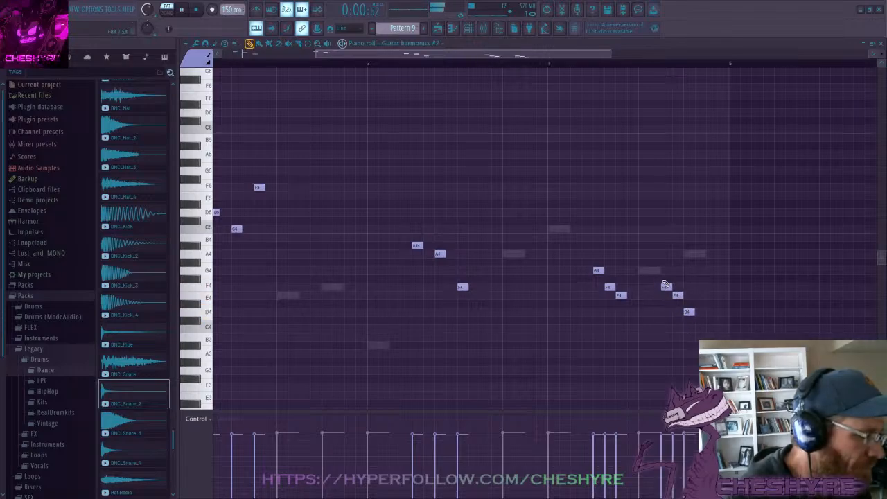
# Audition the melody and move bar 4's second run of F4, E4 and D4 one step earlier
pyautogui.press('space')
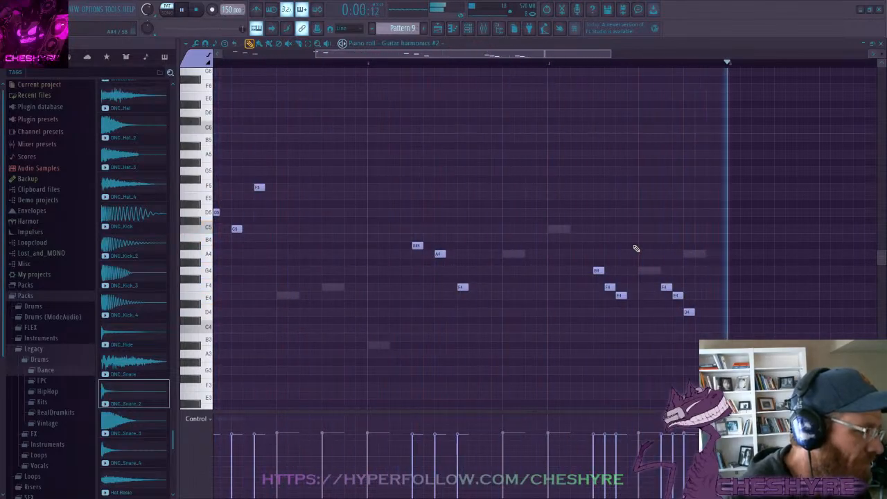
pyautogui.press('space')
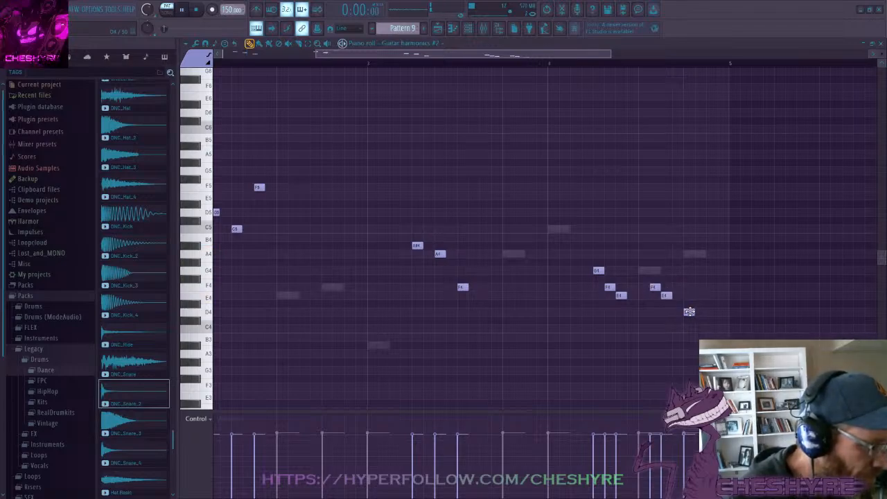
pyautogui.moveTo(689, 312); pyautogui.dragTo(680, 314)
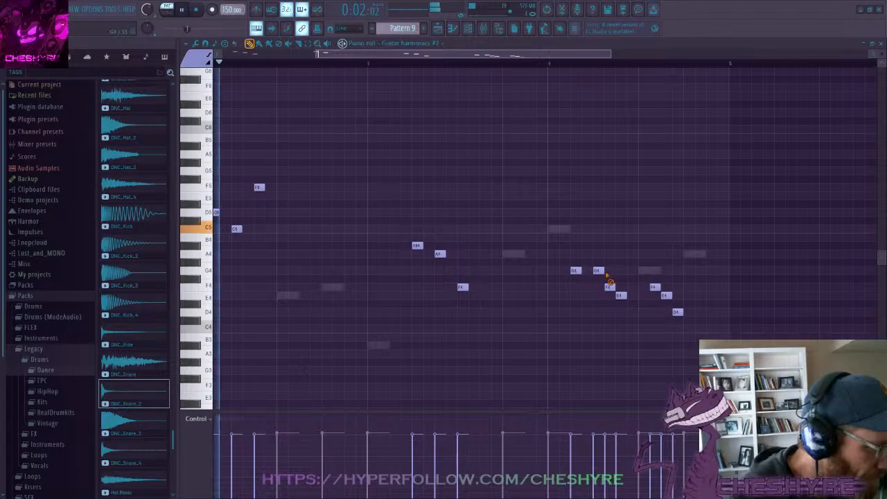
# Spread out bar 4's first run by placing G4 and F4 earlier and removing their old notes before the E4
pyautogui.rightClick(599, 271)
pyautogui.rightClick(576, 271)
pyautogui.click(574, 271)
pyautogui.click(597, 287)
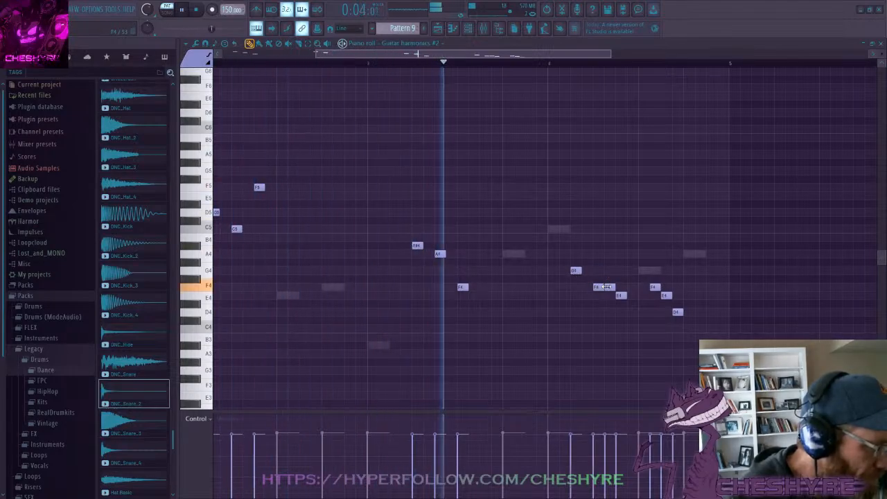
pyautogui.rightClick(610, 288)
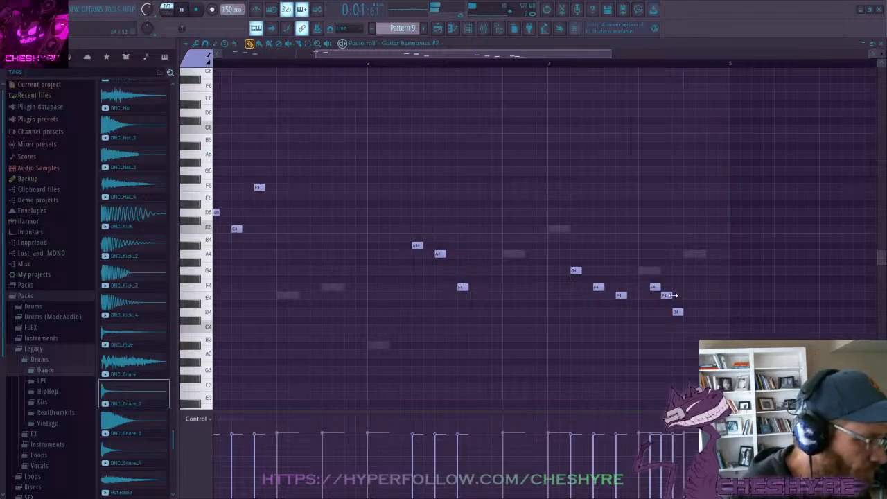
# Space out bar 4's second run by replacing its E4 and D4 with later notes near the bar's end
pyautogui.click(677, 296)
pyautogui.rightClick(667, 296)
pyautogui.rightClick(679, 314)
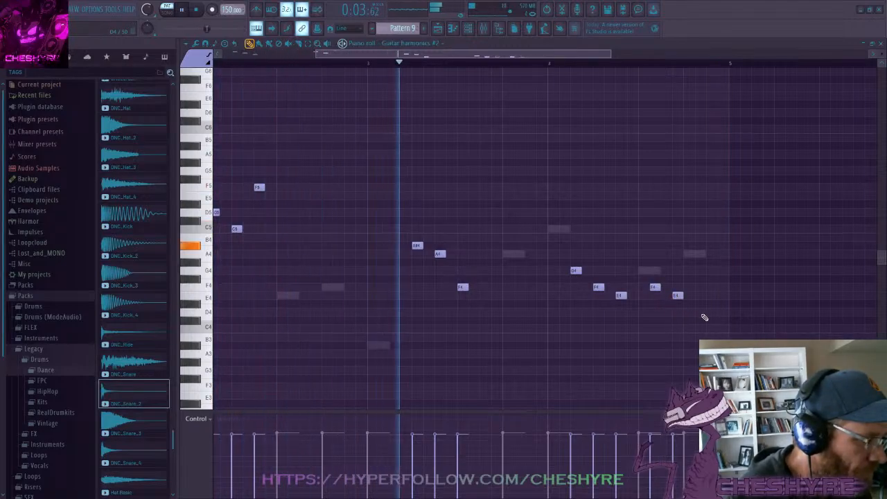
pyautogui.click(706, 313)
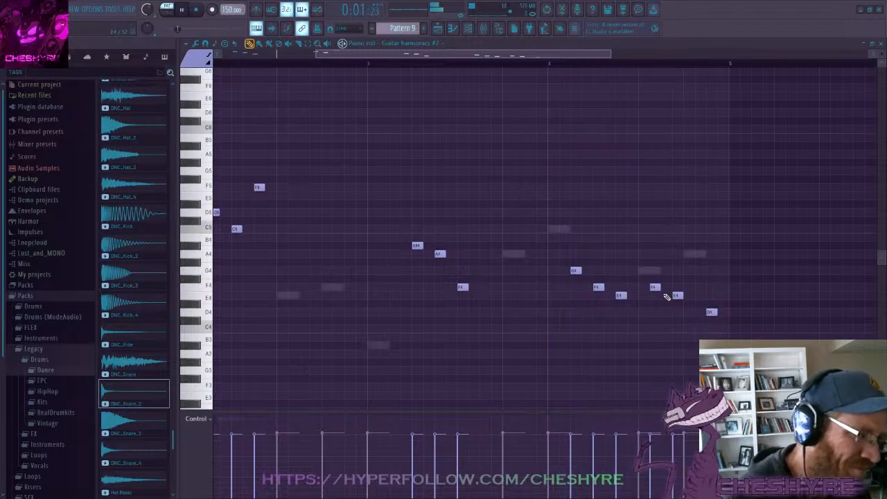
# Delete the F5 note from bar 2 and return to the Guitar Harmonics #2 channel in the channel rack
pyautogui.rightClick(259, 188)
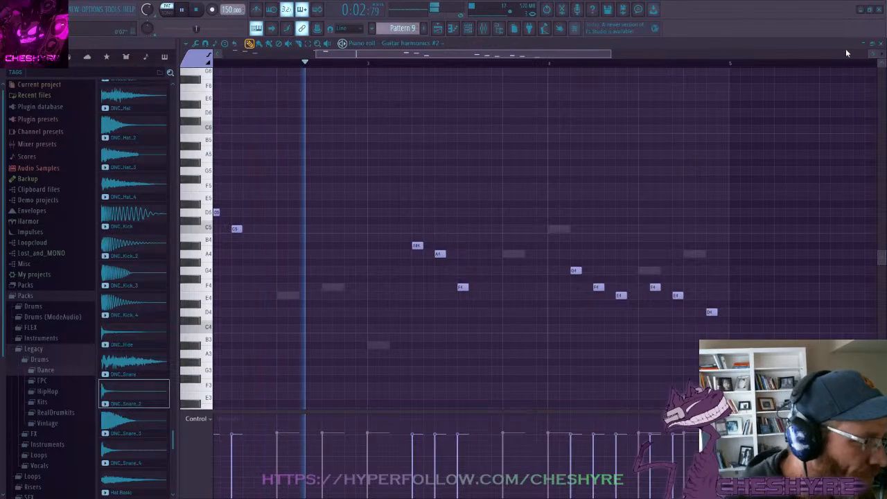
pyautogui.click(881, 44)
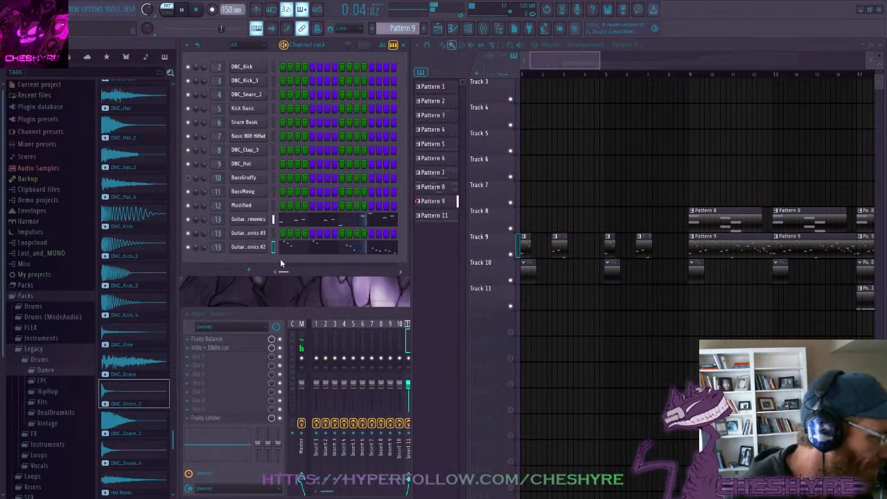
pyautogui.click(258, 247)
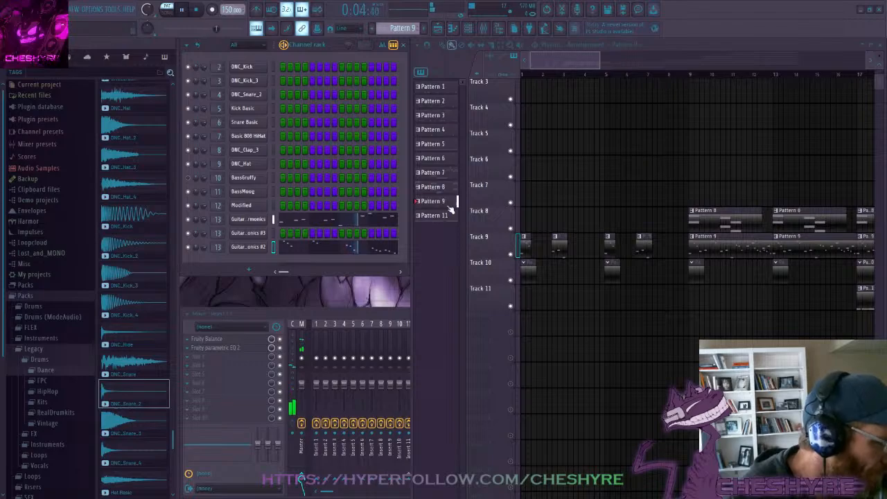
# Select all Guitar Harmonics #2 notes in Pattern 9, paste them into the empty Pattern 12, and leave the piano roll
pyautogui.click(344, 250)
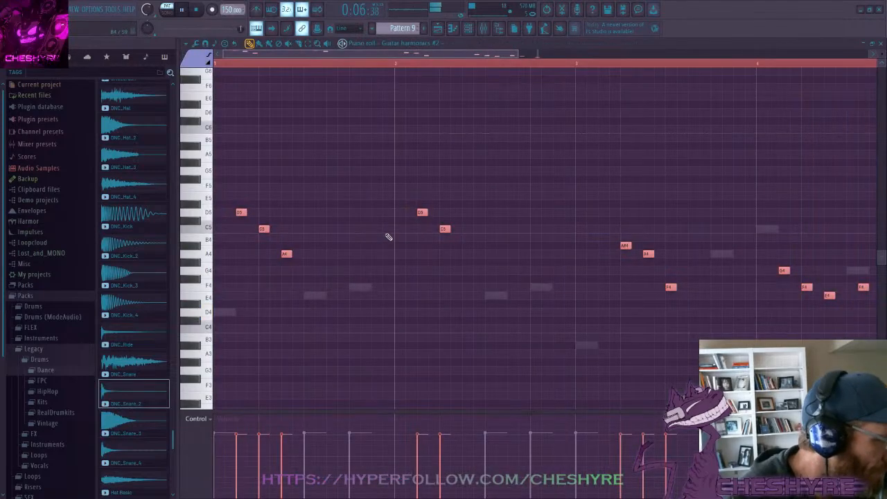
pyautogui.scroll(-3, 402, 28)
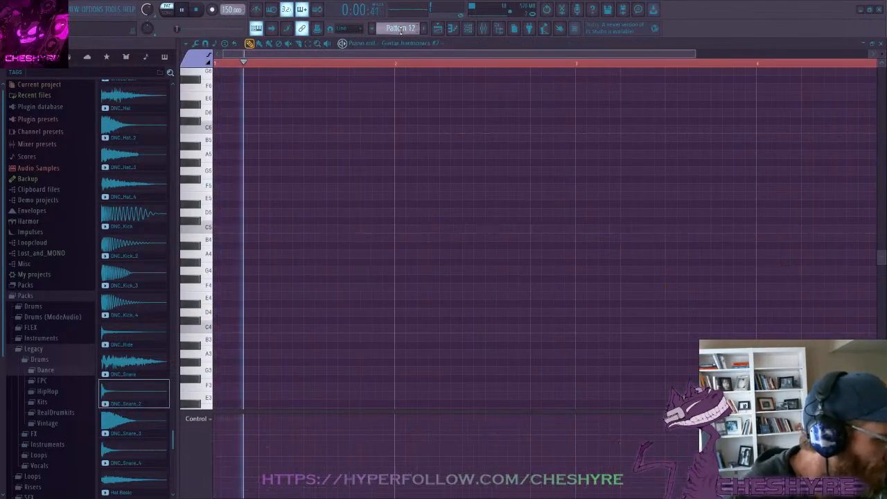
pyautogui.scroll(-1, 400, 30)
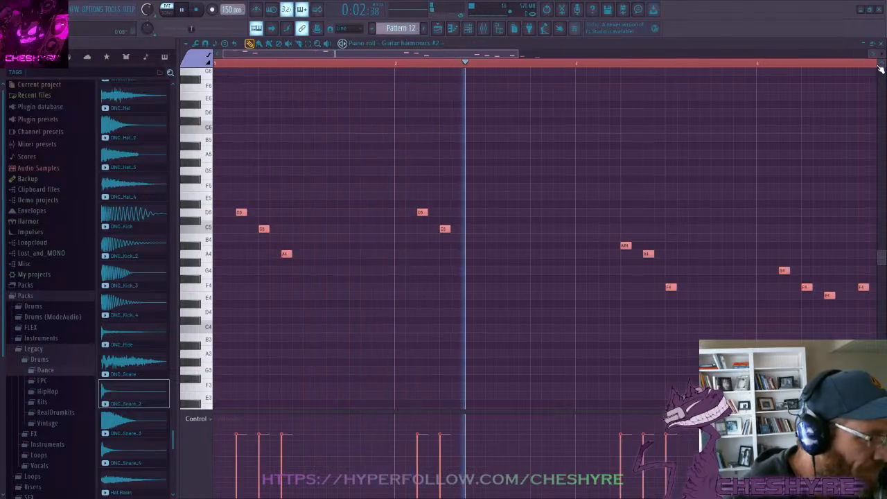
pyautogui.click(881, 44)
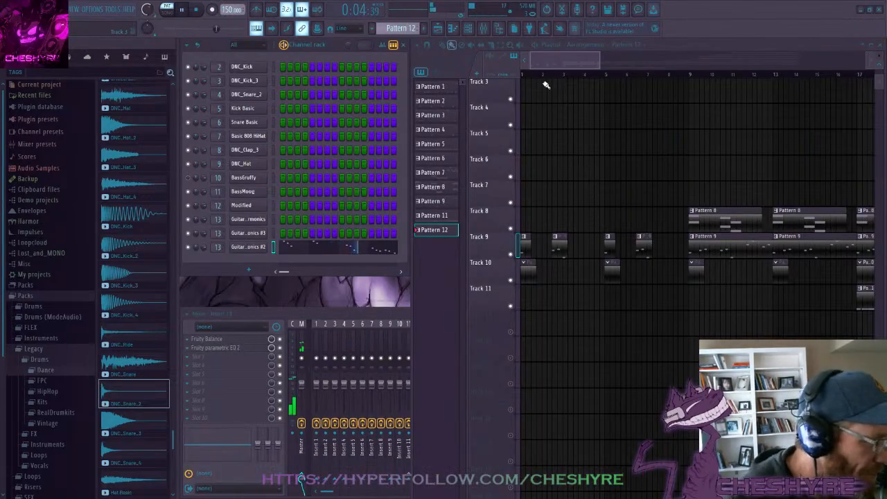
# Stop playback, place a Pattern 12 clip on Track 11 at bar 1, and shorten it to about two bars
pyautogui.press('space')
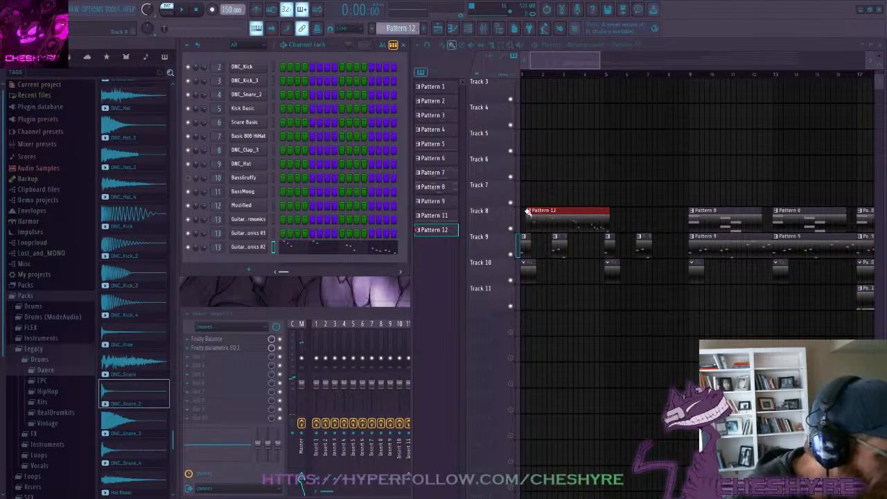
pyautogui.moveTo(552, 210); pyautogui.dragTo(666, 290)
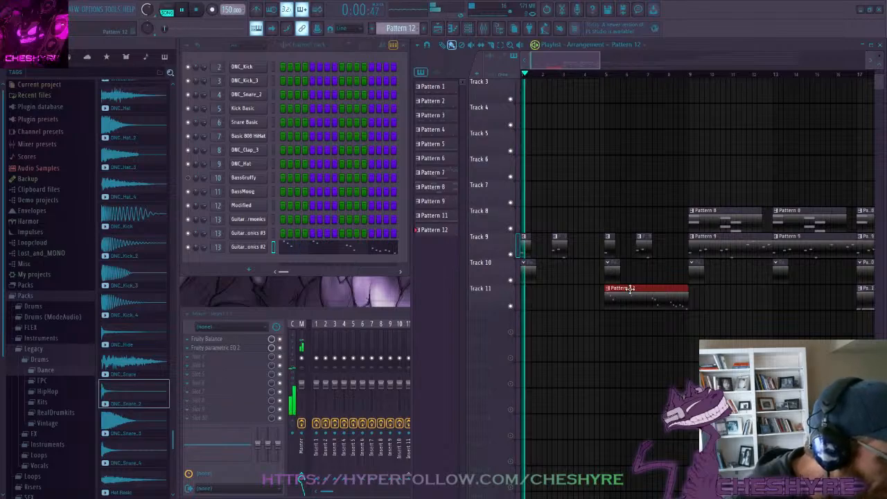
pyautogui.moveTo(638, 292); pyautogui.dragTo(547, 292)
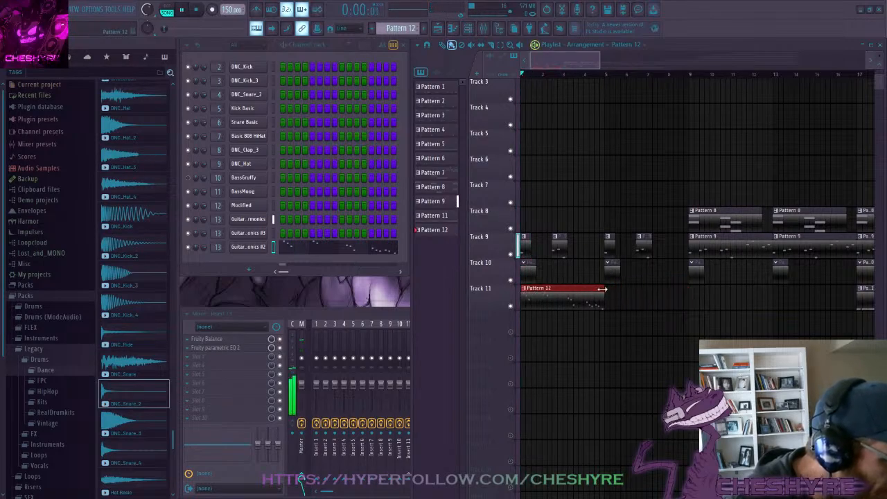
pyautogui.moveTo(602, 290); pyautogui.dragTo(566, 288)
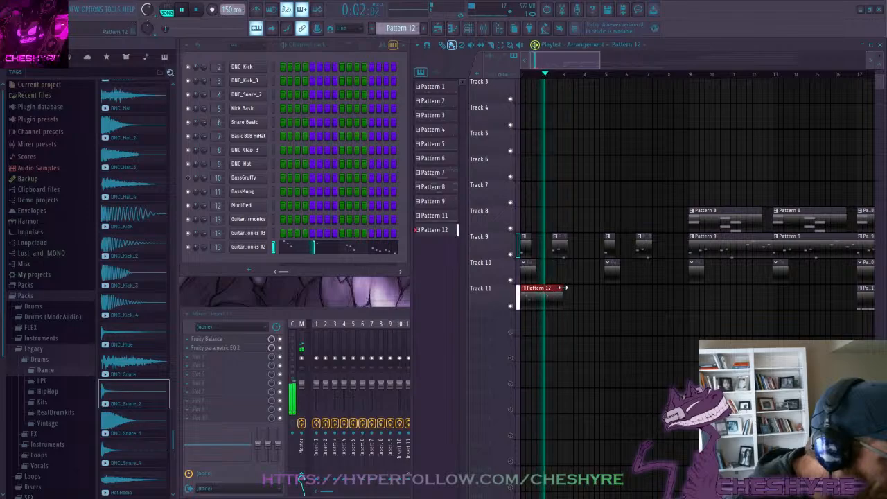
# Add Pattern 12 clips on Track 11 at bars 5 and 9, each about three bars long
pyautogui.click(606, 293)
pyautogui.moveTo(653, 288); pyautogui.dragTo(667, 288)
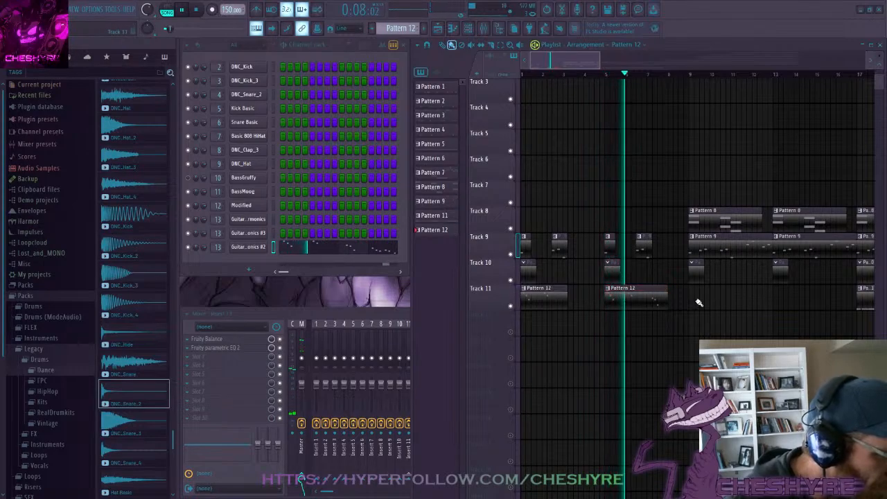
pyautogui.click(691, 294)
pyautogui.moveTo(737, 287); pyautogui.dragTo(755, 287)
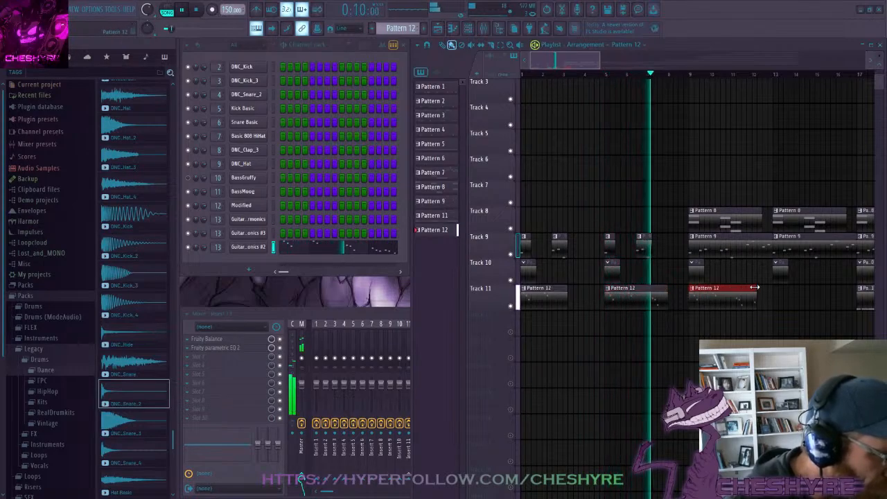
# Play through the intro, and move the three Pattern 12 clips from Track 11 to Track 12 at the same bars
pyautogui.moveTo(589, 62); pyautogui.dragTo(613, 62)
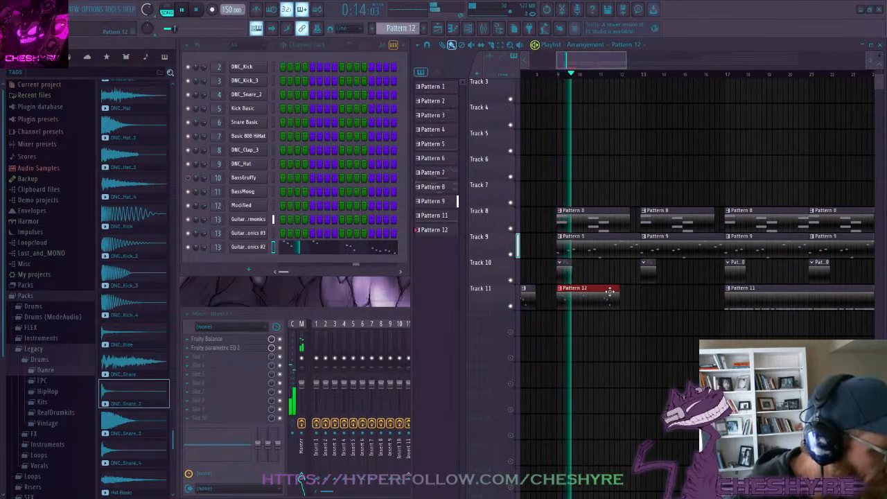
pyautogui.click(598, 209)
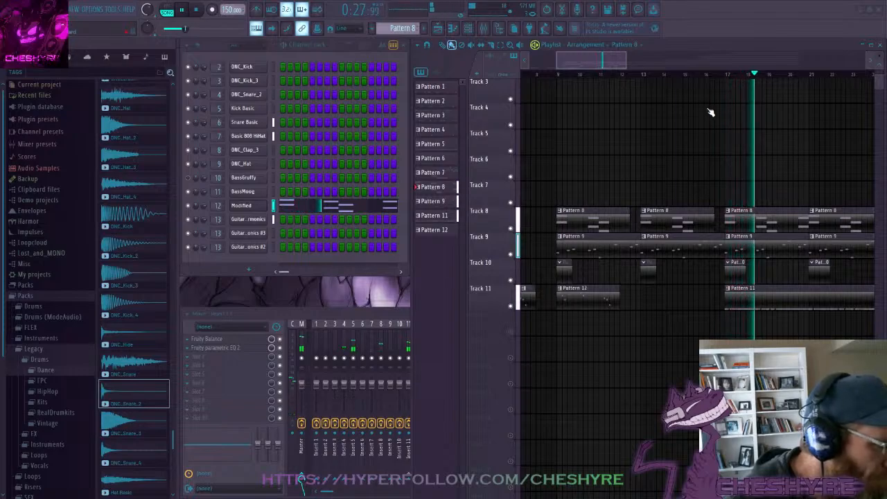
pyautogui.press('space')
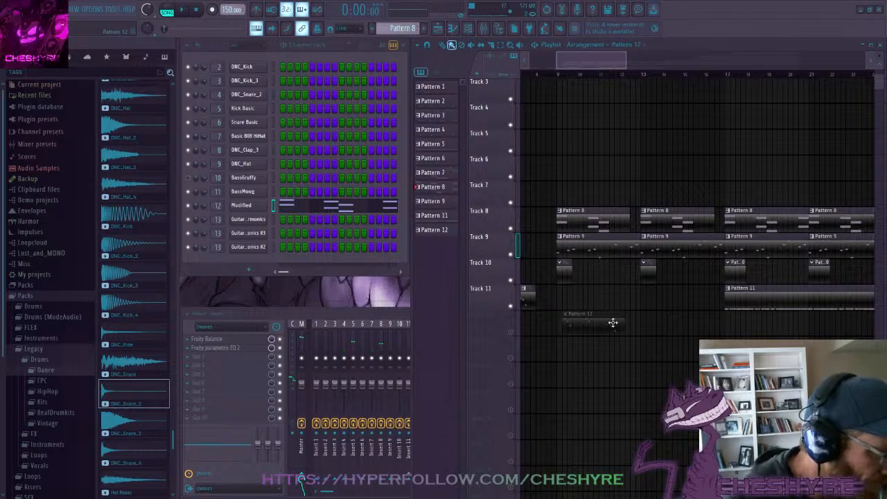
pyautogui.moveTo(613, 322); pyautogui.dragTo(607, 322)
pyautogui.scroll(-5, 596, 79)
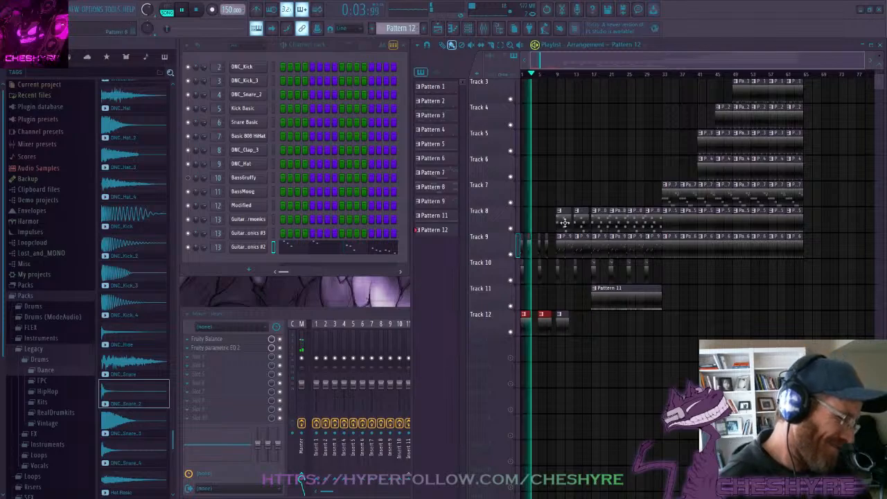
pyautogui.scroll(3, 587, 79)
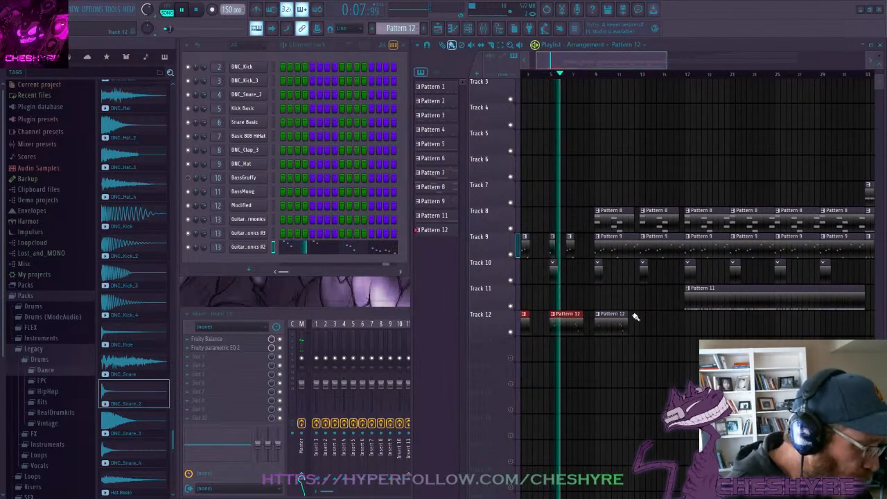
# Add a shortened Pattern 12 clip at bar 13 and a full four-bar one at bar 17 on Track 12
pyautogui.click(627, 316)
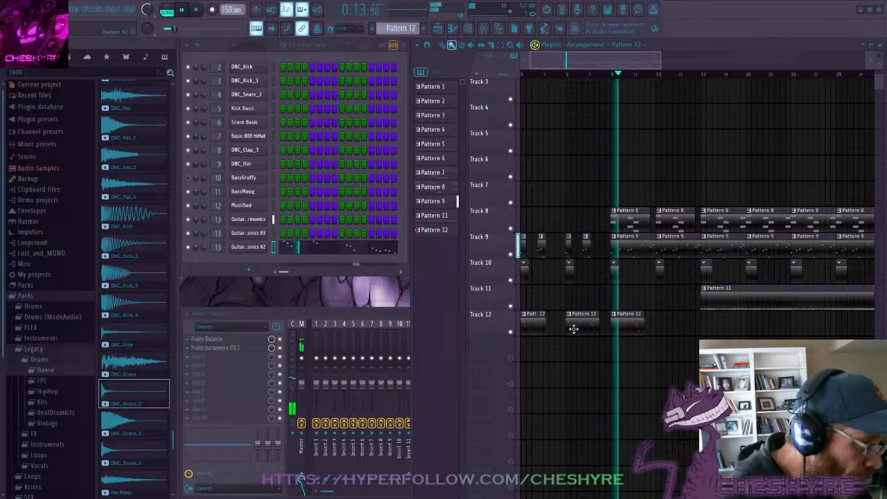
pyautogui.click(658, 321)
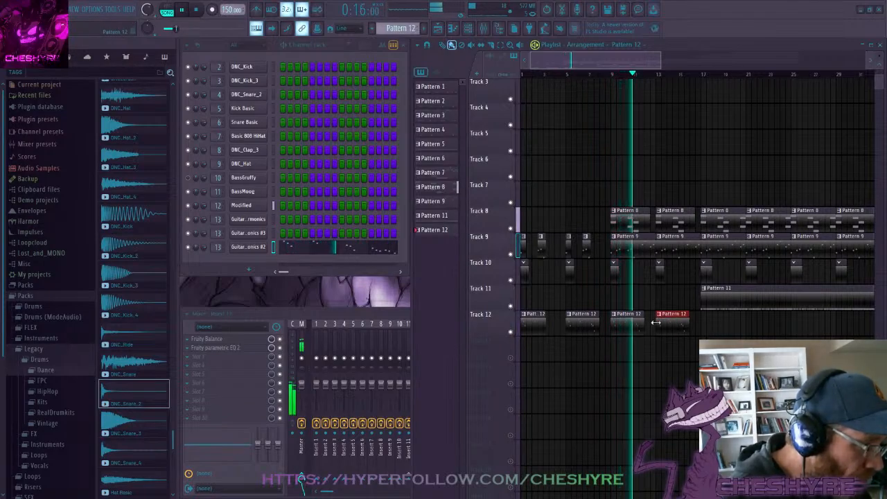
pyautogui.click(705, 323)
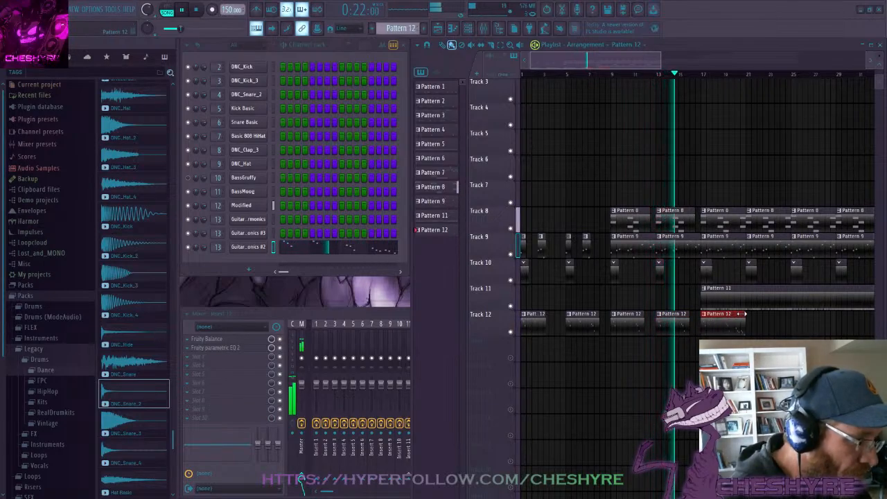
# Delete the Pattern 8 clips at bars 9, 13 and 17 on Track 8
pyautogui.rightClick(678, 216)
pyautogui.rightClick(637, 219)
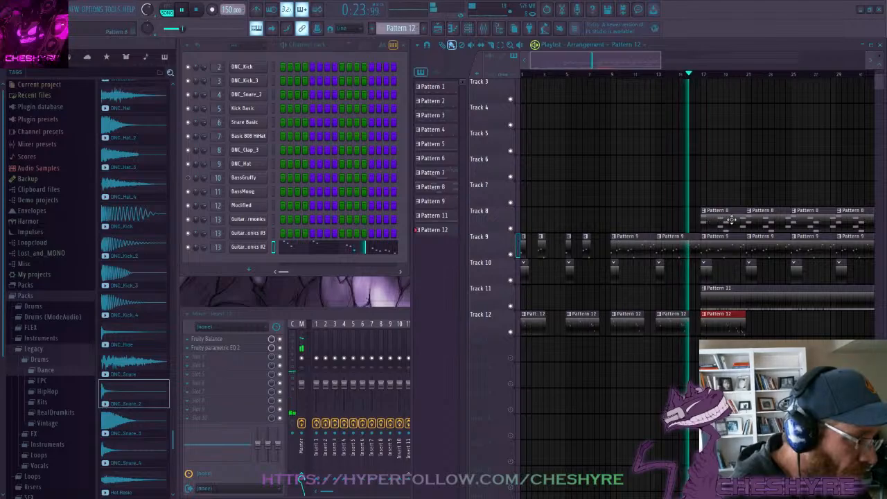
pyautogui.rightClick(733, 218)
# Add Pattern 12 clips on Track 12 at bars 21 and 25, and delete the Pattern 8 clip at bar 21
pyautogui.click(755, 329)
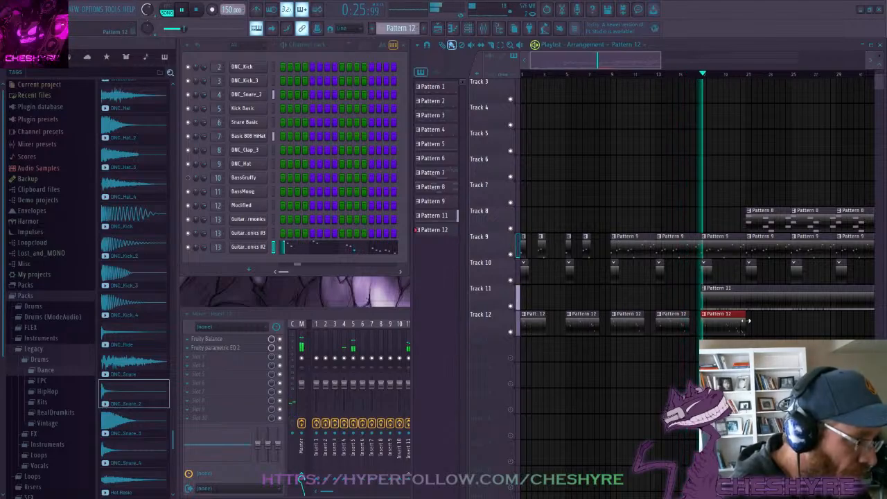
pyautogui.moveTo(641, 65); pyautogui.dragTo(697, 68)
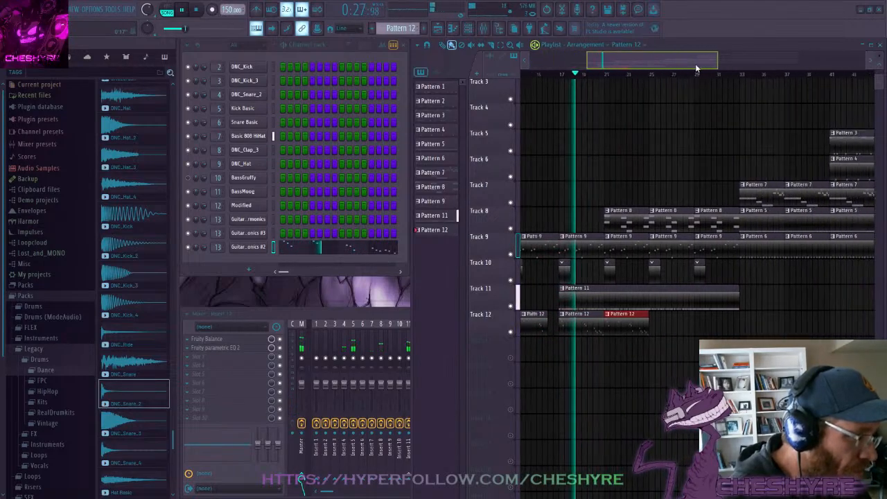
pyautogui.rightClick(619, 221)
pyautogui.click(642, 320)
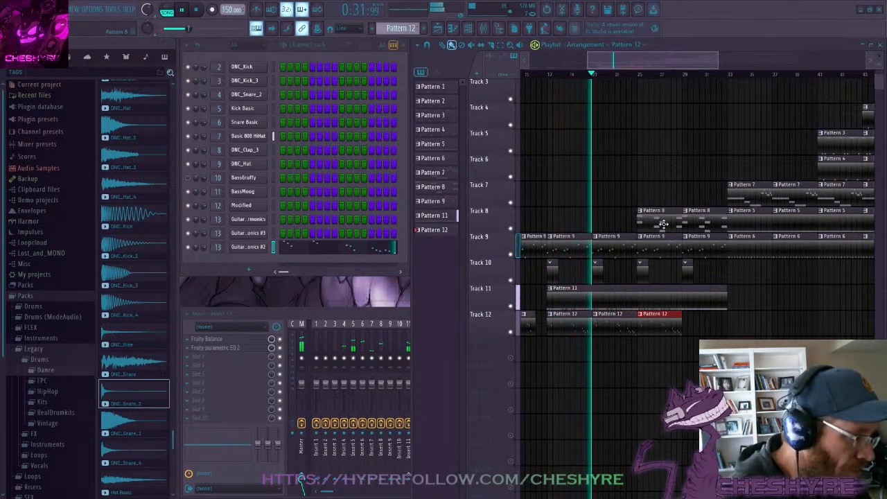
# Shorten the Pattern 8 clips at bars 25 and 29 on Track 8 to about three bars each
pyautogui.moveTo(673, 58)
pyautogui.mouseDown()
pyautogui.moveTo(734, 73)
pyautogui.moveTo(665, 60)
pyautogui.mouseUp()
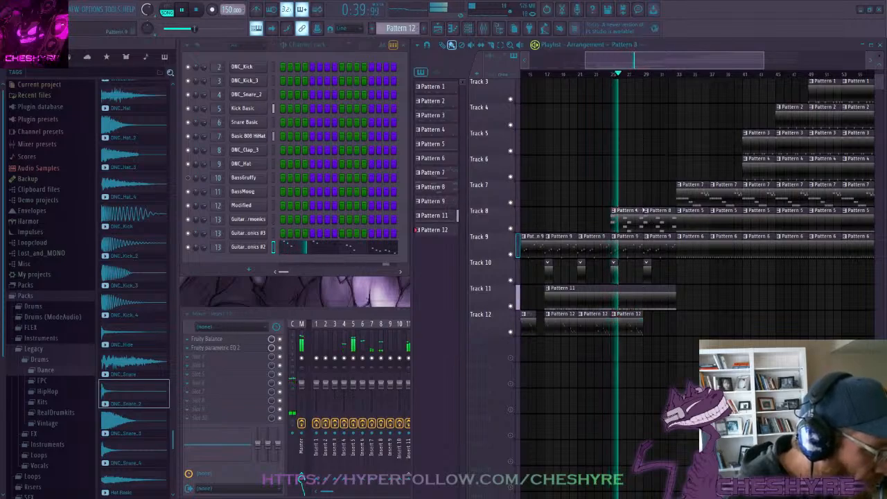
pyautogui.moveTo(645, 216); pyautogui.dragTo(666, 215)
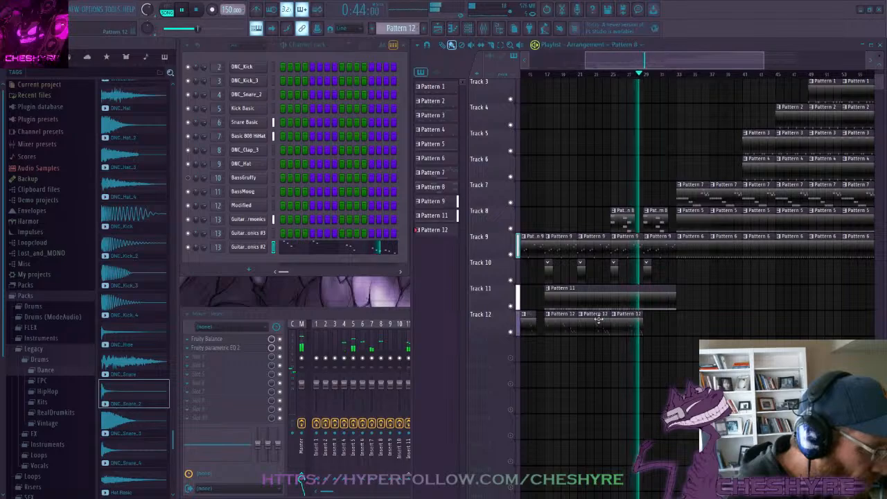
# Paint six Pattern 12 clips on Track 12 and six Pattern 9 clips on Track 10 from bar 33, and stop playback
pyautogui.moveTo(678, 319); pyautogui.dragTo(859, 322)
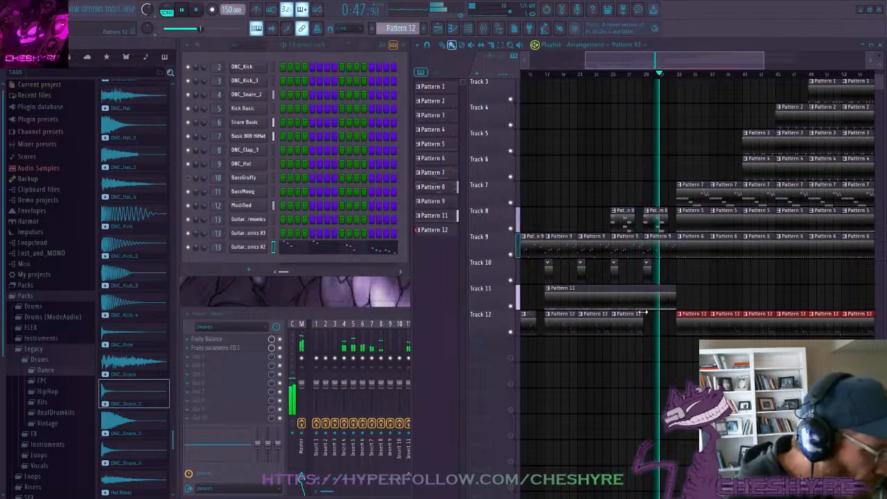
pyautogui.click(663, 248)
pyautogui.moveTo(682, 269); pyautogui.dragTo(844, 283)
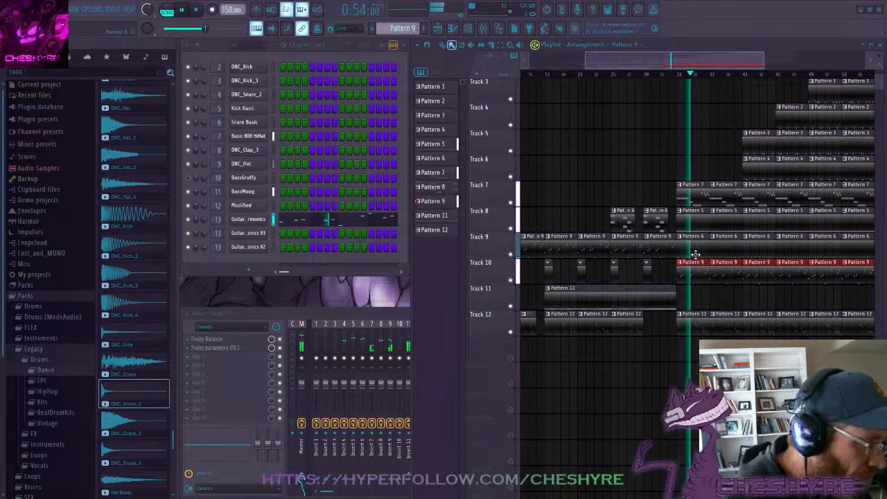
pyautogui.press('space')
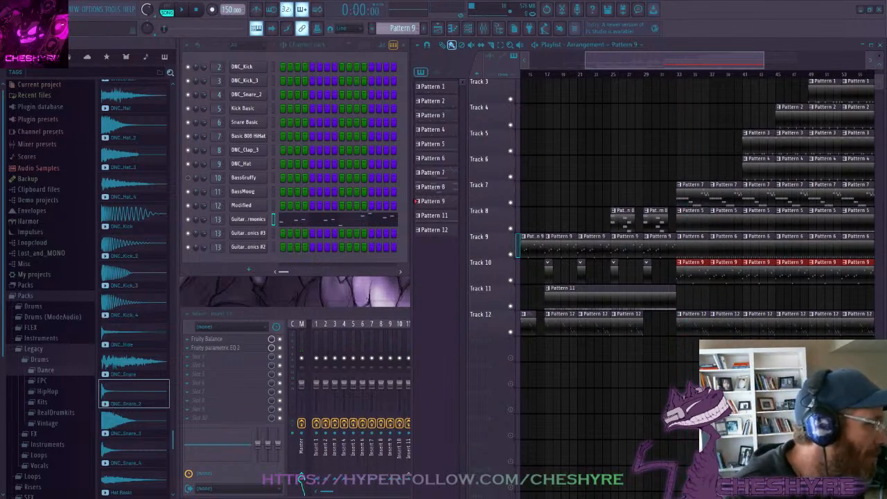
# Play the transition from around bar 29 into bar 33 and bring up the BassMoog channel's mixer insert
pyautogui.scroll(-3, 656, 81)
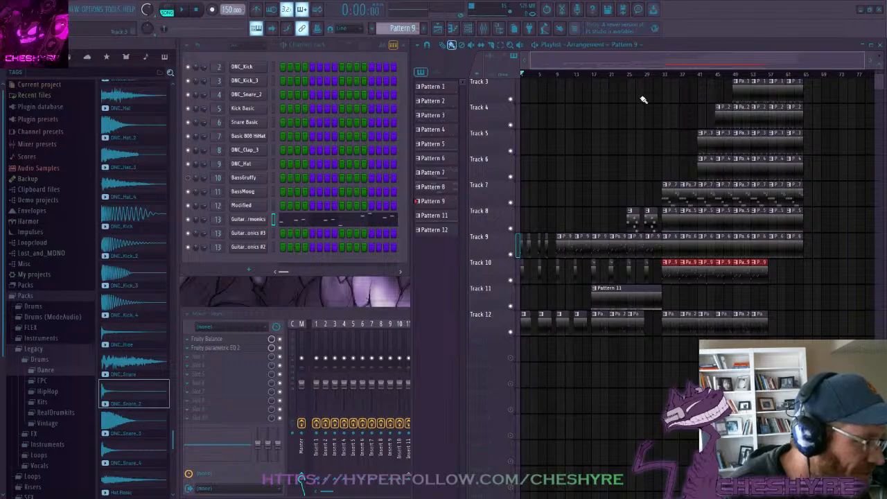
pyautogui.press('space')
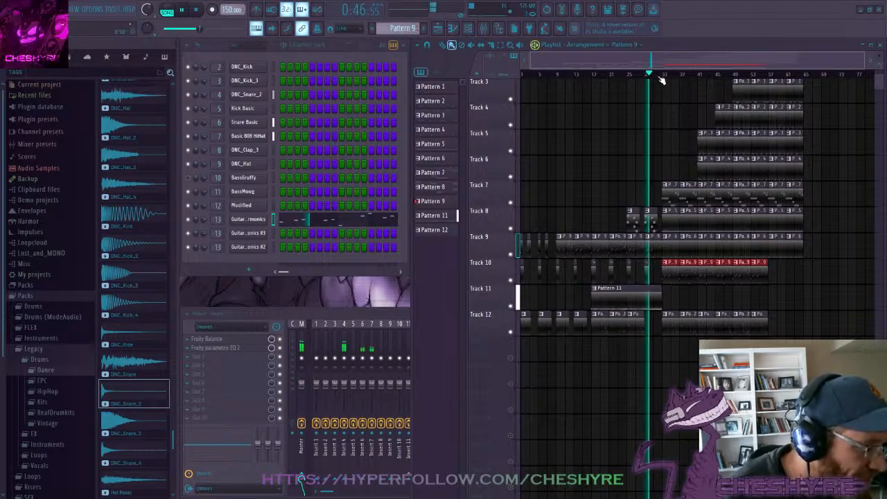
pyautogui.moveTo(677, 65); pyautogui.dragTo(717, 61)
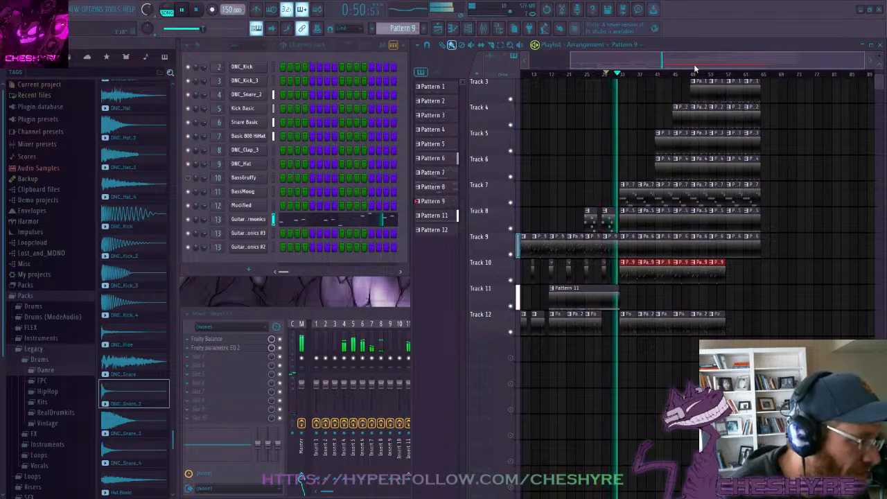
pyautogui.moveTo(703, 65); pyautogui.dragTo(730, 59)
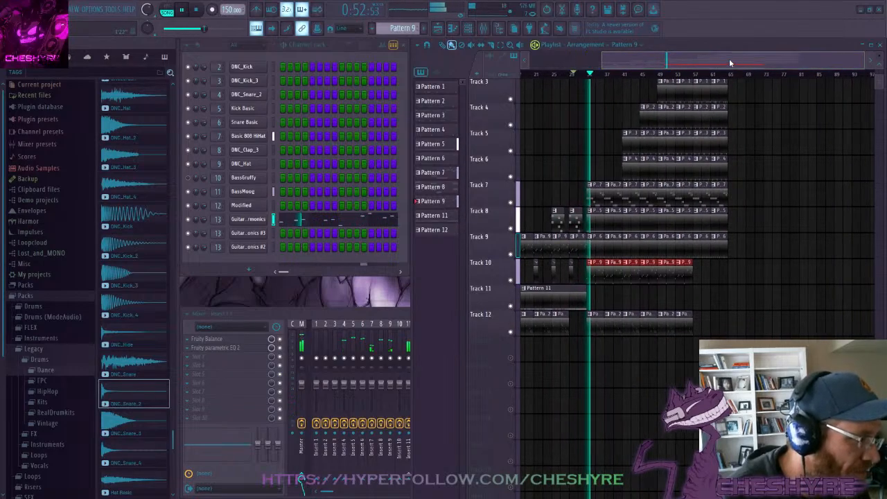
pyautogui.click(595, 198)
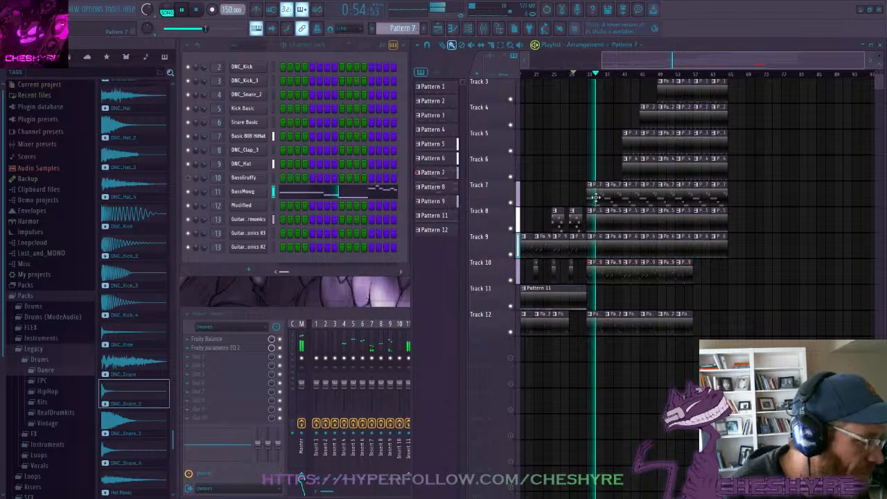
pyautogui.click(218, 192)
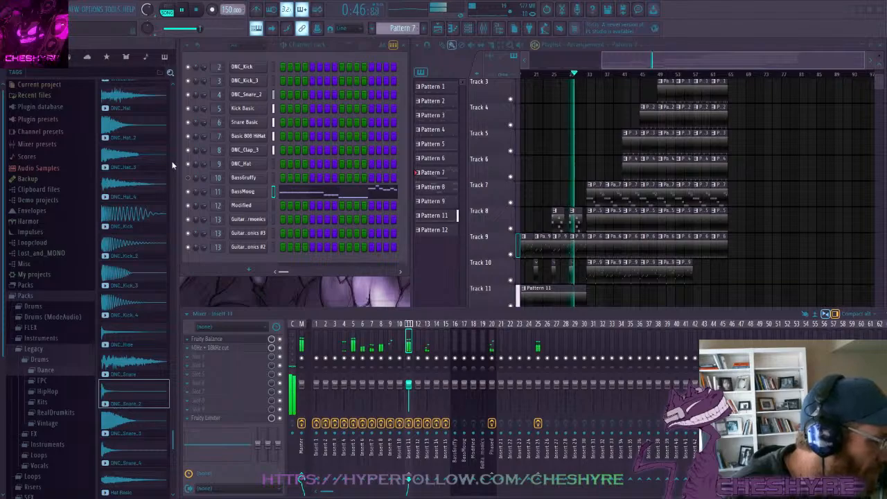
# Extend Pattern 1 on Track 3 back to bar 33 and fill Track 11 with Pattern 8 from bar 41 through bar 64
pyautogui.click(675, 82)
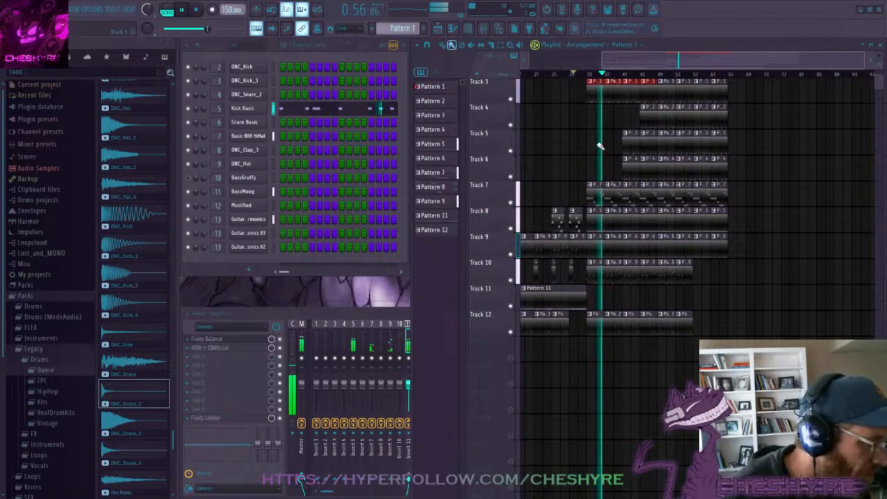
pyautogui.click(560, 224)
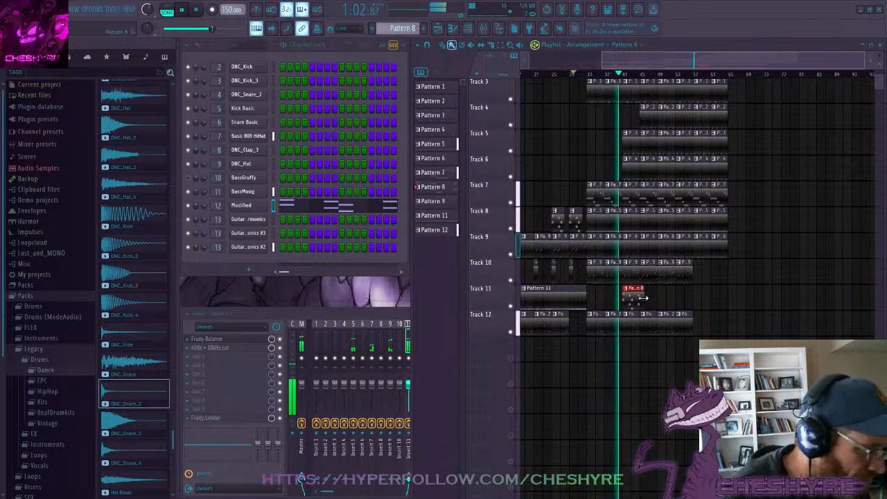
pyautogui.moveTo(635, 300)
pyautogui.mouseDown()
pyautogui.moveTo(679, 300)
pyautogui.moveTo(718, 276)
pyautogui.moveTo(721, 302)
pyautogui.mouseUp()
# Extend the Pattern 9 clips on Track 10 and the Pattern 12 clips on Track 12 through bar 64
pyautogui.click(699, 302)
pyautogui.click(693, 327)
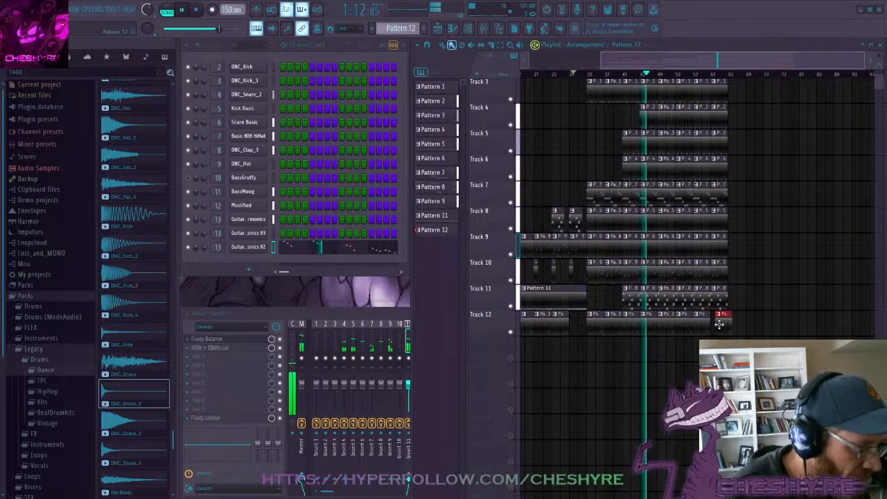
# Delete the Pattern 8 clips from bar 49 onward on Track 11 and the Pattern 9 clip at bar 49 on Track 10
pyautogui.rightClick(685, 305)
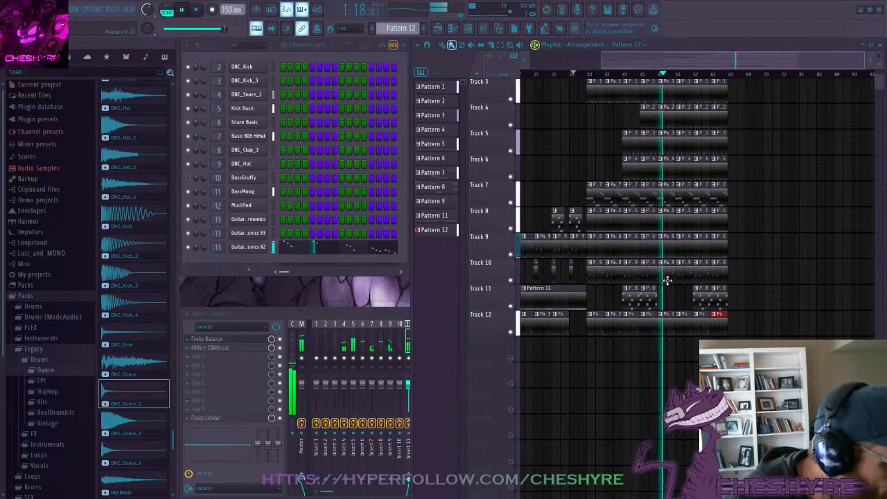
pyautogui.rightClick(667, 281)
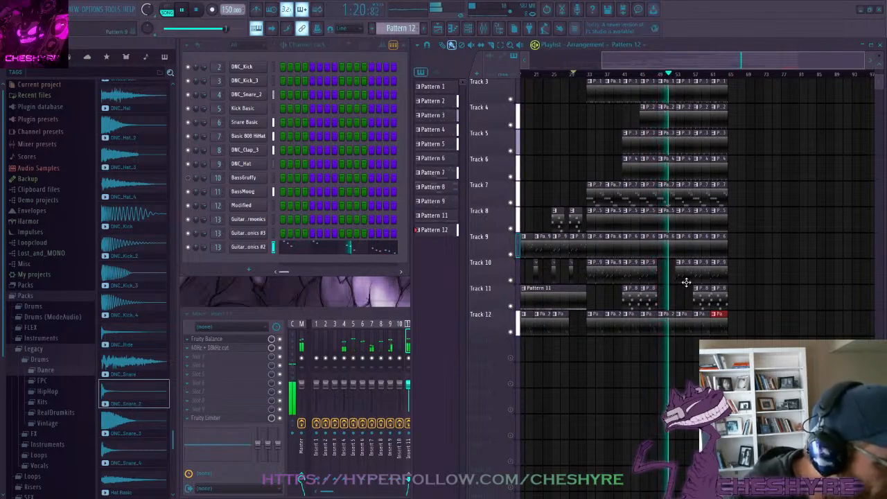
pyautogui.rightClick(705, 298)
pyautogui.rightClick(715, 298)
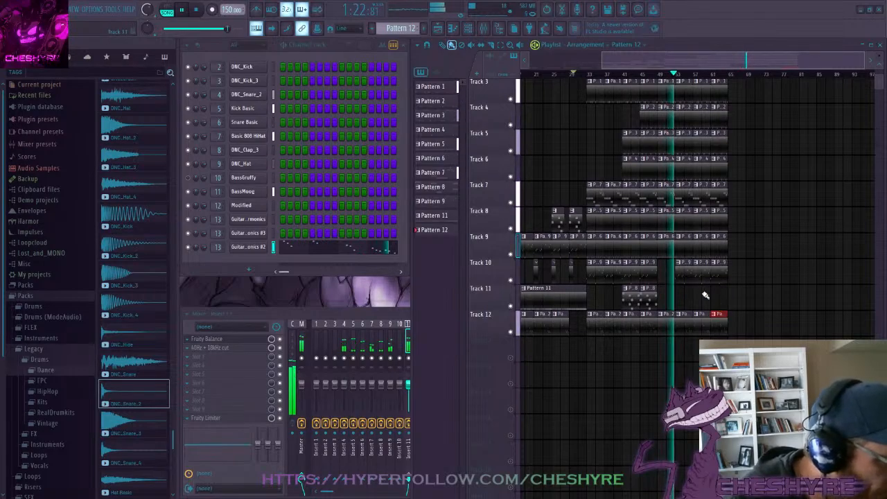
pyautogui.rightClick(682, 276)
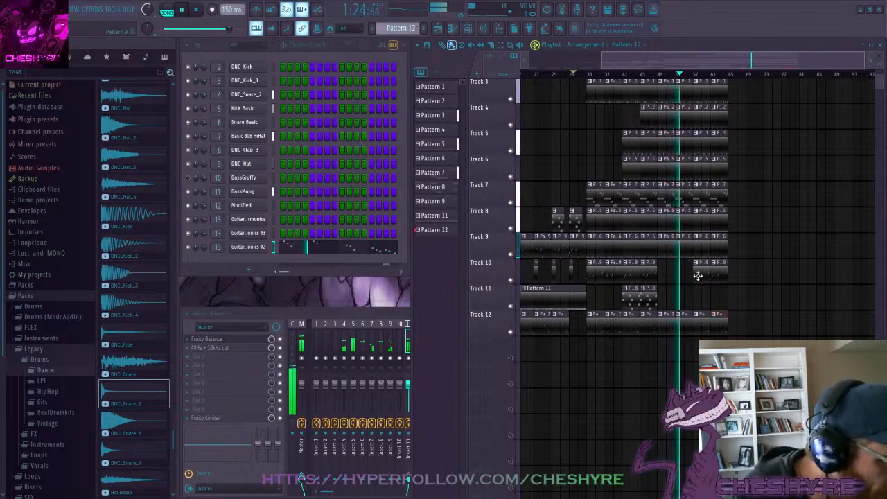
pyautogui.click(698, 276)
pyautogui.click(683, 277)
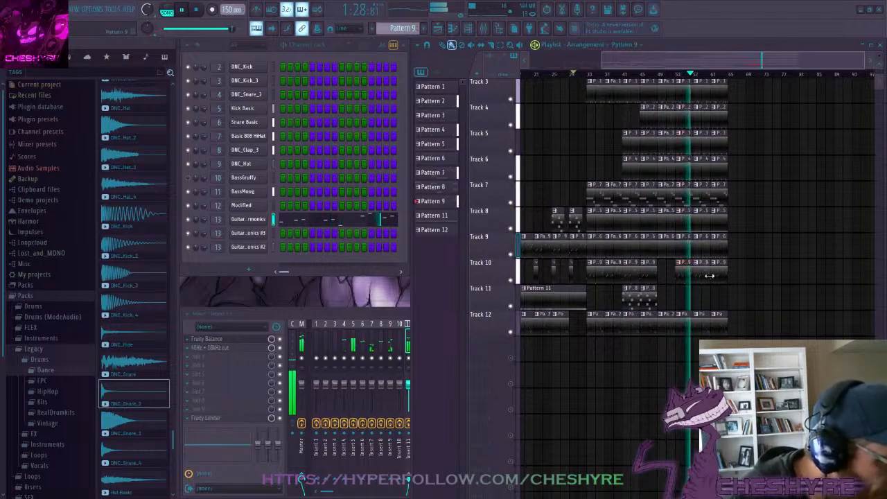
# Shorten the Pattern 9 clips at bars 57 and 61 on Track 10 to about two bars each and stop playback
pyautogui.moveTo(709, 276); pyautogui.dragTo(701, 279)
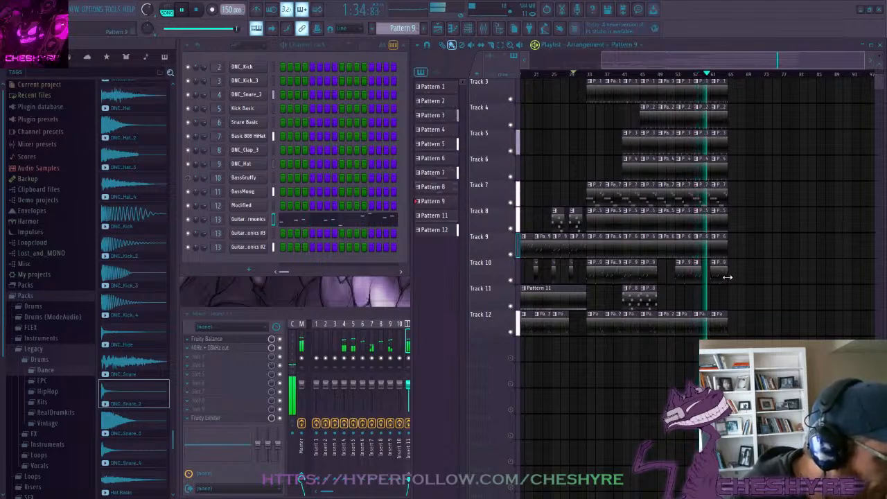
pyautogui.moveTo(727, 279); pyautogui.dragTo(723, 281)
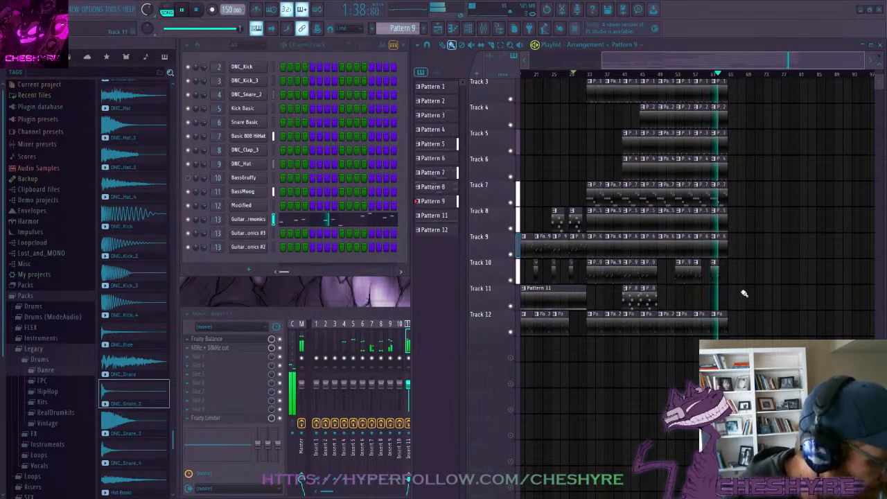
pyautogui.hscroll(-3, 615, 78)
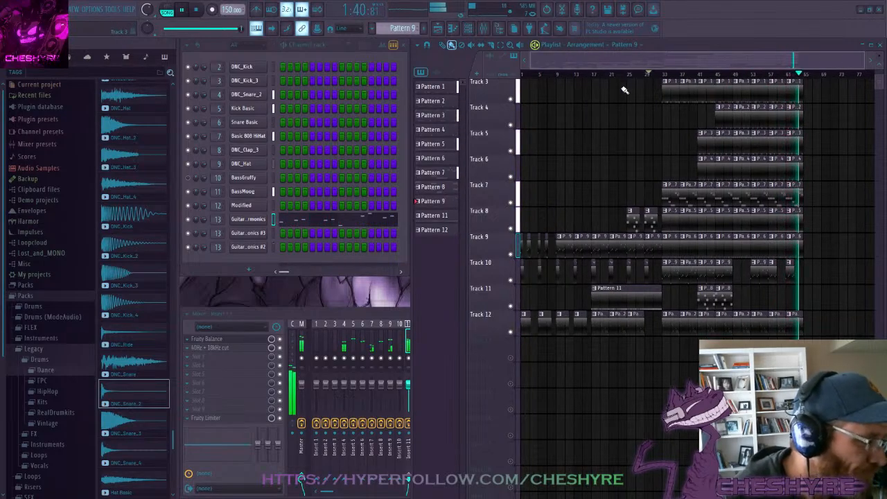
pyautogui.click(197, 9)
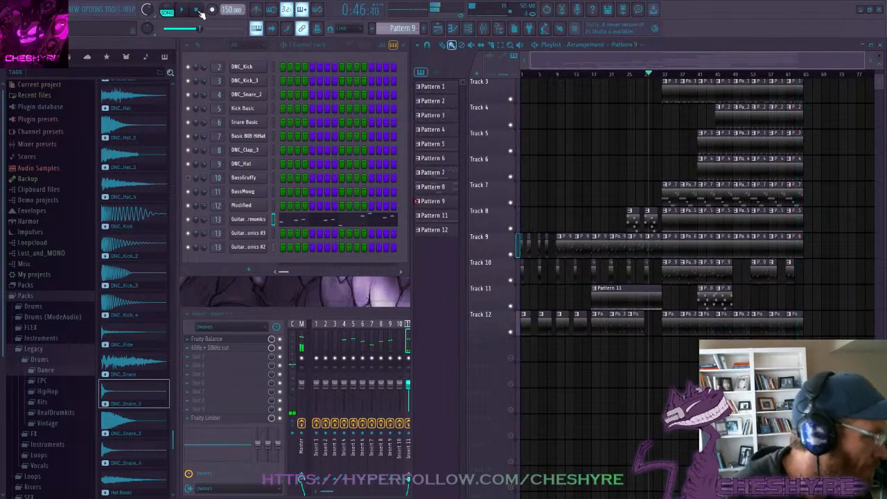